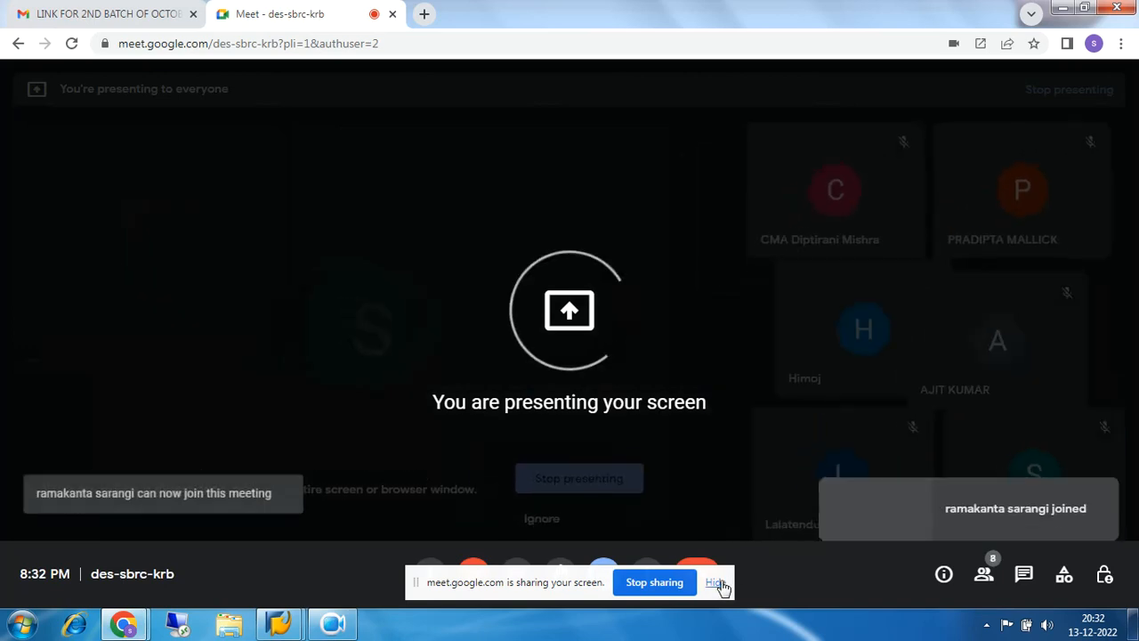
# - Hide Google Meet's screen-sharing notice and bring the SAP Easy Access window to the front
pyautogui.click(715, 582)
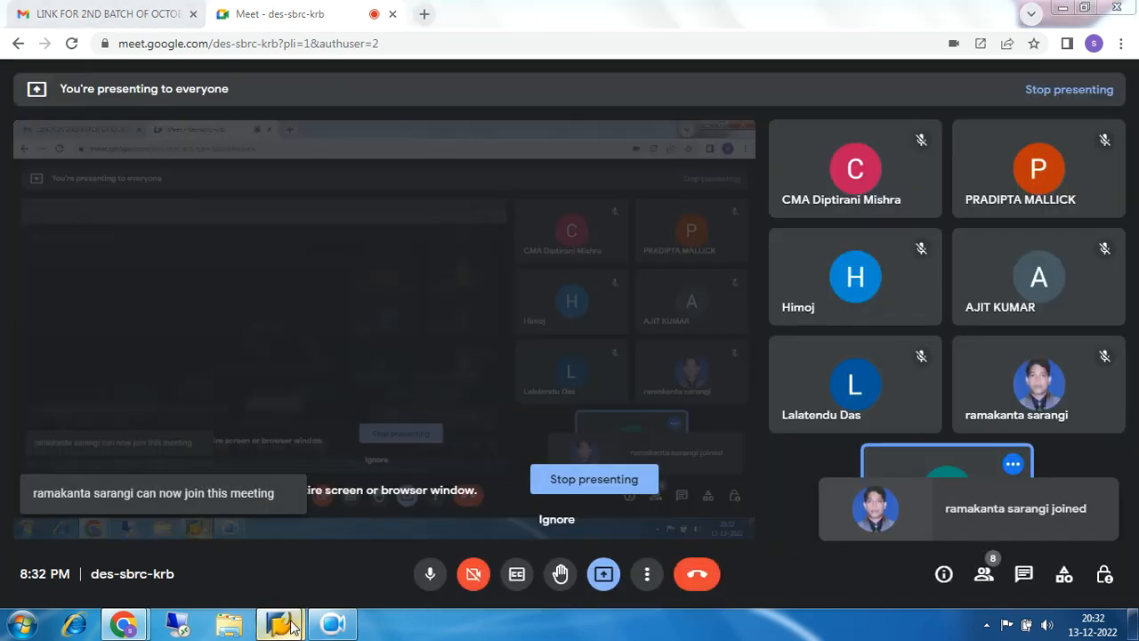
pyautogui.moveTo(278, 627)
pyautogui.click(311, 570)
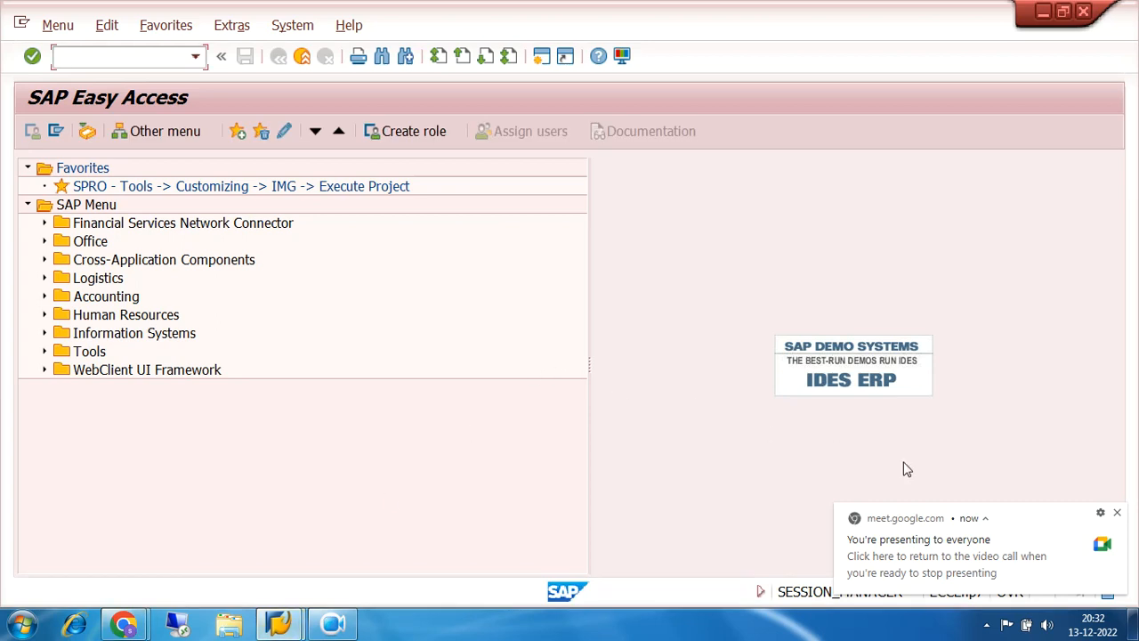
pyautogui.click(1117, 512)
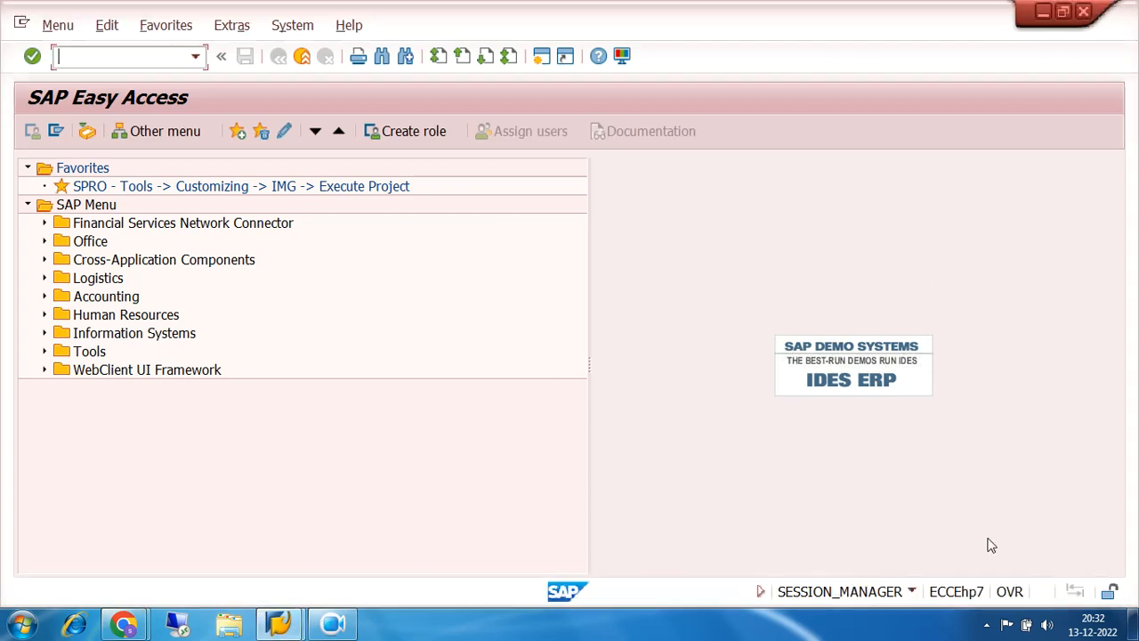
pyautogui.click(987, 627)
pyautogui.click(855, 637)
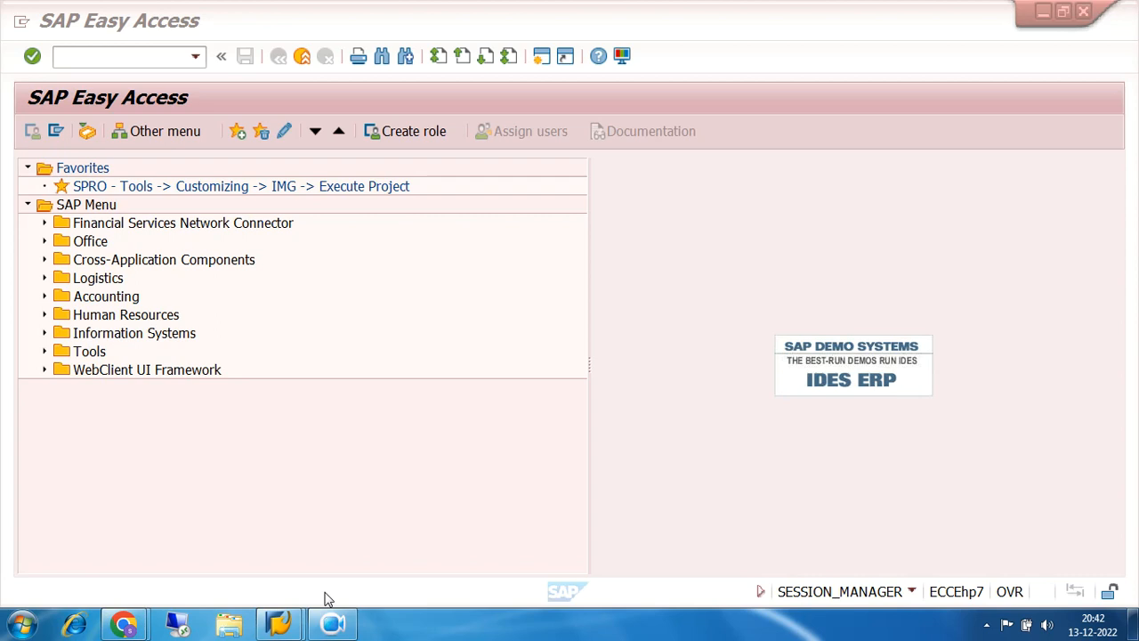
# - Run transaction FS00 from the command field
pyautogui.click(125, 64)
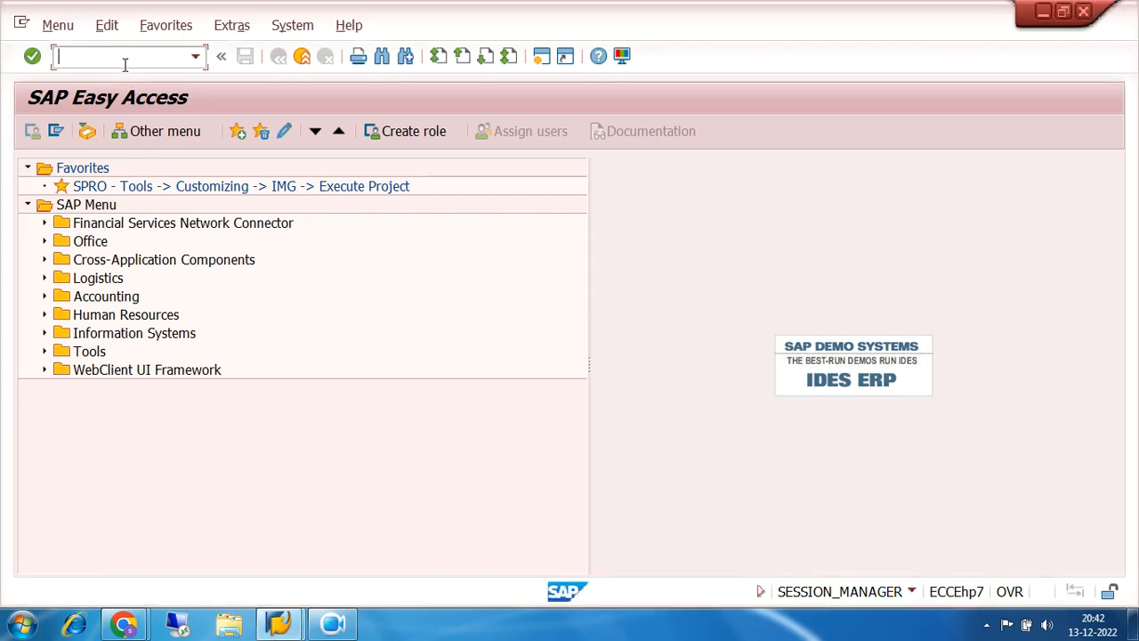
pyautogui.write('FS00')
pyautogui.press('Return')
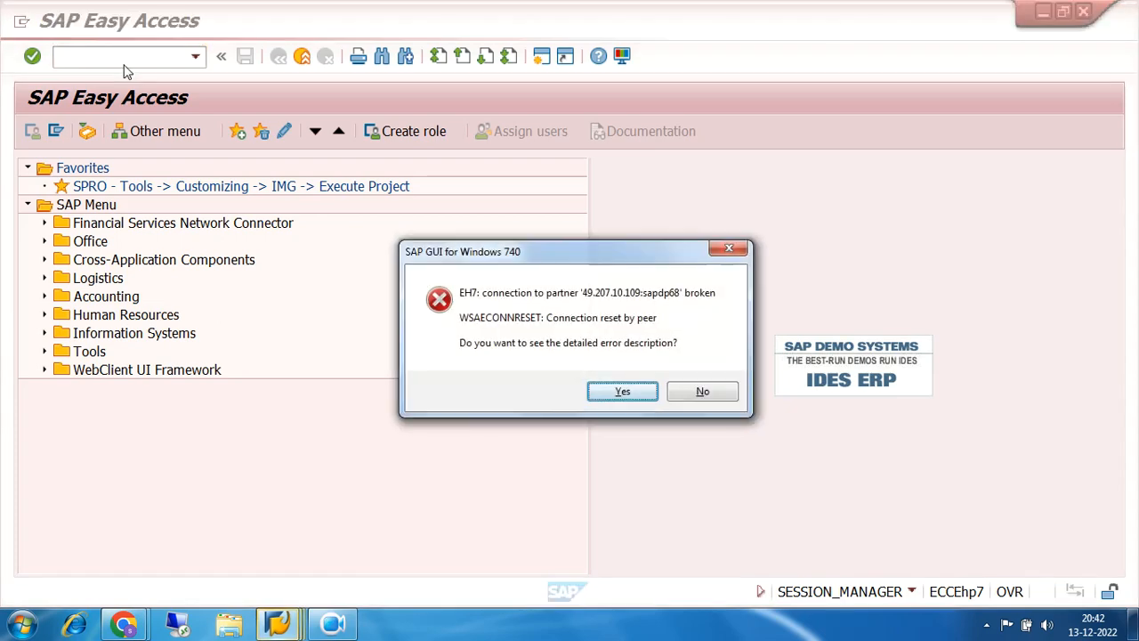
# - Dismiss the connection error, admit the Meet participant, and relaunch the ECC FUNCTIONAL system from SAP Logon
pyautogui.click(703, 394)
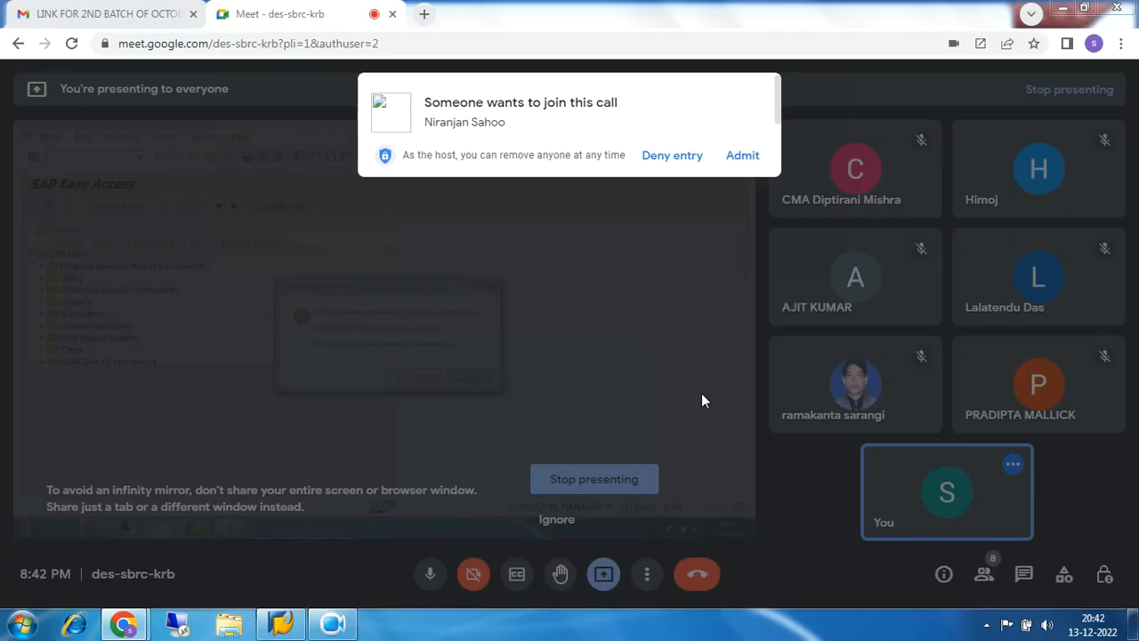
pyautogui.click(740, 157)
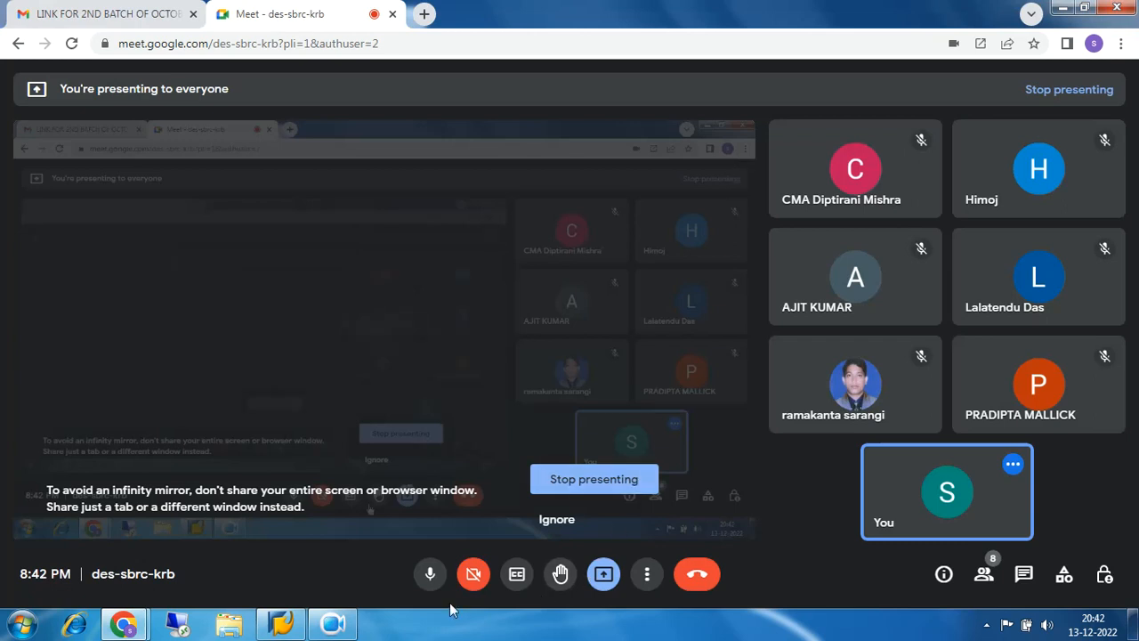
pyautogui.click(294, 623)
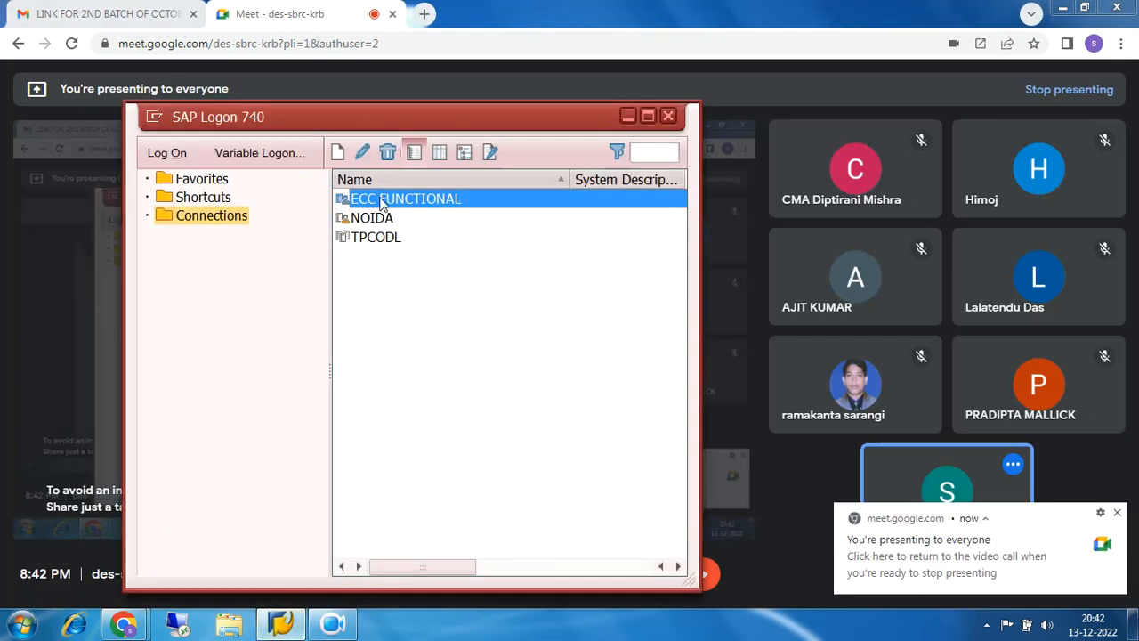
pyautogui.doubleClick(381, 204)
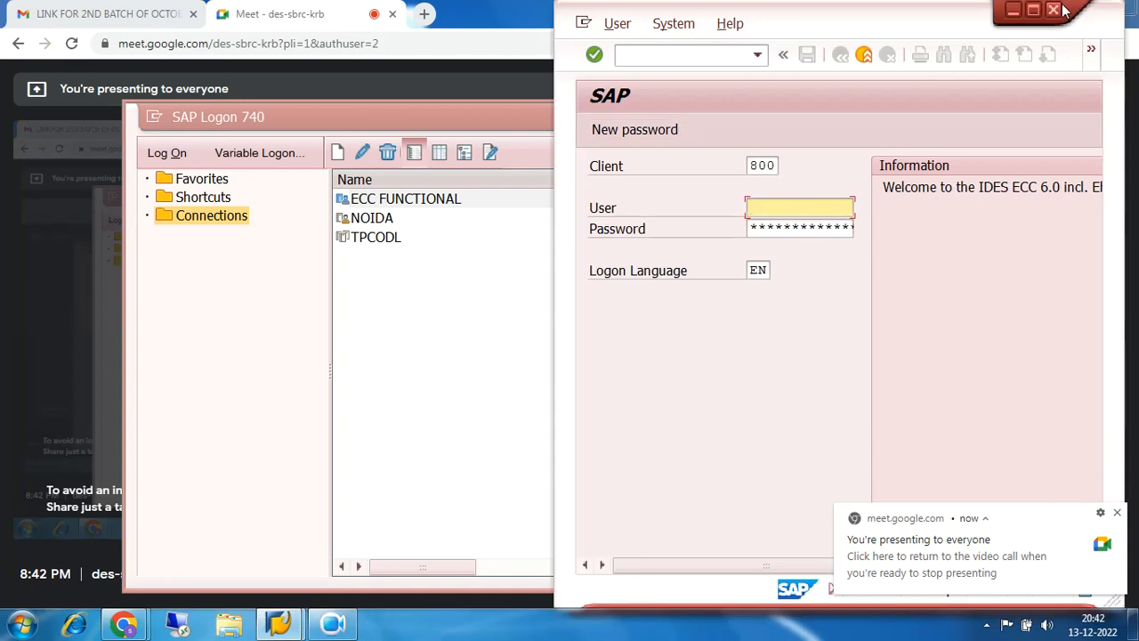
# - Log on to client 800 with the saved user and the account password, ending the other active logon
pyautogui.click(1033, 9)
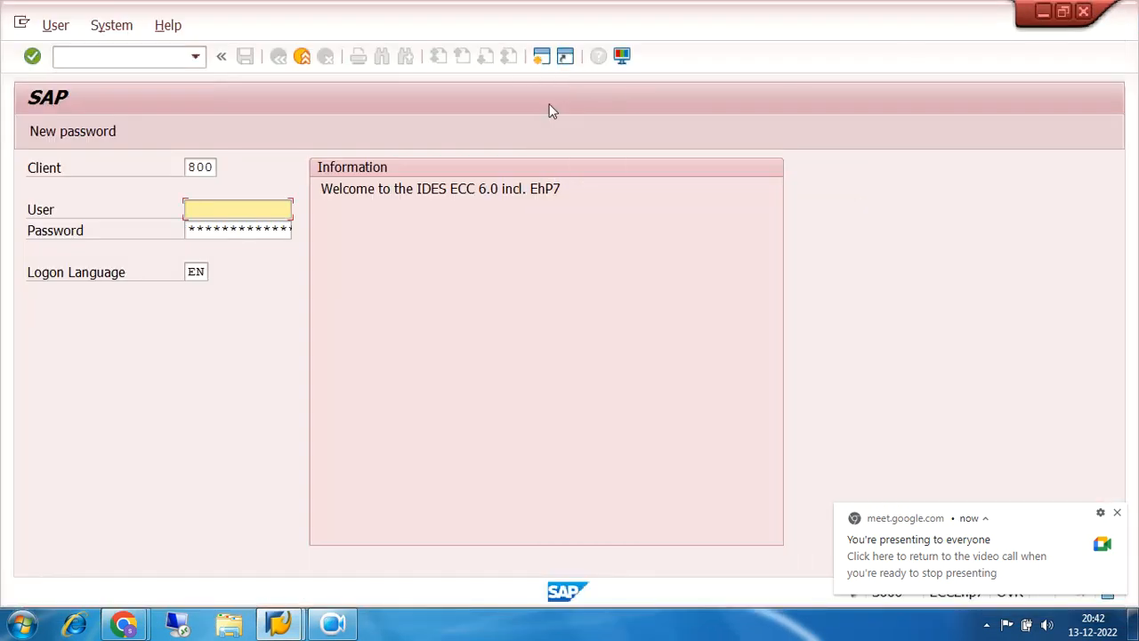
pyautogui.click(224, 209)
pyautogui.click(225, 227)
pyautogui.press('Tab')
pyautogui.write('**********')
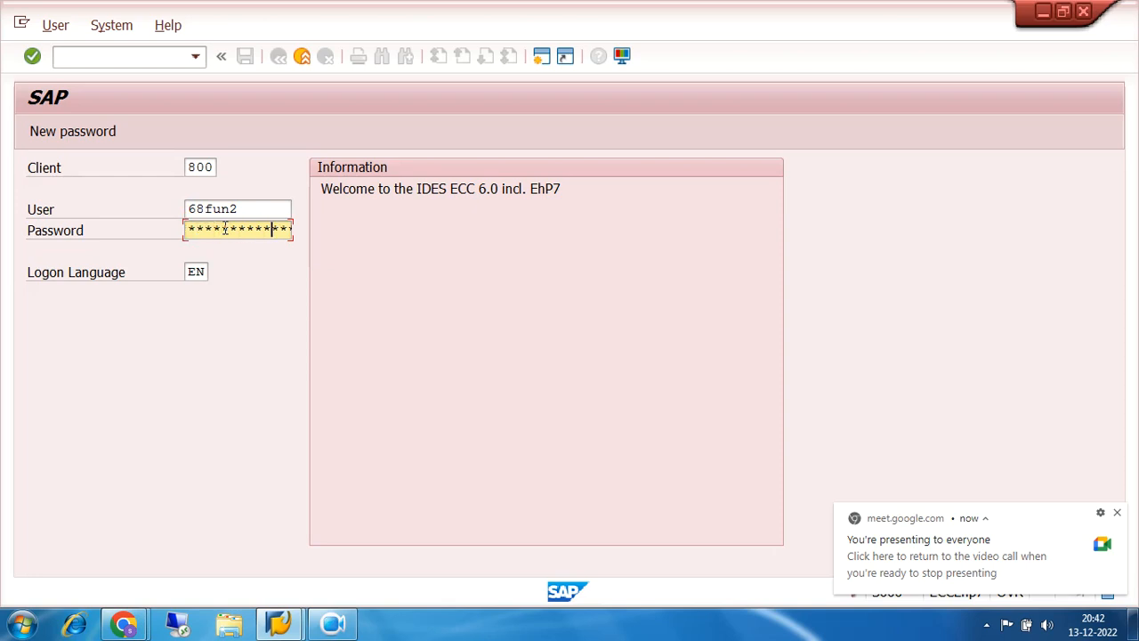
pyautogui.press('Return')
pyautogui.click(107, 470)
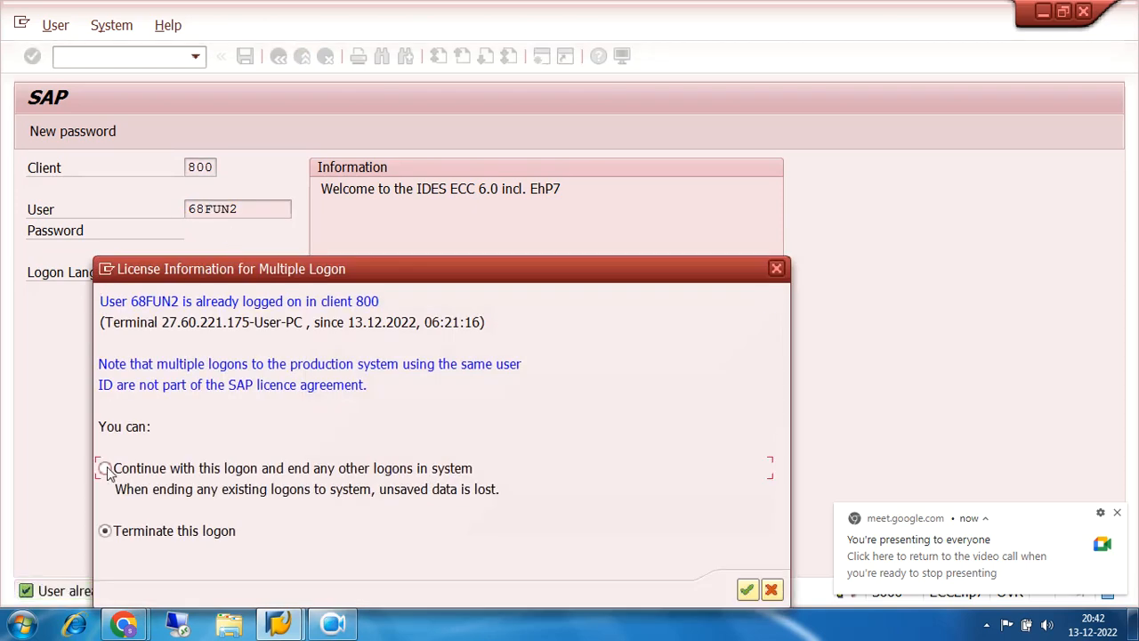
pyautogui.click(746, 589)
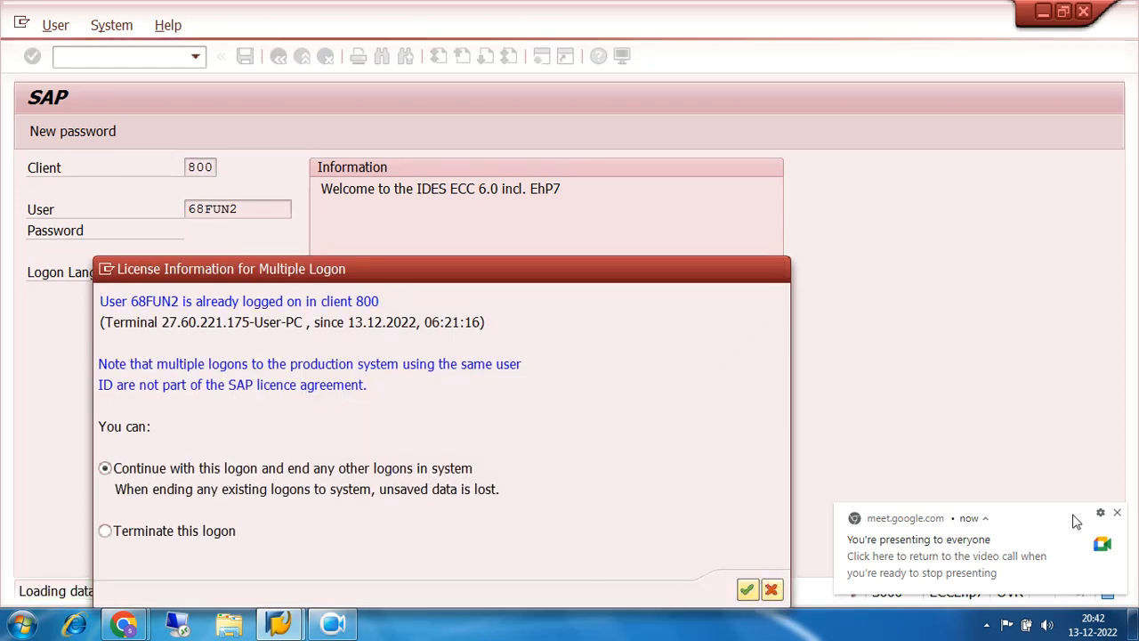
pyautogui.click(1115, 519)
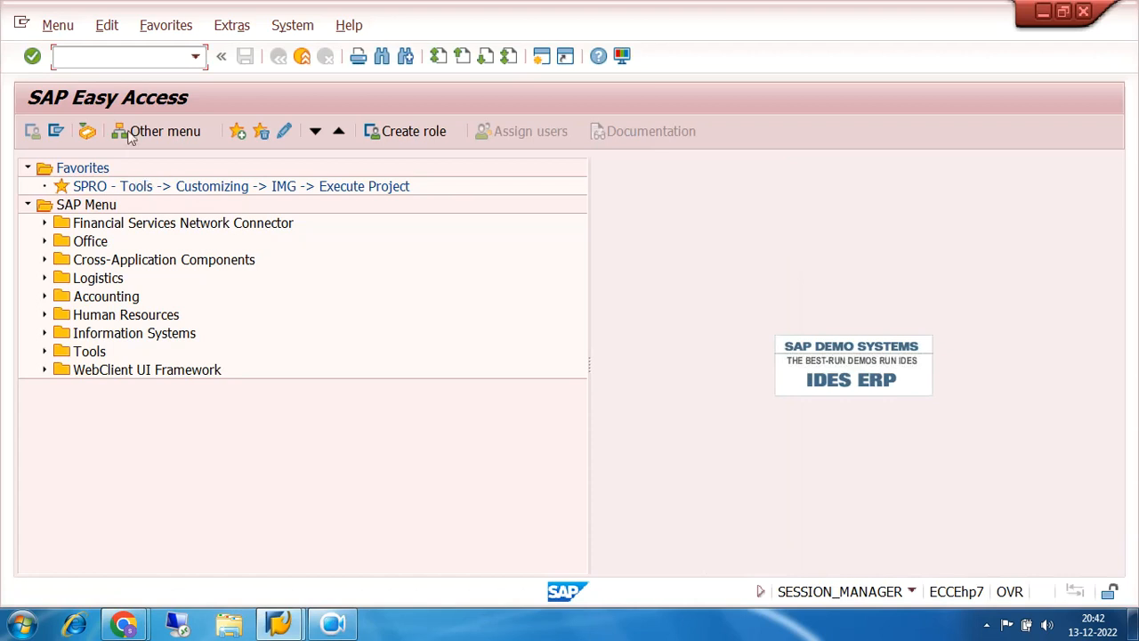
# - Open FS00 for G/L account 200002, then start an additional SAP session
pyautogui.write('fs00')
pyautogui.press('Return')
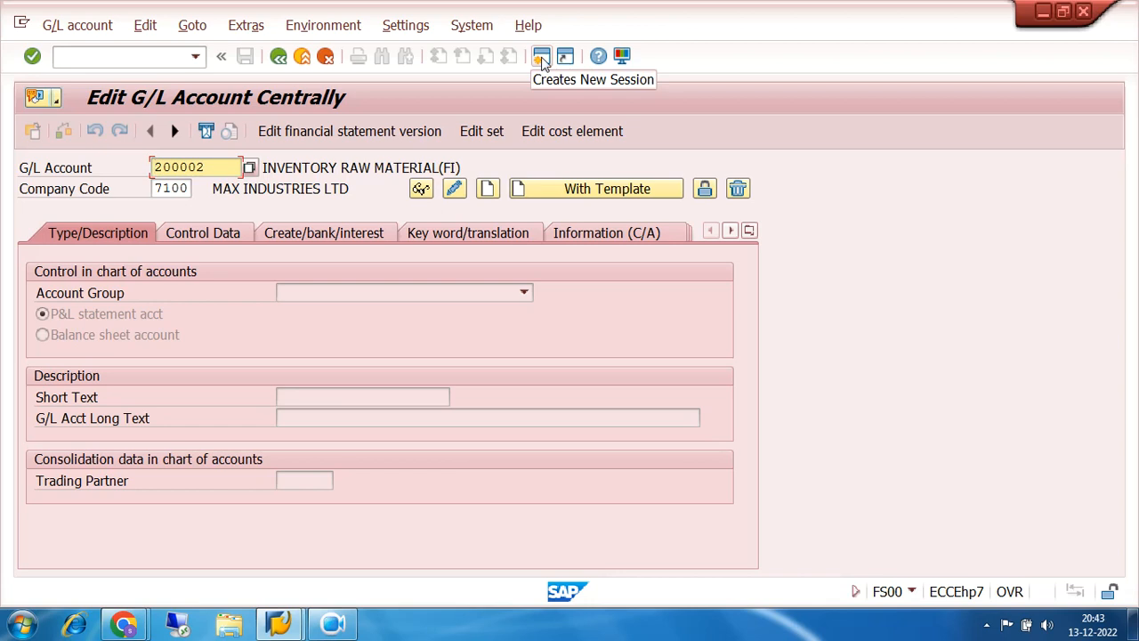
pyautogui.click(542, 59)
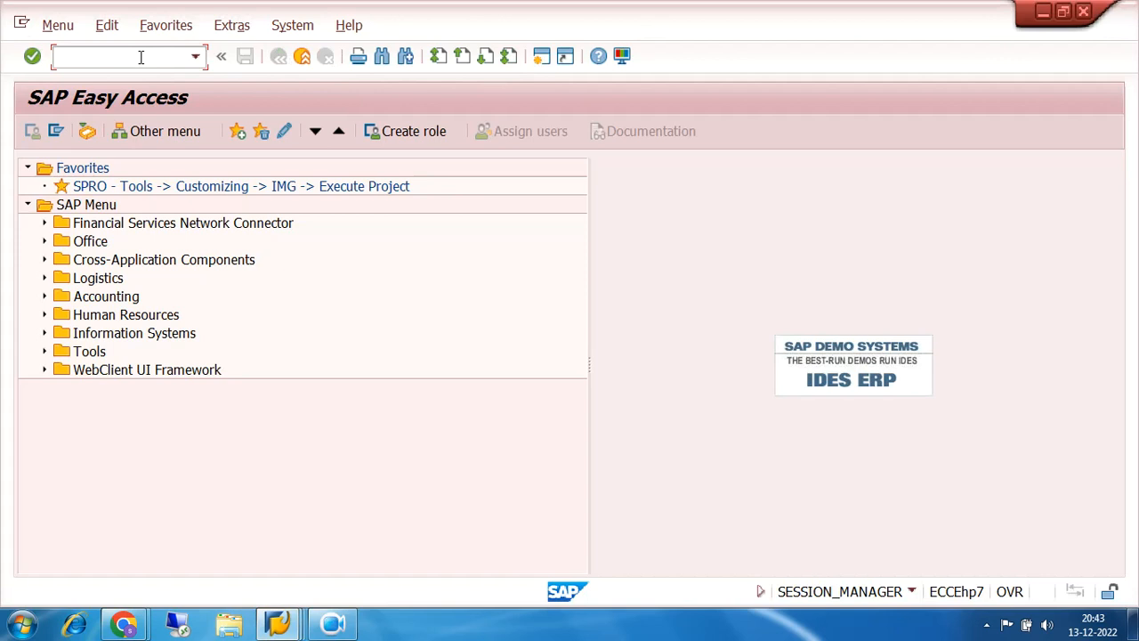
# - In the new session, open G/L account groups (OBD4) for chart of accounts 7200
pyautogui.click(332, 623)
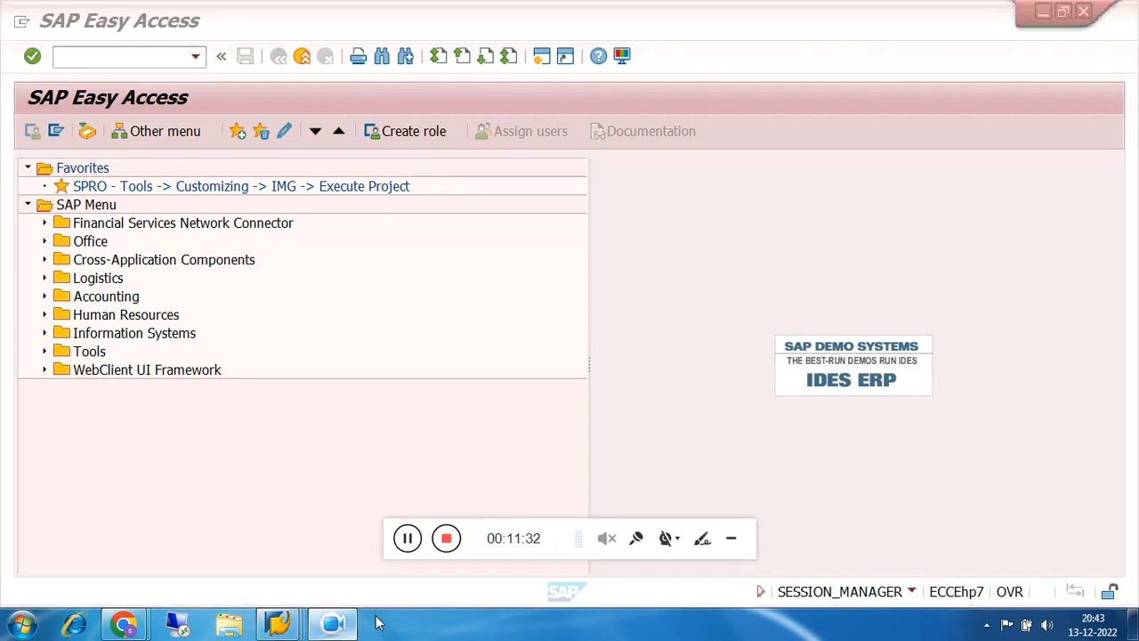
pyautogui.click(731, 539)
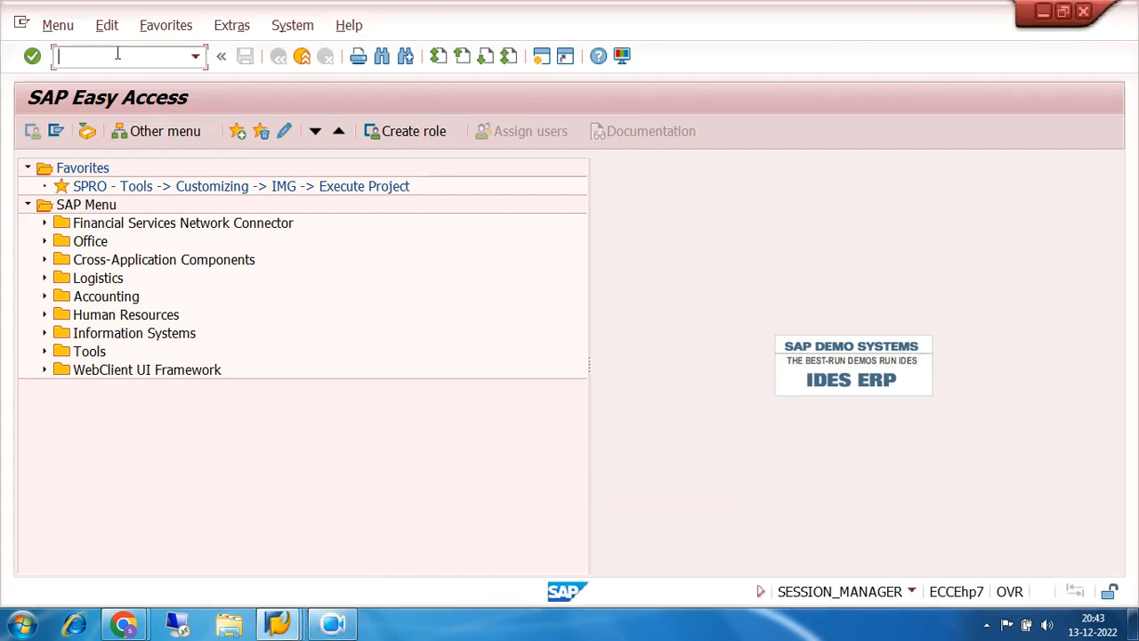
pyautogui.write('obd4')
pyautogui.press('Return')
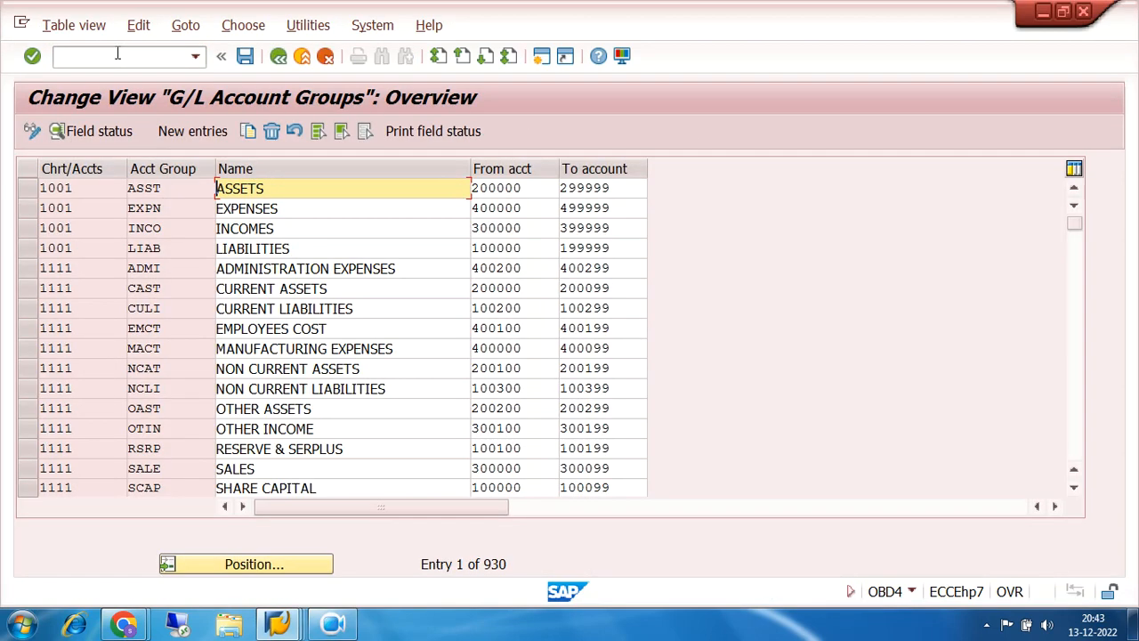
pyautogui.click(277, 572)
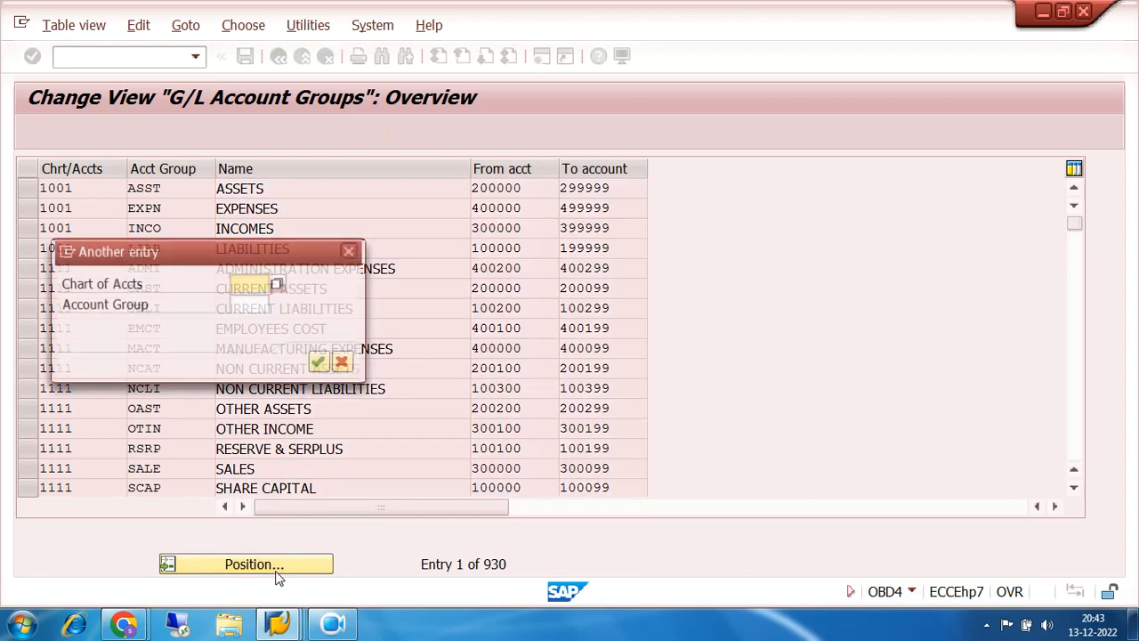
pyautogui.write('7200')
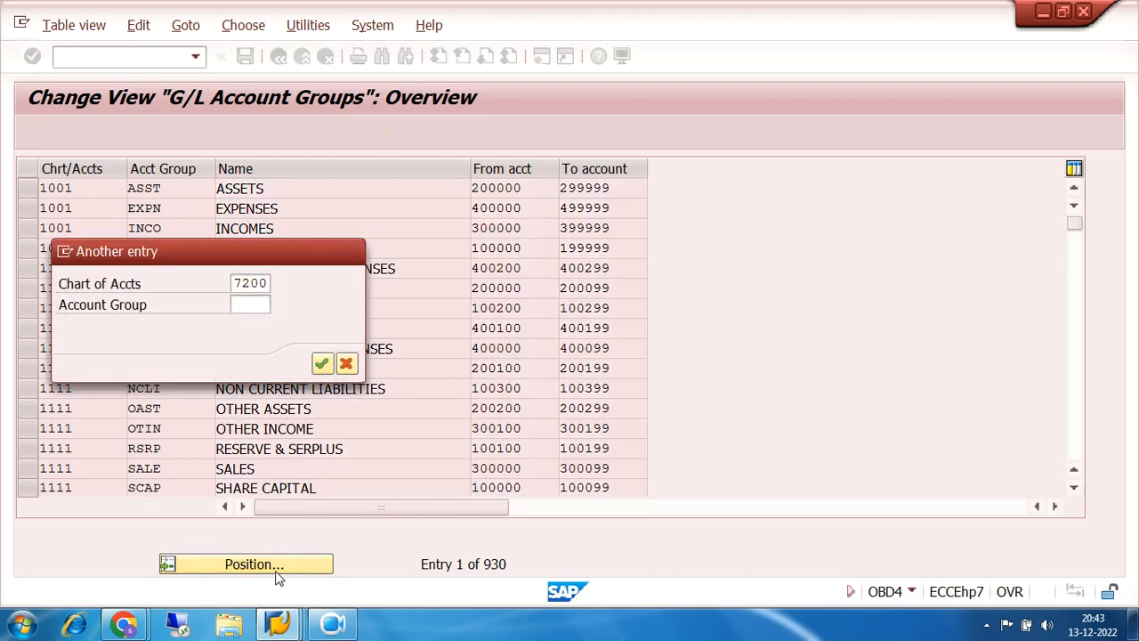
pyautogui.press('Return')
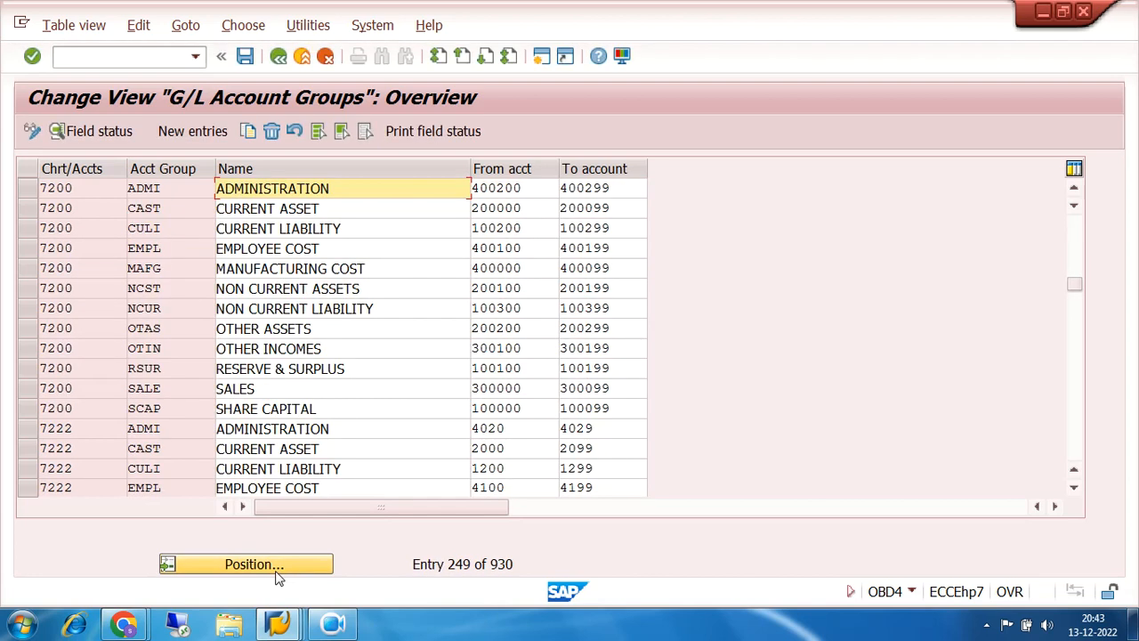
# - Check that the CAST CURRENT ASSET group covers accounts 200000 to 200099
pyautogui.click(28, 214)
pyautogui.click(166, 209)
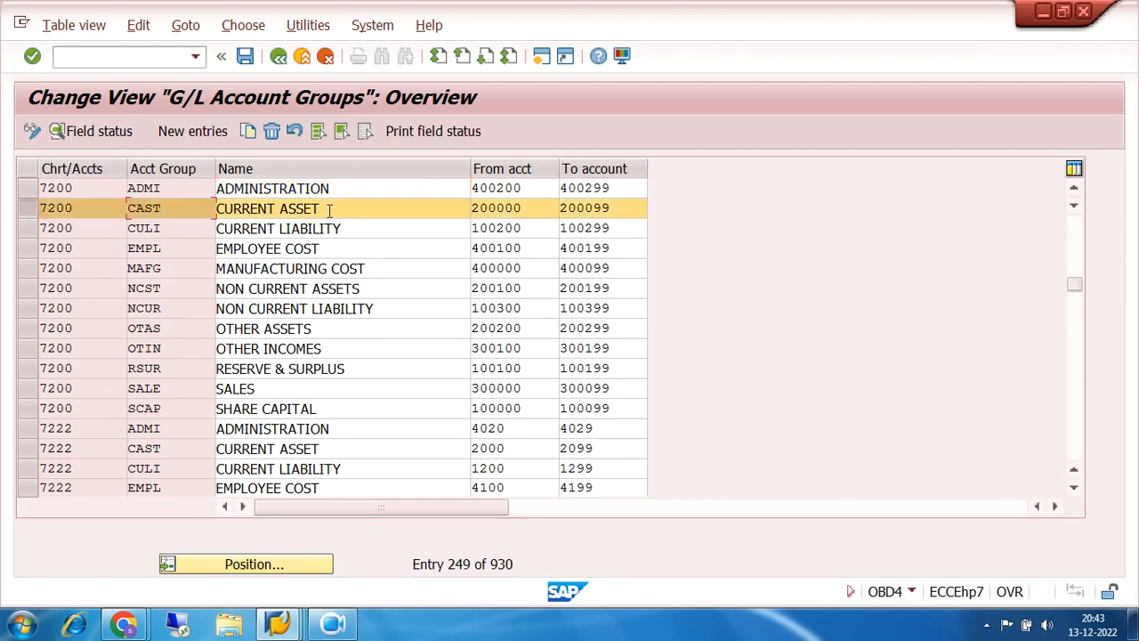
pyautogui.moveTo(331, 209); pyautogui.dragTo(213, 209)
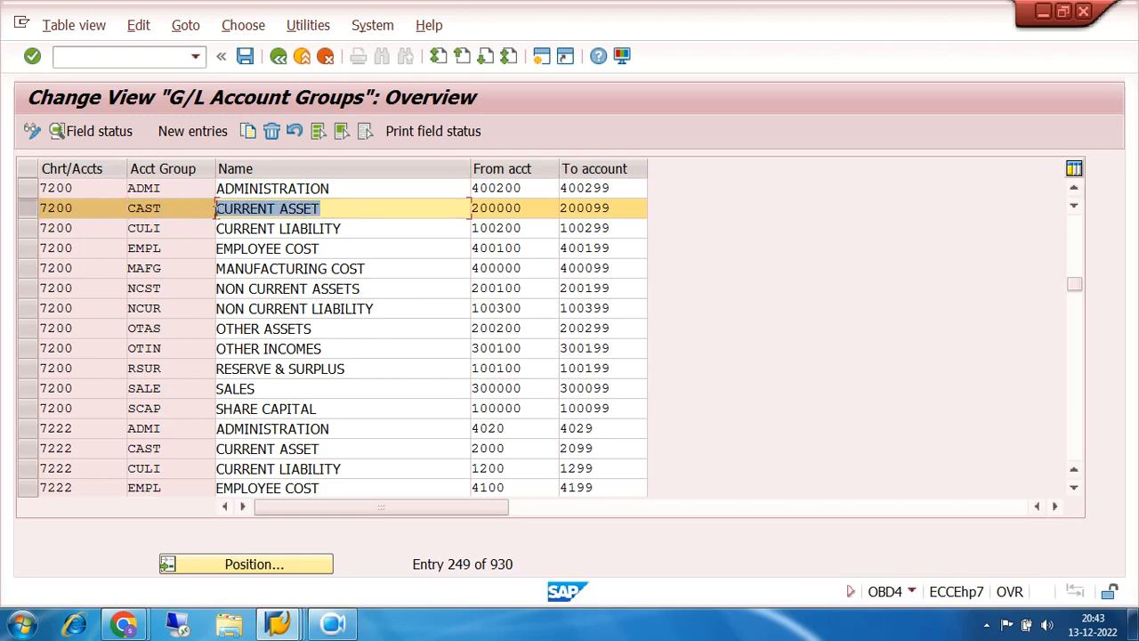
pyautogui.click(534, 208)
pyautogui.moveTo(534, 208); pyautogui.dragTo(469, 208)
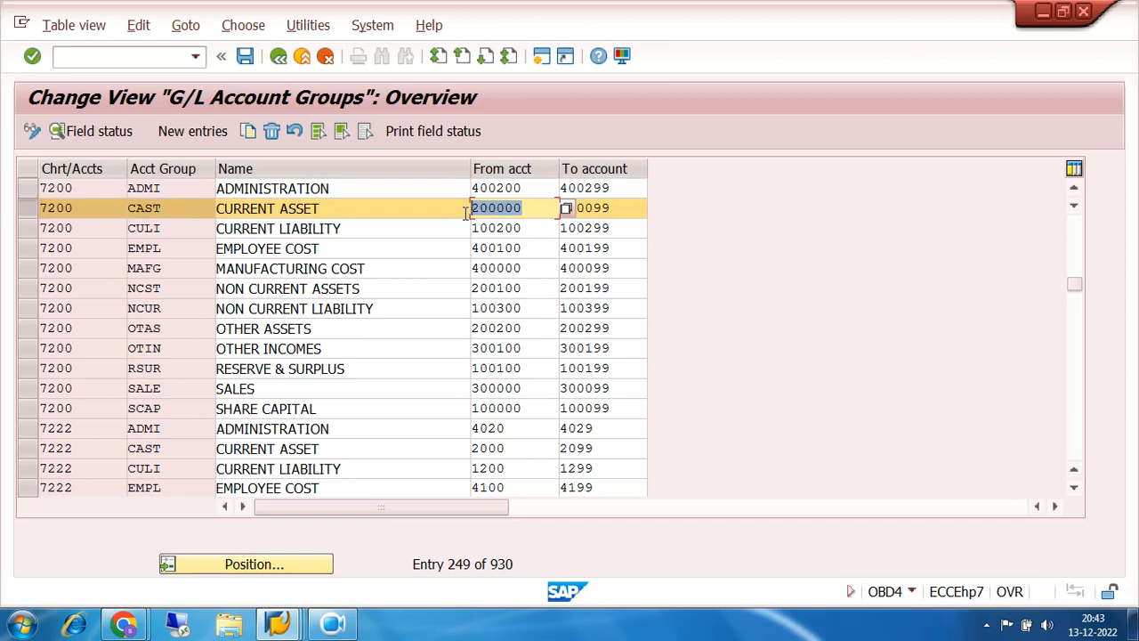
pyautogui.moveTo(616, 210); pyautogui.dragTo(560, 208)
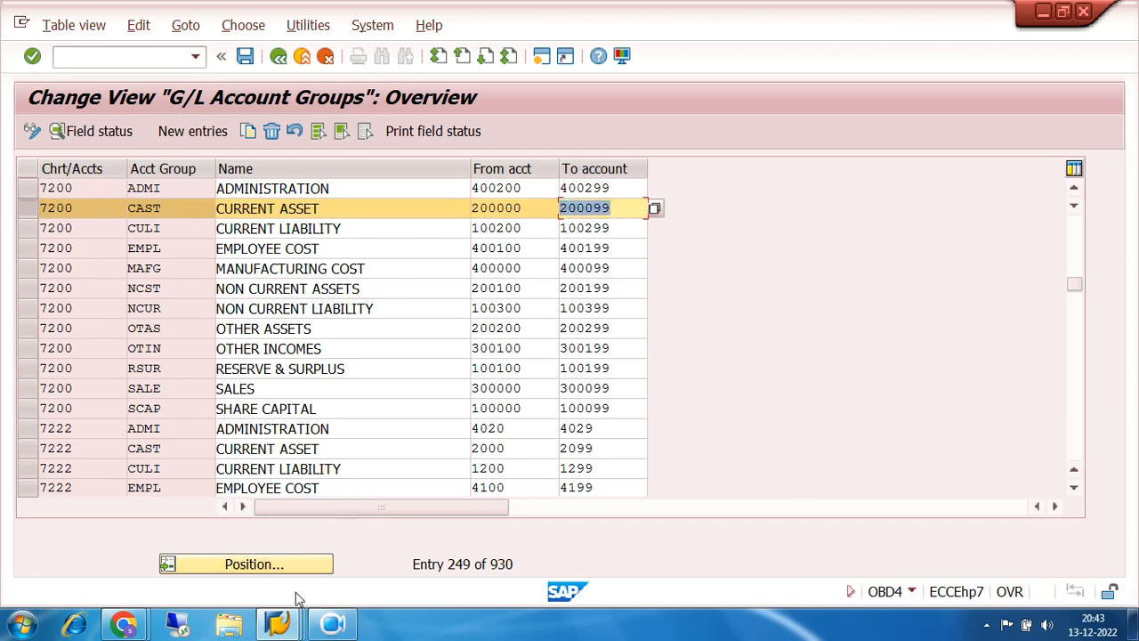
# - Back in the FS00 window, enter company code 7200
pyautogui.moveTo(278, 626)
pyautogui.click(264, 544)
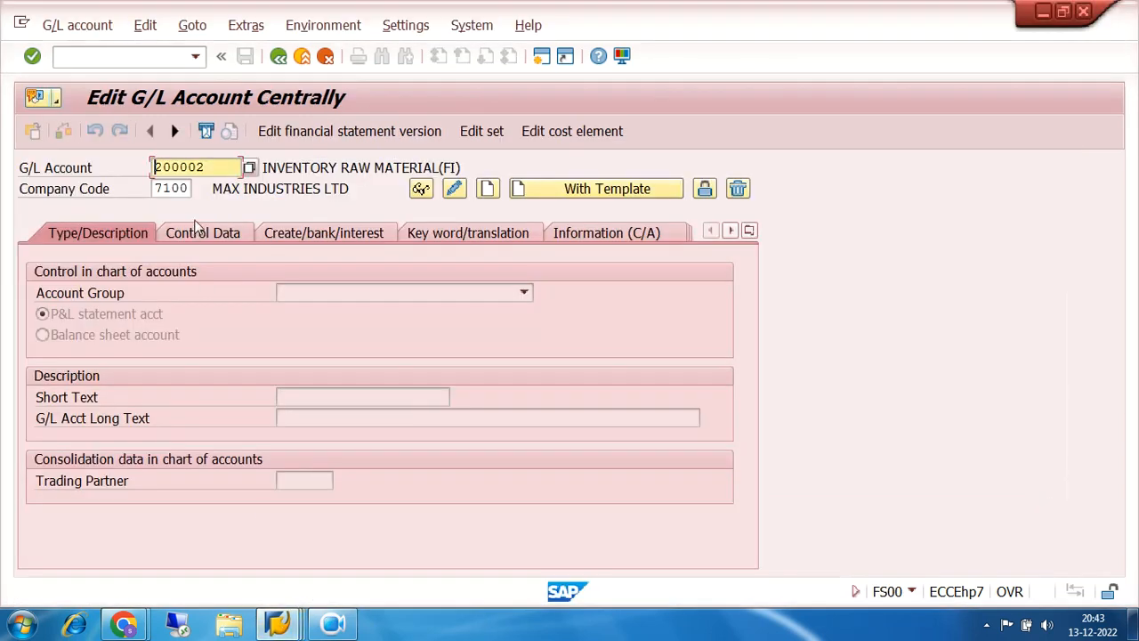
pyautogui.click(190, 190)
pyautogui.write('7')
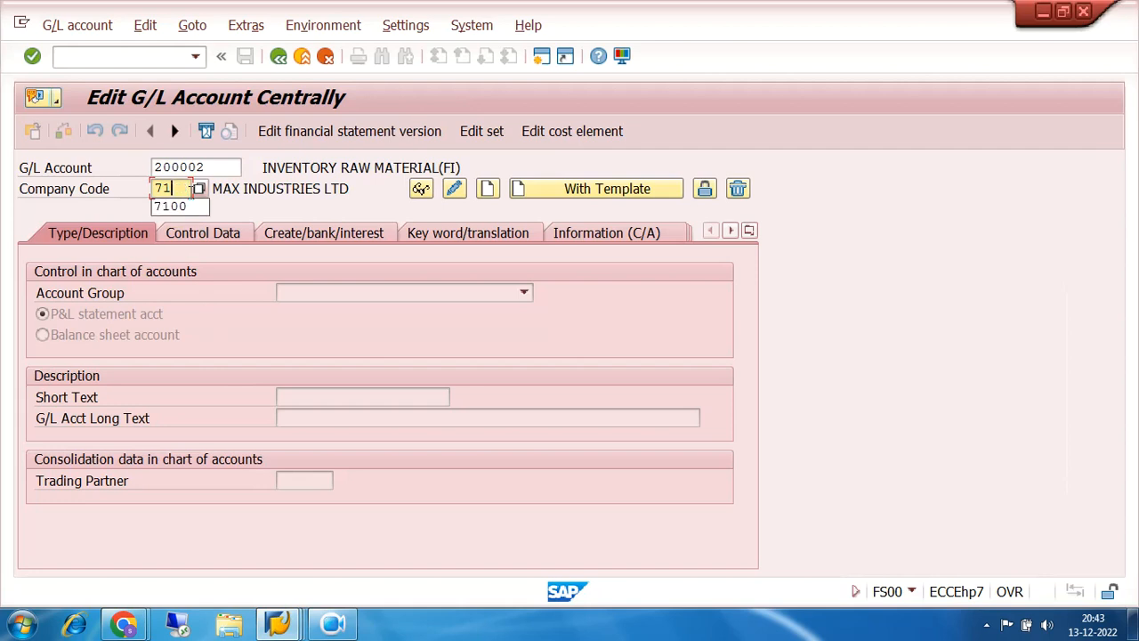
pyautogui.write('200')
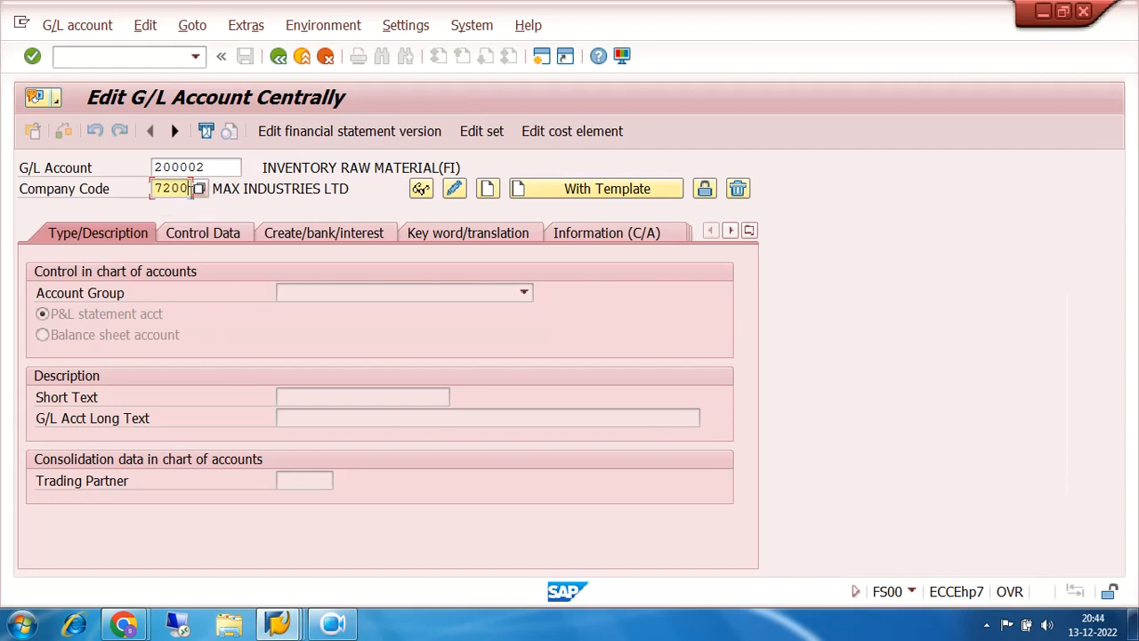
# - List company code 7200's G/L accounts sorted by number, reviewing 200000, 200001 and 200010
pyautogui.click(219, 167)
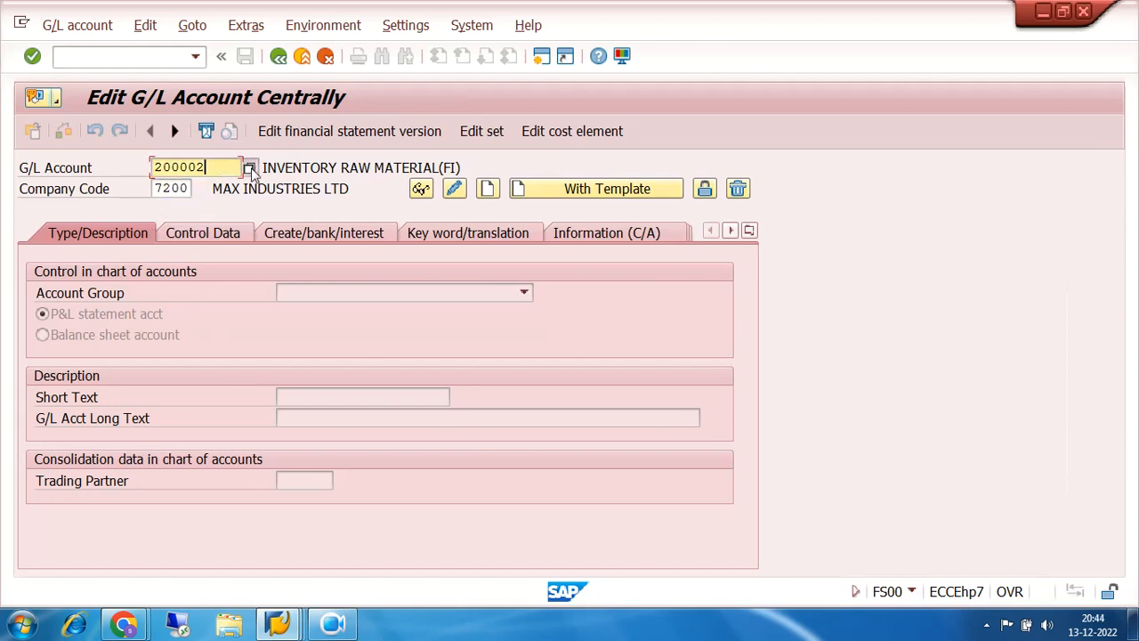
pyautogui.click(250, 168)
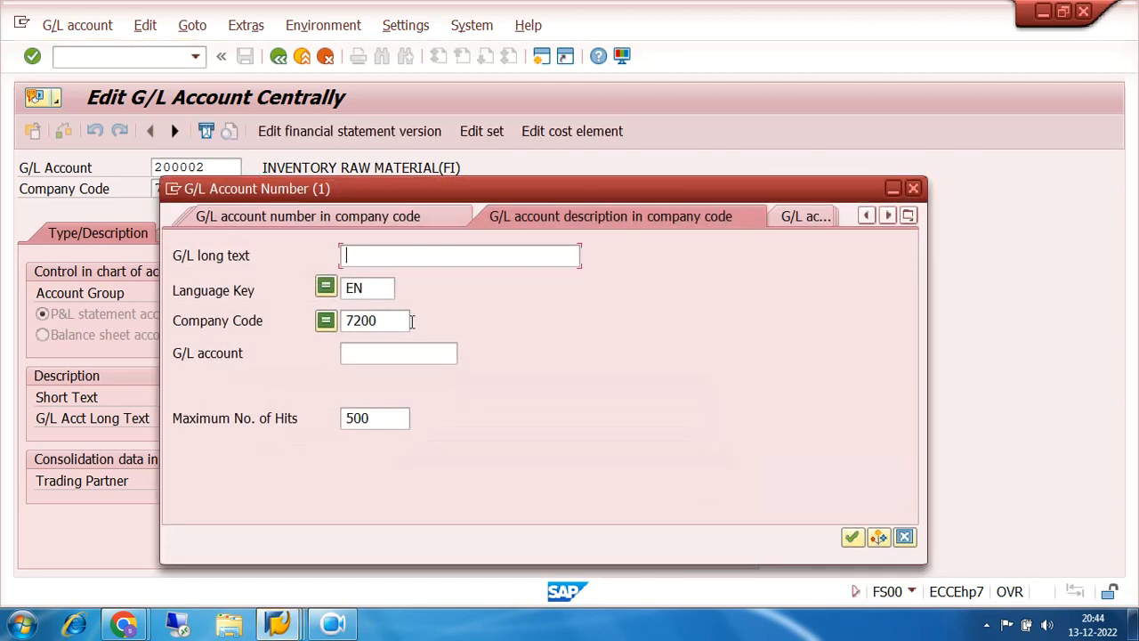
pyautogui.click(852, 537)
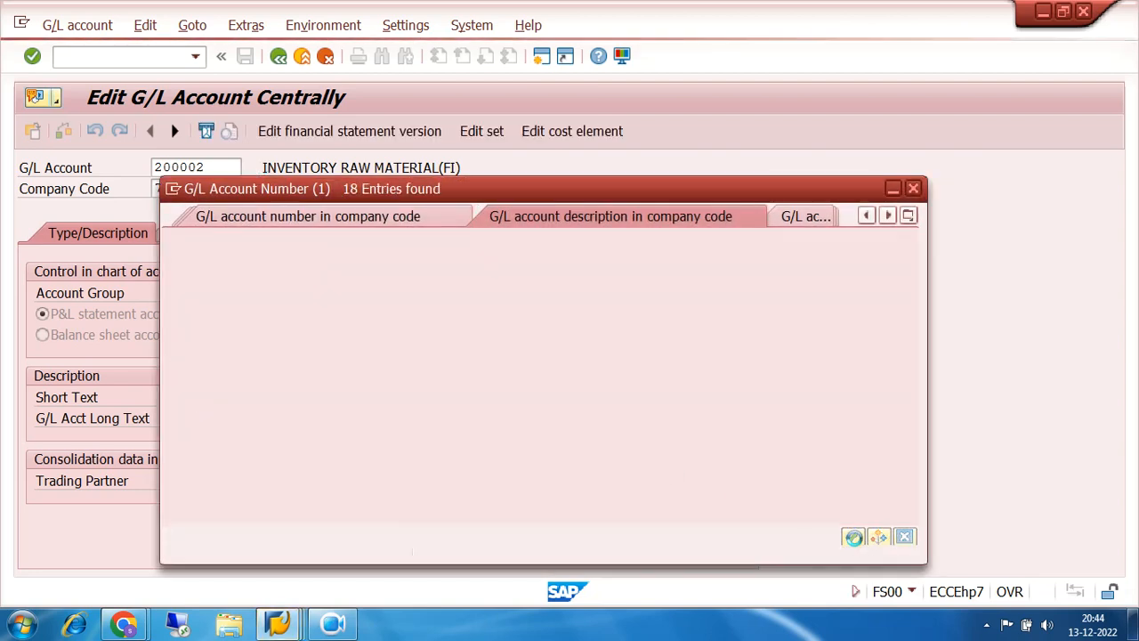
pyautogui.click(495, 109)
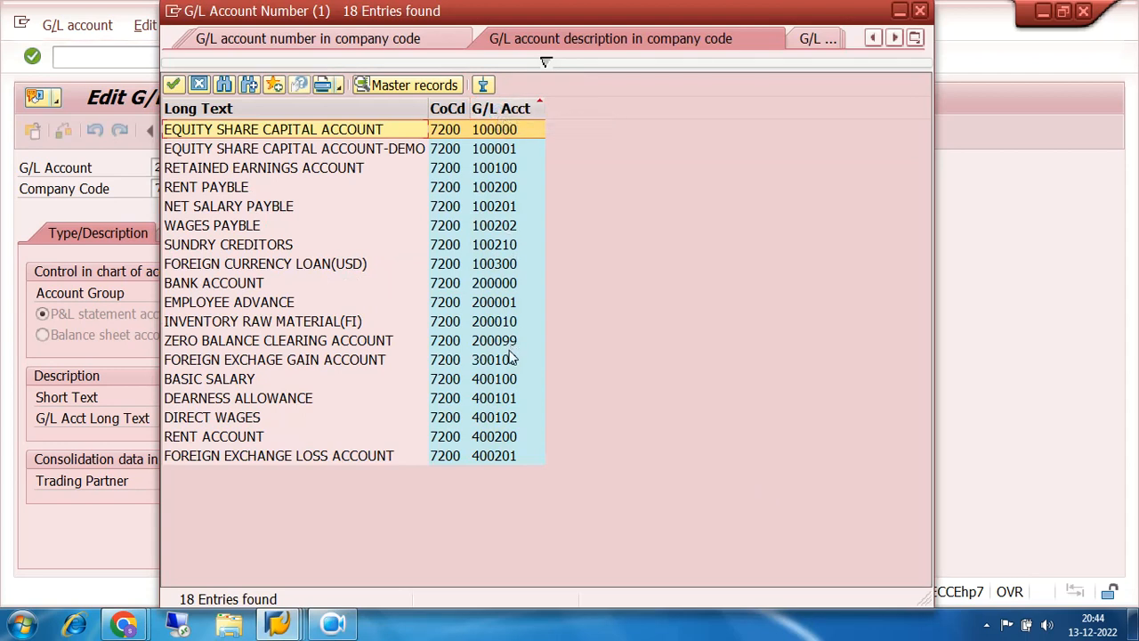
pyautogui.click(245, 283)
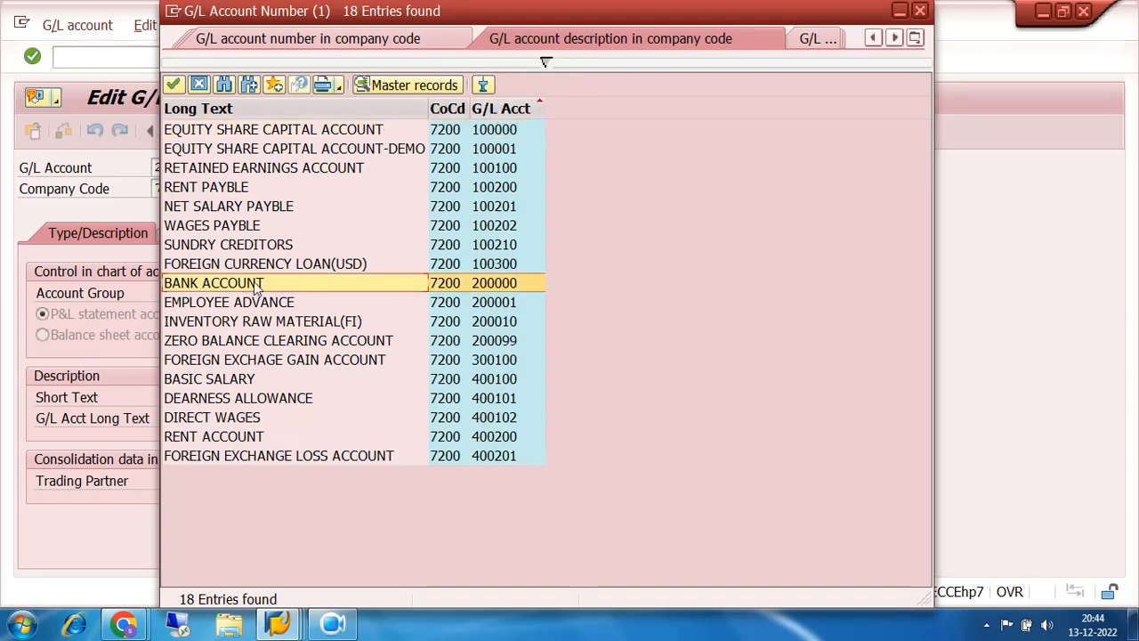
pyautogui.click(501, 303)
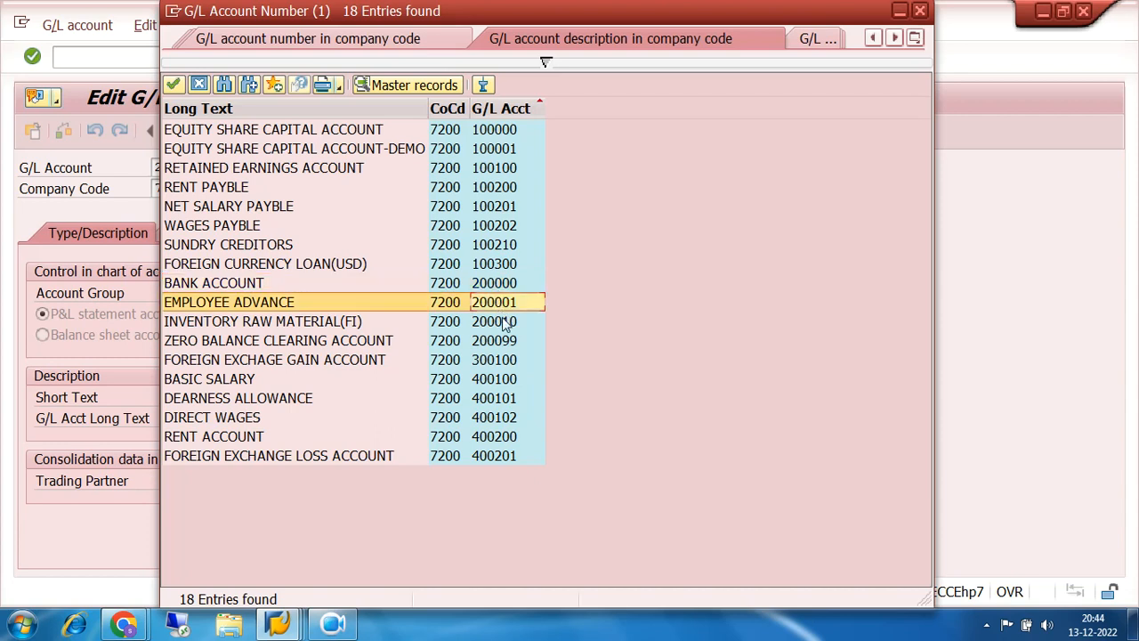
pyautogui.click(504, 324)
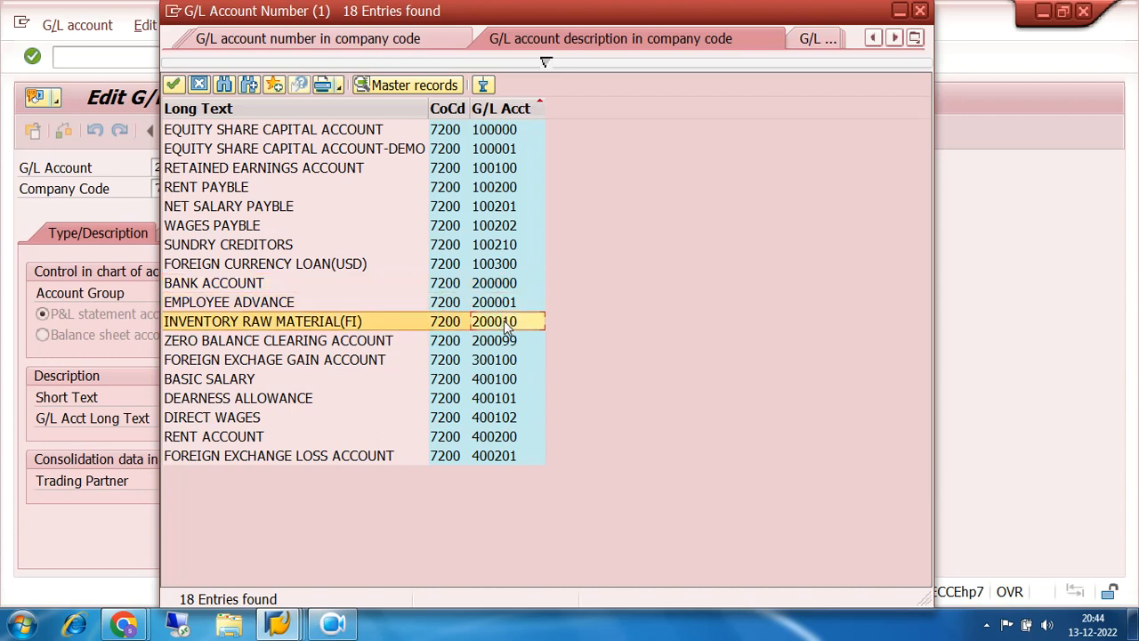
pyautogui.click(501, 303)
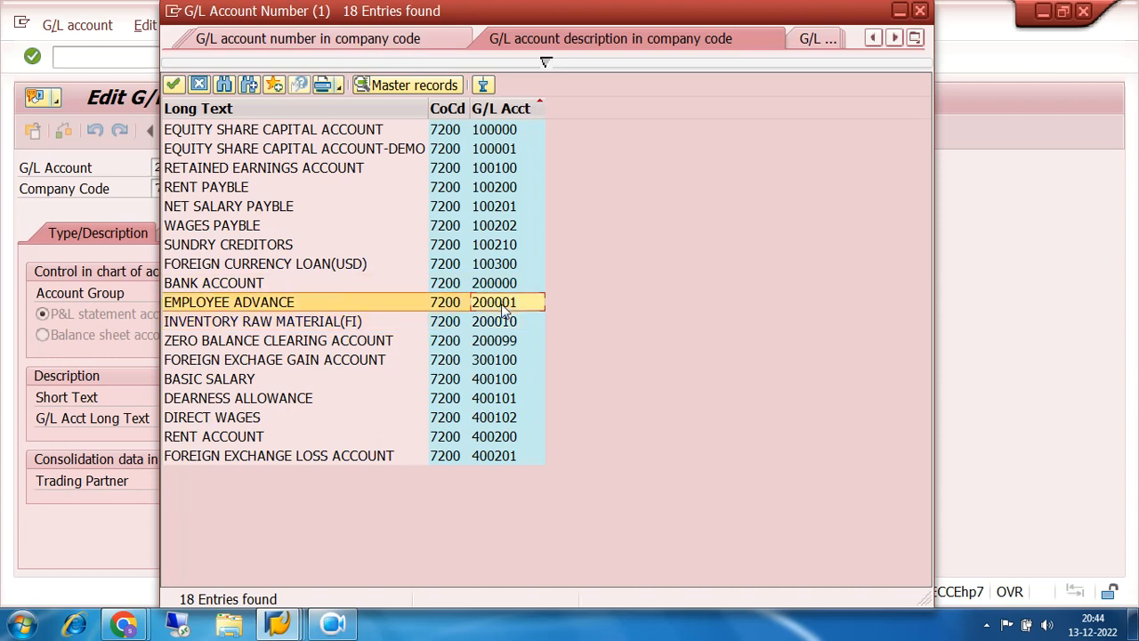
pyautogui.click(922, 11)
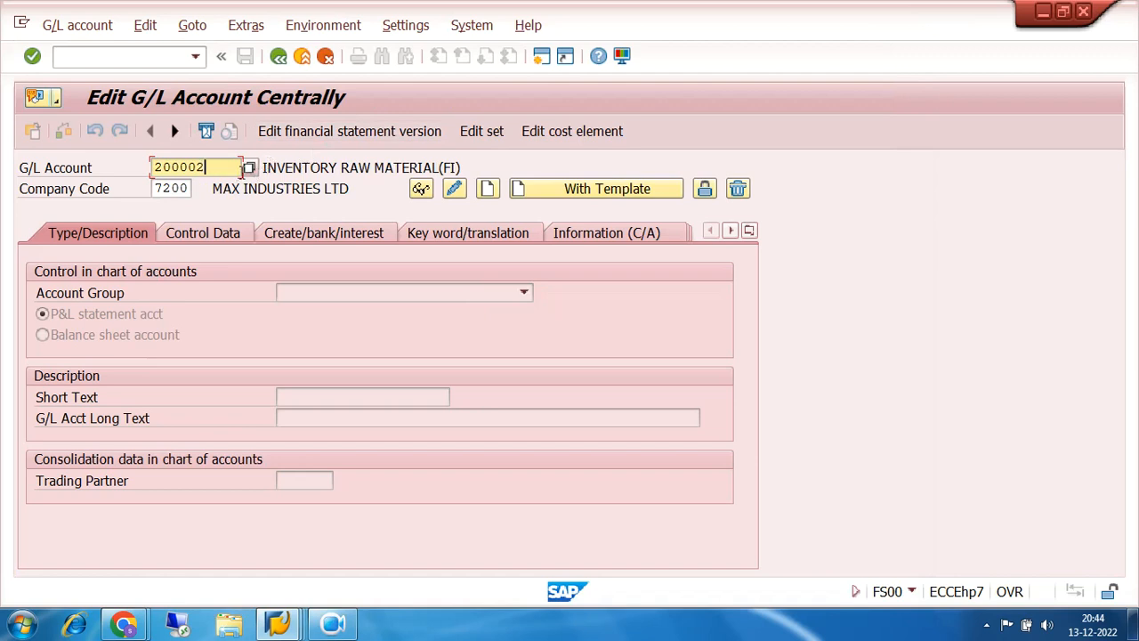
# - Create account 200002 with reference account 200000 in company code 7200 as template
pyautogui.click(249, 169)
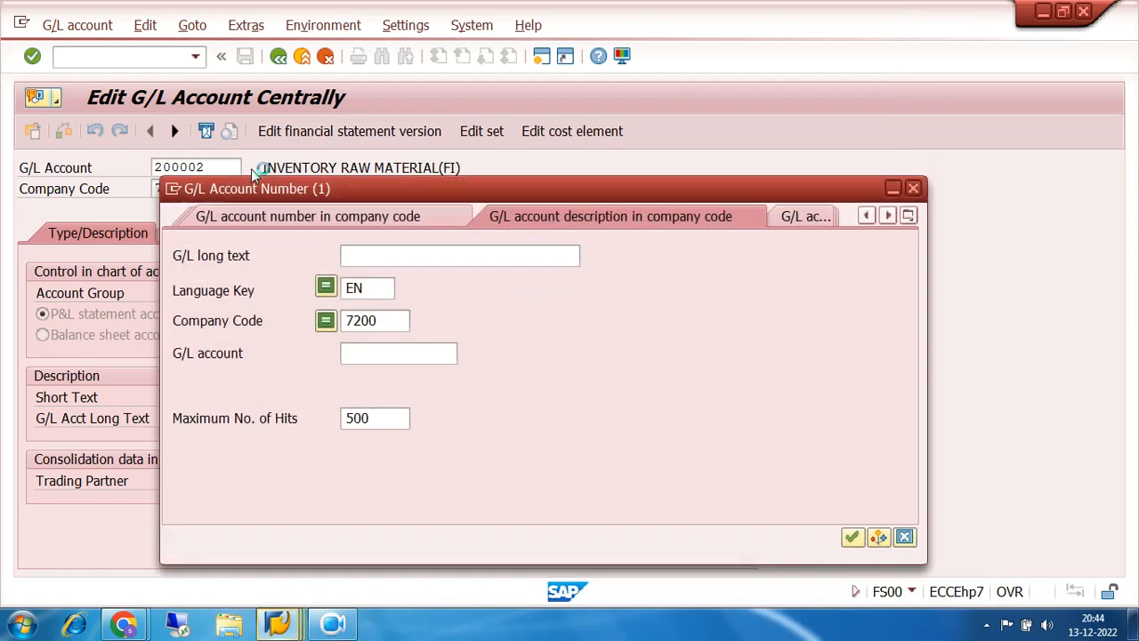
pyautogui.click(912, 188)
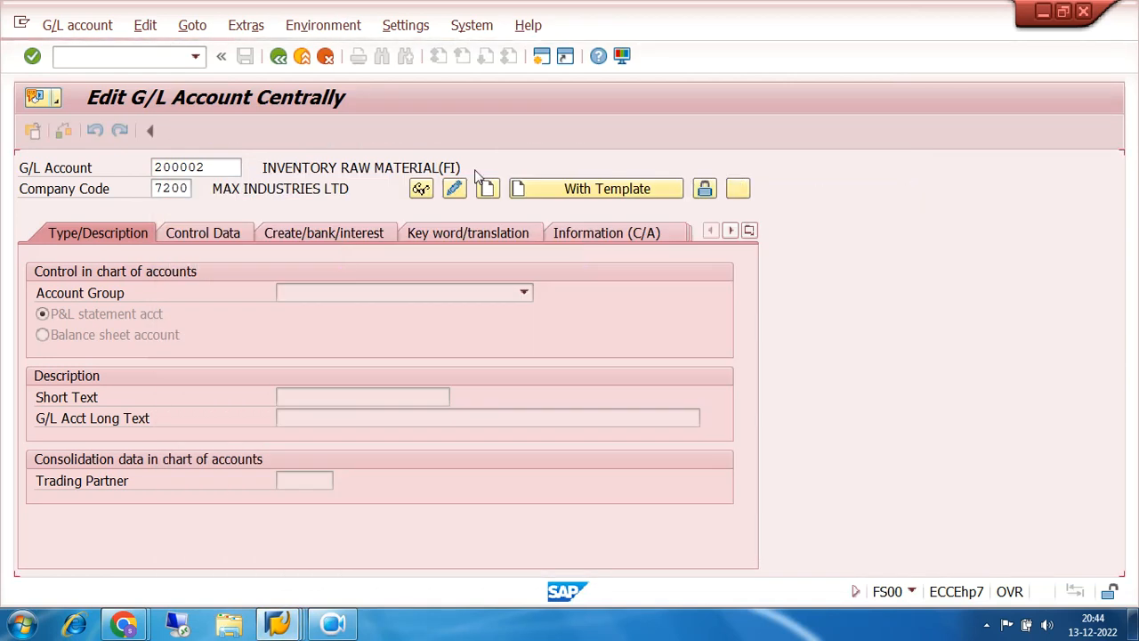
pyautogui.click(537, 189)
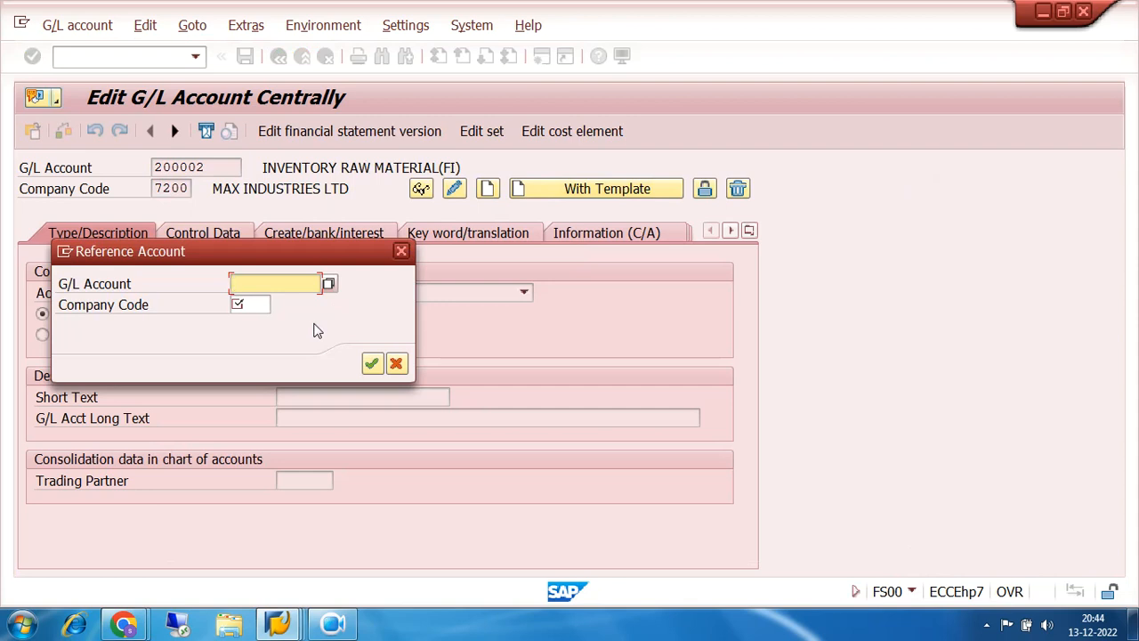
pyautogui.write('200000')
pyautogui.press('Tab')
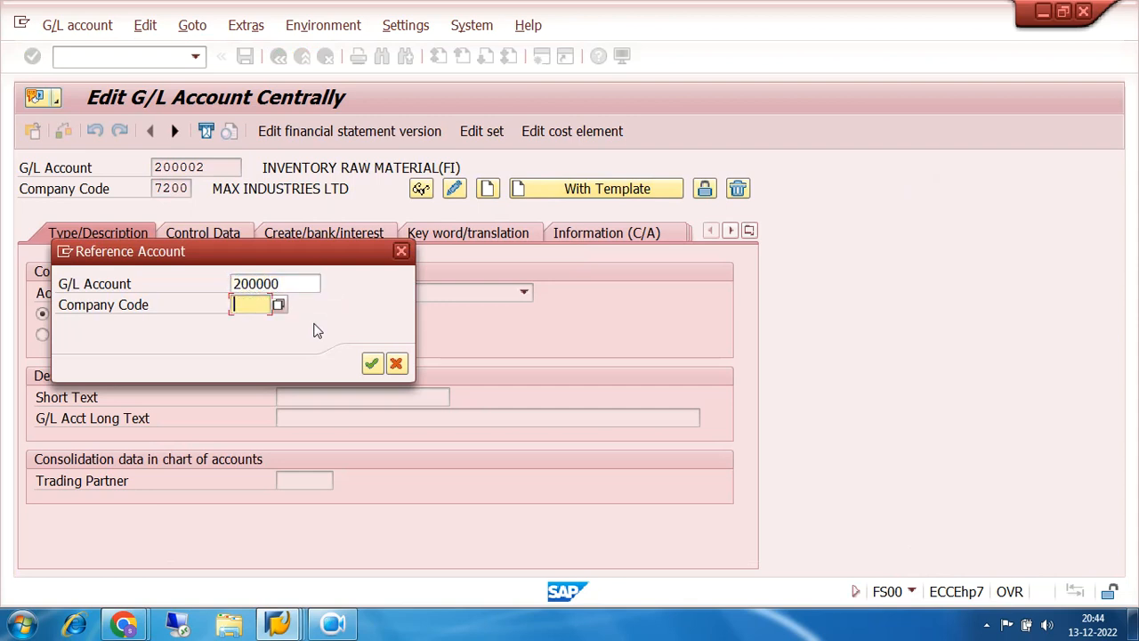
pyautogui.write('7200')
pyautogui.press('Return')
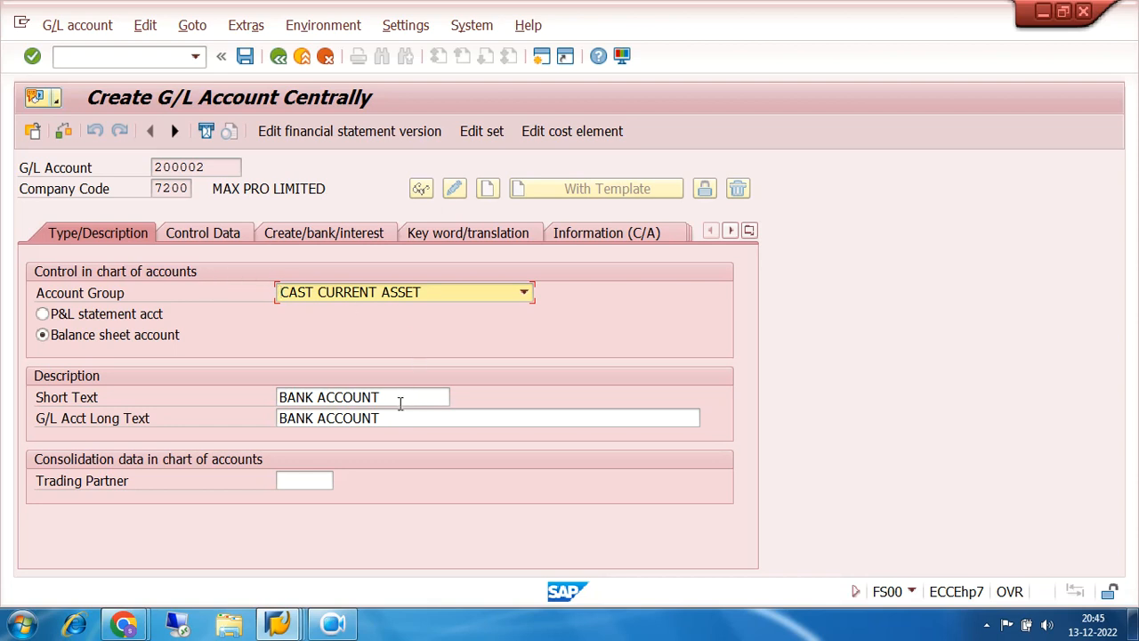
# - Set both short and long texts of account 200002 to SBI CURRENT ACCOUNT
pyautogui.click(399, 399)
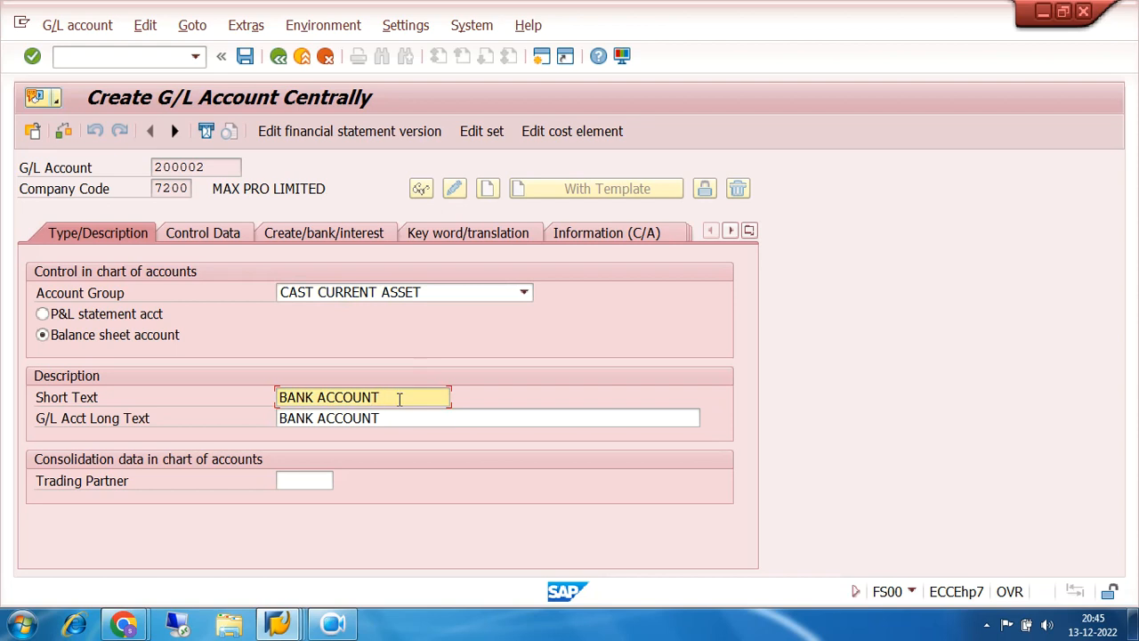
pyautogui.press('BackSpace')
pyautogui.press('BackSpace')
pyautogui.press('BackSpace')
pyautogui.press('BackSpace')
pyautogui.press('BackSpace')
pyautogui.press('BackSpace')
pyautogui.press('BackSpace')
pyautogui.press('BackSpace')
pyautogui.press('BackSpace')
pyautogui.press('BackSpace')
pyautogui.press('BackSpace')
pyautogui.press('BackSpace')
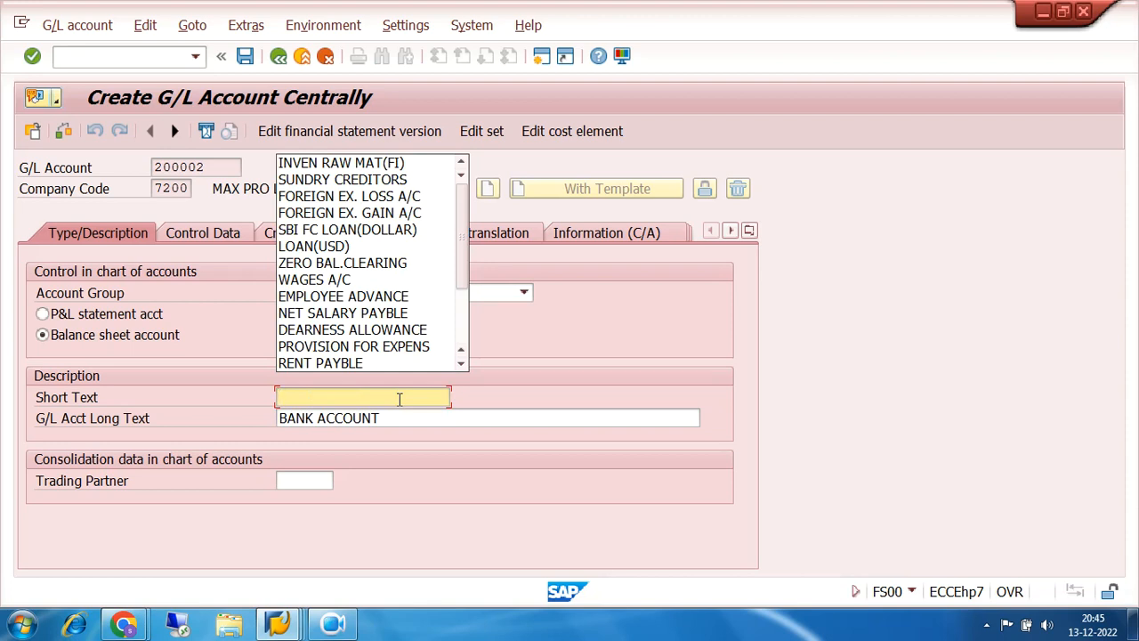
pyautogui.write('SBI ')
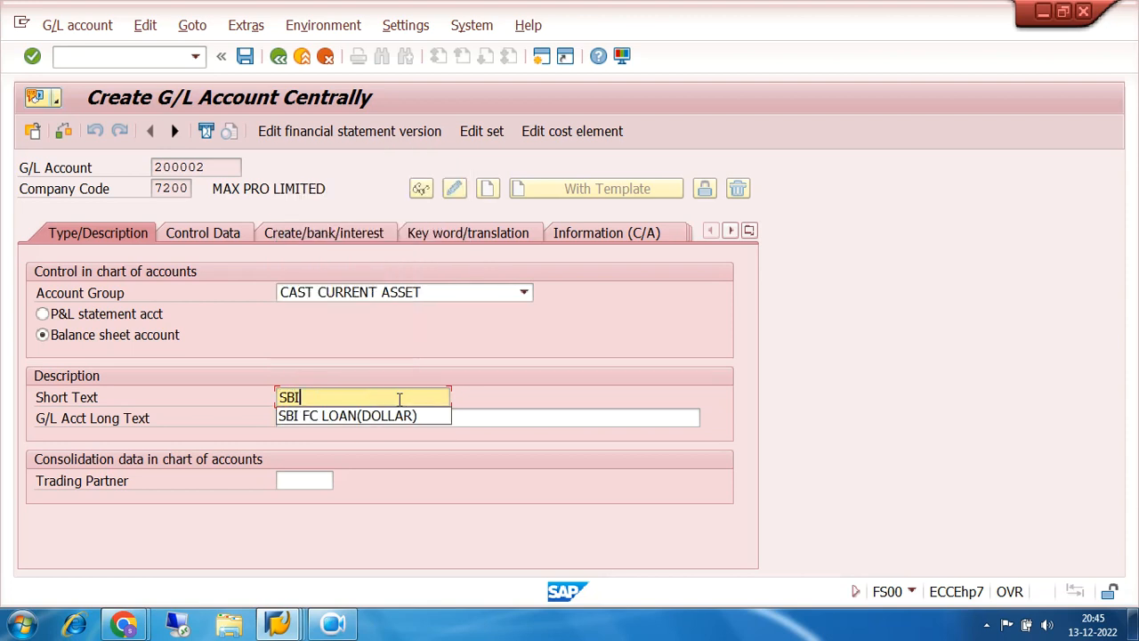
pyautogui.write('CURREN')
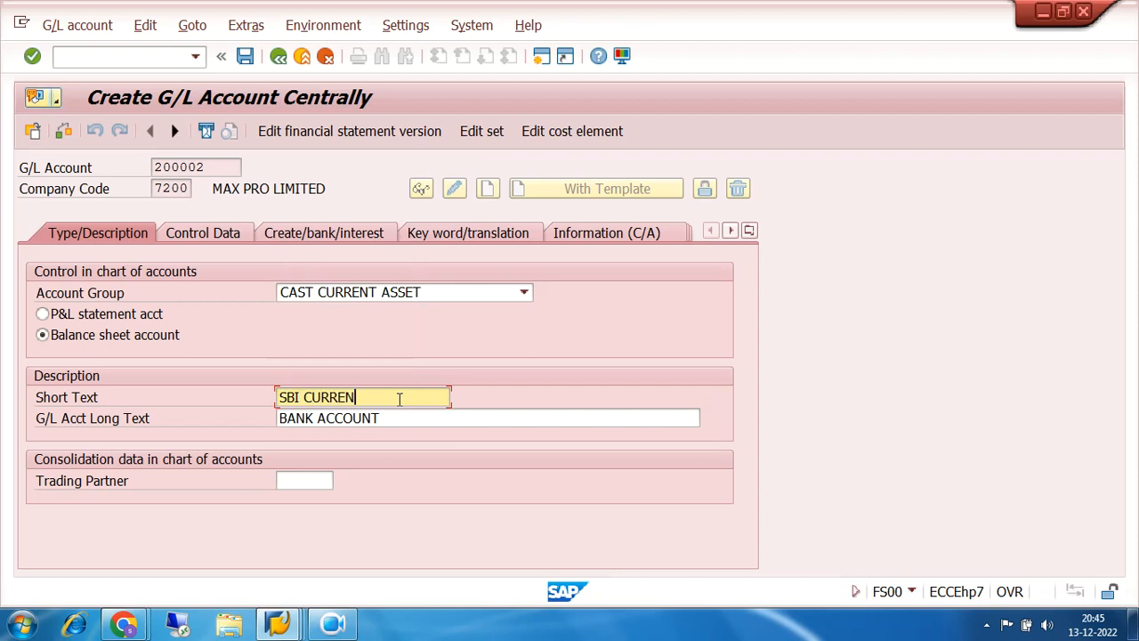
pyautogui.write('T ACCOUNT')
pyautogui.press('Tab')
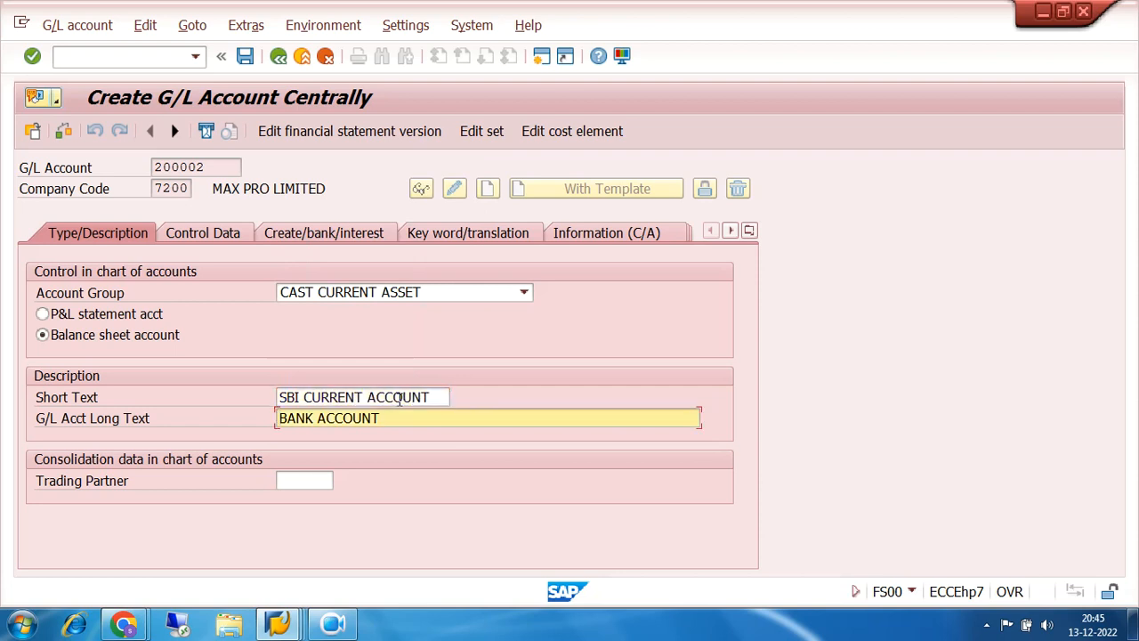
pyautogui.write('SBI CURR')
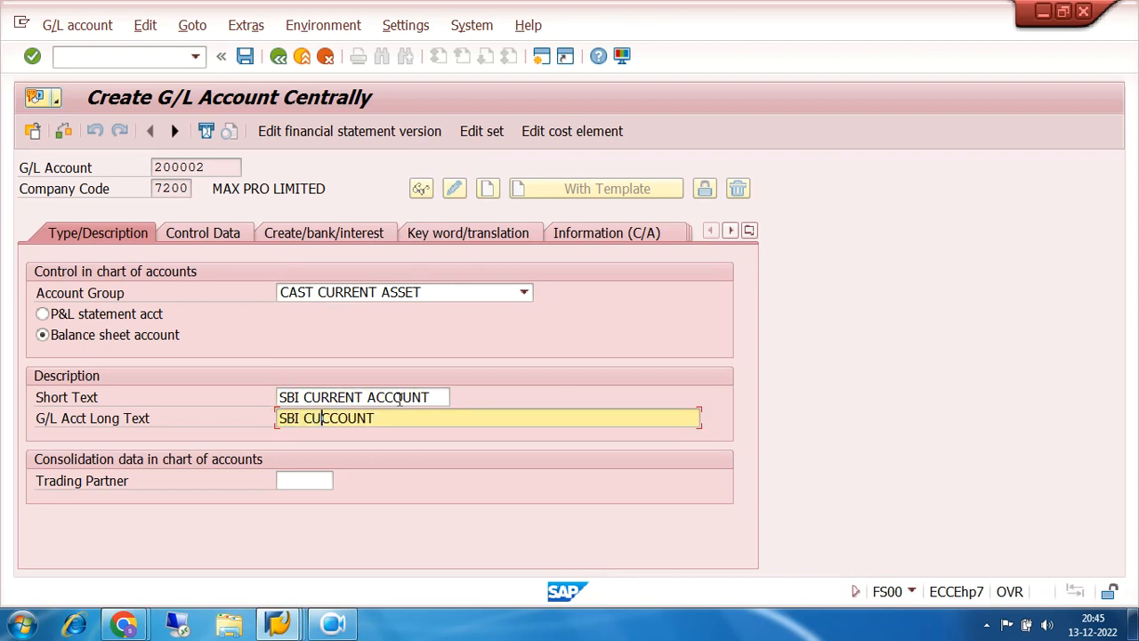
pyautogui.write('E')
pyautogui.write('ACCOUNT')
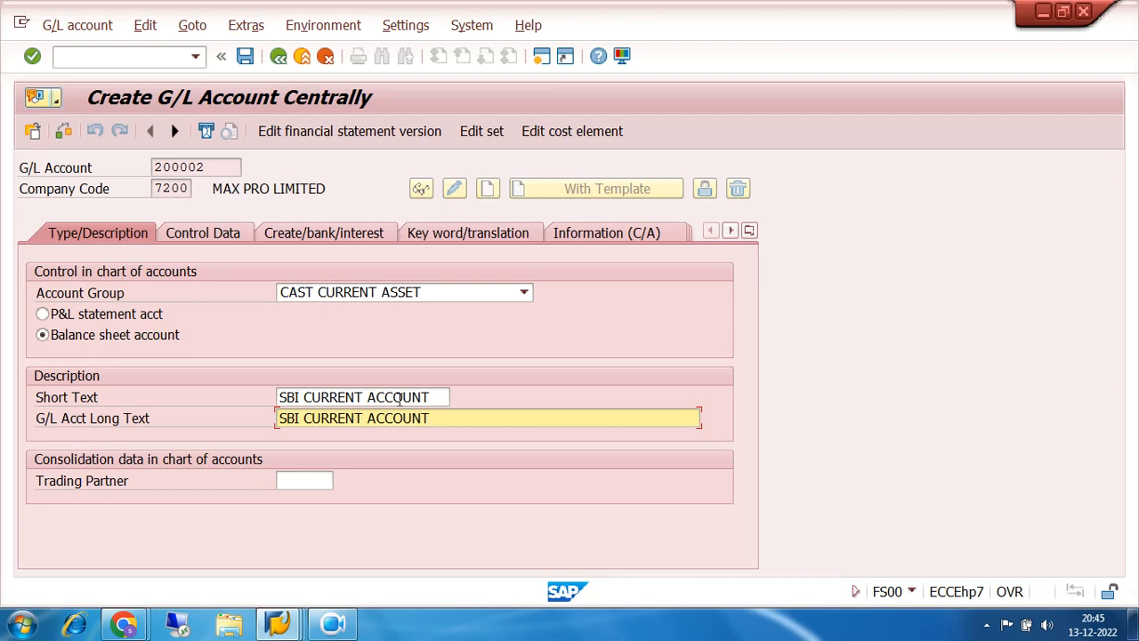
pyautogui.click(225, 237)
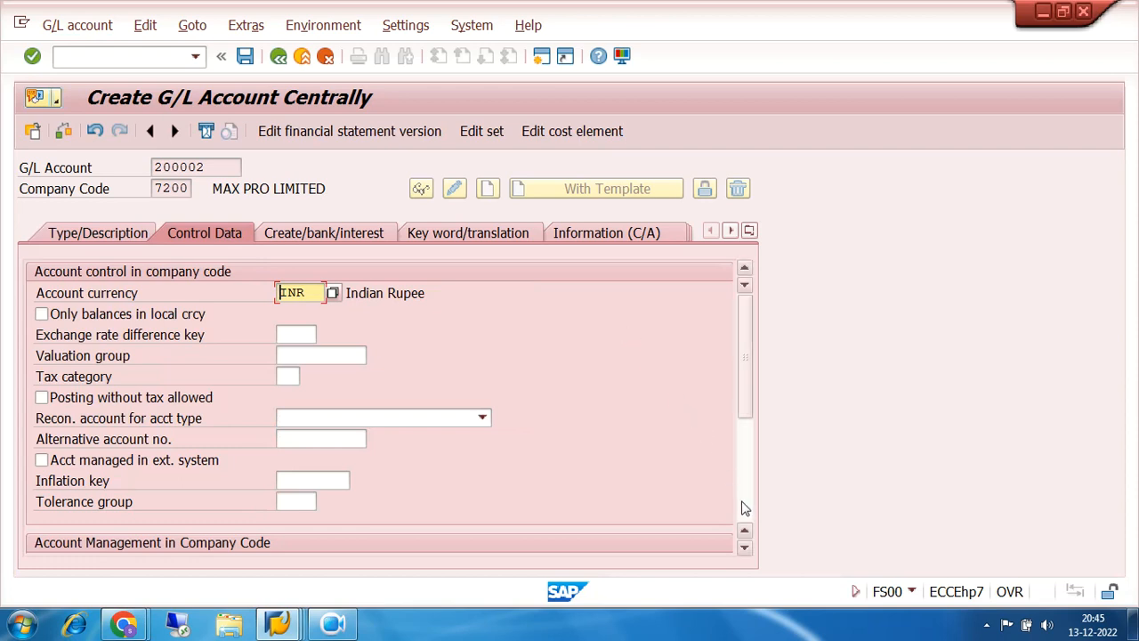
# - Tick Relevant to cash flow on the Create/bank/interest tab and save account 200002
pyautogui.click(745, 504)
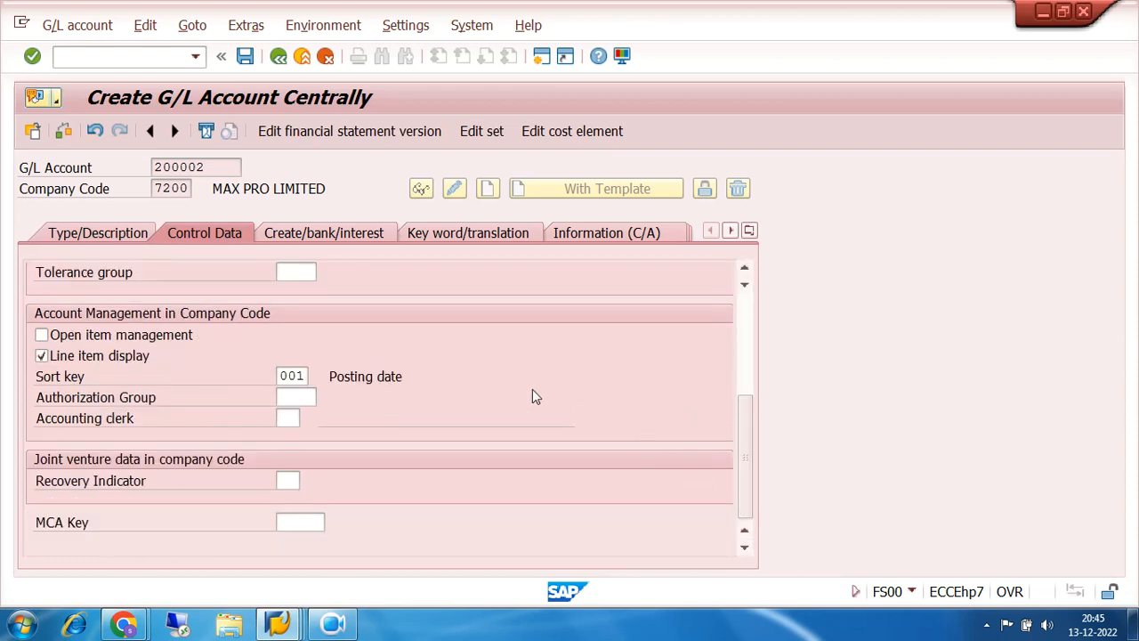
pyautogui.click(344, 233)
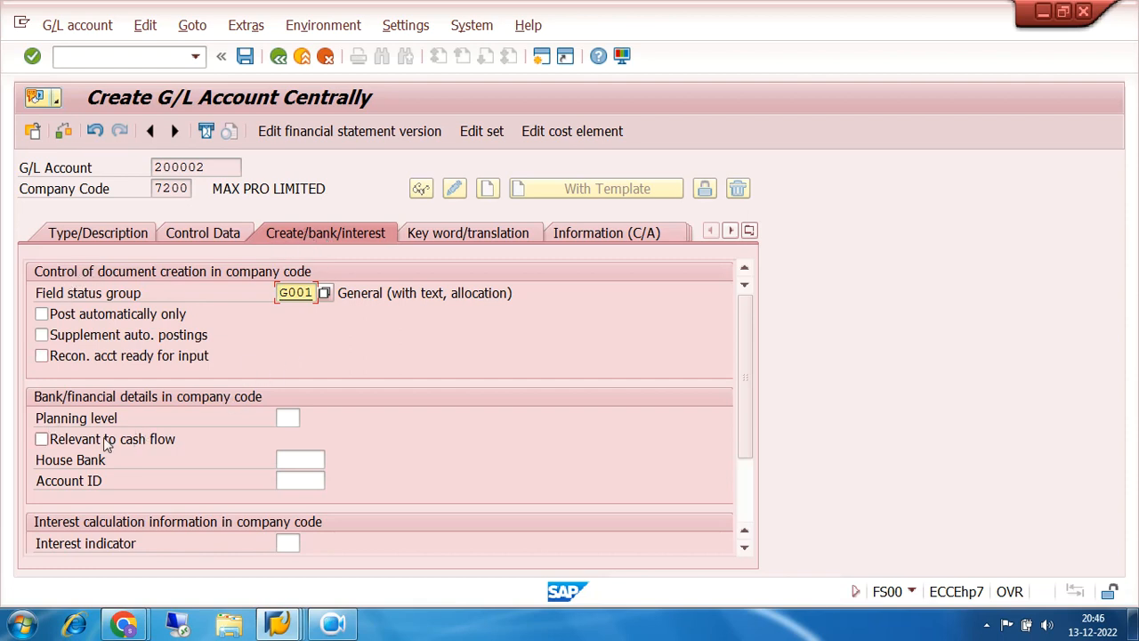
pyautogui.click(44, 441)
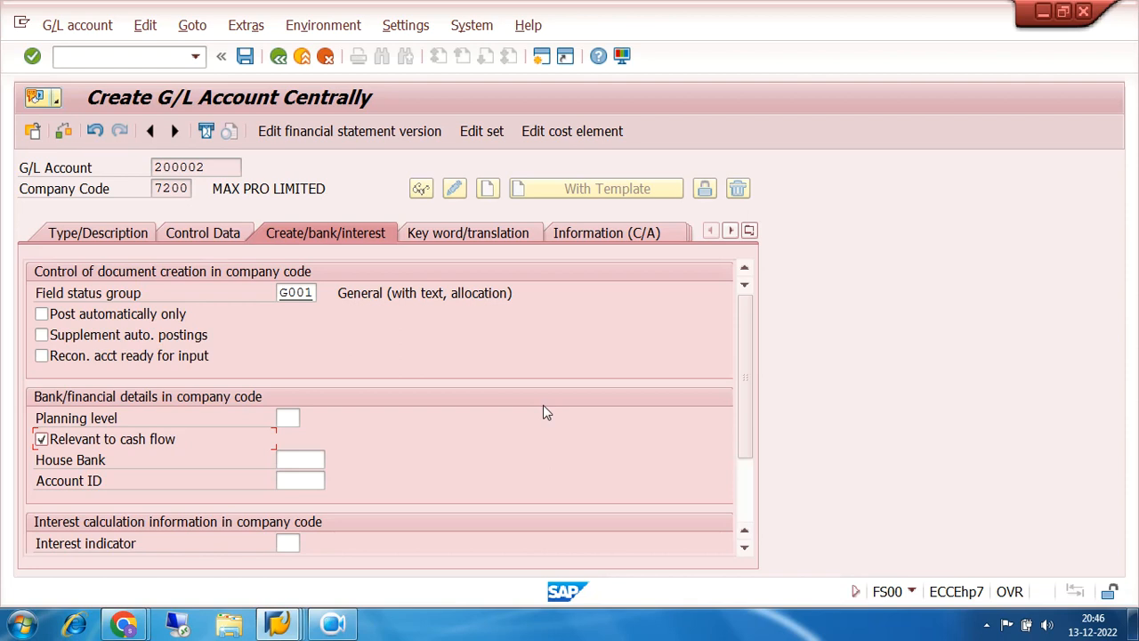
pyautogui.click(245, 56)
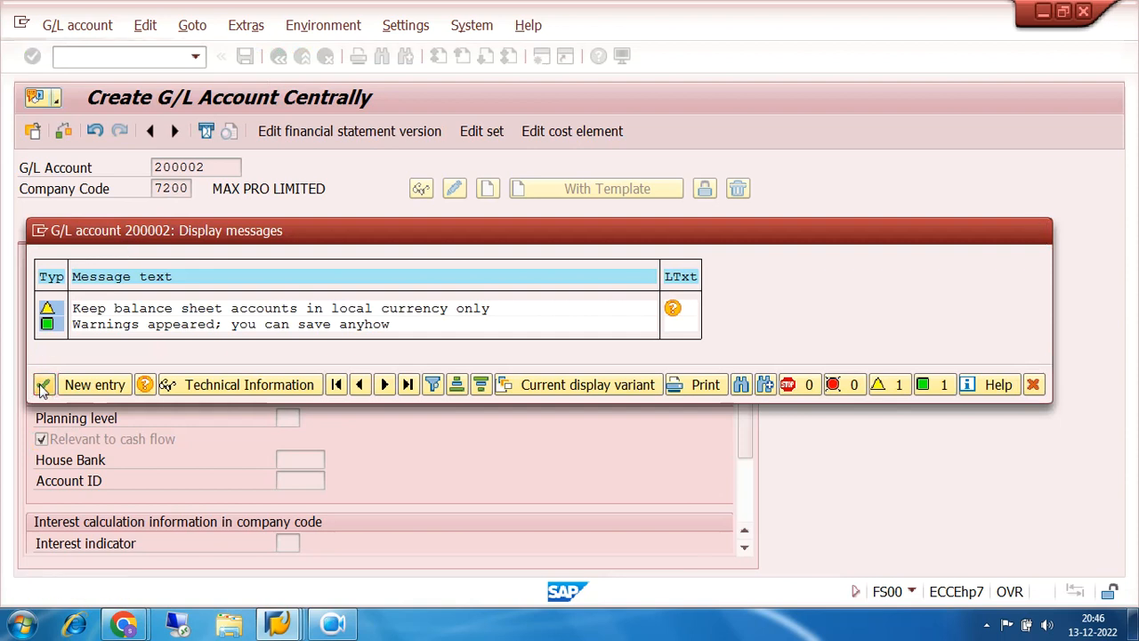
# - Accept the warnings to save account 200002, then select the House Bank and Account ID fields
pyautogui.click(44, 384)
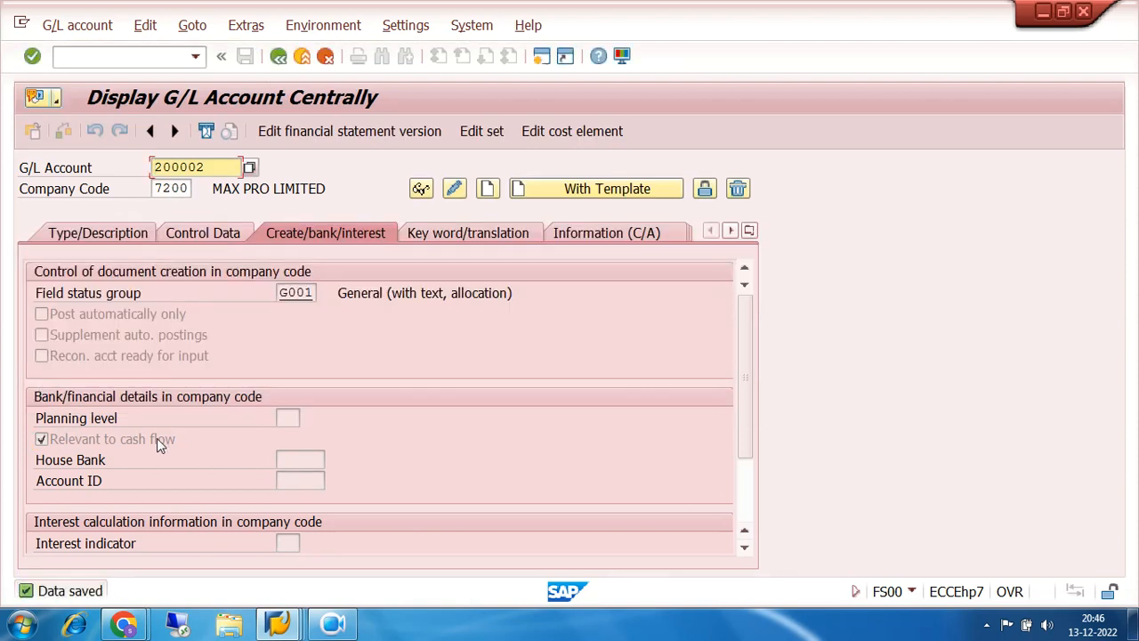
pyautogui.click(288, 460)
pyautogui.click(298, 480)
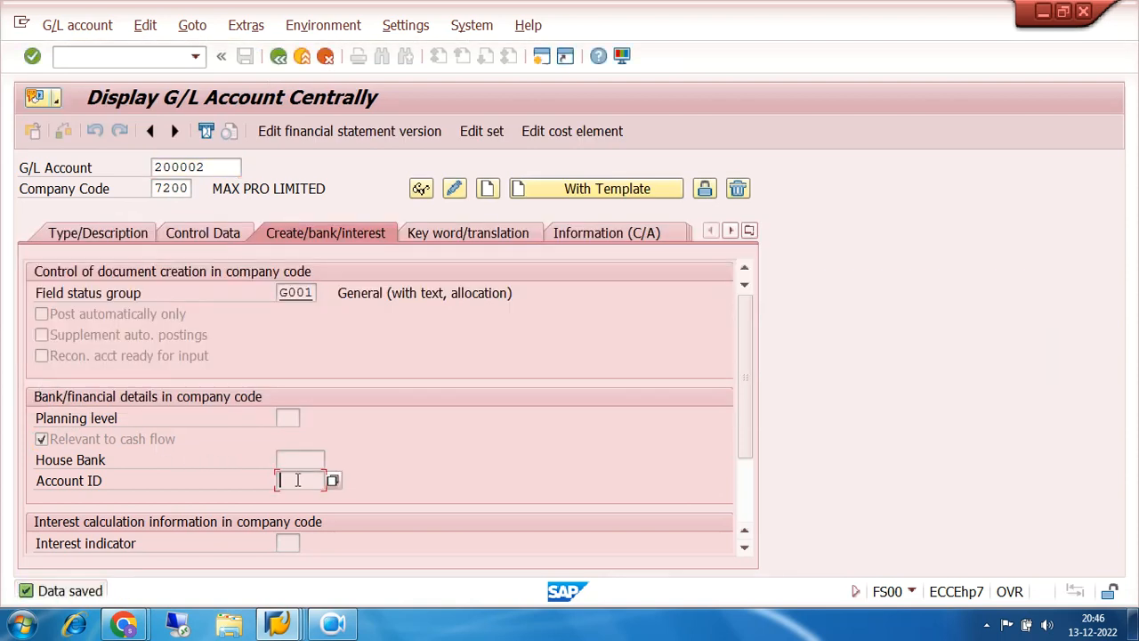
pyautogui.click(294, 459)
pyautogui.click(295, 481)
pyautogui.click(299, 459)
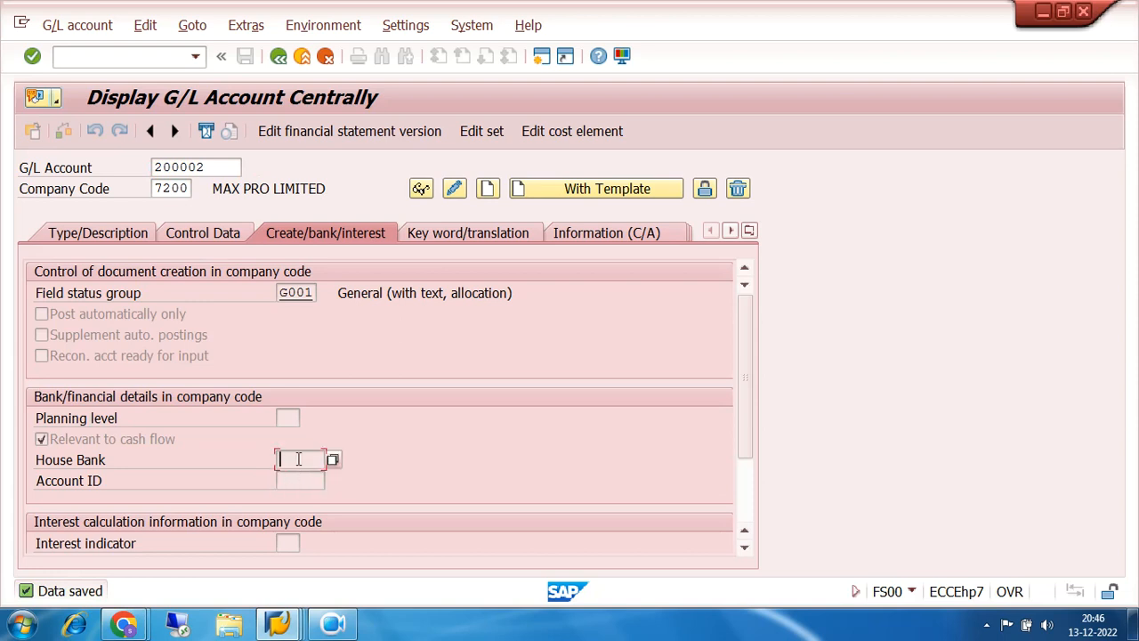
pyautogui.click(304, 477)
# - Leave the display of G/L account 200002 and go back to the SAP Easy Access menu
pyautogui.click(279, 57)
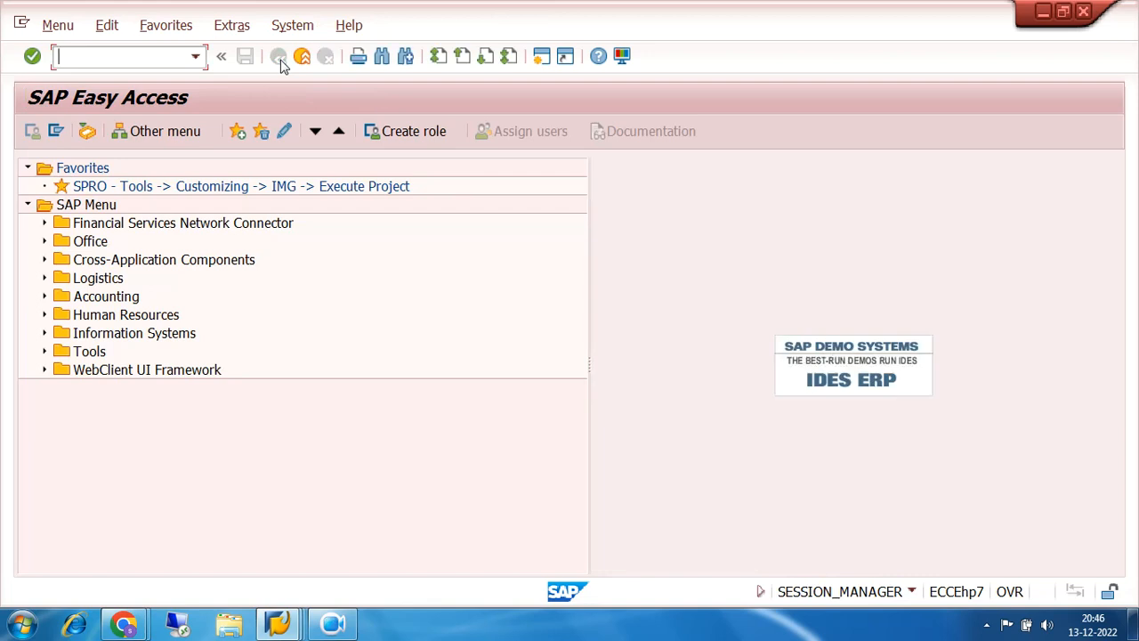
# - Open the SAP Reference IMG from the SPRO favorite and expand Financial Accounting (New)
pyautogui.doubleClick(206, 189)
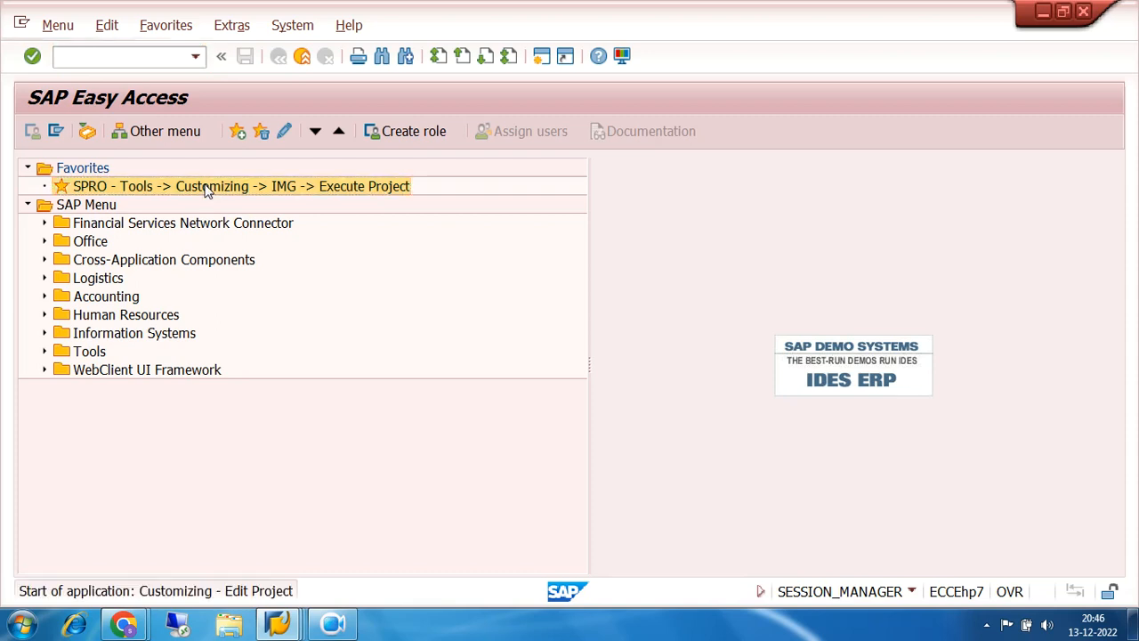
pyautogui.click(121, 134)
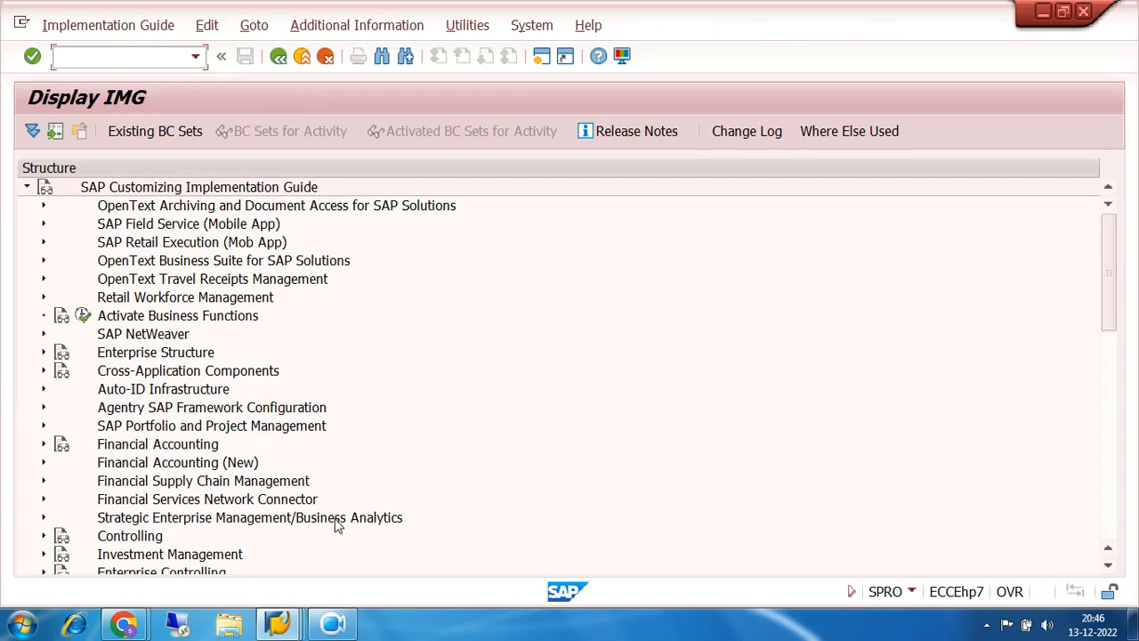
pyautogui.click(43, 463)
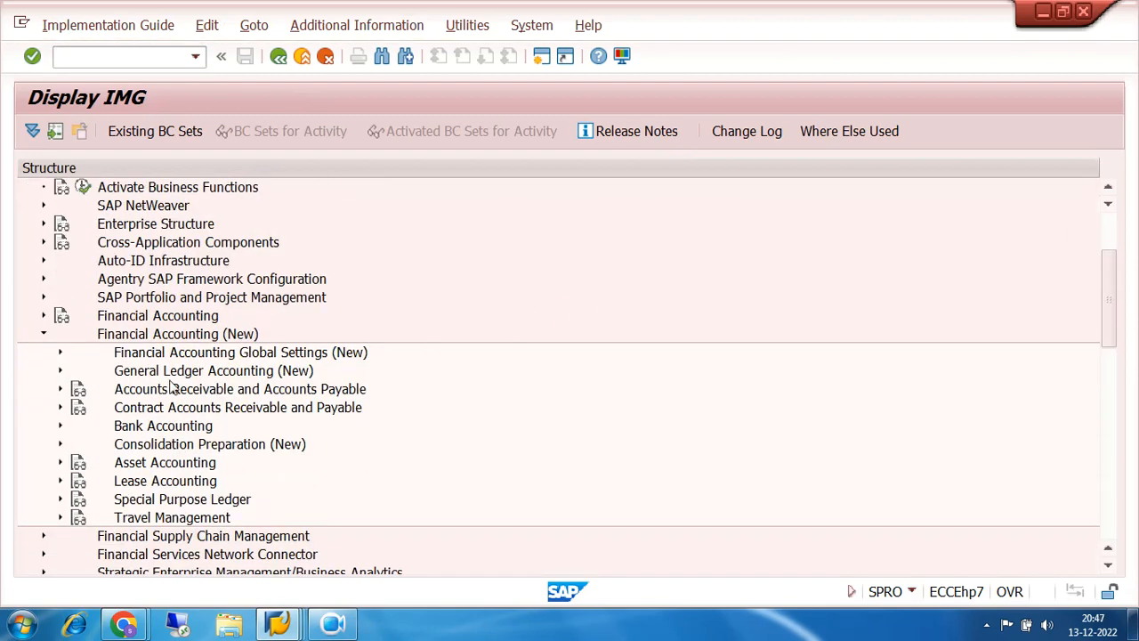
pyautogui.click(156, 354)
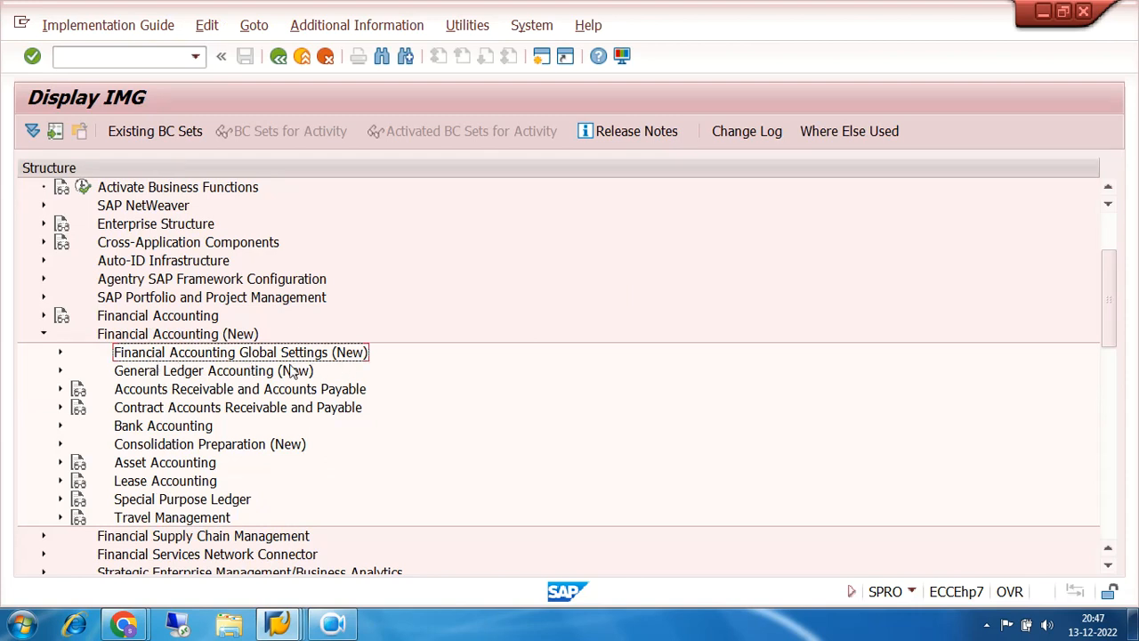
pyautogui.click(164, 372)
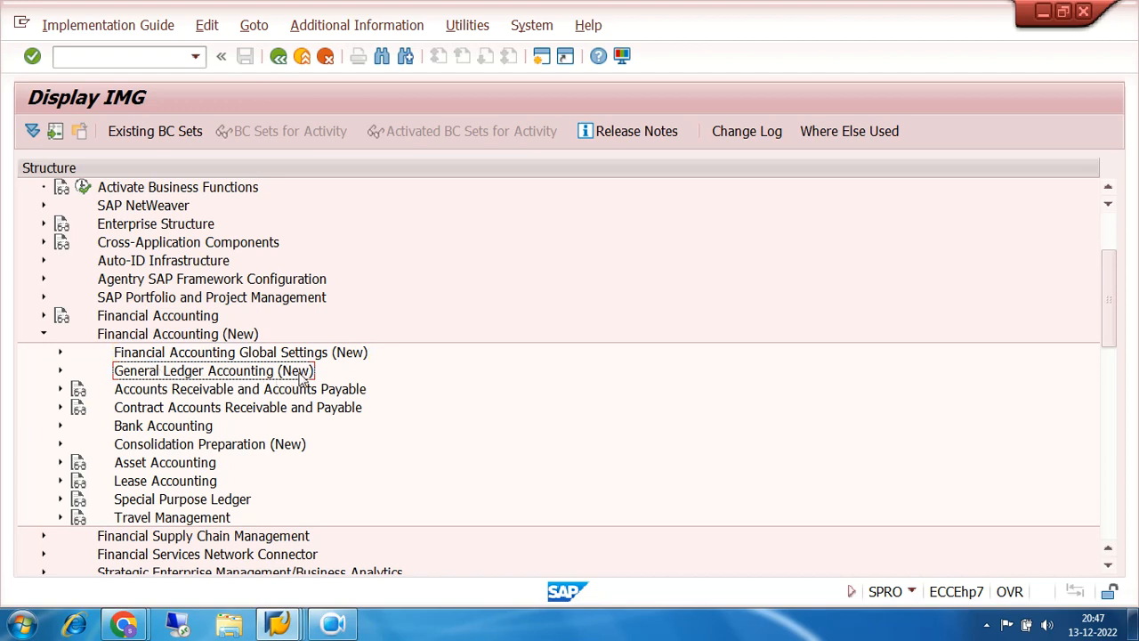
pyautogui.click(205, 392)
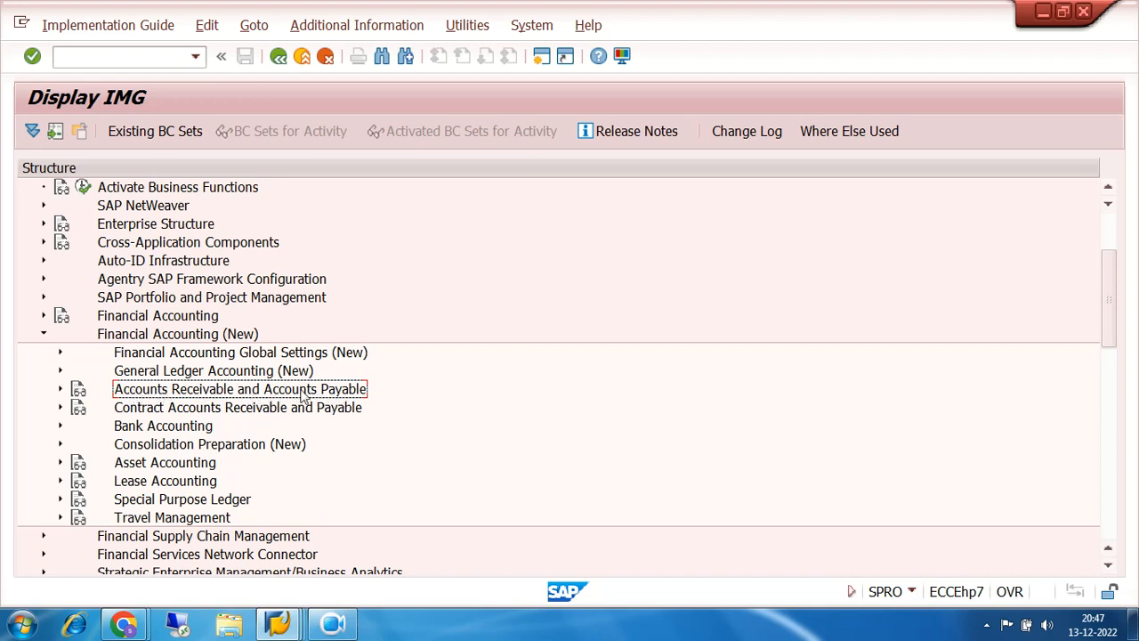
pyautogui.click(167, 414)
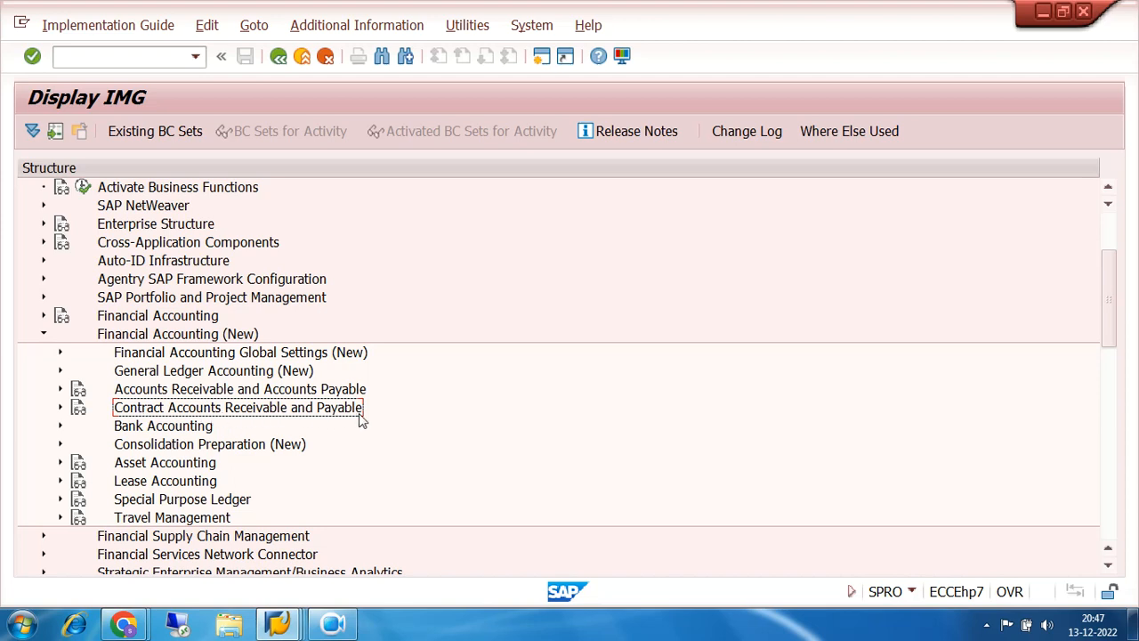
# - Expand Bank Accounting > Bank Accounts to reach the Define House Banks activity
pyautogui.click(153, 433)
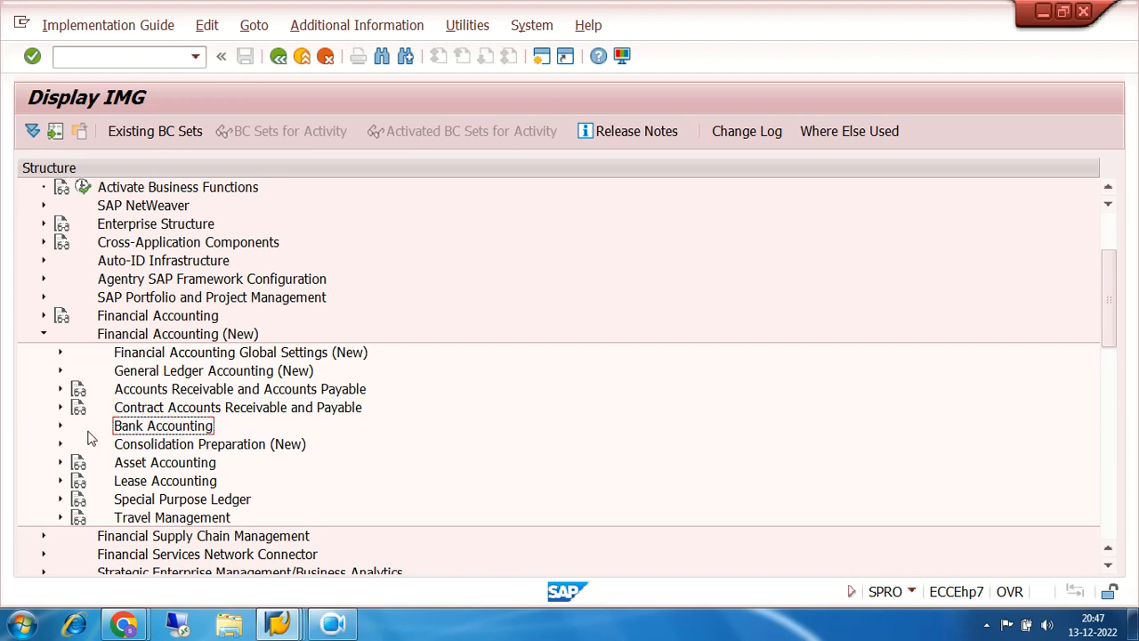
pyautogui.click(61, 427)
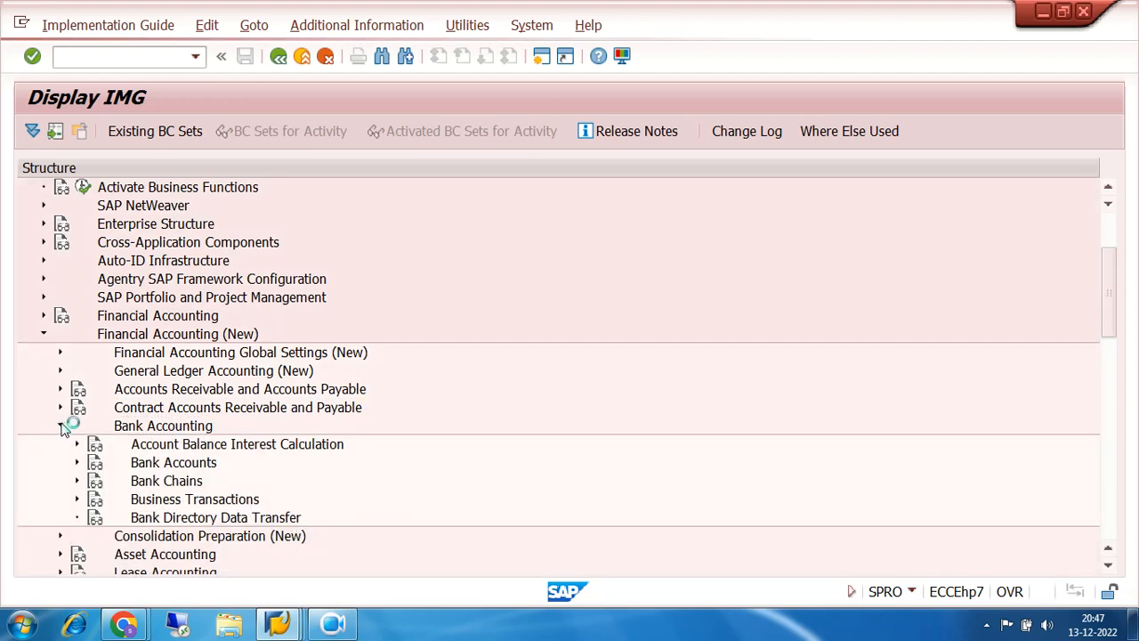
pyautogui.scroll(-1, 473, 399)
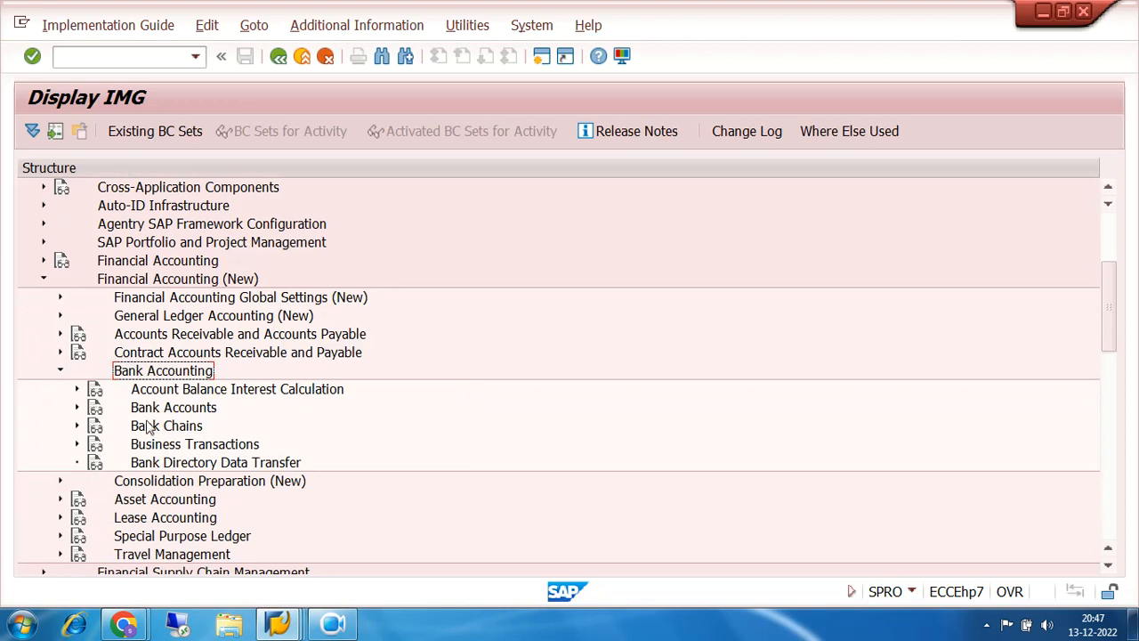
pyautogui.click(78, 407)
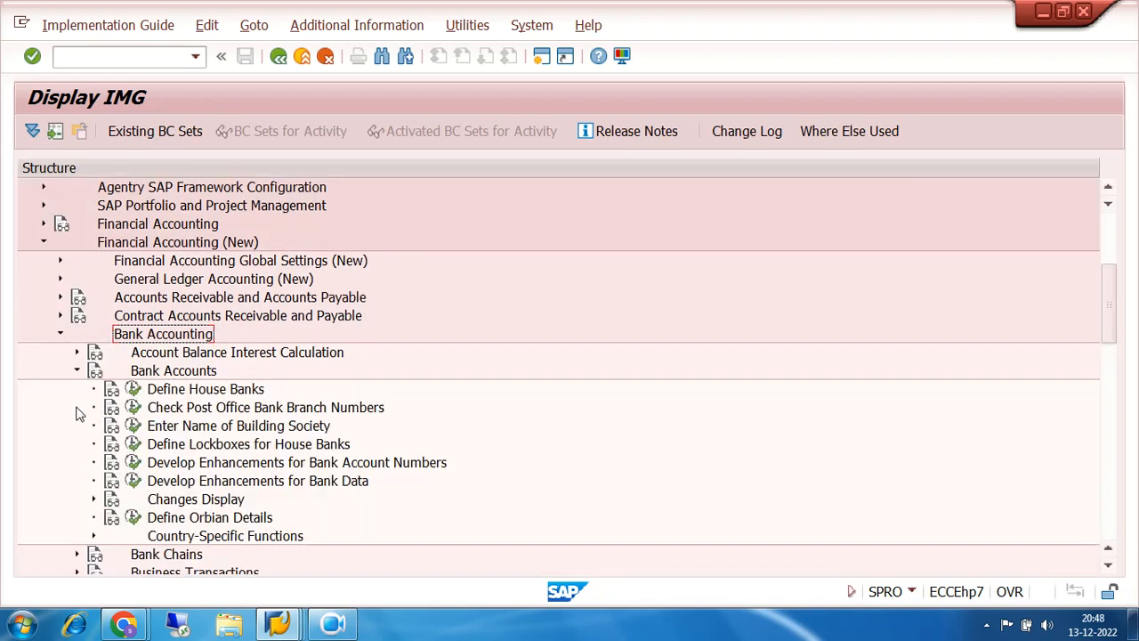
pyautogui.click(180, 398)
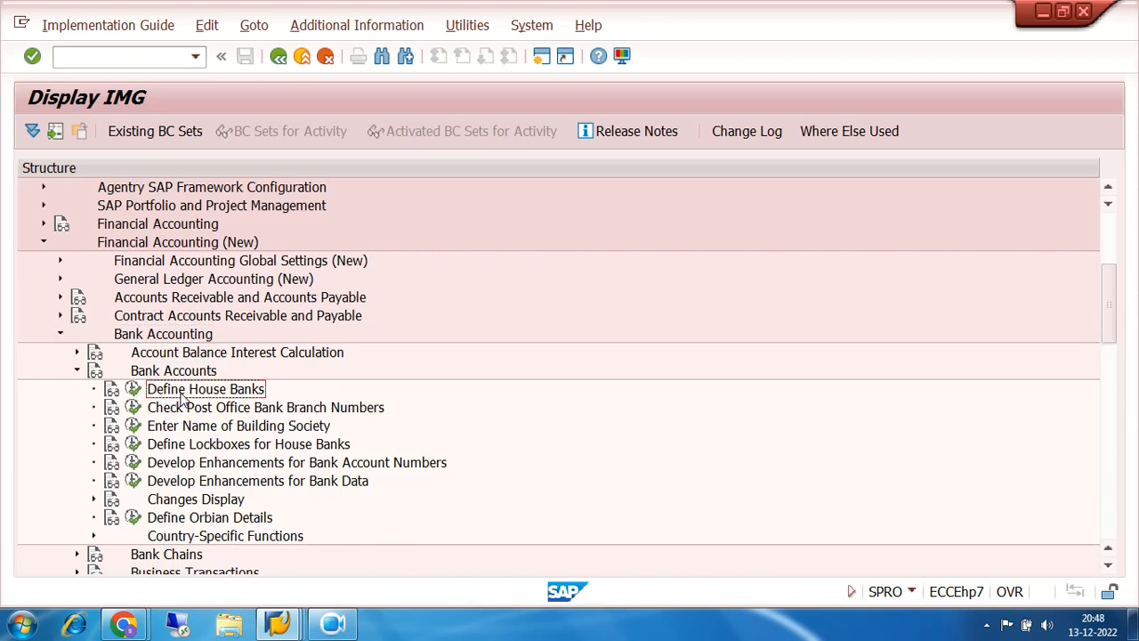
# - Run Define House Banks and confirm company code 7200 as the work area
pyautogui.click(132, 395)
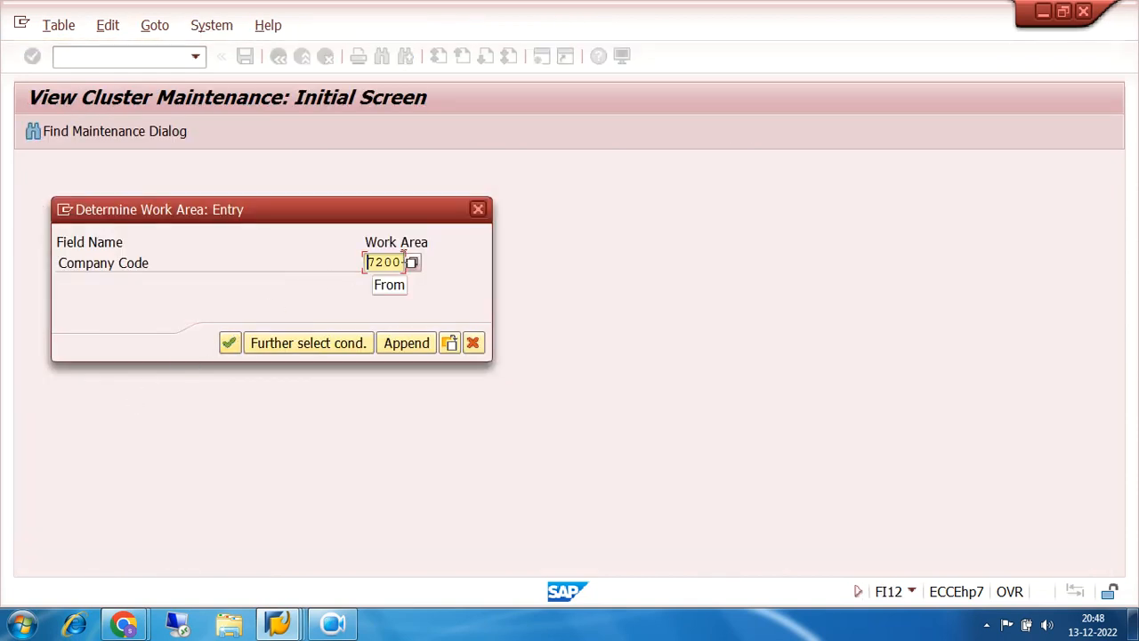
pyautogui.moveTo(403, 260); pyautogui.dragTo(351, 264)
pyautogui.click(237, 346)
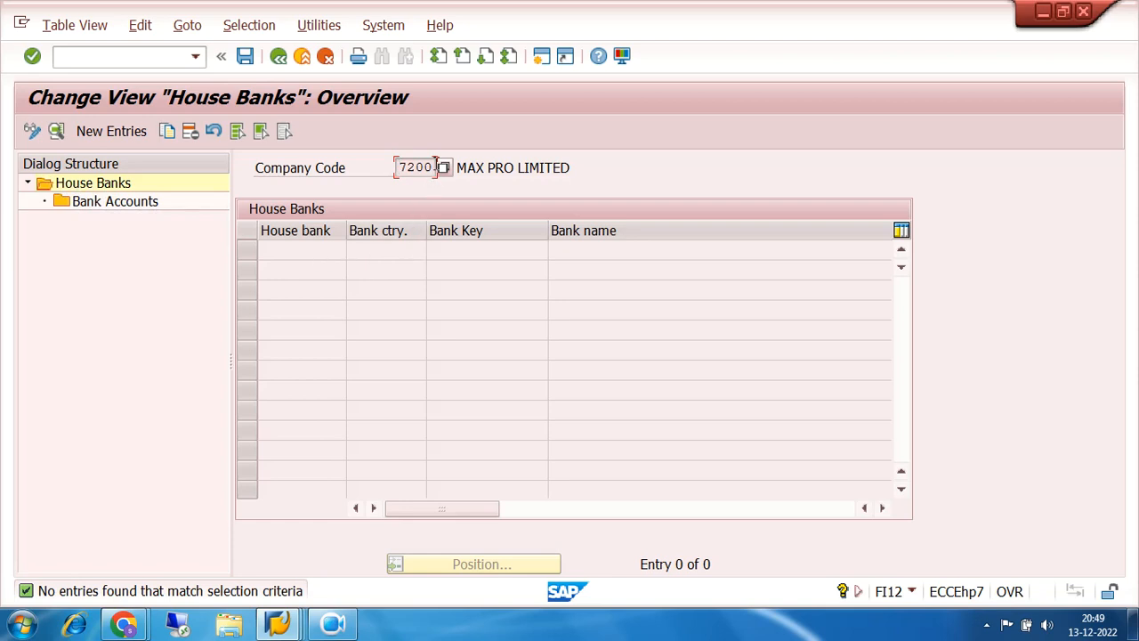
# - Start a New Entries house bank record on the company code 7200 House Banks overview
pyautogui.moveTo(434, 167); pyautogui.dragTo(388, 175)
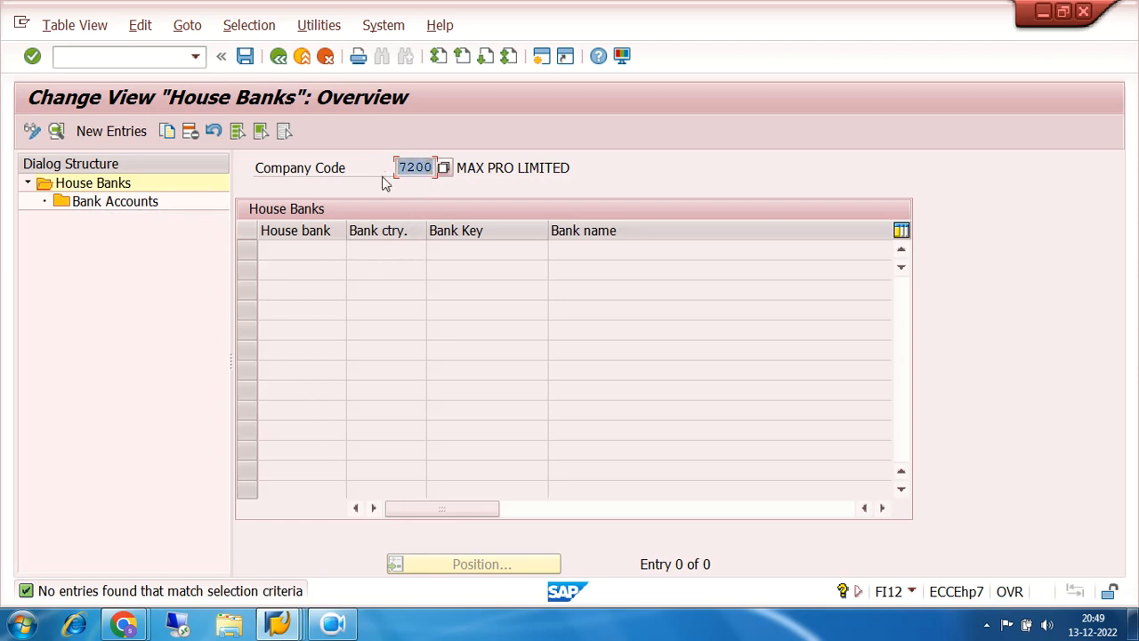
pyautogui.moveTo(429, 168); pyautogui.dragTo(393, 182)
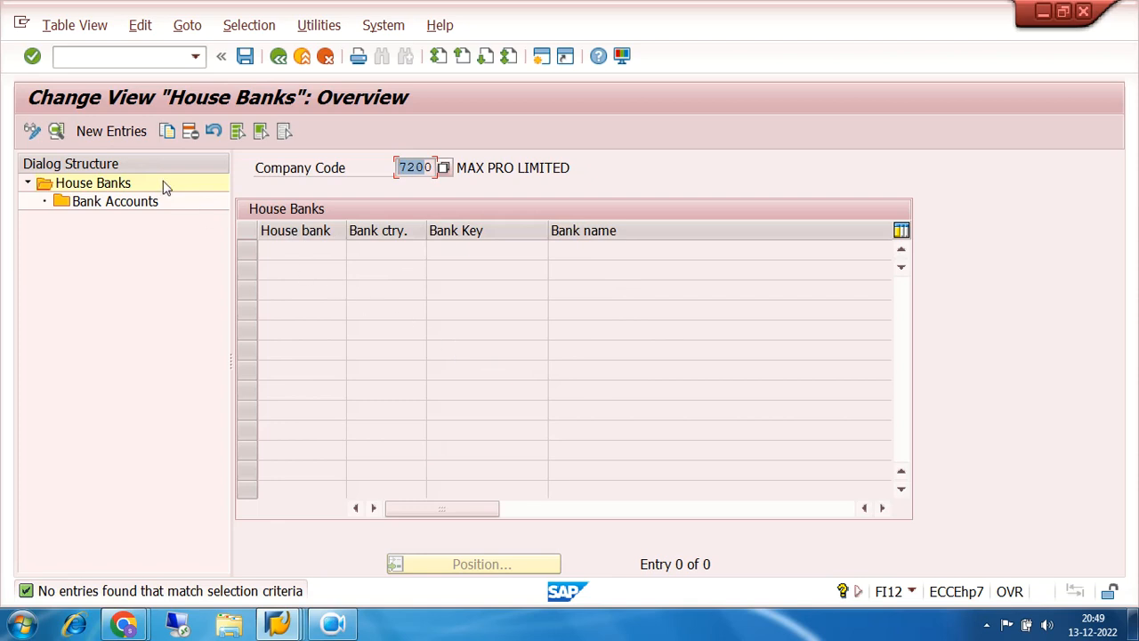
pyautogui.click(111, 133)
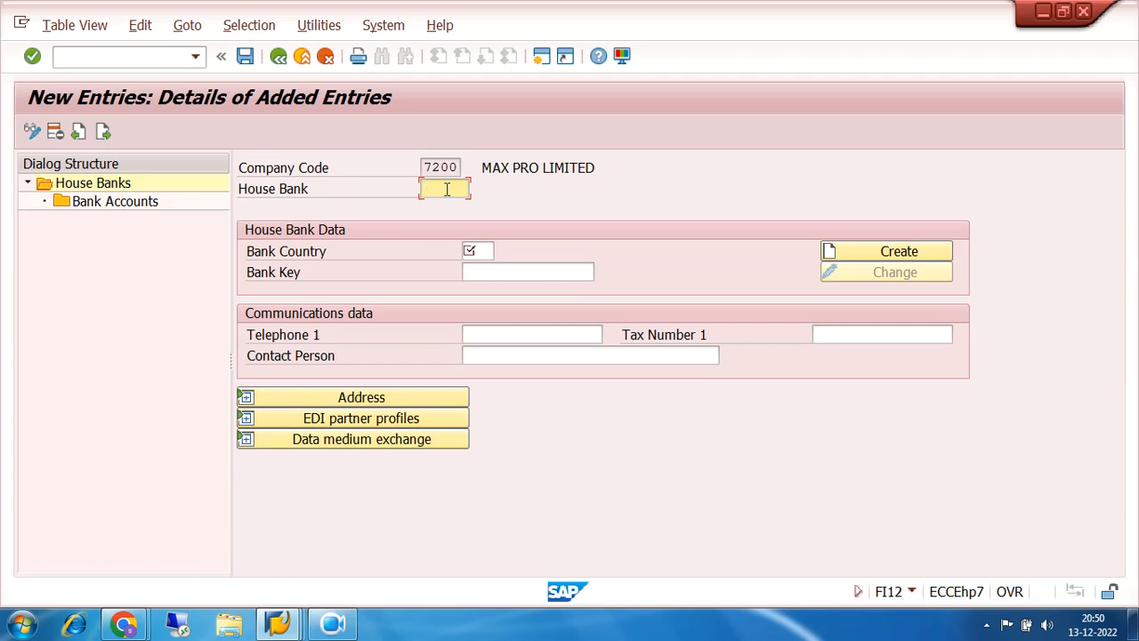
# - Enter house bank ID SBI, bank country IN and bank key 1234
pyautogui.write('SBI1')
pyautogui.press('BackSpace')
pyautogui.click(480, 251)
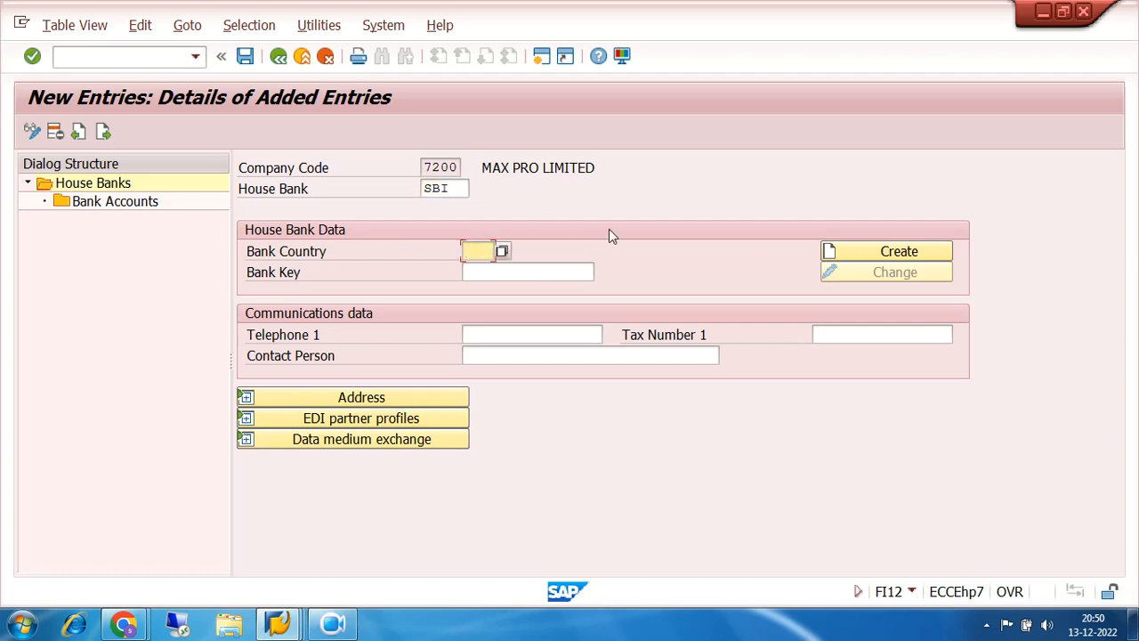
pyautogui.write('IN')
pyautogui.click(506, 272)
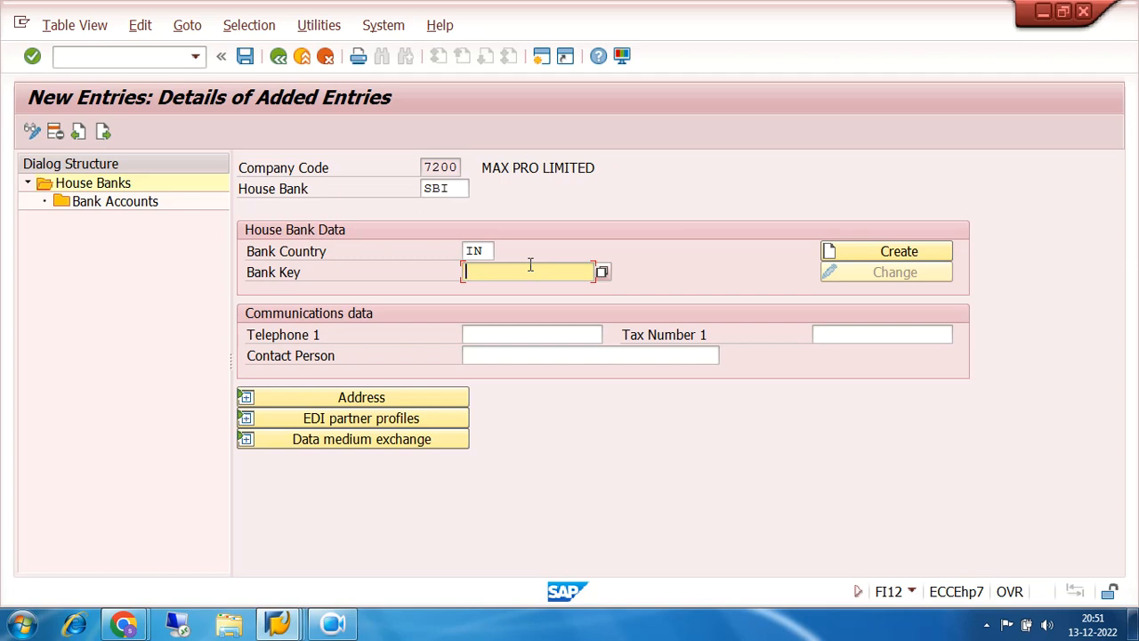
pyautogui.write('1234')
pyautogui.click(526, 338)
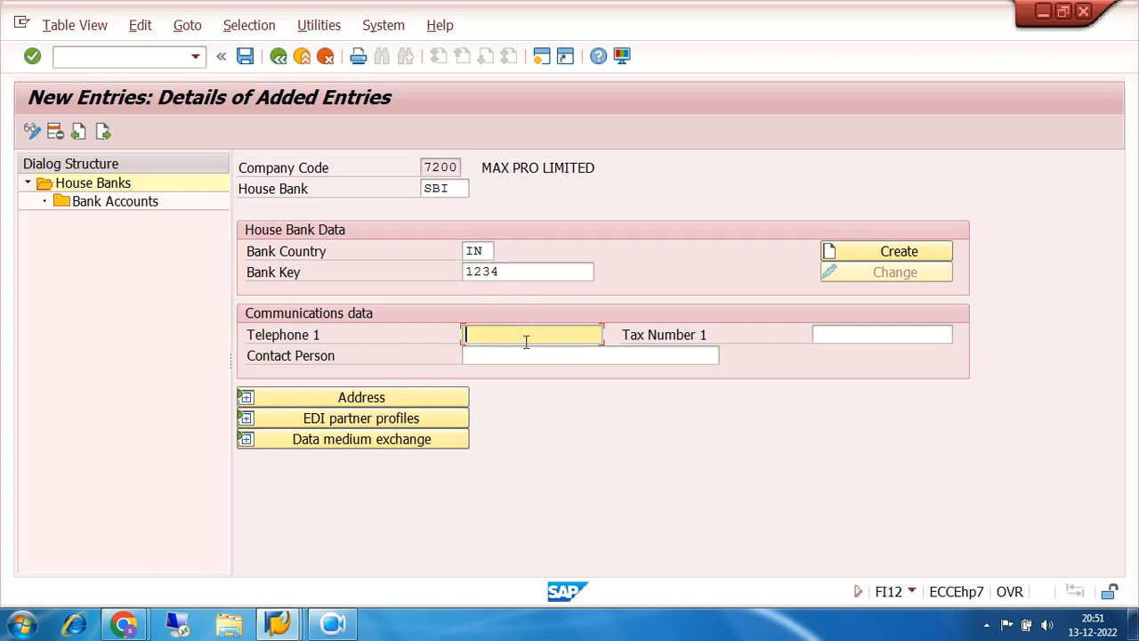
pyautogui.click(526, 357)
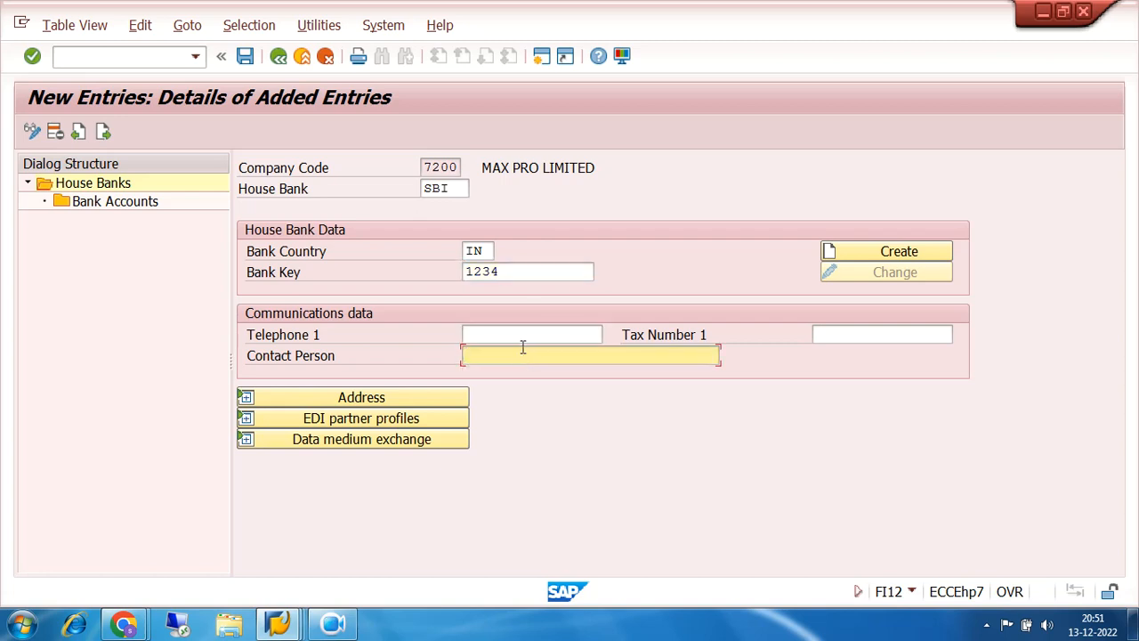
pyautogui.click(522, 338)
pyautogui.click(526, 353)
pyautogui.click(526, 340)
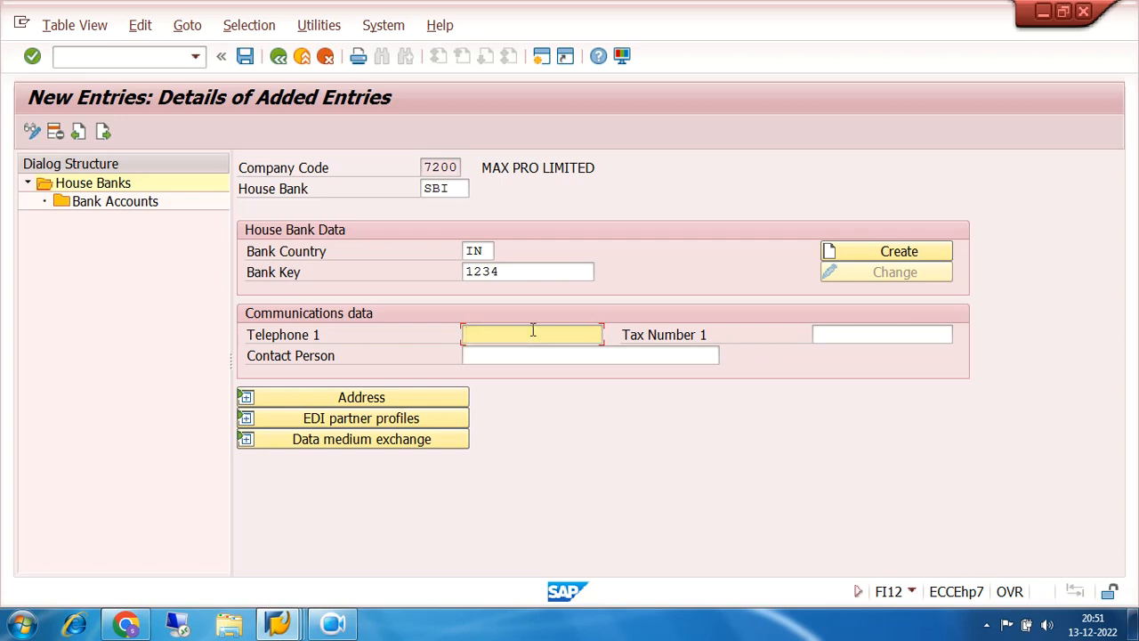
# - Create bank master data for bank key 1234, country IN, and position the Bank Data dialog
pyautogui.click(873, 256)
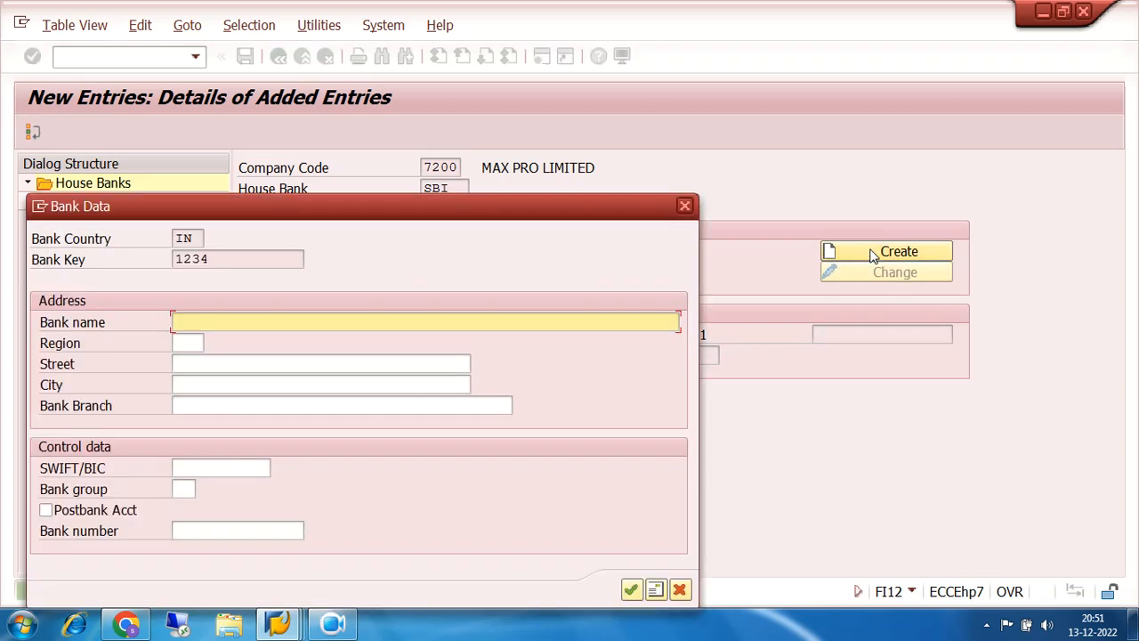
pyautogui.moveTo(476, 214); pyautogui.dragTo(801, 341)
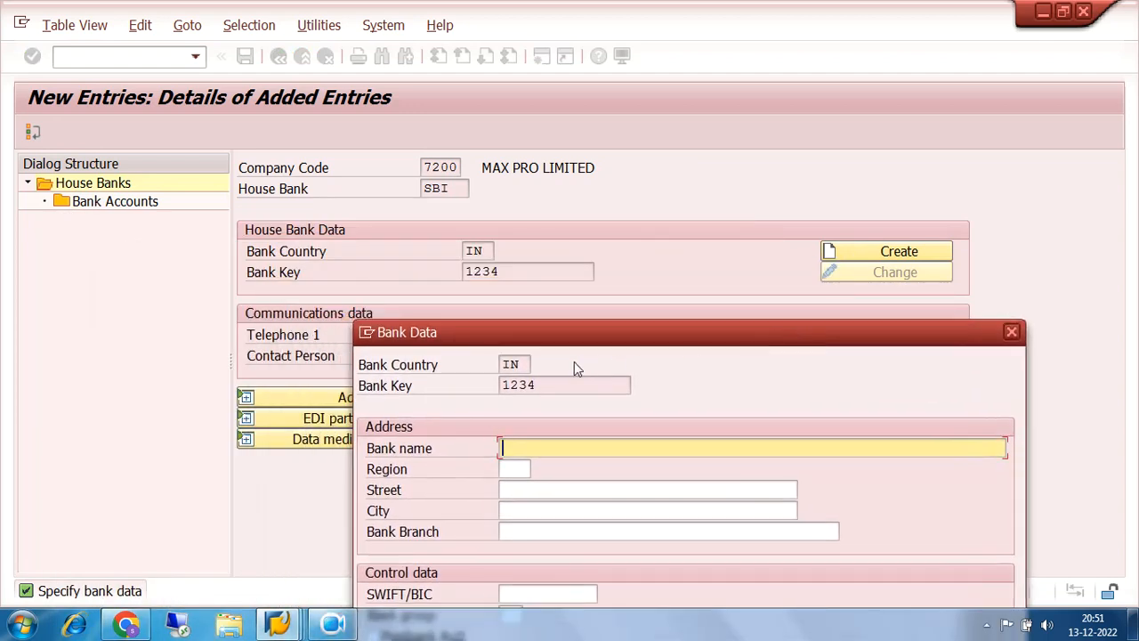
pyautogui.click(522, 364)
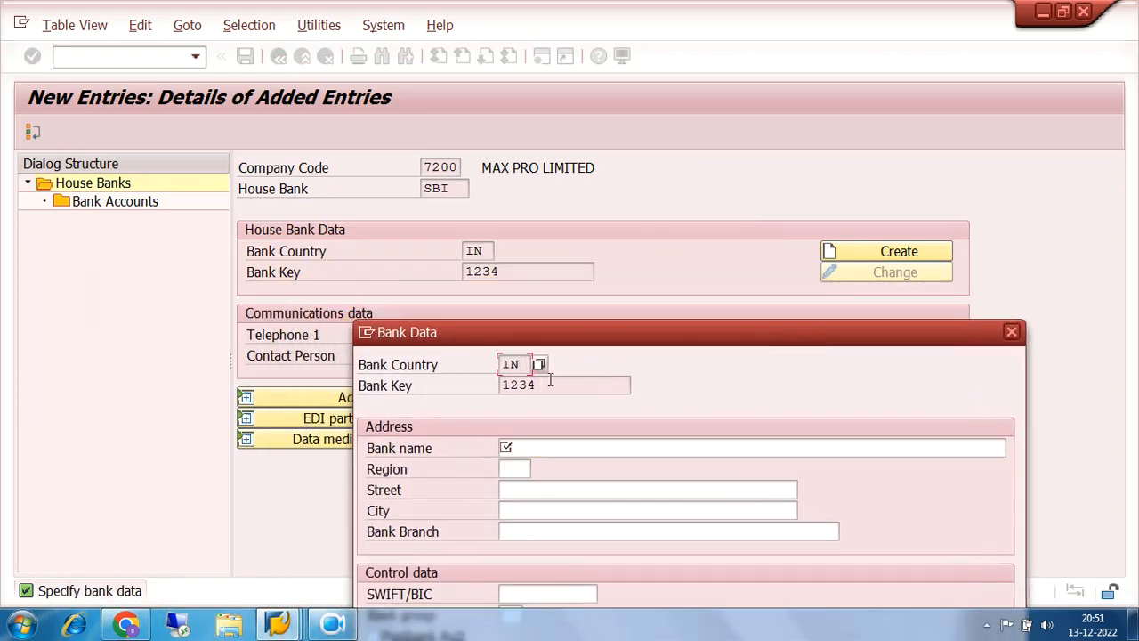
pyautogui.click(547, 383)
pyautogui.moveTo(601, 343); pyautogui.dragTo(610, 213)
pyautogui.moveTo(563, 262); pyautogui.dragTo(492, 264)
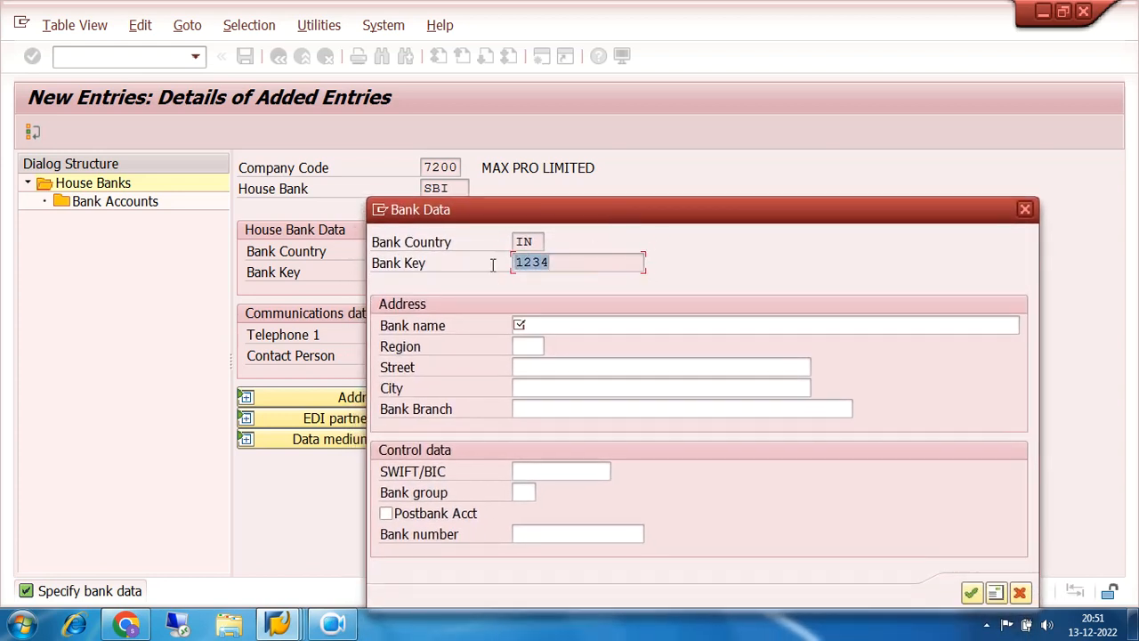
pyautogui.moveTo(569, 261); pyautogui.dragTo(509, 268)
pyautogui.moveTo(566, 262); pyautogui.dragTo(513, 269)
pyautogui.click(559, 262)
pyautogui.moveTo(559, 261); pyautogui.dragTo(517, 267)
pyautogui.moveTo(620, 207); pyautogui.dragTo(687, 197)
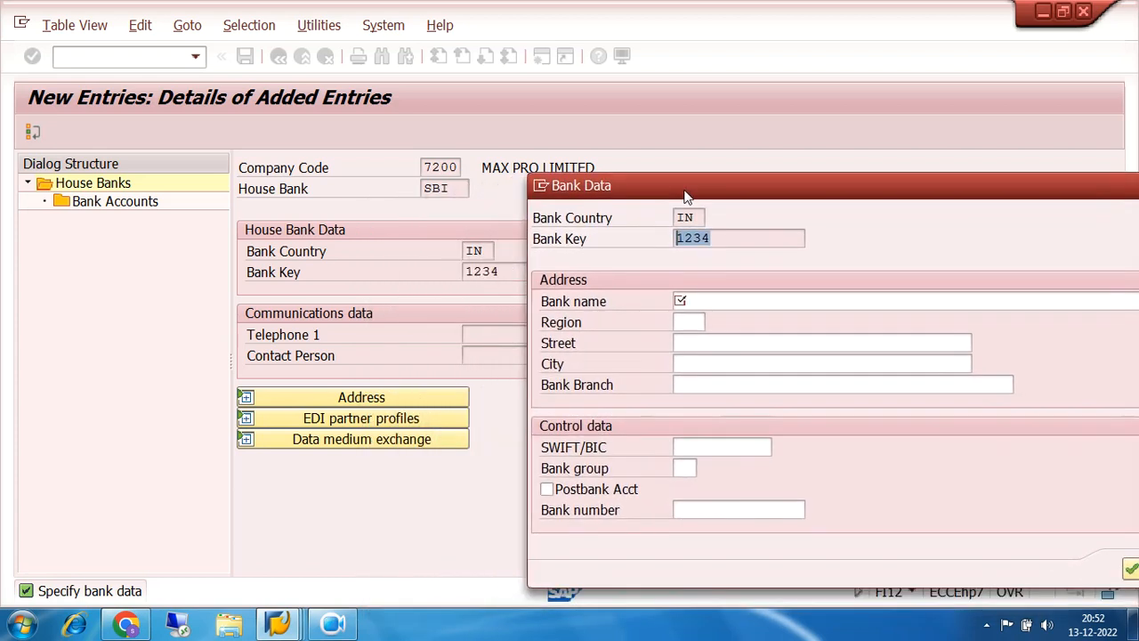
pyautogui.moveTo(723, 233); pyautogui.dragTo(664, 241)
pyautogui.moveTo(731, 185); pyautogui.dragTo(620, 160)
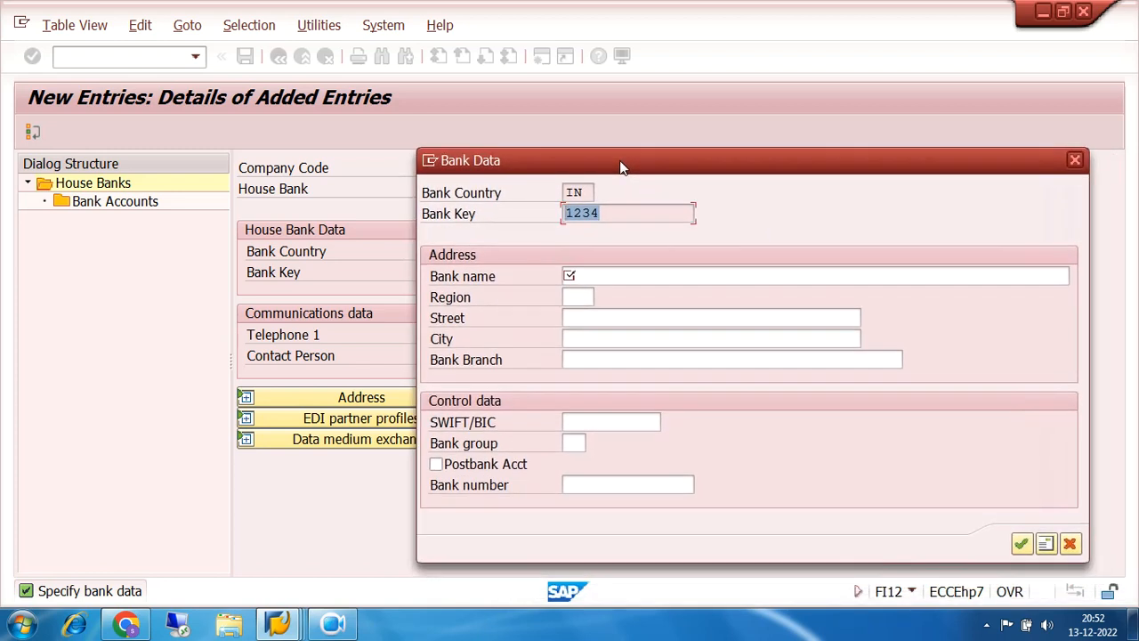
# - Enter bank name SBI MAIN BRANCH, street SUDDER STREET and city KOLKATA, then confirm
pyautogui.click(588, 275)
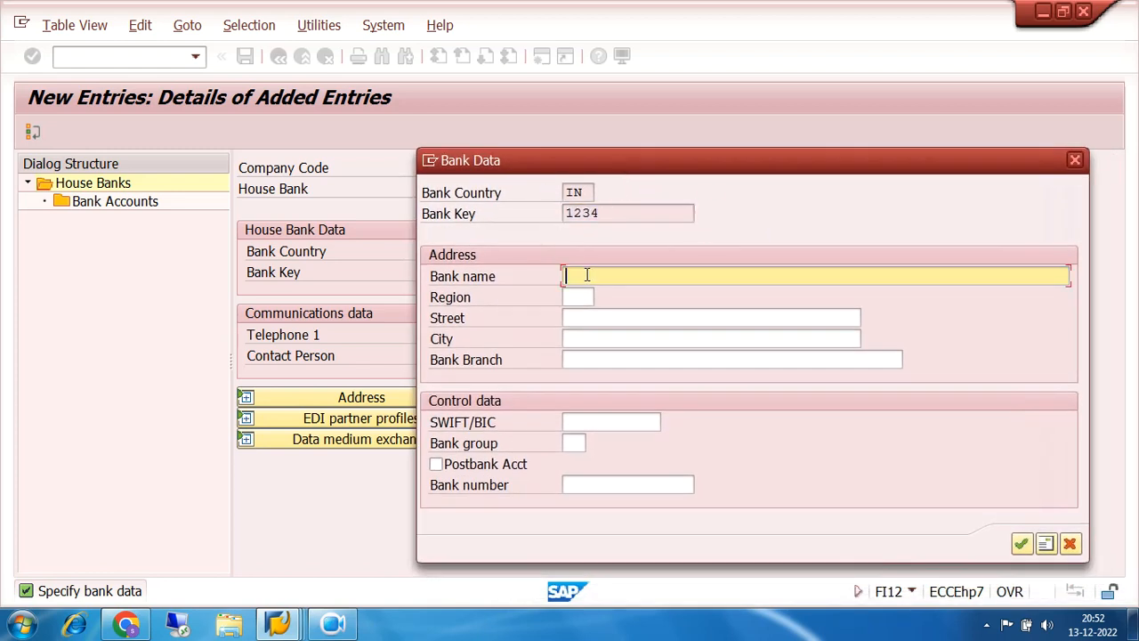
pyautogui.write('SBI MAIN B')
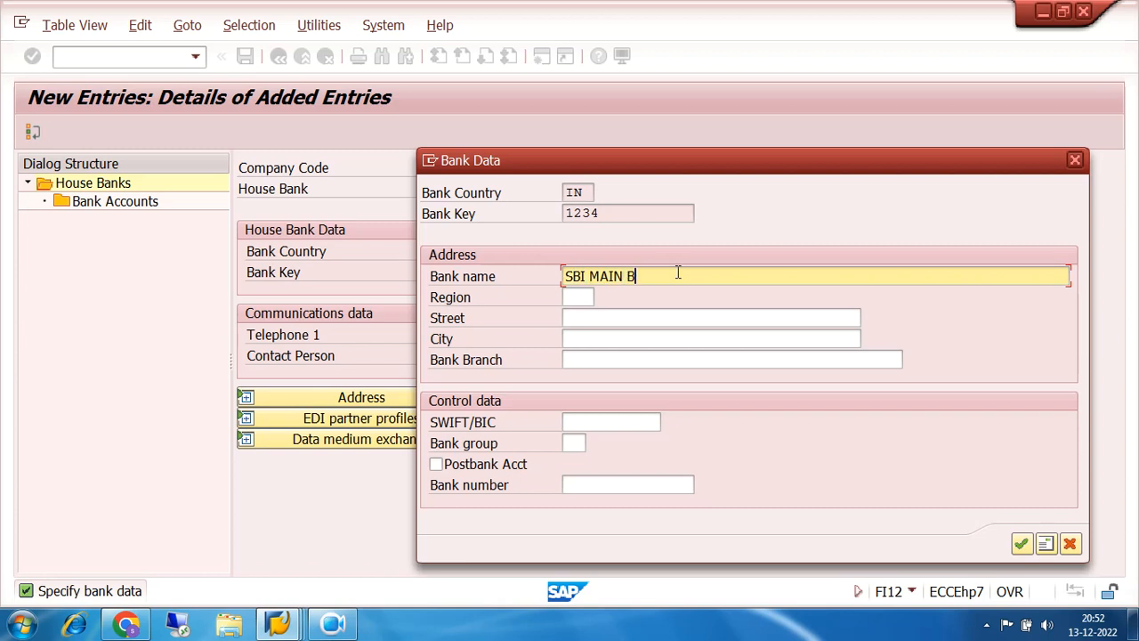
pyautogui.write('RANCH')
pyautogui.click(597, 317)
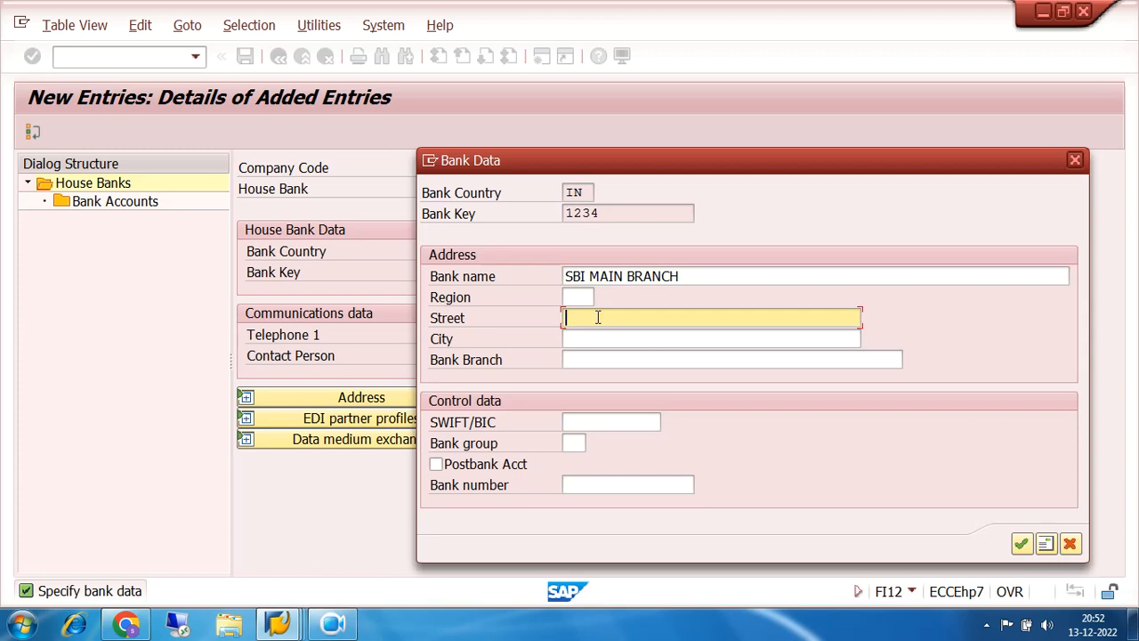
pyautogui.write('SUDDER STREET')
pyautogui.click(607, 337)
pyautogui.write('KOLKAT')
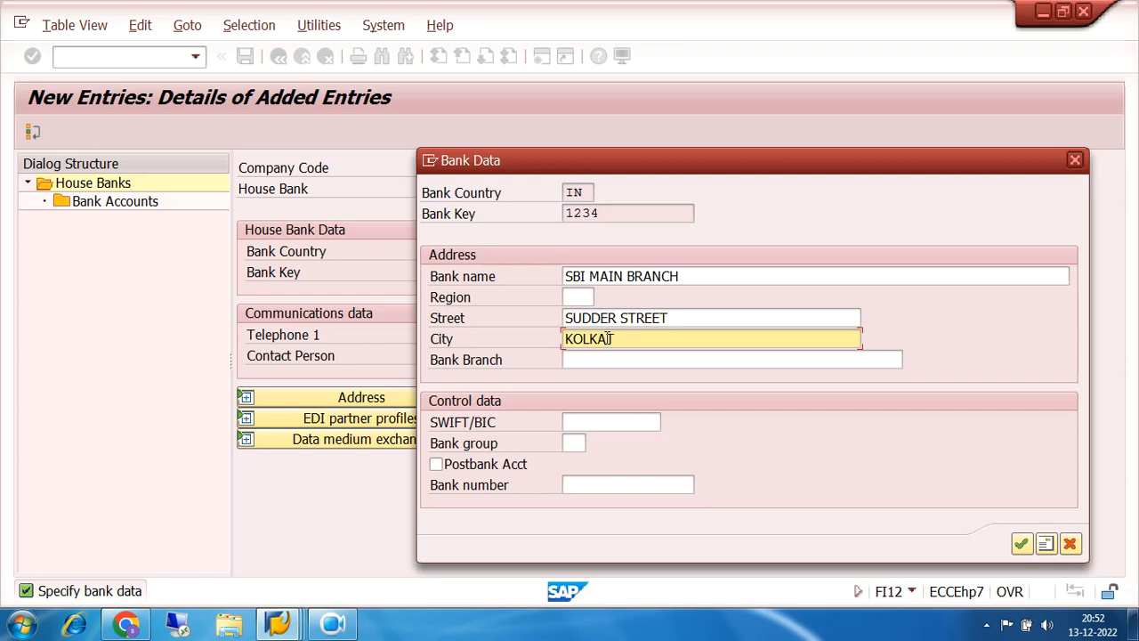
pyautogui.write('A')
pyautogui.click(623, 360)
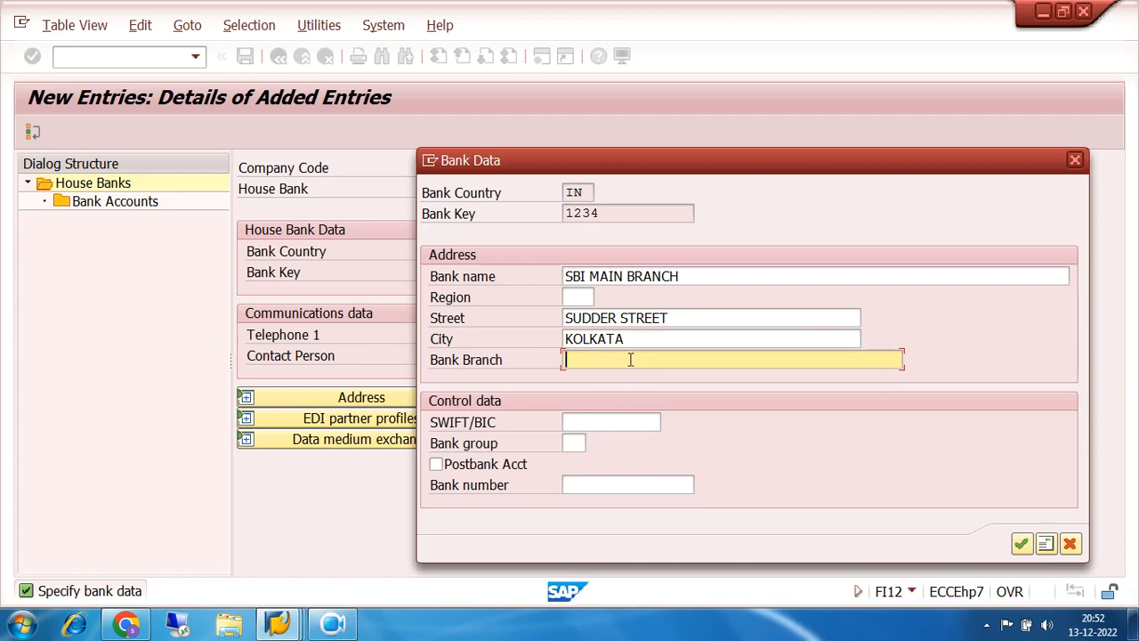
pyautogui.moveTo(692, 276); pyautogui.dragTo(562, 294)
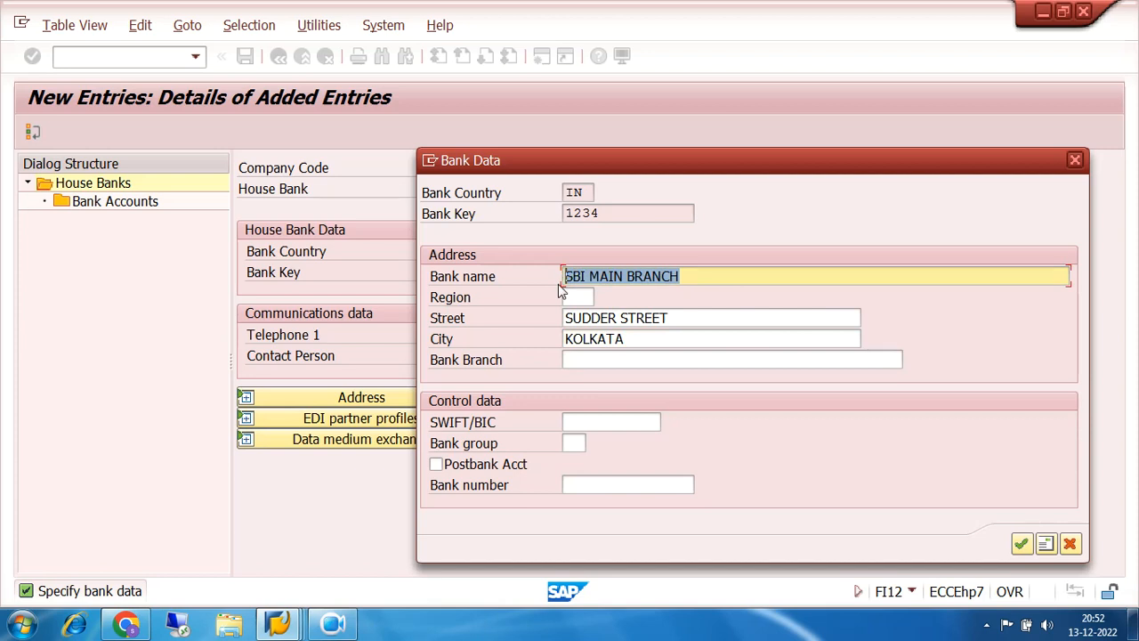
pyautogui.click(1021, 545)
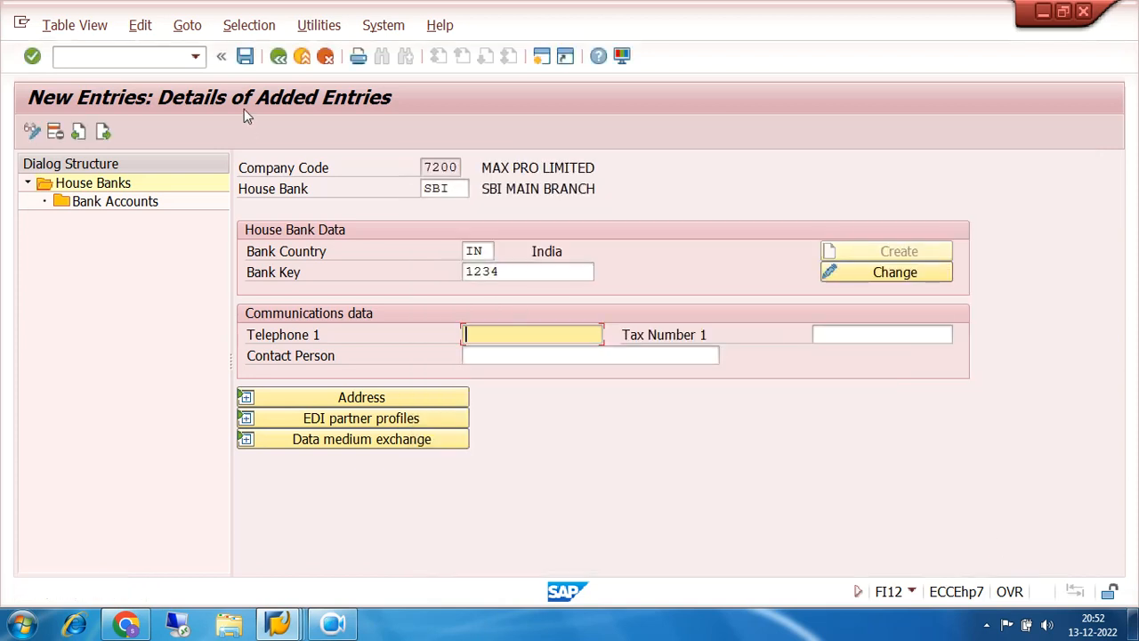
# - Save house bank SBI and accept the customizing request prompt
pyautogui.click(253, 57)
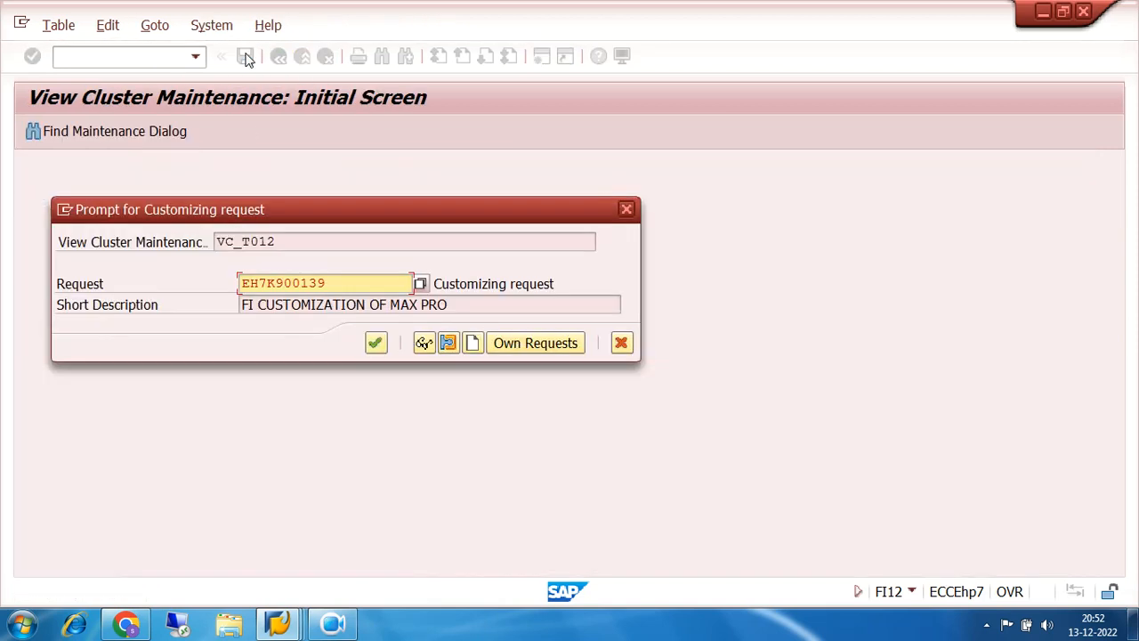
pyautogui.click(375, 343)
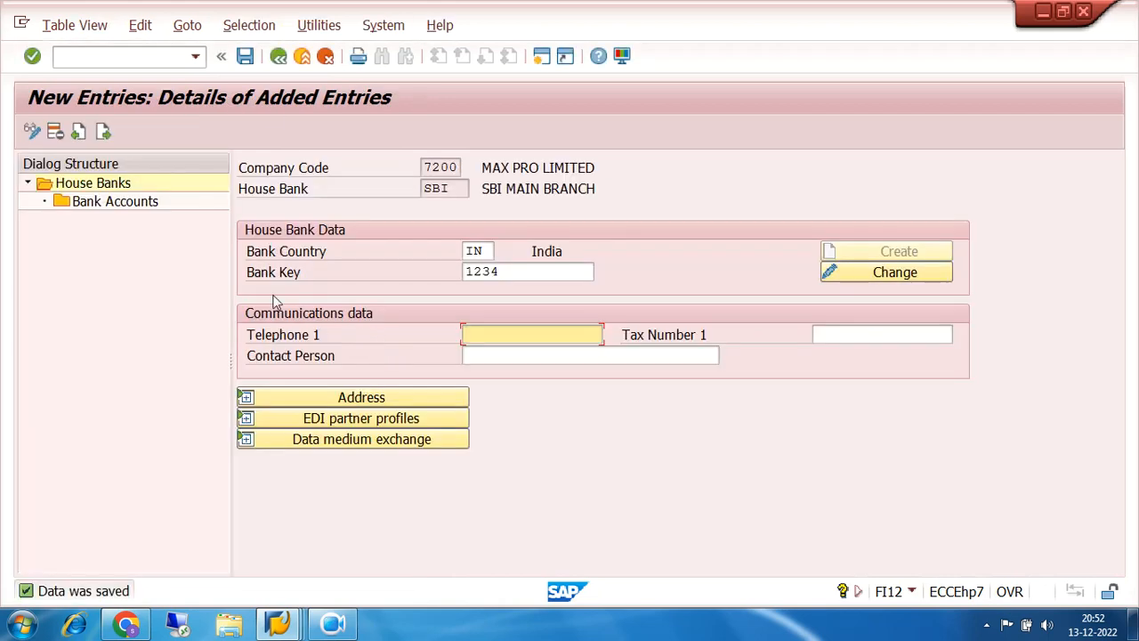
# - Open house bank SBI's bank accounts and add a new entry with Account ID SBI1
pyautogui.click(116, 202)
pyautogui.doubleClick(114, 206)
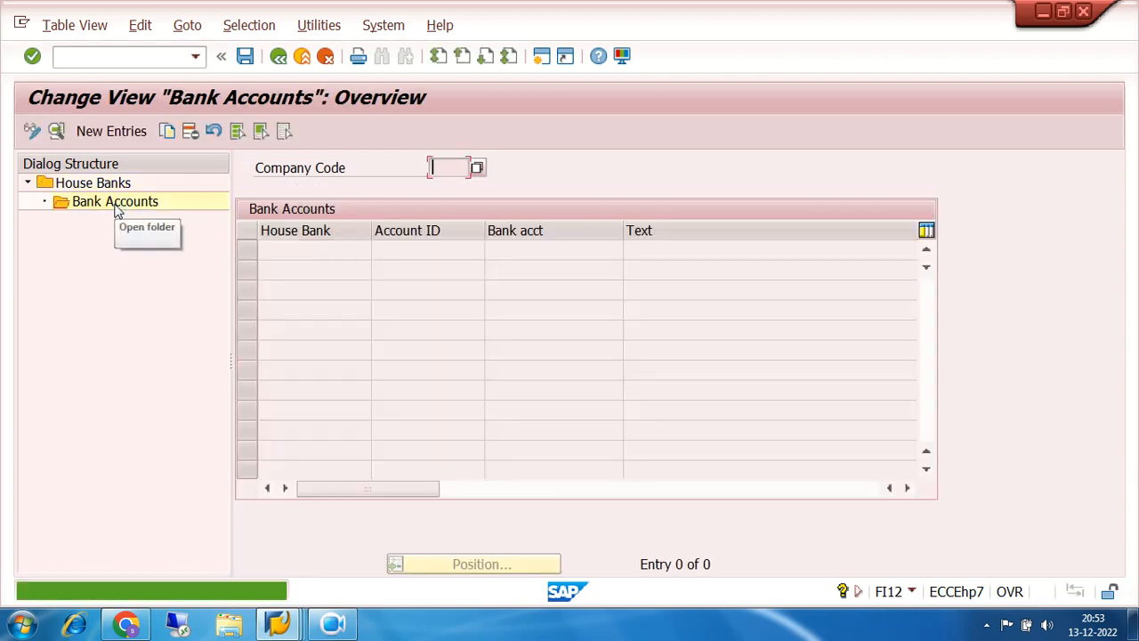
pyautogui.click(107, 132)
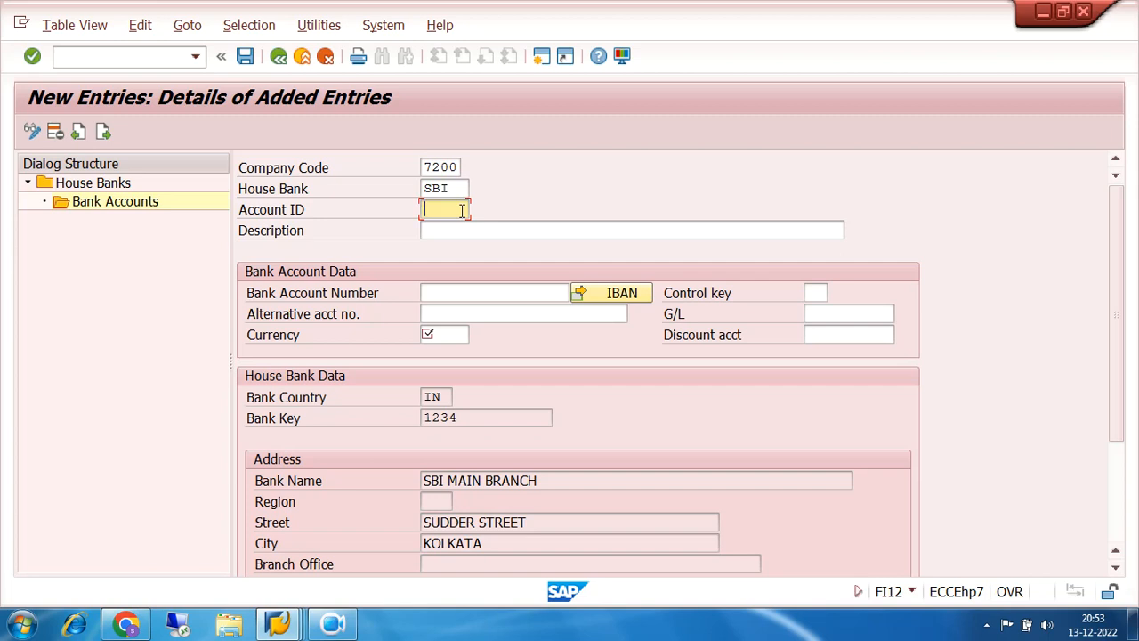
pyautogui.write('WWWWWW')
pyautogui.press('BackSpace')
pyautogui.press('BackSpace')
pyautogui.press('BackSpace')
pyautogui.press('BackSpace')
pyautogui.press('BackSpace')
pyautogui.press('BackSpace')
pyautogui.moveTo(456, 187); pyautogui.dragTo(416, 189)
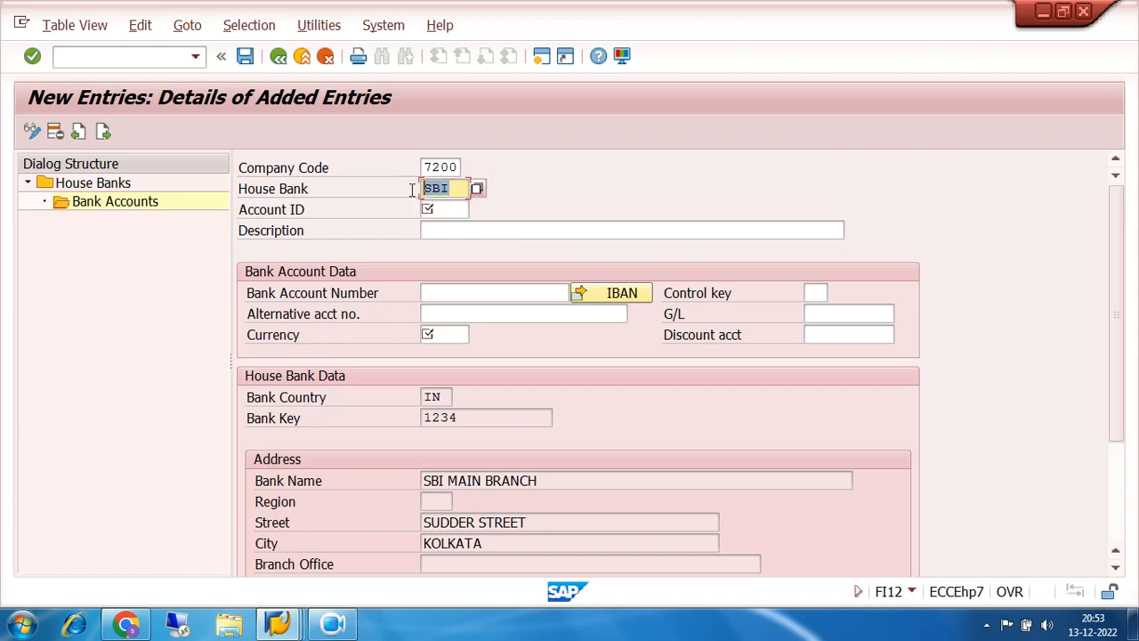
pyautogui.click(452, 210)
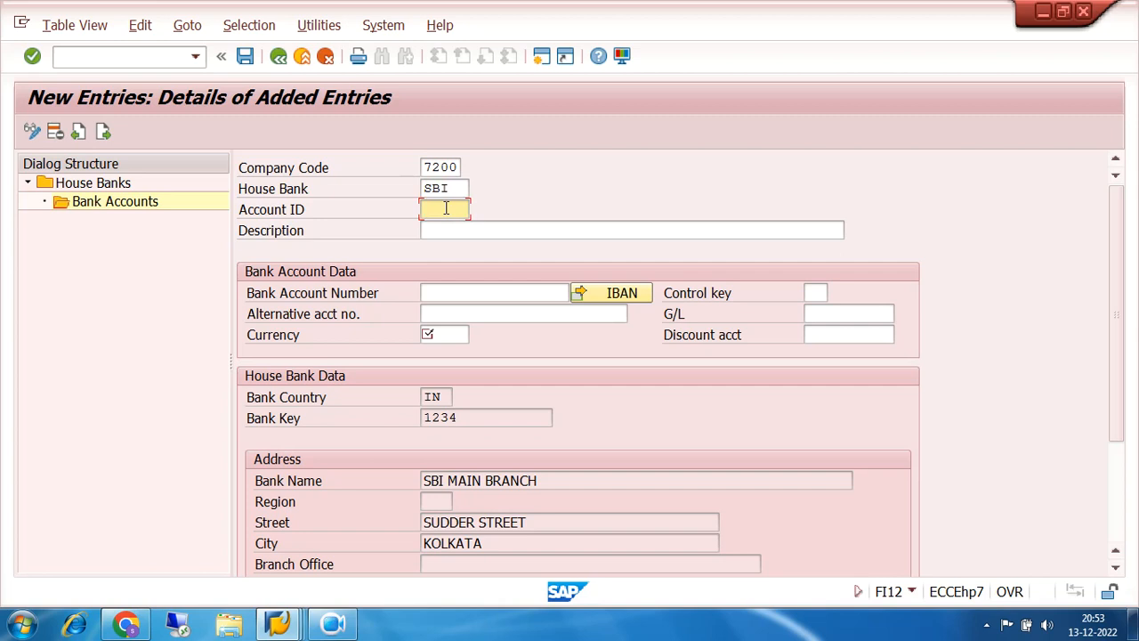
pyautogui.write('SBI1')
# - Enter description STATE BANK OF INDIA CURRENT ACCOUNT-1 and bank account number 1234
pyautogui.click(460, 231)
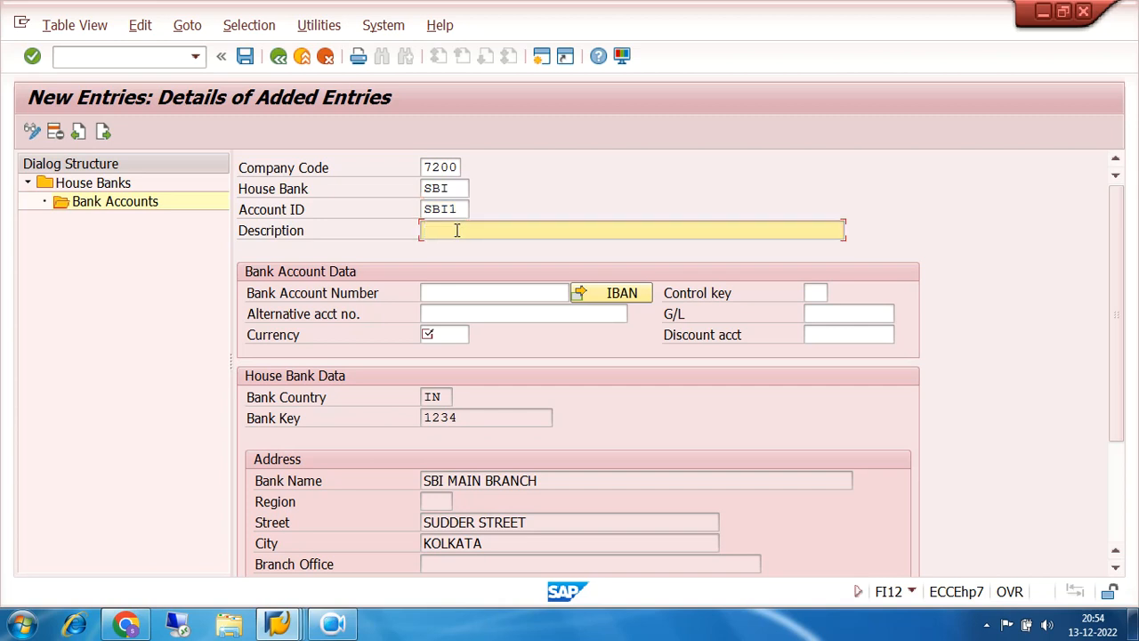
pyautogui.write('STATE BANK OF INDIA CUR')
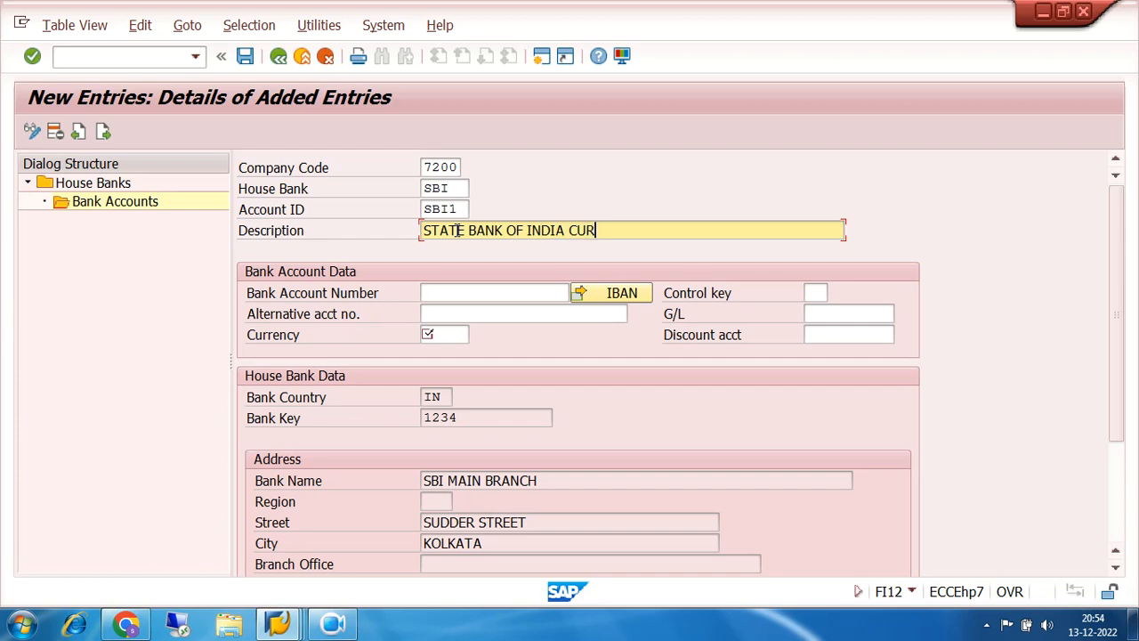
pyautogui.write('RENT ACCOUNT-1')
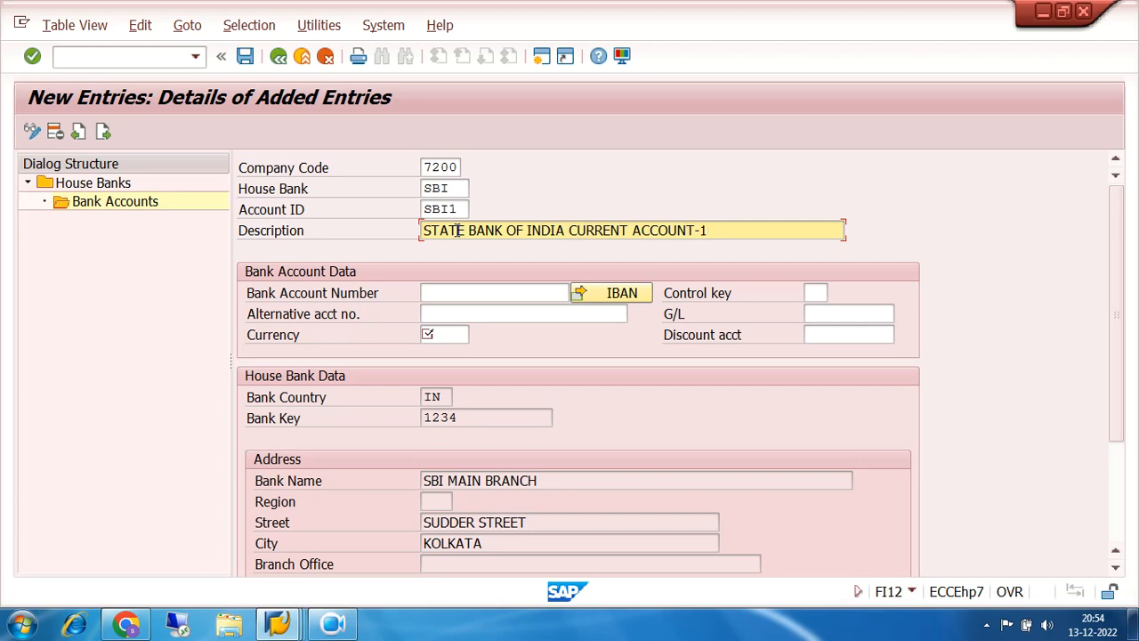
pyautogui.click(445, 296)
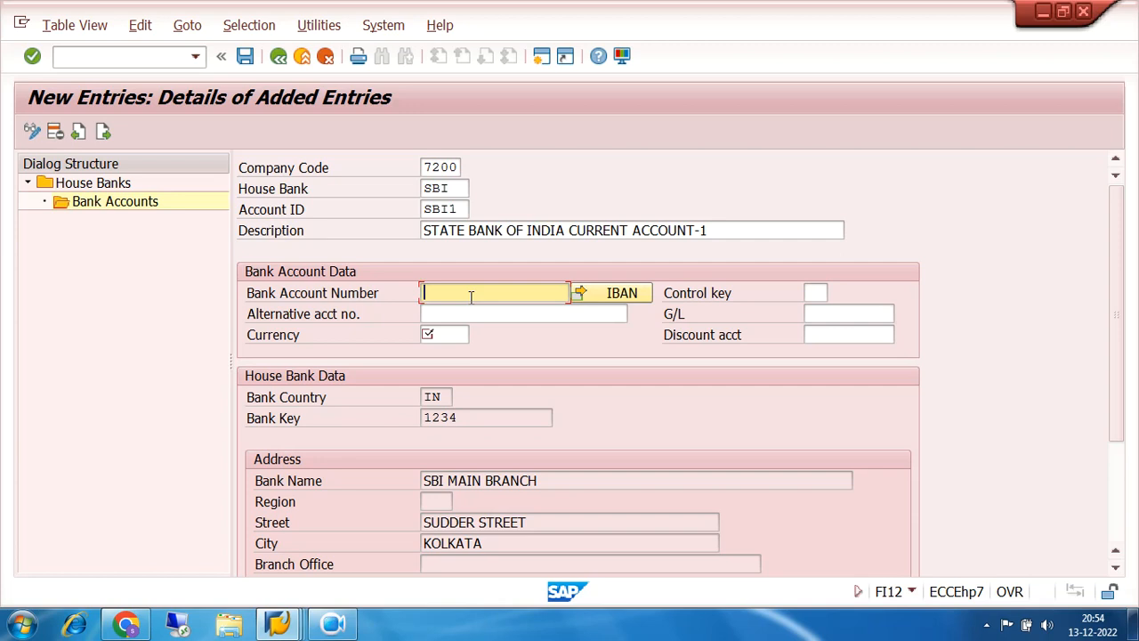
pyautogui.write('1234')
pyautogui.moveTo(472, 414); pyautogui.dragTo(374, 415)
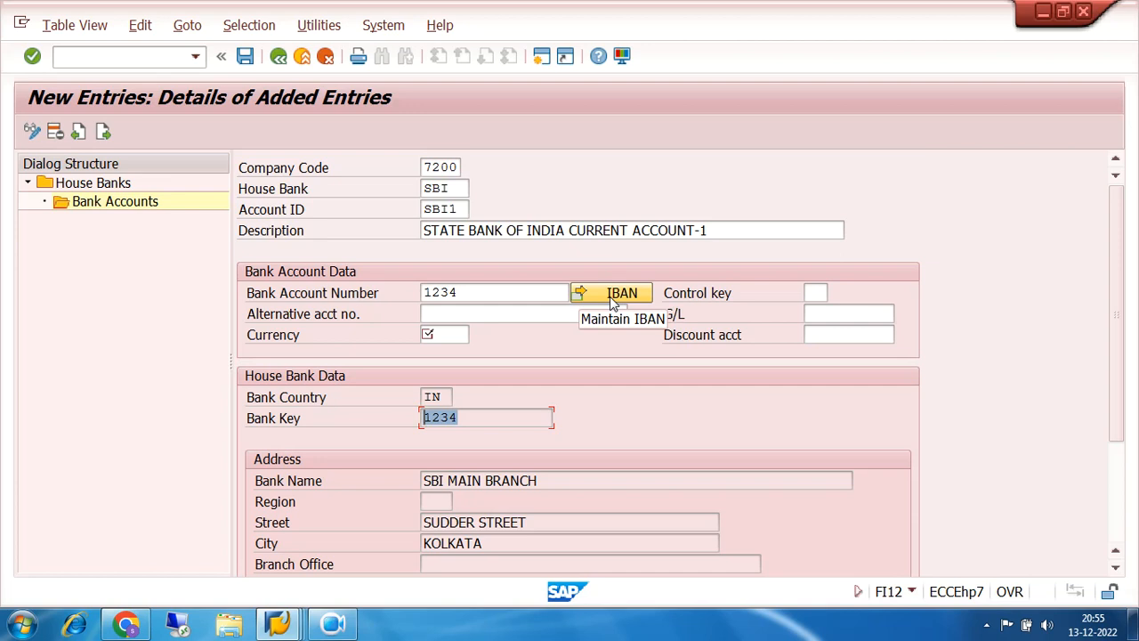
pyautogui.moveTo(504, 293); pyautogui.dragTo(409, 296)
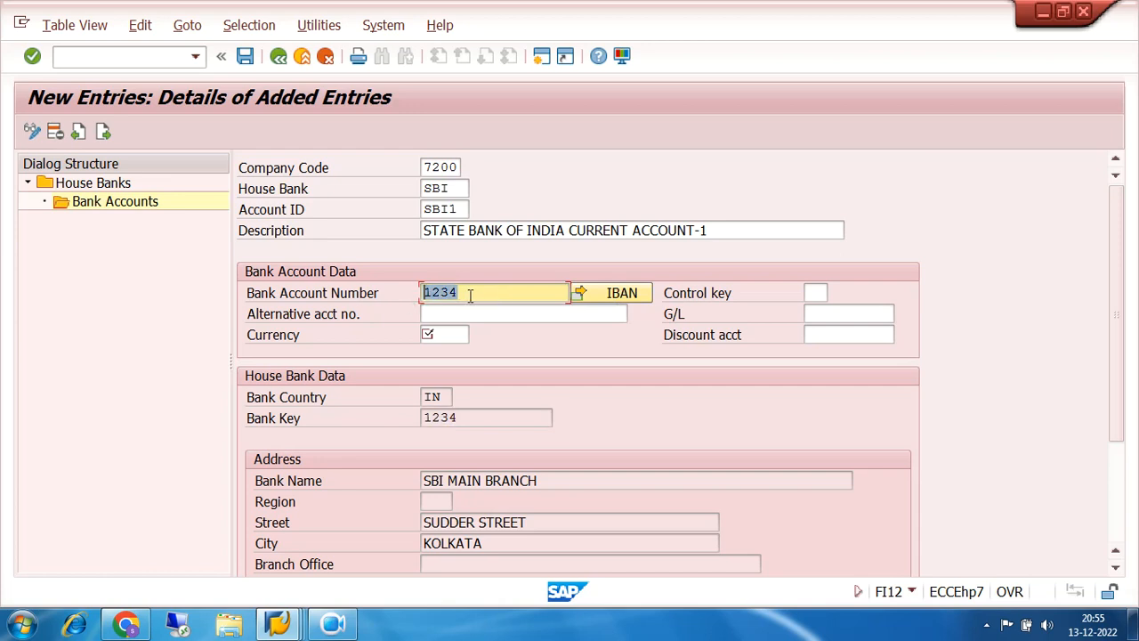
pyautogui.click(501, 293)
# - Enter currency INR for bank account SBI1 under house bank SBI
pyautogui.moveTo(501, 292); pyautogui.dragTo(425, 299)
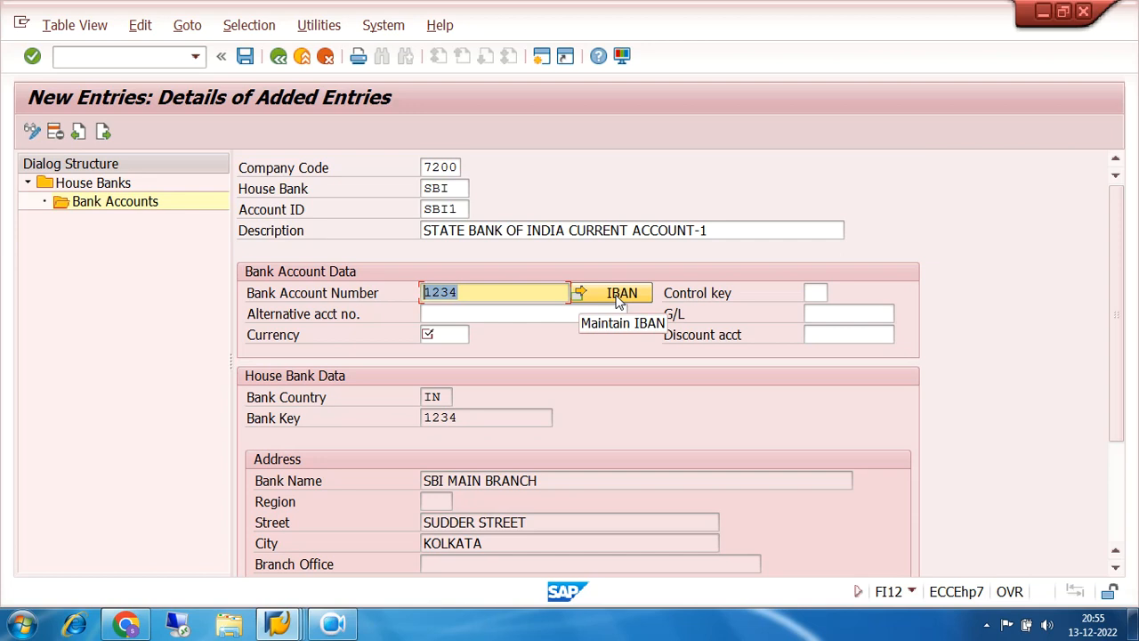
pyautogui.click(443, 335)
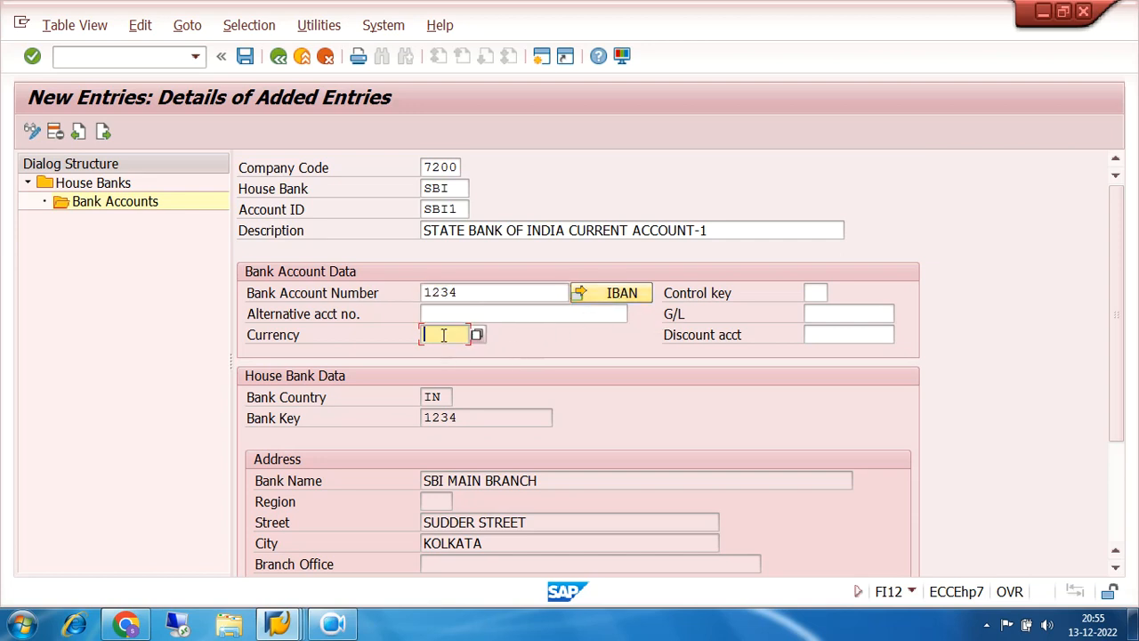
pyautogui.click(454, 313)
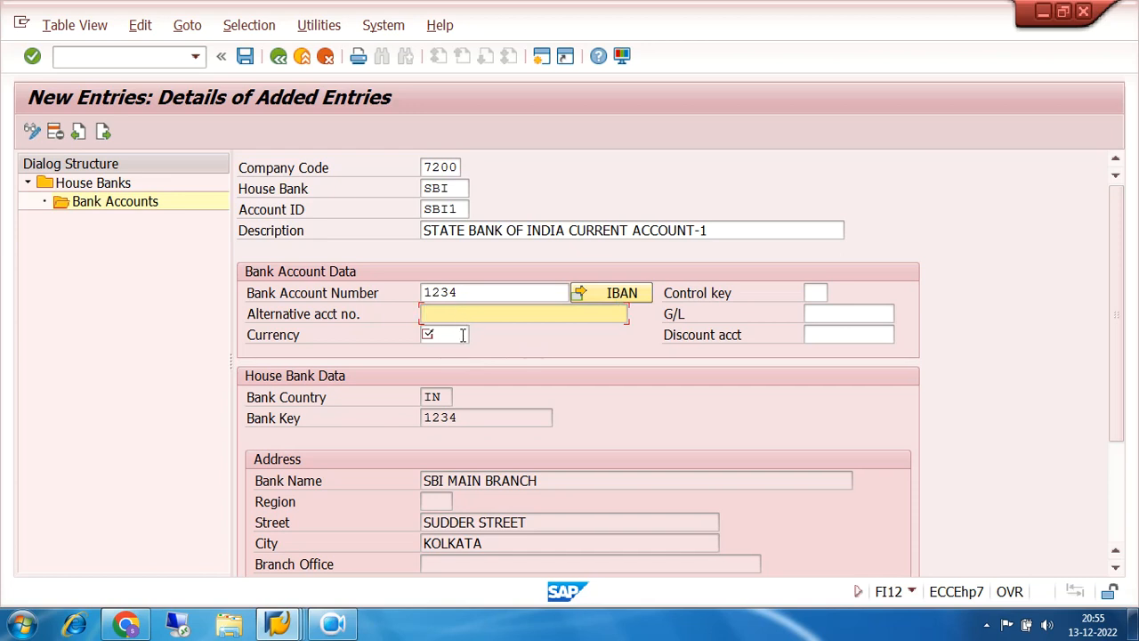
pyautogui.click(463, 335)
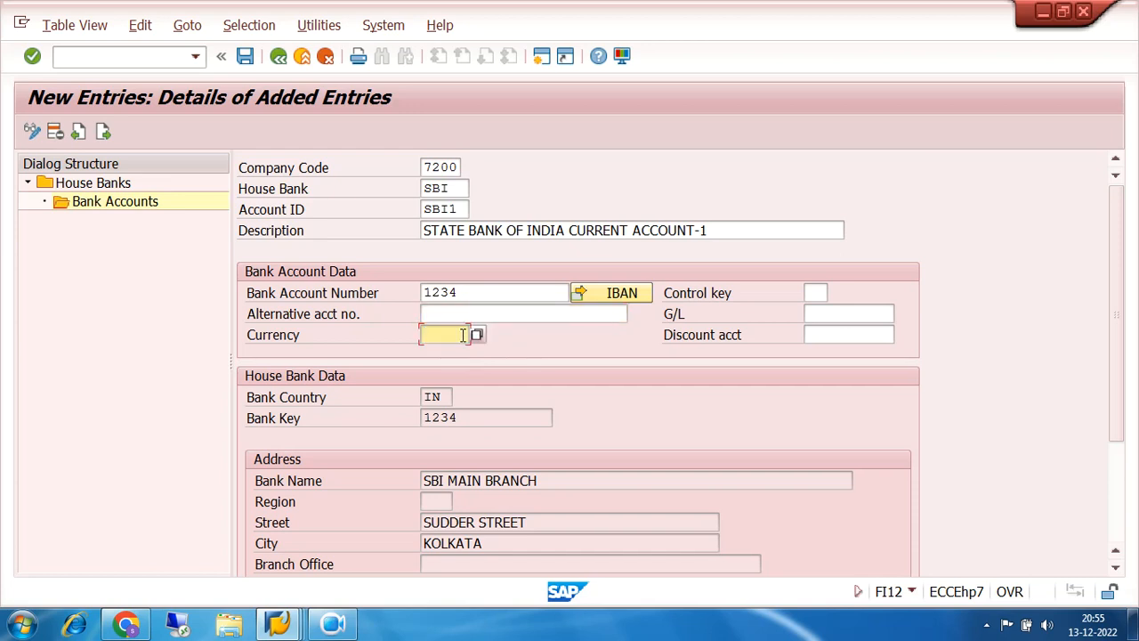
pyautogui.write('INR')
pyautogui.click(817, 313)
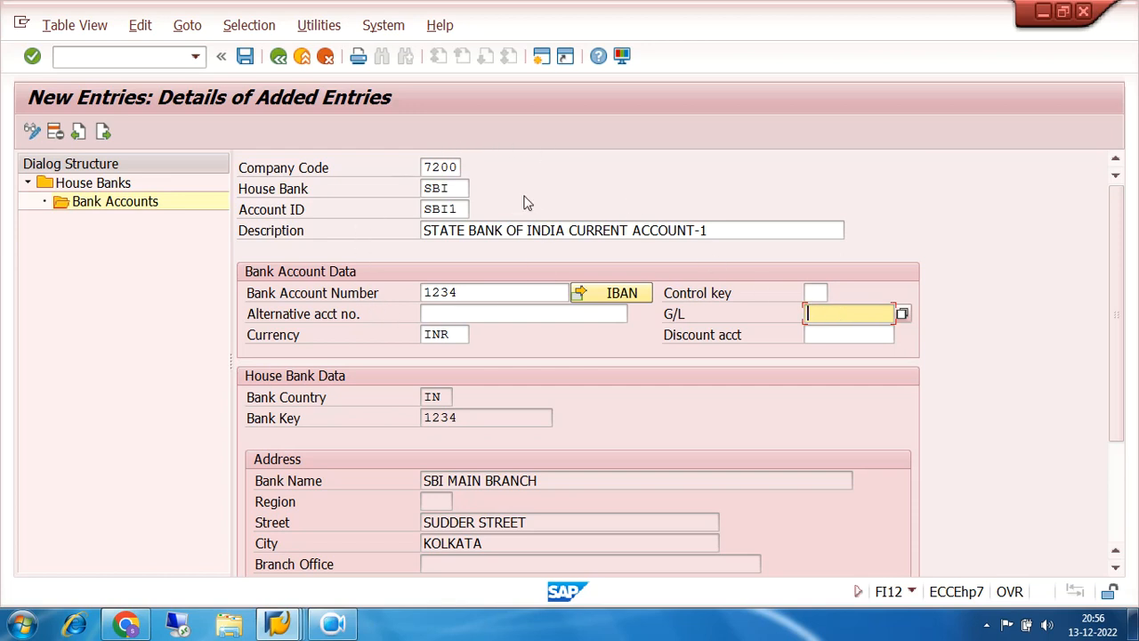
pyautogui.click(460, 189)
pyautogui.moveTo(461, 188); pyautogui.dragTo(383, 194)
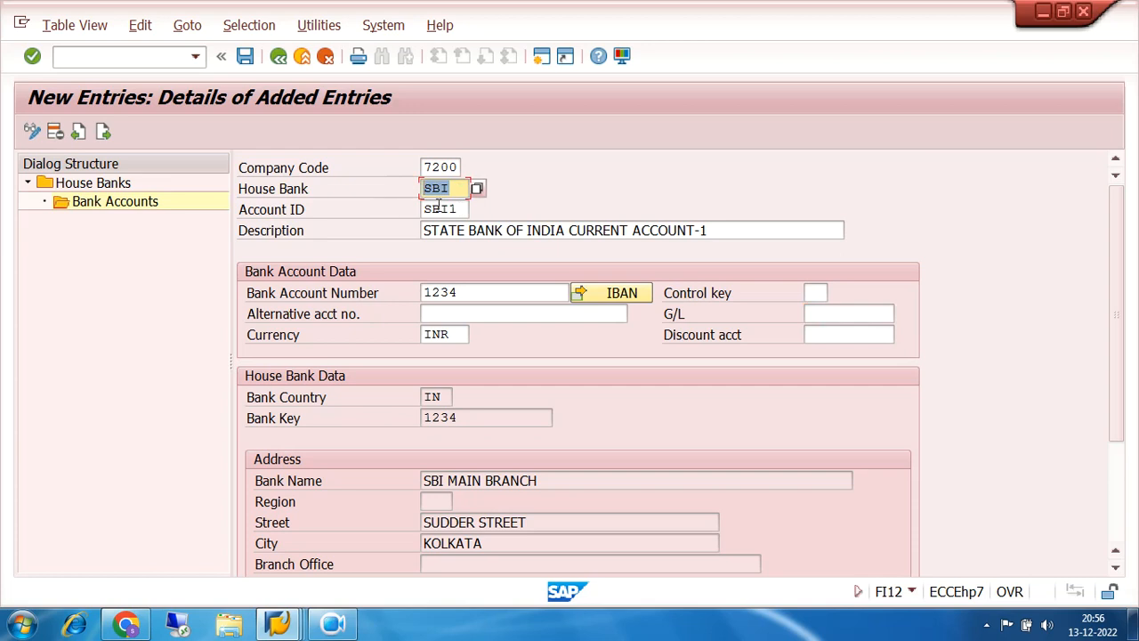
pyautogui.moveTo(462, 207); pyautogui.dragTo(407, 220)
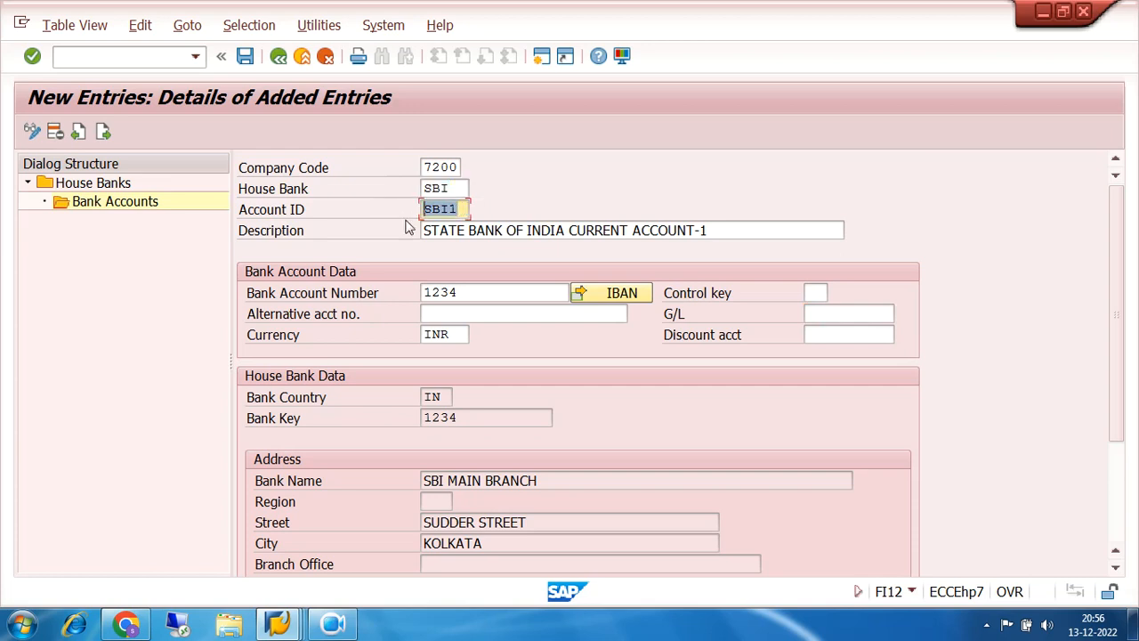
pyautogui.click(827, 315)
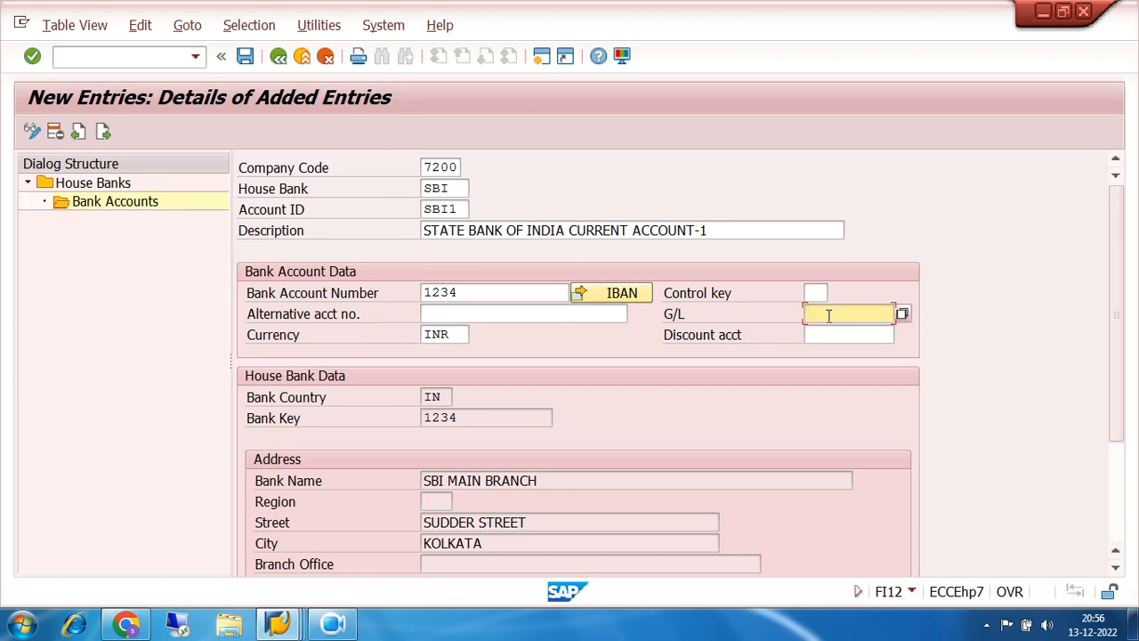
# - Assign G/L account 200002 (SBI CURRENT ACCOUNT) to bank account SBI1 and save it
pyautogui.click(903, 316)
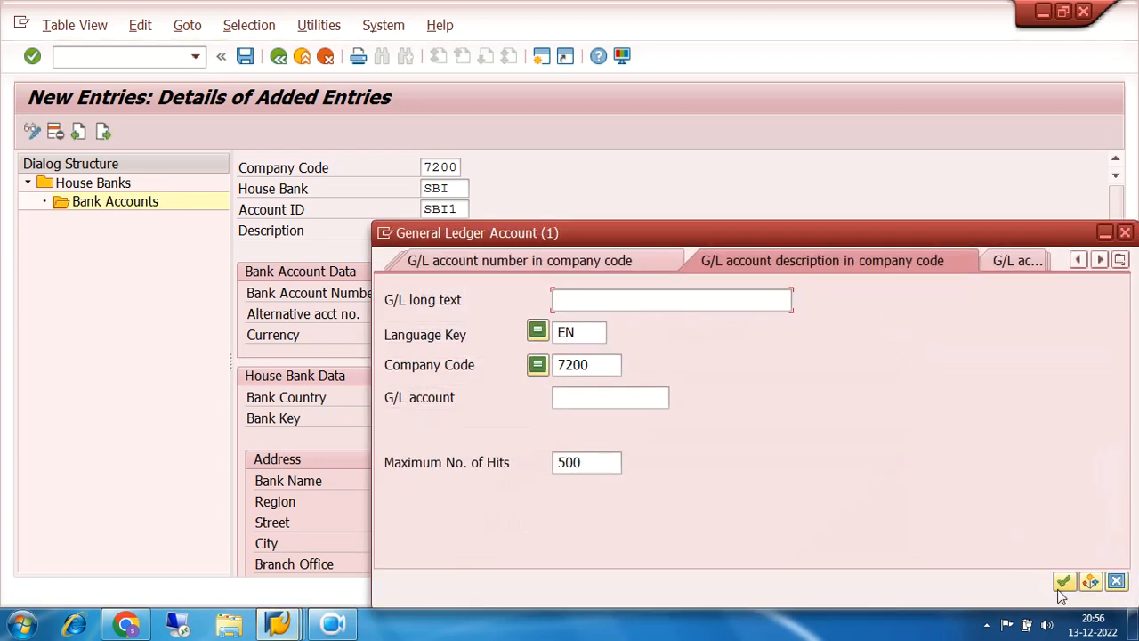
pyautogui.click(1064, 583)
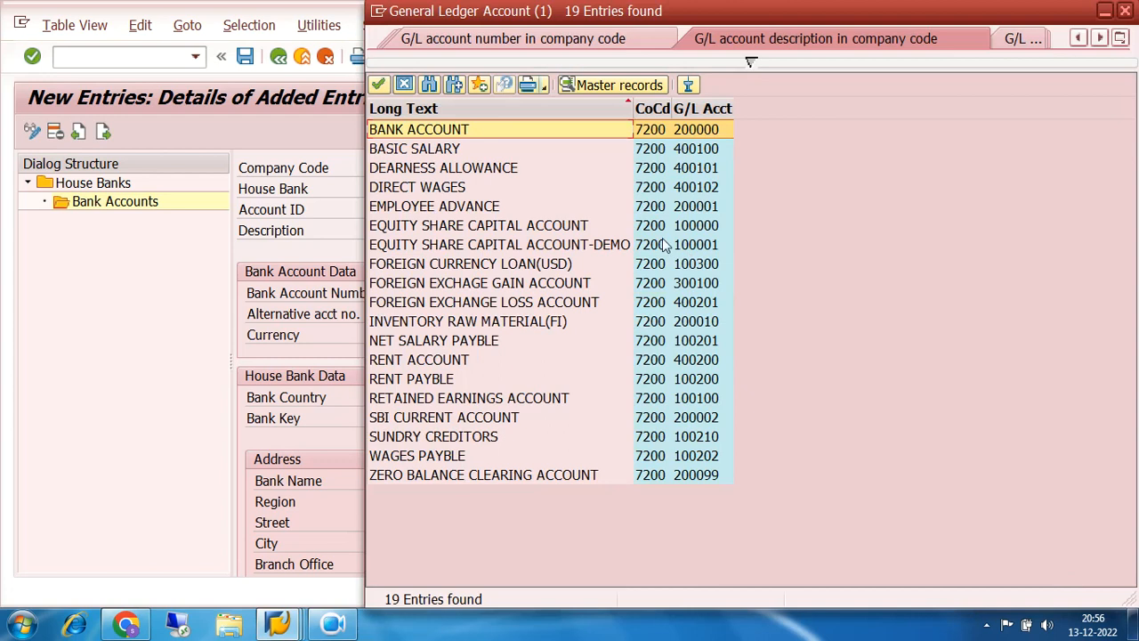
pyautogui.click(700, 108)
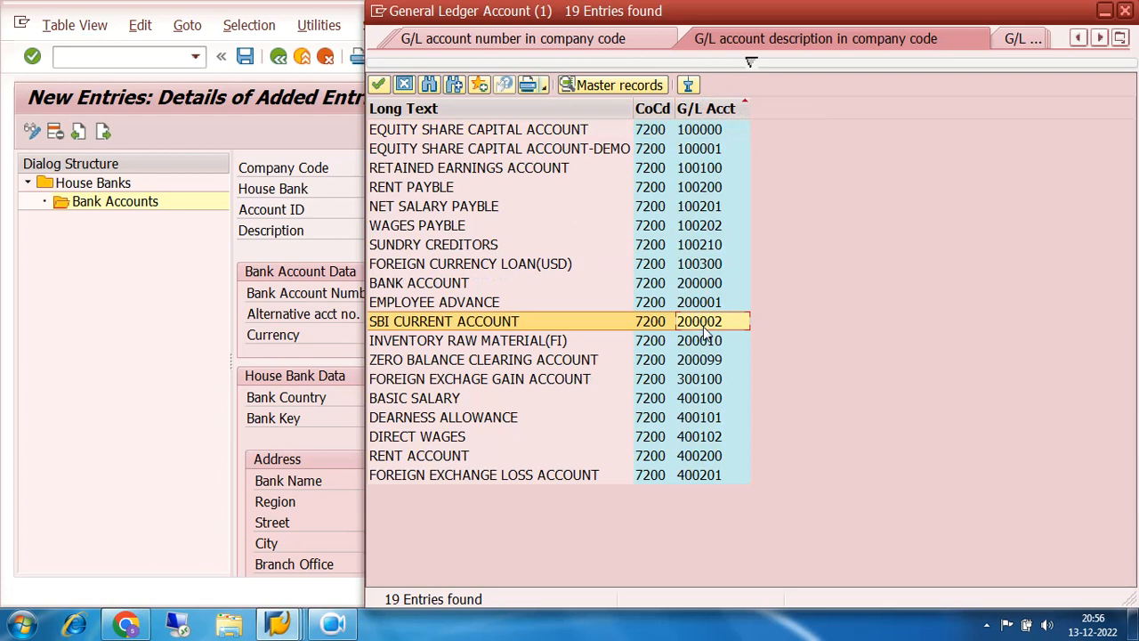
pyautogui.click(703, 326)
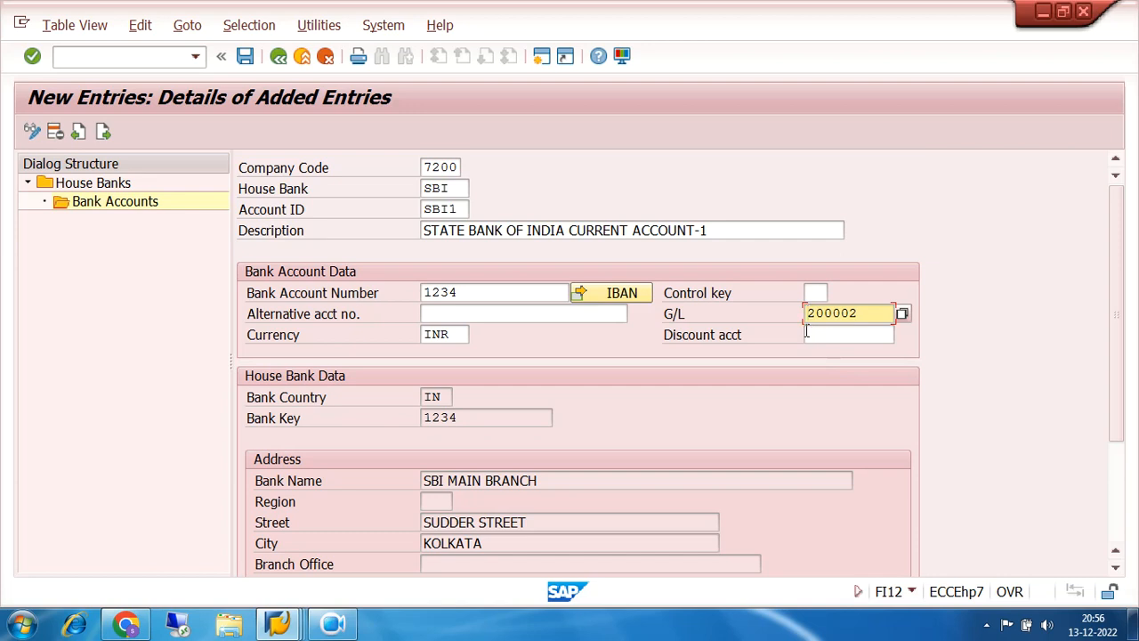
pyautogui.click(245, 56)
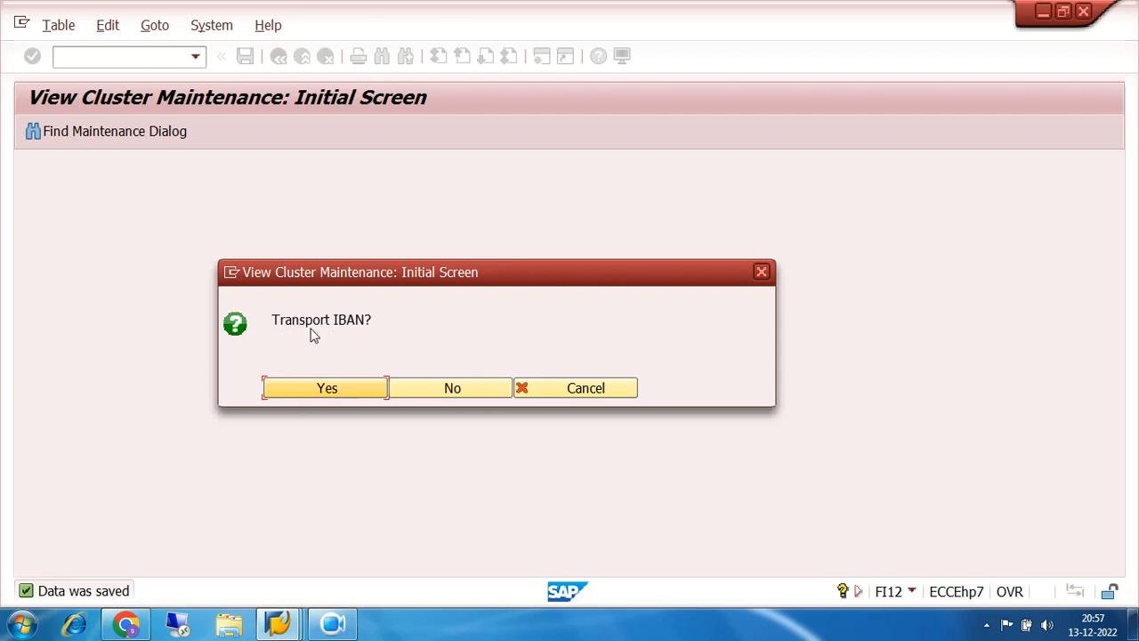
pyautogui.click(334, 397)
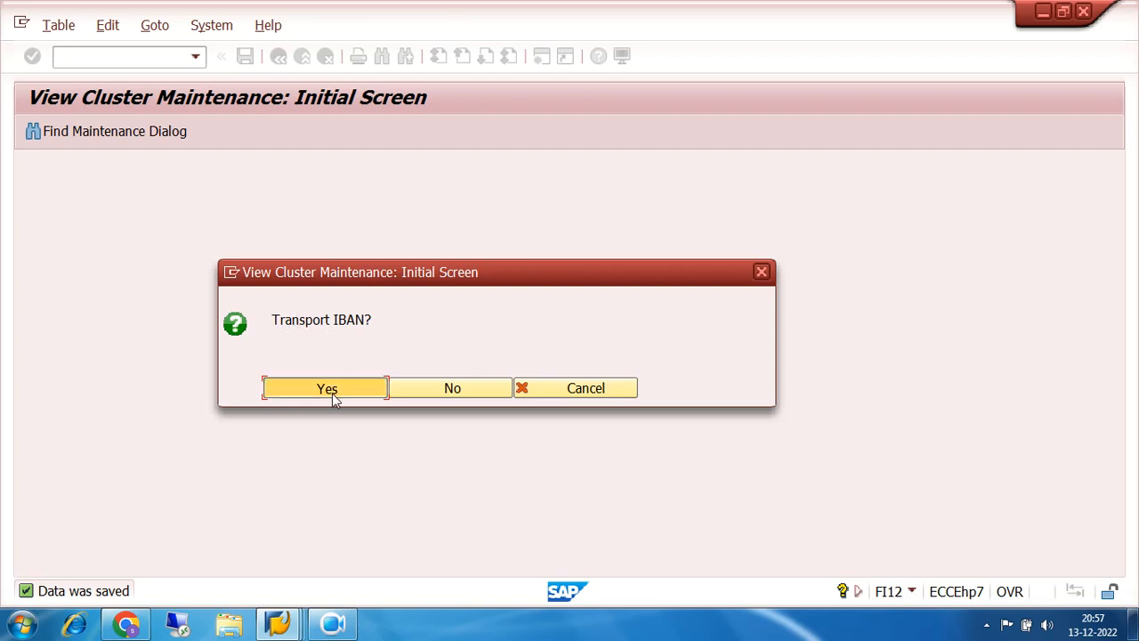
pyautogui.click(426, 322)
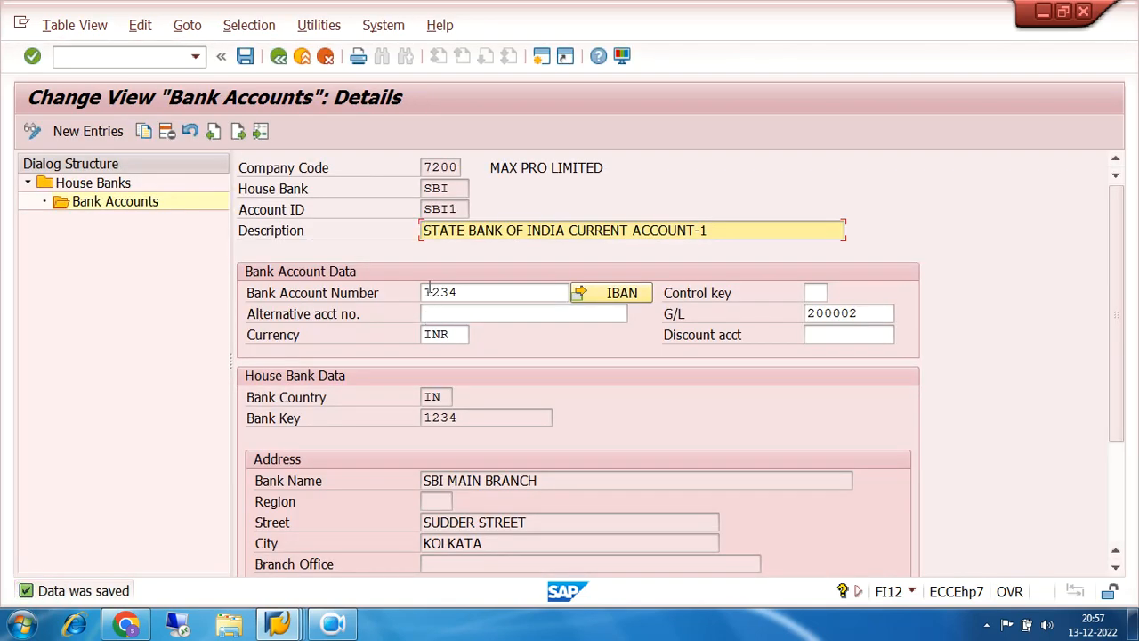
pyautogui.moveTo(460, 188); pyautogui.dragTo(375, 203)
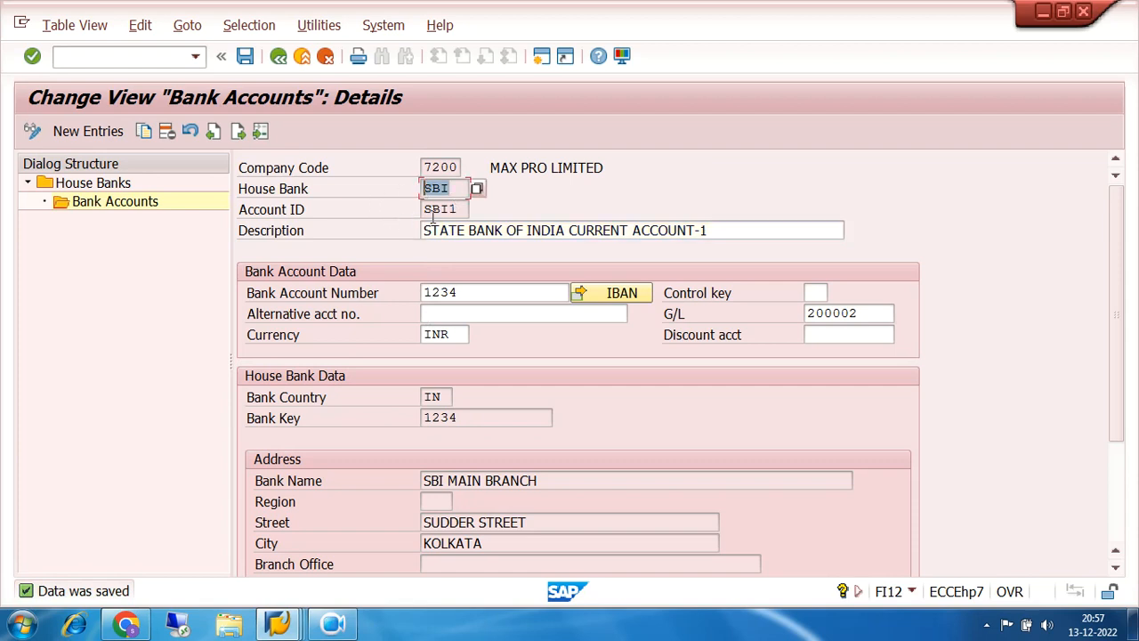
pyautogui.moveTo(461, 210); pyautogui.dragTo(397, 225)
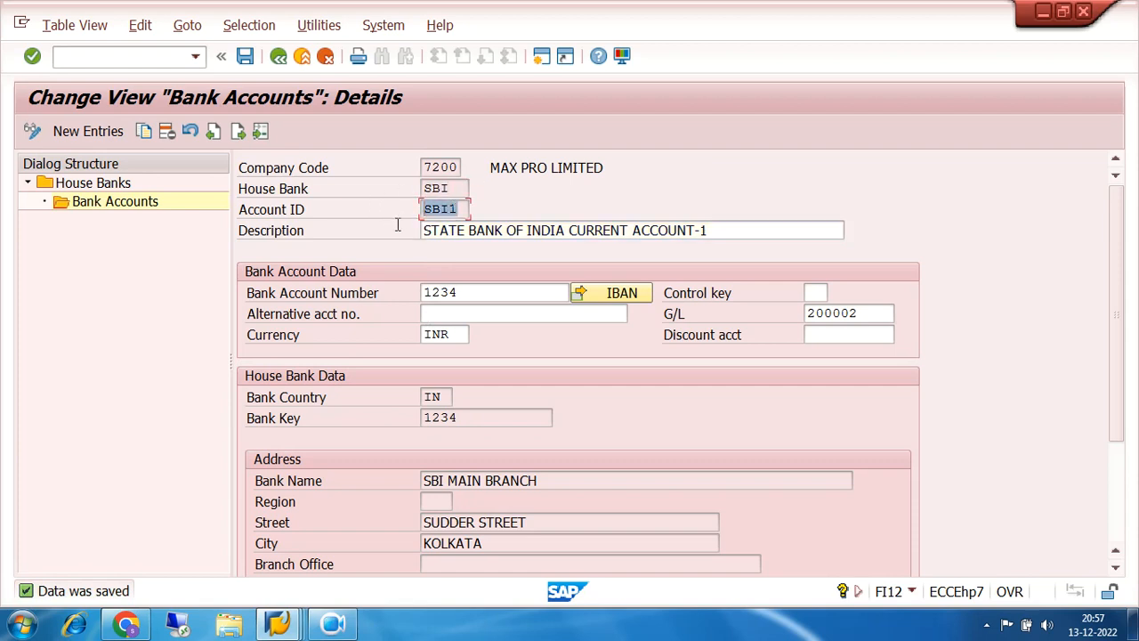
pyautogui.moveTo(463, 288); pyautogui.dragTo(405, 296)
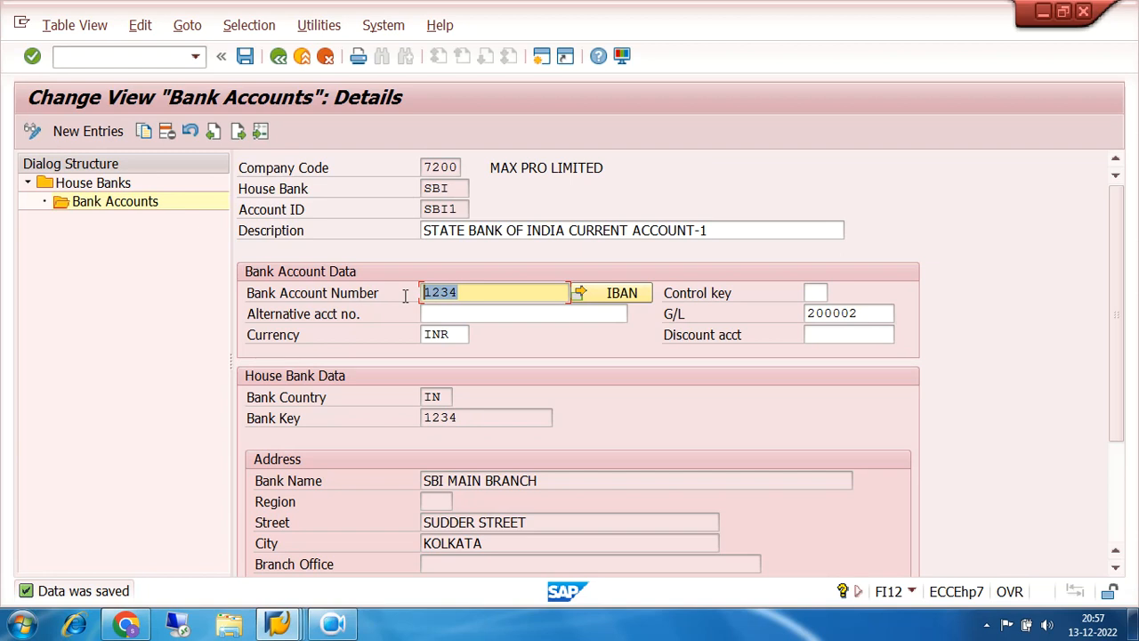
pyautogui.moveTo(462, 417); pyautogui.dragTo(394, 426)
pyautogui.moveTo(870, 313); pyautogui.dragTo(763, 323)
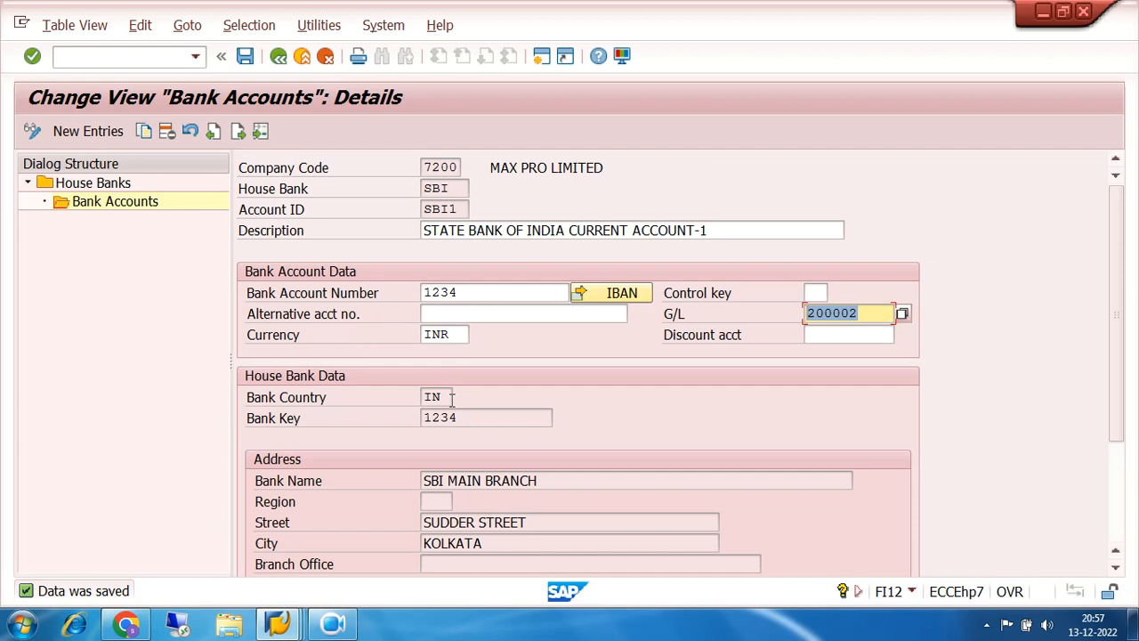
pyautogui.click(457, 188)
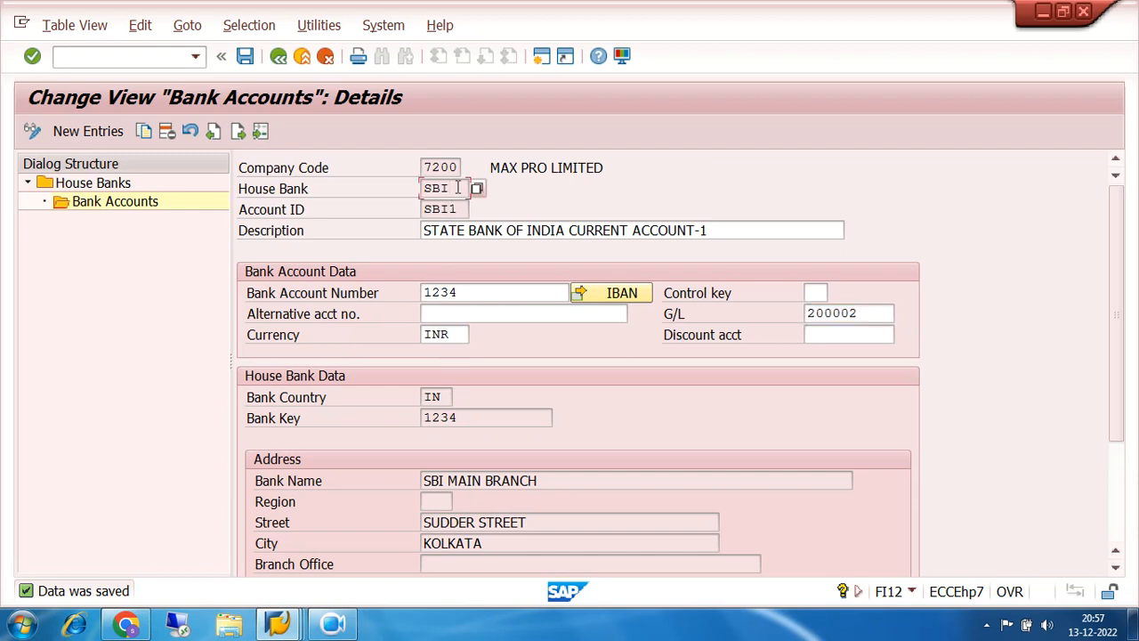
pyautogui.click(463, 209)
# - Create a new bank account entry SBI2 described as STATE BANK OF INDIA CURRENT ACCOUNT-2
pyautogui.click(461, 188)
pyautogui.click(463, 209)
pyautogui.click(84, 131)
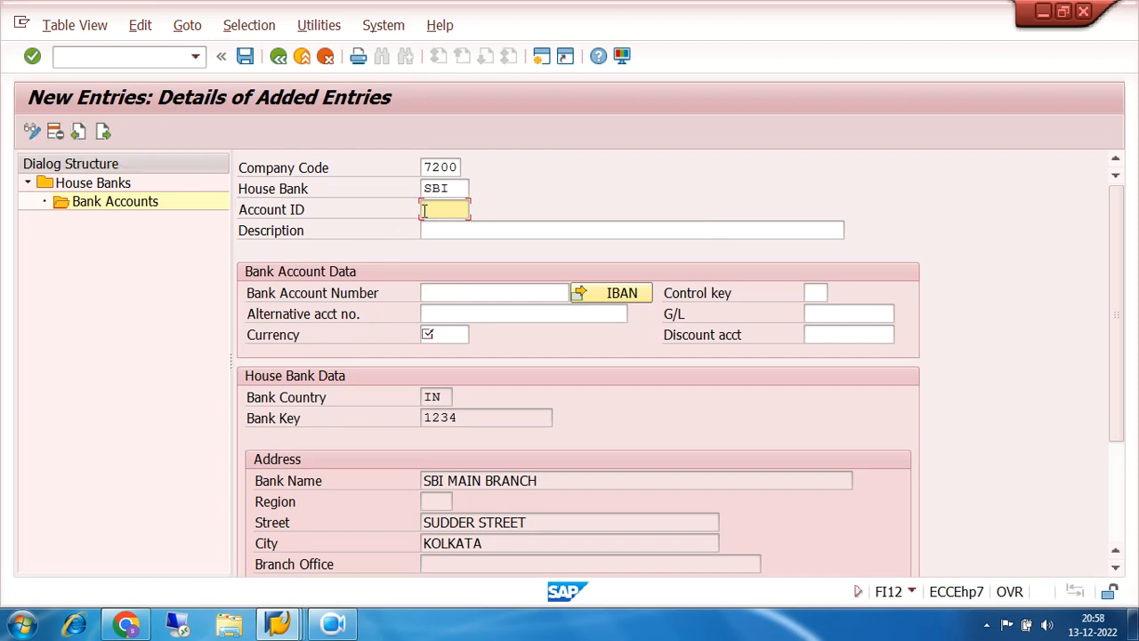
pyautogui.write('SBI')
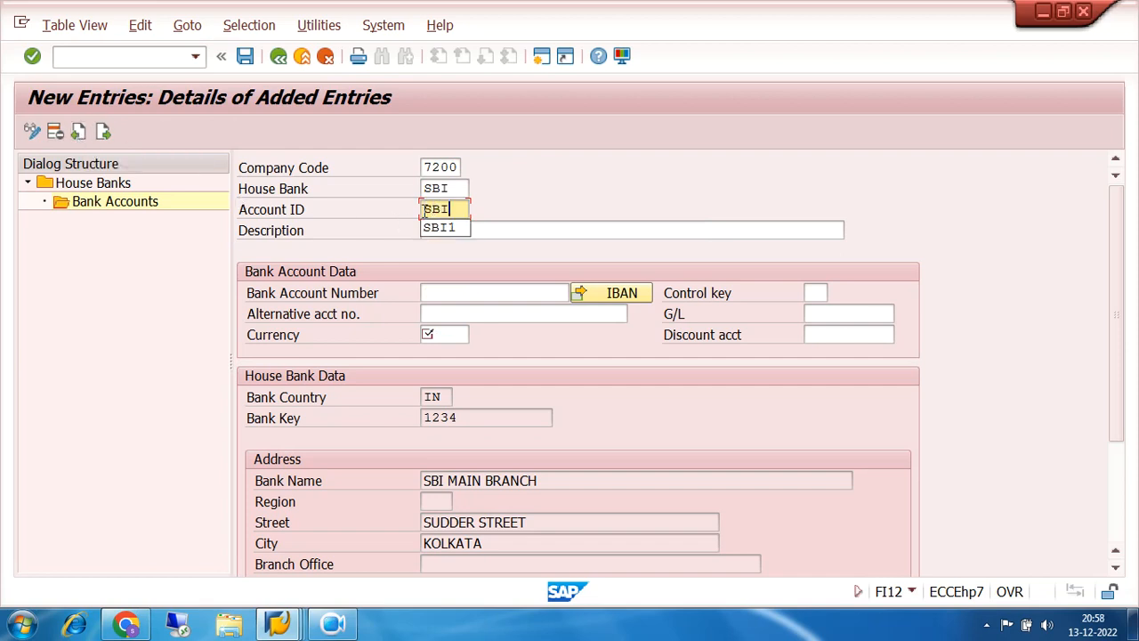
pyautogui.write('2')
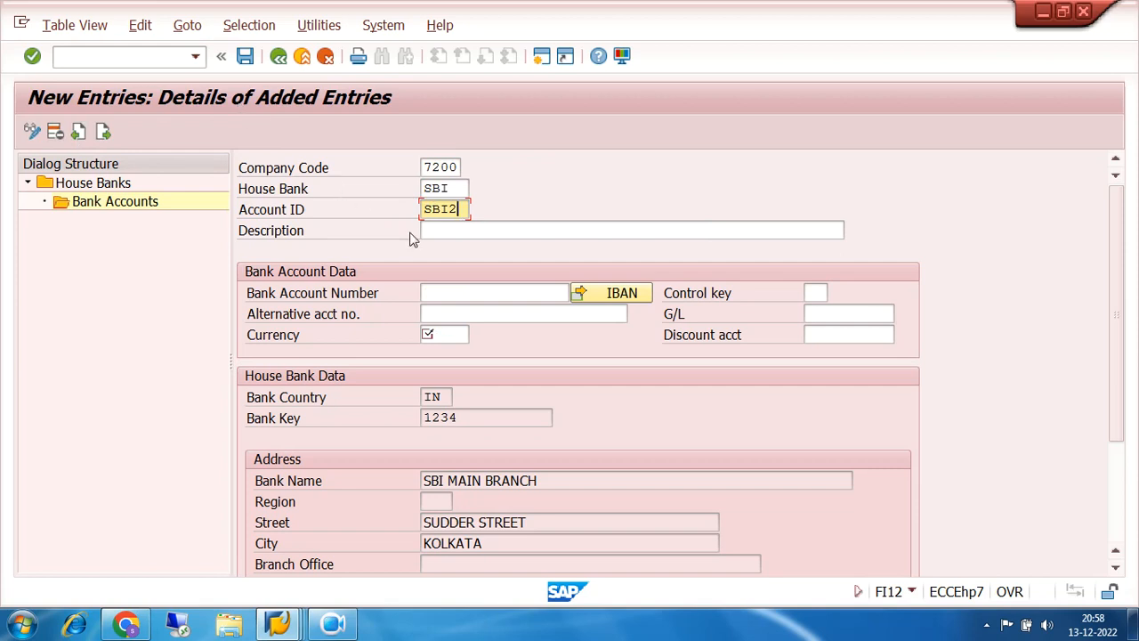
pyautogui.click(435, 231)
pyautogui.click(439, 247)
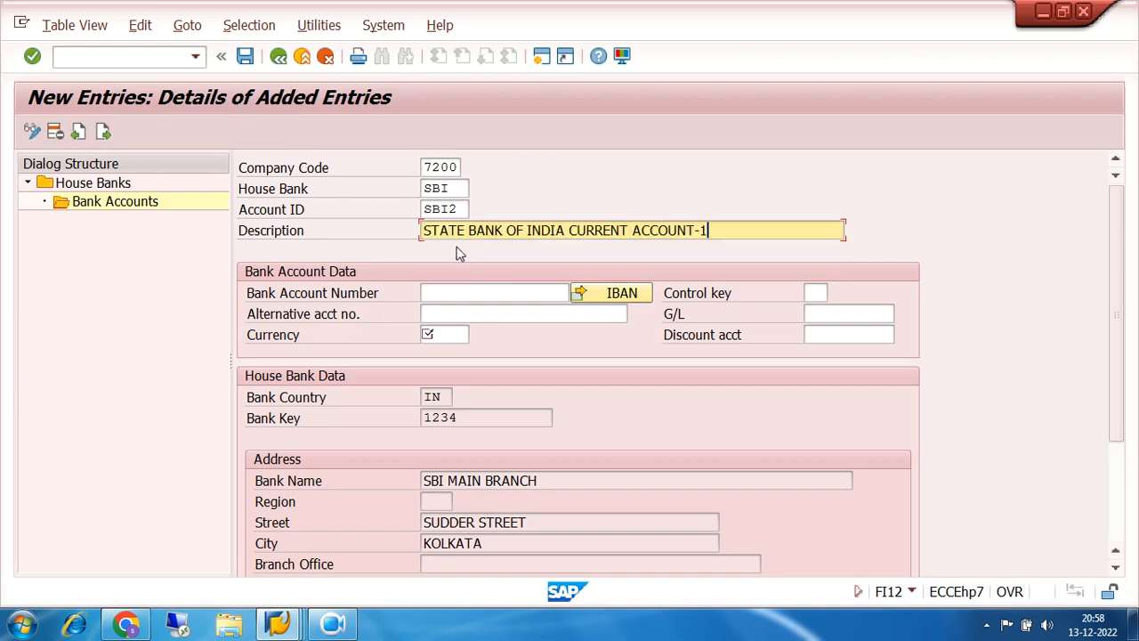
pyautogui.press('BackSpace')
pyautogui.write('2')
# - Move through the bank account number, currency and G/L fields, then cancel the unfinished entry
pyautogui.click(479, 292)
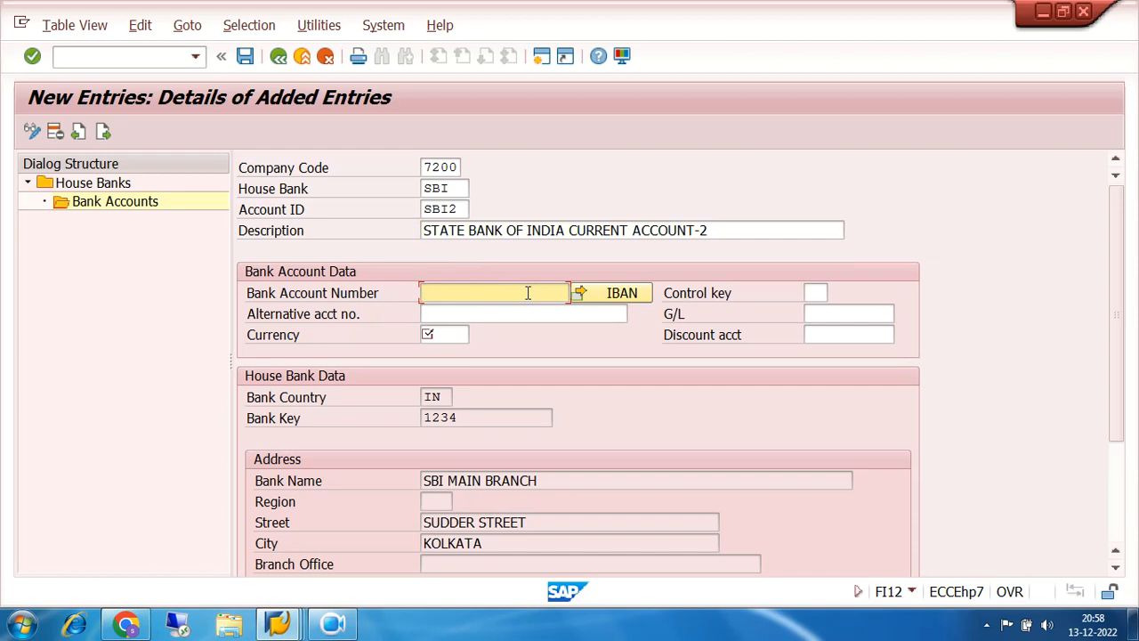
pyautogui.click(452, 334)
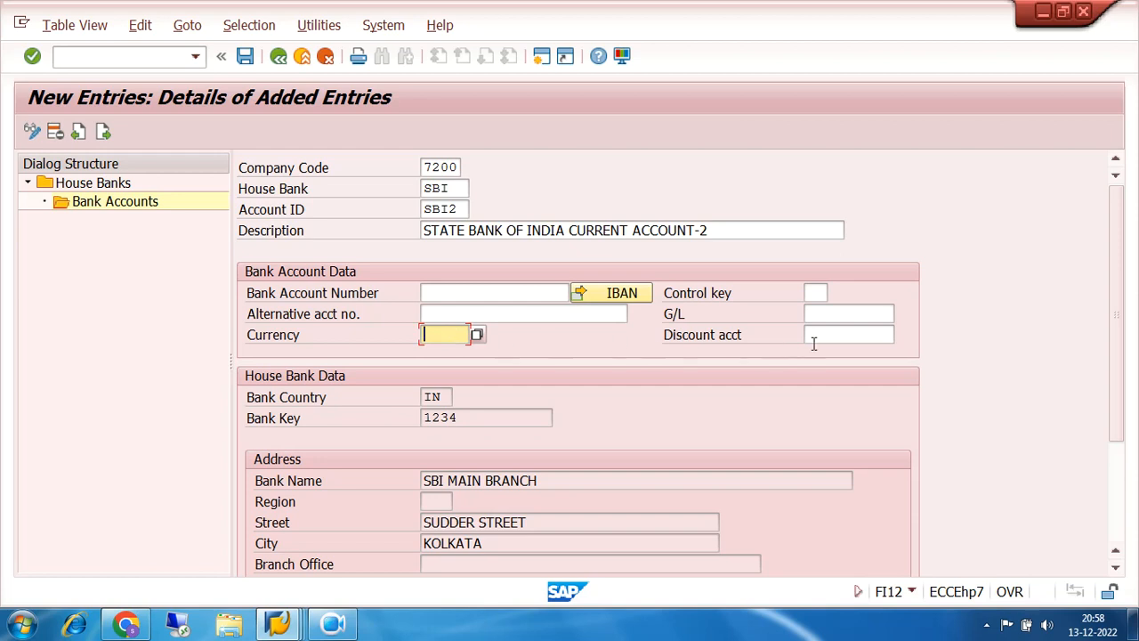
pyautogui.click(834, 312)
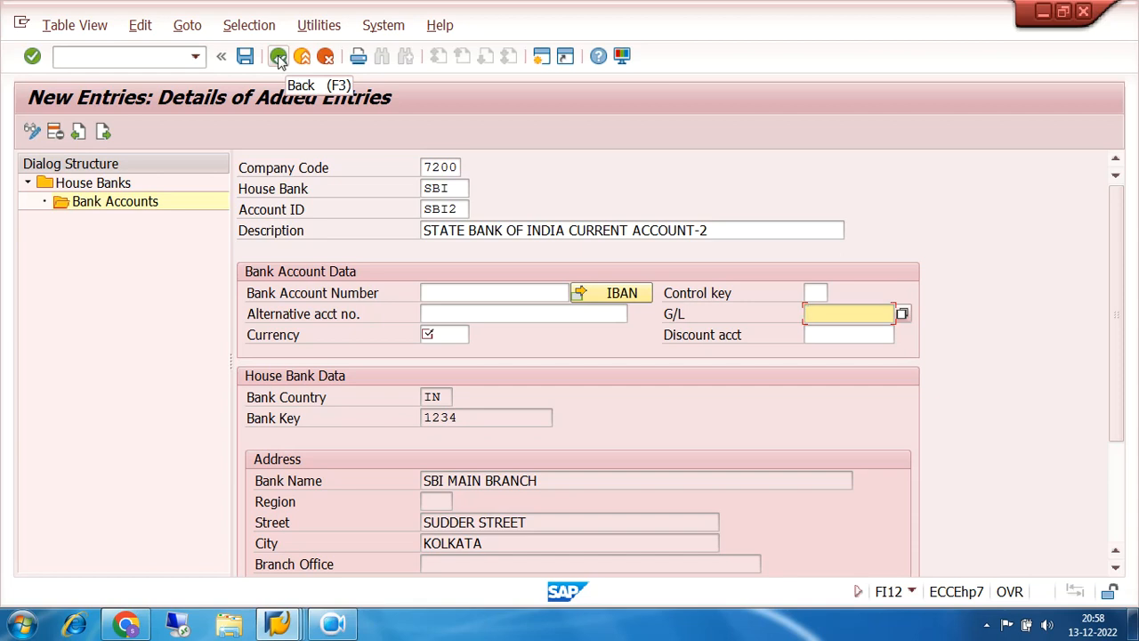
pyautogui.click(325, 56)
# - Confirm discarding SBI2 and review the SBI1 row (house bank SBI, account 1234) in Bank Accounts
pyautogui.click(346, 369)
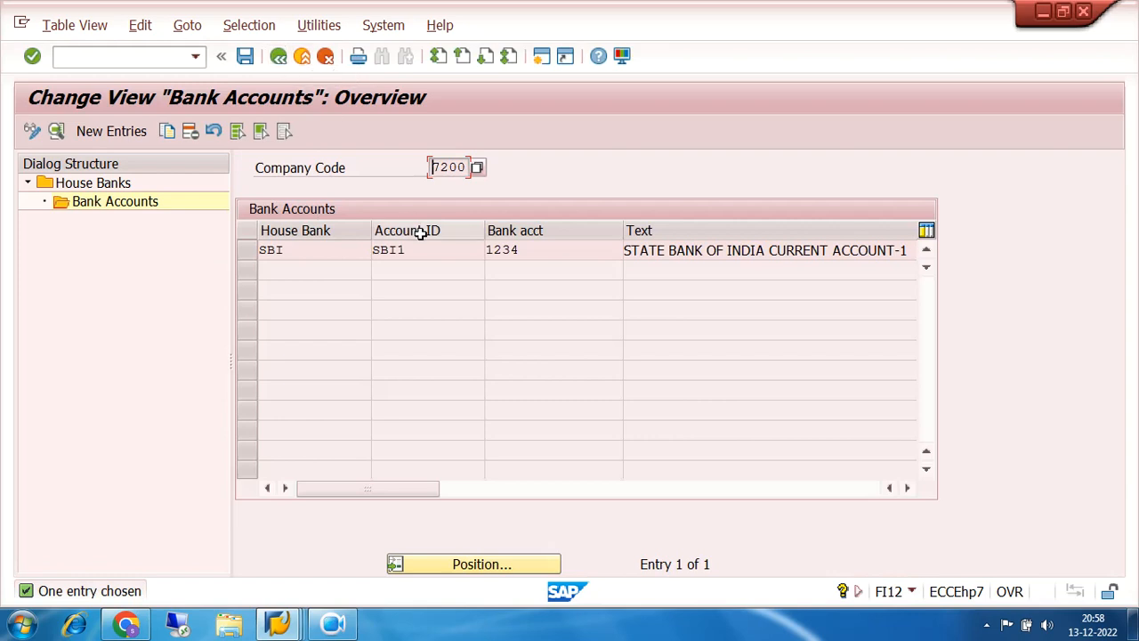
pyautogui.click(319, 249)
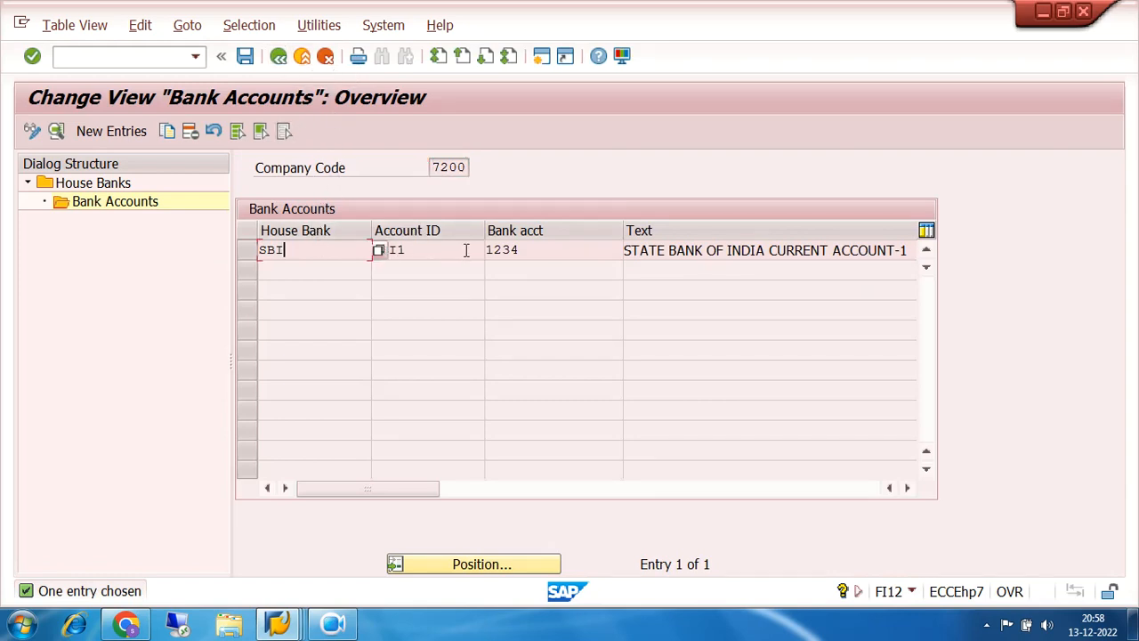
pyautogui.click(576, 254)
pyautogui.click(304, 250)
pyautogui.click(447, 255)
pyautogui.click(535, 253)
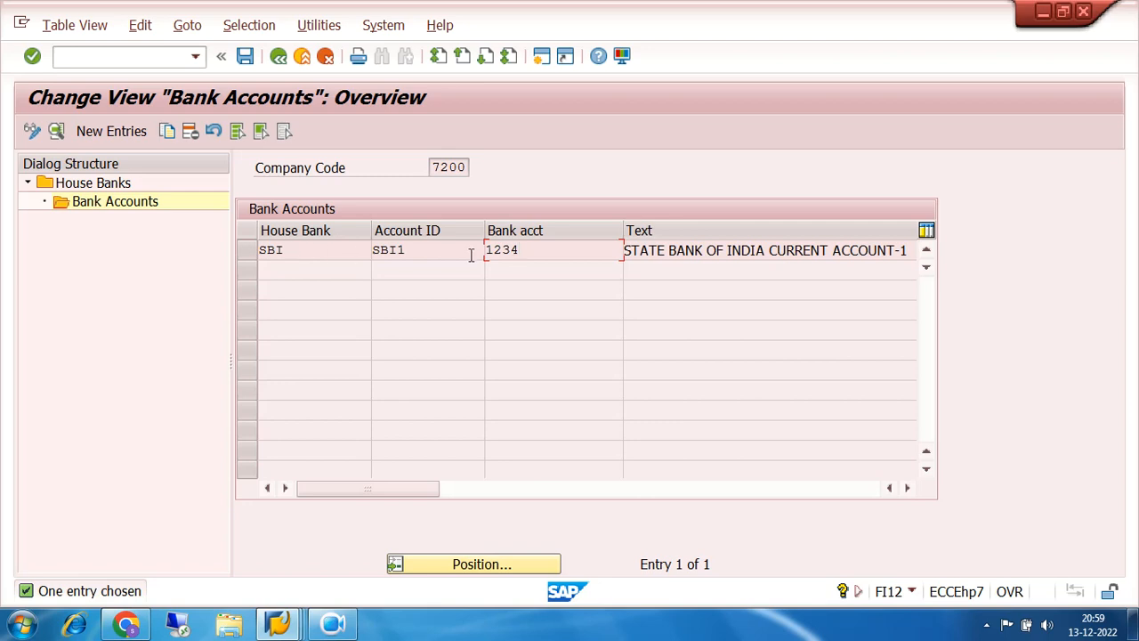
pyautogui.click(248, 254)
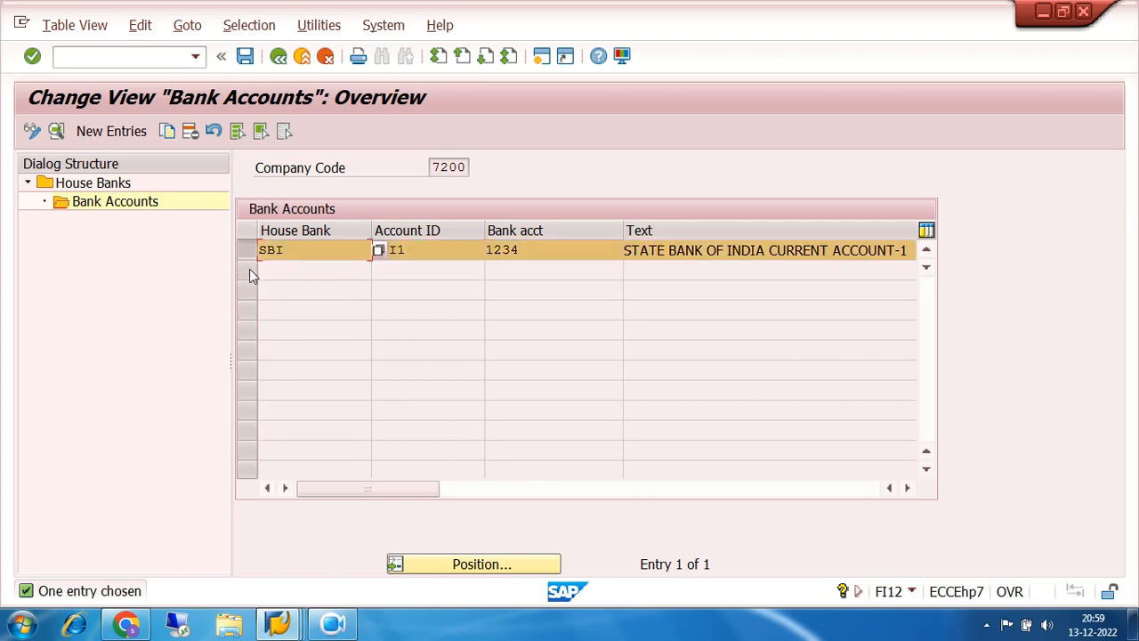
pyautogui.click(247, 254)
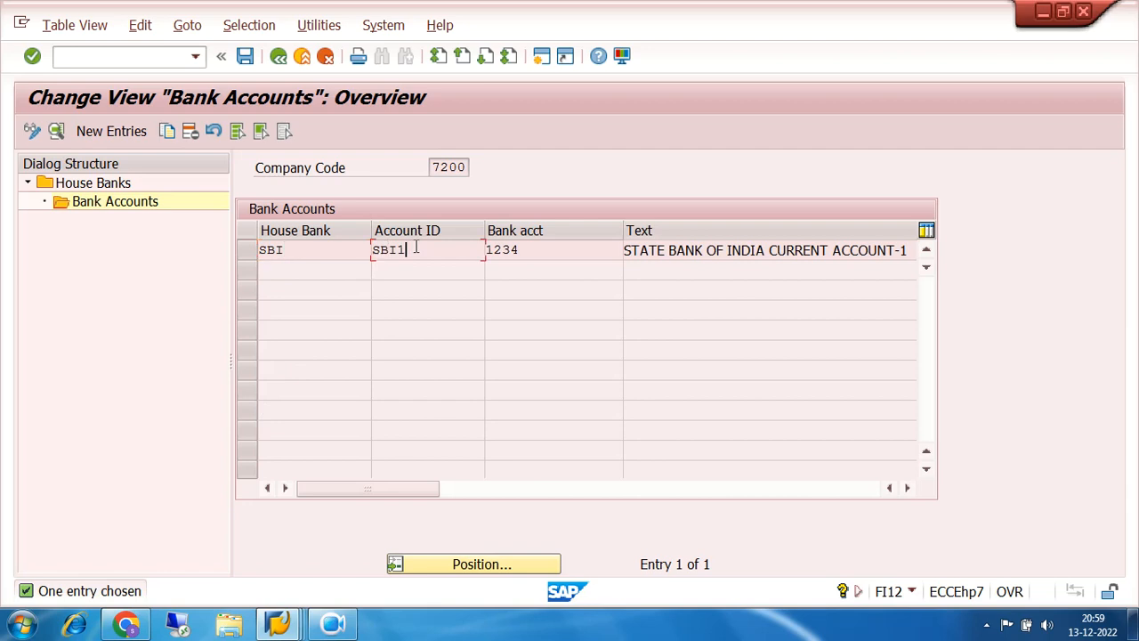
pyautogui.click(278, 57)
# - Back out to the IMG, collapse Bank Accounting and Financial Accounting (New), and return to Easy Access
pyautogui.click(278, 57)
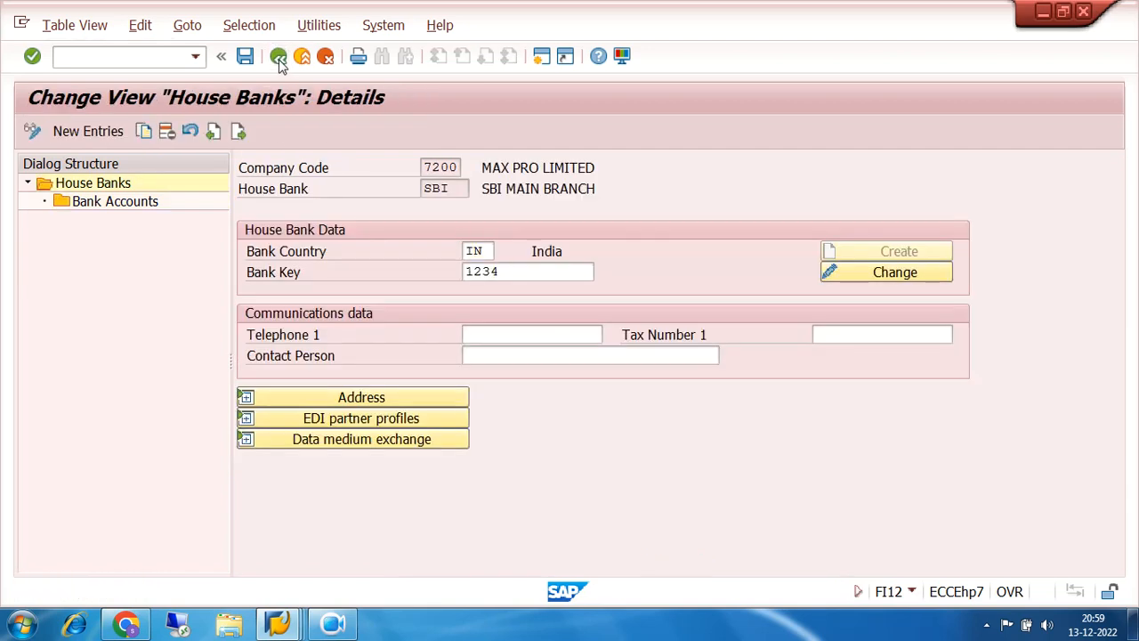
pyautogui.click(278, 57)
pyautogui.click(277, 57)
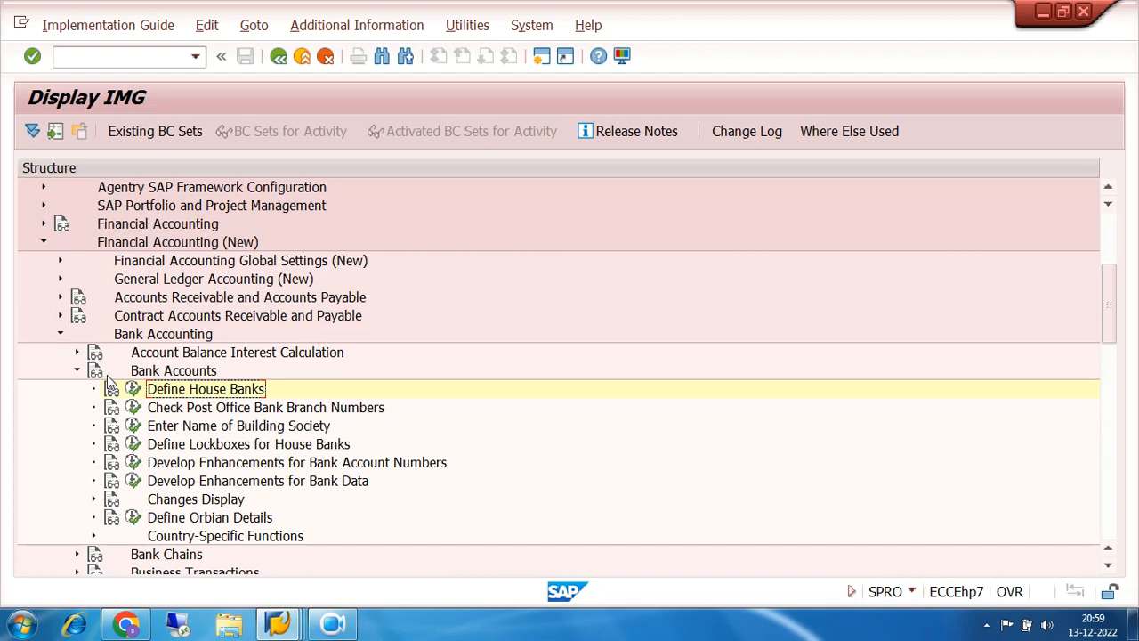
pyautogui.click(60, 334)
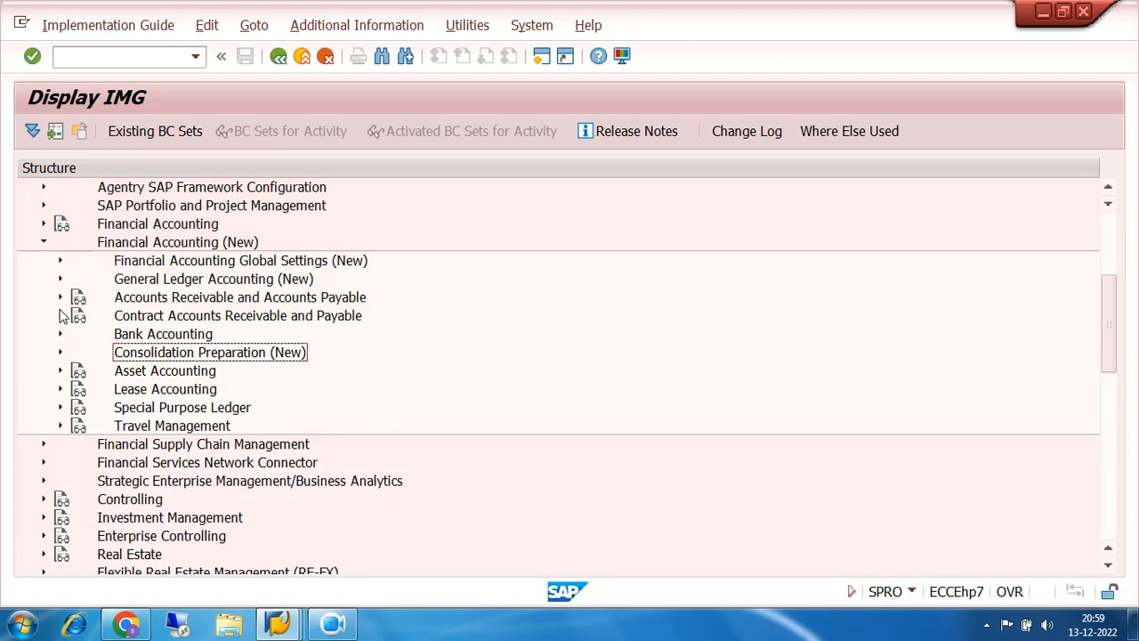
pyautogui.click(44, 242)
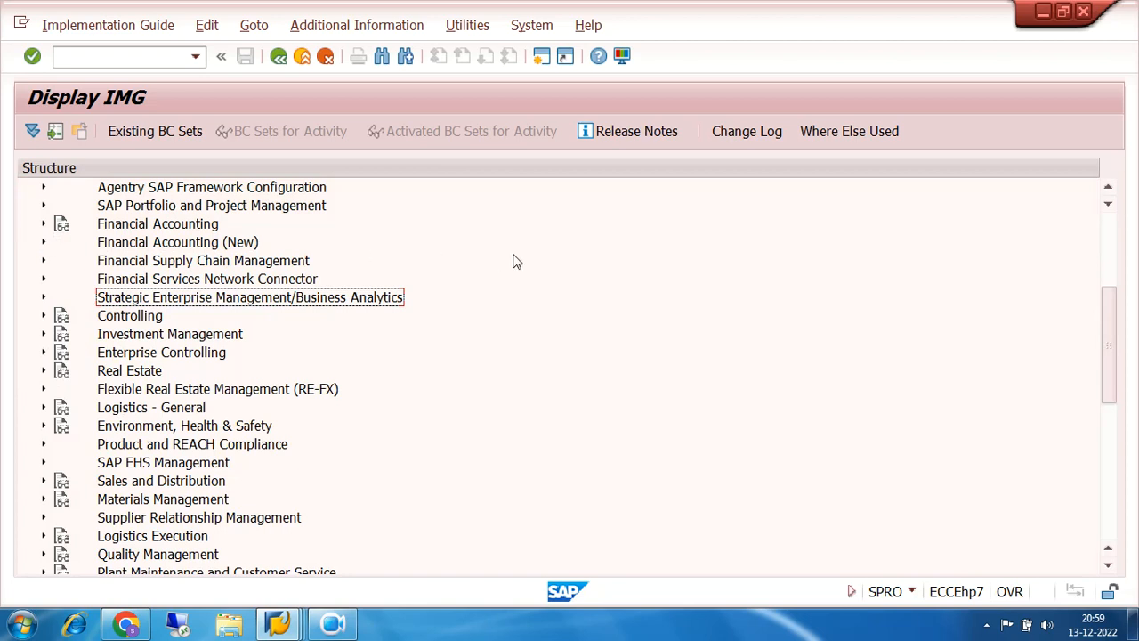
pyautogui.scroll(4, 513, 261)
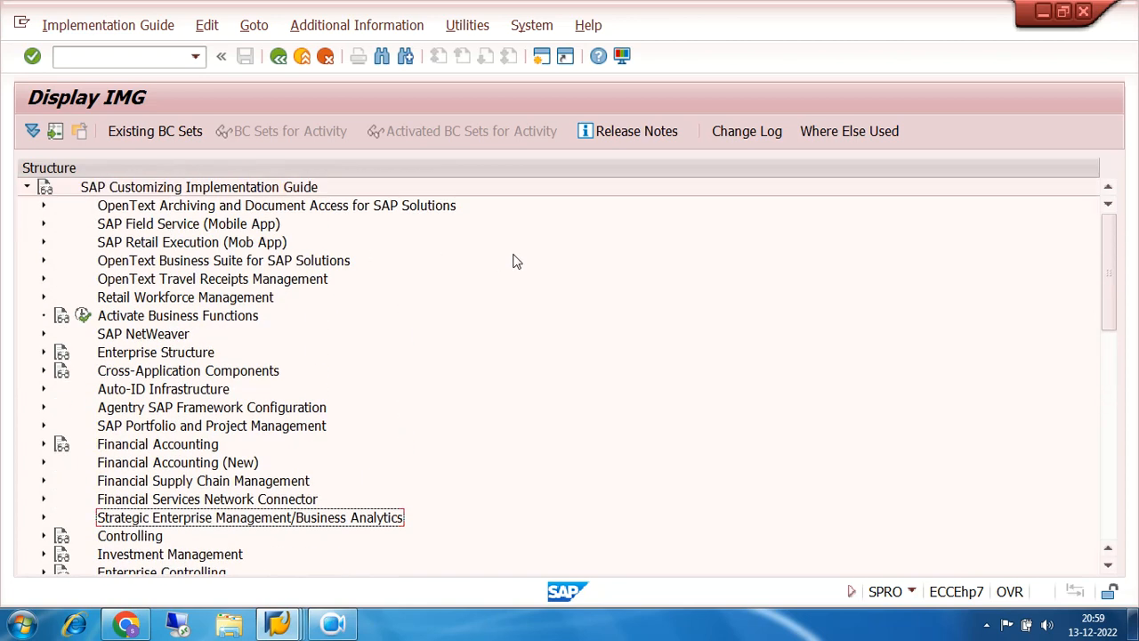
pyautogui.click(279, 57)
pyautogui.click(278, 57)
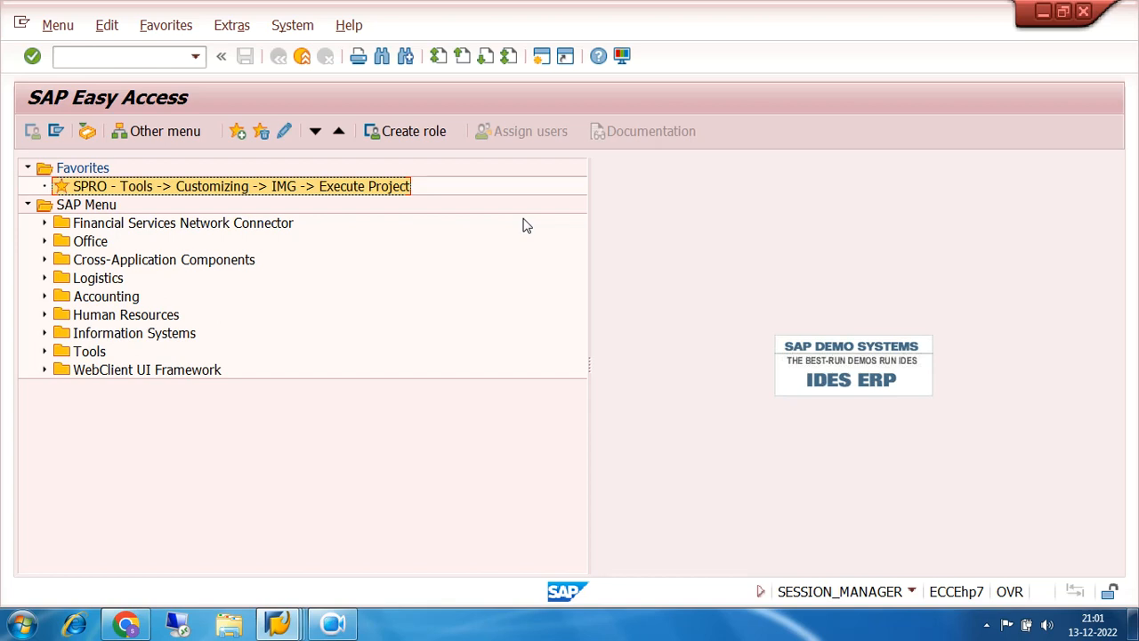
# - Expand Accounting > Financial Accounting > Accounts Payable > Periodic Processing to show F110 - Payments
pyautogui.click(45, 296)
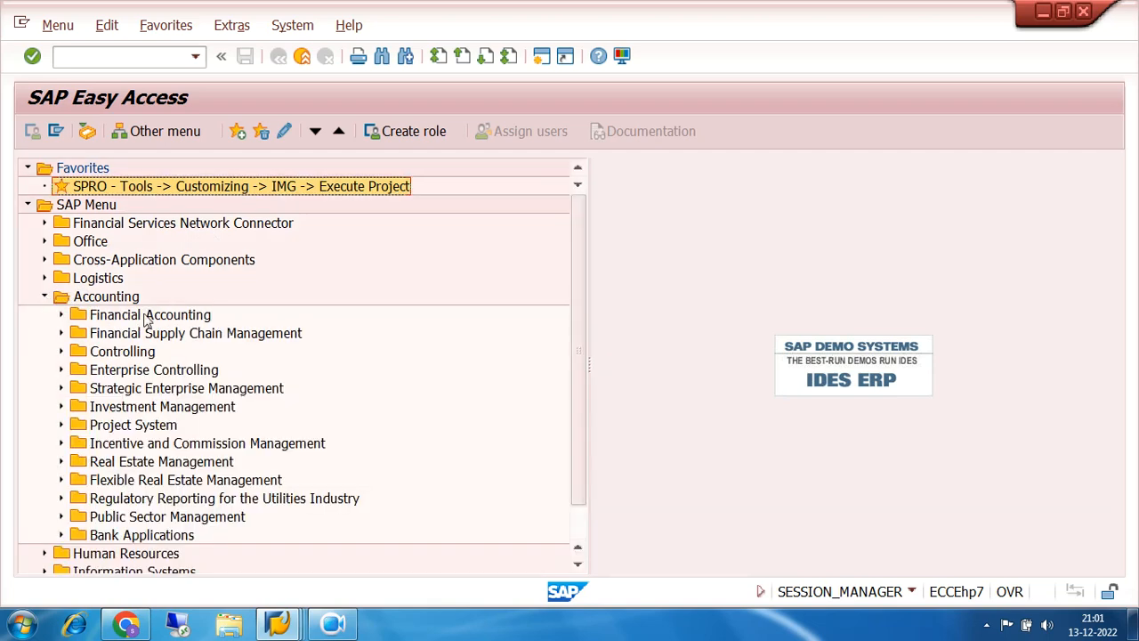
pyautogui.scroll(-1, 403, 330)
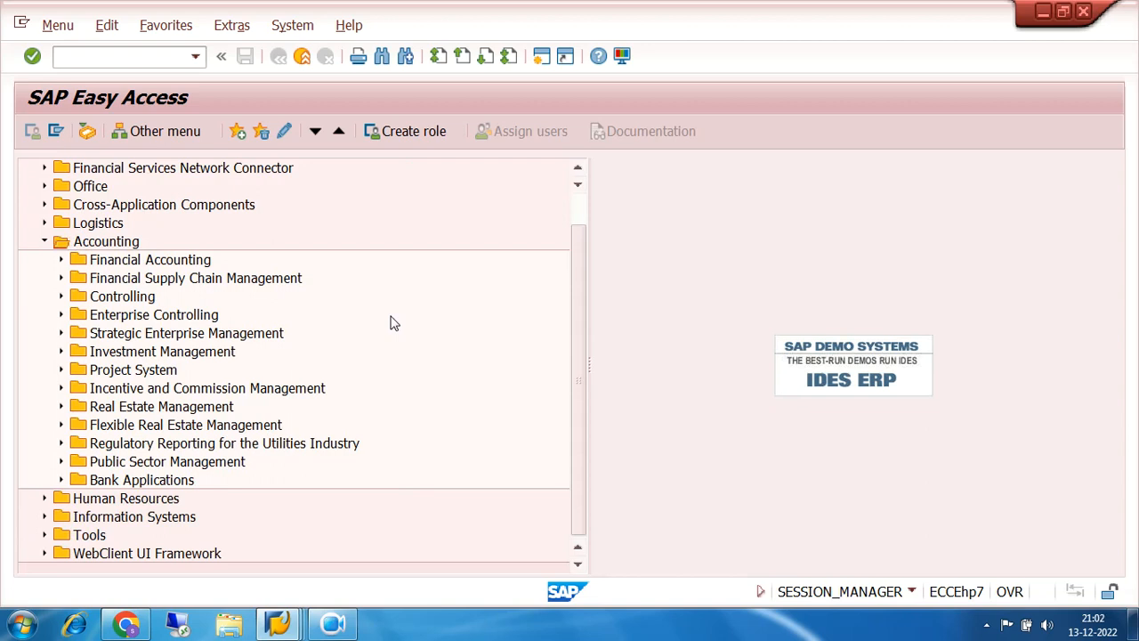
pyautogui.click(60, 259)
pyautogui.scroll(-1, 398, 269)
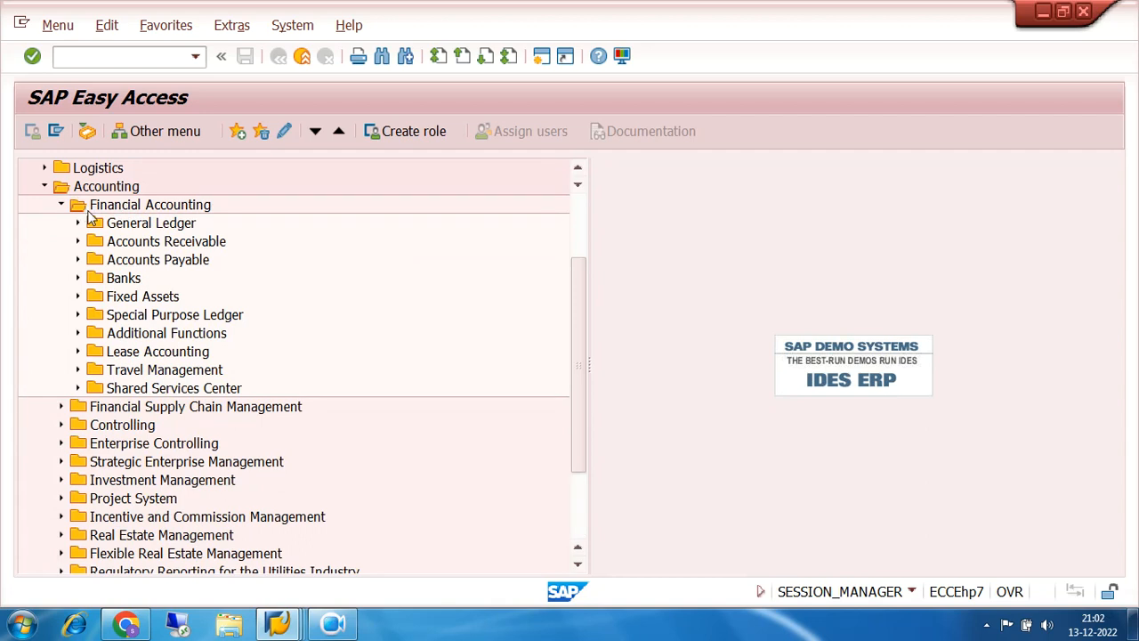
pyautogui.click(77, 260)
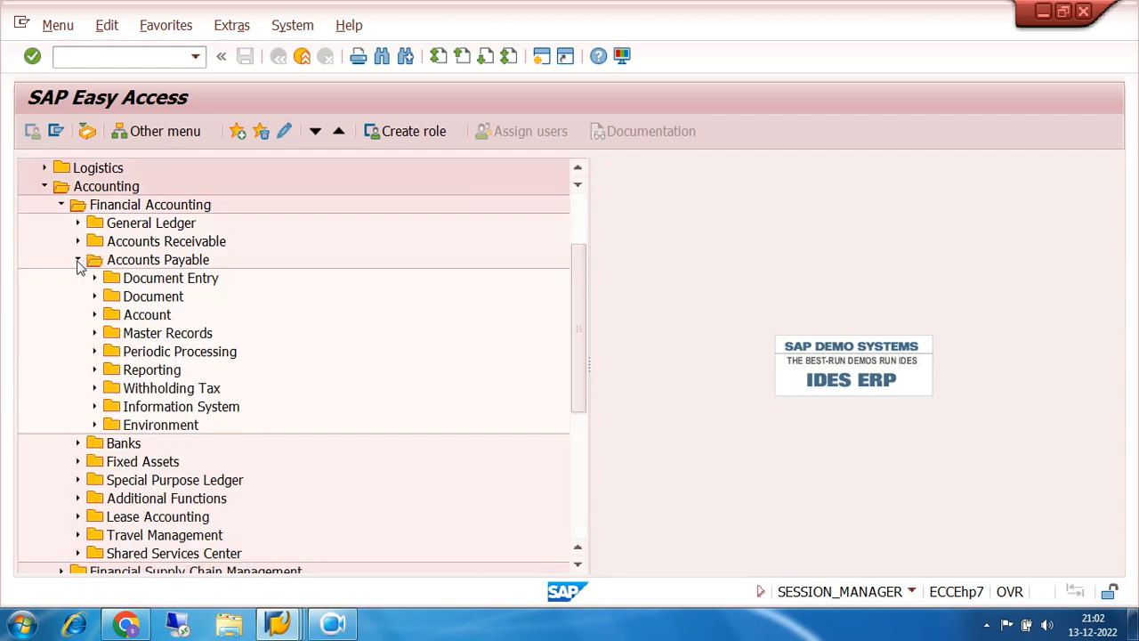
pyautogui.click(94, 352)
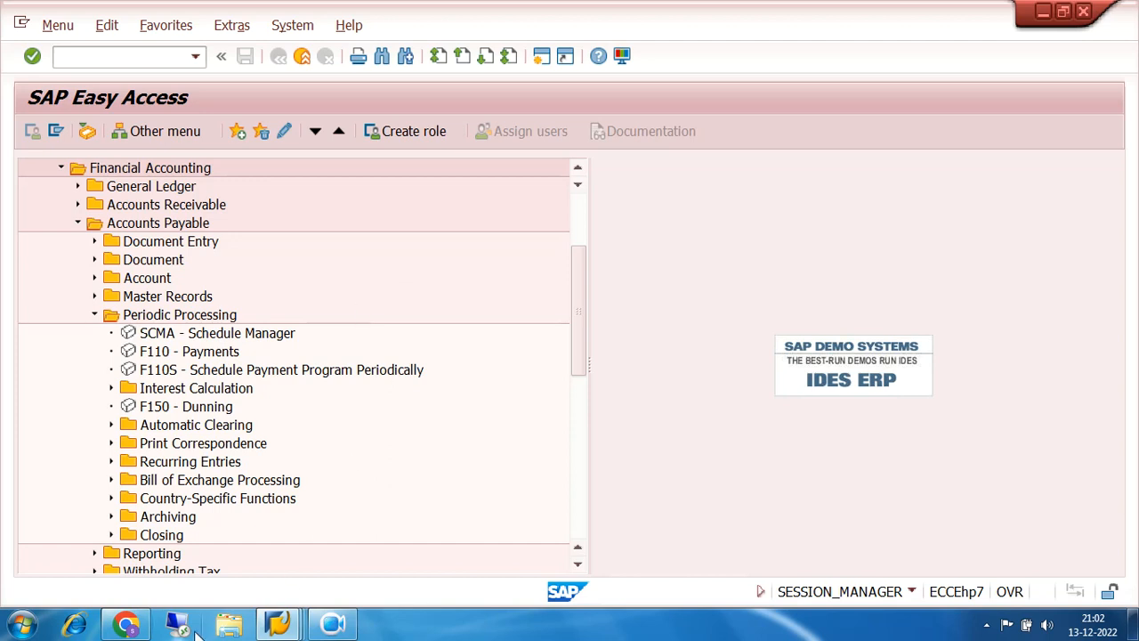
# - In Chrome, open the meet.google.com class link from the Gmail batch email, then go back to SAP
pyautogui.click(129, 625)
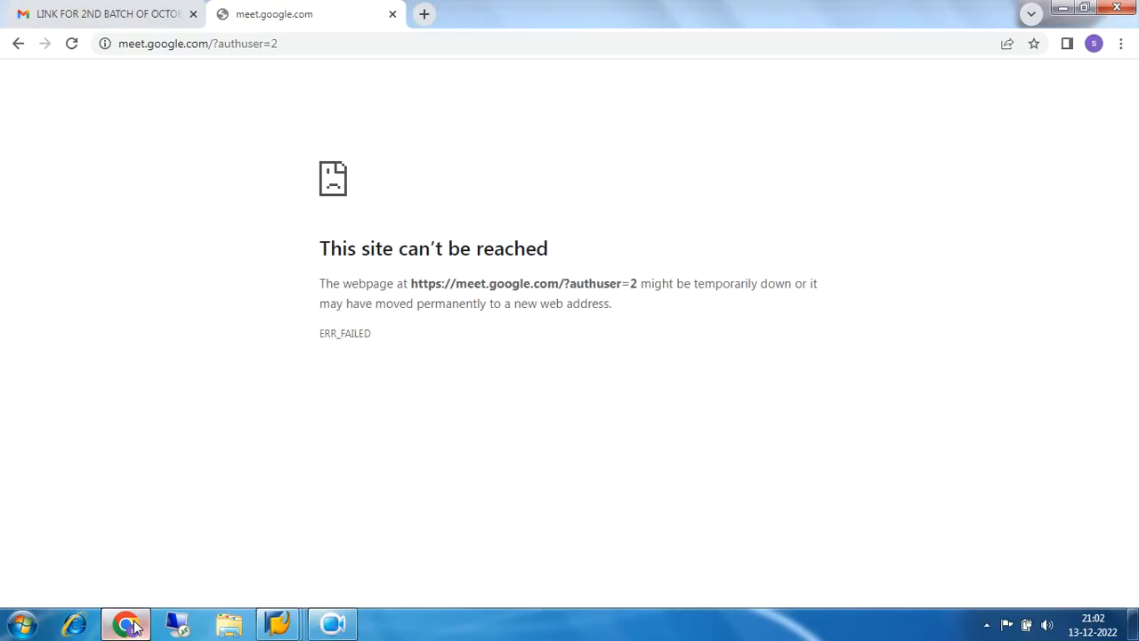
pyautogui.click(76, 13)
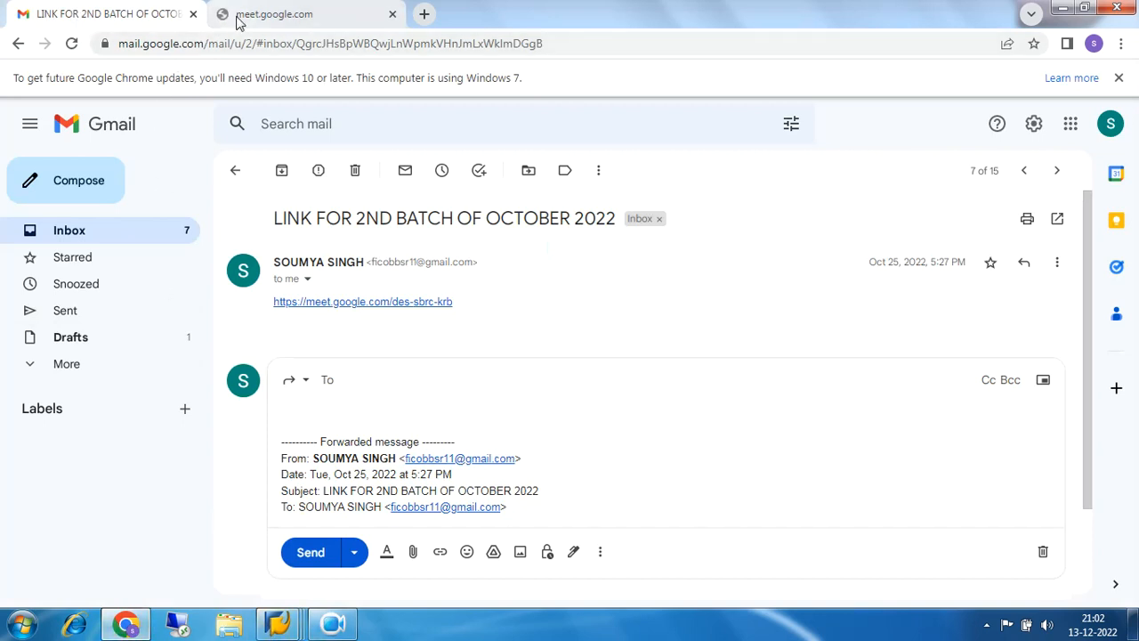
pyautogui.click(264, 12)
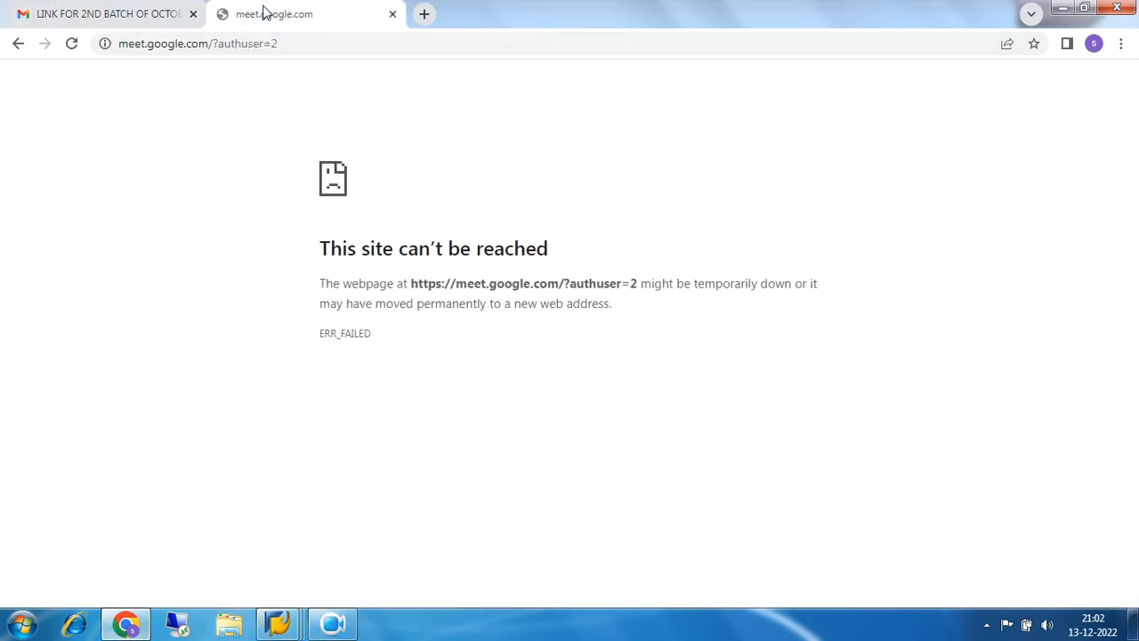
pyautogui.click(135, 12)
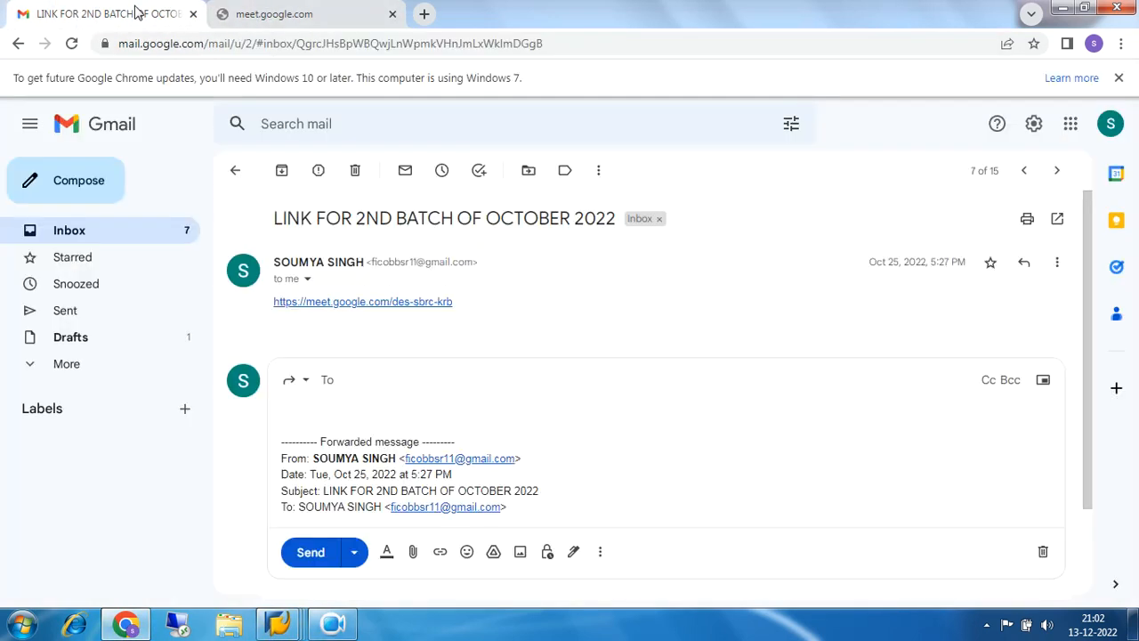
pyautogui.click(401, 304)
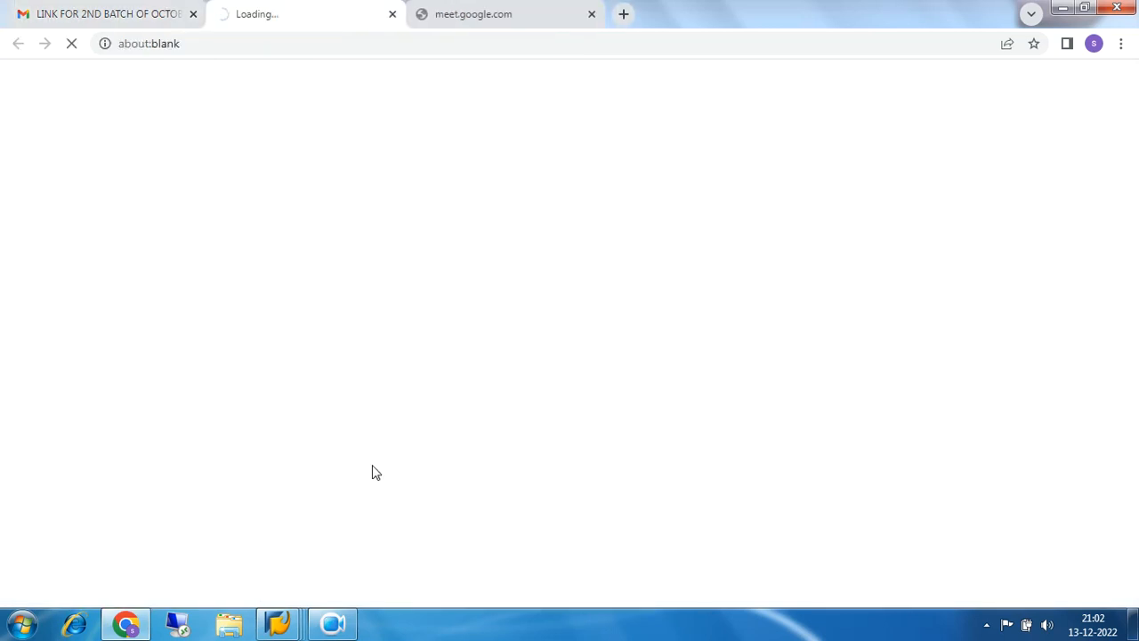
pyautogui.click(333, 623)
pyautogui.click(406, 541)
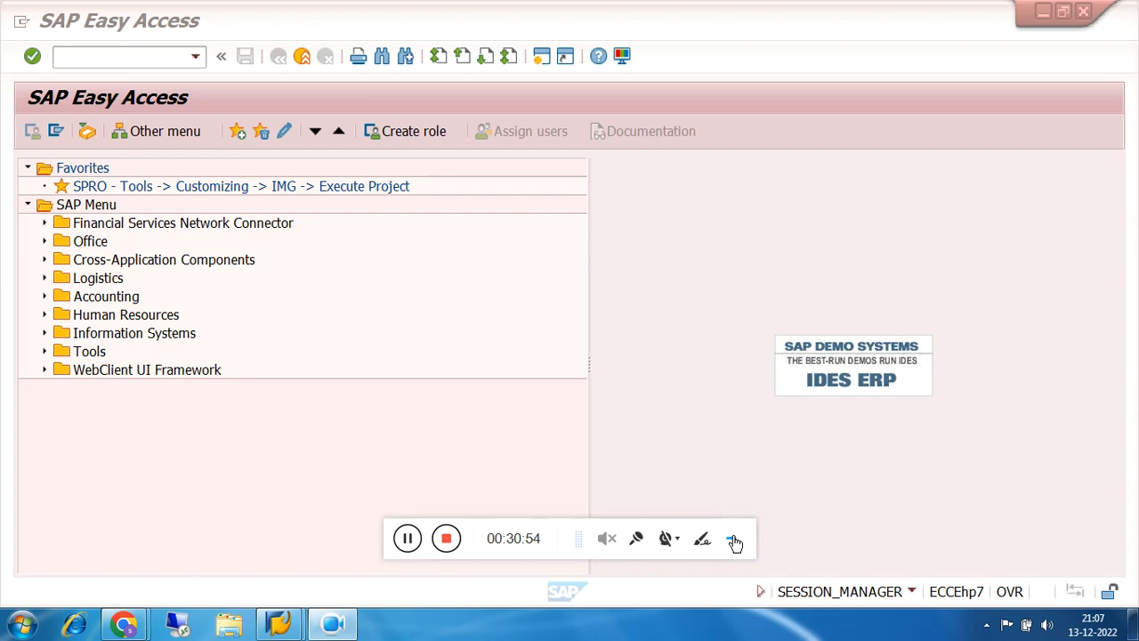
# - Drill down to Accounts Payable > Periodic Processing and launch F110 - Payments
pyautogui.click(734, 542)
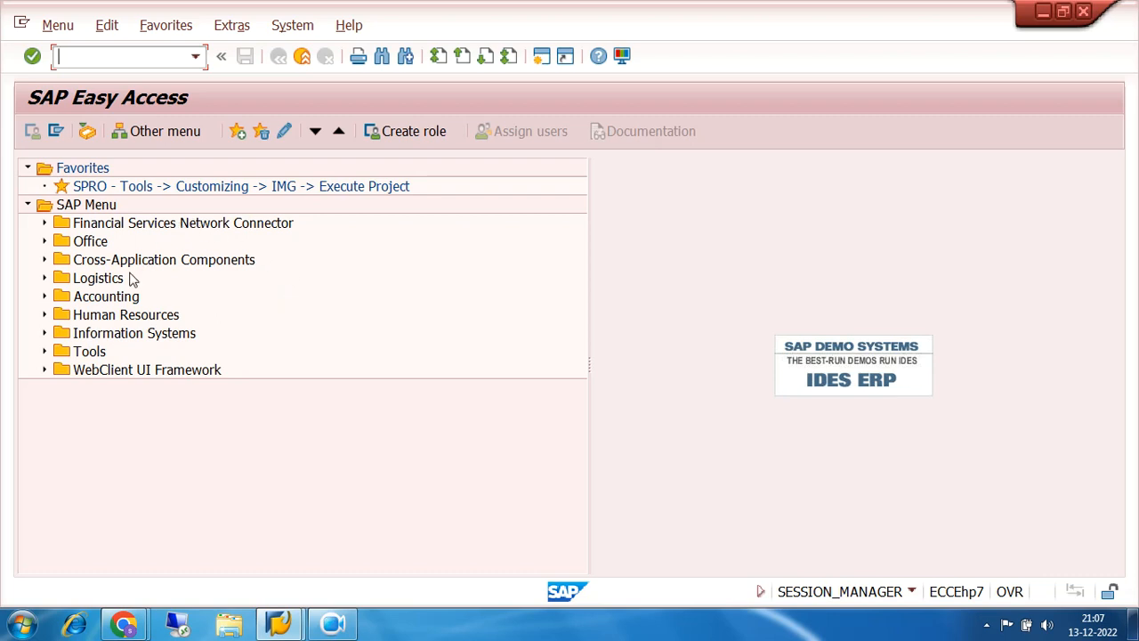
pyautogui.click(44, 296)
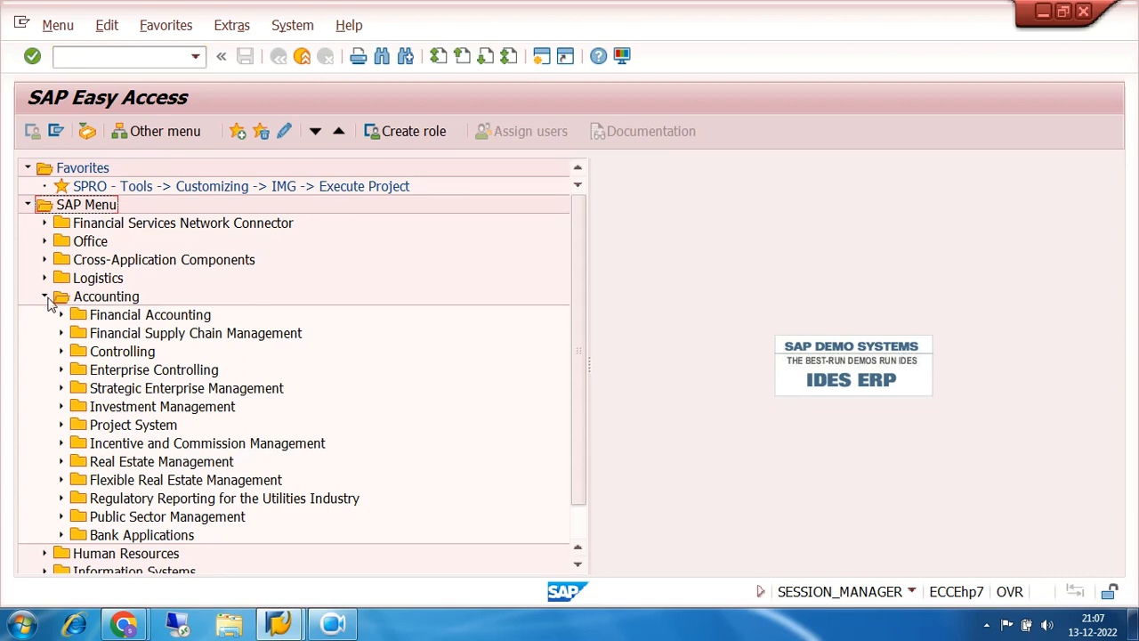
pyautogui.click(62, 315)
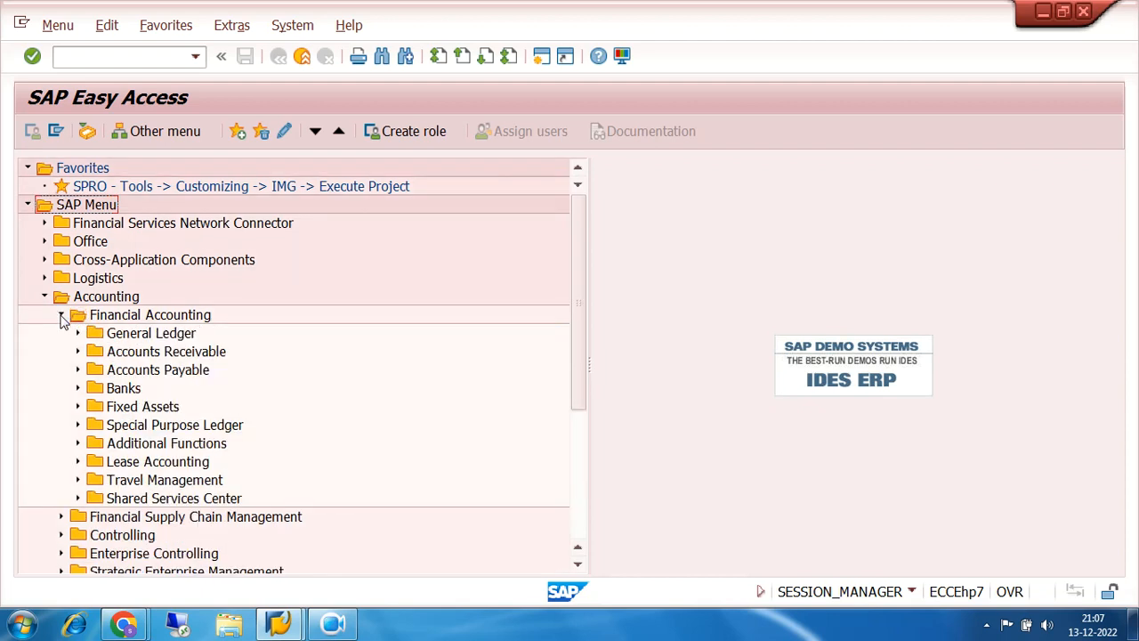
pyautogui.click(78, 369)
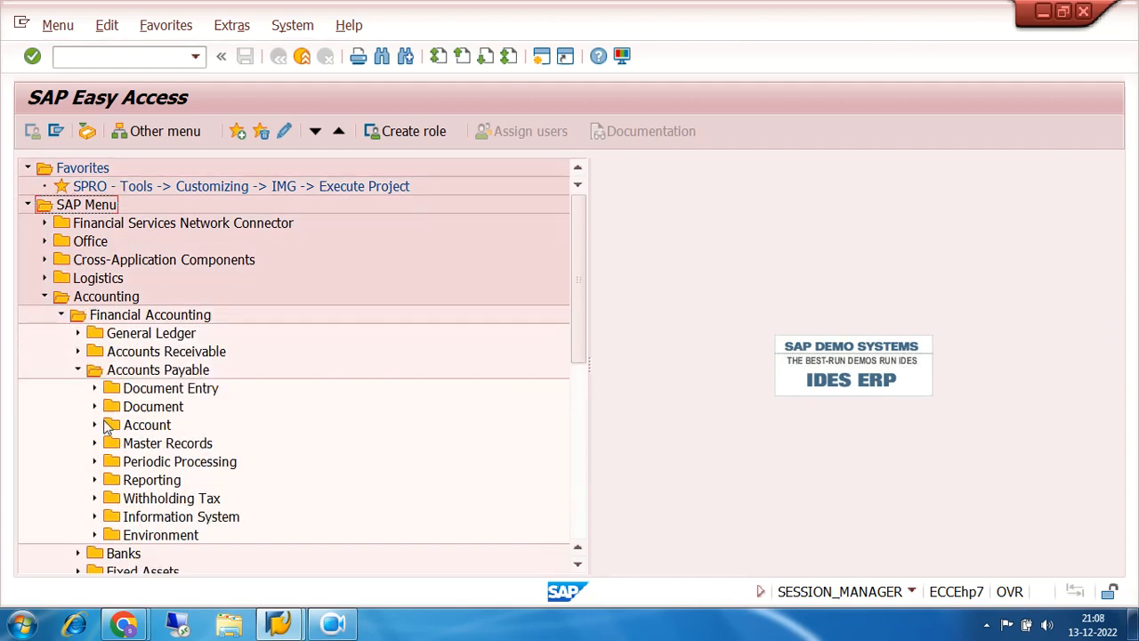
pyautogui.click(94, 462)
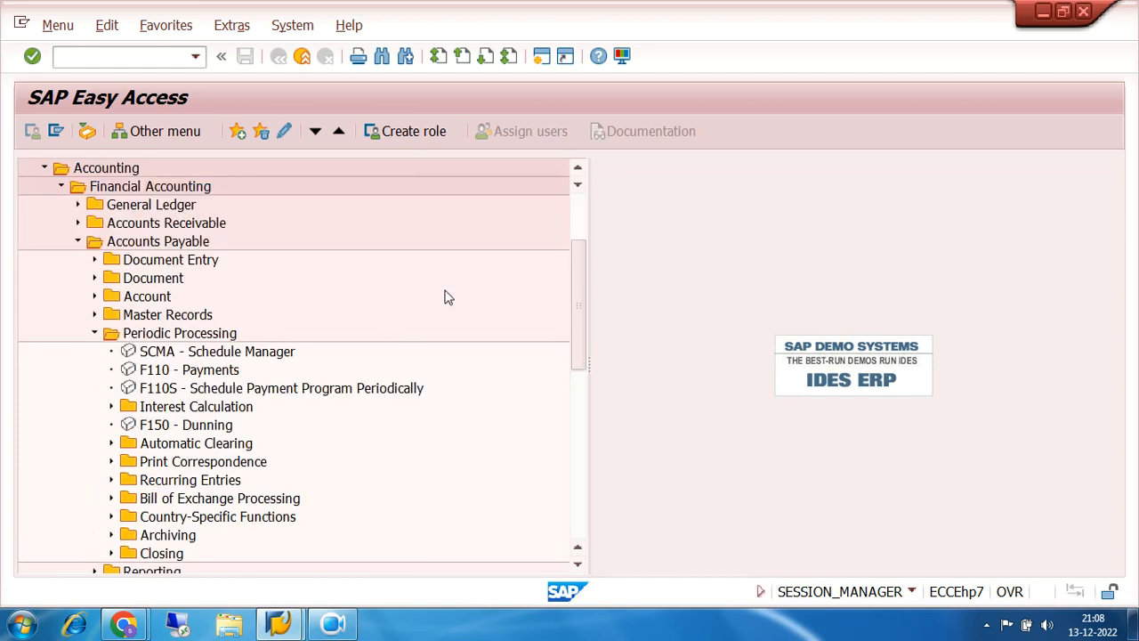
pyautogui.scroll(-1, 445, 298)
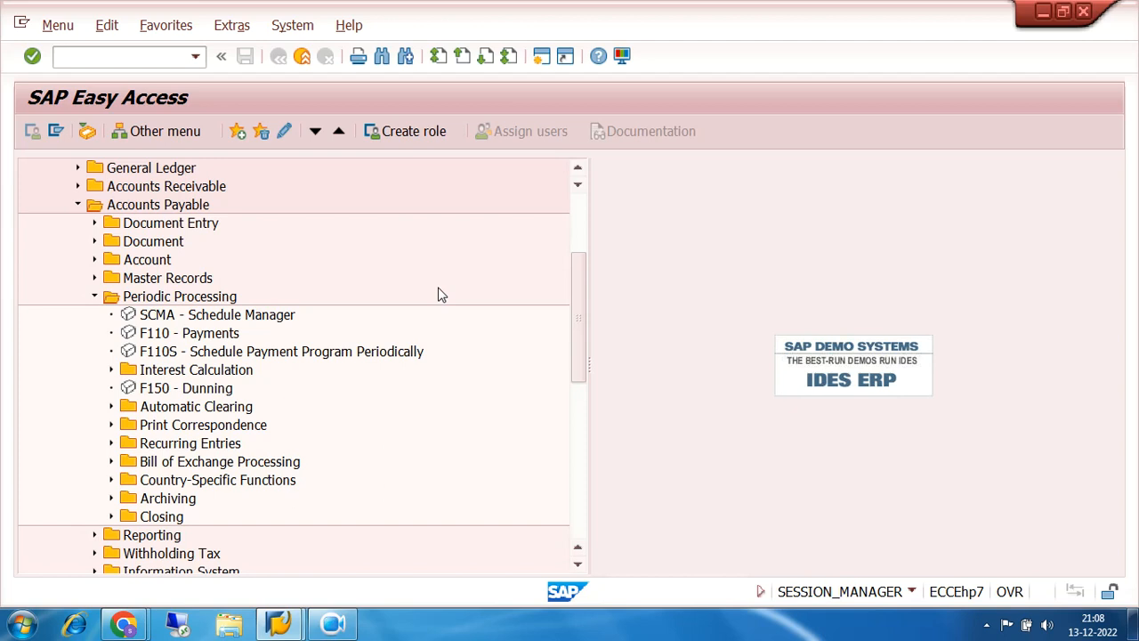
pyautogui.doubleClick(177, 335)
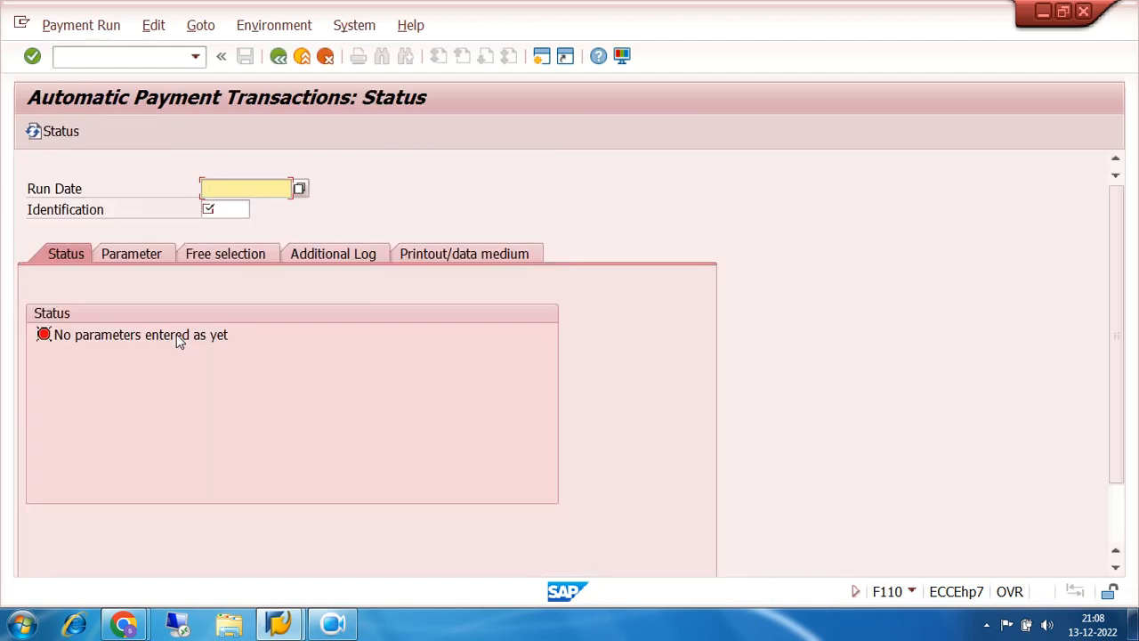
# - Choose Environment > Check Information > Number Ranges to reach the Check Lots (FCHI) screen
pyautogui.click(285, 29)
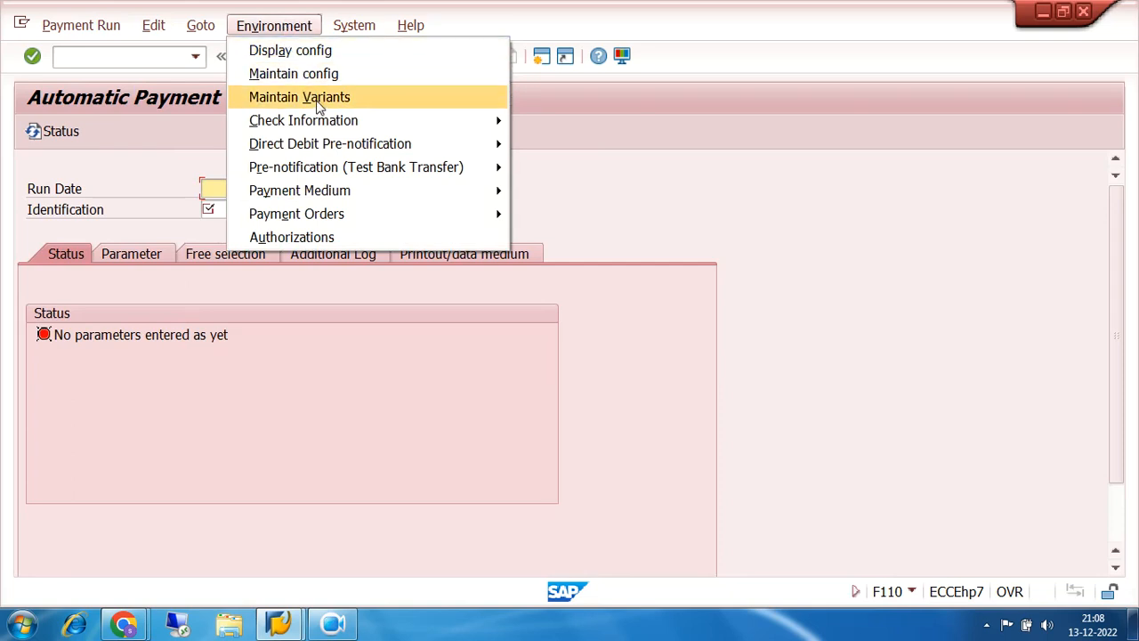
pyautogui.moveTo(331, 122)
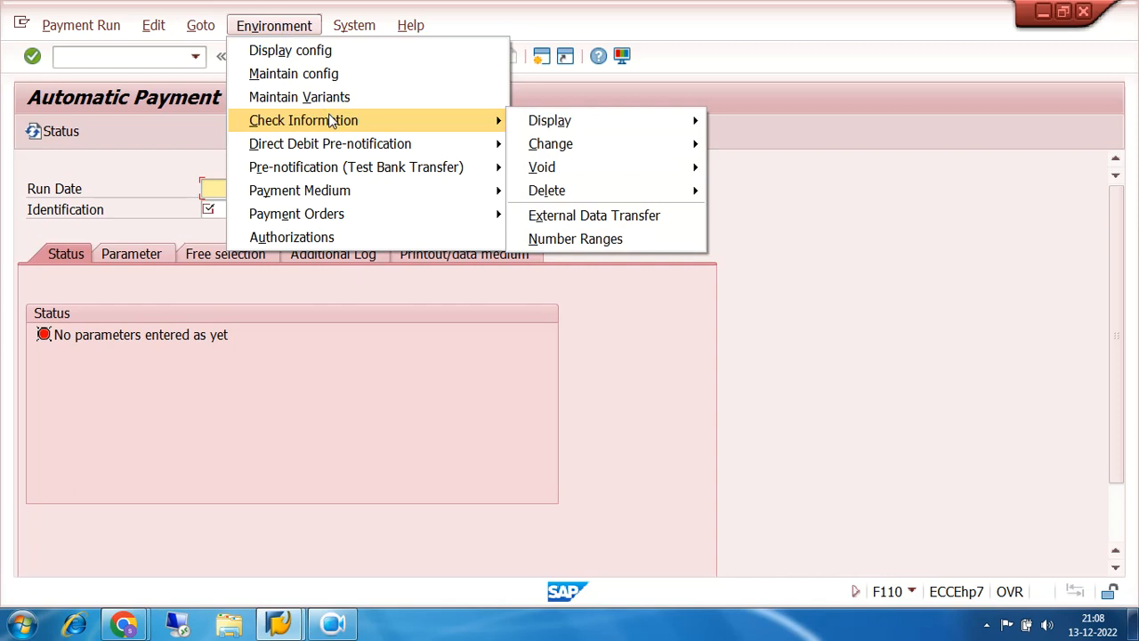
pyautogui.click(653, 243)
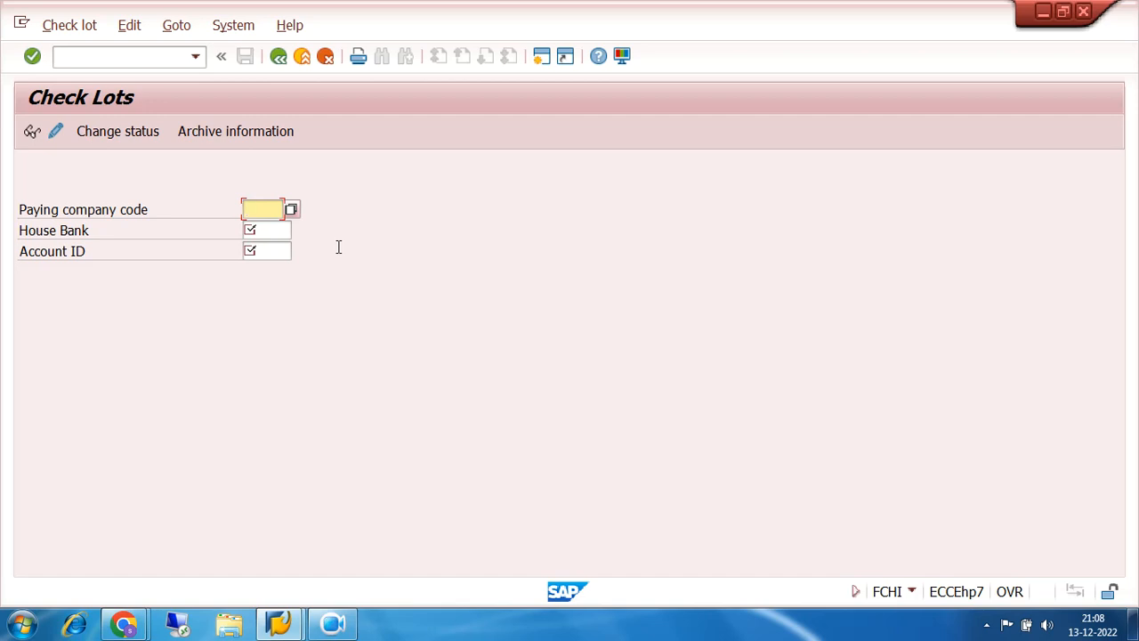
# - Enter paying company code 7200, then pick house bank SBI and account ID SBI1 from search help
pyautogui.click(333, 623)
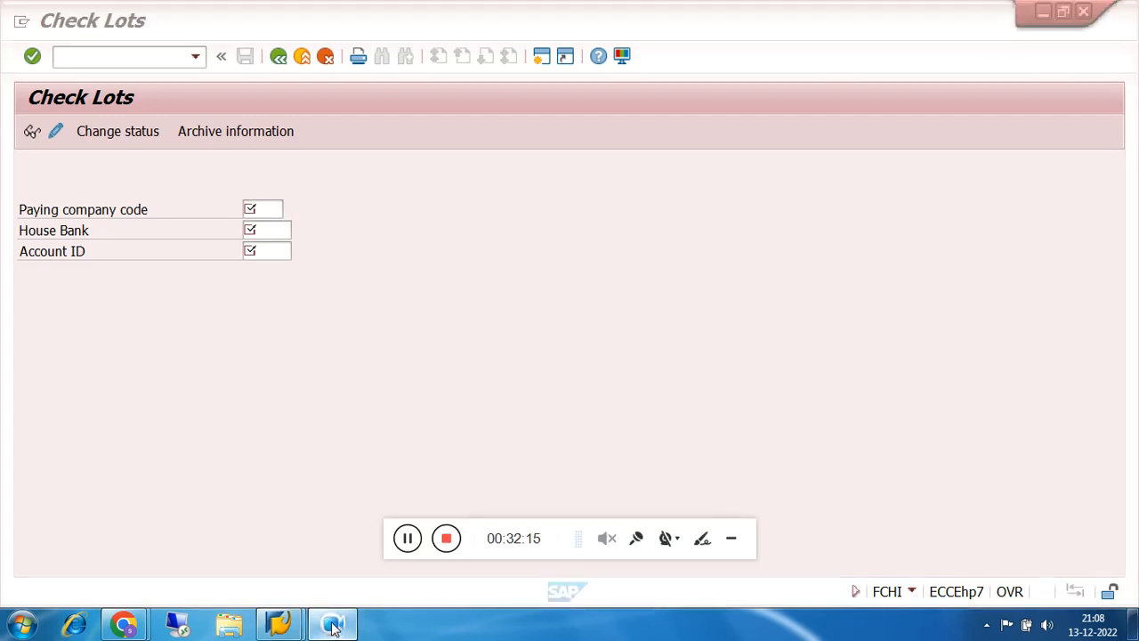
pyautogui.click(730, 540)
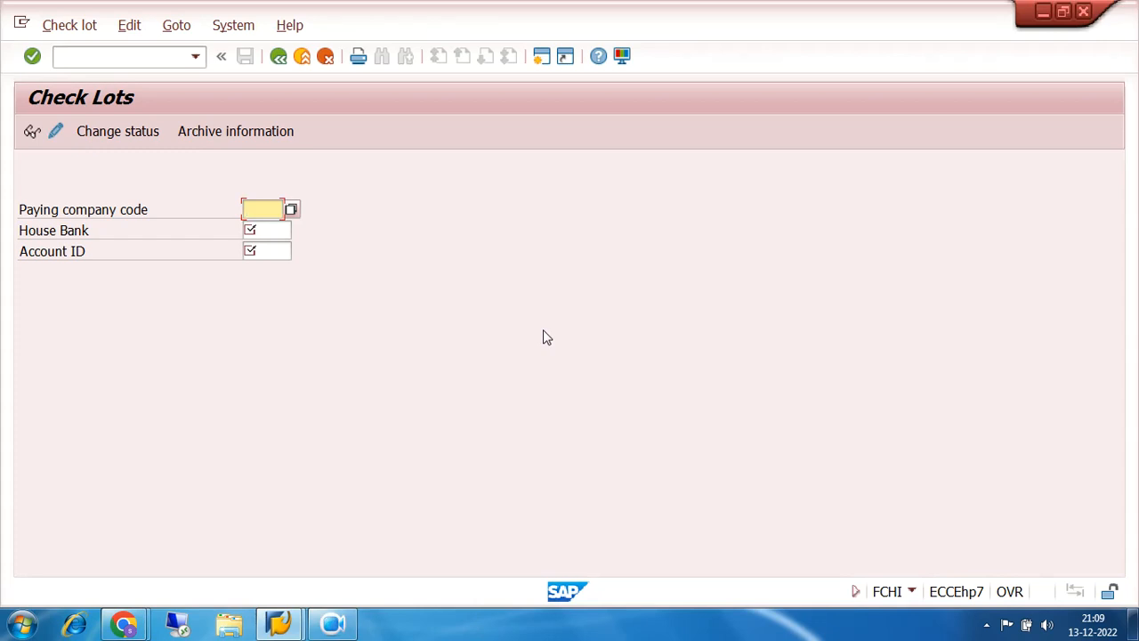
pyautogui.write('7200')
pyautogui.click(260, 232)
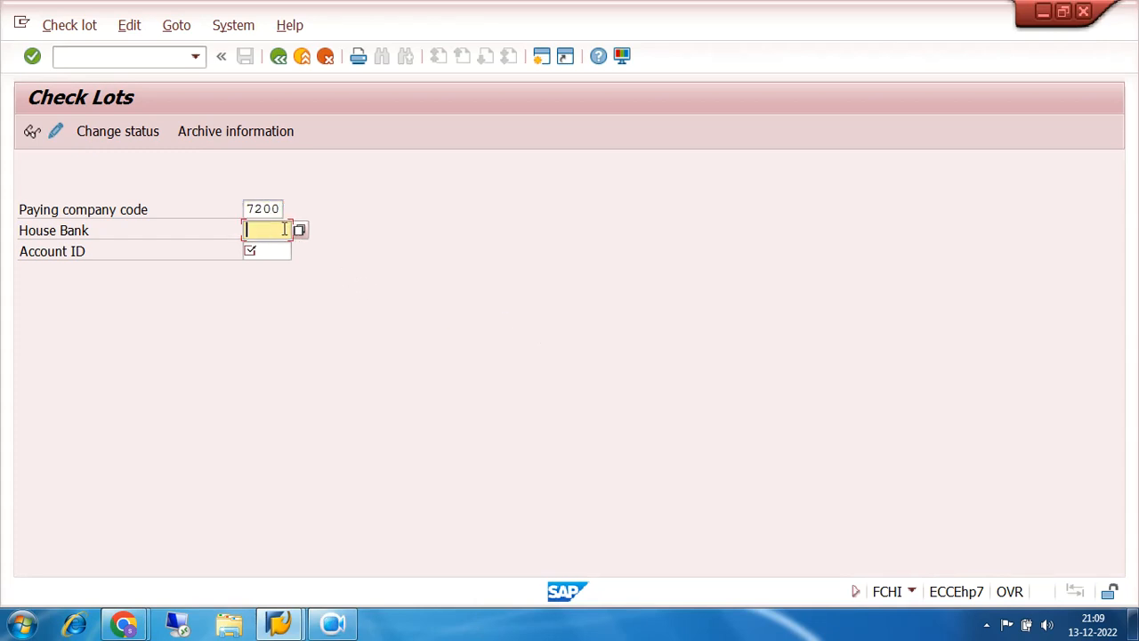
pyautogui.click(299, 232)
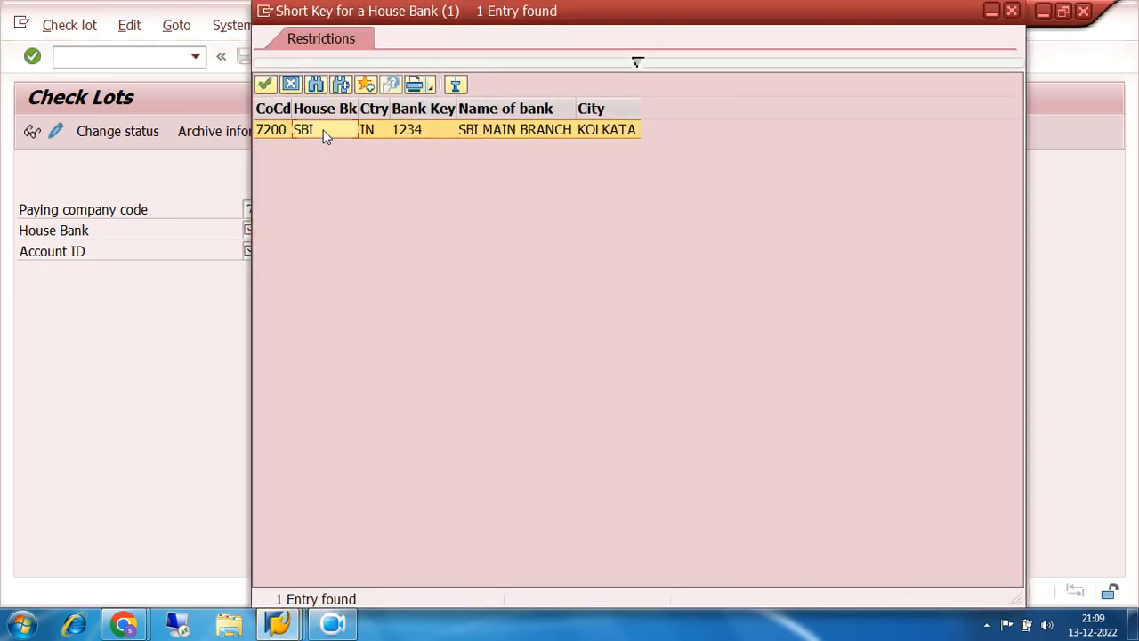
pyautogui.doubleClick(323, 134)
pyautogui.click(278, 250)
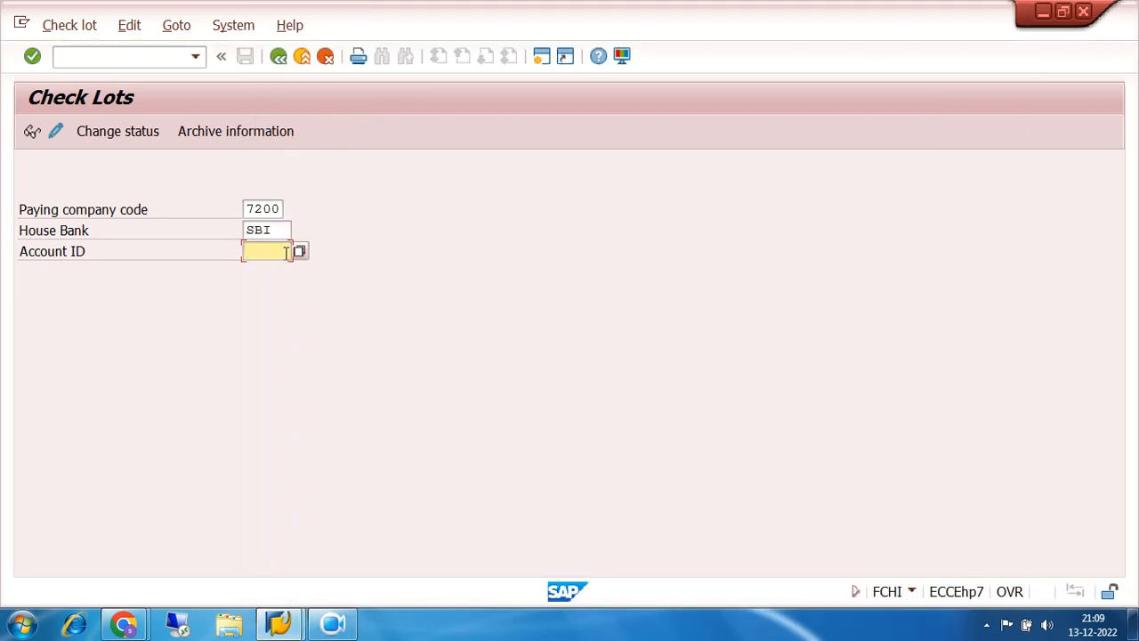
pyautogui.click(299, 251)
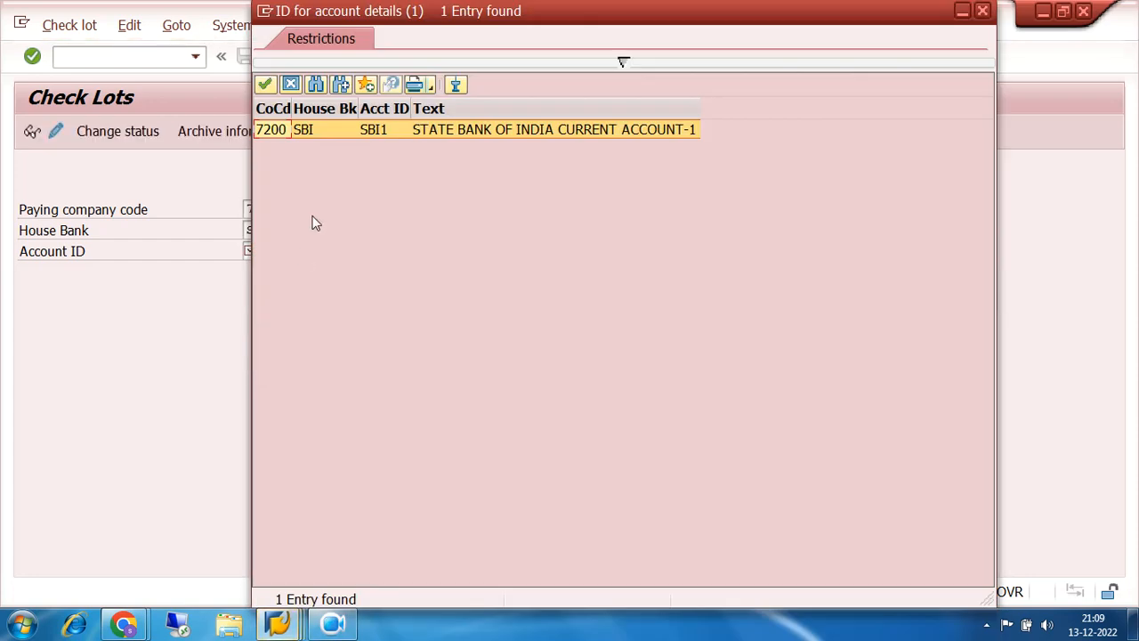
pyautogui.click(396, 131)
pyautogui.doubleClick(397, 132)
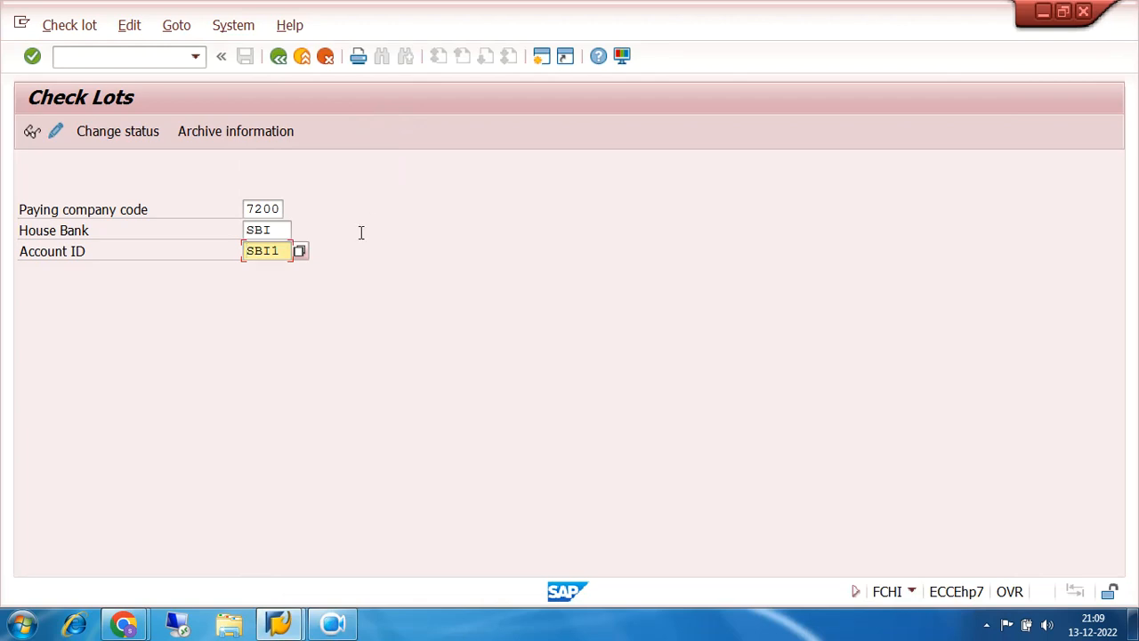
# - Highlight the SBI and SBI1 entries, then open Maintain Check Lots for company code 7200
pyautogui.moveTo(283, 251); pyautogui.dragTo(243, 252)
pyautogui.click(283, 251)
pyautogui.moveTo(283, 251); pyautogui.dragTo(244, 252)
pyautogui.click(282, 251)
pyautogui.moveTo(282, 251); pyautogui.dragTo(233, 253)
pyautogui.moveTo(284, 231); pyautogui.dragTo(245, 231)
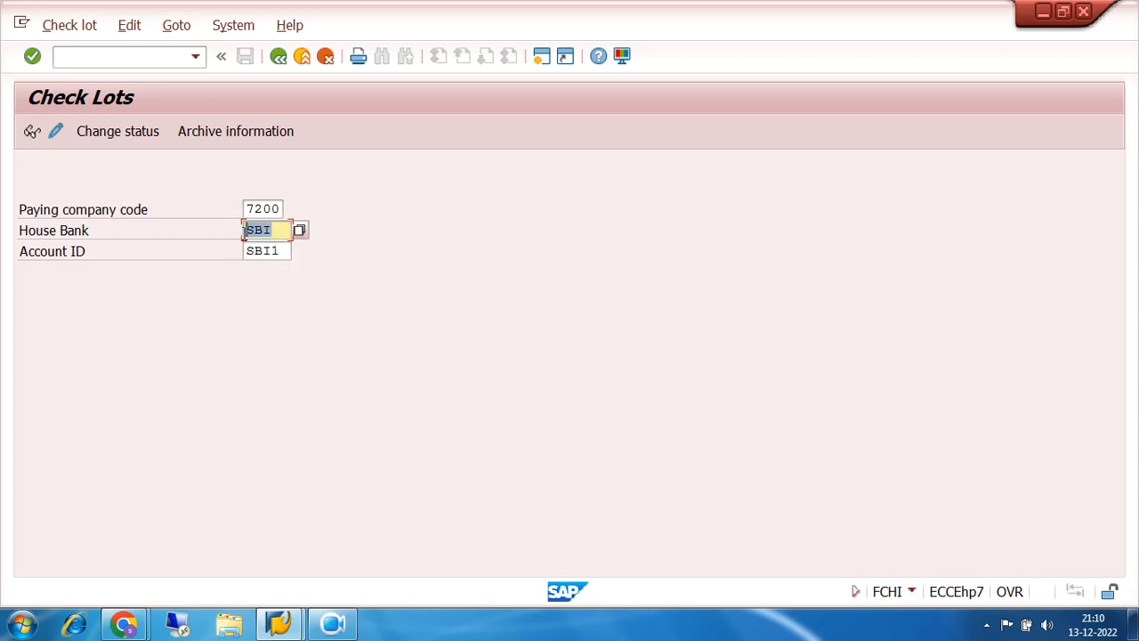
pyautogui.moveTo(284, 251); pyautogui.dragTo(236, 254)
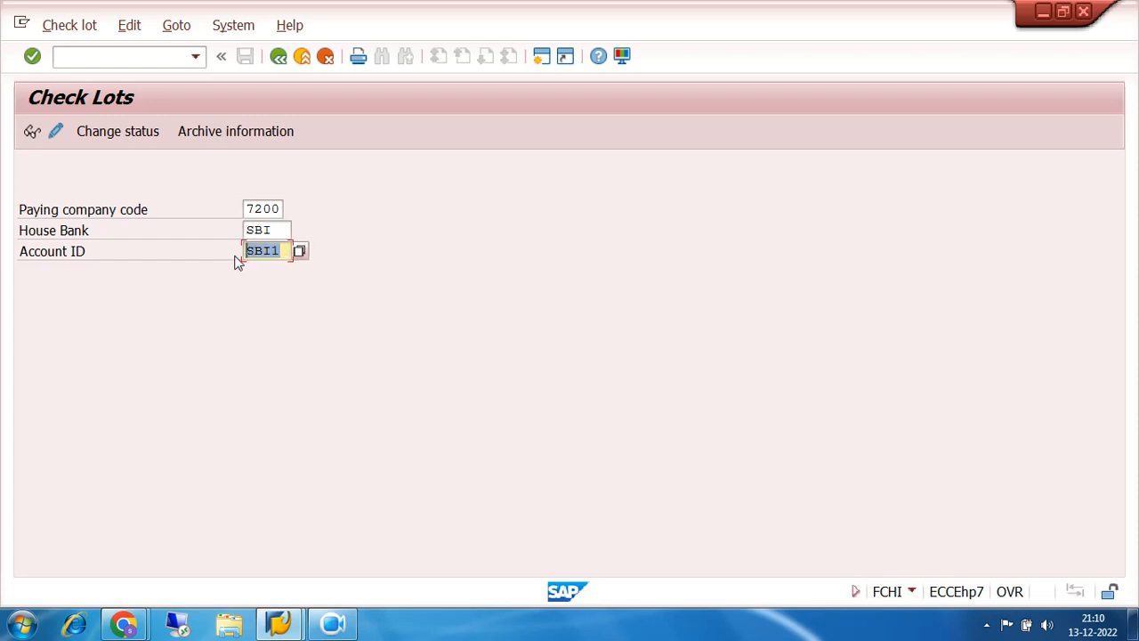
pyautogui.click(51, 139)
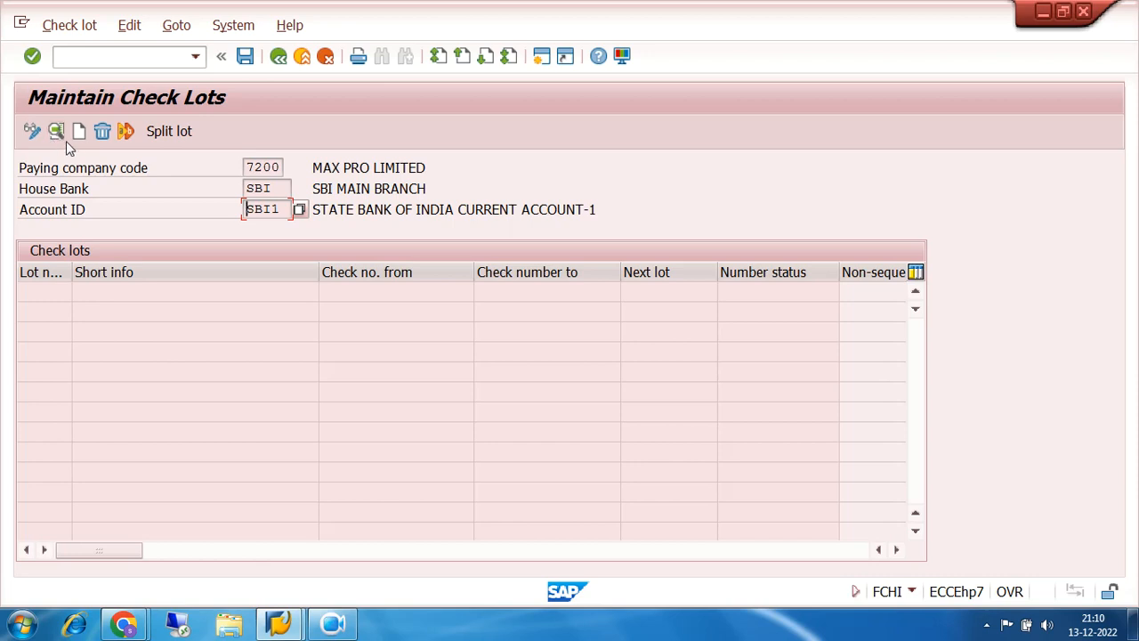
# - Create check lot number 1 covering check numbers 20001 to 20020
pyautogui.click(83, 133)
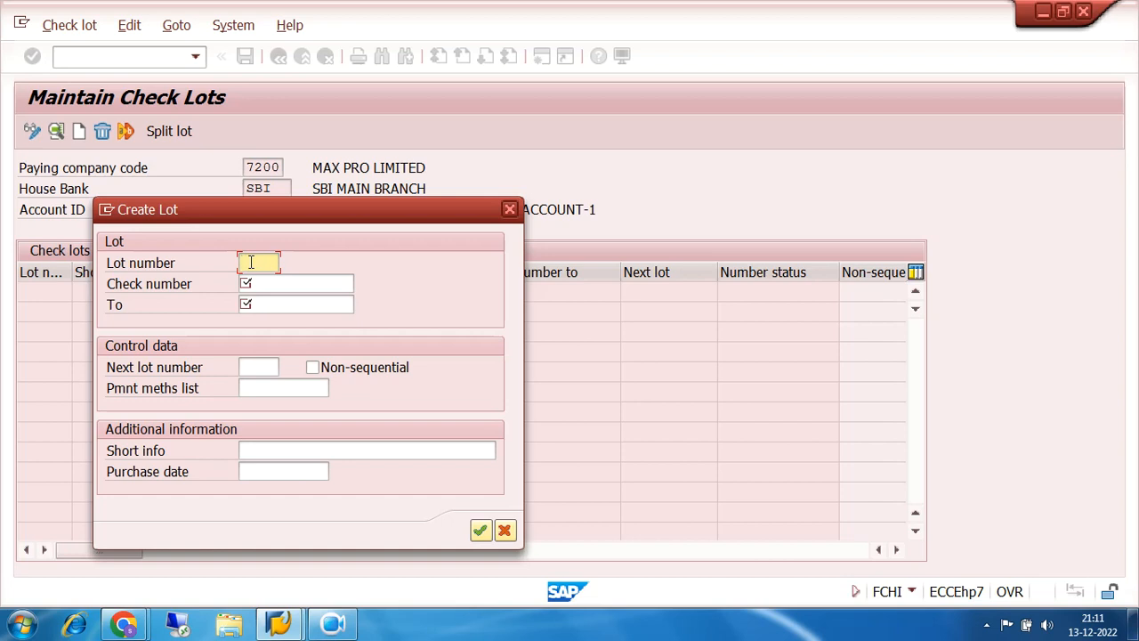
pyautogui.write('1111')
pyautogui.press('BackSpace')
pyautogui.press('BackSpace')
pyautogui.press('BackSpace')
pyautogui.click(300, 282)
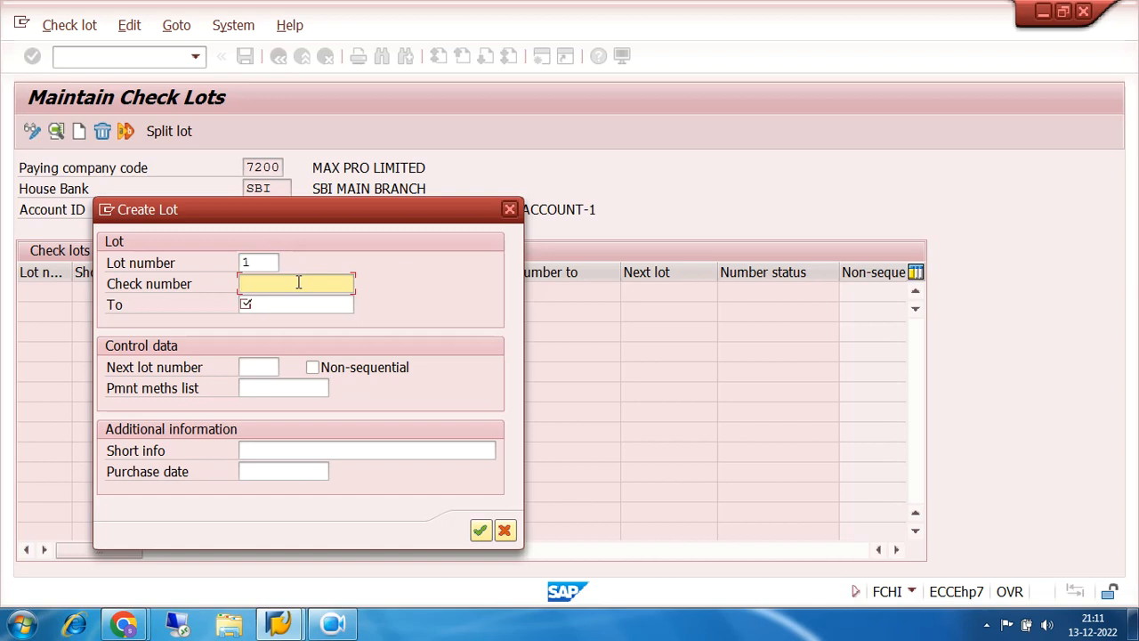
pyautogui.write('20000')
pyautogui.press('BackSpace')
pyautogui.write('1')
pyautogui.click(294, 305)
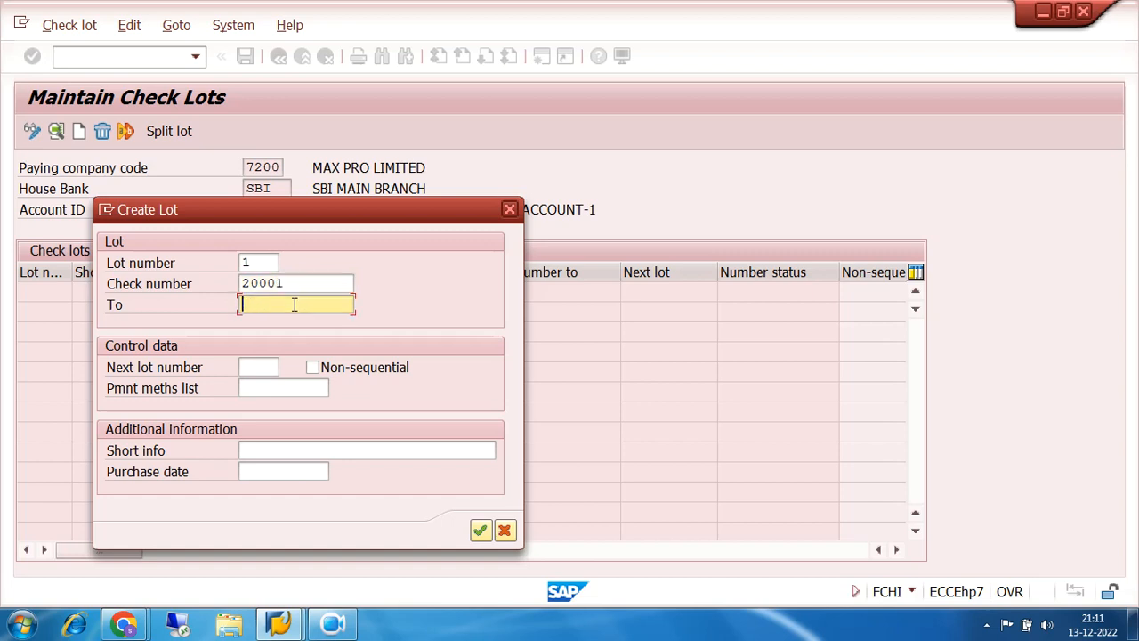
pyautogui.write('20020')
# - Admit the waiting participant in Google Meet and return to SAP's Create Lot dialog
pyautogui.moveTo(125, 624)
pyautogui.click(122, 550)
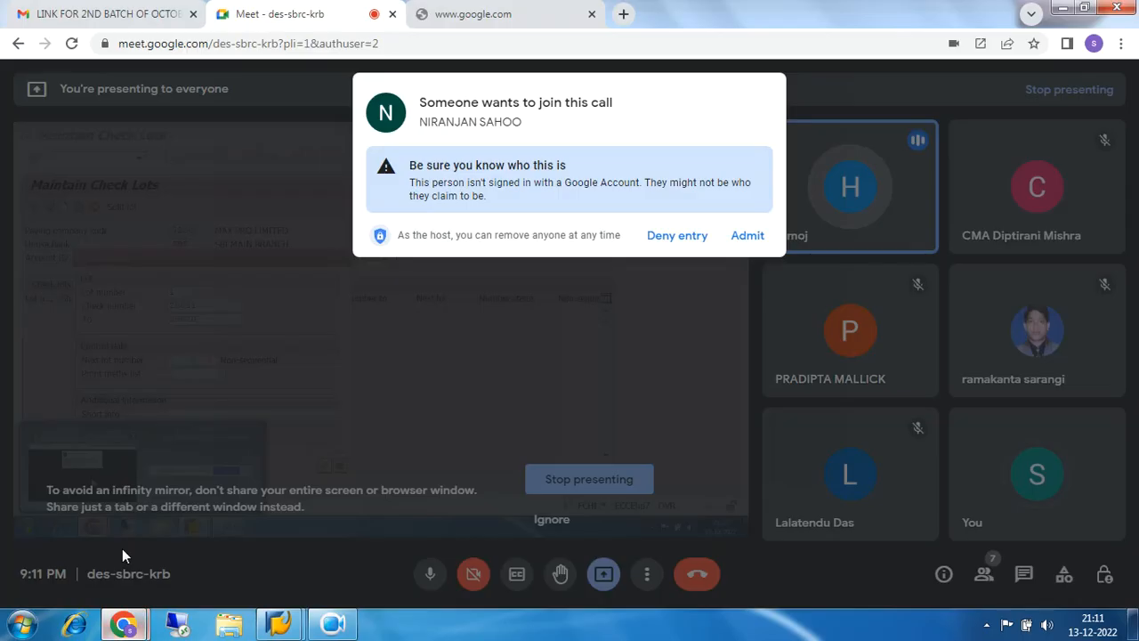
pyautogui.click(749, 236)
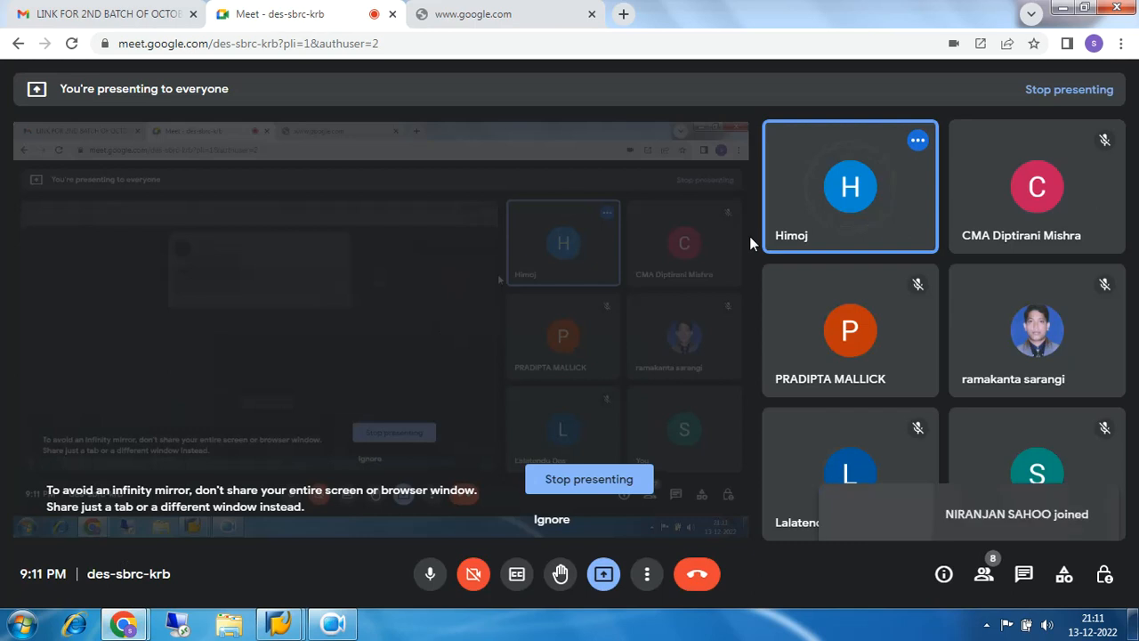
pyautogui.moveTo(281, 621)
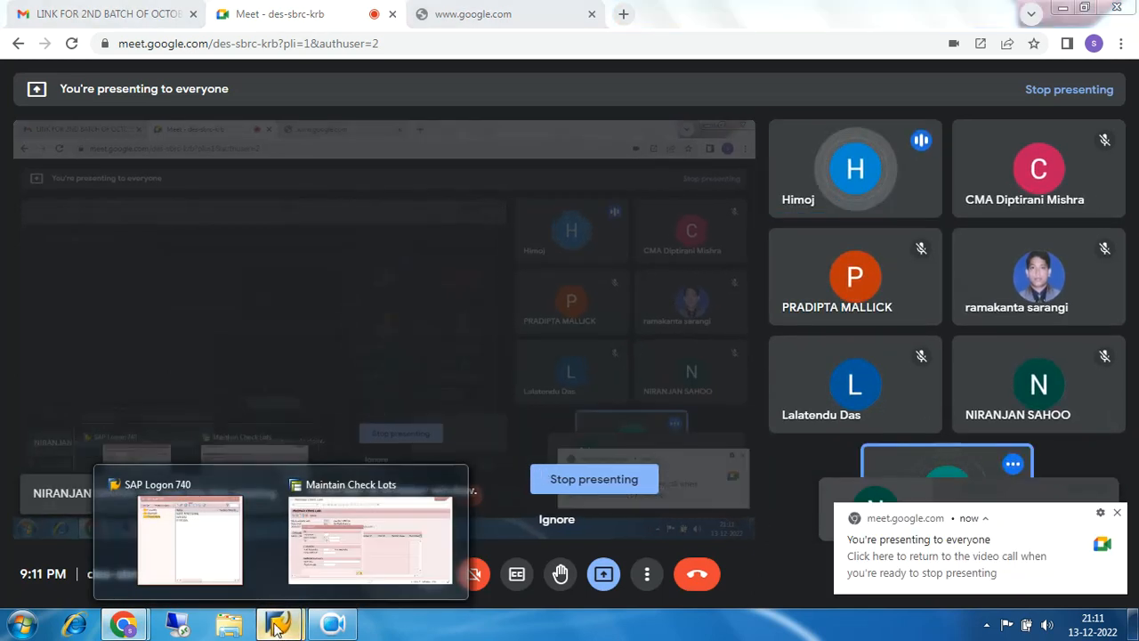
pyautogui.click(334, 542)
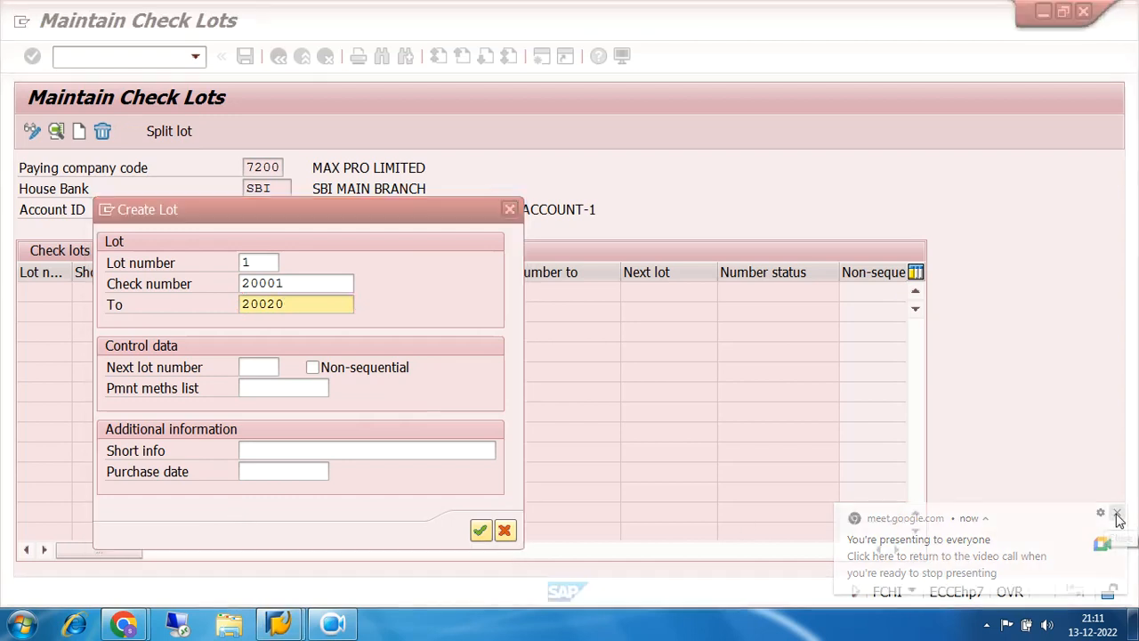
pyautogui.click(1118, 516)
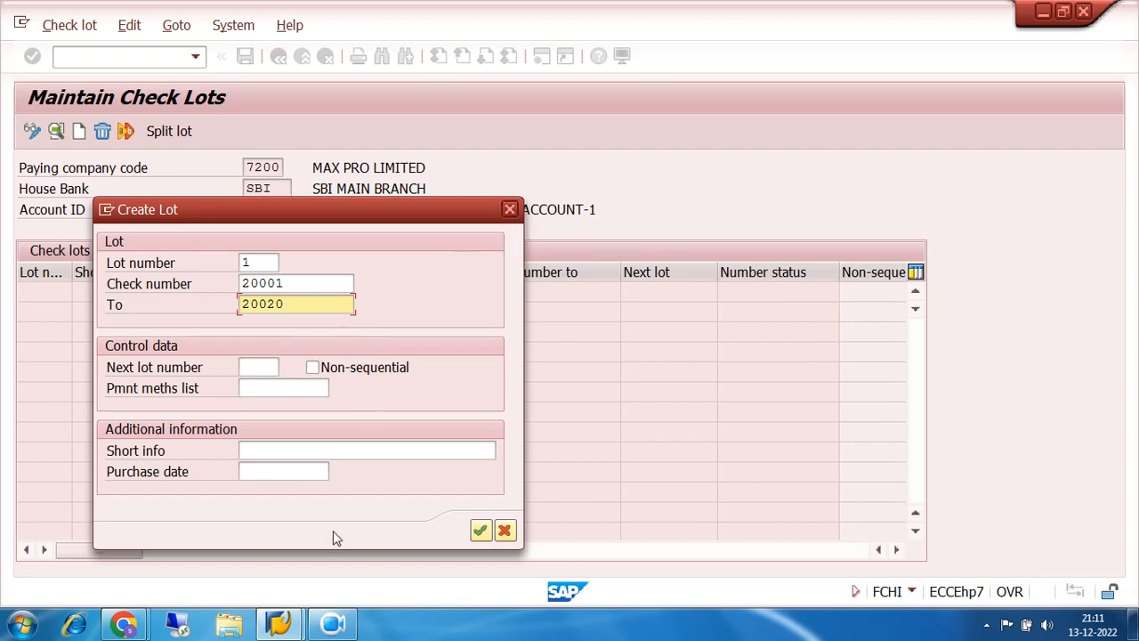
pyautogui.click(333, 625)
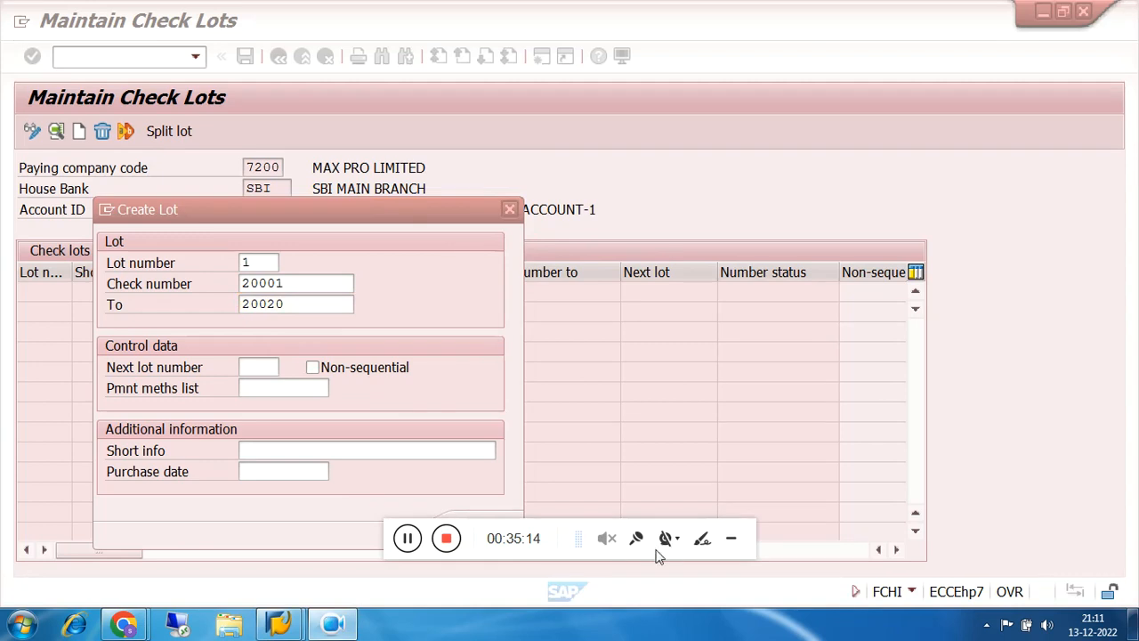
pyautogui.click(731, 545)
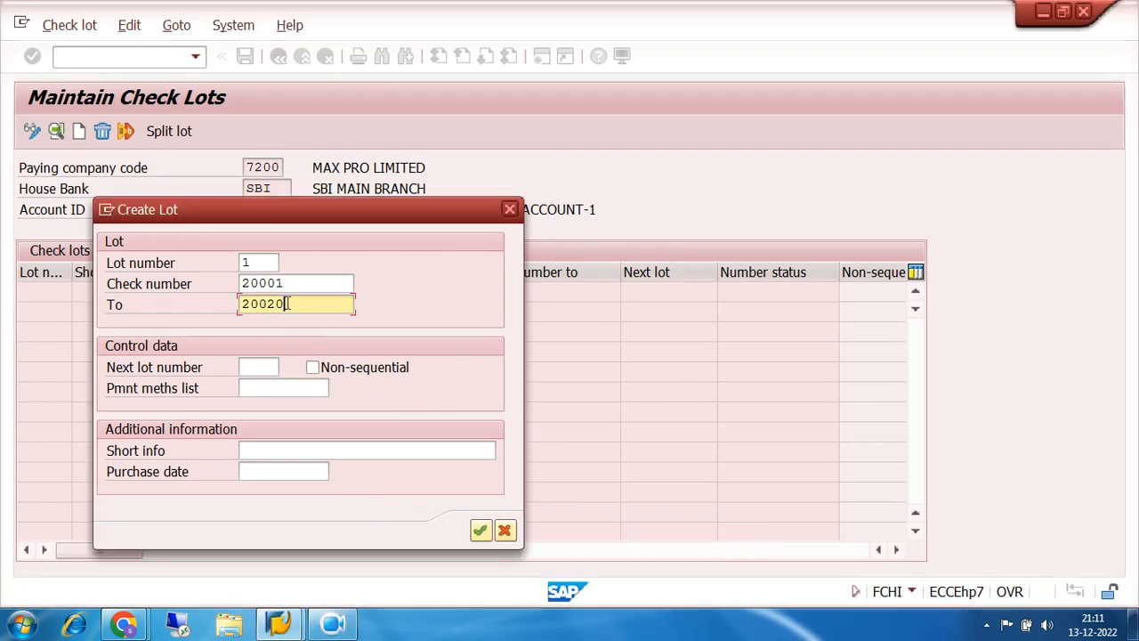
pyautogui.moveTo(302, 282); pyautogui.dragTo(223, 309)
pyautogui.moveTo(286, 285); pyautogui.dragTo(238, 308)
pyautogui.click(300, 285)
pyautogui.click(309, 304)
pyautogui.click(288, 283)
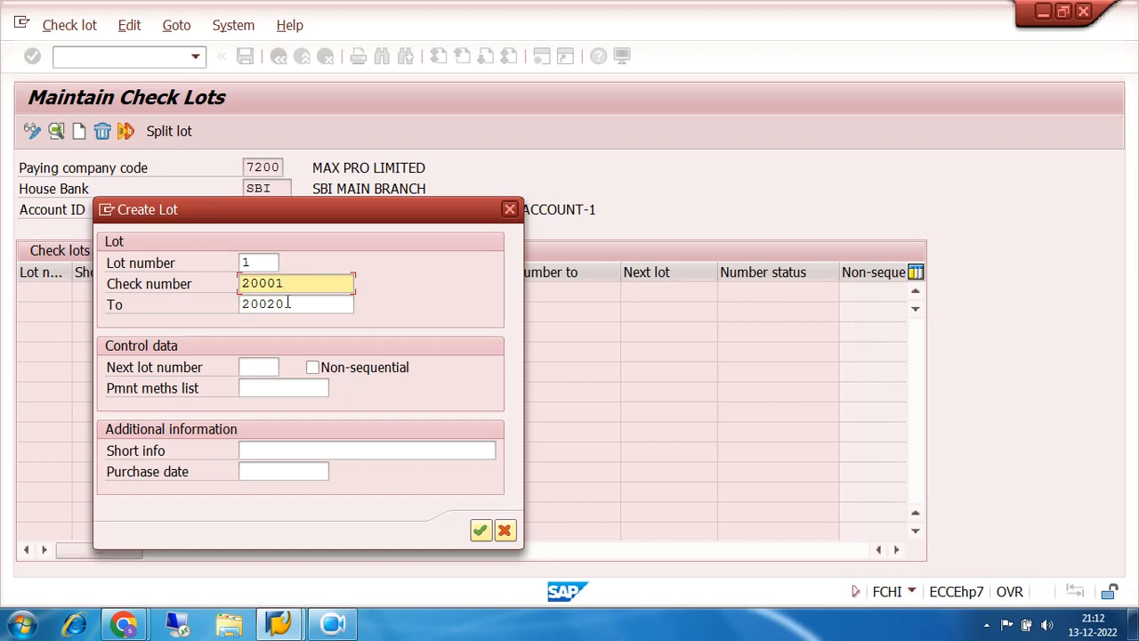
pyautogui.moveTo(284, 283); pyautogui.dragTo(230, 315)
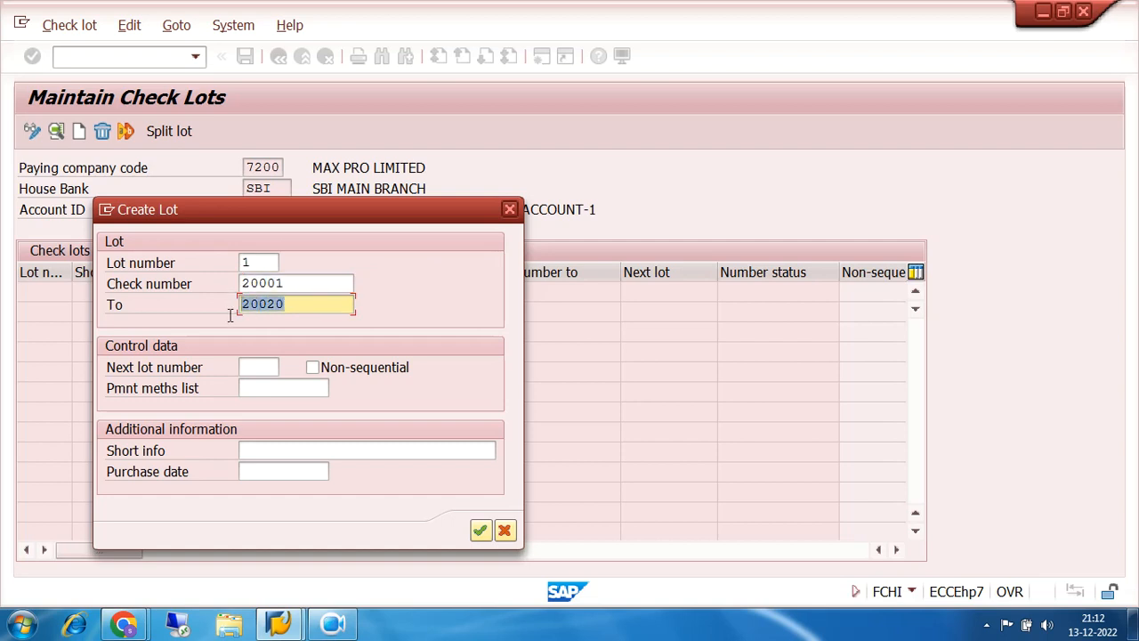
pyautogui.moveTo(298, 283); pyautogui.dragTo(230, 312)
pyautogui.moveTo(291, 283); pyautogui.dragTo(234, 287)
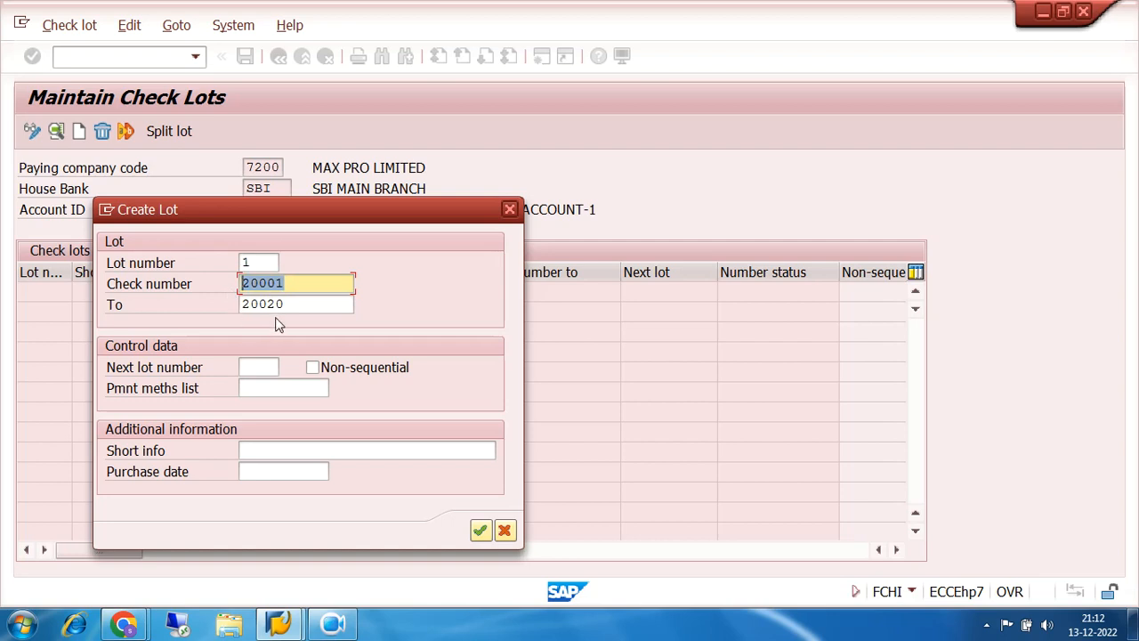
pyautogui.moveTo(285, 283); pyautogui.dragTo(231, 286)
pyautogui.moveTo(292, 284); pyautogui.dragTo(240, 283)
pyautogui.click(295, 283)
pyautogui.click(295, 305)
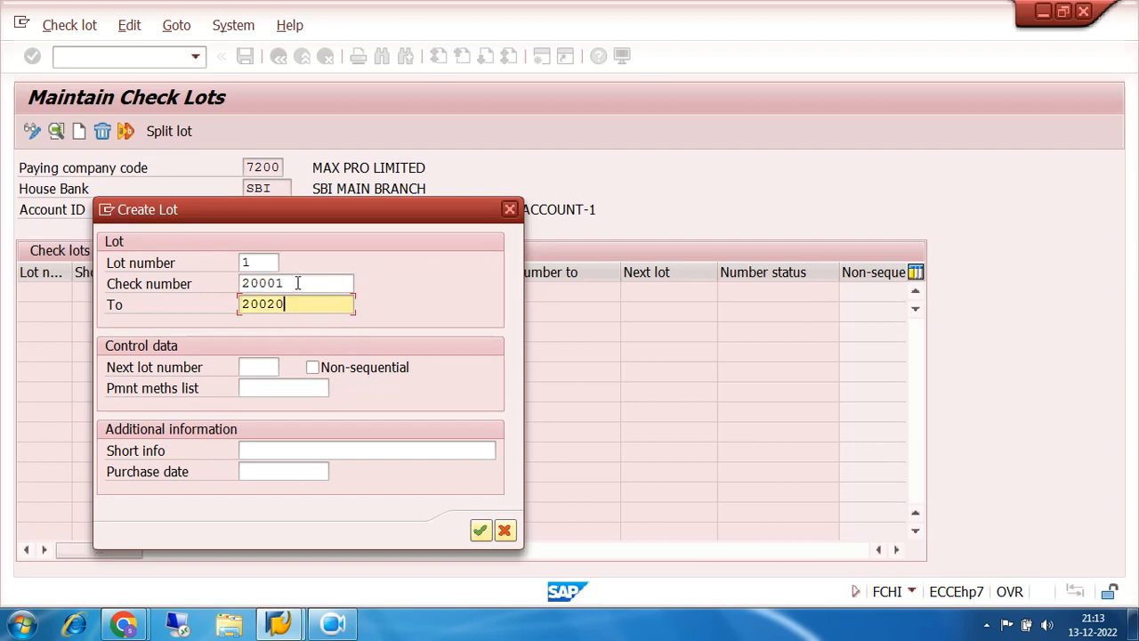
pyautogui.click(297, 283)
pyautogui.click(290, 304)
pyautogui.click(303, 281)
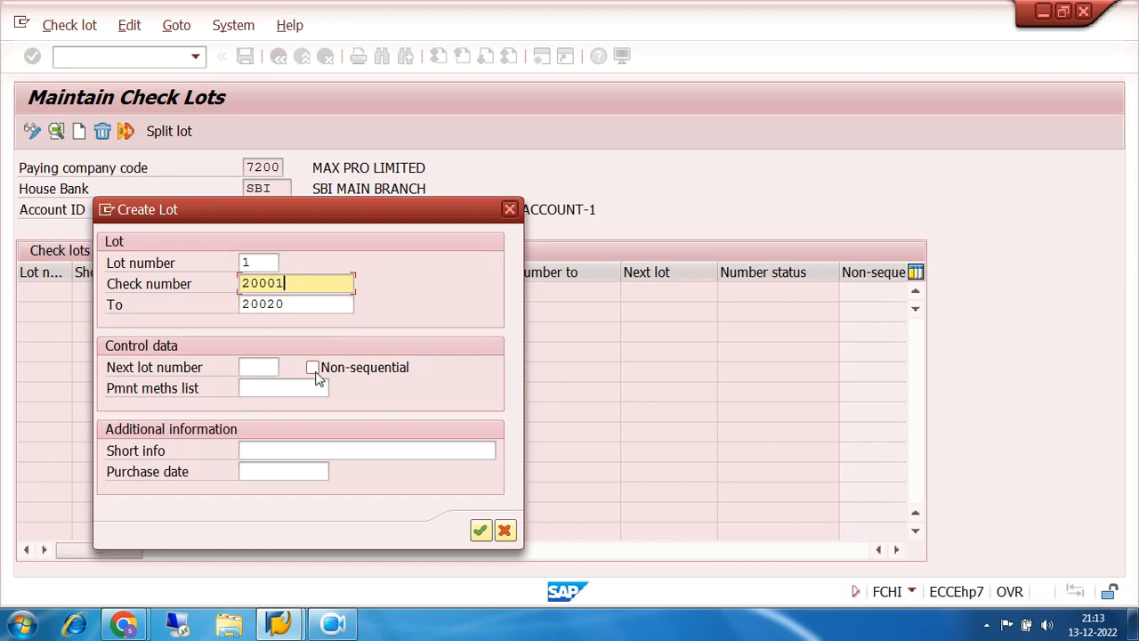
pyautogui.click(125, 626)
pyautogui.click(93, 537)
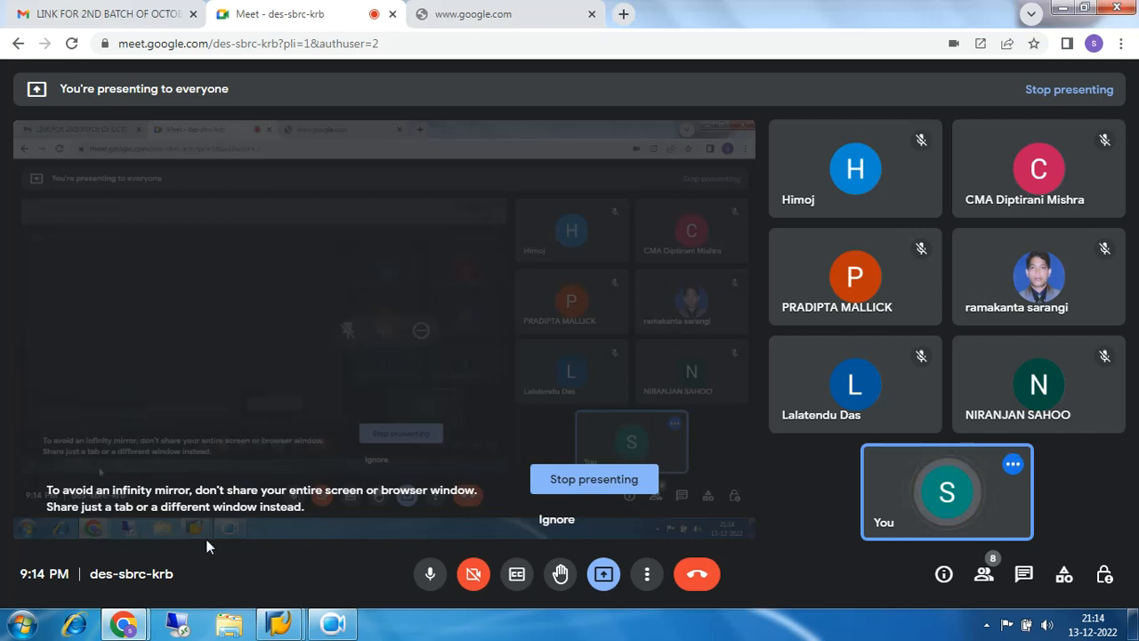
pyautogui.click(278, 627)
pyautogui.click(348, 562)
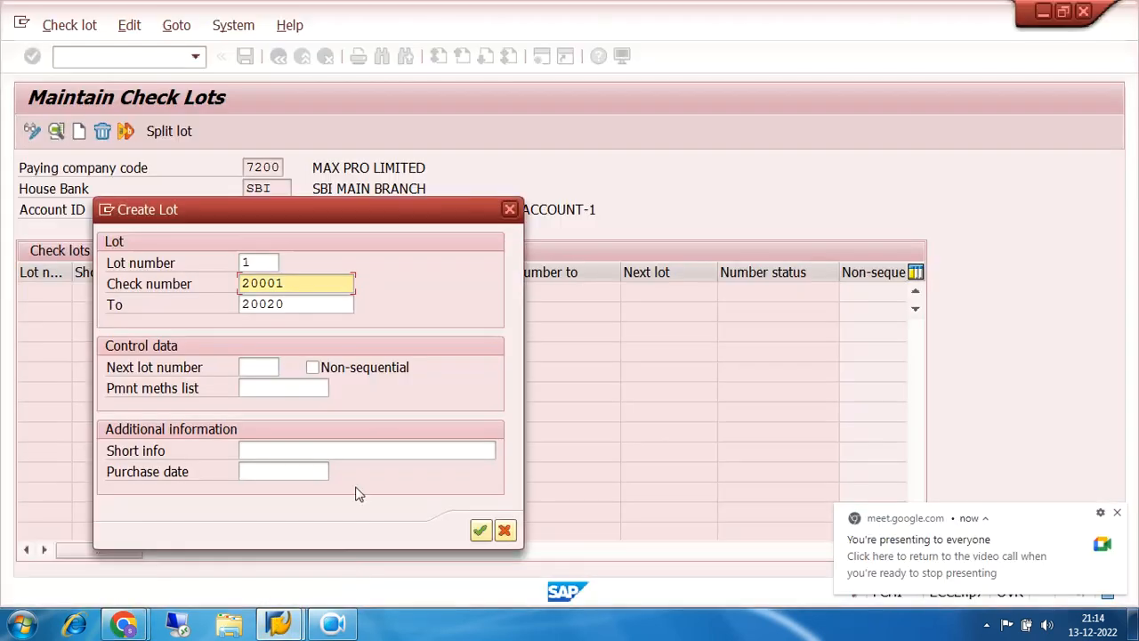
pyautogui.click(1118, 514)
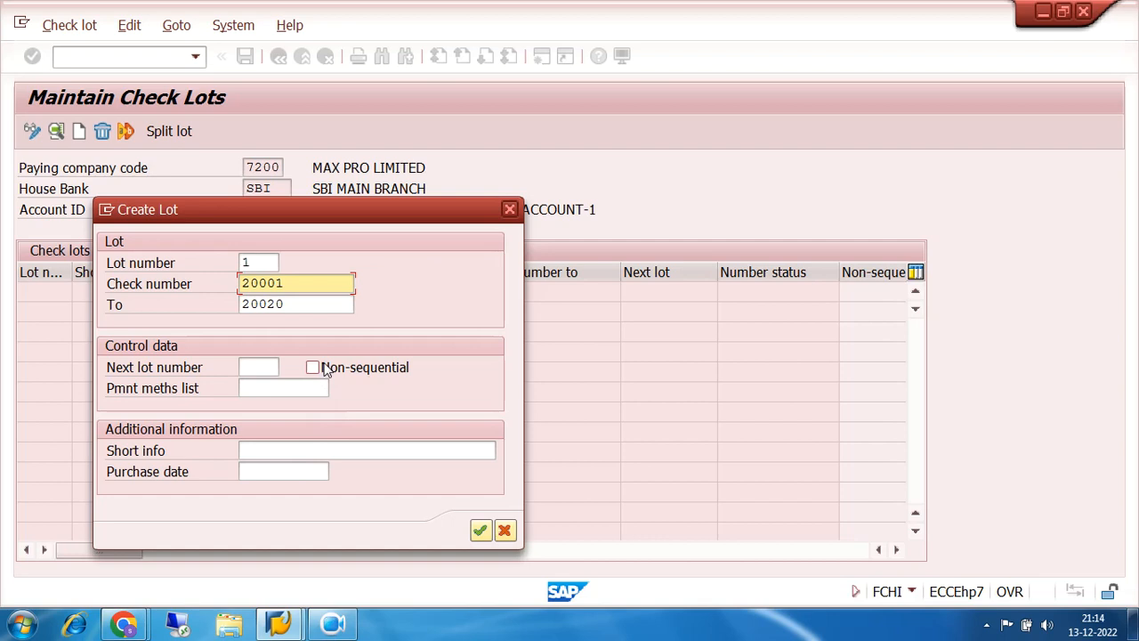
# - Enter short info 'SBI MAIN BR CHEQUE' and purchase date 01.12.2022, then confirm lot 1
pyautogui.click(278, 450)
pyautogui.write('sb')
pyautogui.press('BackSpace')
pyautogui.press('BackSpace')
pyautogui.press('BackSpace')
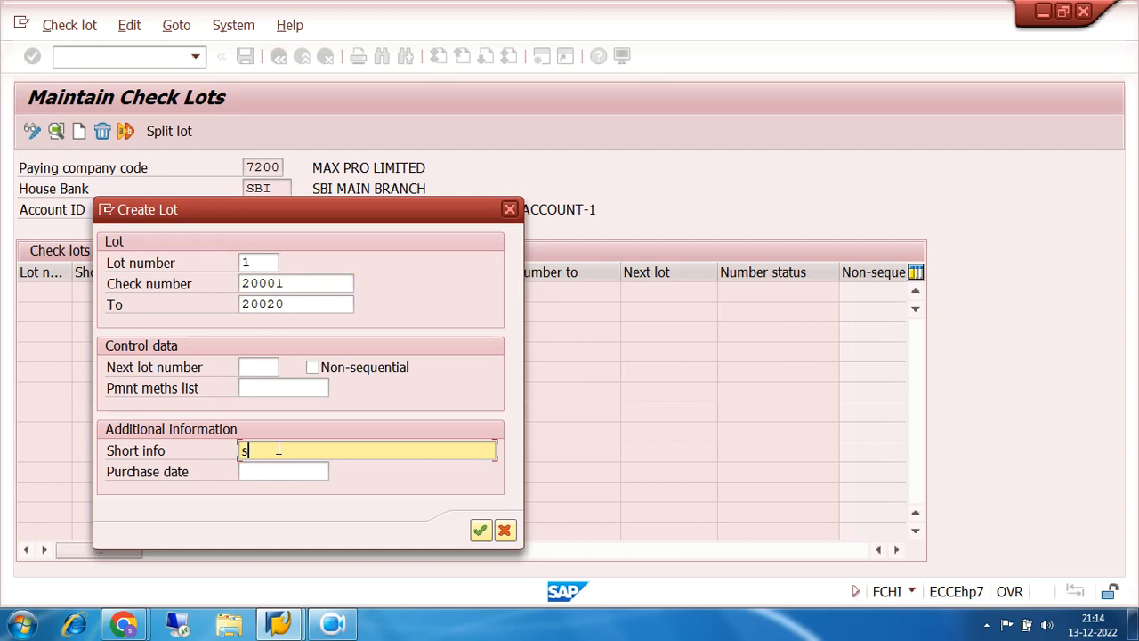
pyautogui.write('SBI MAIN BR CHEQUE')
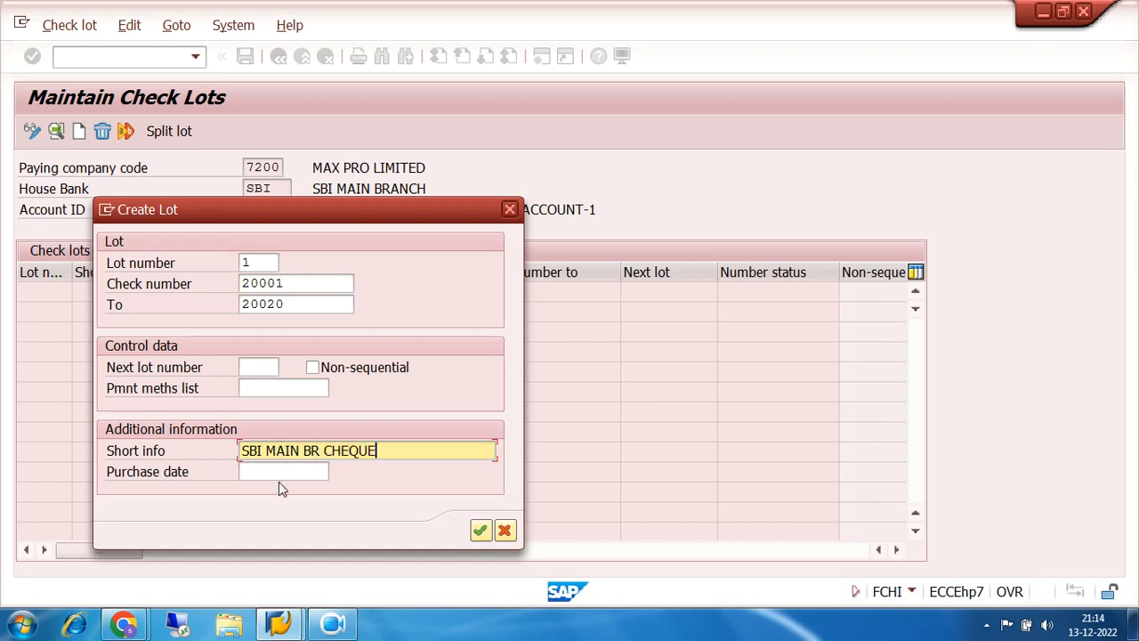
pyautogui.click(286, 471)
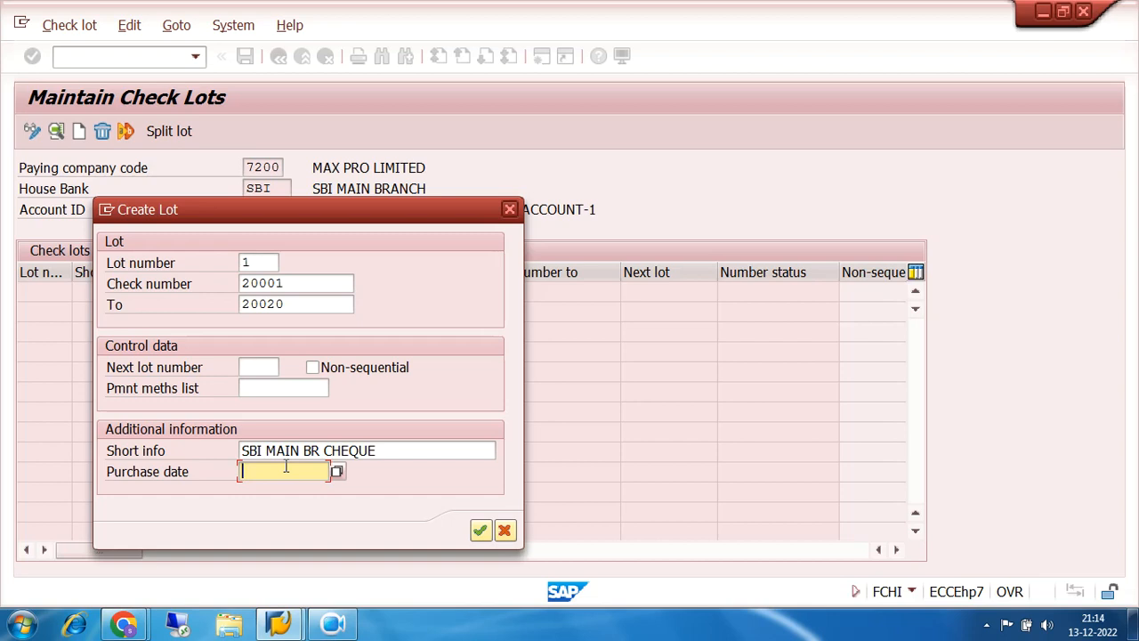
pyautogui.write('01.12.2022')
pyautogui.click(489, 534)
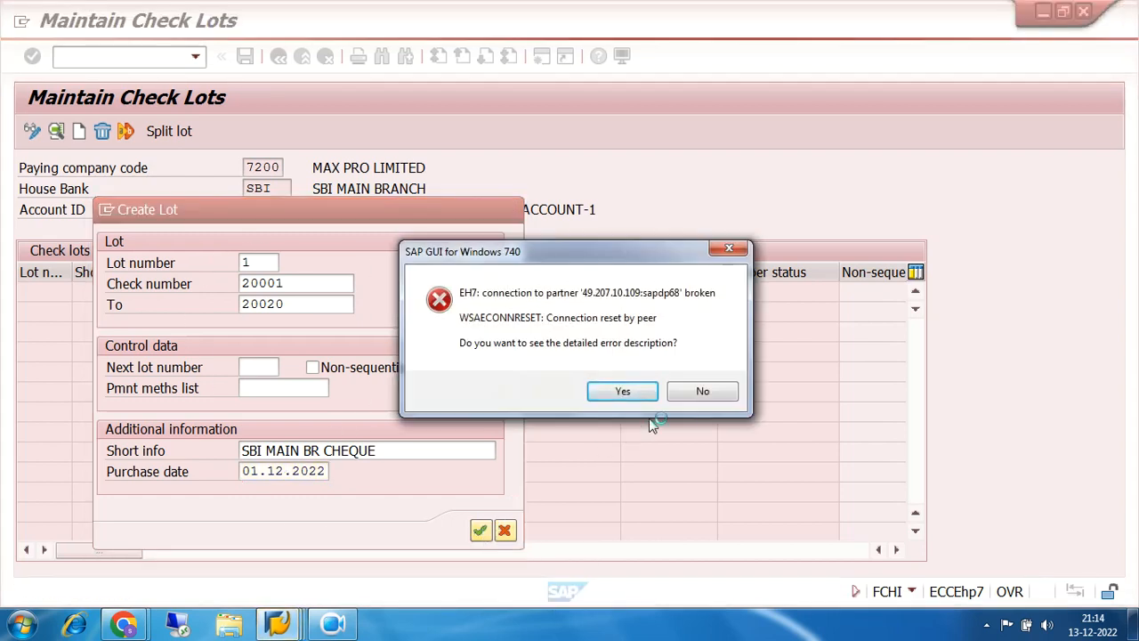
# - Dismiss the connection error and reopen the ECC FUNCTIONAL system from SAP Logon 740
pyautogui.click(702, 391)
pyautogui.click(267, 630)
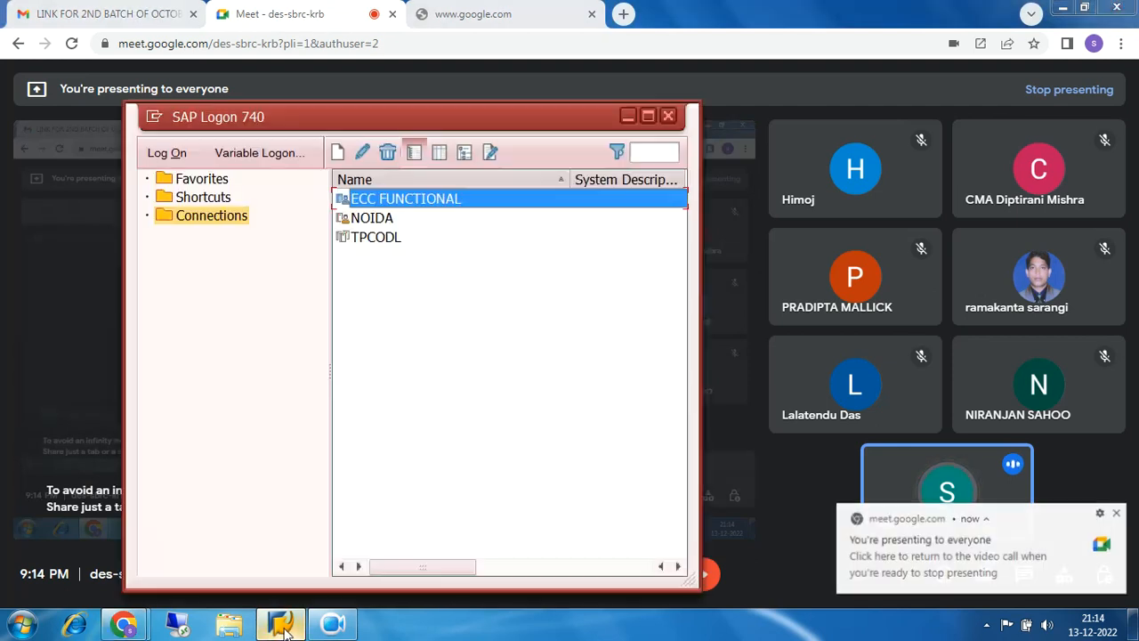
pyautogui.doubleClick(401, 198)
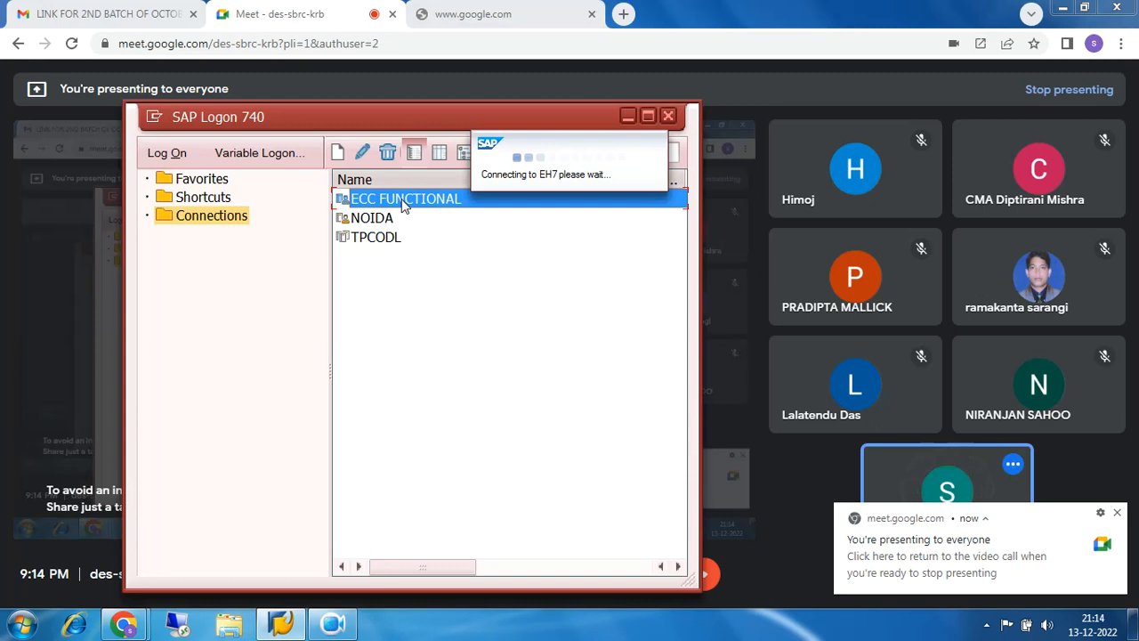
pyautogui.click(1117, 513)
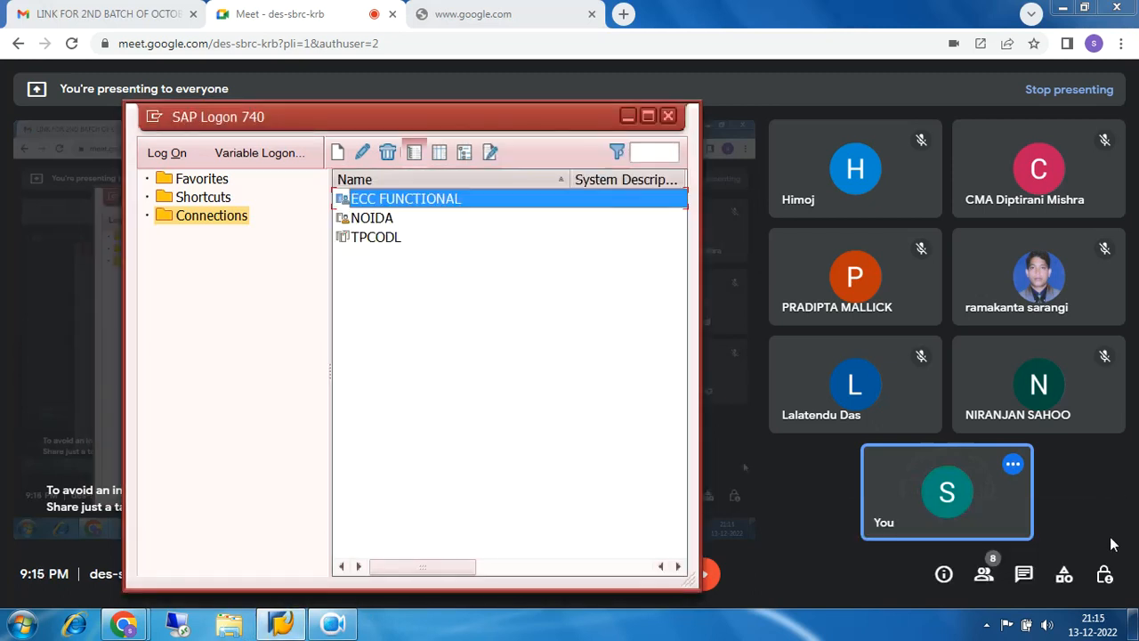
pyautogui.doubleClick(383, 199)
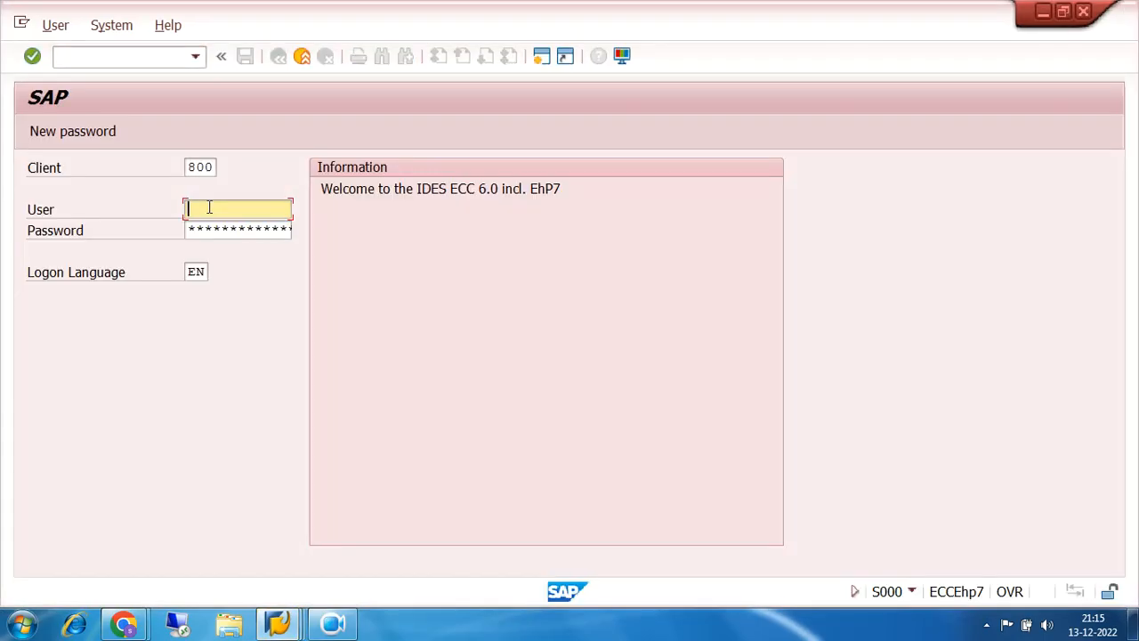
# - Log in to client 800 with the saved user ID and password, continuing this logon
pyautogui.click(209, 207)
pyautogui.click(212, 227)
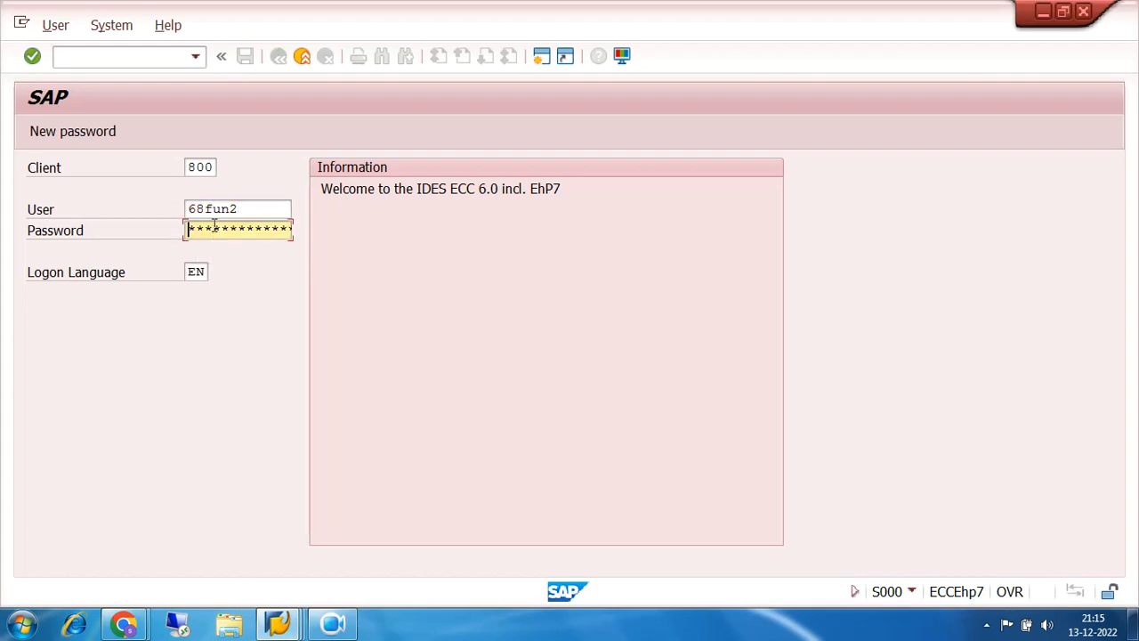
pyautogui.write('**********')
pyautogui.press('Return')
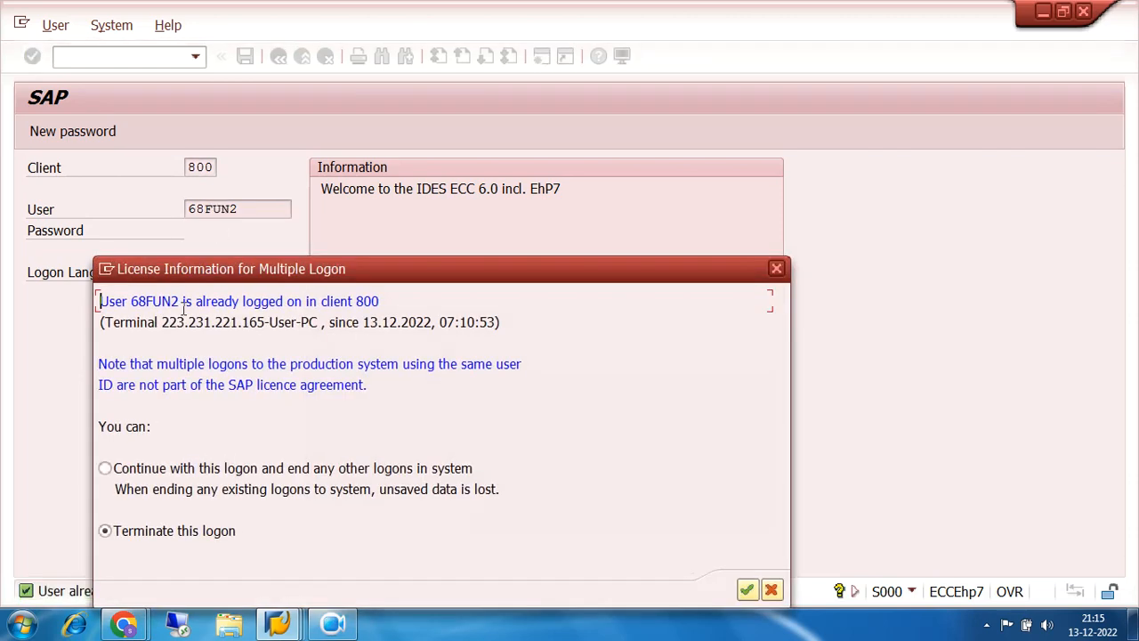
pyautogui.click(105, 468)
pyautogui.click(748, 590)
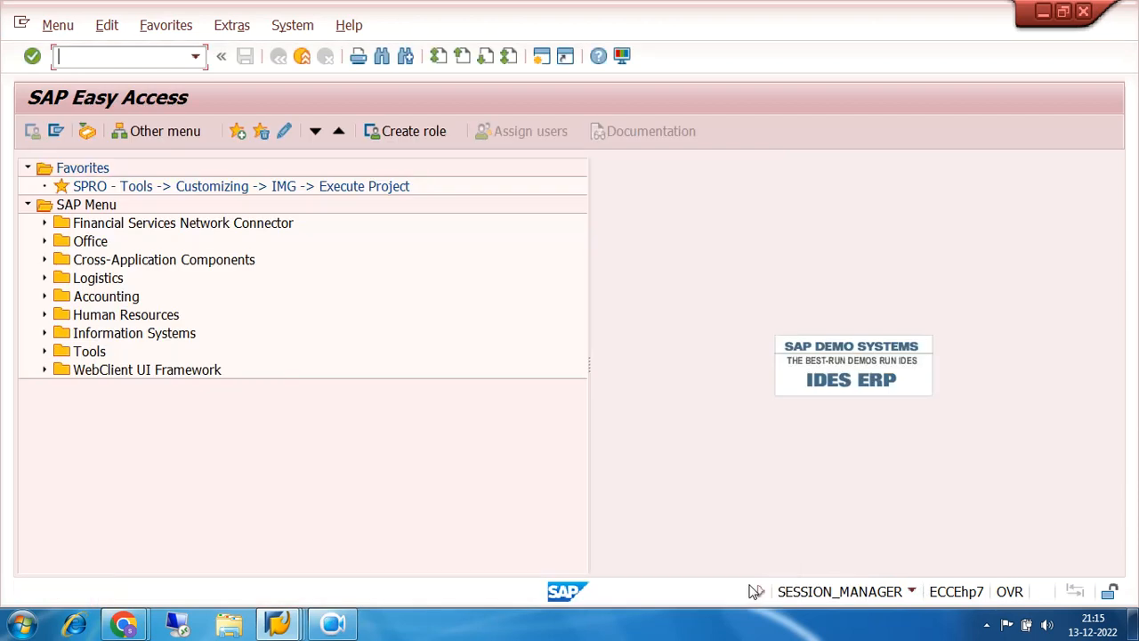
# - Close the stray logon window and open the F110 payments transaction from Accounts Payable
pyautogui.moveTo(279, 624)
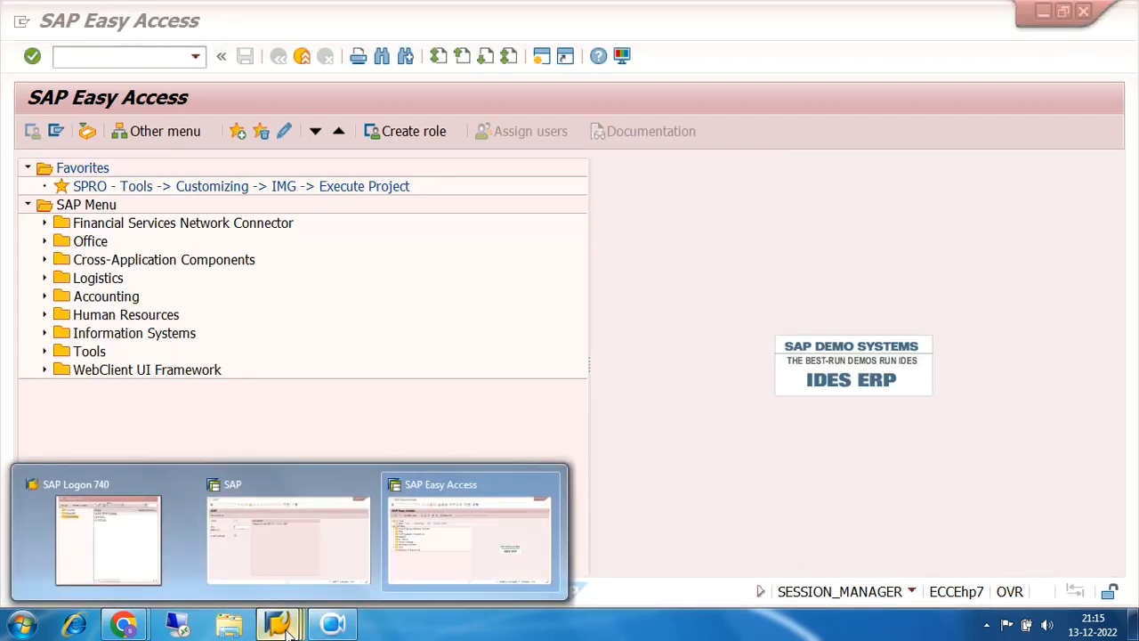
pyautogui.click(302, 527)
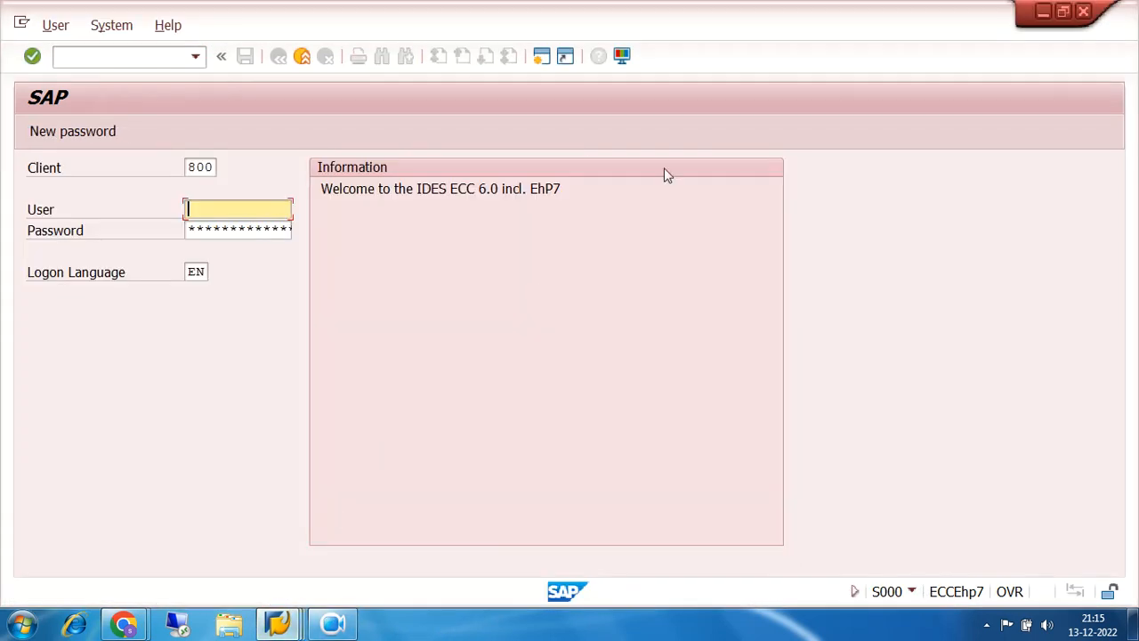
pyautogui.click(1084, 18)
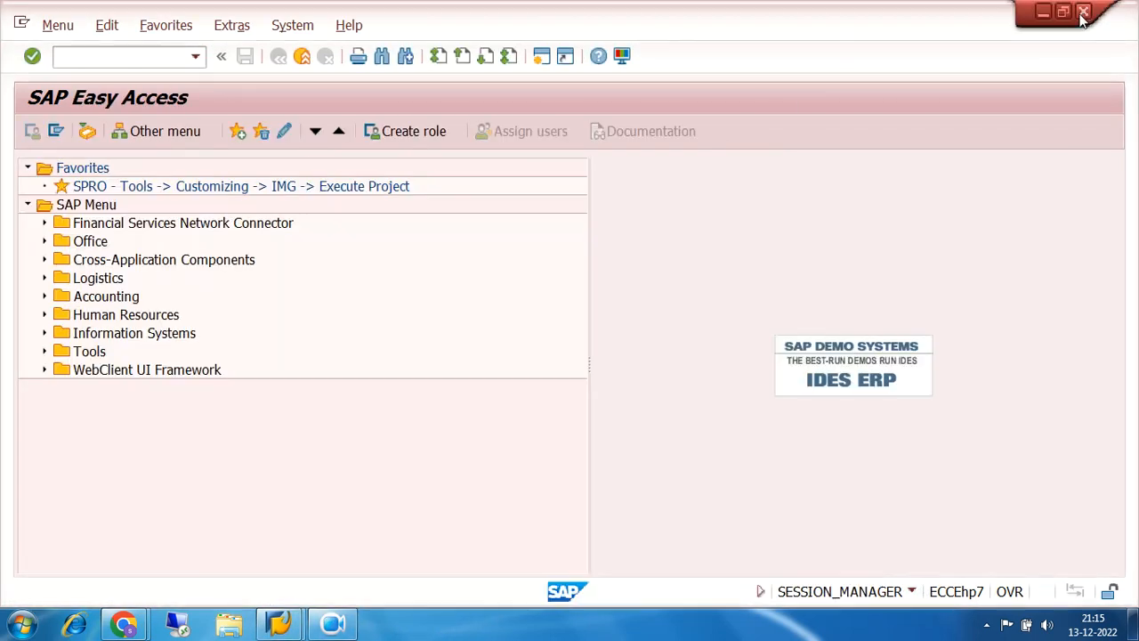
pyautogui.click(43, 297)
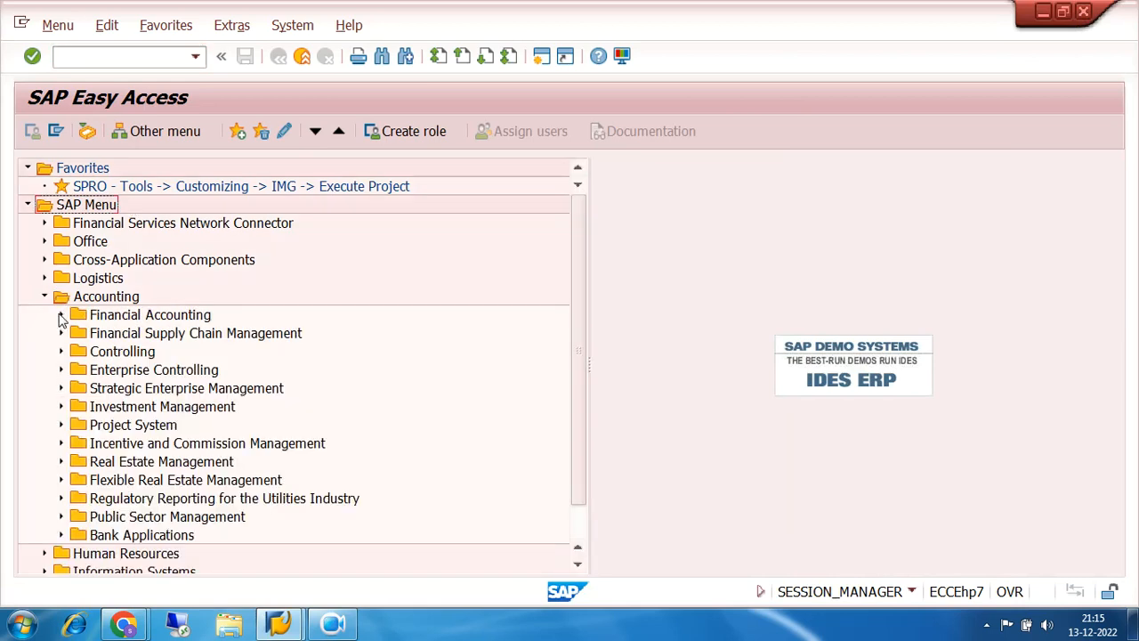
pyautogui.click(60, 315)
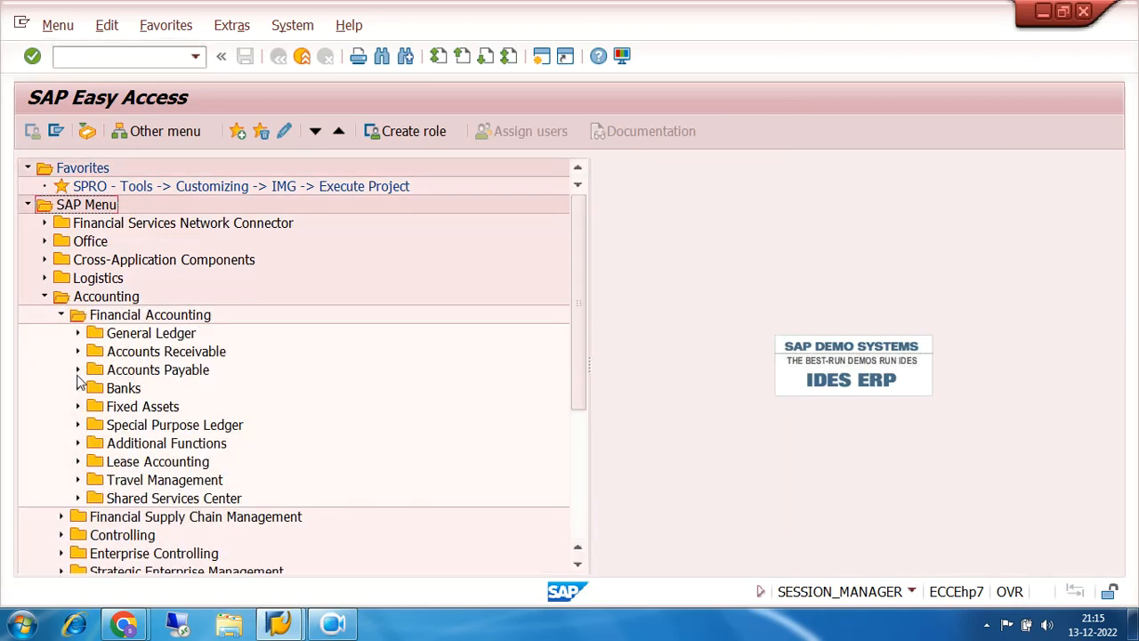
pyautogui.click(77, 369)
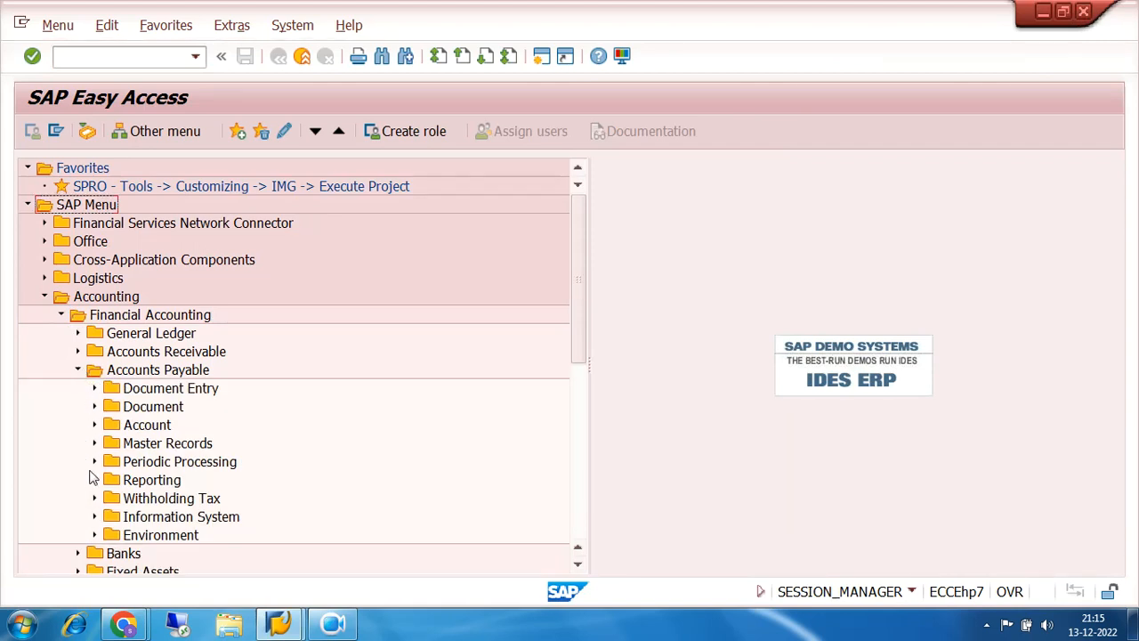
pyautogui.click(94, 461)
pyautogui.click(153, 375)
pyautogui.doubleClick(153, 375)
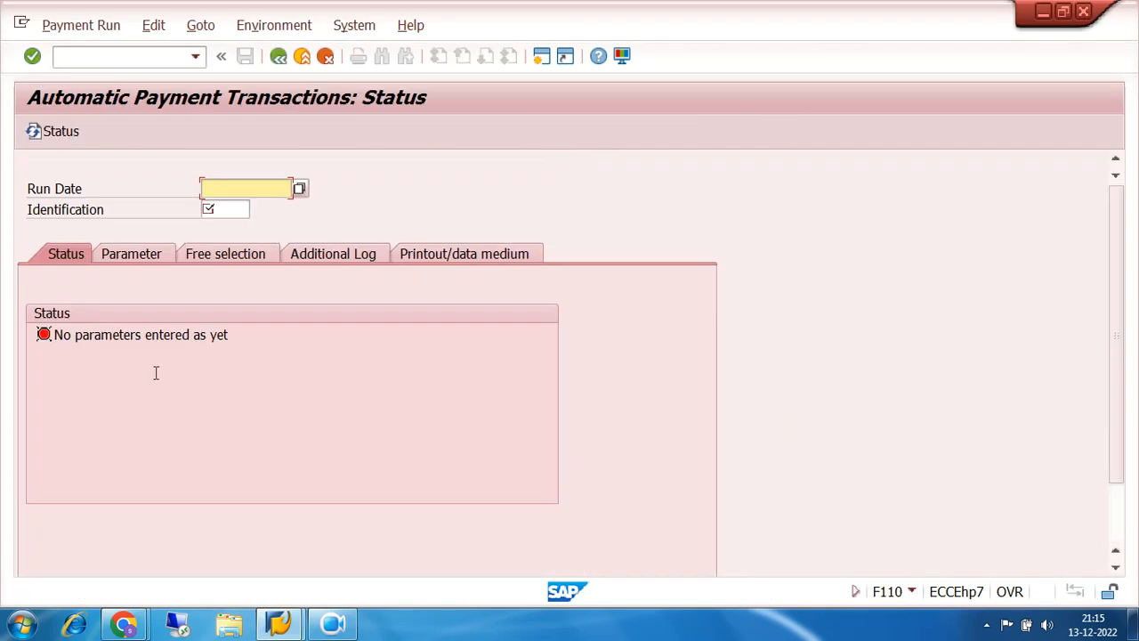
# - Open check number ranges for paying company code 7200, house bank SBI, account ID SBI1
pyautogui.click(259, 26)
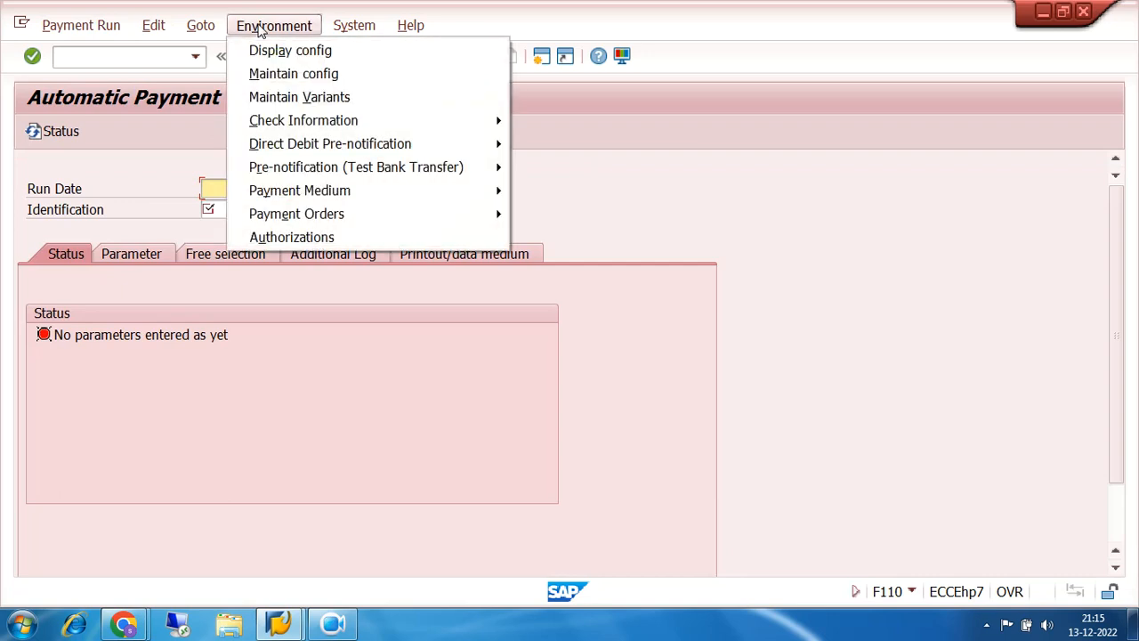
pyautogui.moveTo(482, 121)
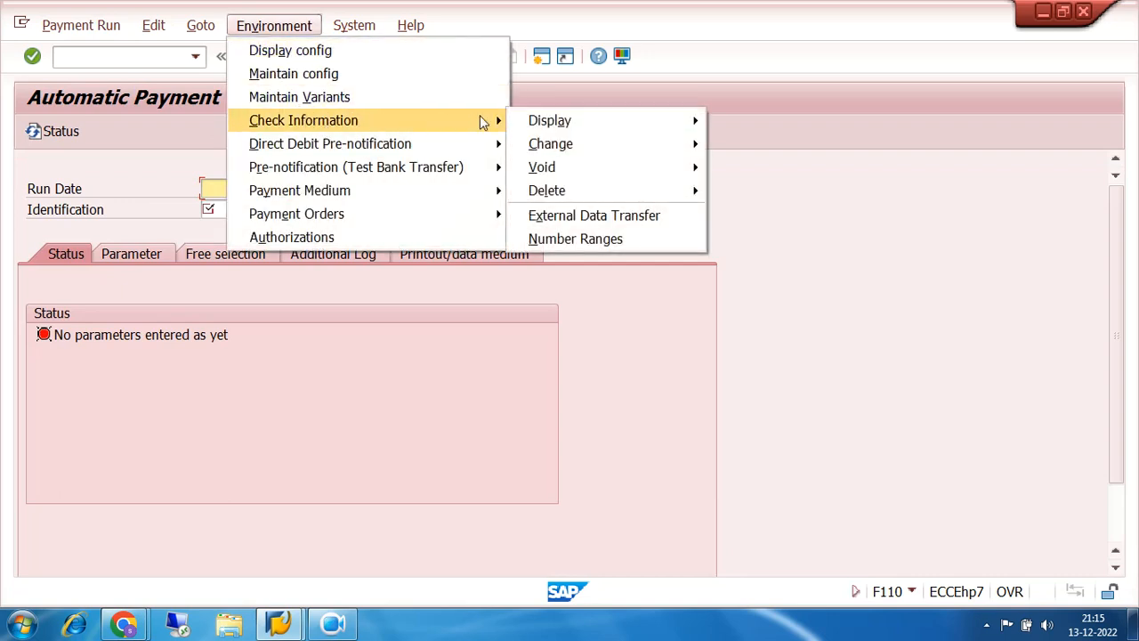
pyautogui.click(655, 239)
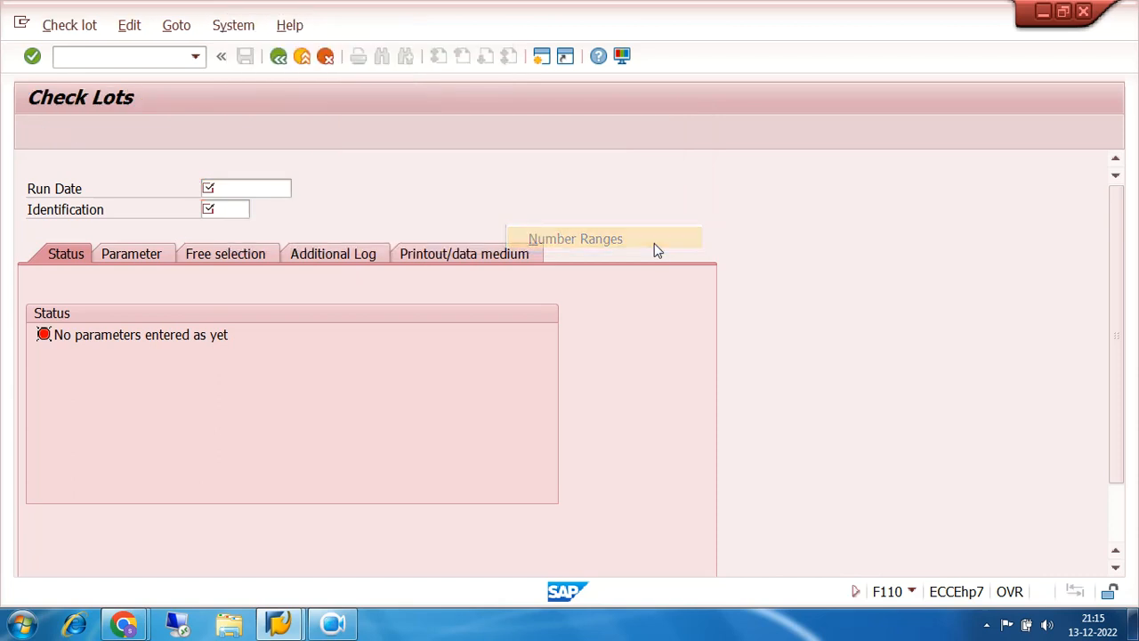
pyautogui.click(287, 227)
pyautogui.click(287, 231)
pyautogui.click(286, 248)
pyautogui.click(281, 250)
pyautogui.click(281, 269)
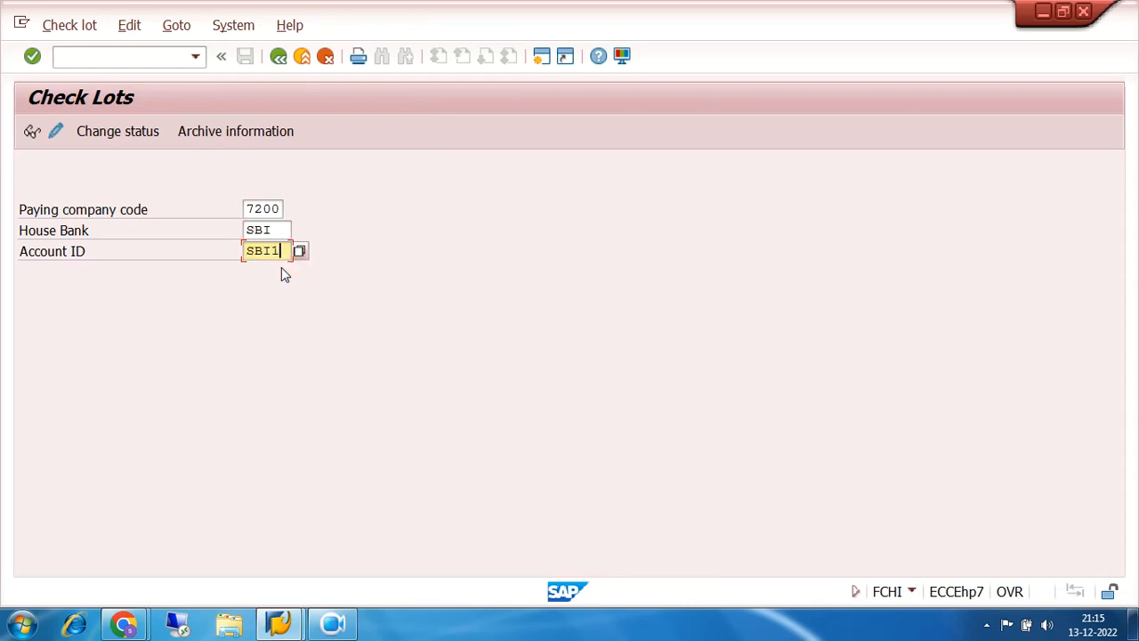
# - Create check lot 1 for cheques 20001–20020, short info SBI MAIN BR CHEQUE, purchased 01.12.2022
pyautogui.click(55, 131)
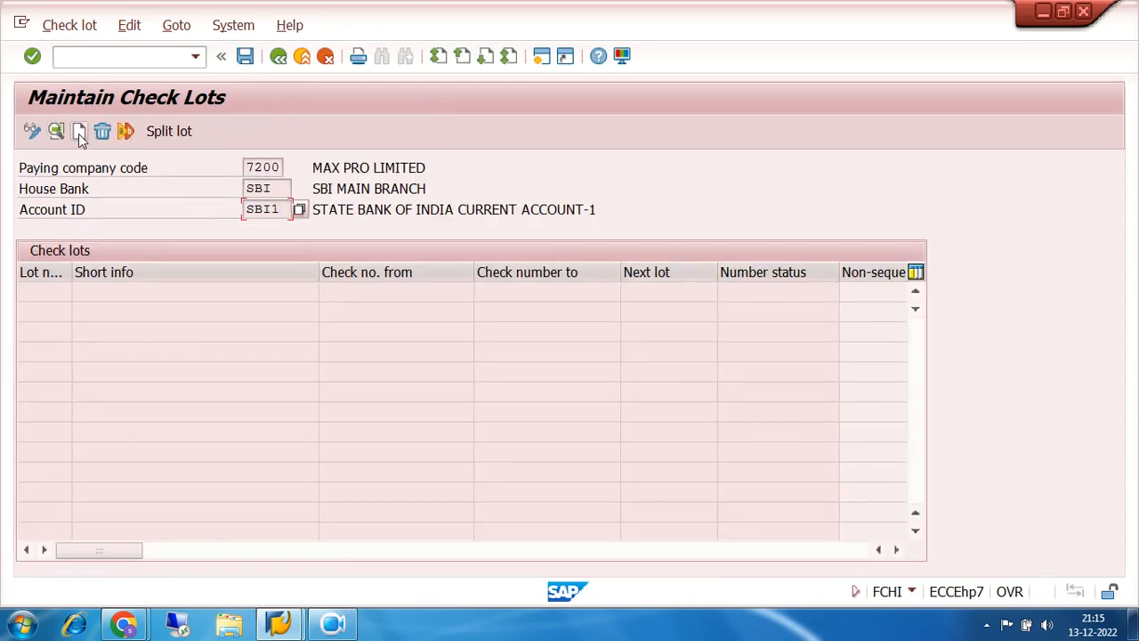
pyautogui.click(78, 131)
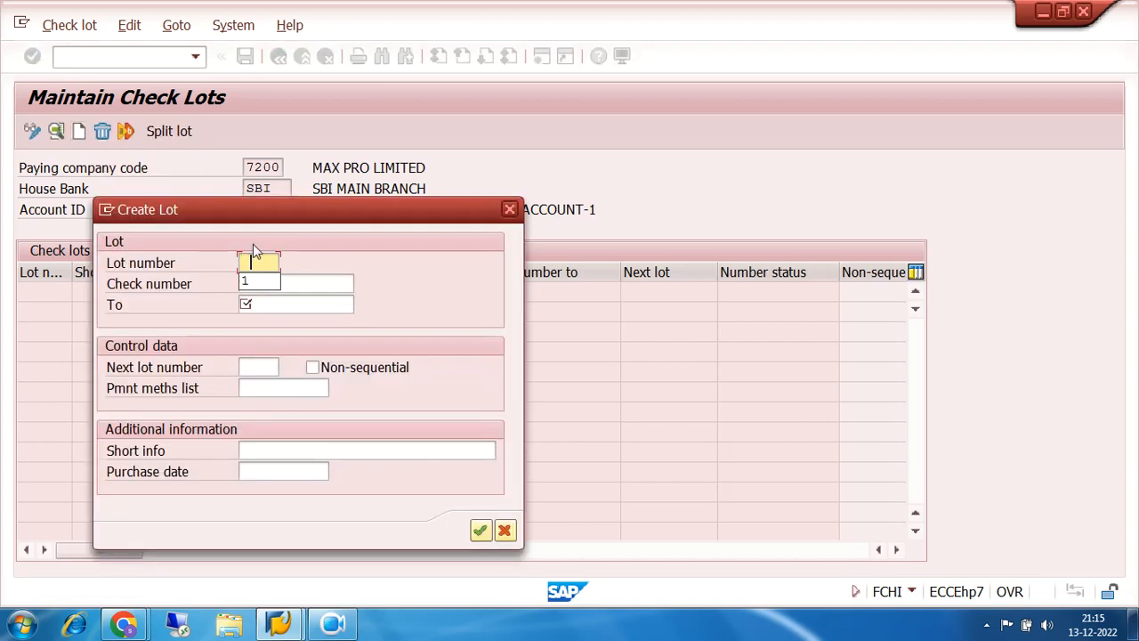
pyautogui.click(264, 282)
pyautogui.click(265, 282)
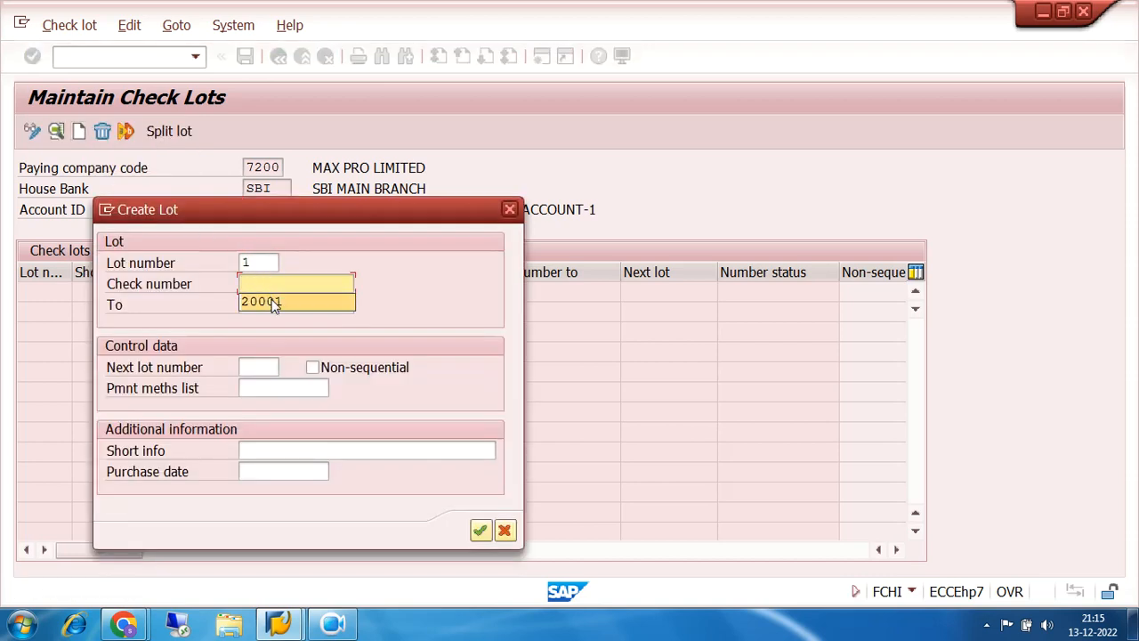
pyautogui.click(272, 302)
pyautogui.click(273, 301)
pyautogui.click(280, 323)
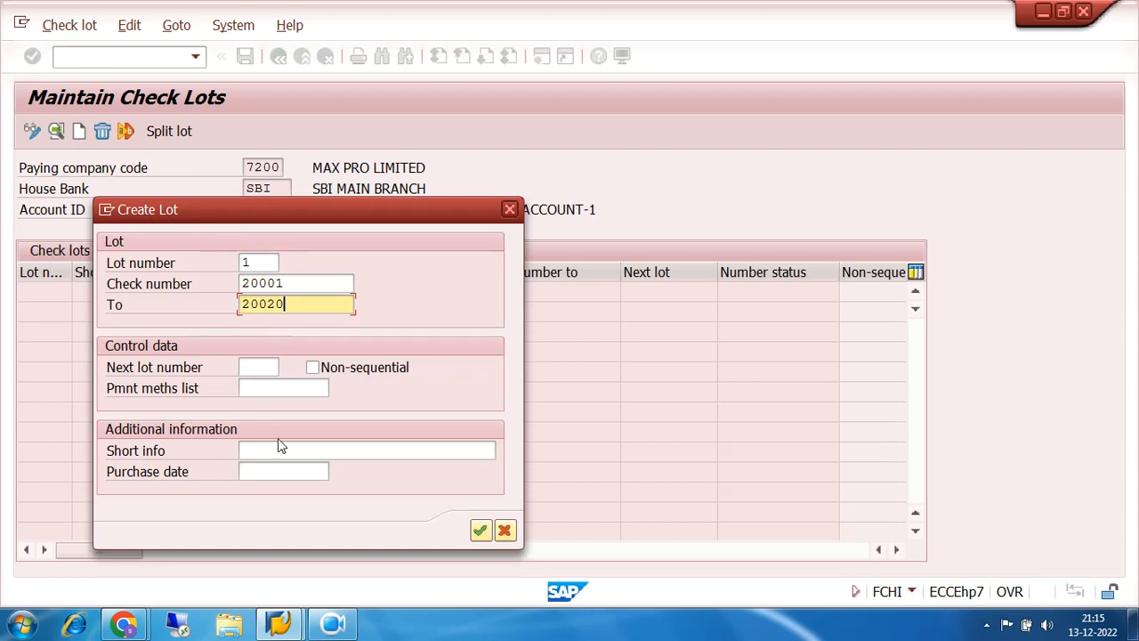
pyautogui.click(279, 450)
pyautogui.click(281, 472)
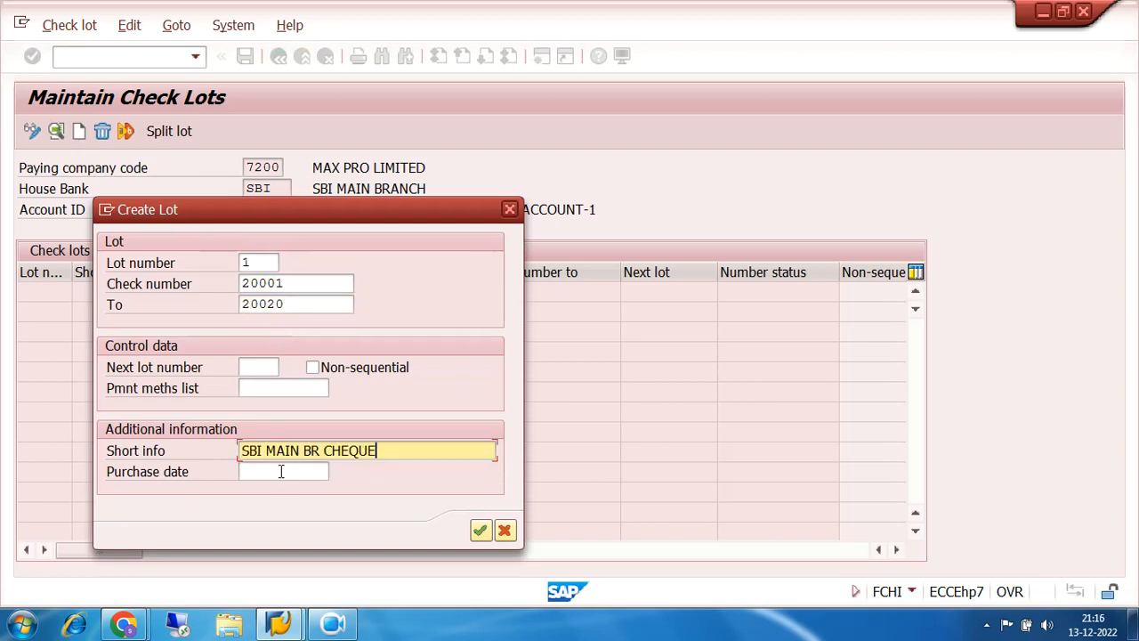
pyautogui.click(280, 471)
pyautogui.click(287, 487)
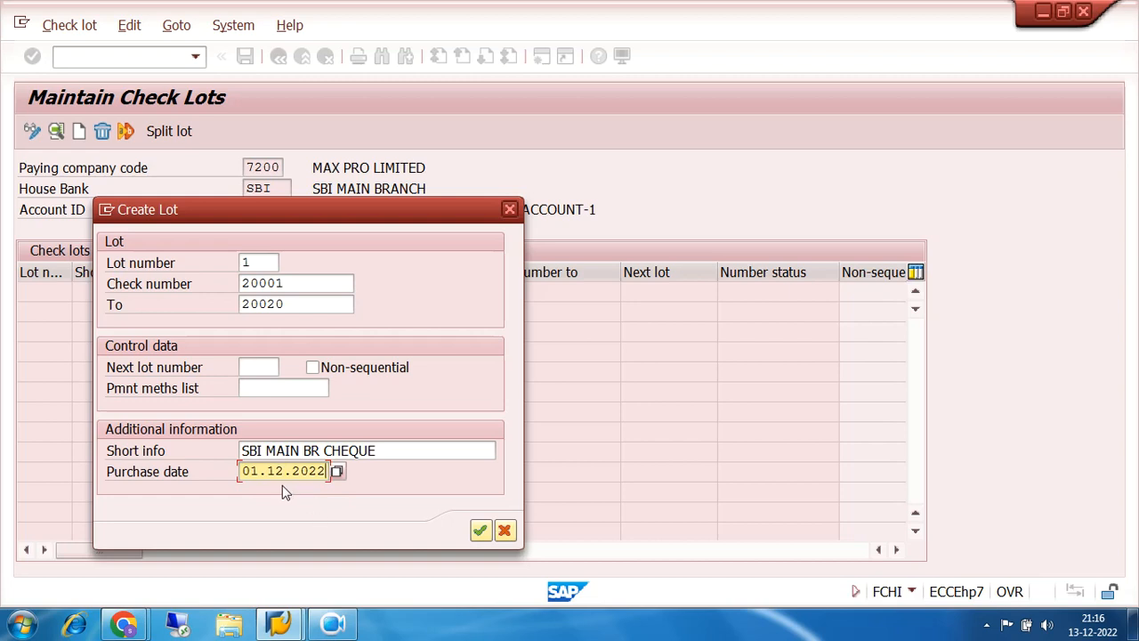
pyautogui.click(480, 532)
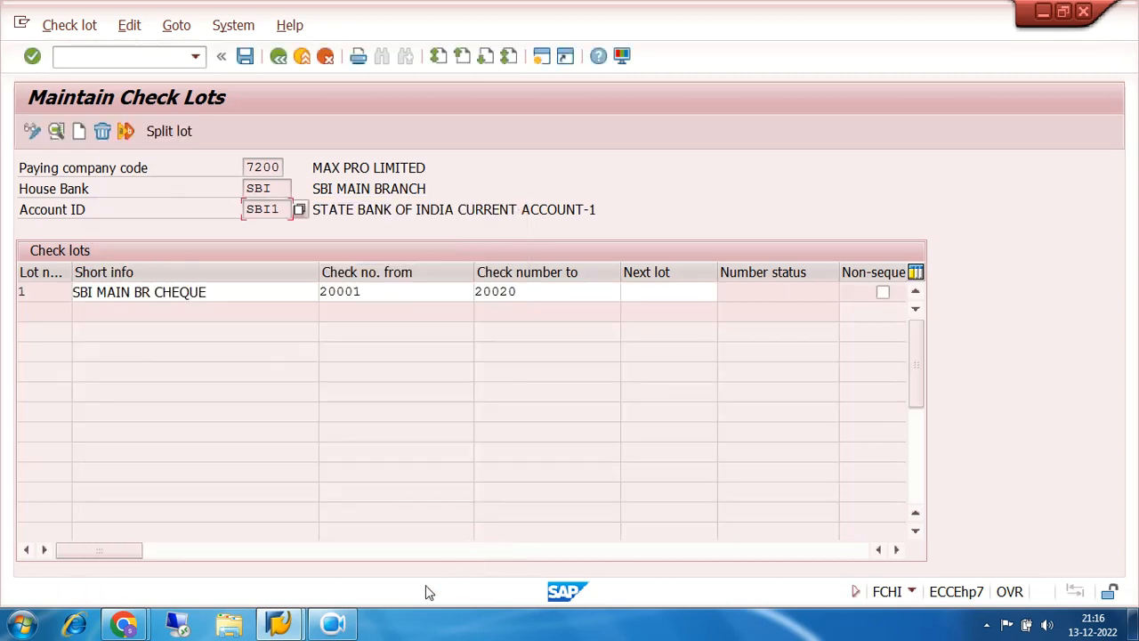
# - Save the new SBI1 check lot
pyautogui.click(331, 624)
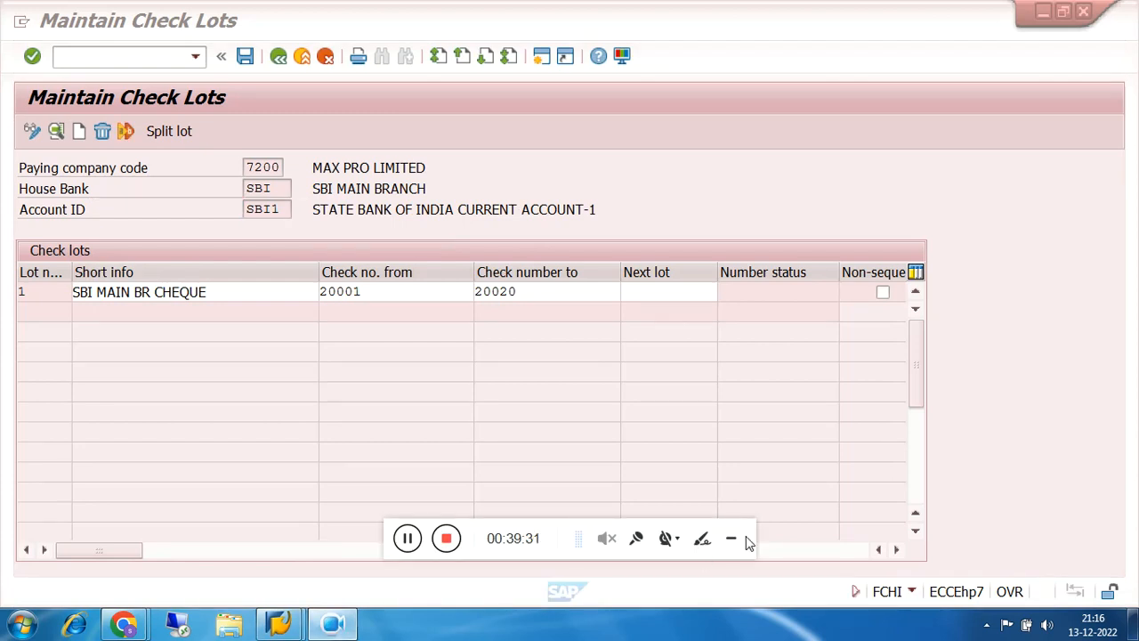
pyautogui.click(731, 544)
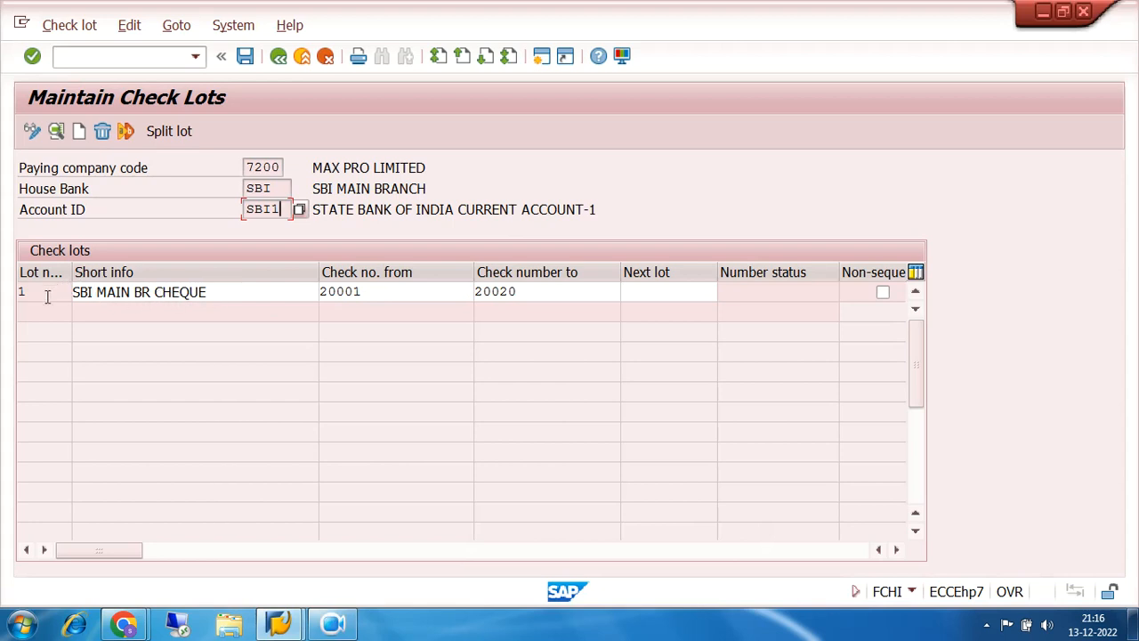
pyautogui.click(245, 57)
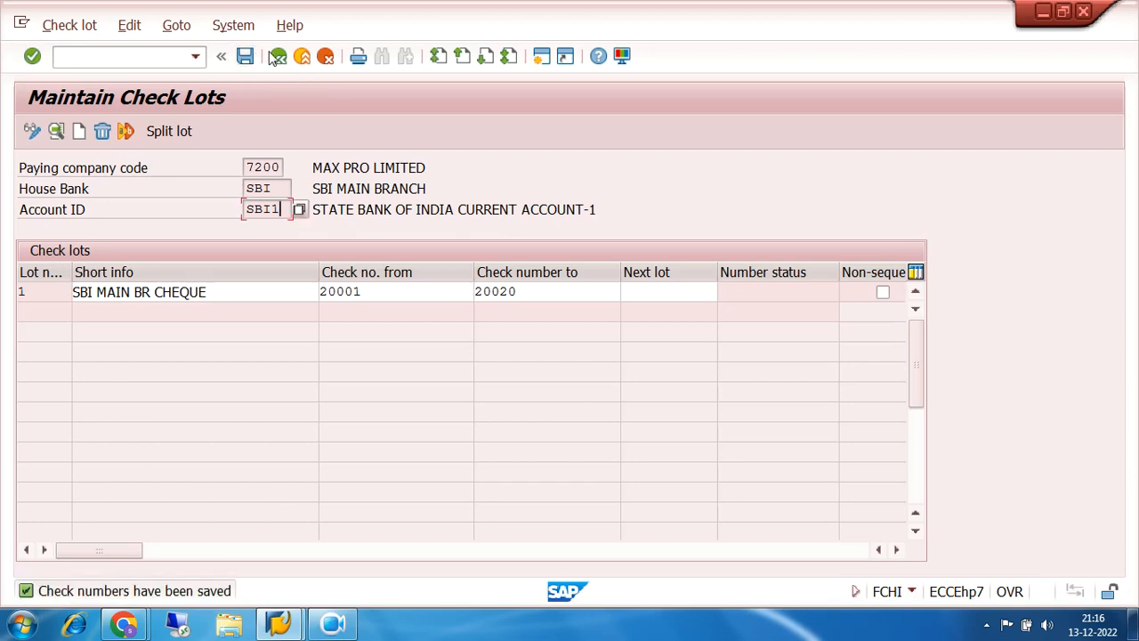
# - Return to SAP Easy Access and fold up Periodic Processing, Accounts Payable and Financial Accounting
pyautogui.click(279, 57)
pyautogui.click(279, 57)
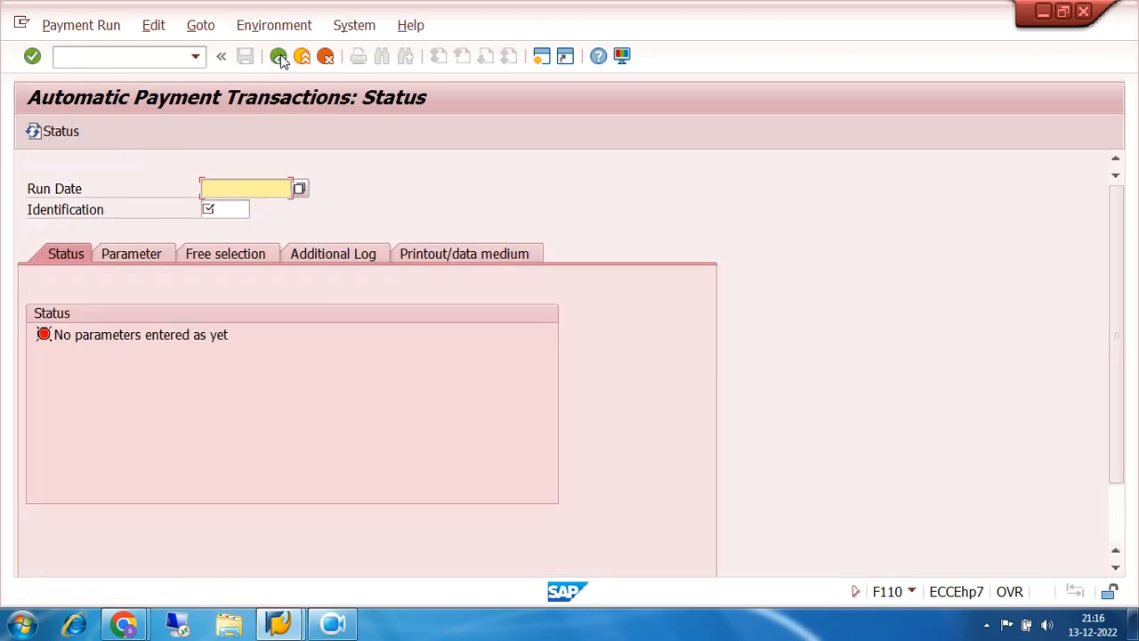
pyautogui.click(279, 57)
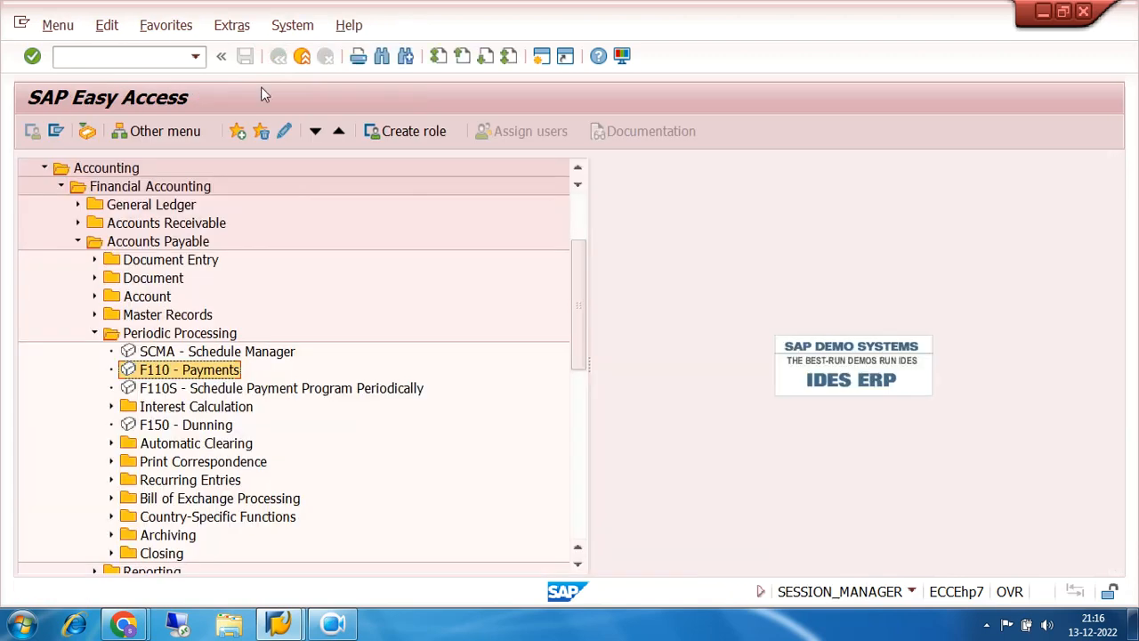
pyautogui.click(94, 333)
pyautogui.click(77, 241)
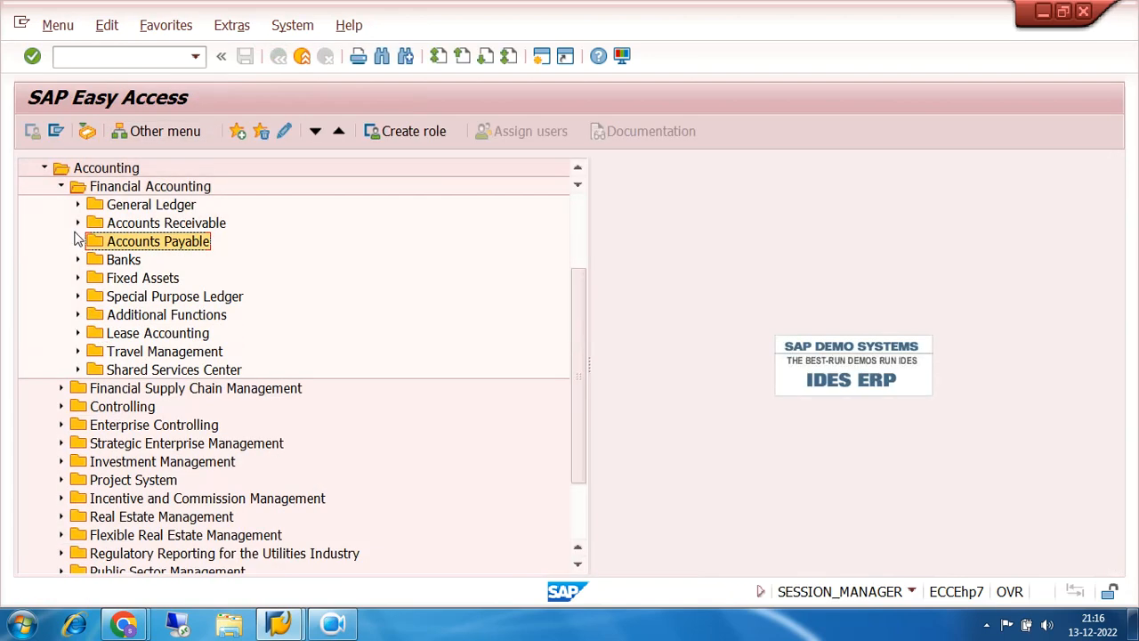
pyautogui.click(63, 187)
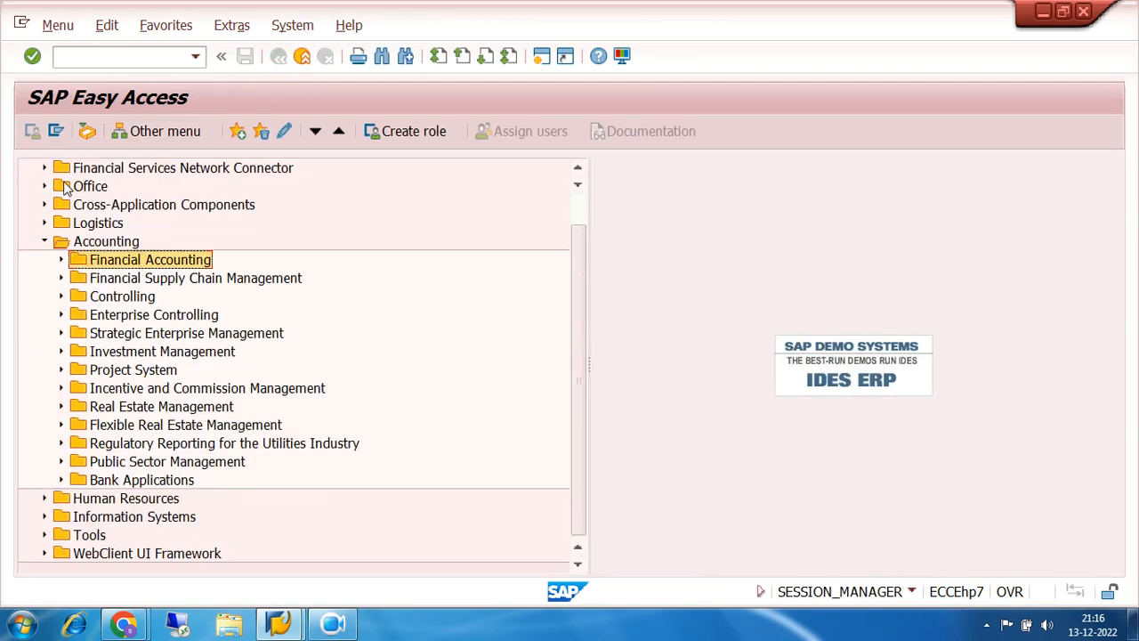
# - Collapse the Accounting menu and open the SPRO reference implementation guide
pyautogui.click(44, 242)
pyautogui.doubleClick(328, 187)
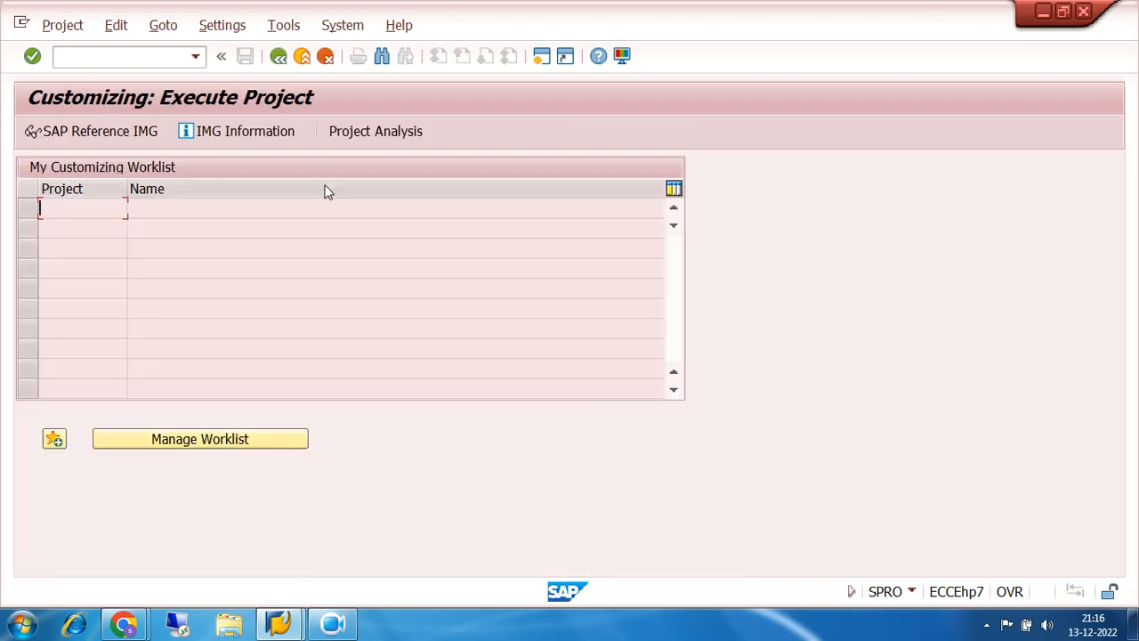
pyautogui.click(81, 129)
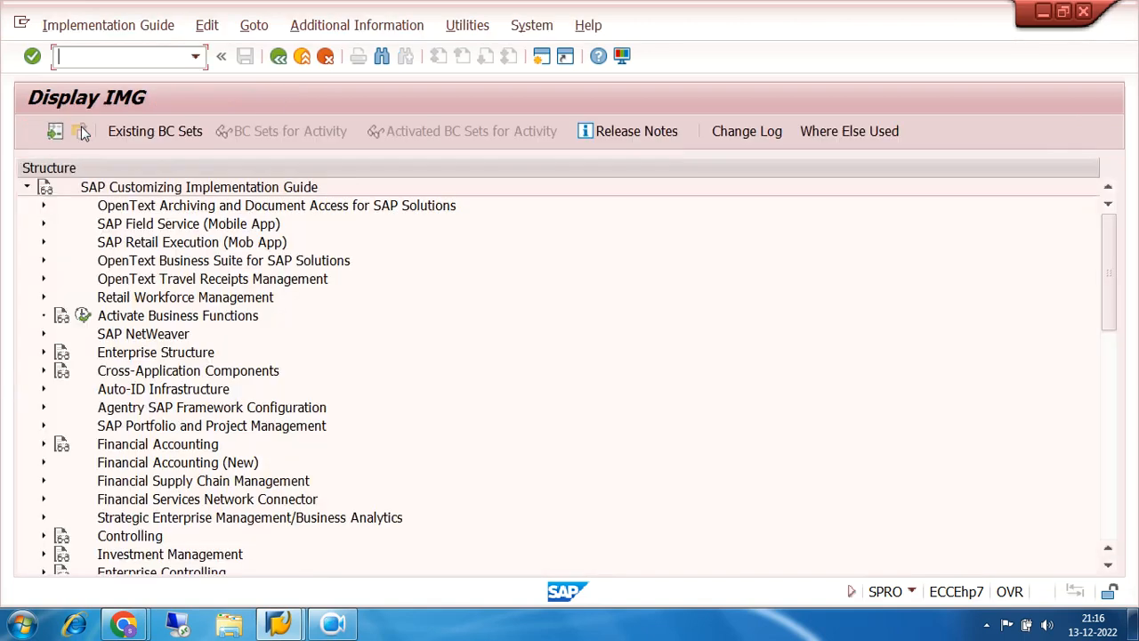
# - Expand Financial Accounting (New) > Bank Accounting > Bank Accounts and run Define House Banks
pyautogui.scroll(-2, 570, 392)
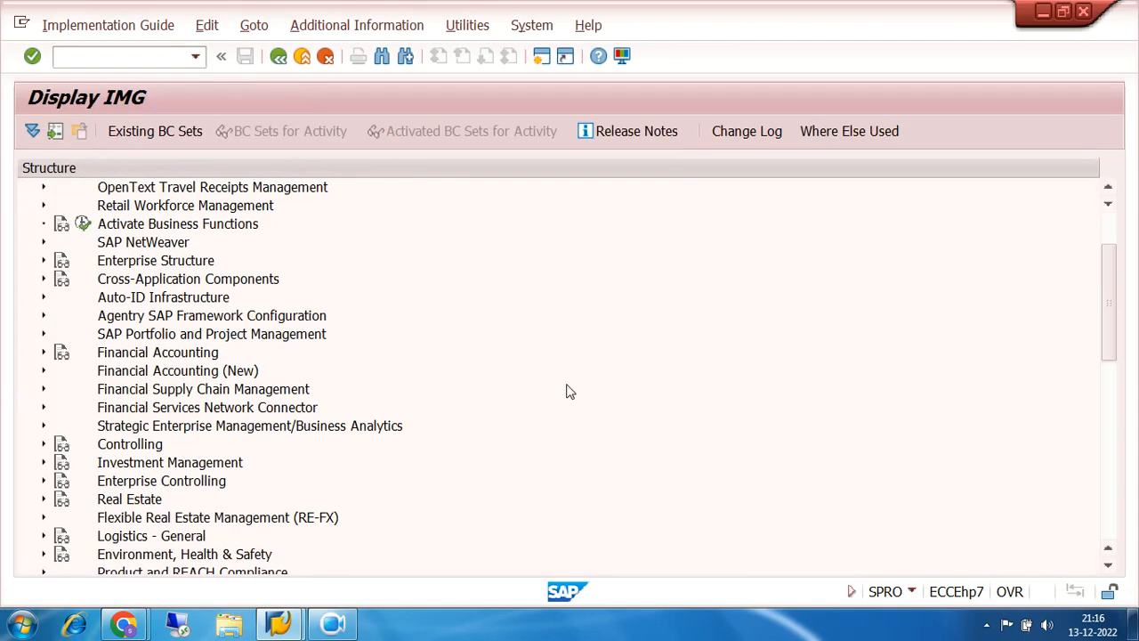
pyautogui.scroll(-1, 570, 392)
pyautogui.click(43, 316)
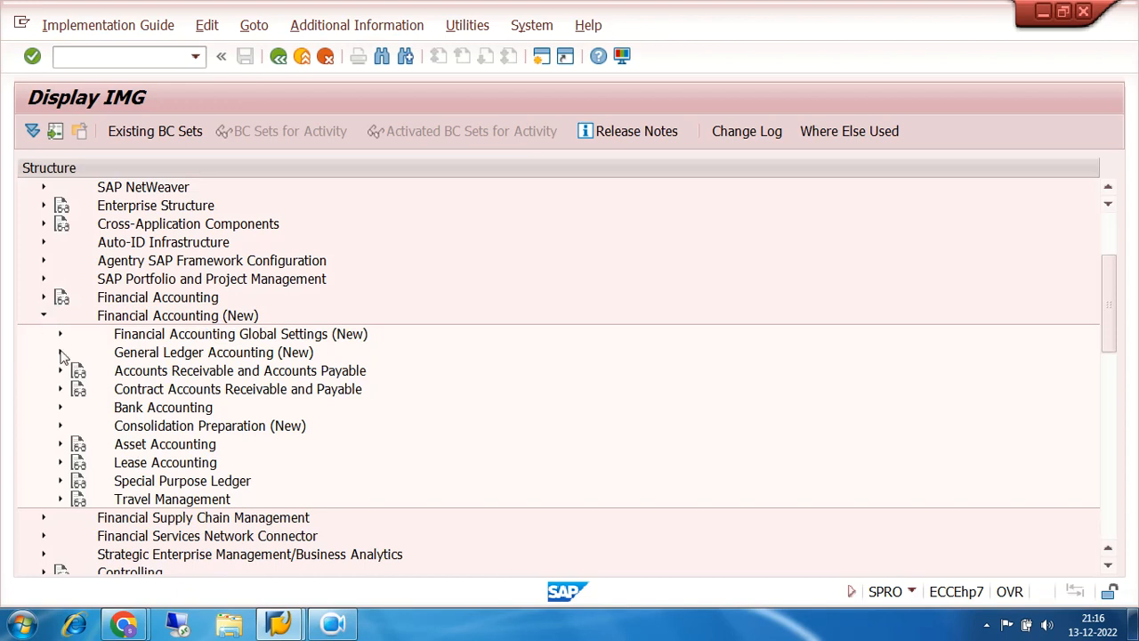
pyautogui.click(59, 407)
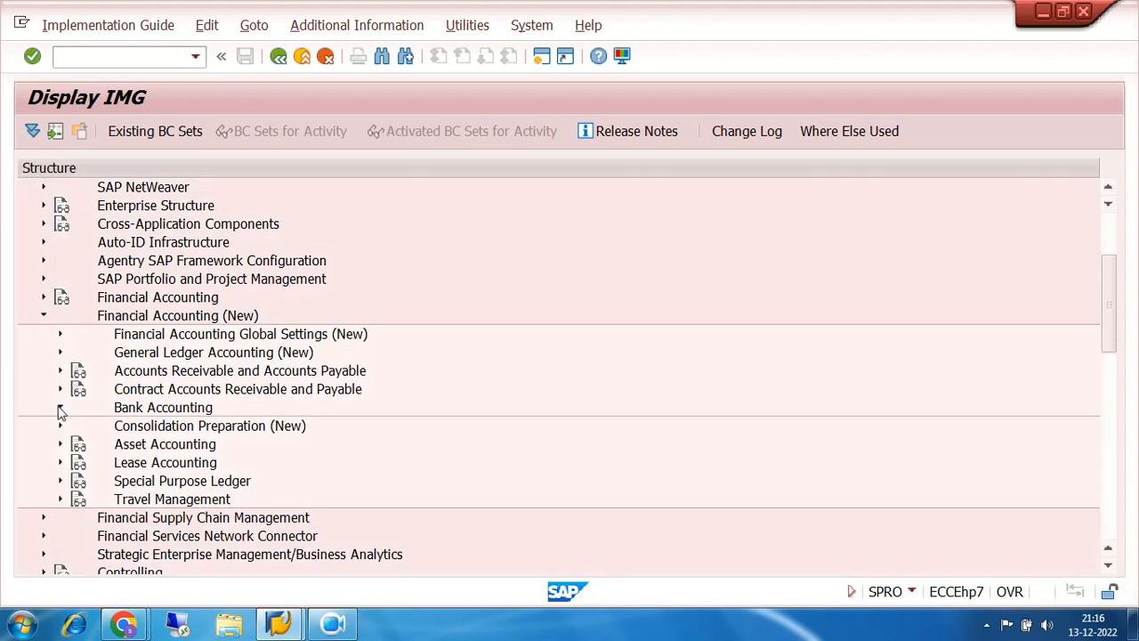
pyautogui.scroll(-3, 615, 308)
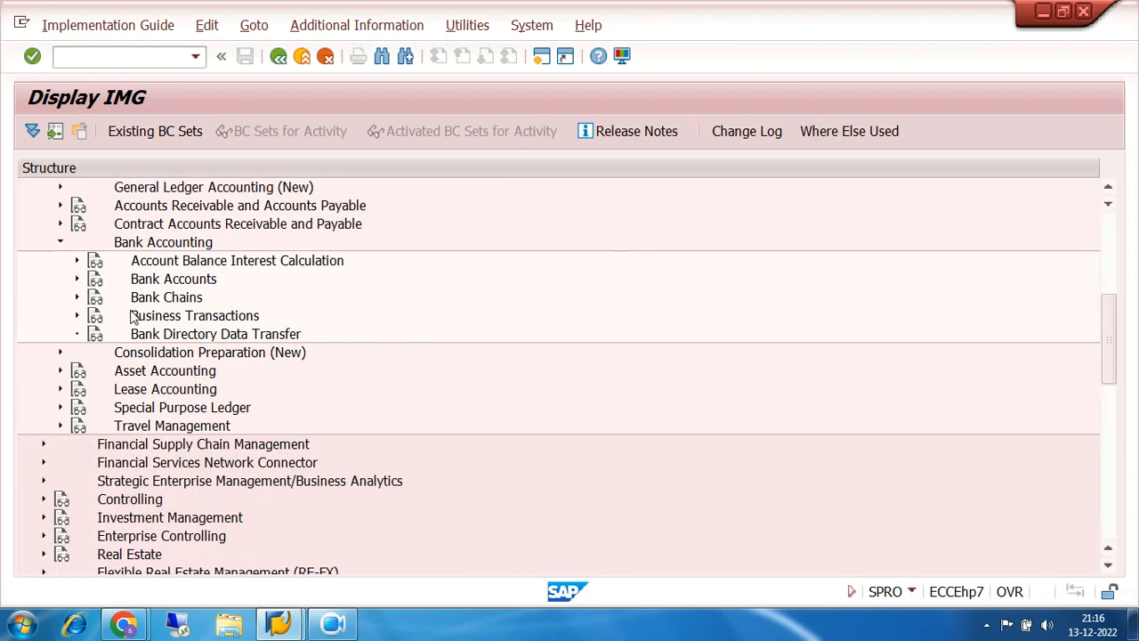
pyautogui.click(76, 279)
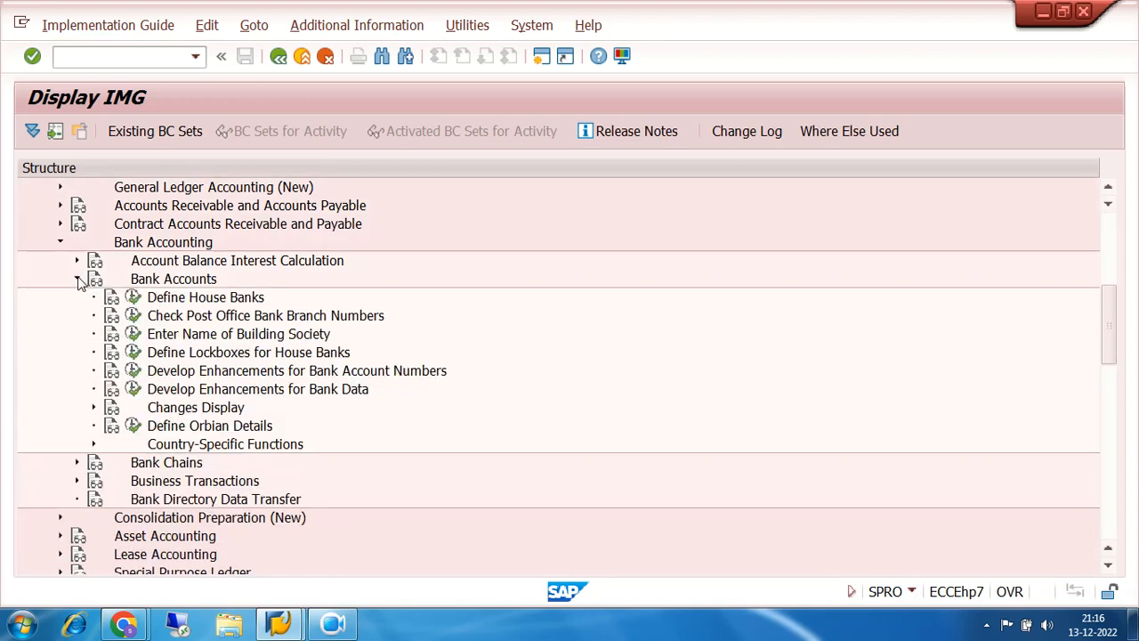
pyautogui.click(133, 297)
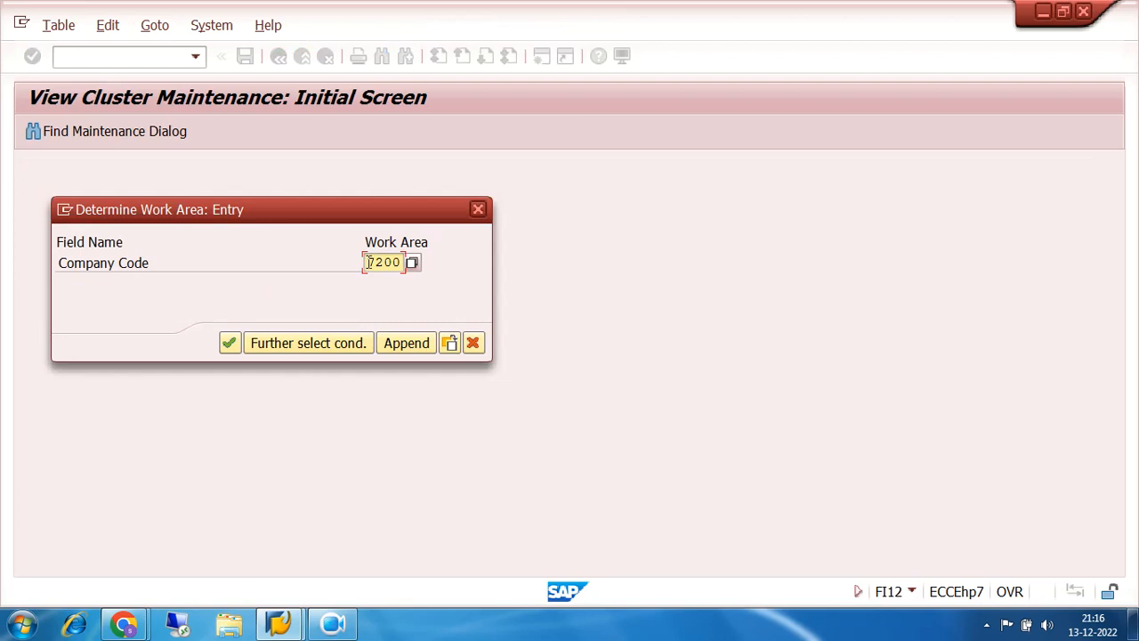
# - Confirm work area company code 7200 and start a new house bank UBI
pyautogui.moveTo(366, 261); pyautogui.dragTo(406, 261)
pyautogui.click(229, 343)
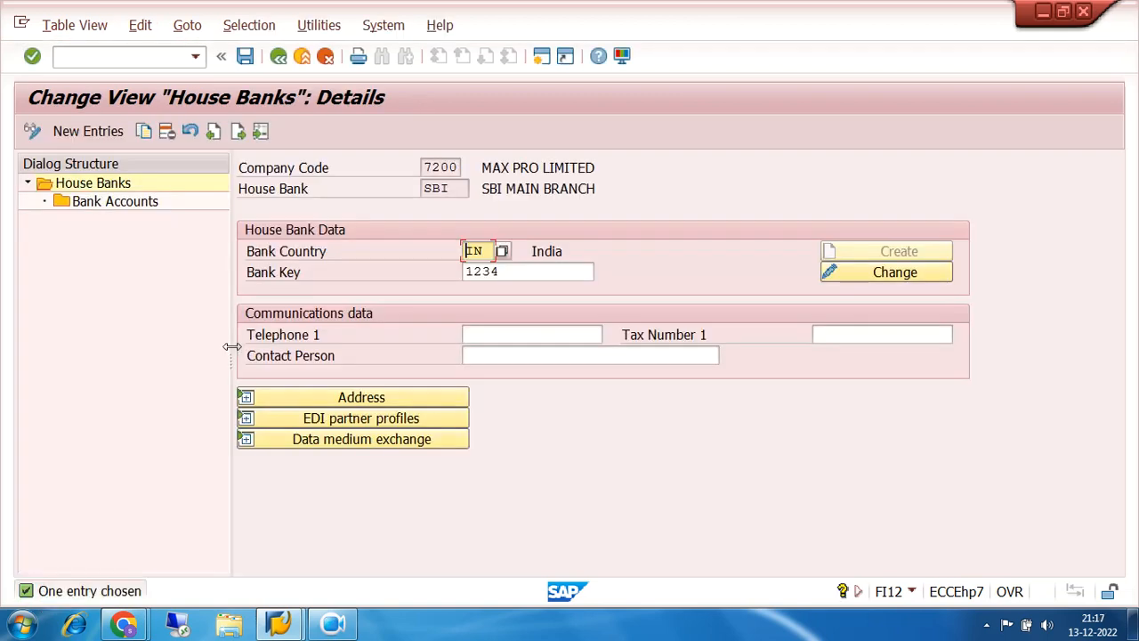
pyautogui.click(88, 130)
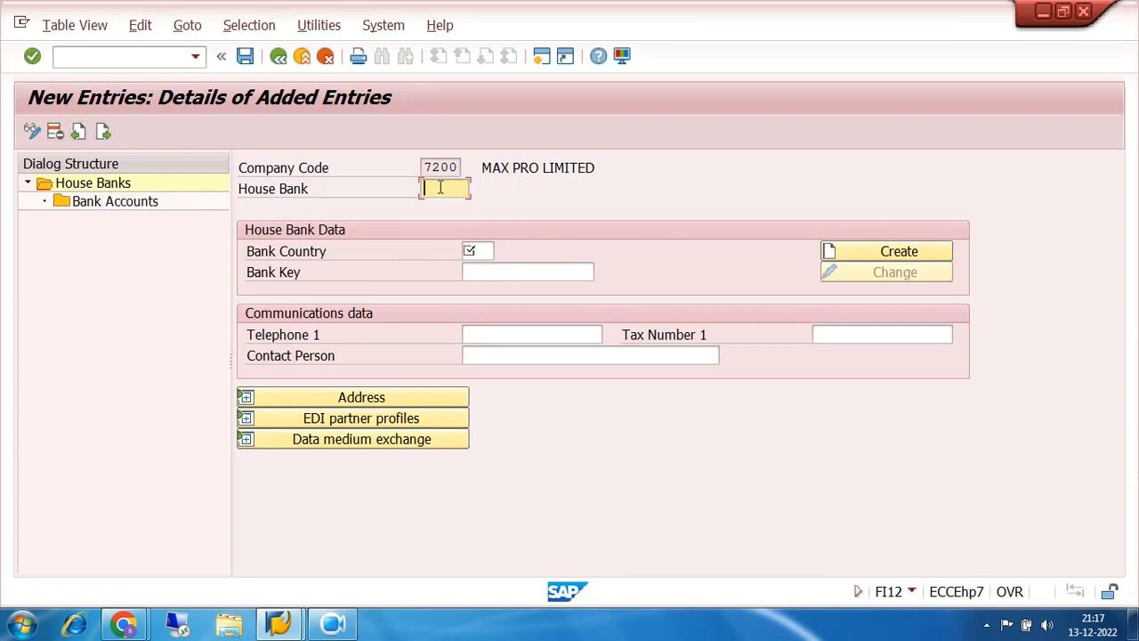
pyautogui.write('S')
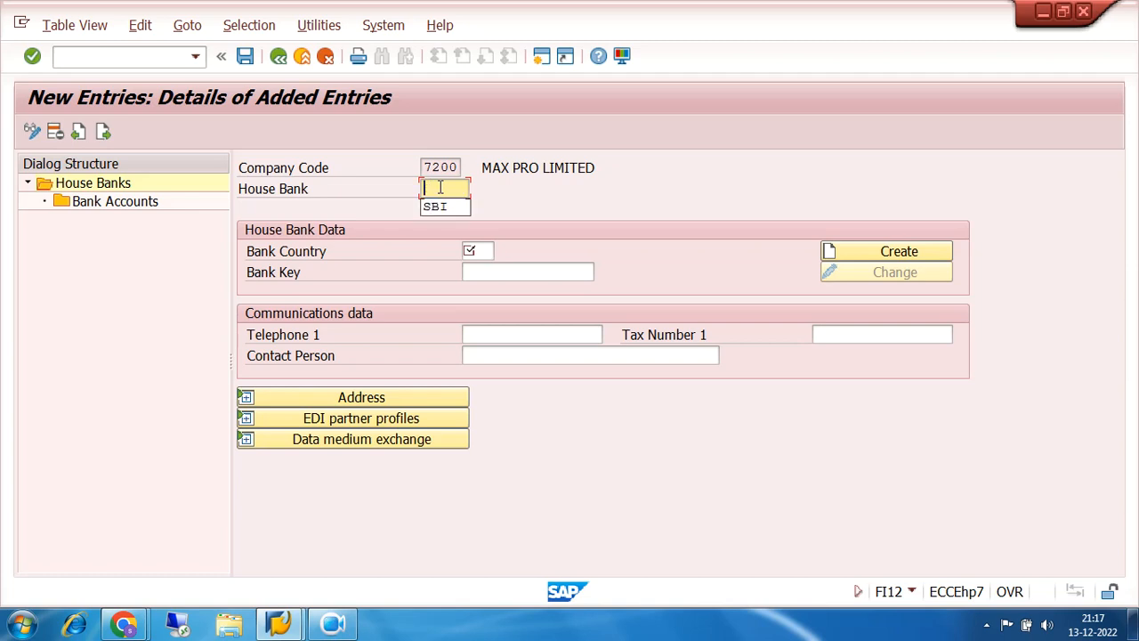
pyautogui.write('UBI')
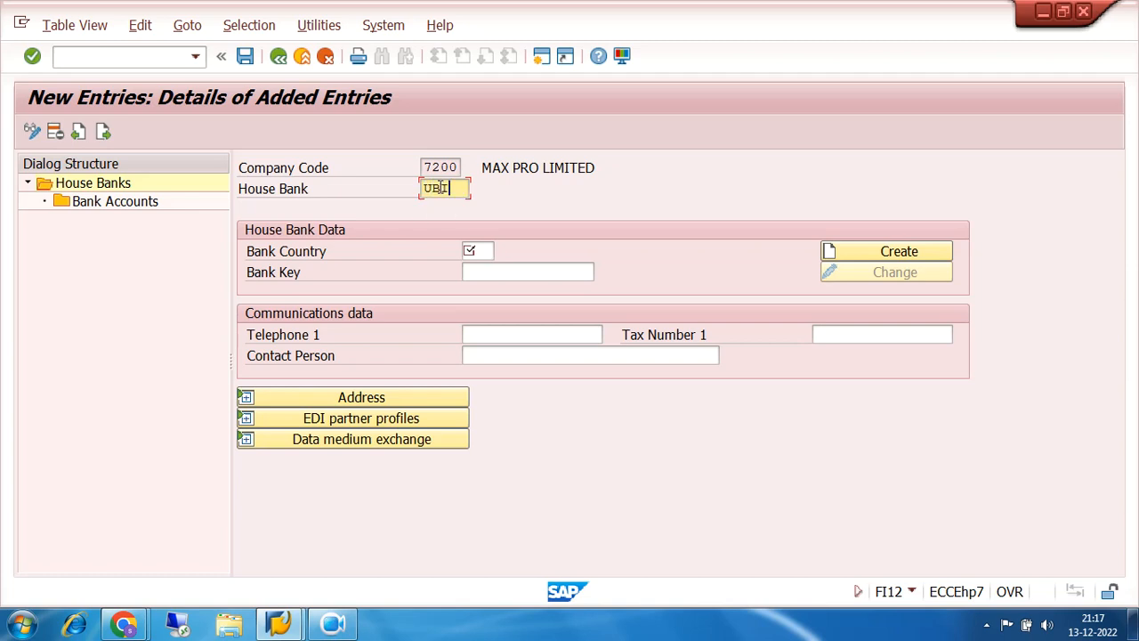
# - Give the house bank country IN and bank key 1234, and view its bank data
pyautogui.click(474, 251)
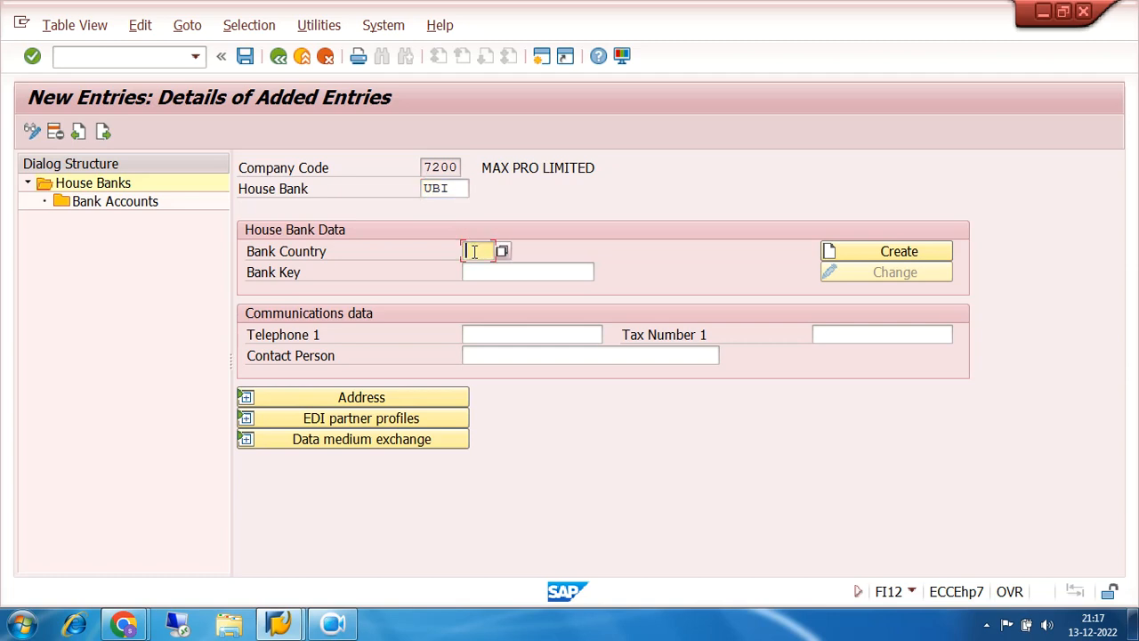
pyautogui.write('IN')
pyautogui.click(494, 272)
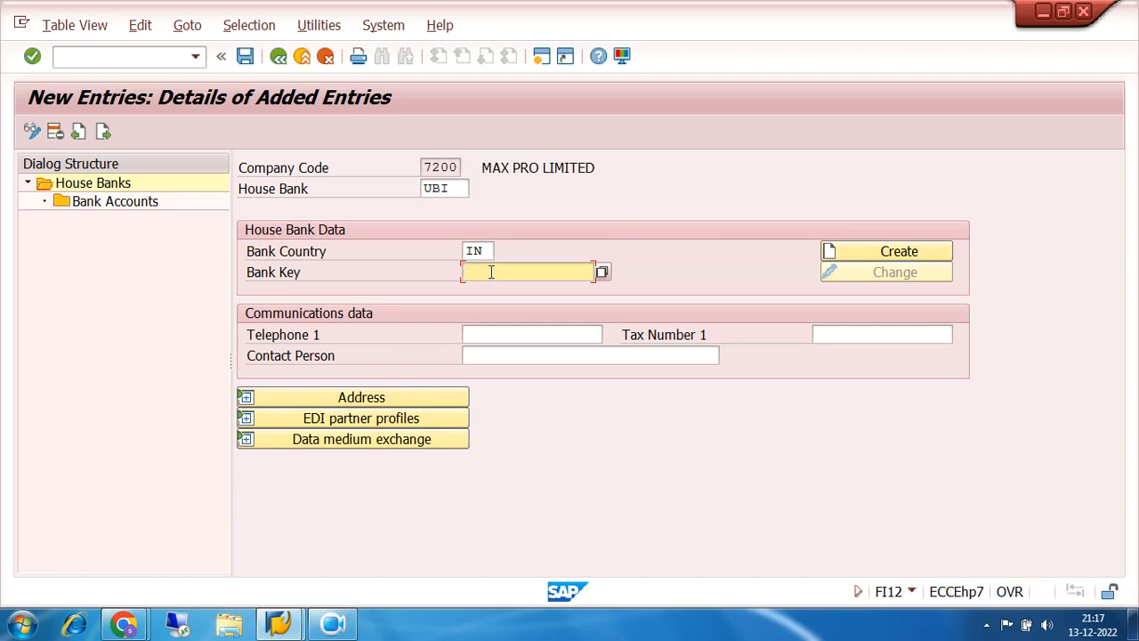
pyautogui.write('1234')
pyautogui.click(886, 252)
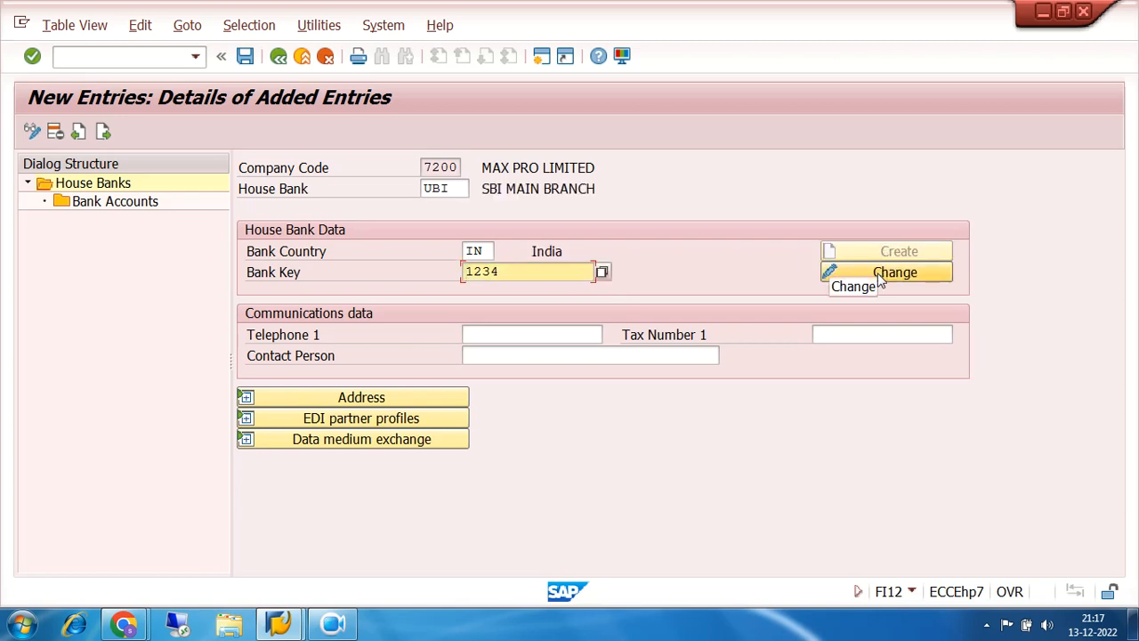
pyautogui.click(880, 278)
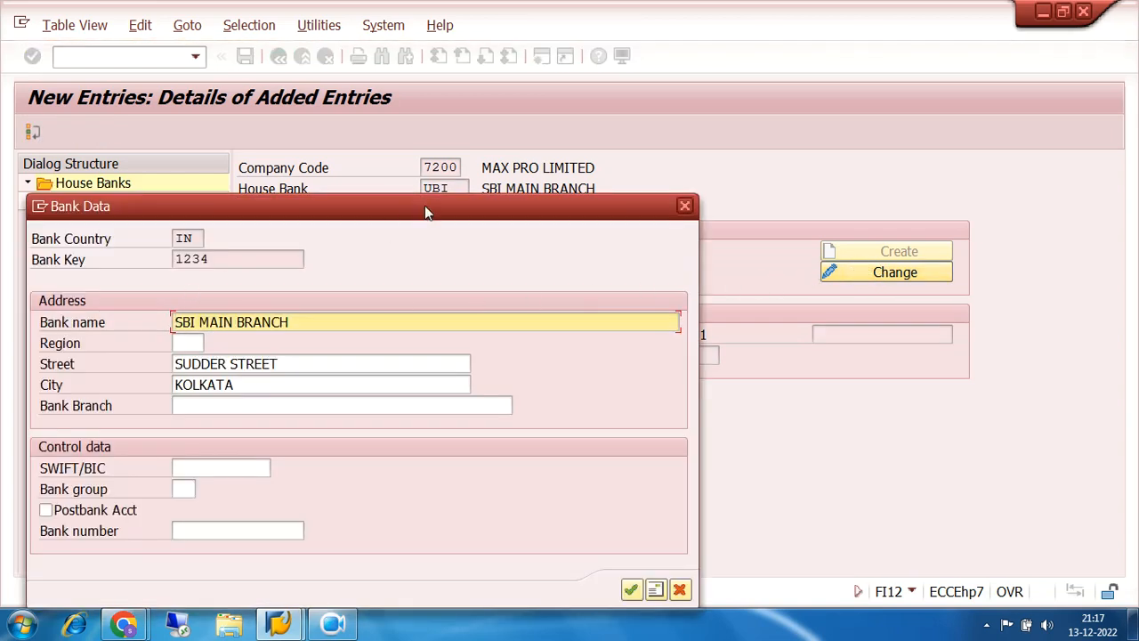
# - Try bank key 12345, then cancel the unsaved UBI entry and return to the IMG
pyautogui.click(684, 206)
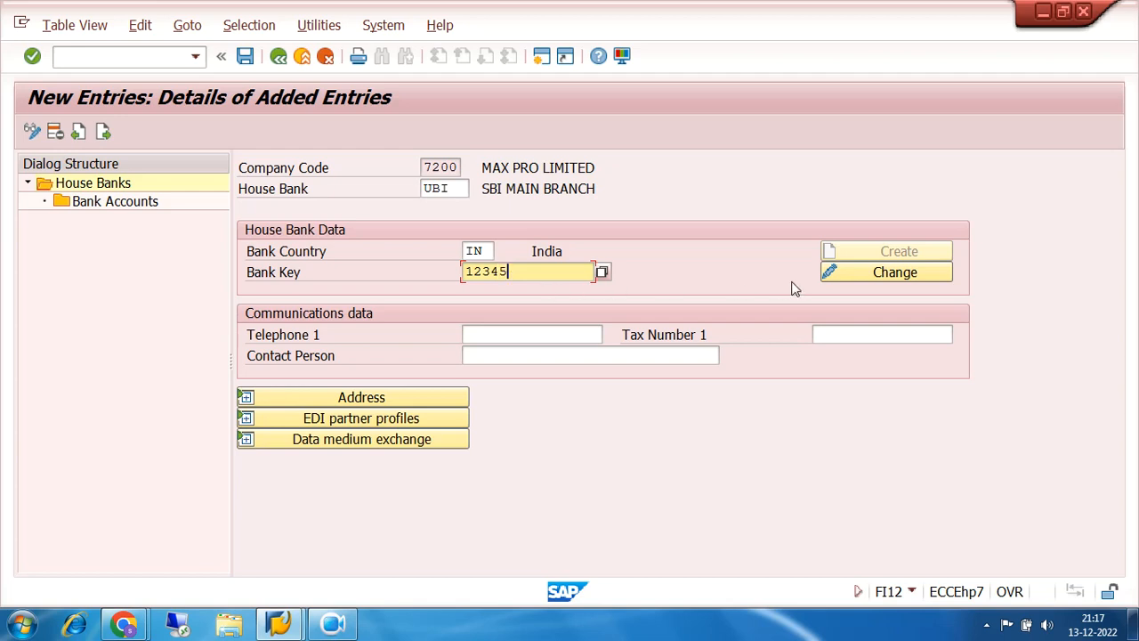
pyautogui.click(889, 274)
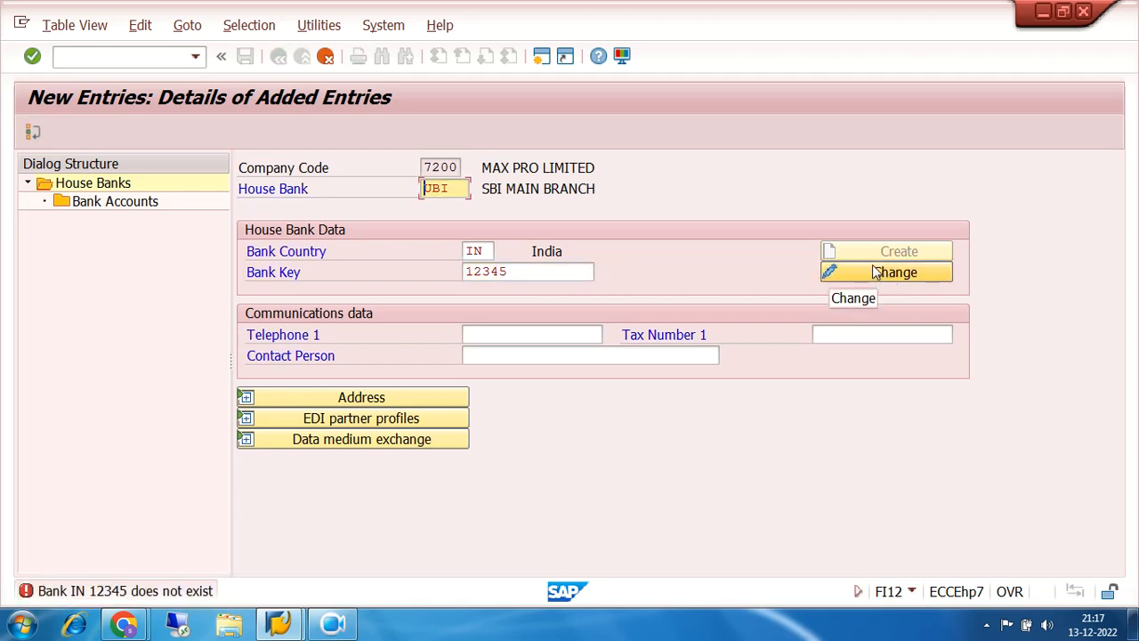
pyautogui.click(326, 57)
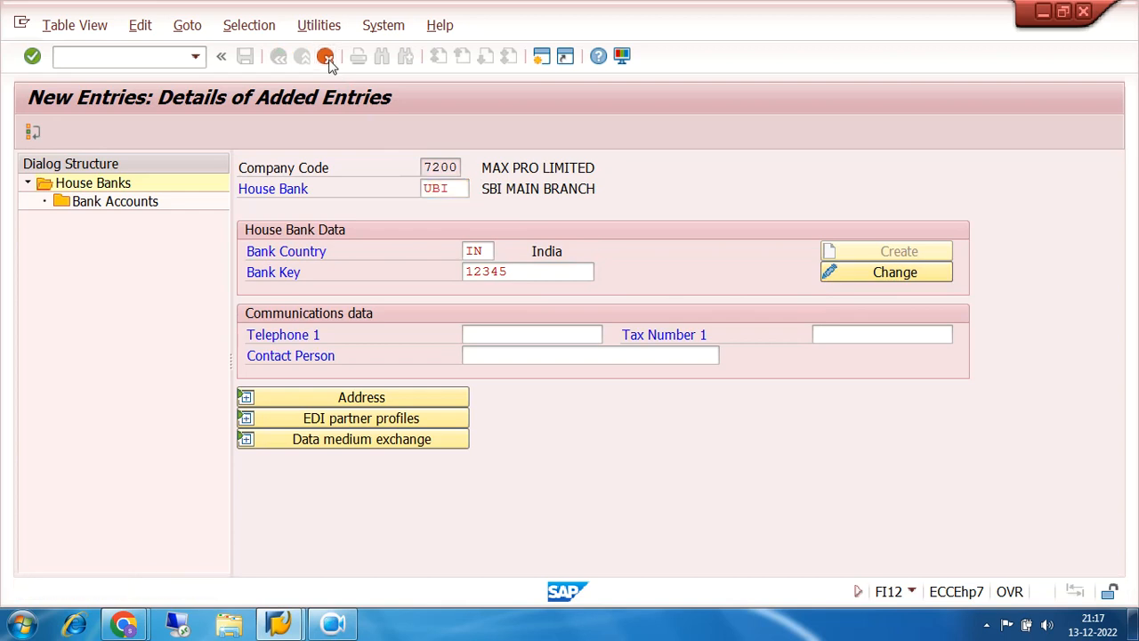
pyautogui.click(350, 371)
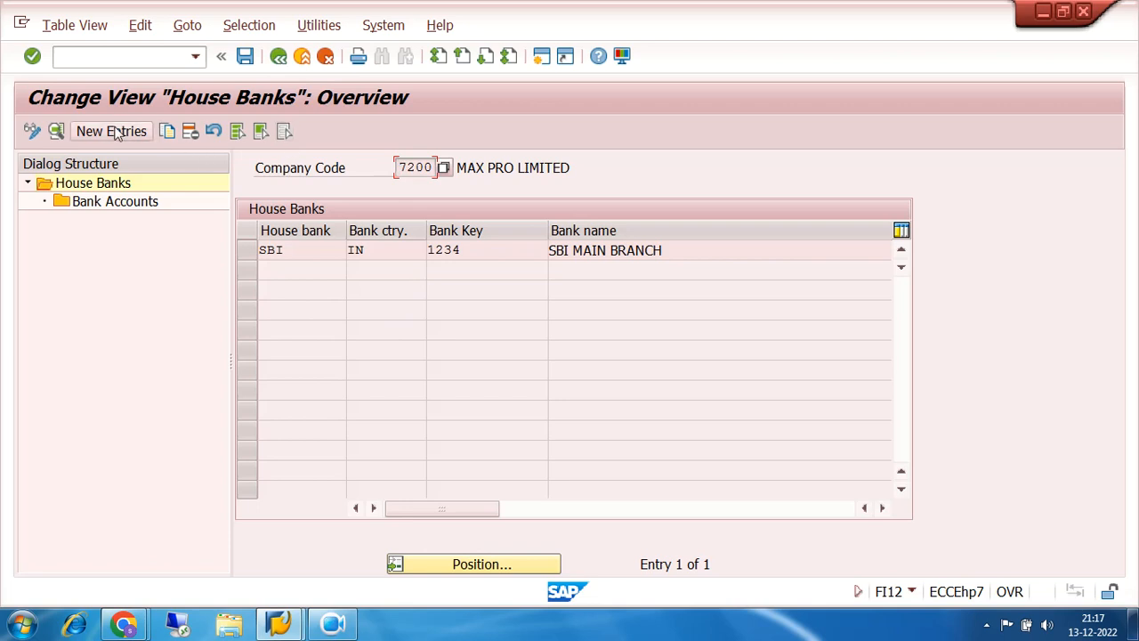
pyautogui.click(278, 56)
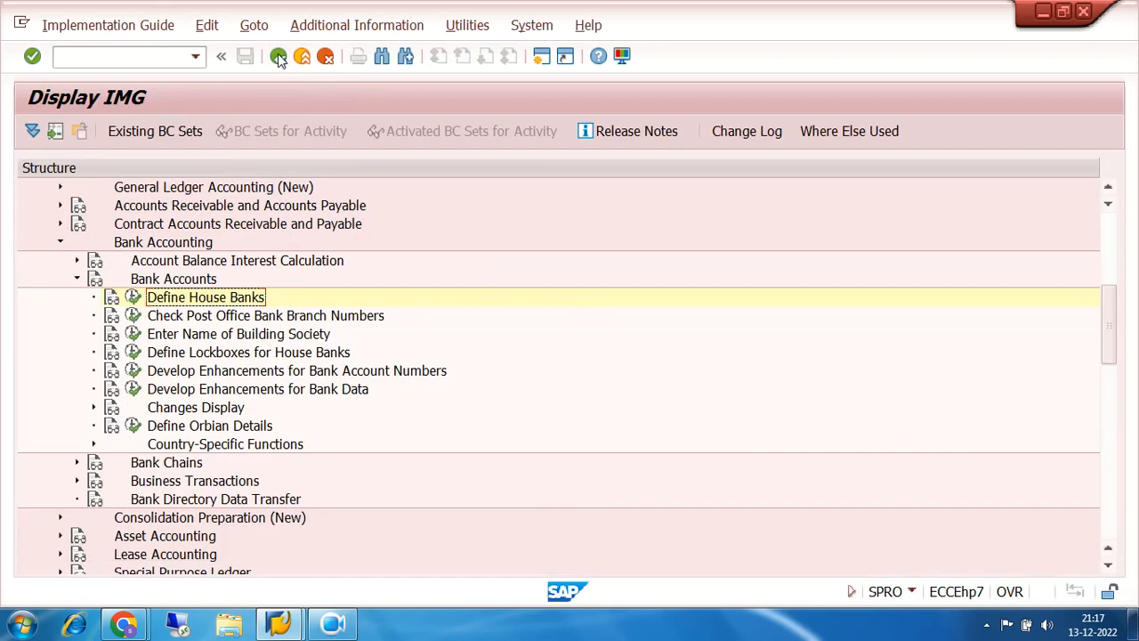
# - Rerun Define House Banks for 7200 and create house bank UBI with country IN, key 12345
pyautogui.click(132, 297)
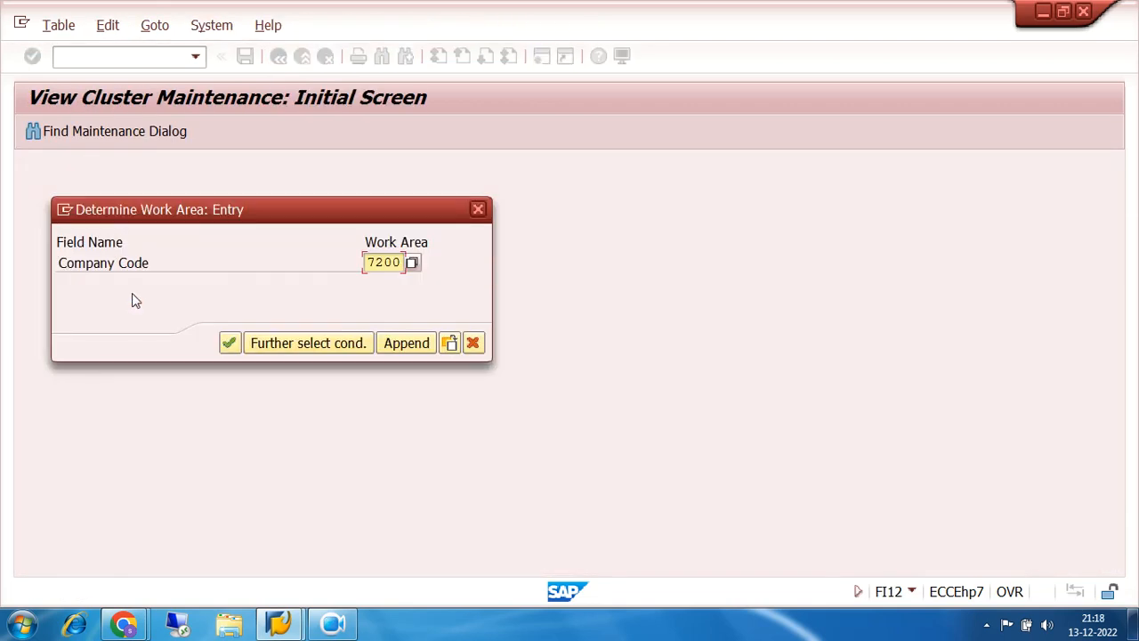
pyautogui.click(230, 343)
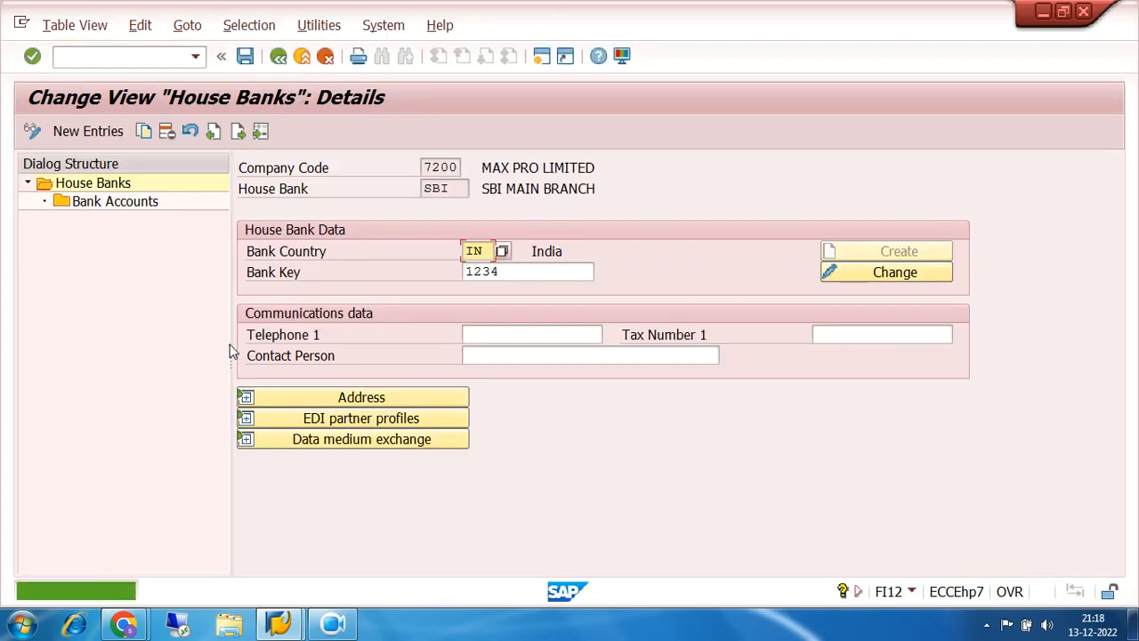
pyautogui.click(88, 132)
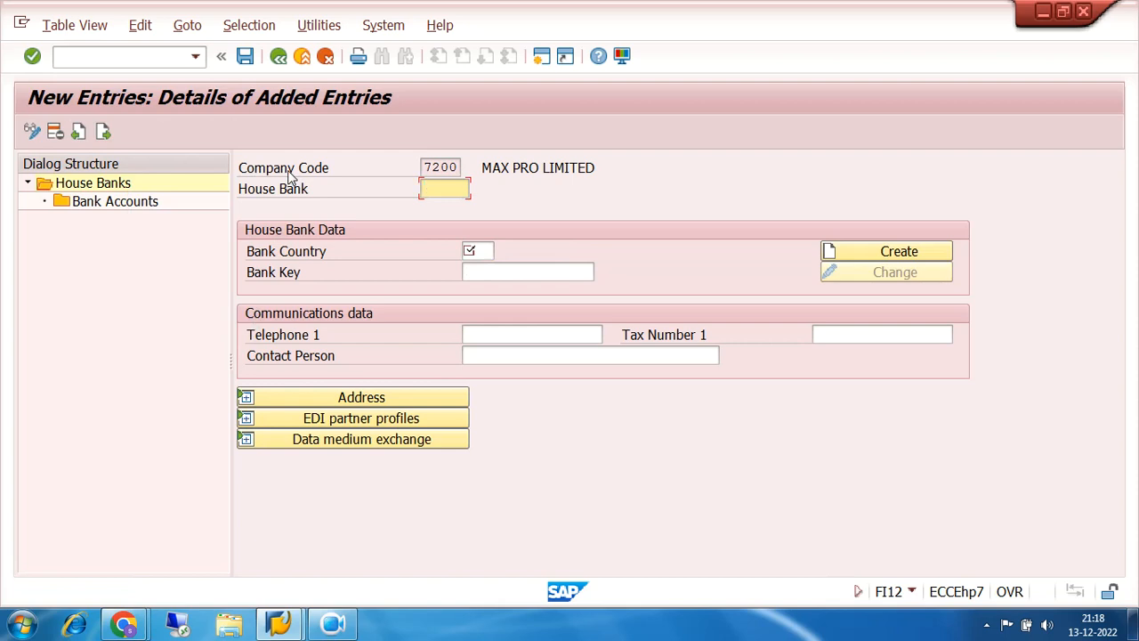
pyautogui.write('UBI')
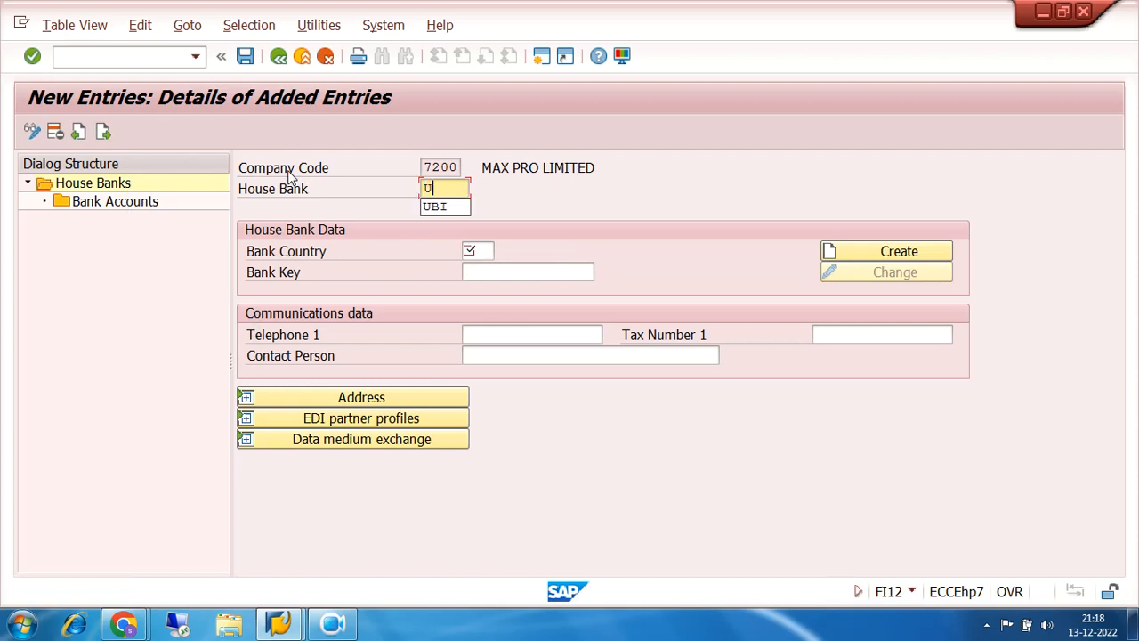
pyautogui.click(477, 250)
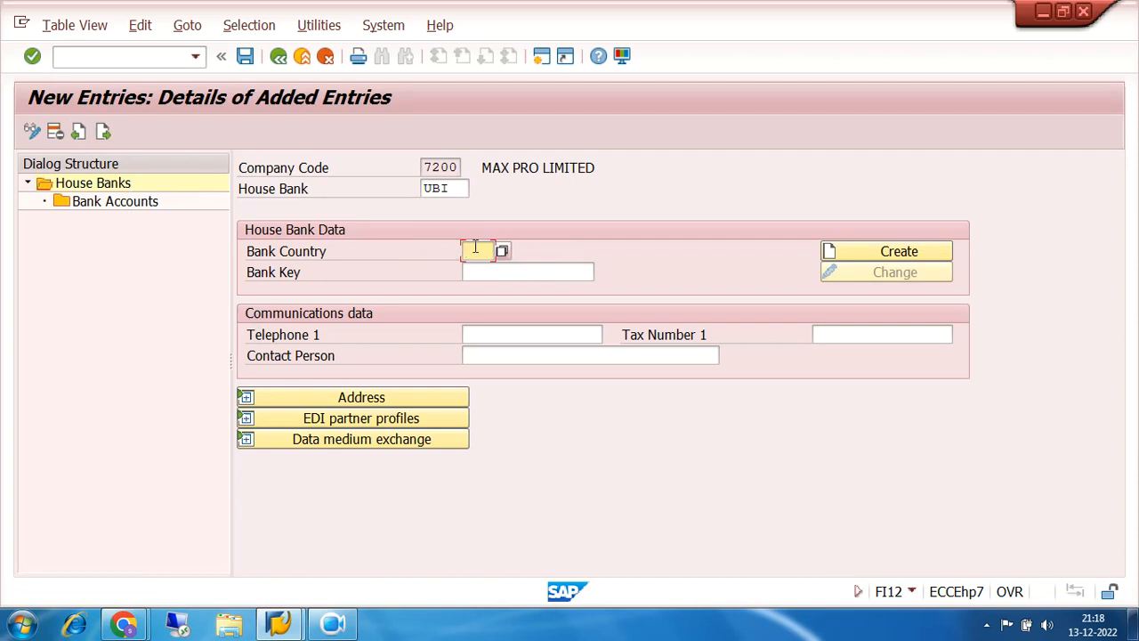
pyautogui.write('IN')
pyautogui.click(496, 271)
pyautogui.write('12345')
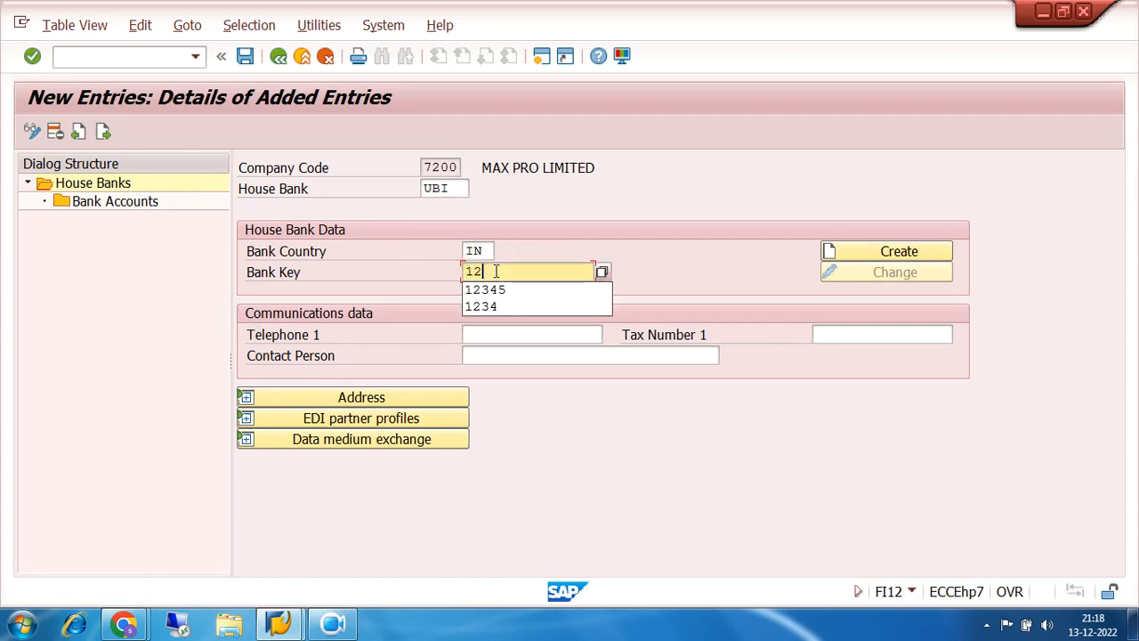
pyautogui.click(891, 253)
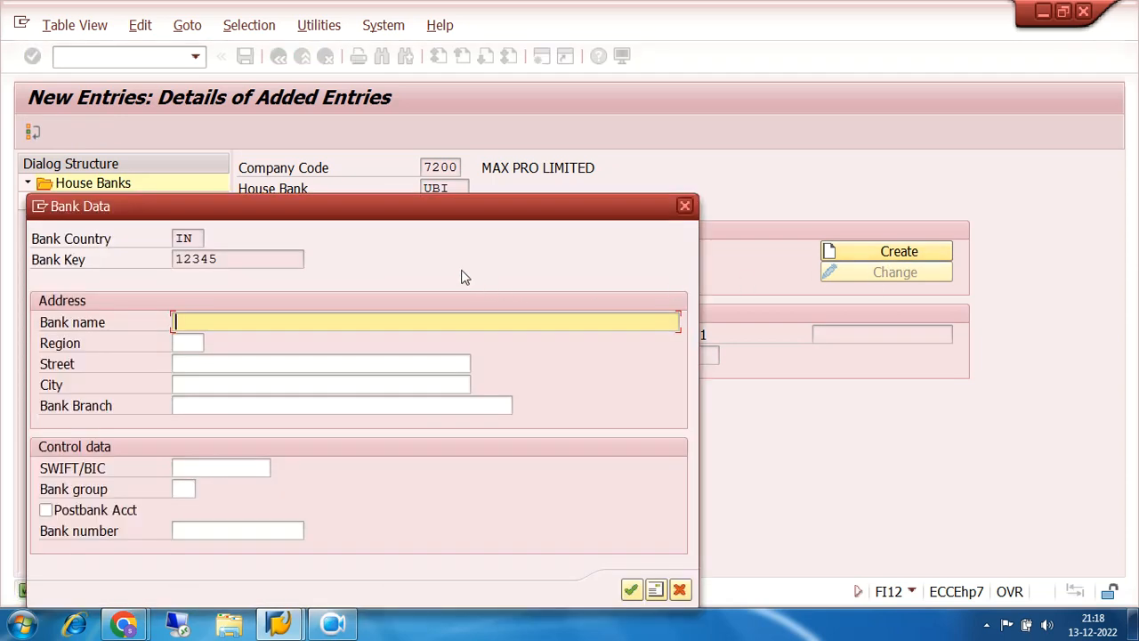
# - Enter bank data: UNION BANK OF INDIA MAIN BRANCH, street SAHID NAGAR, city BHUBANESWAR
pyautogui.write('UNION BANK OF INDIA')
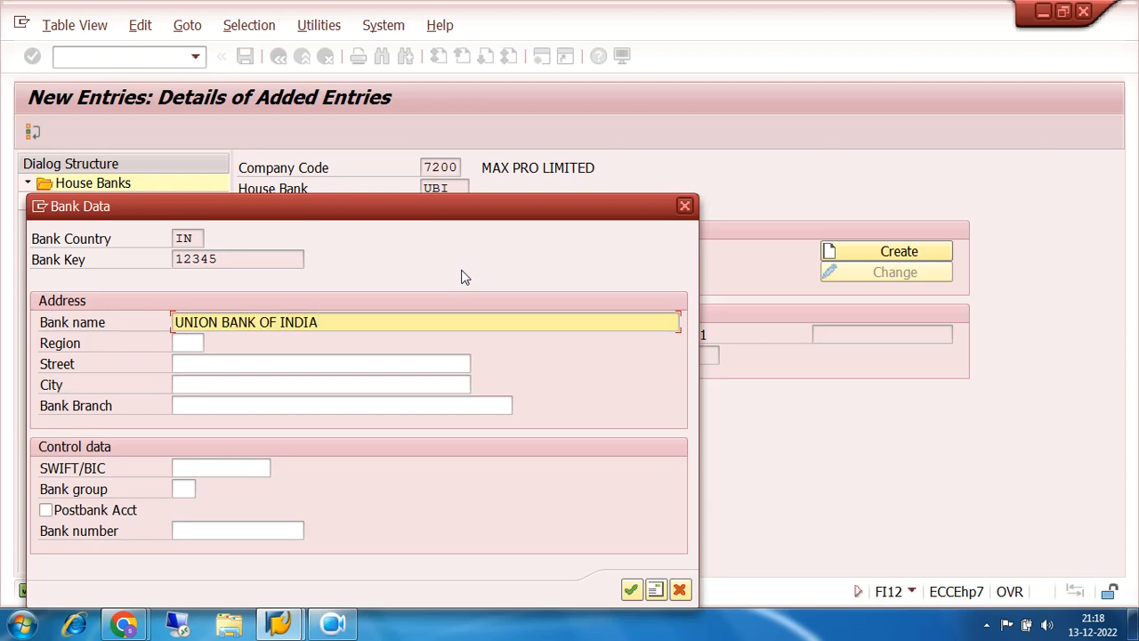
pyautogui.write(' MAIN BRANCH')
pyautogui.click(336, 364)
pyautogui.write('S')
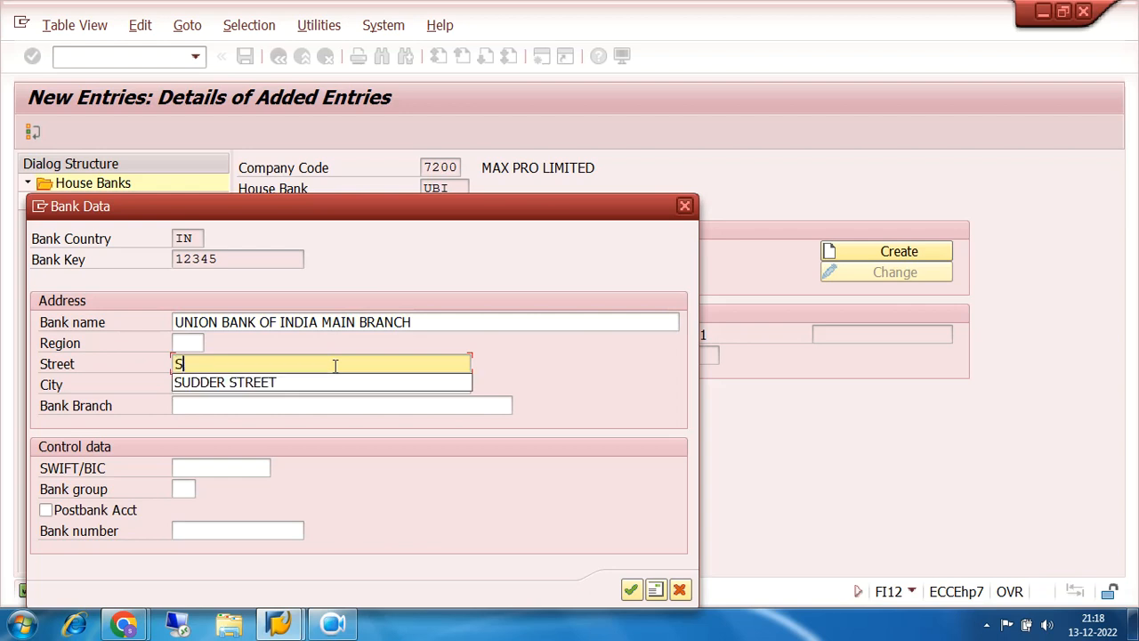
pyautogui.write('AHID NAGAR')
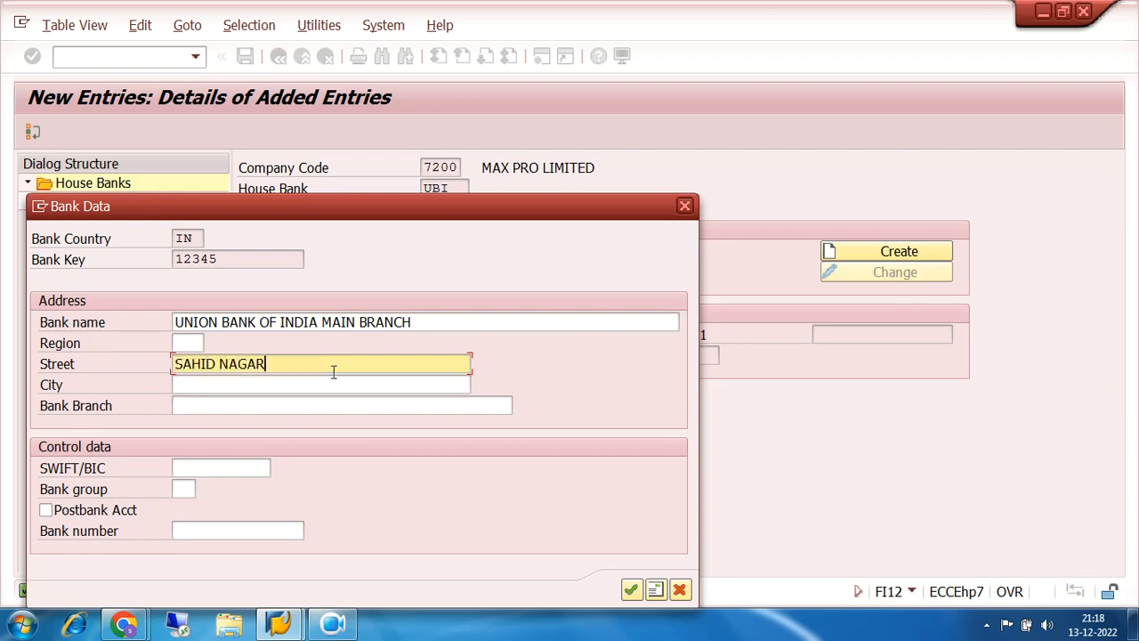
pyautogui.click(334, 385)
pyautogui.write('B')
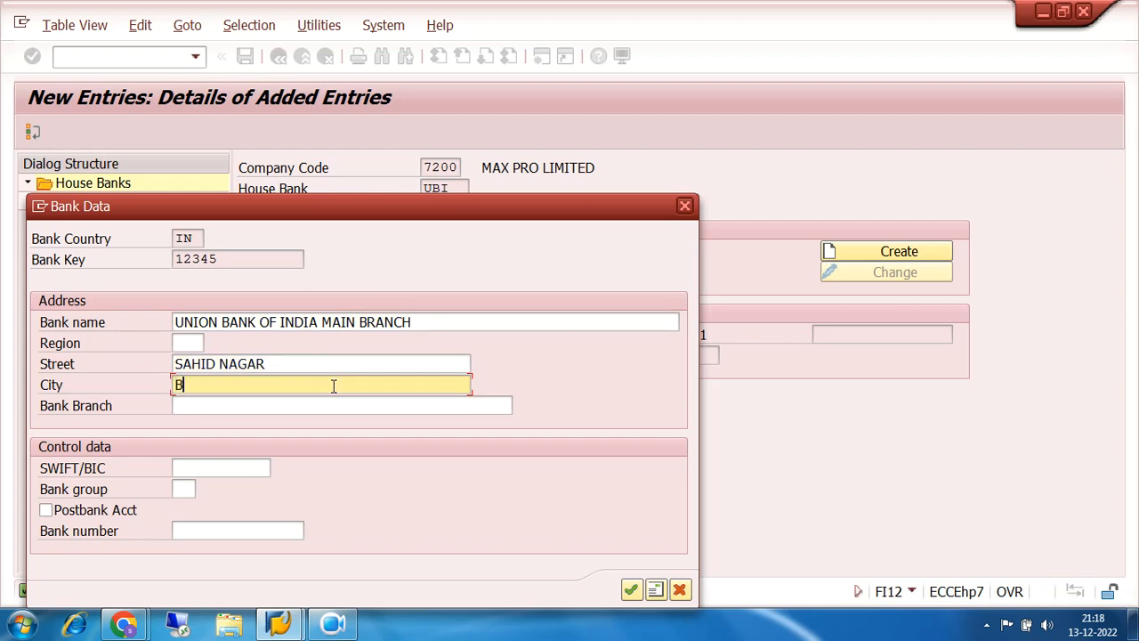
pyautogui.write('HUBANESWAR')
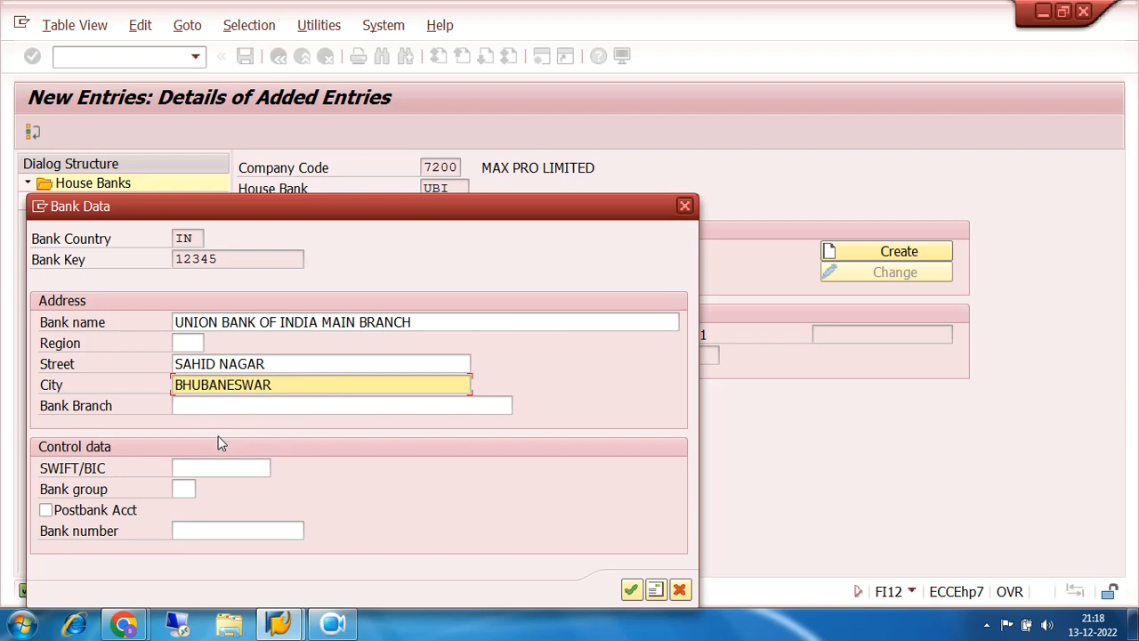
pyautogui.click(630, 589)
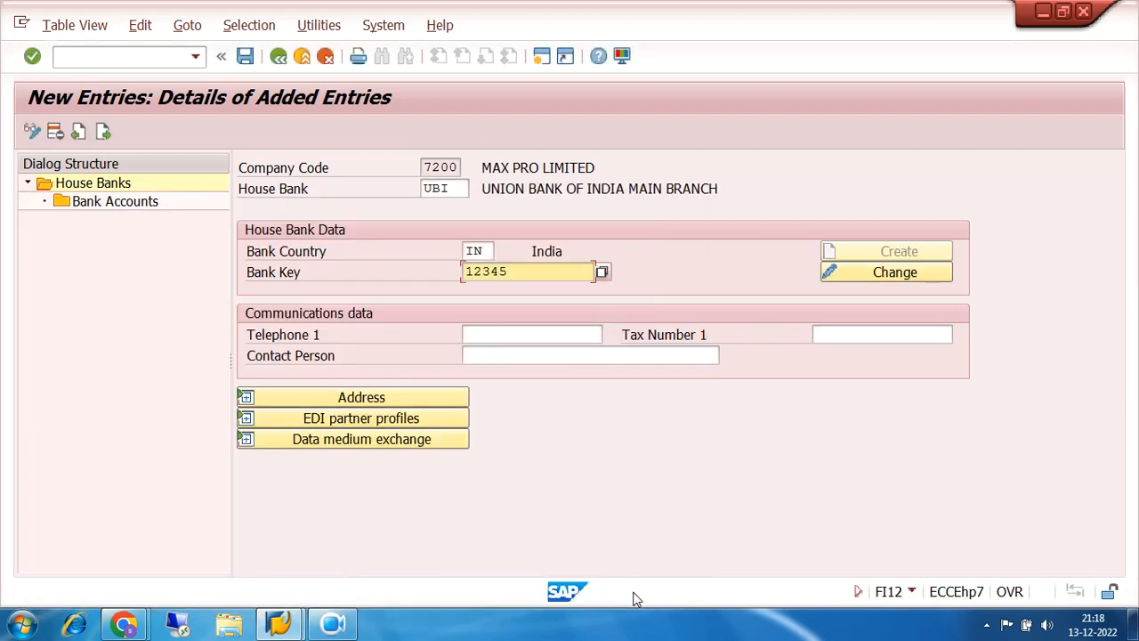
# - Save house bank UBI under a customizing request and open the Bank Accounts overview
pyautogui.click(244, 57)
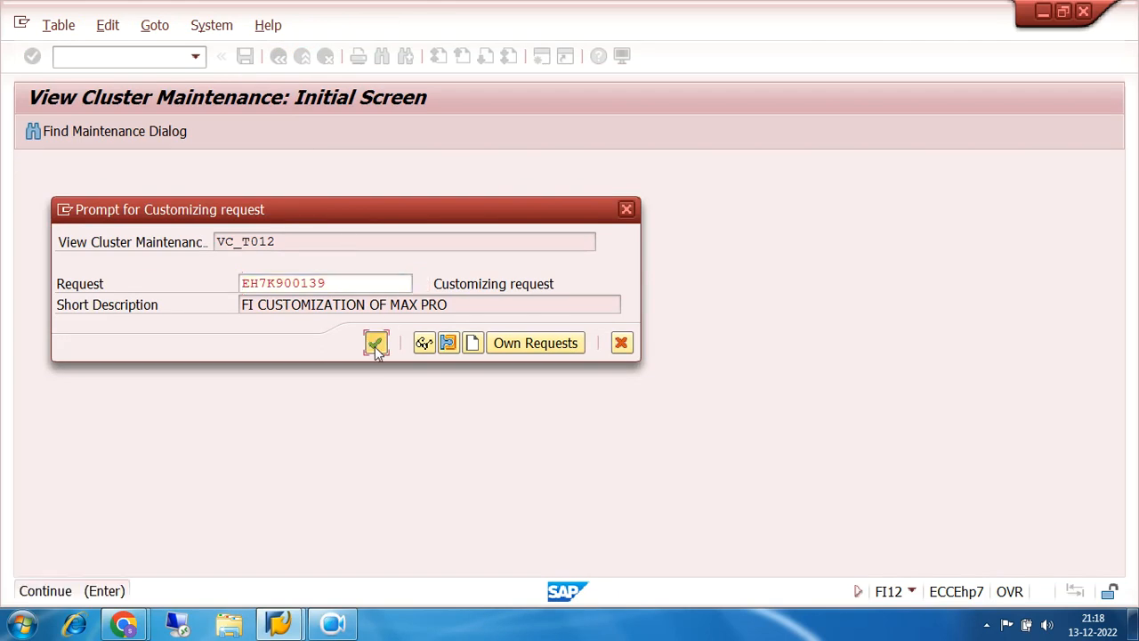
pyautogui.click(375, 342)
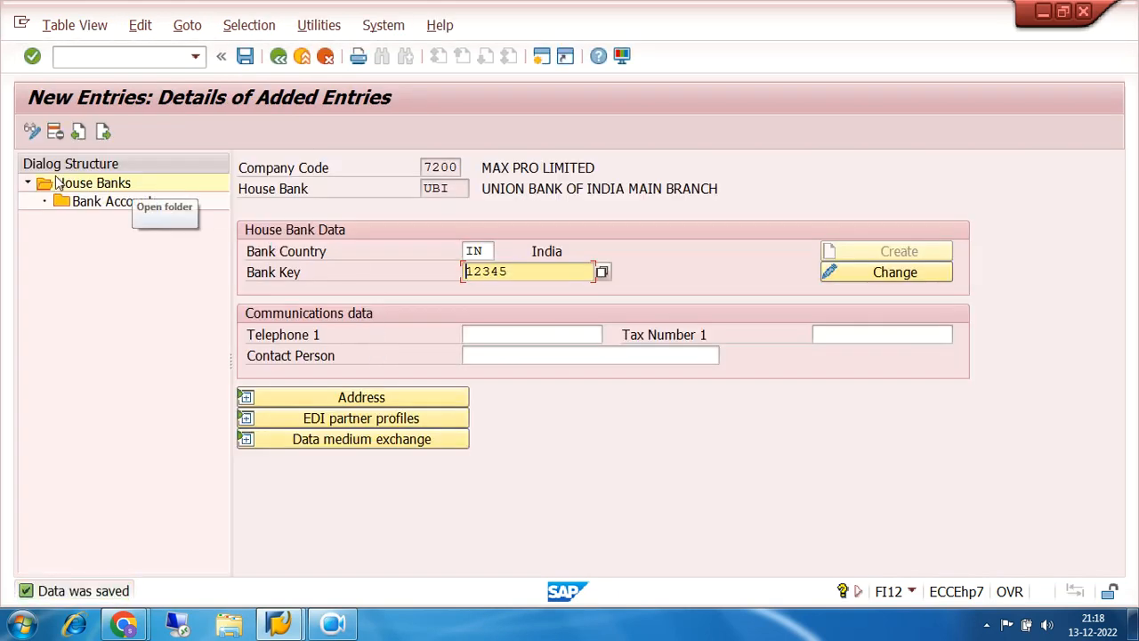
pyautogui.doubleClick(125, 206)
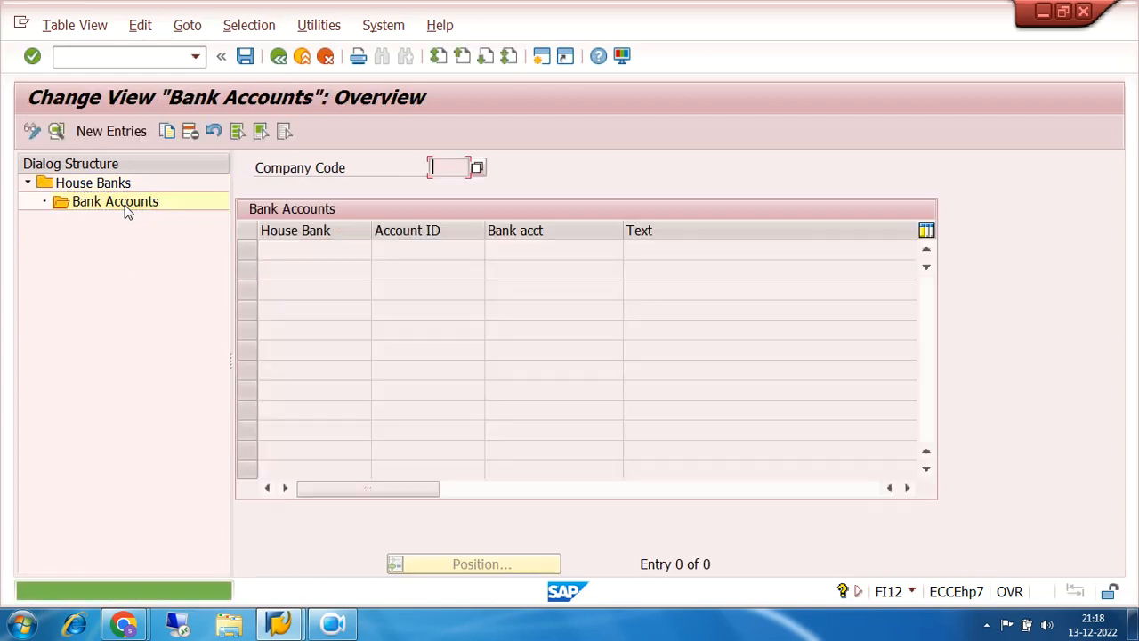
# - Add a bank account under house bank UBI: account ID UBI1, number 12345, currency INR
pyautogui.click(121, 132)
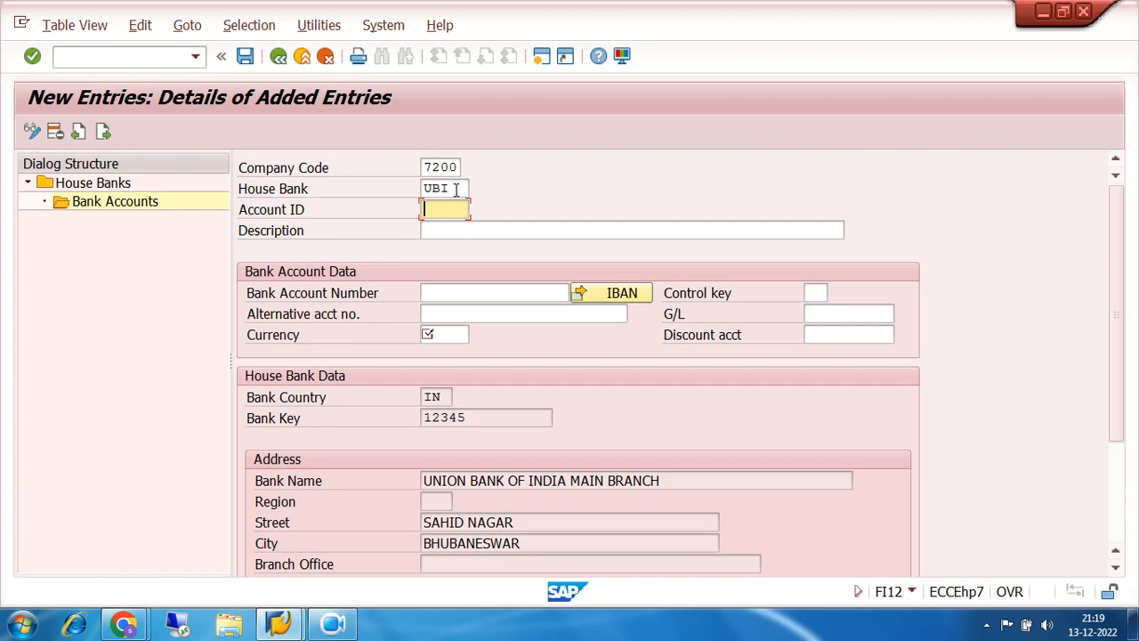
pyautogui.doubleClick(456, 189)
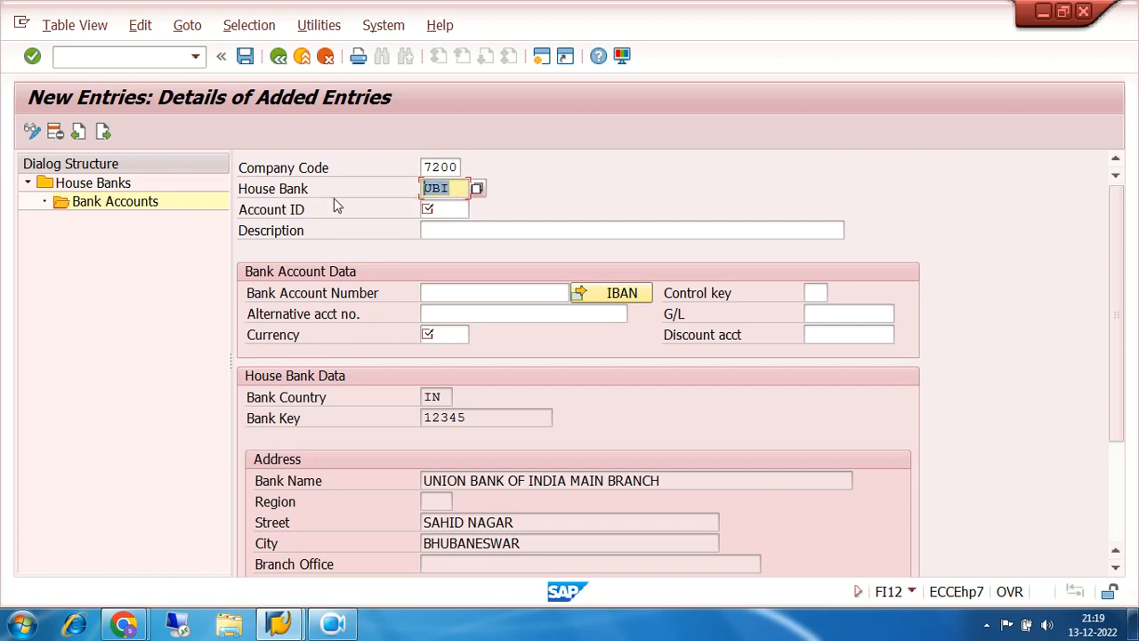
pyautogui.click(444, 209)
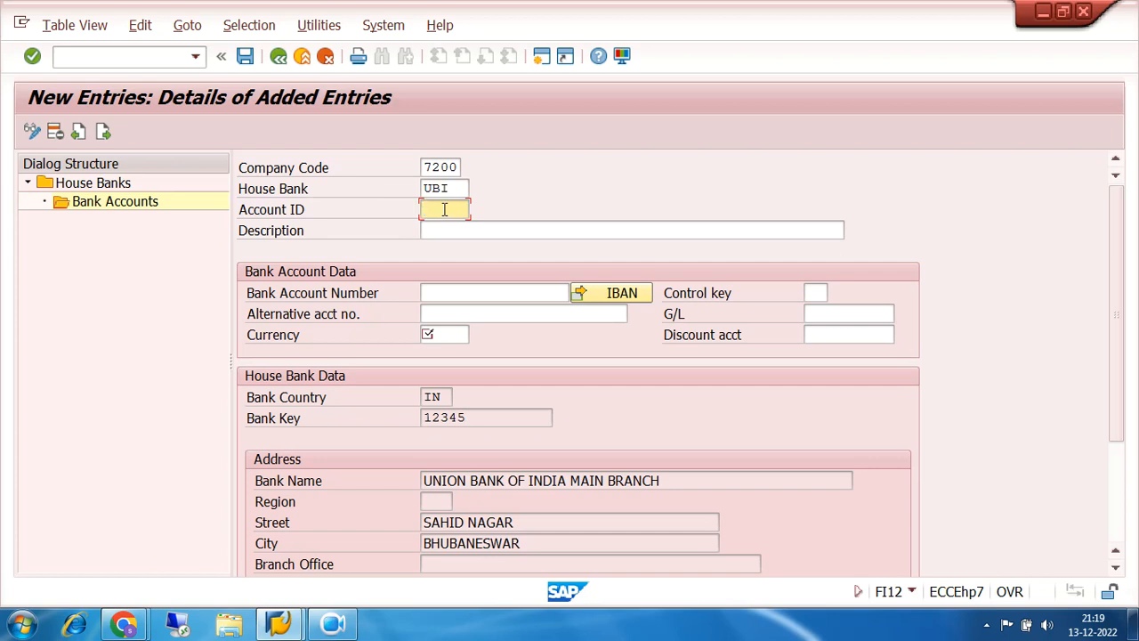
pyautogui.moveTo(451, 188); pyautogui.dragTo(402, 192)
pyautogui.click(453, 208)
pyautogui.write('UBI1')
pyautogui.click(473, 293)
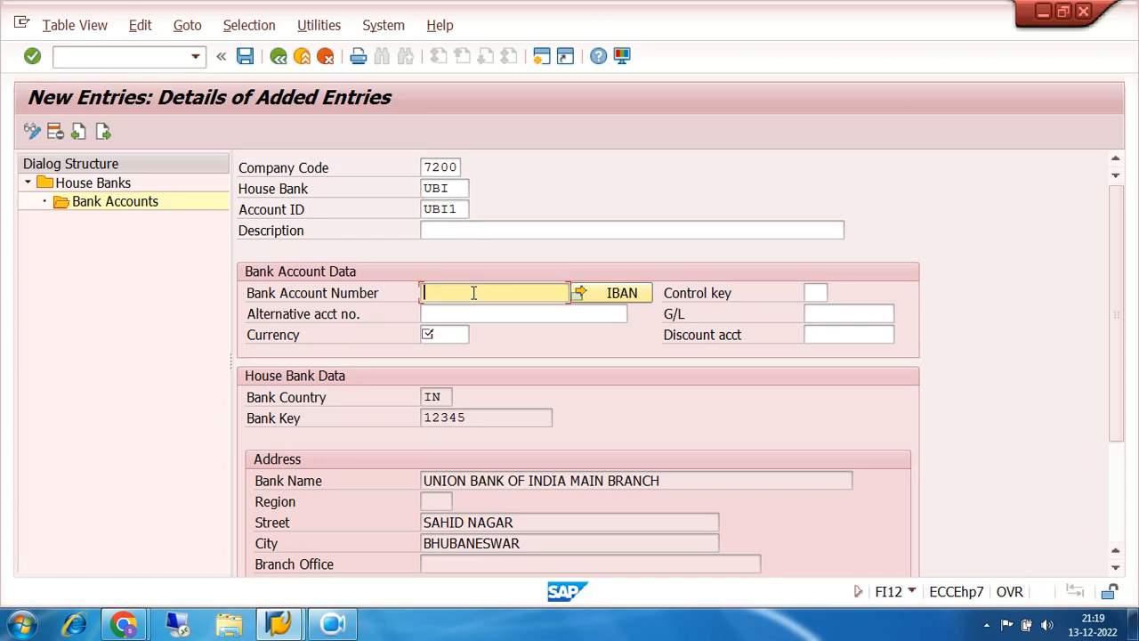
pyautogui.write('12345')
pyautogui.click(449, 335)
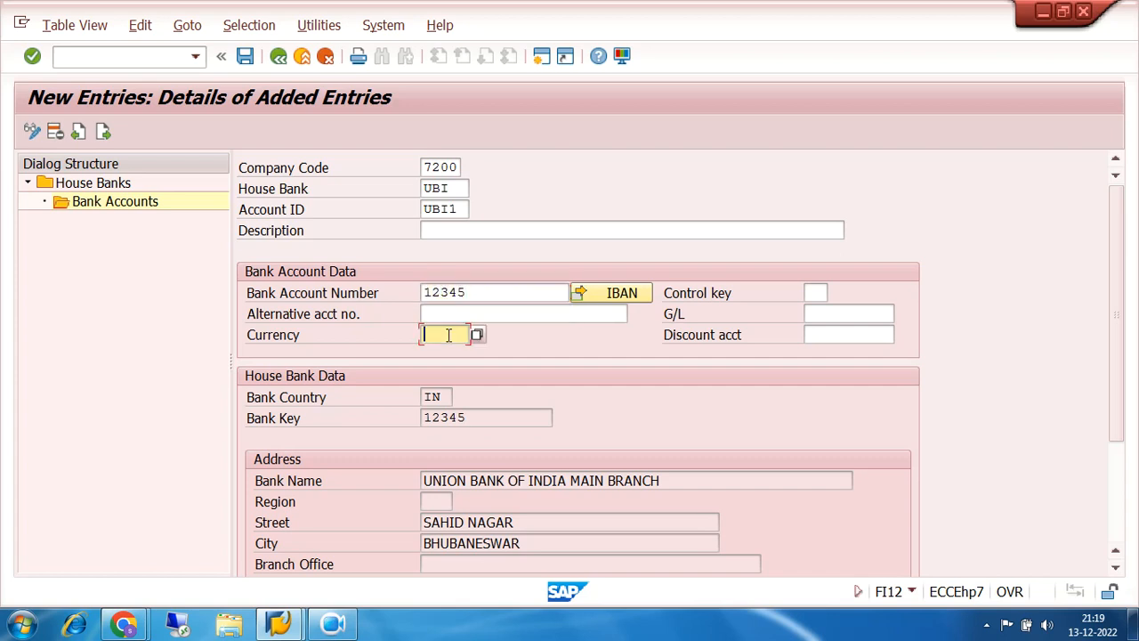
pyautogui.write('INR')
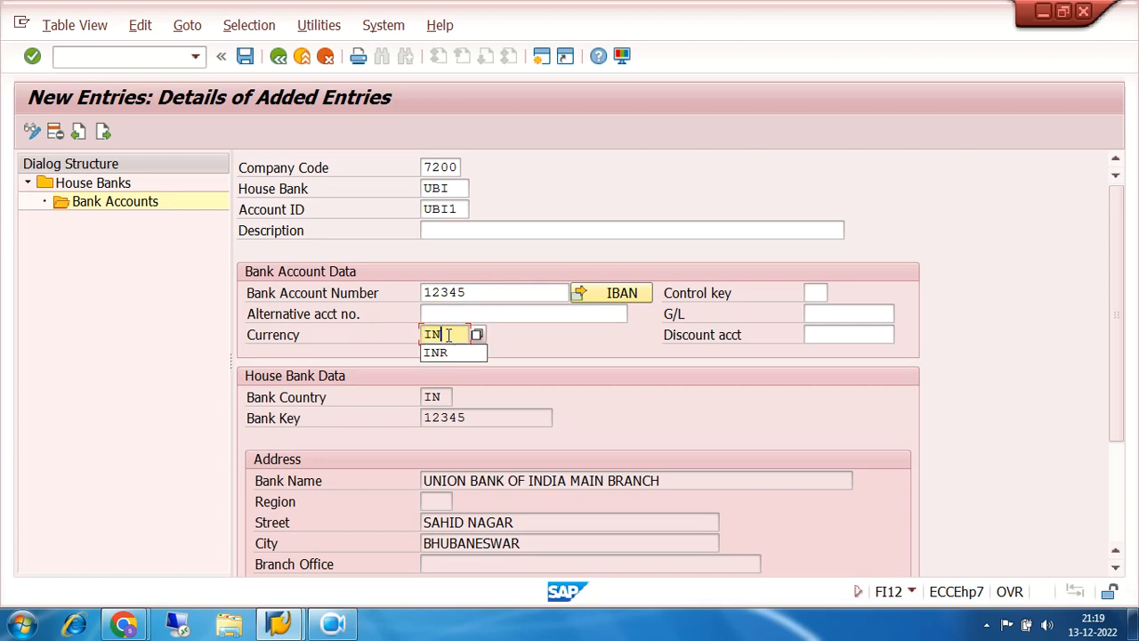
# - Browse the 19 G/L accounts in company code 7200 without choosing one, then open a new session
pyautogui.click(828, 317)
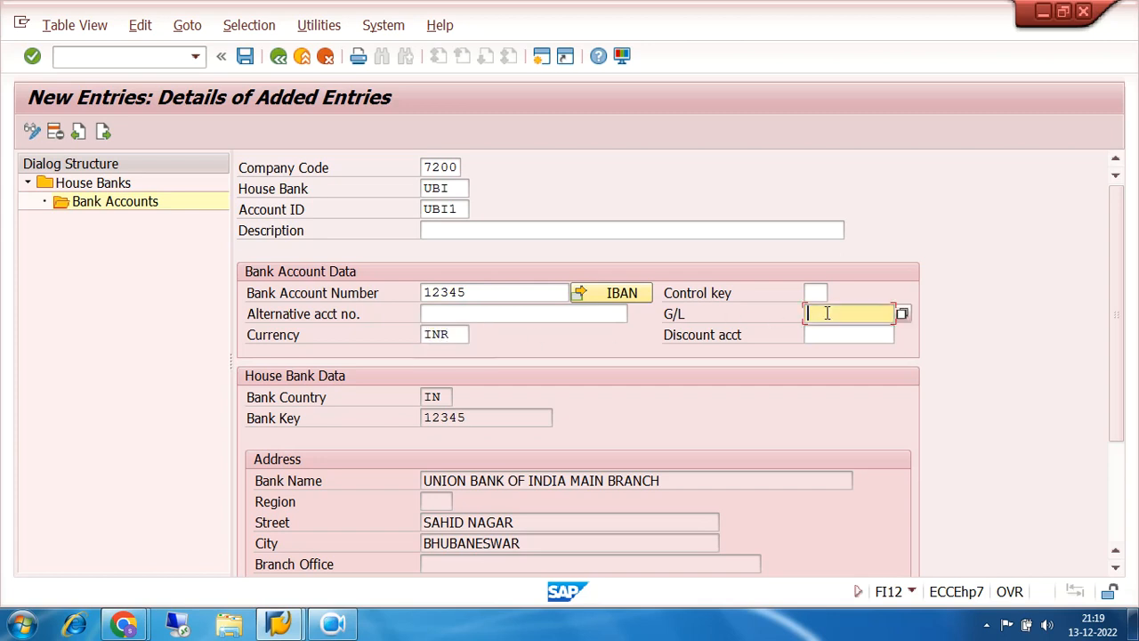
pyautogui.click(904, 314)
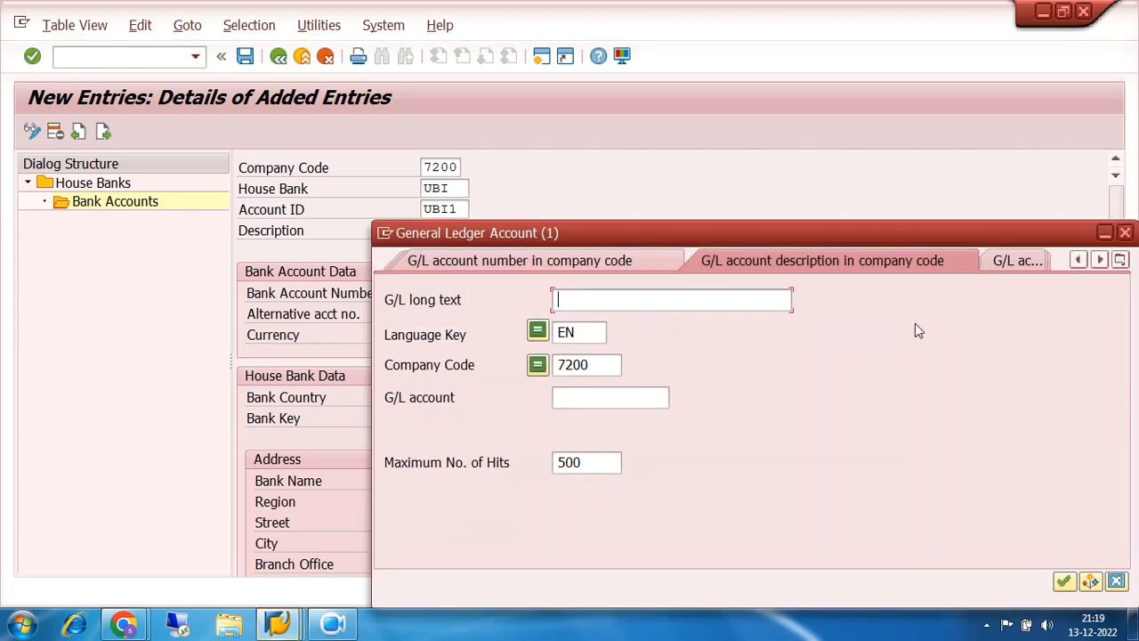
pyautogui.click(1064, 581)
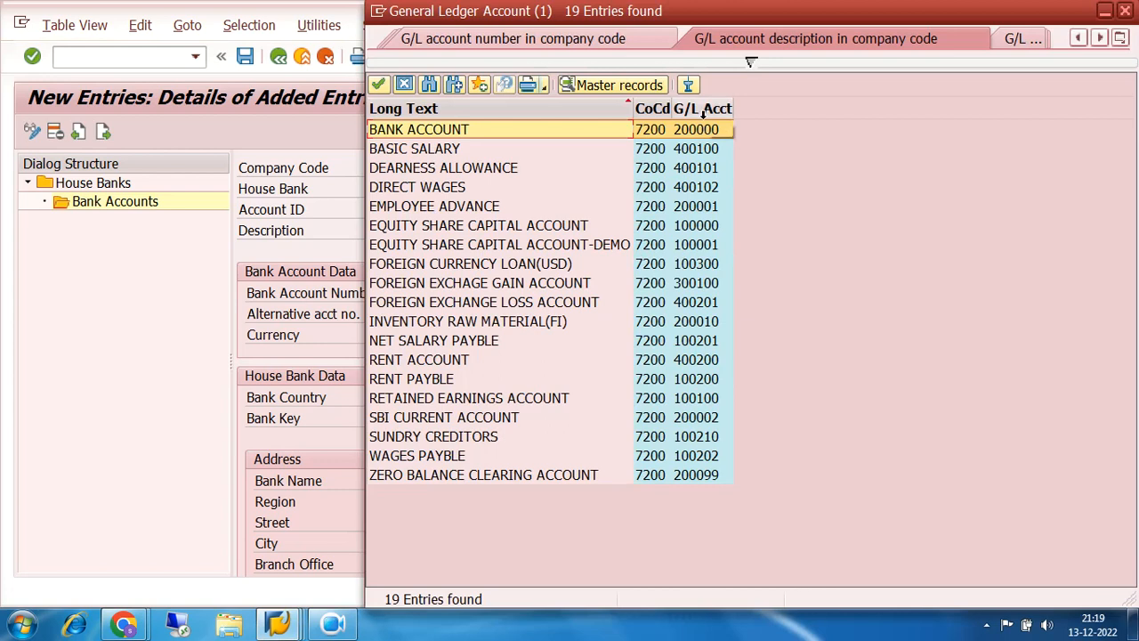
pyautogui.click(703, 108)
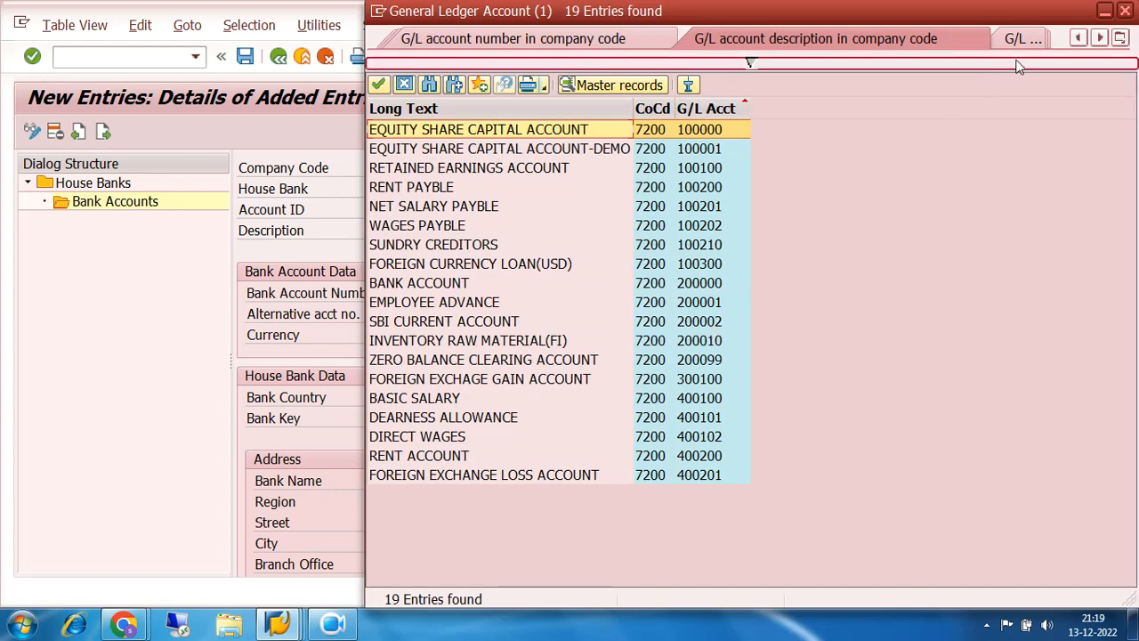
pyautogui.click(1126, 10)
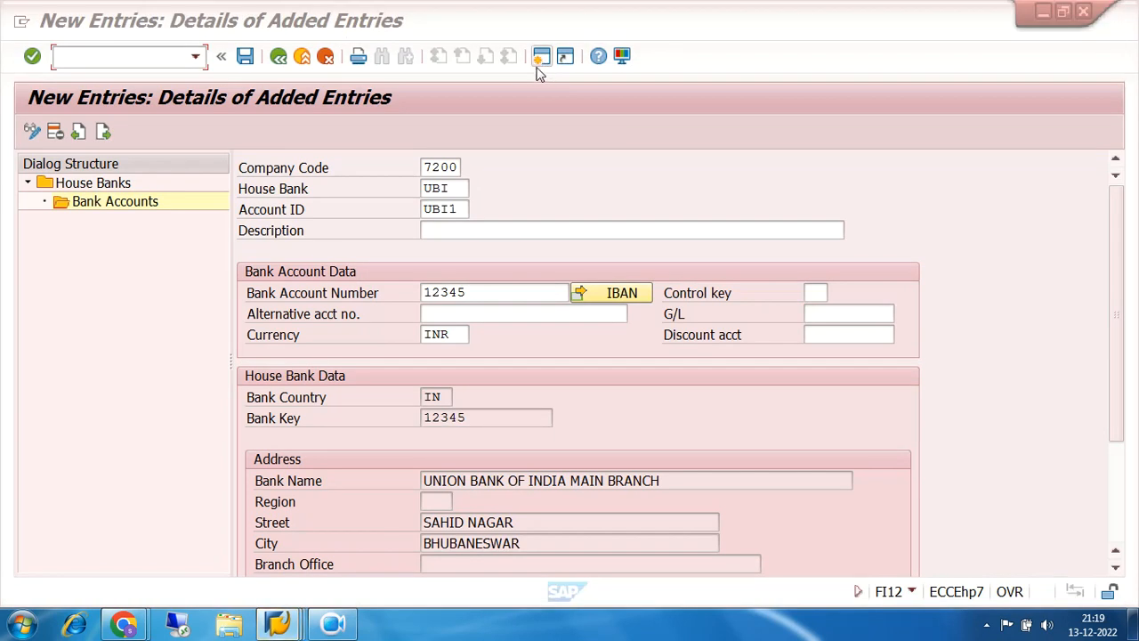
pyautogui.click(541, 57)
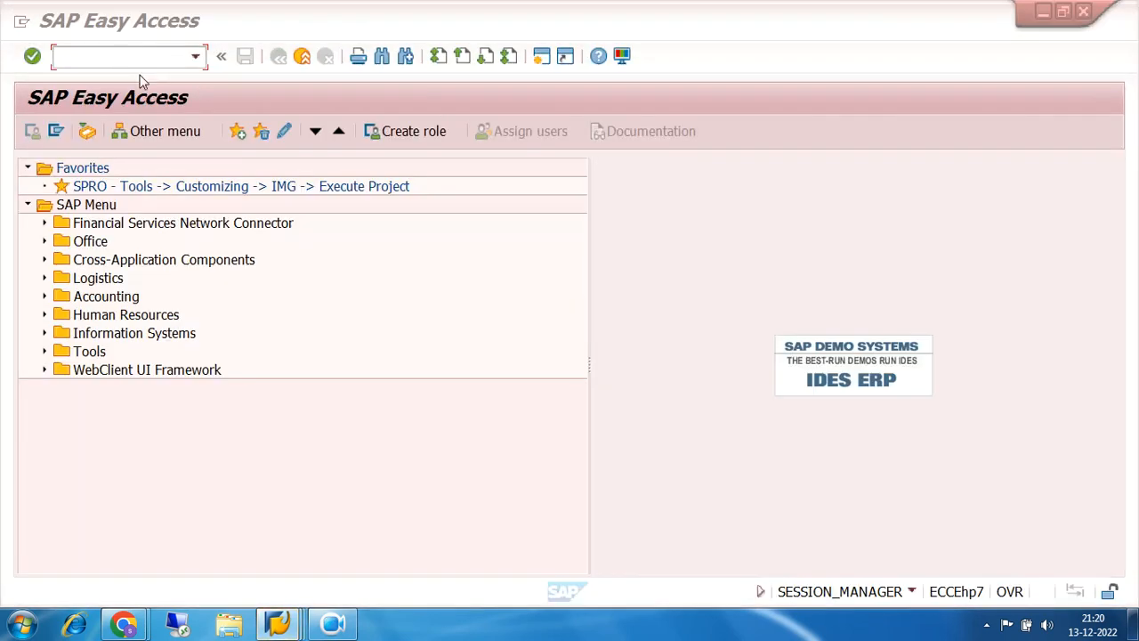
# - In the new SAP Easy Access session, run FS00 for central G/L account maintenance
pyautogui.click(1085, 16)
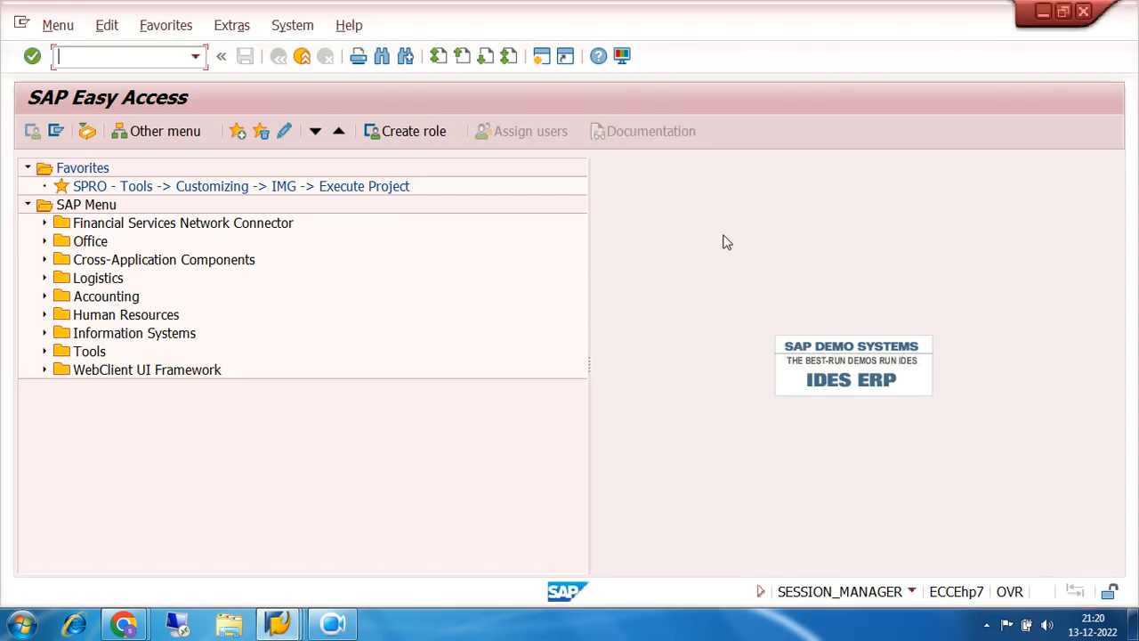
pyautogui.click(113, 55)
pyautogui.write('fs00')
pyautogui.press('Return')
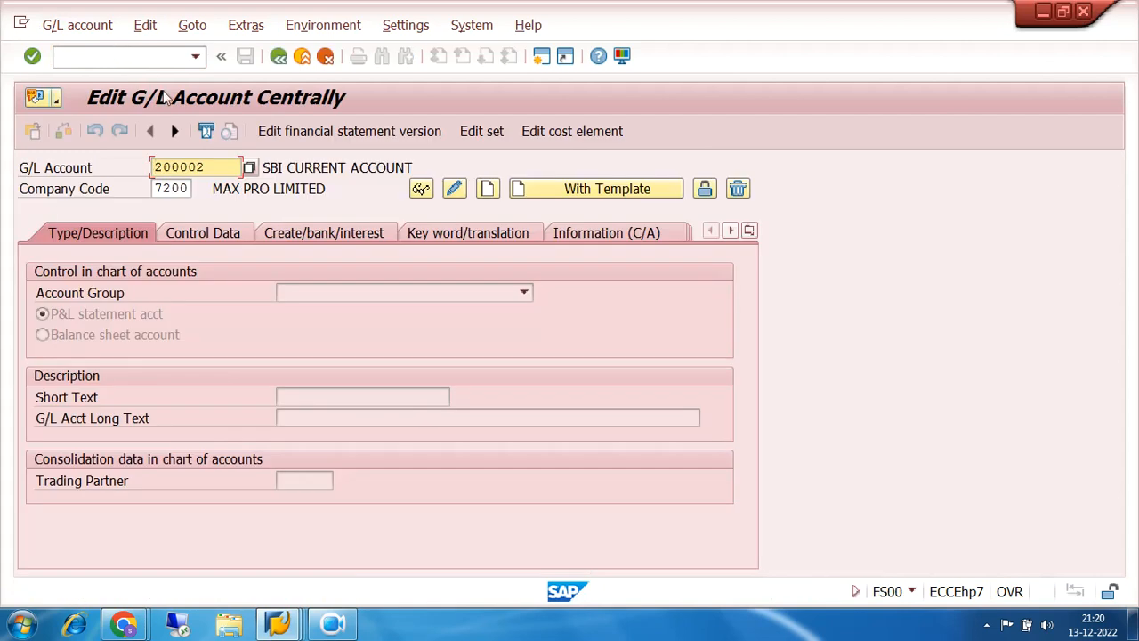
# - Enter account 200003 and copy it from template account 200002 in company code 7200
pyautogui.click(207, 166)
pyautogui.press('BackSpace')
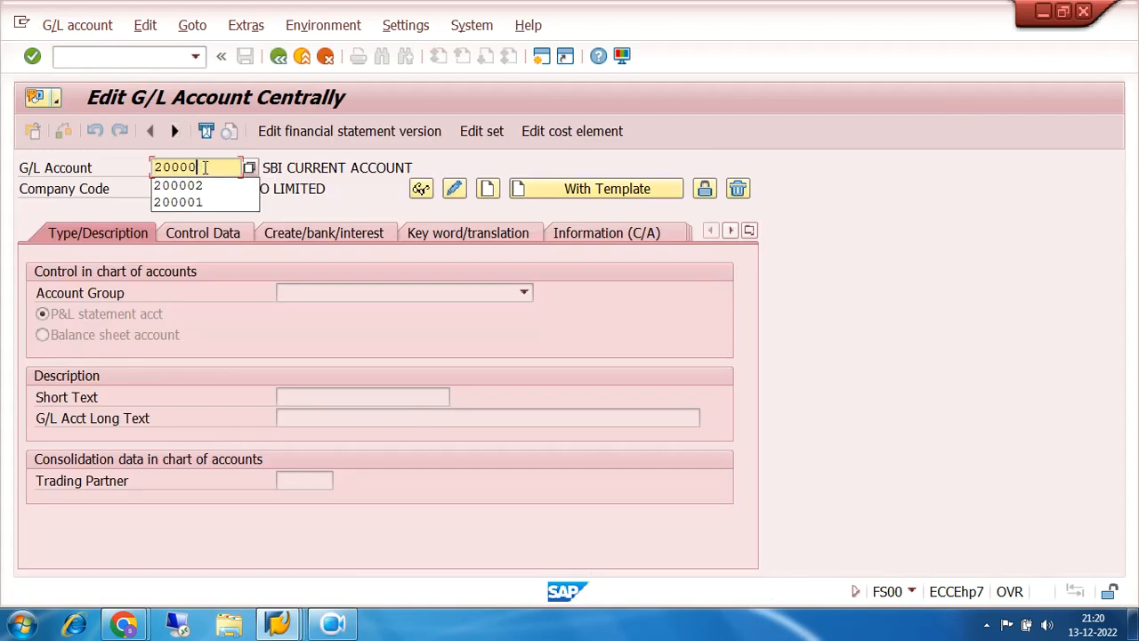
pyautogui.write('3')
pyautogui.click(569, 194)
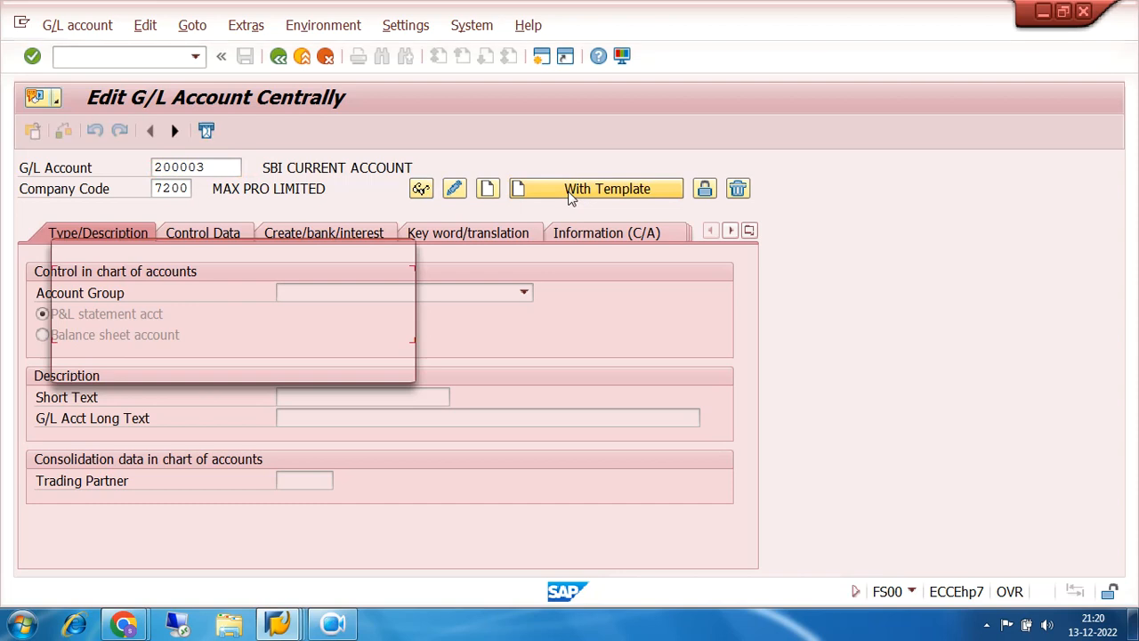
pyautogui.write('200')
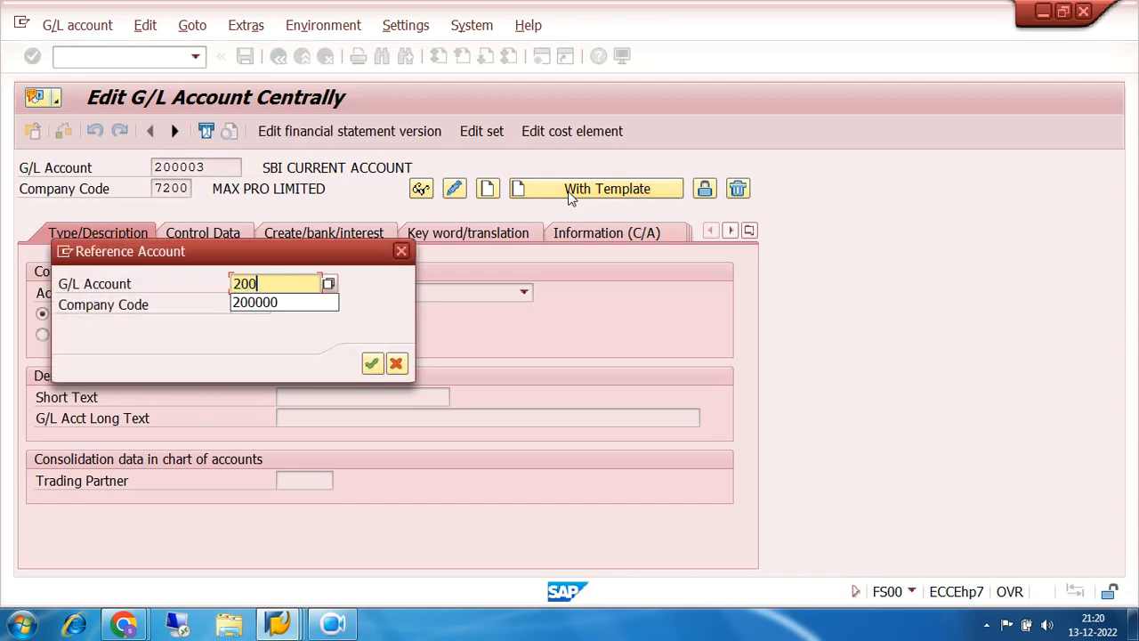
pyautogui.write('002')
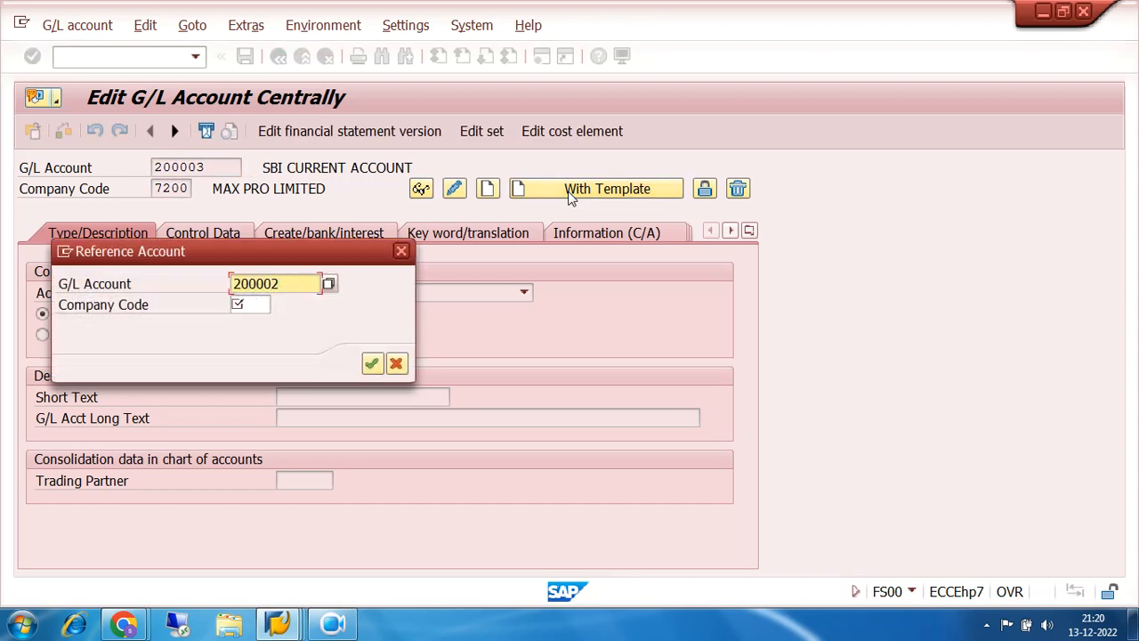
pyautogui.click(244, 305)
pyautogui.write('7200')
pyautogui.press('Return')
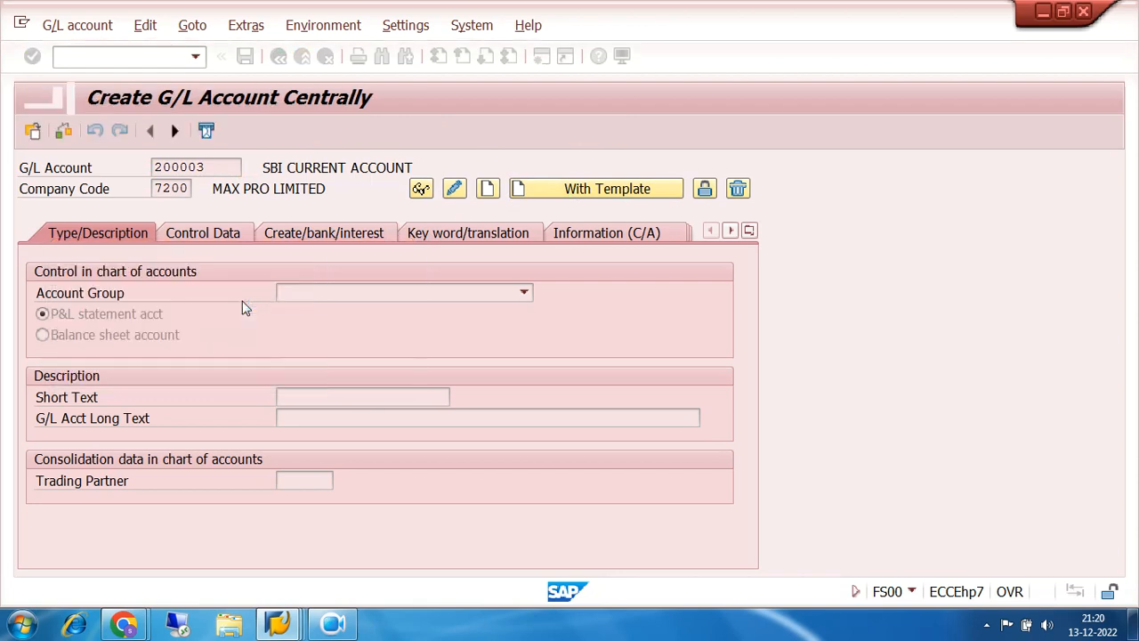
# - Set short text UNION BANK CURRENT and long text UNION BANK CURRENT ACCOUNT
pyautogui.click(426, 397)
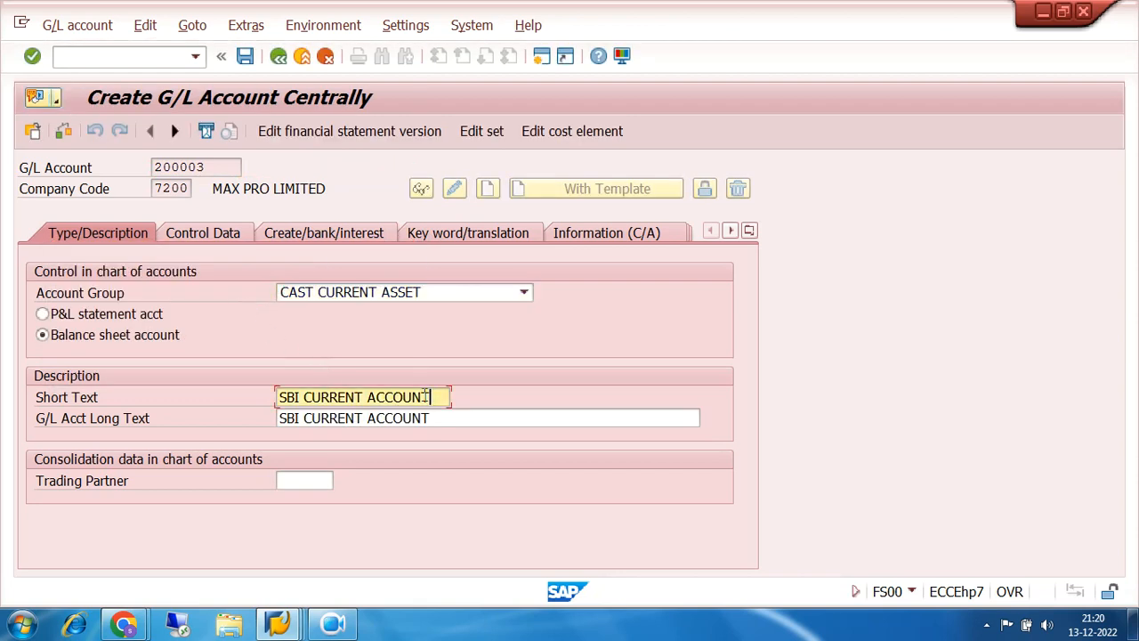
pyautogui.press('BackSpace')
pyautogui.press('BackSpace')
pyautogui.press('BackSpace')
pyautogui.press('BackSpace')
pyautogui.press('BackSpace')
pyautogui.press('BackSpace')
pyautogui.press('BackSpace')
pyautogui.press('BackSpace')
pyautogui.press('BackSpace')
pyautogui.press('BackSpace')
pyautogui.press('BackSpace')
pyautogui.press('BackSpace')
pyautogui.press('BackSpace')
pyautogui.press('BackSpace')
pyautogui.press('BackSpace')
pyautogui.press('BackSpace')
pyautogui.press('BackSpace')
pyautogui.press('BackSpace')
pyautogui.press('BackSpace')
pyautogui.write('UNION')
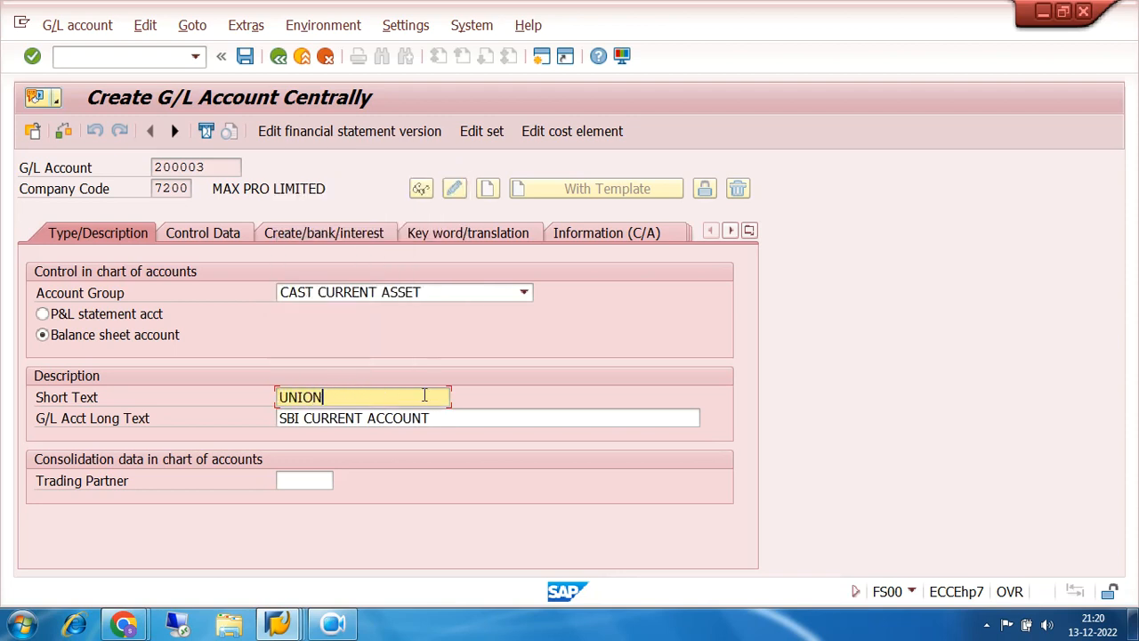
pyautogui.write(' BANK OF INDIA')
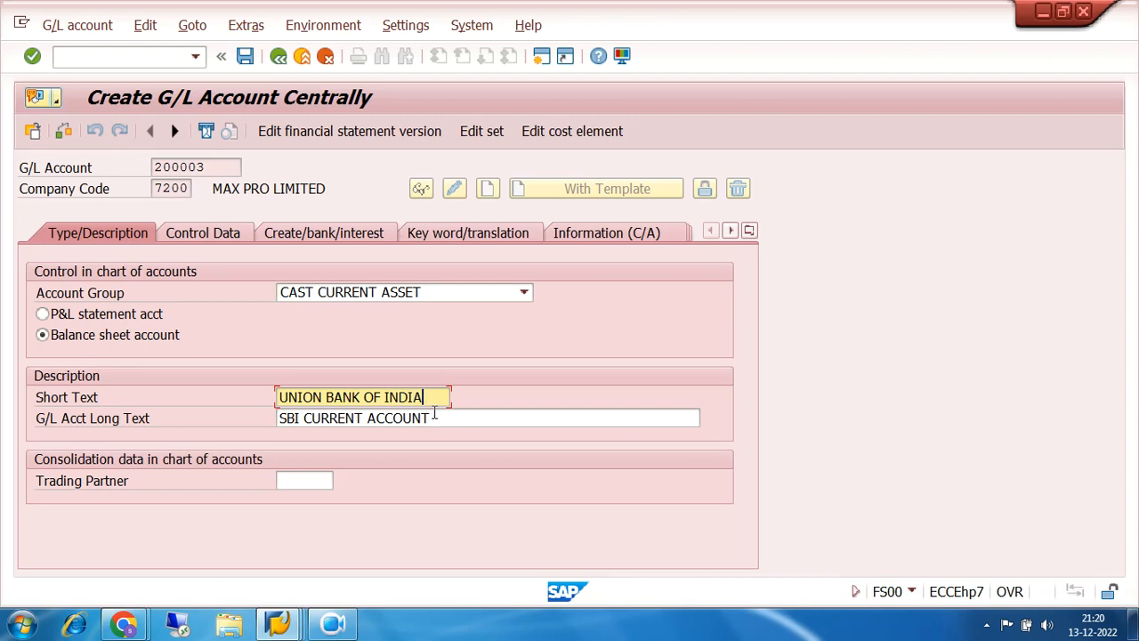
pyautogui.press('BackSpace')
pyautogui.press('BackSpace')
pyautogui.press('BackSpace')
pyautogui.press('BackSpace')
pyautogui.press('BackSpace')
pyautogui.press('BackSpace')
pyautogui.write('CURRENT A')
pyautogui.press('BackSpace')
pyautogui.click(433, 420)
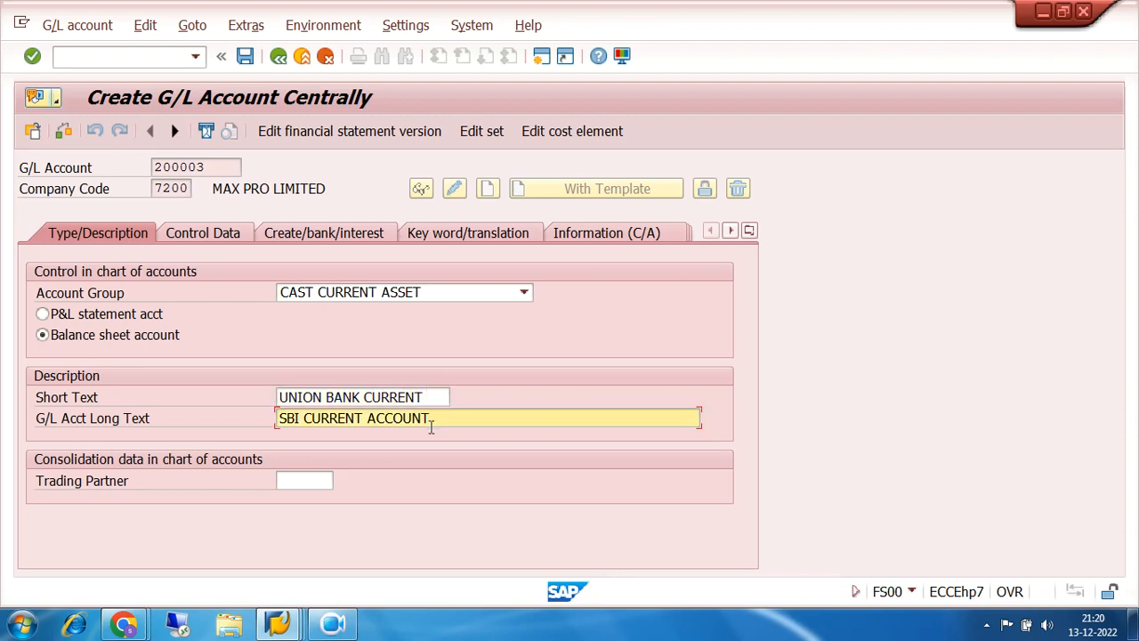
pyautogui.press('BackSpace')
pyautogui.press('BackSpace')
pyautogui.press('BackSpace')
pyautogui.press('BackSpace')
pyautogui.press('BackSpace')
pyautogui.press('BackSpace')
pyautogui.press('BackSpace')
pyautogui.press('BackSpace')
pyautogui.press('BackSpace')
pyautogui.press('BackSpace')
pyautogui.press('BackSpace')
pyautogui.press('BackSpace')
pyautogui.press('BackSpace')
pyautogui.press('BackSpace')
pyautogui.press('BackSpace')
pyautogui.press('BackSpace')
pyautogui.press('BackSpace')
pyautogui.press('BackSpace')
pyautogui.press('BackSpace')
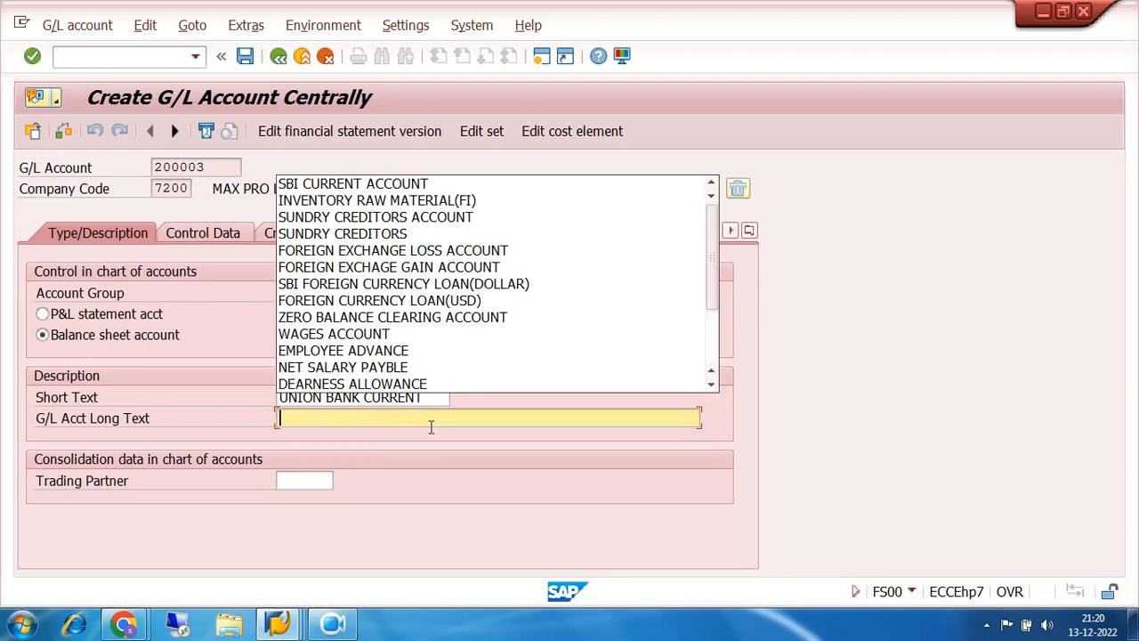
pyautogui.write('UNION')
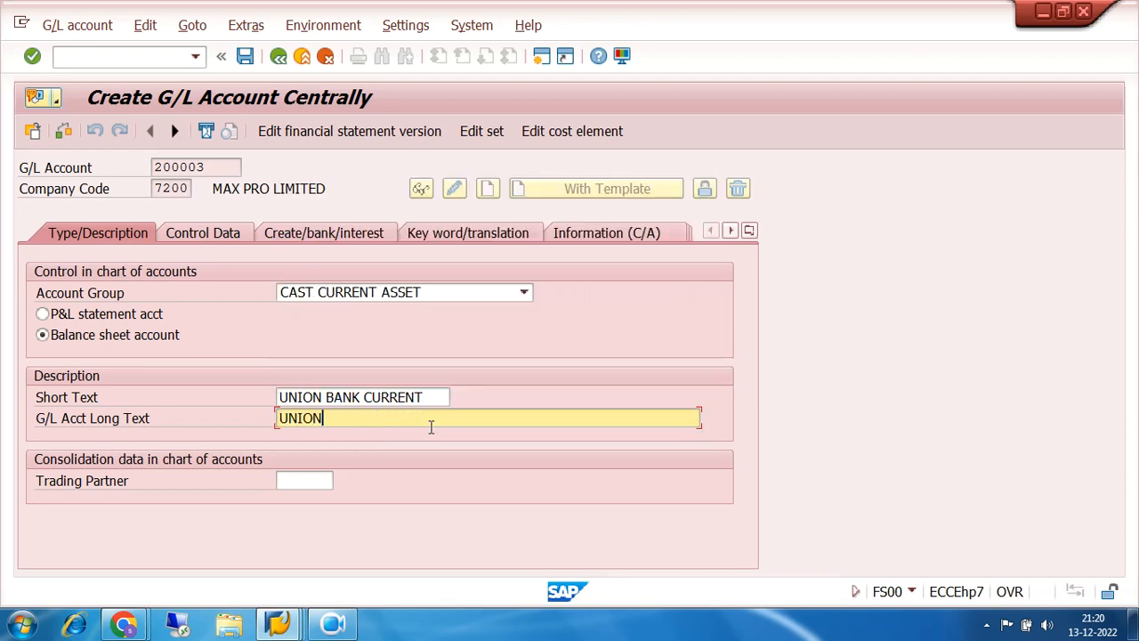
pyautogui.write(' BANK CURRENT ACC')
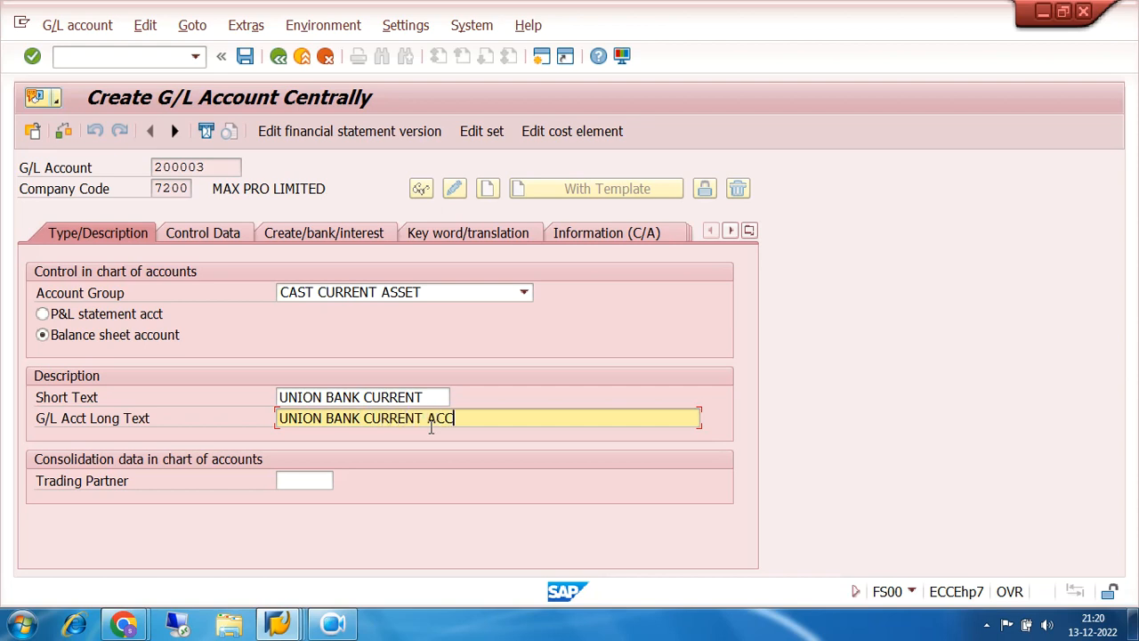
pyautogui.write('OUNT')
# - Review the Control Data and bank/interest tabs, then save account 200003, accepting the warnings
pyautogui.click(229, 231)
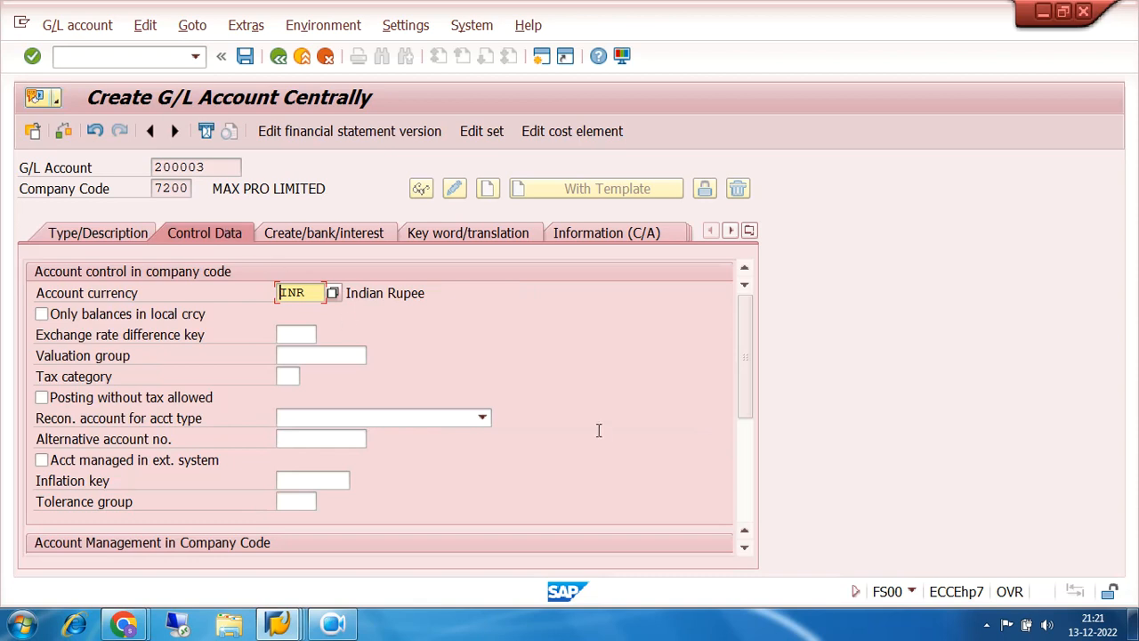
pyautogui.click(299, 232)
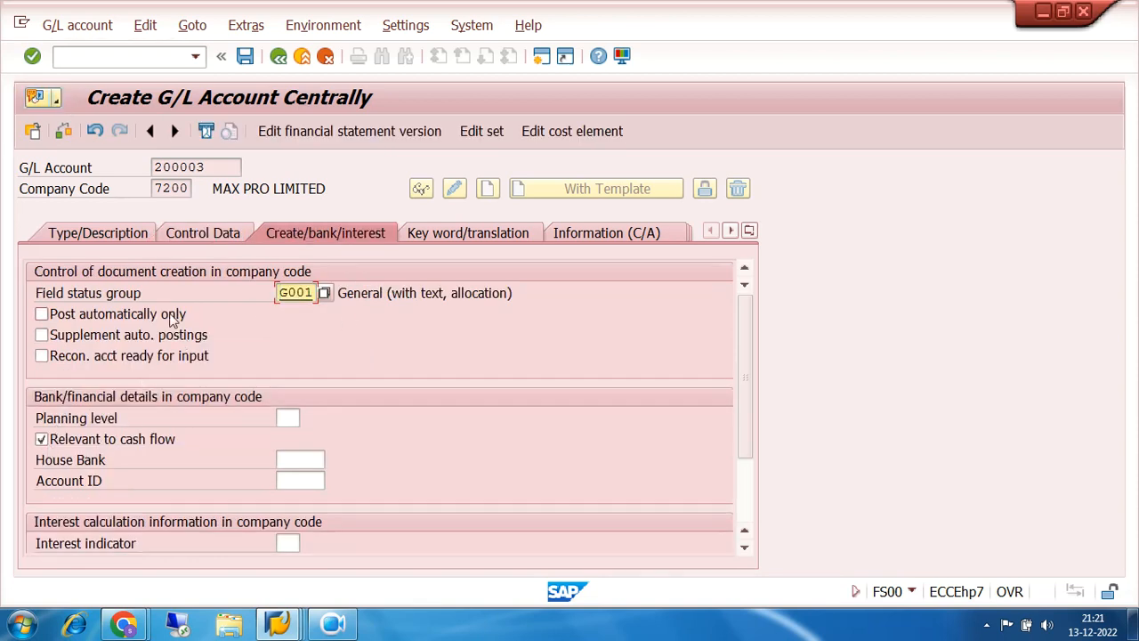
pyautogui.click(245, 57)
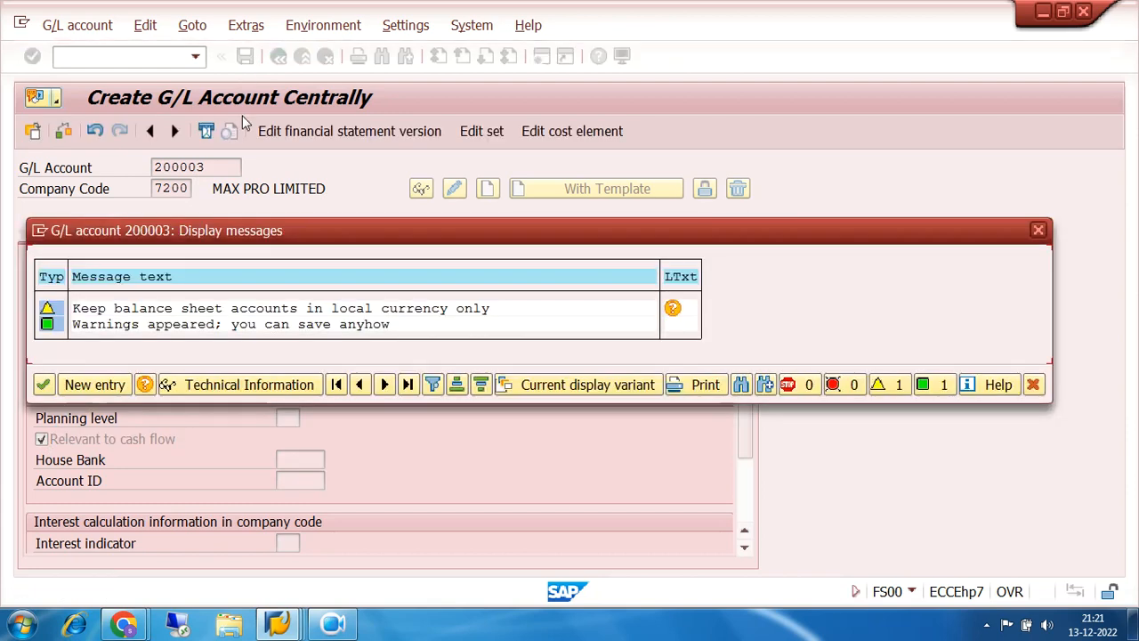
pyautogui.click(43, 383)
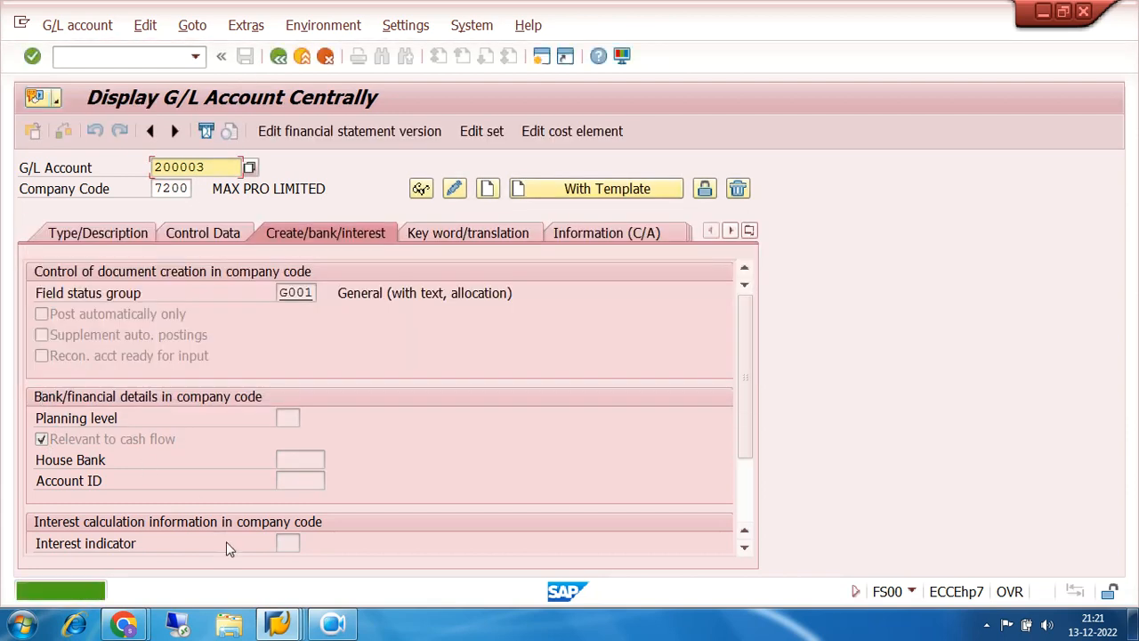
# - Assign G/L account 200003 (UNION BANK CURRENT ACCOUNT) to bank account UBI1 via the search list
pyautogui.moveTo(278, 628)
pyautogui.click(294, 550)
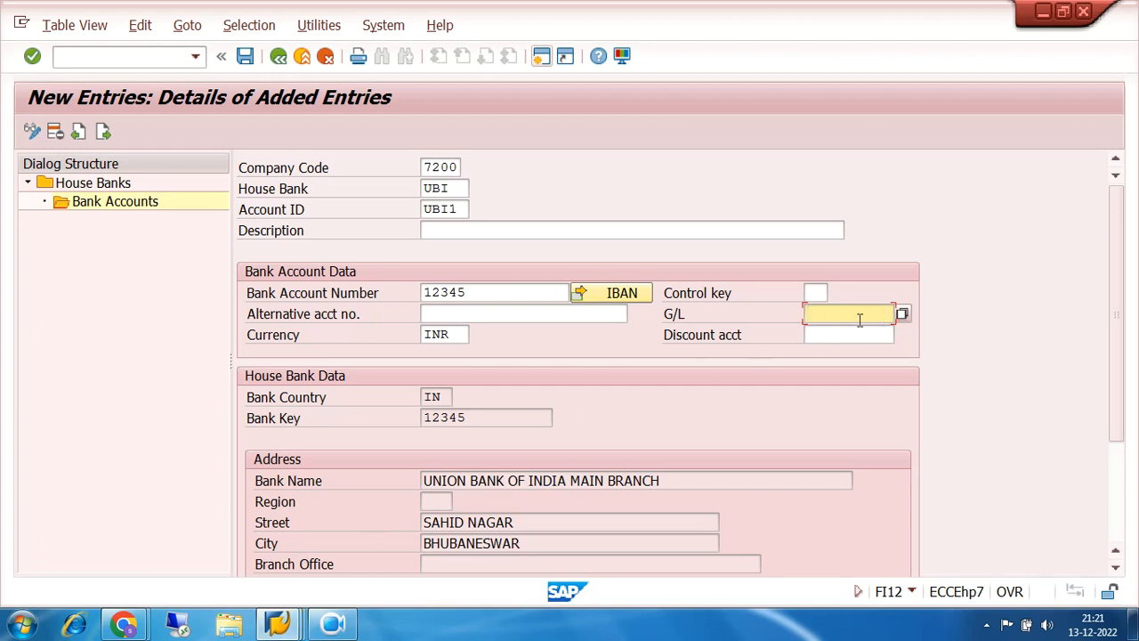
pyautogui.click(901, 314)
pyautogui.click(1064, 581)
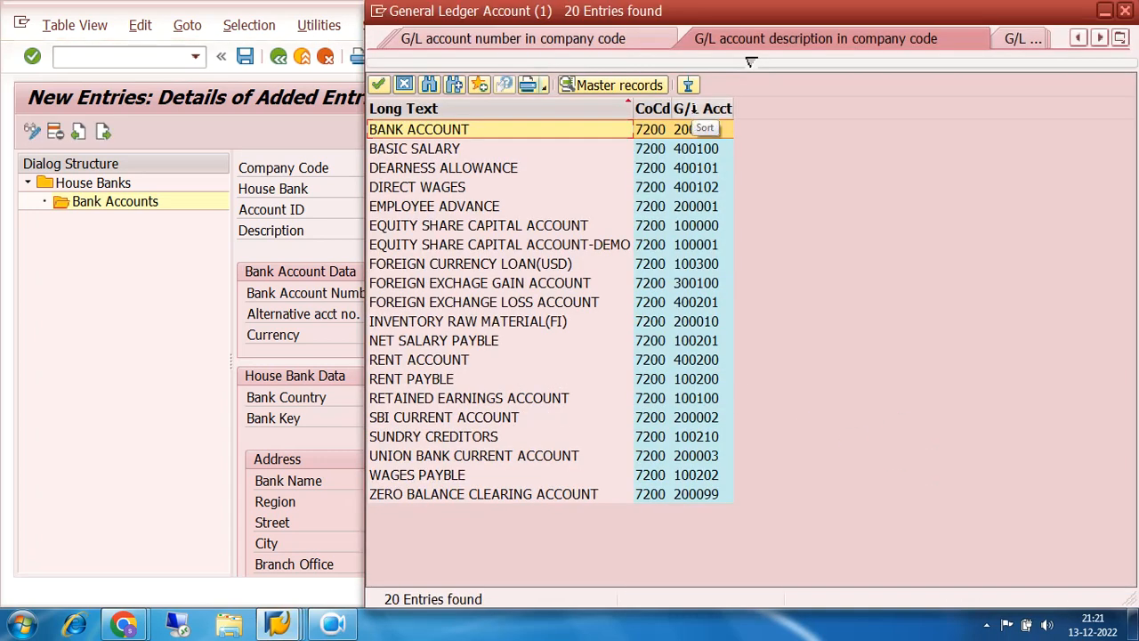
pyautogui.click(703, 108)
pyautogui.click(708, 345)
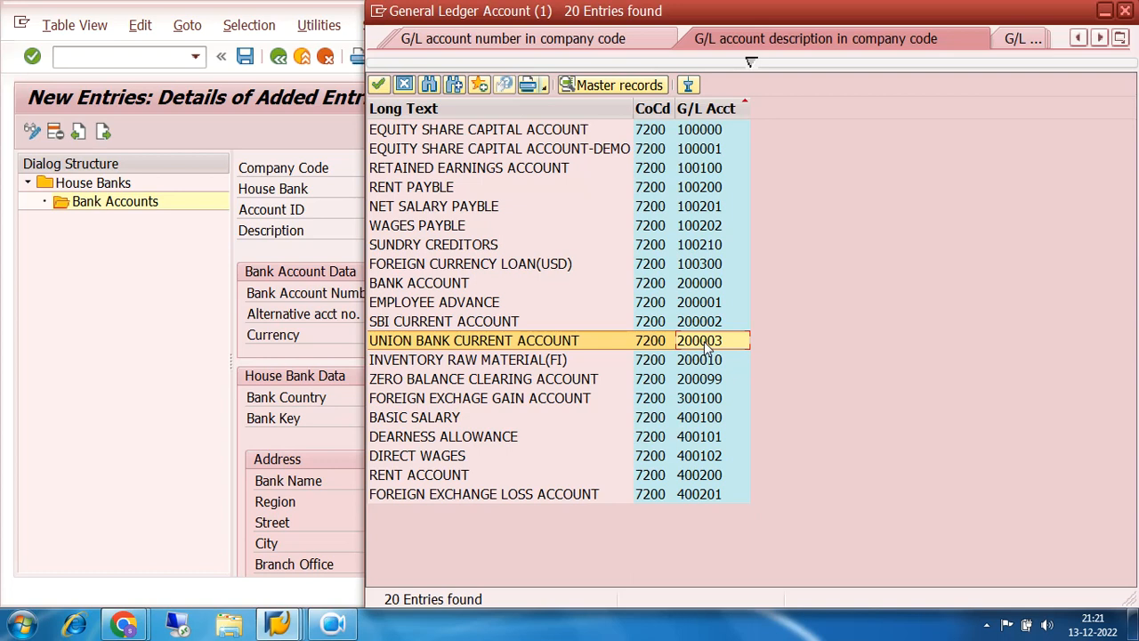
pyautogui.doubleClick(705, 343)
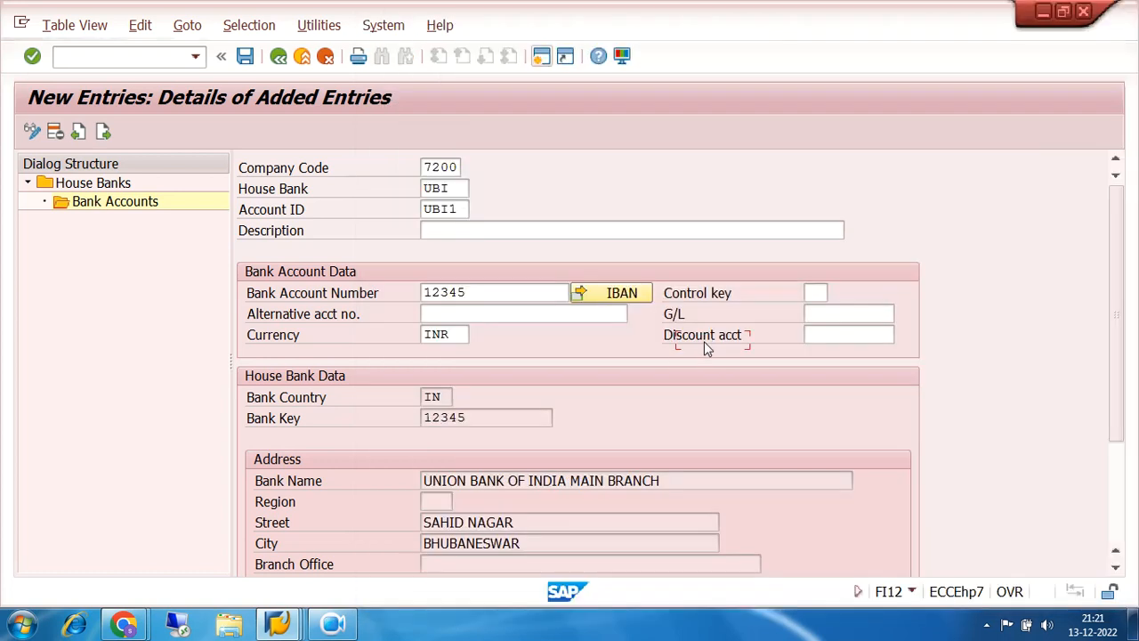
# - Save bank account UBI1, including the IBAN in the workbench request, and return to the overview
pyautogui.click(245, 56)
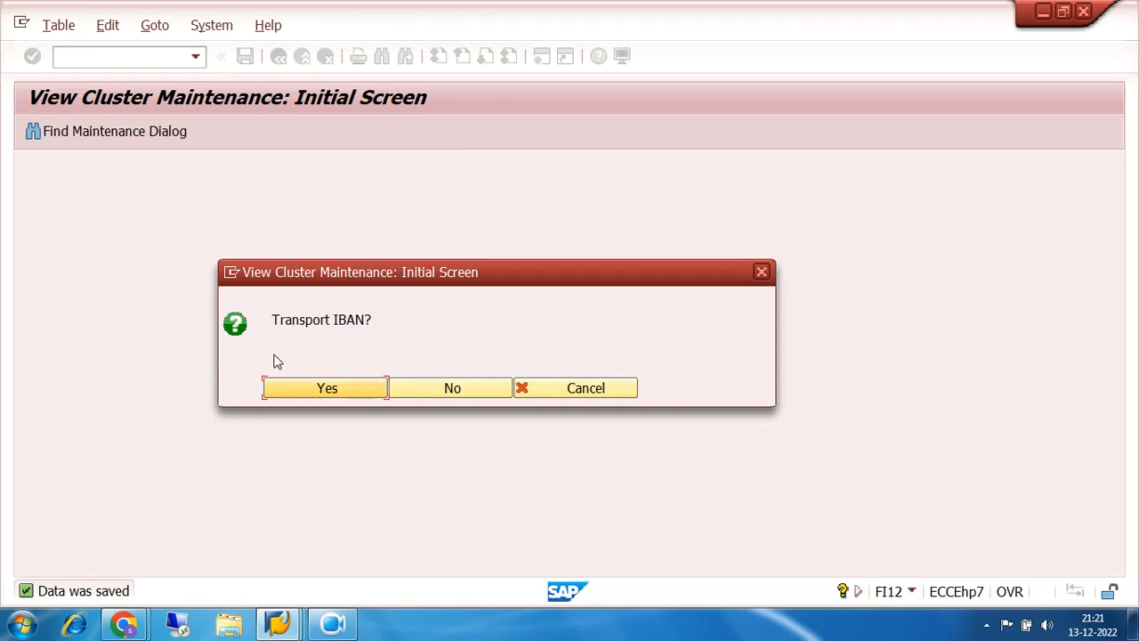
pyautogui.click(328, 389)
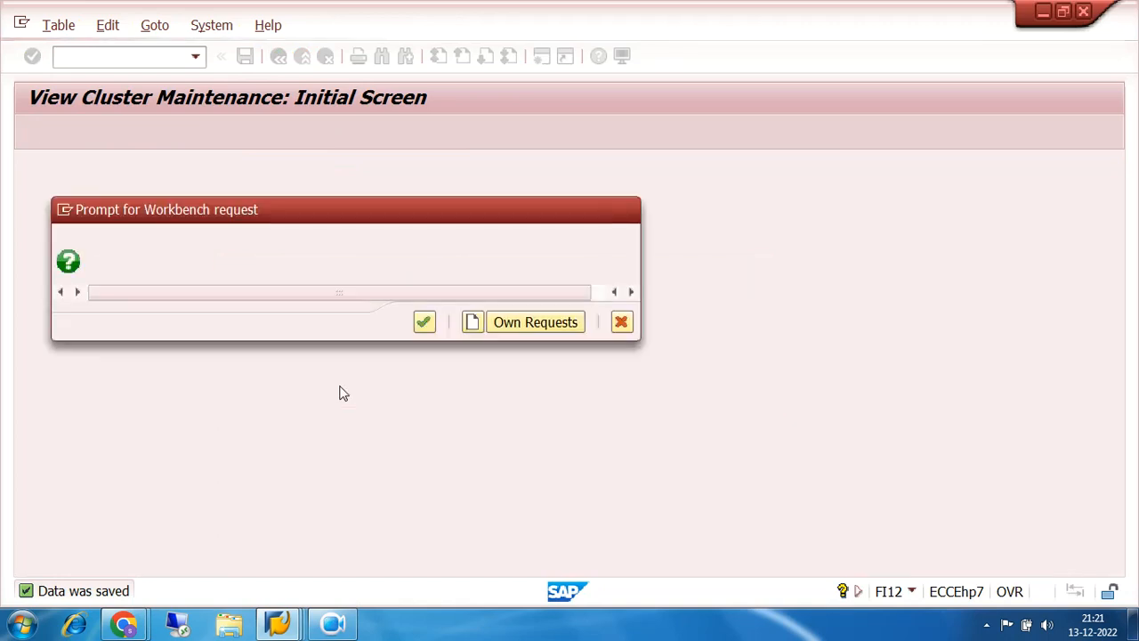
pyautogui.click(424, 322)
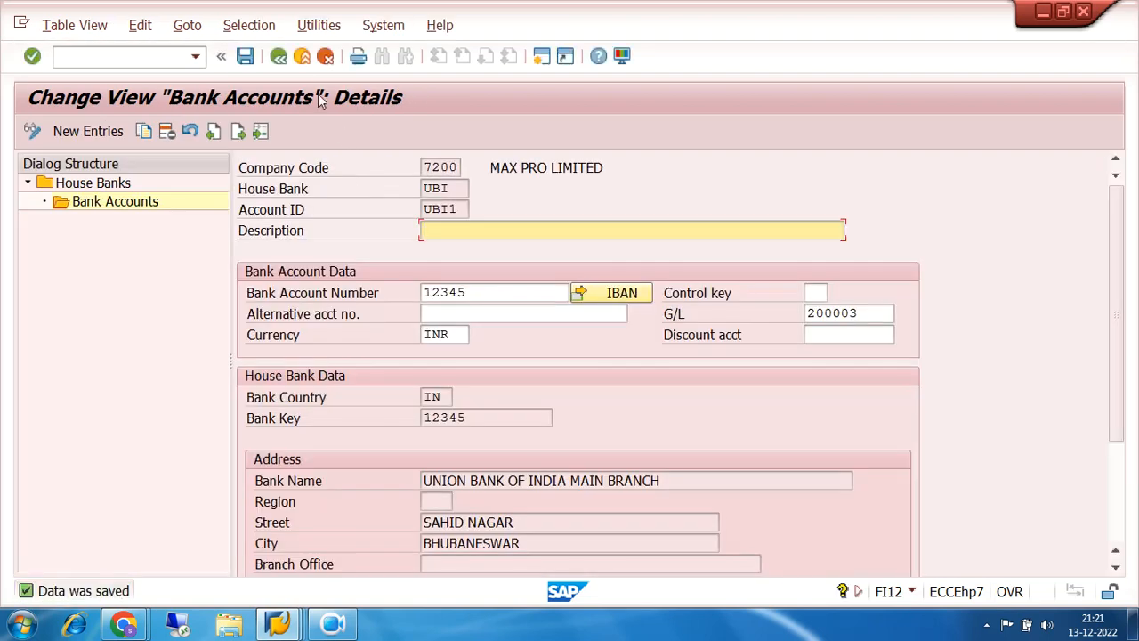
pyautogui.click(278, 57)
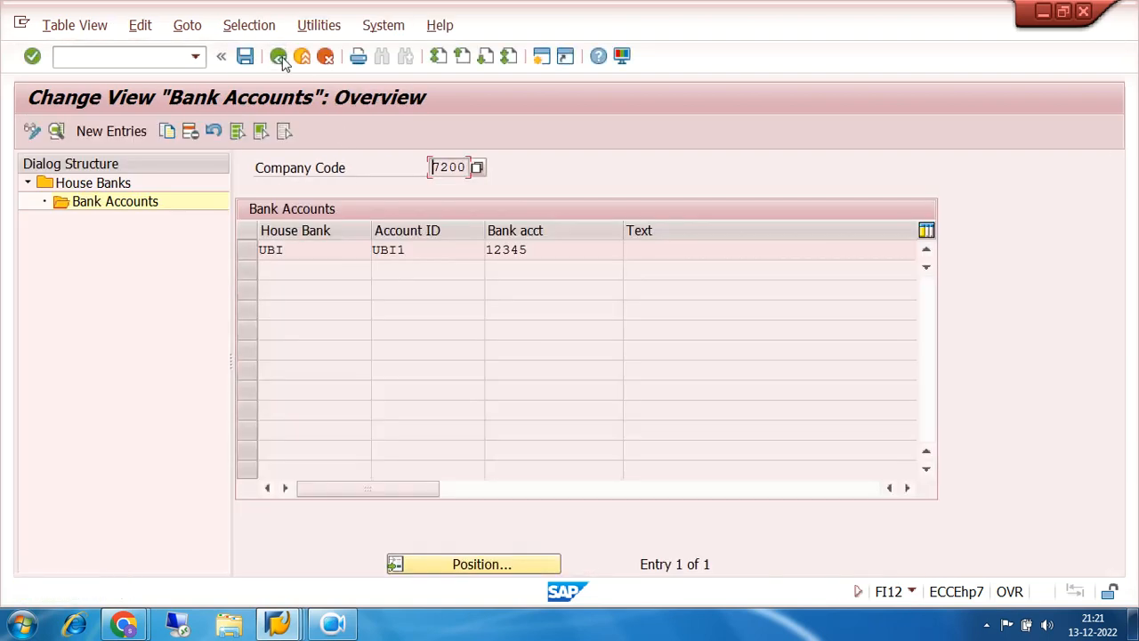
pyautogui.click(335, 250)
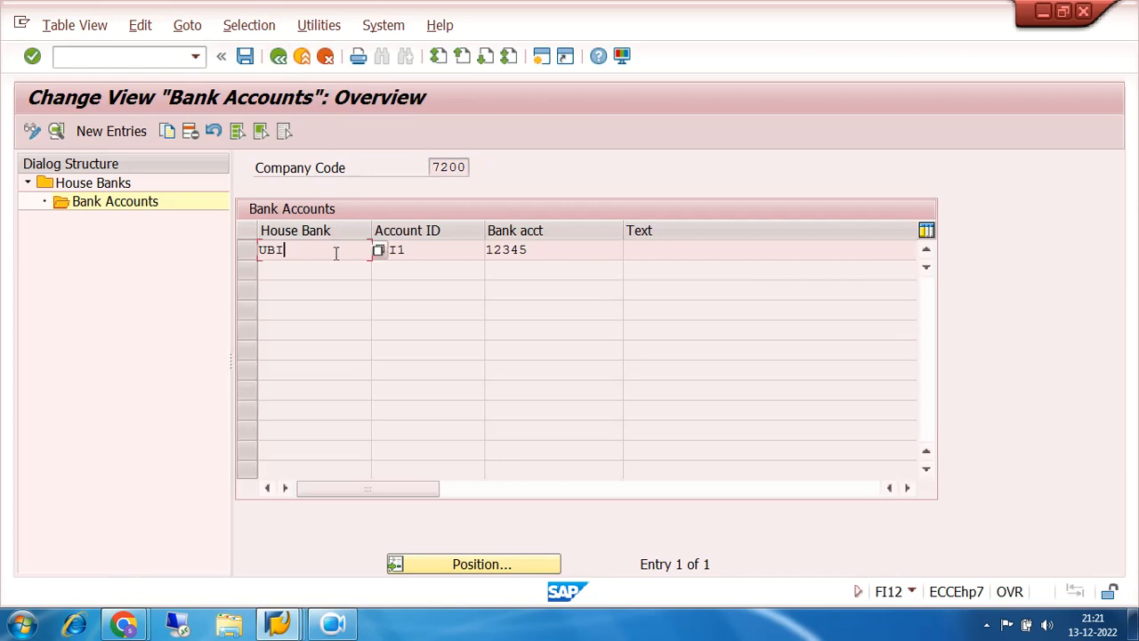
pyautogui.click(418, 249)
pyautogui.moveTo(318, 250); pyautogui.dragTo(270, 250)
pyautogui.moveTo(465, 252); pyautogui.dragTo(328, 258)
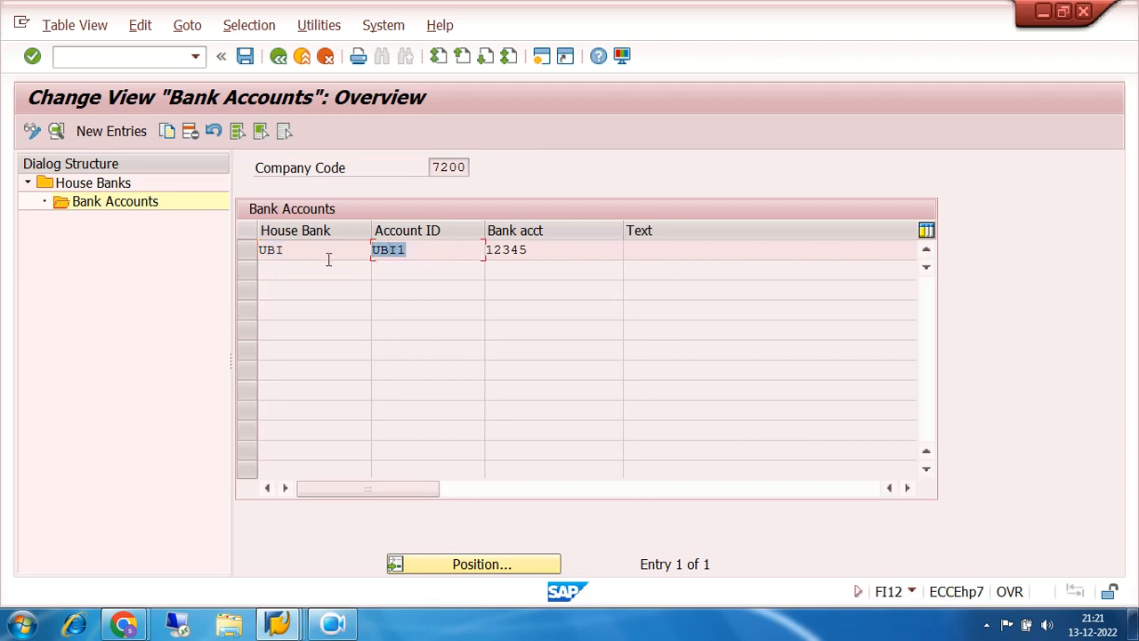
pyautogui.click(120, 132)
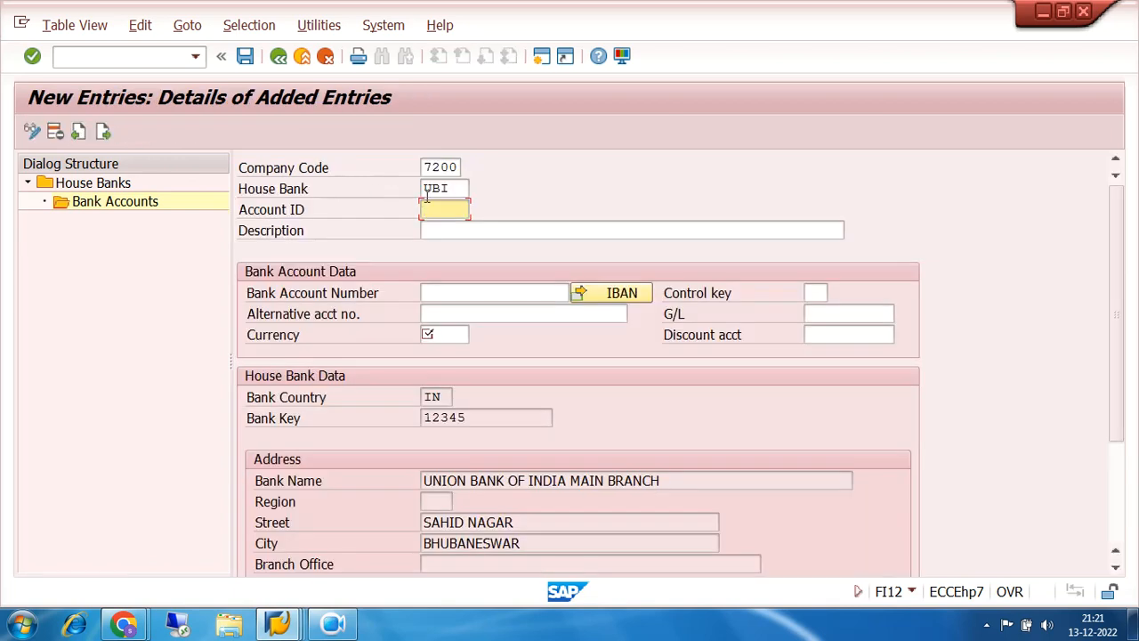
pyautogui.moveTo(453, 189); pyautogui.dragTo(413, 189)
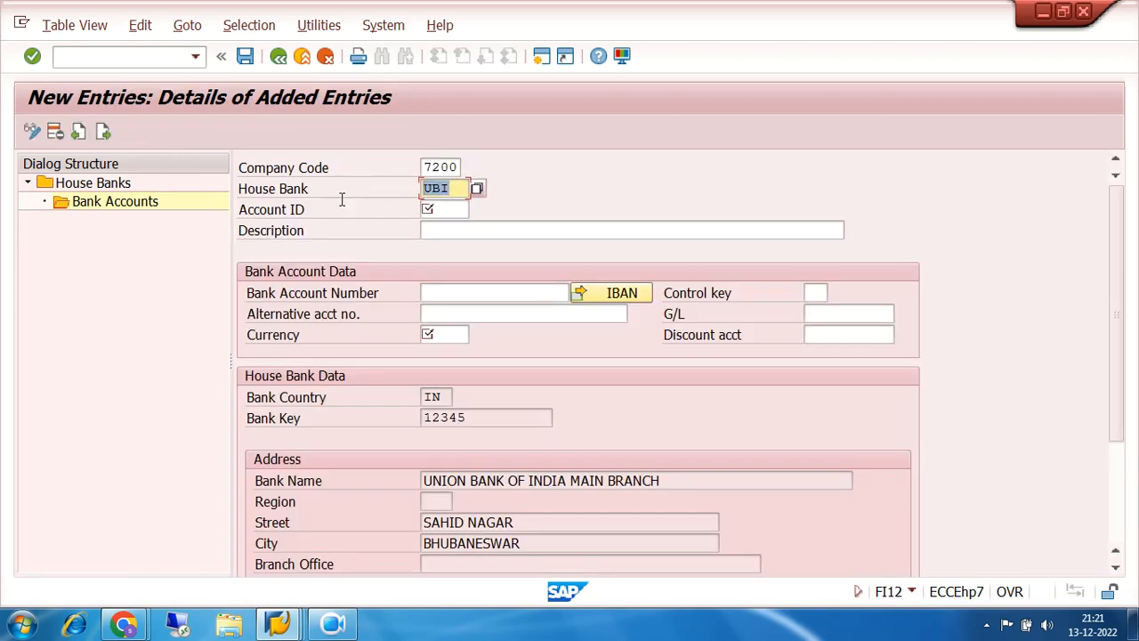
pyautogui.click(442, 207)
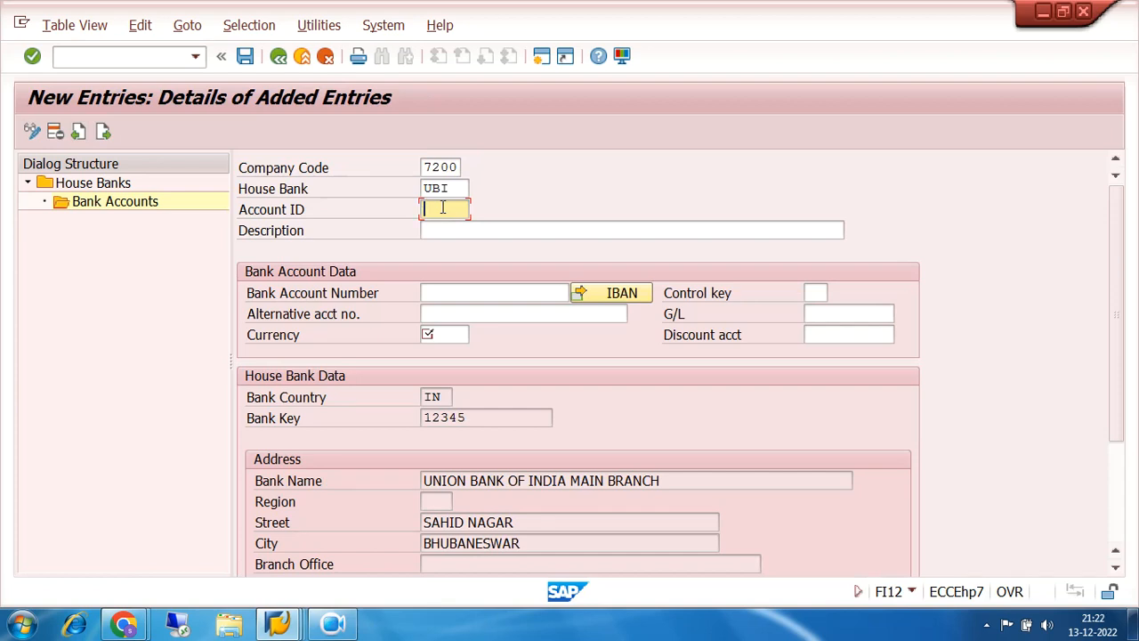
pyautogui.click(279, 56)
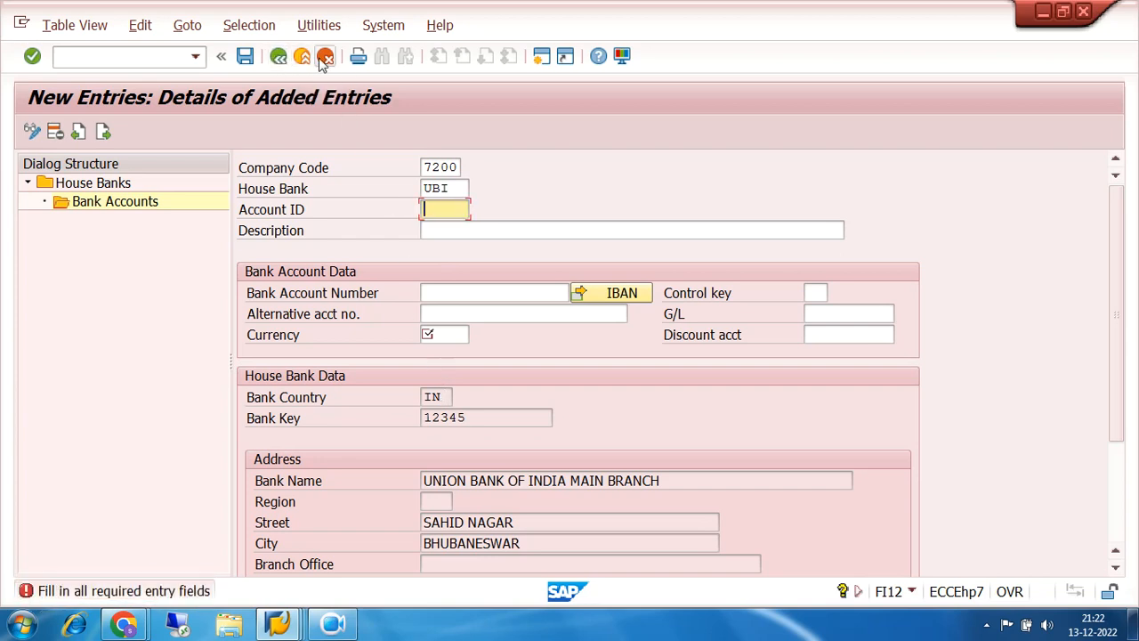
pyautogui.click(303, 58)
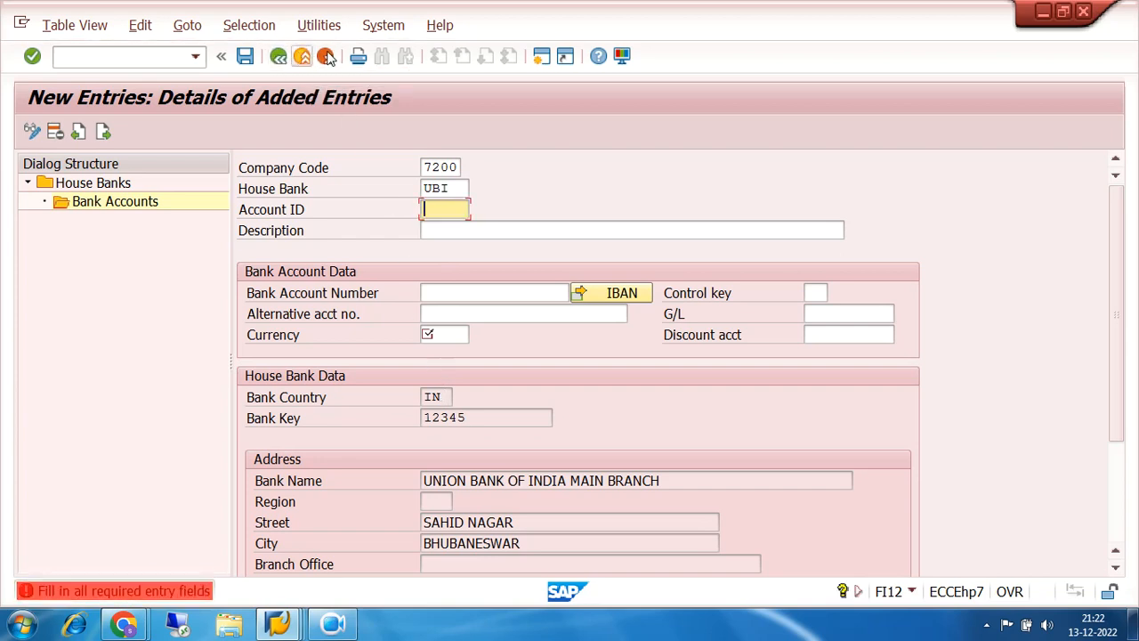
pyautogui.click(326, 56)
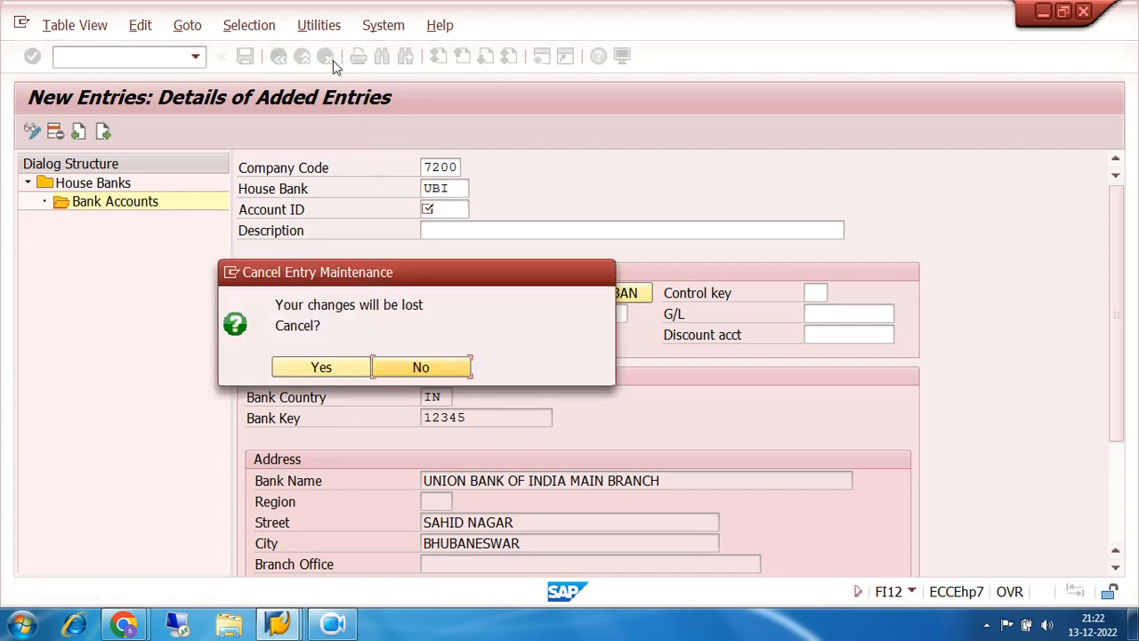
pyautogui.click(322, 368)
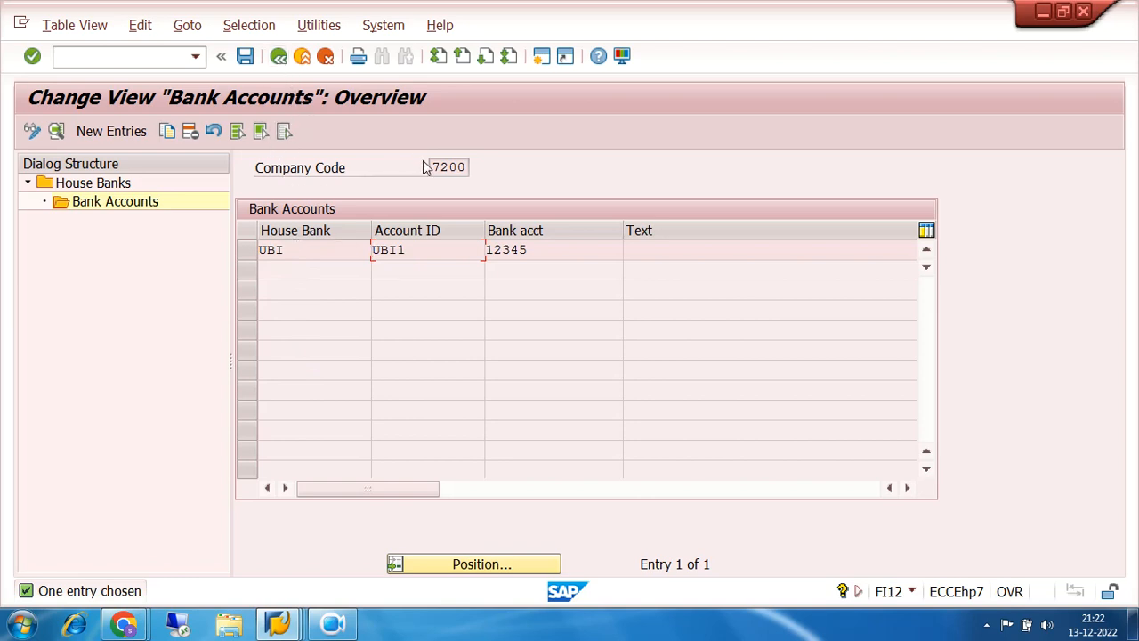
pyautogui.moveTo(432, 167); pyautogui.dragTo(486, 168)
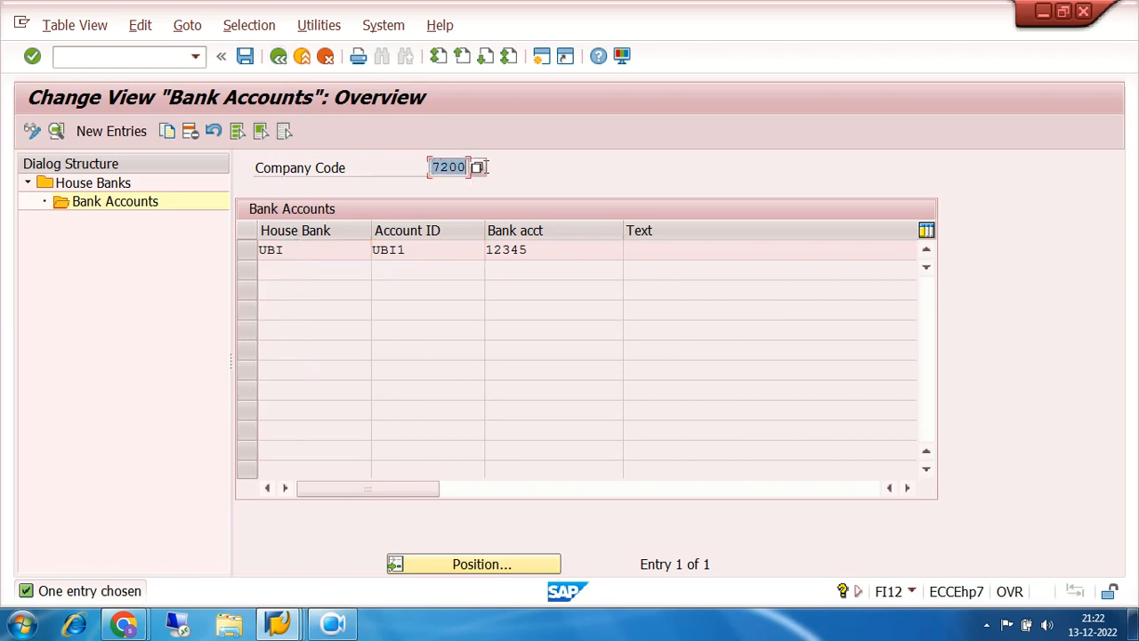
# - Go back one level to house bank UBI's details for company code 7200
pyautogui.click(279, 57)
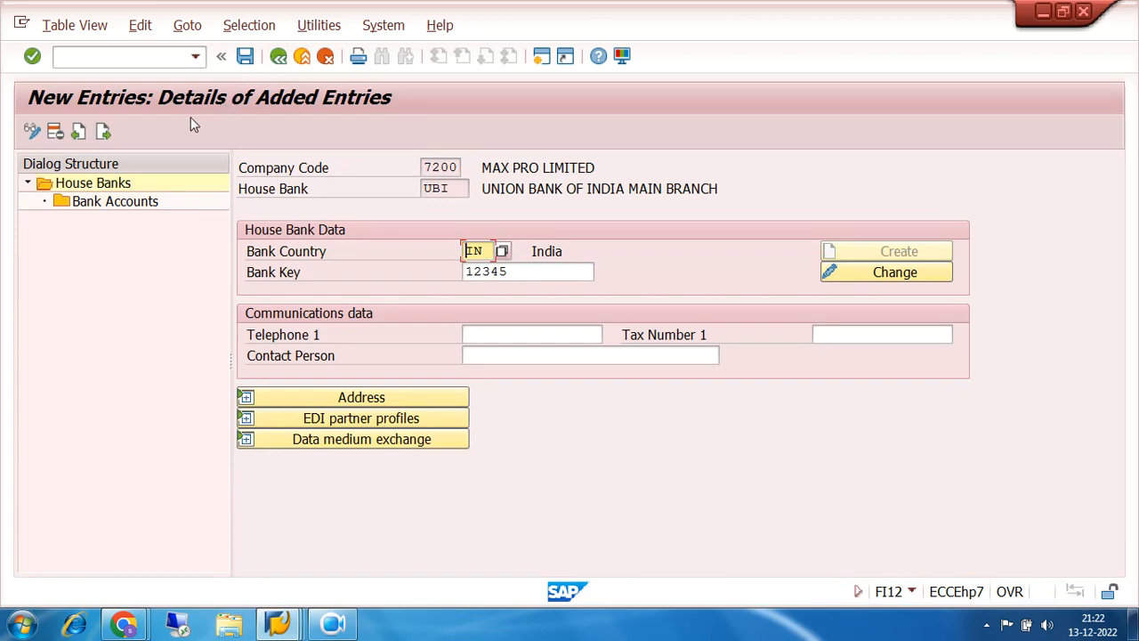
# - Back out through House Banks, the IMG and the project to the SAP Easy Access menu
pyautogui.click(280, 57)
pyautogui.click(279, 57)
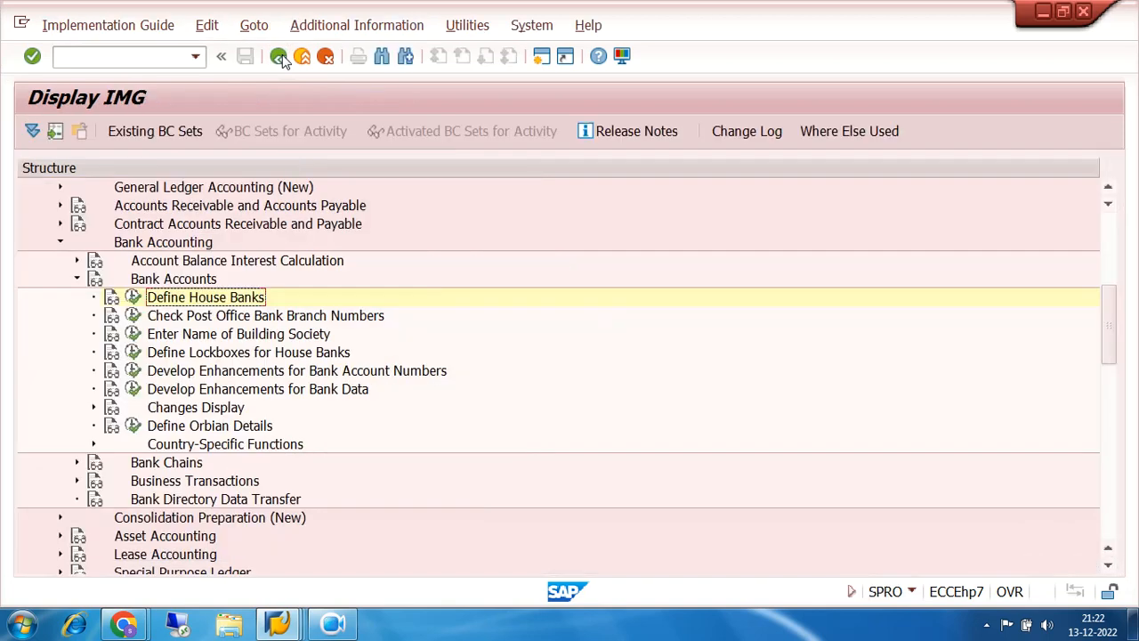
pyautogui.click(280, 57)
pyautogui.click(280, 57)
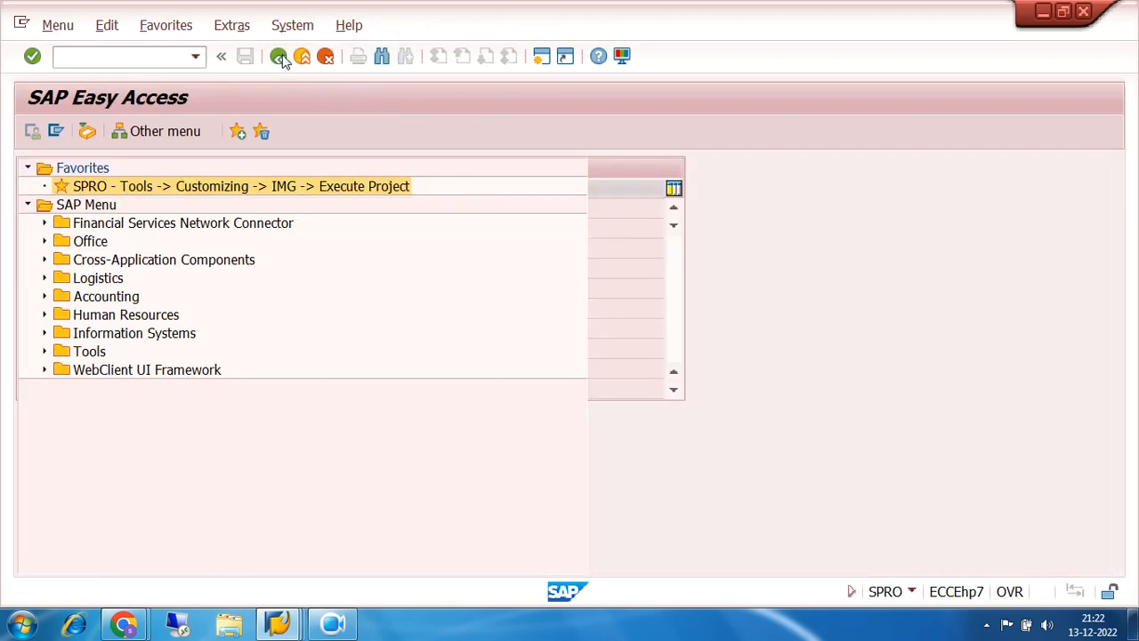
pyautogui.click(112, 56)
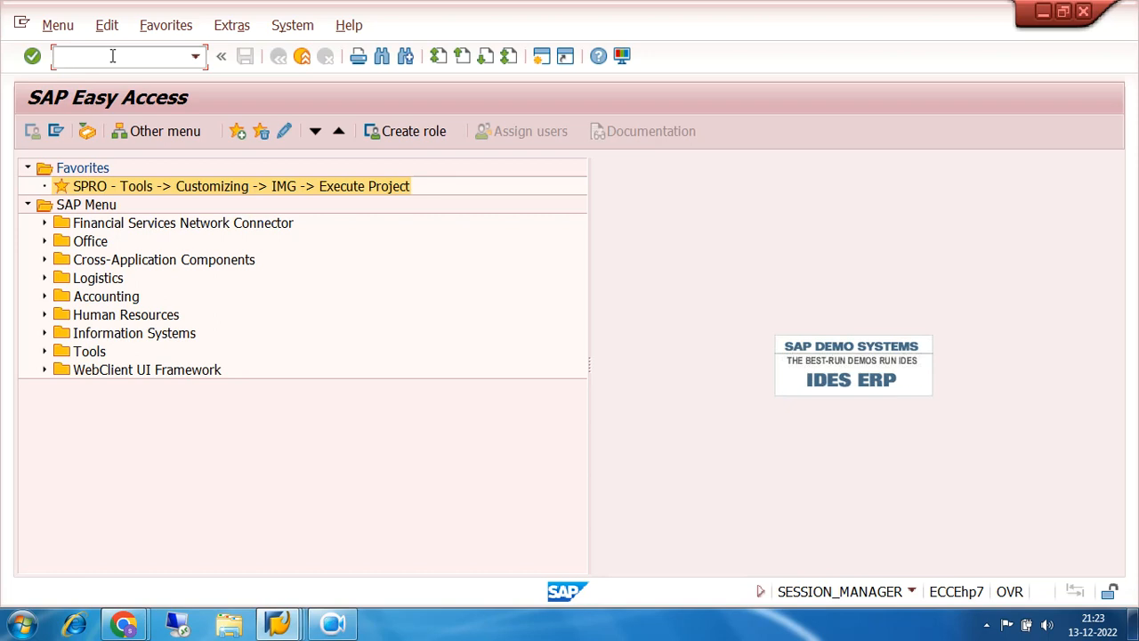
# - Navigate Accounting > Financial Accounting > Accounts Payable > Document Entry and start FB60 Invoice
pyautogui.click(46, 297)
pyautogui.scroll(-1, 369, 230)
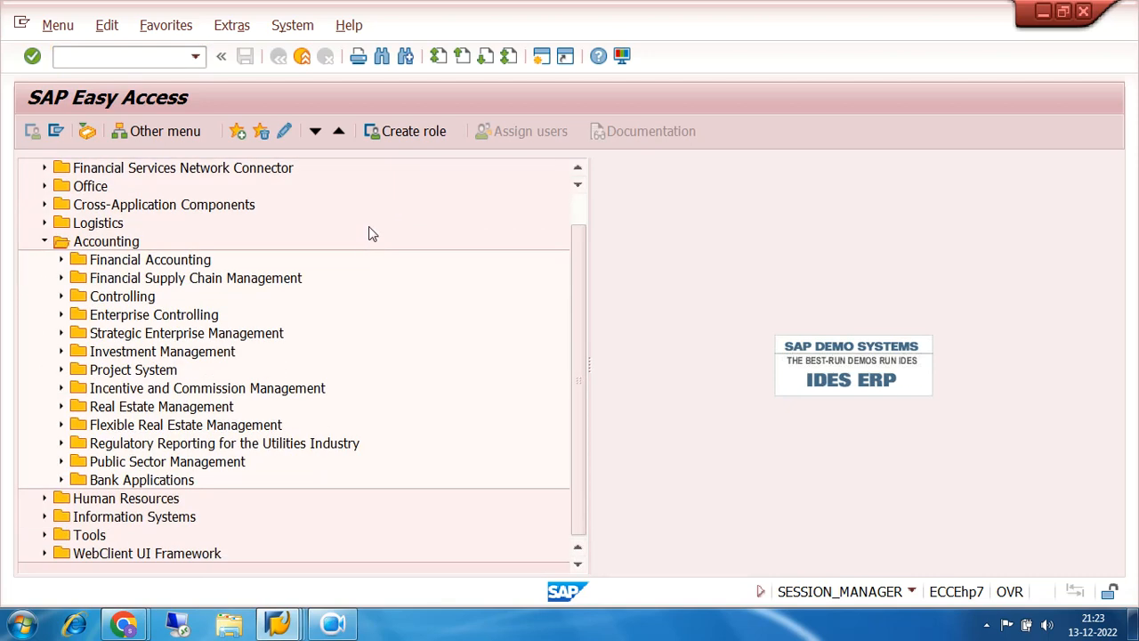
pyautogui.click(62, 260)
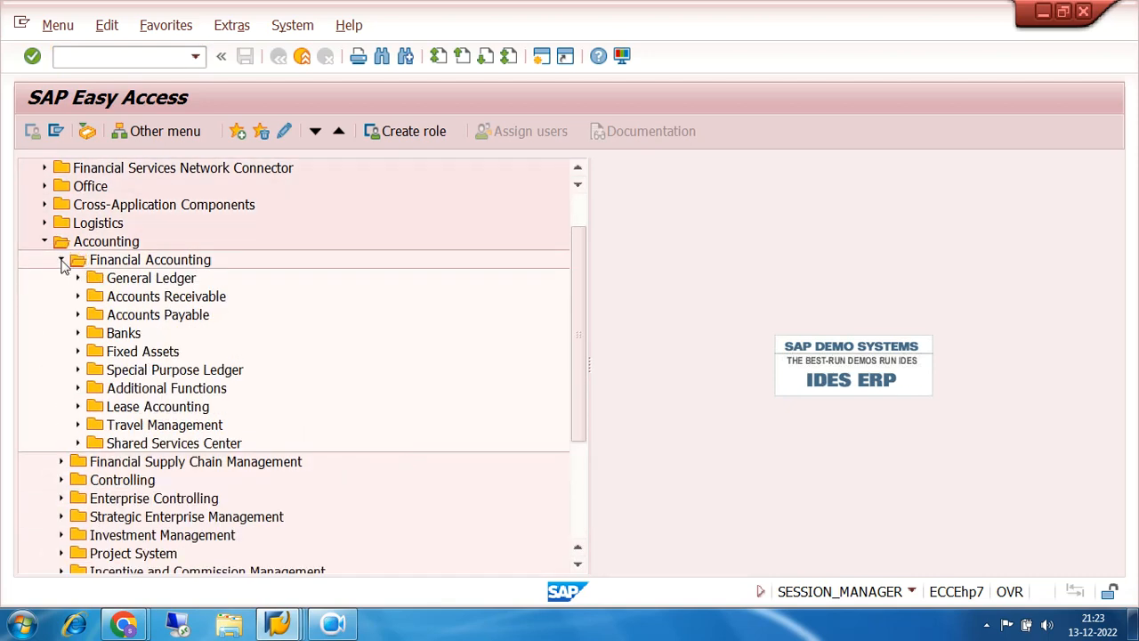
pyautogui.click(78, 315)
pyautogui.scroll(-1, 367, 258)
pyautogui.click(94, 260)
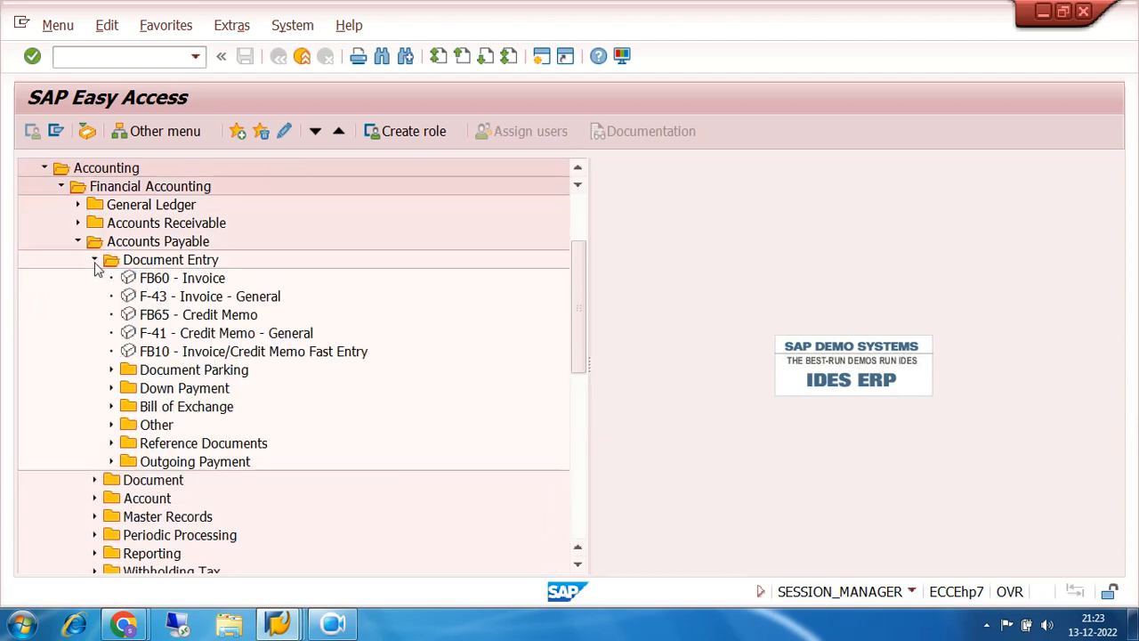
pyautogui.doubleClick(152, 280)
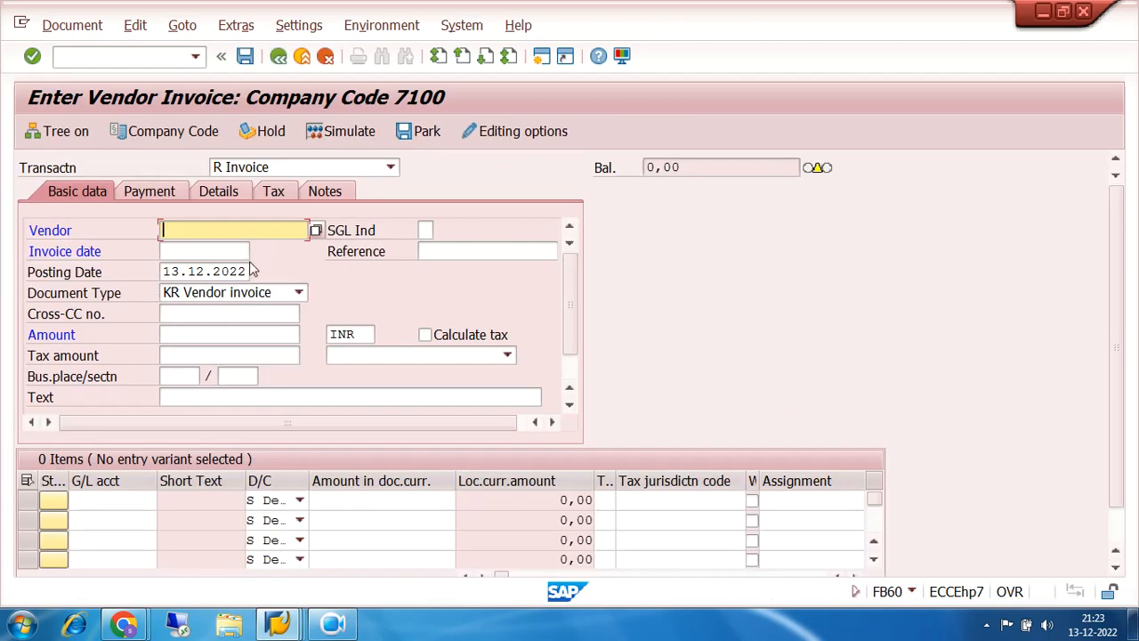
# - Switch the vendor invoice's company code to 7200
pyautogui.click(171, 129)
pyautogui.write('7100')
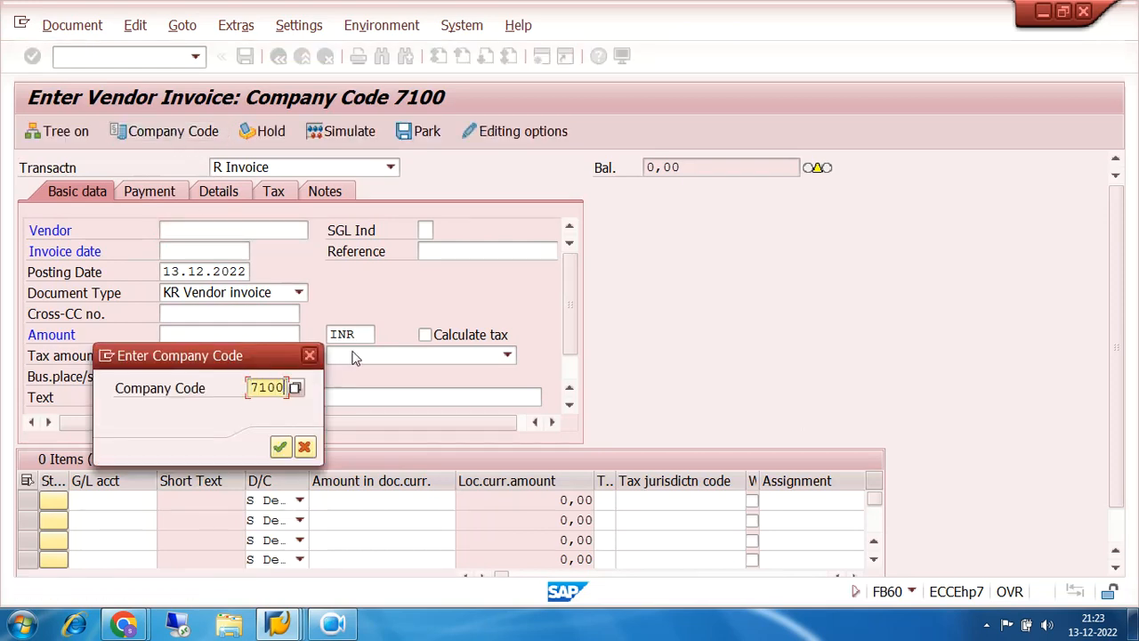
pyautogui.press('BackSpace')
pyautogui.press('BackSpace')
pyautogui.press('BackSpace')
pyautogui.write('200')
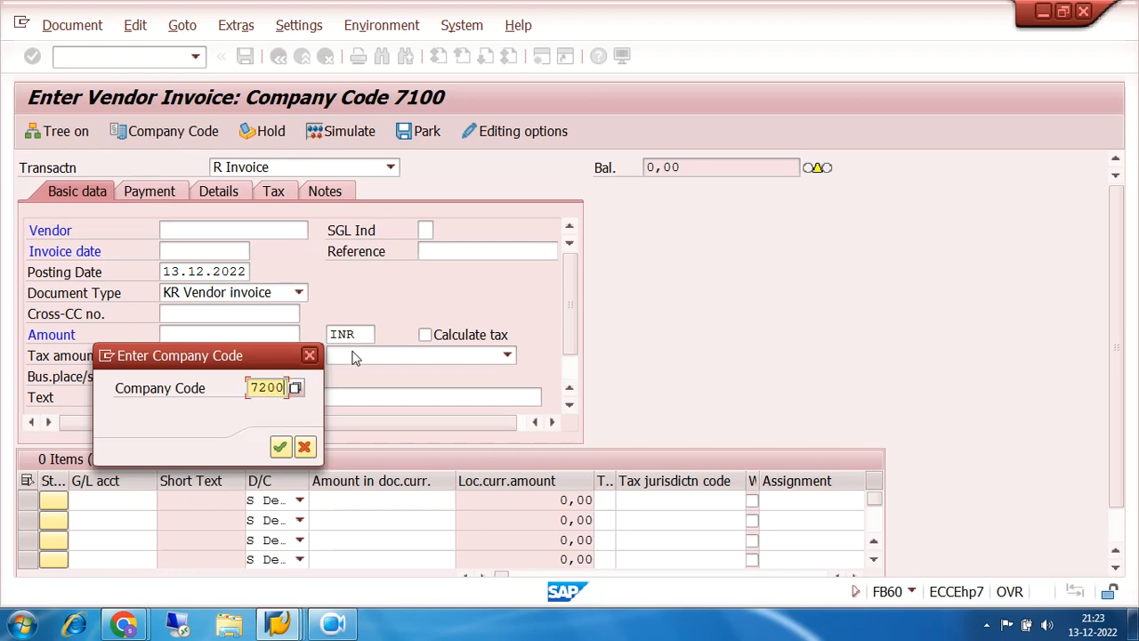
pyautogui.press('Return')
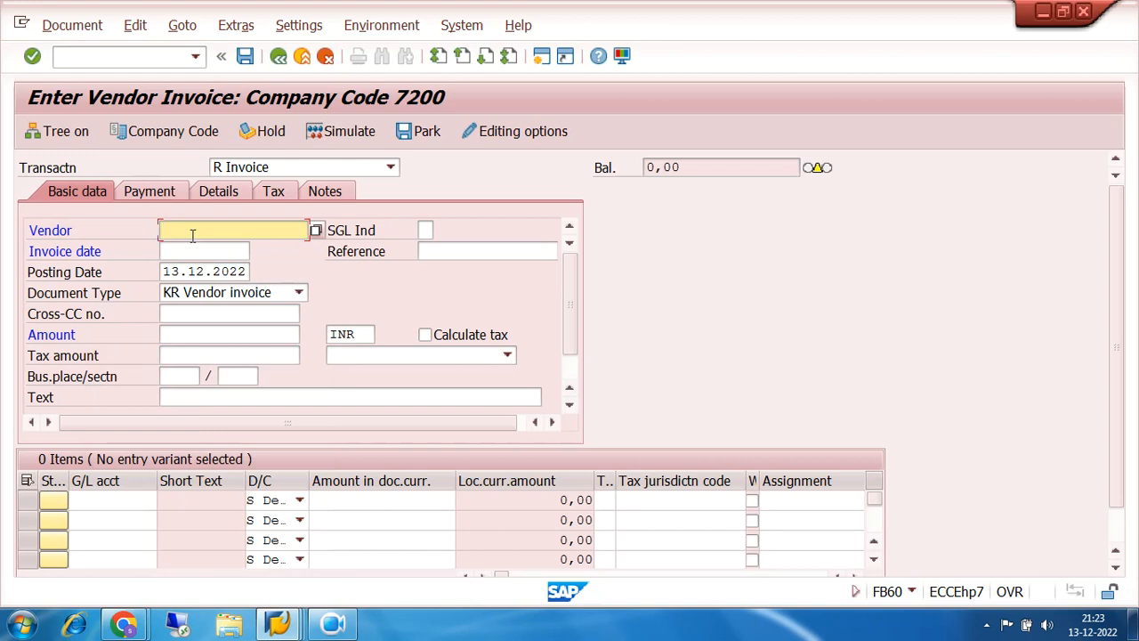
# - Enter vendor TRIDENT IND LTD, invoice date 13.12.2022 and amount 30000
pyautogui.click(316, 230)
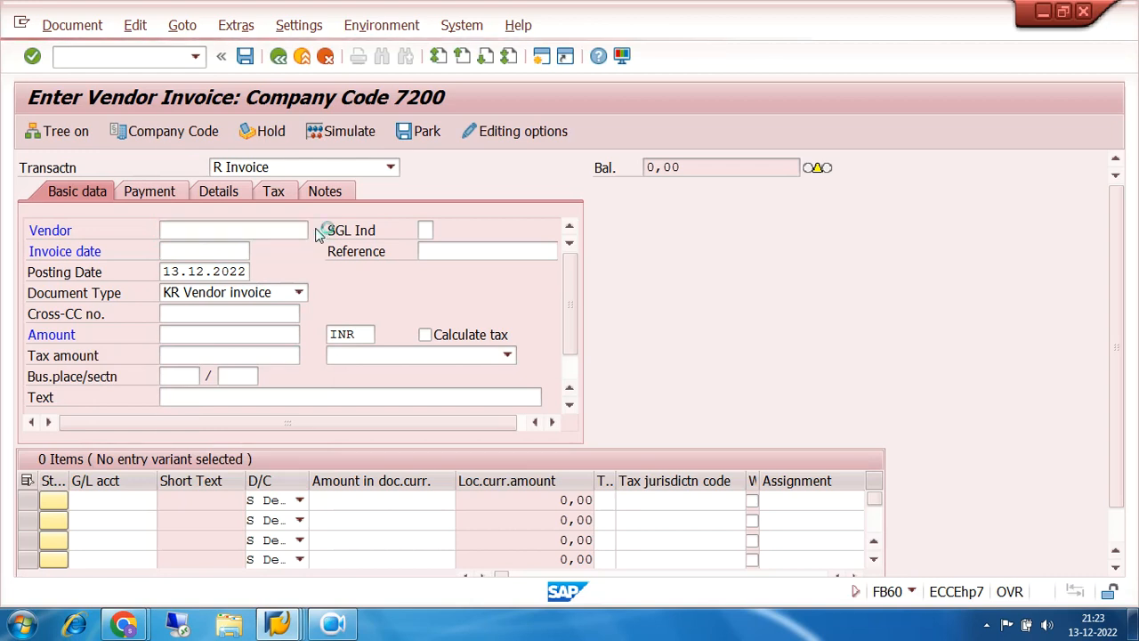
pyautogui.click(865, 582)
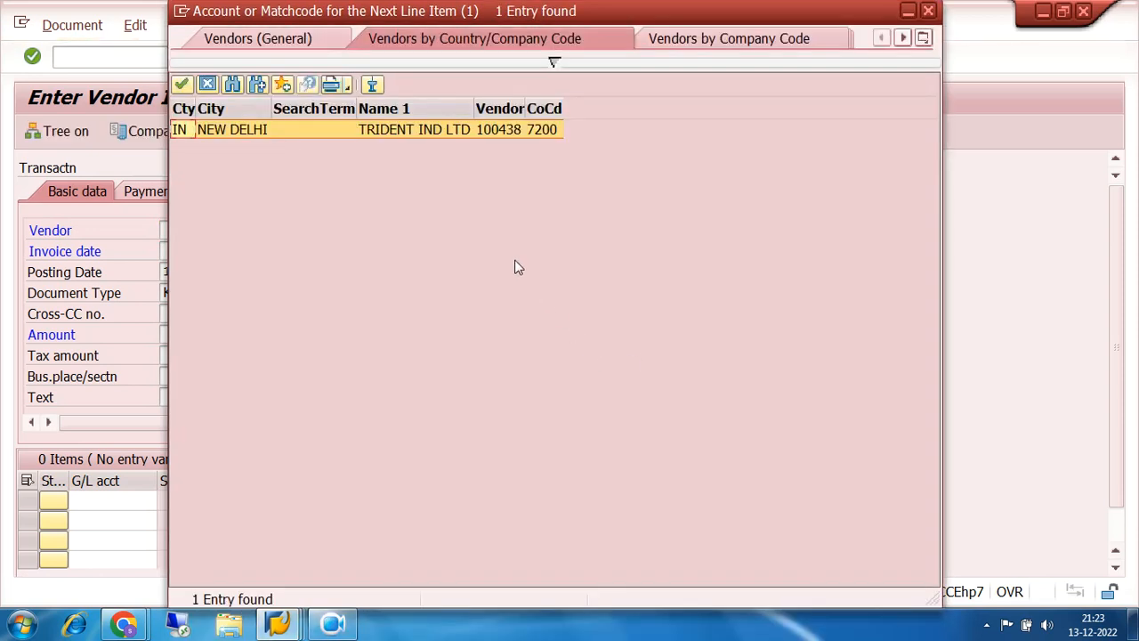
pyautogui.doubleClick(501, 132)
pyautogui.click(201, 252)
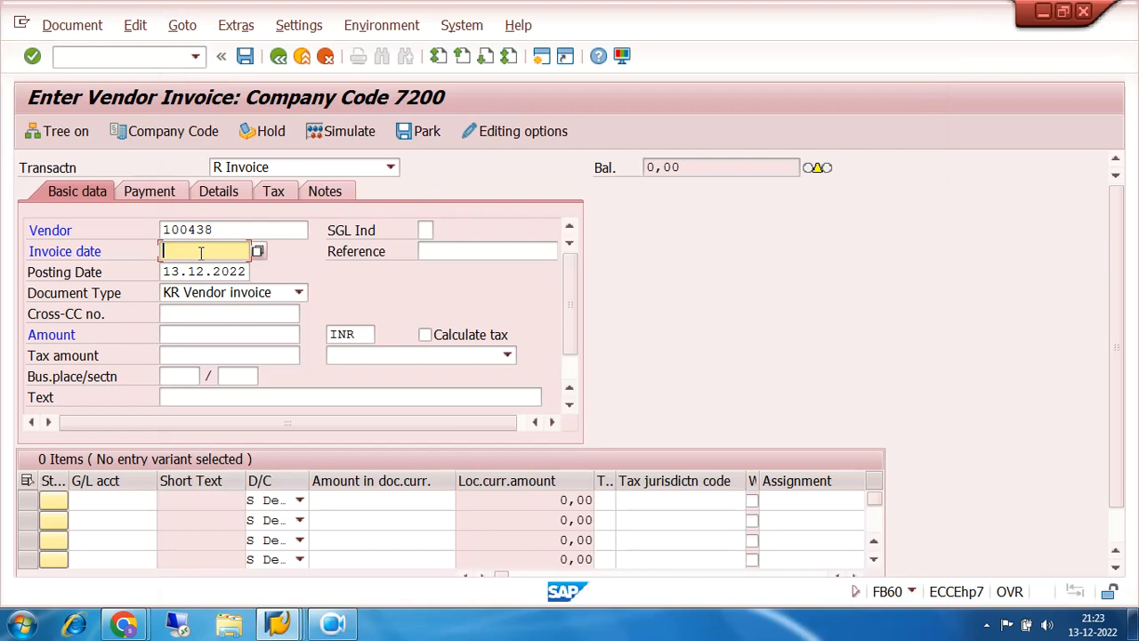
pyautogui.write('1')
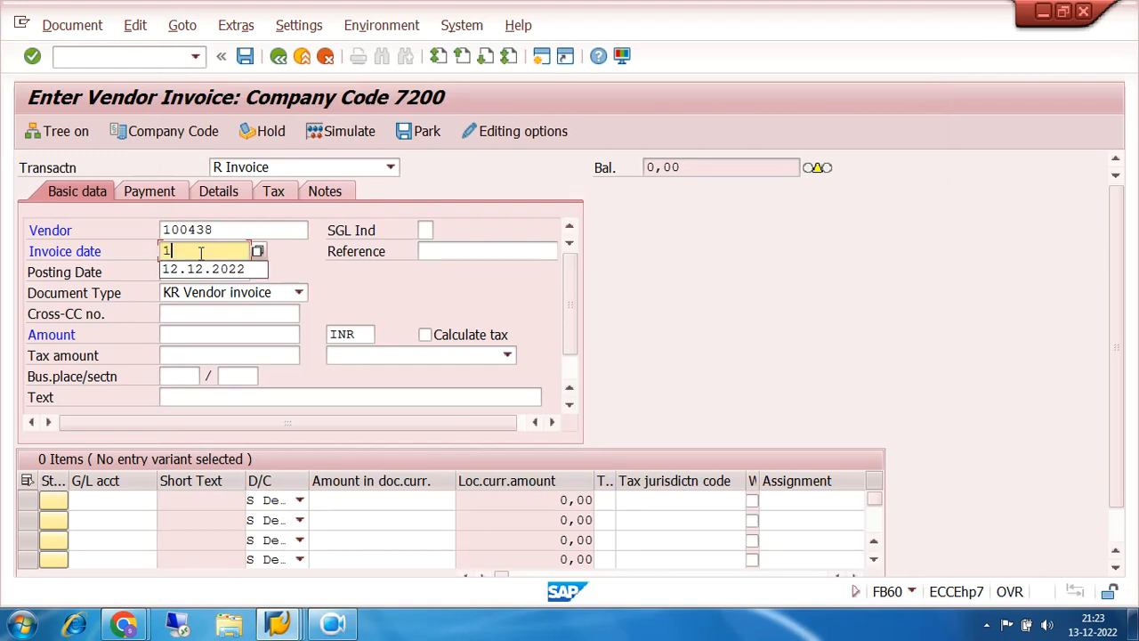
pyautogui.write('3.12.2022')
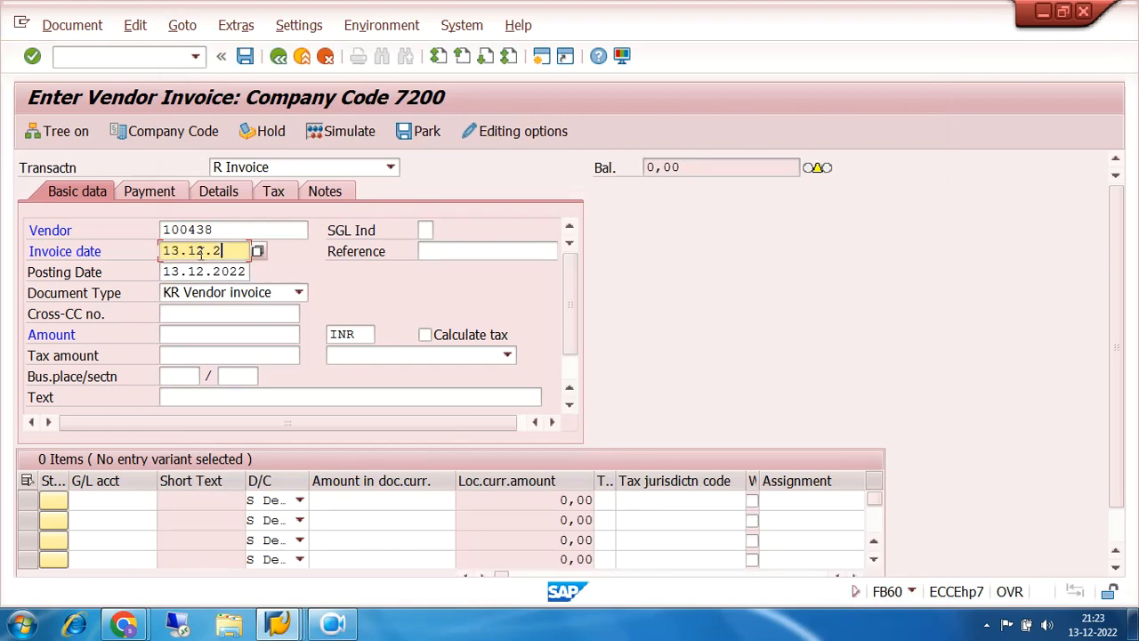
pyautogui.click(224, 335)
pyautogui.write('30000')
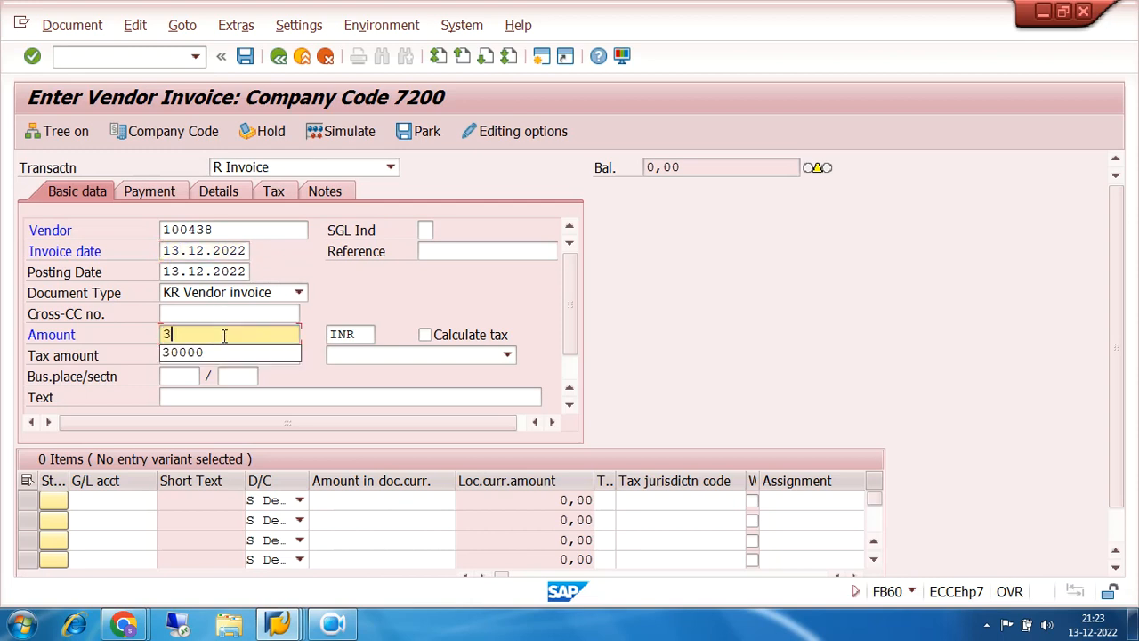
# - Assign G/L account 200010 INVENTORY RAW MATERIAL(FI) to the first line item
pyautogui.click(125, 500)
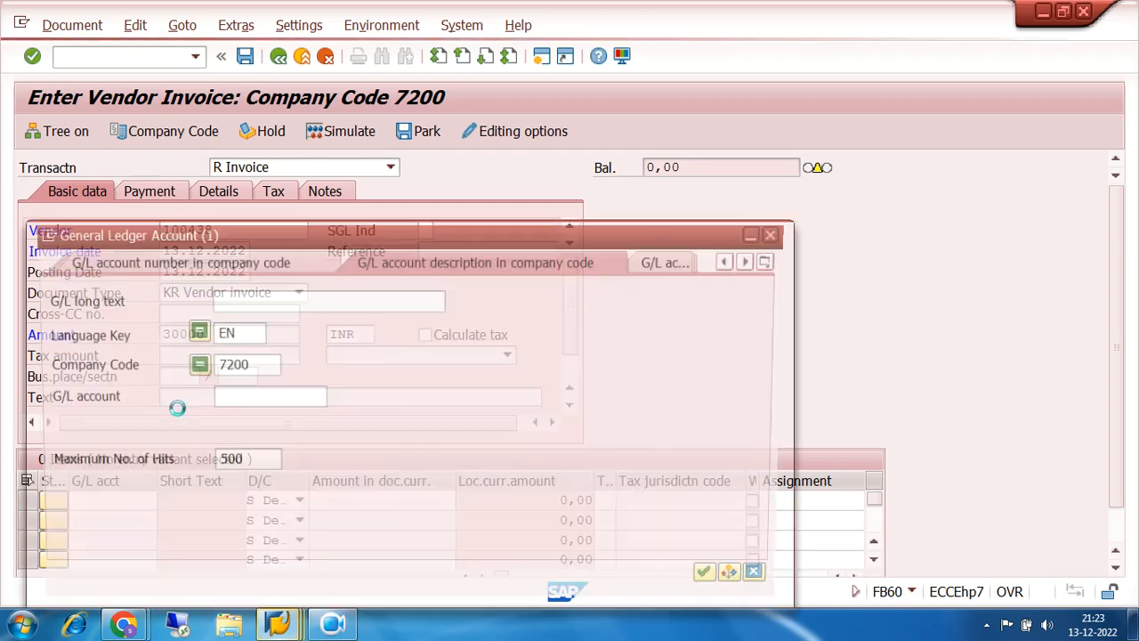
pyautogui.click(721, 582)
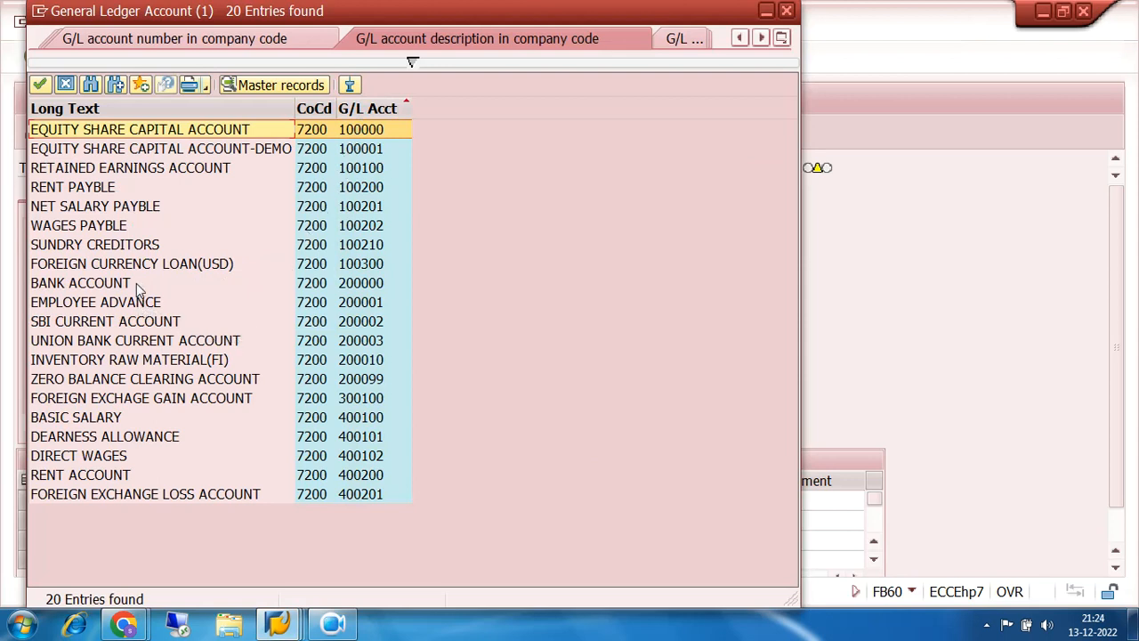
pyautogui.click(157, 363)
pyautogui.doubleClick(361, 363)
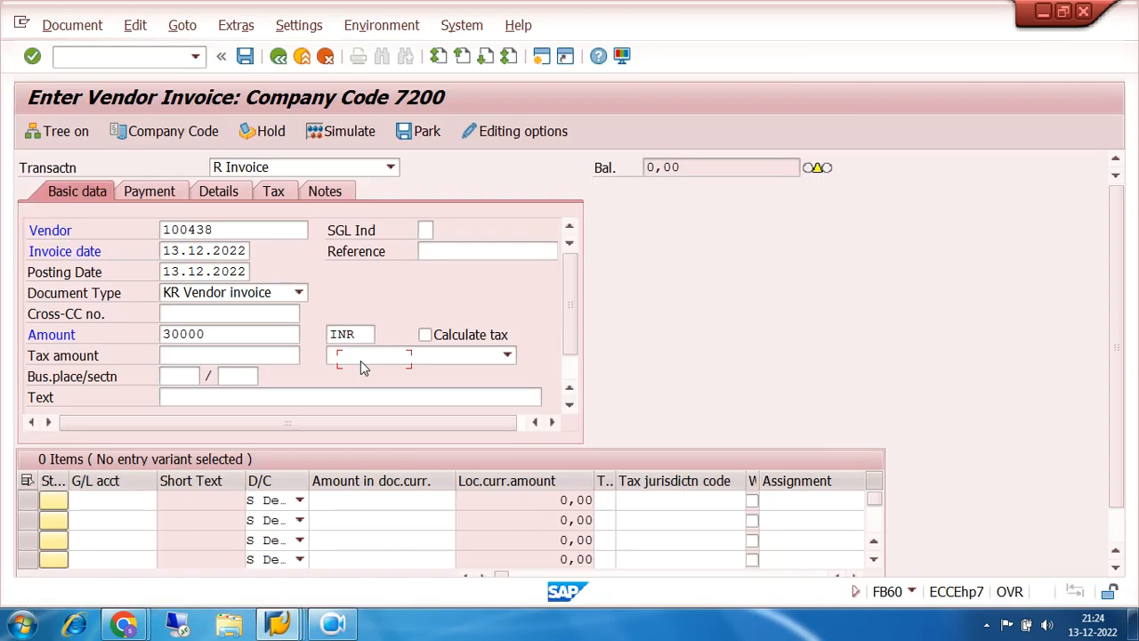
# - Give the first item amount * (the full 30000) and item text PUR INV POSTING
pyautogui.click(360, 502)
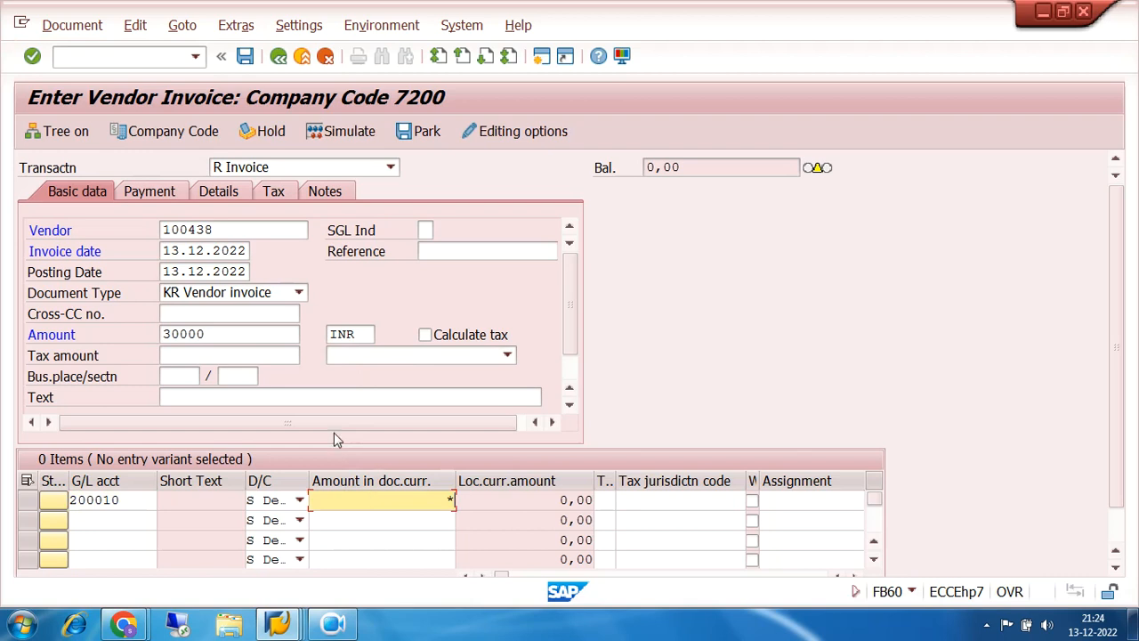
pyautogui.click(225, 333)
pyautogui.moveTo(226, 333); pyautogui.dragTo(152, 340)
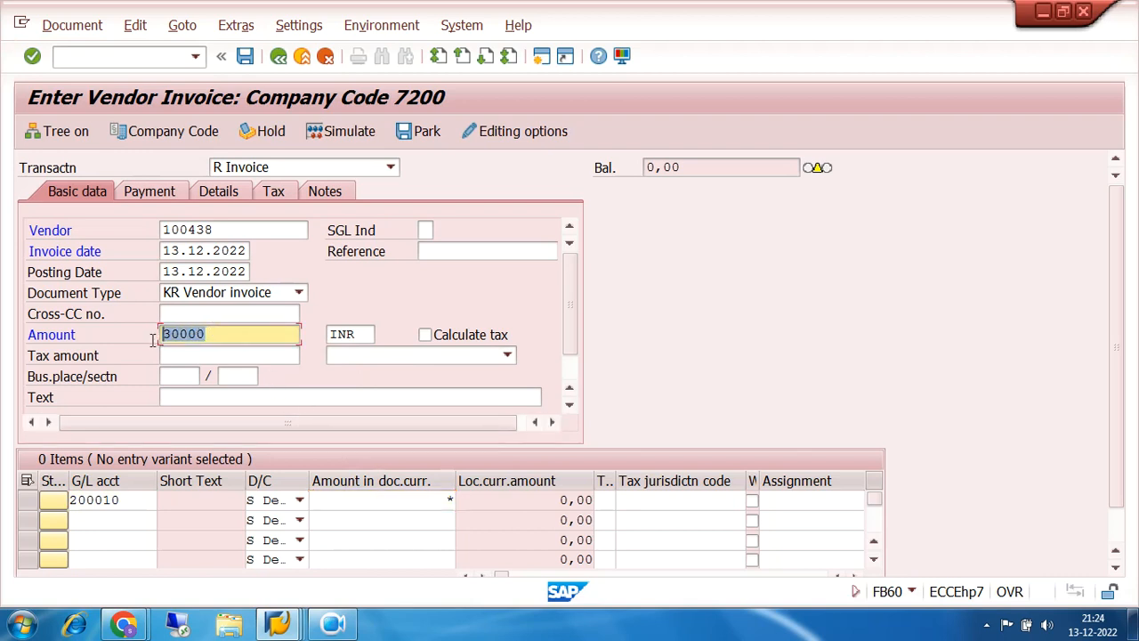
pyautogui.click(436, 503)
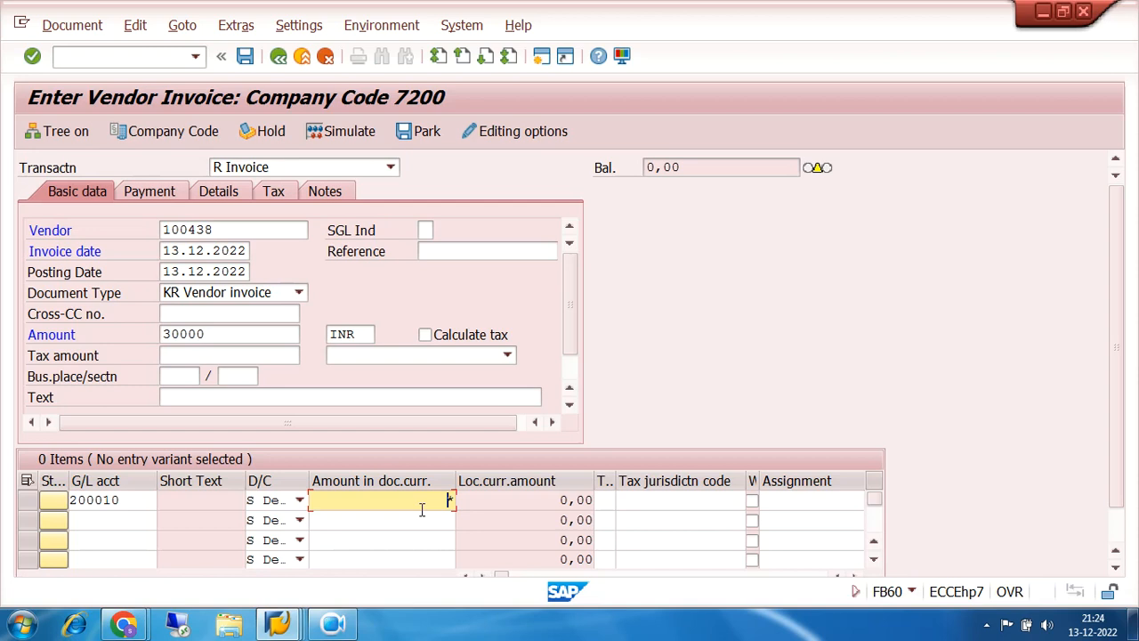
pyautogui.write('*')
pyautogui.press('Tab')
pyautogui.press('Tab')
pyautogui.press('Tab')
pyautogui.press('Tab')
pyautogui.press('Tab')
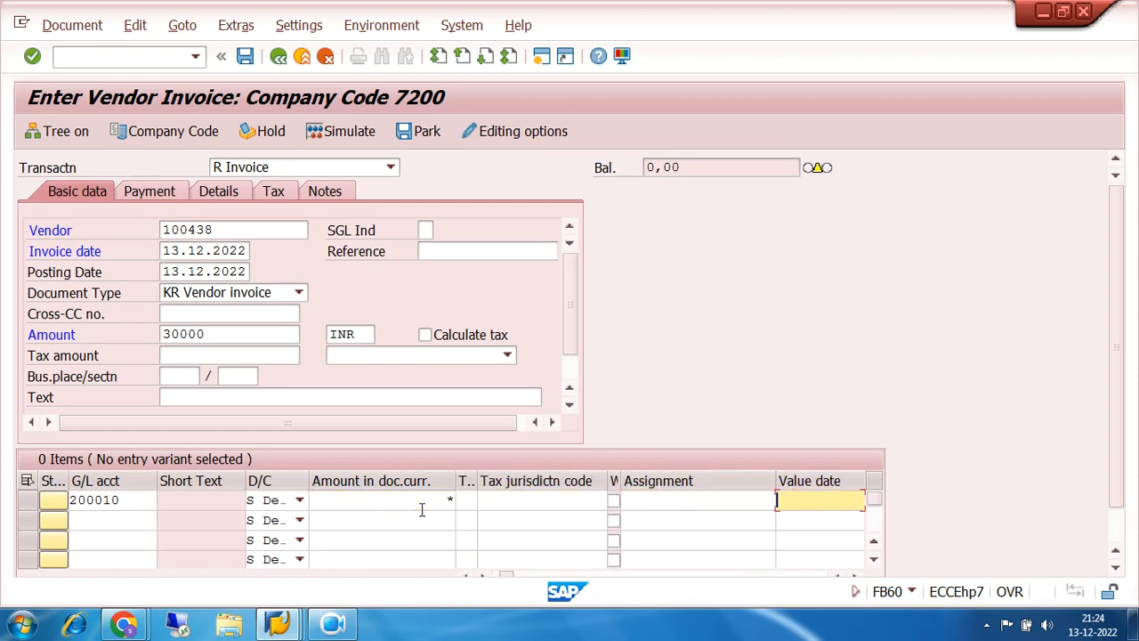
pyautogui.press('Tab')
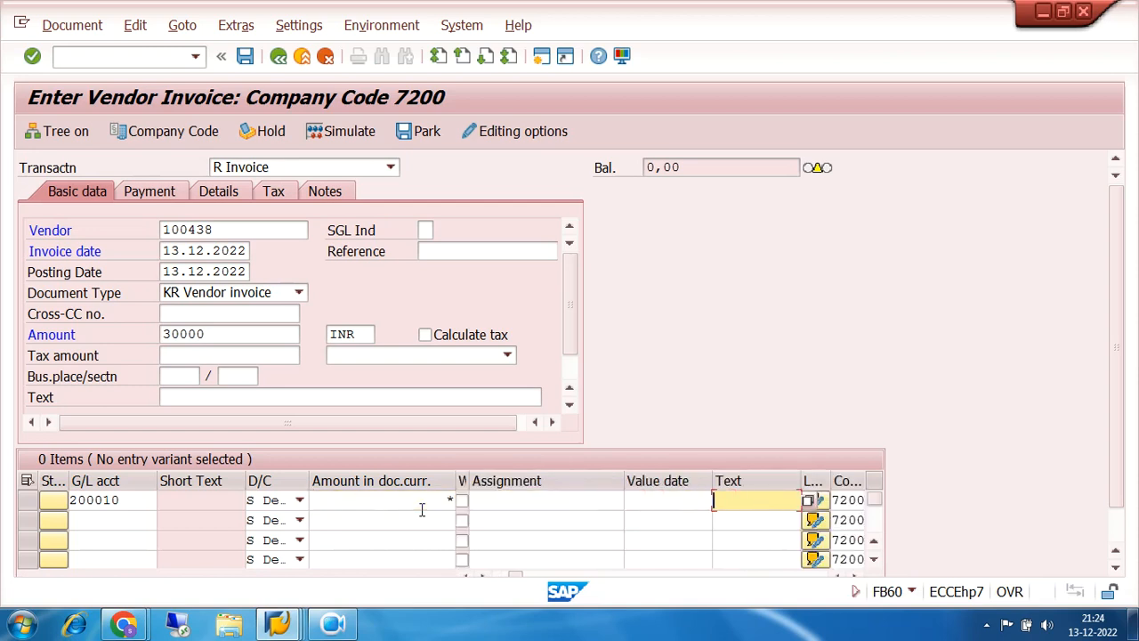
pyautogui.write('P')
pyautogui.click(756, 520)
pyautogui.press('Return')
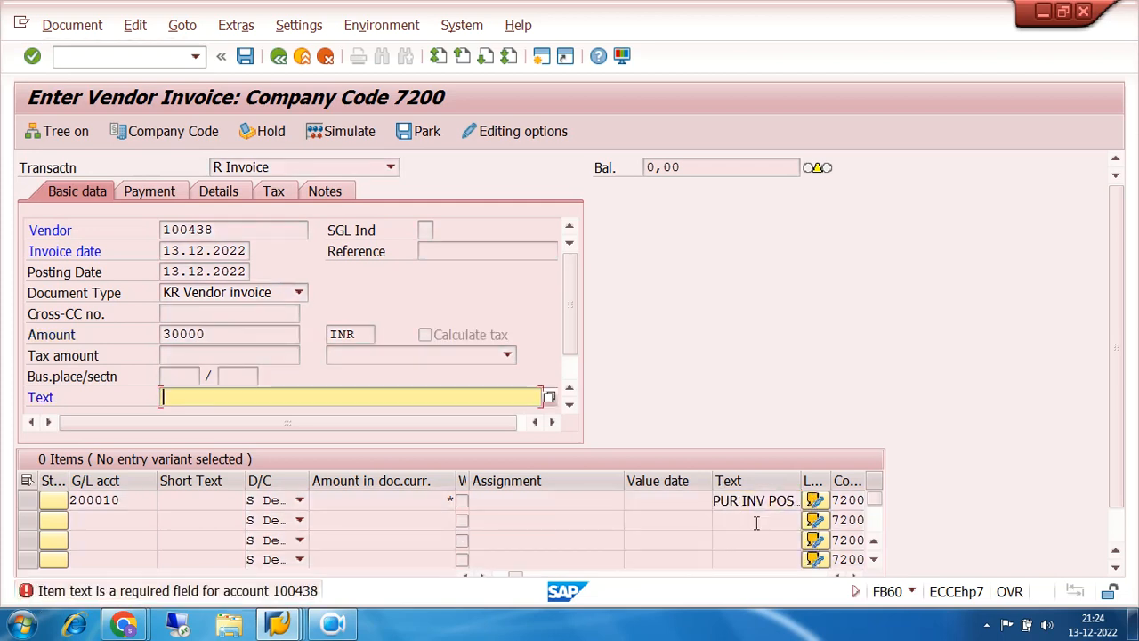
# - Set the header text to PUR INV POSTING and validate, confirming balance 0,00
pyautogui.click(212, 401)
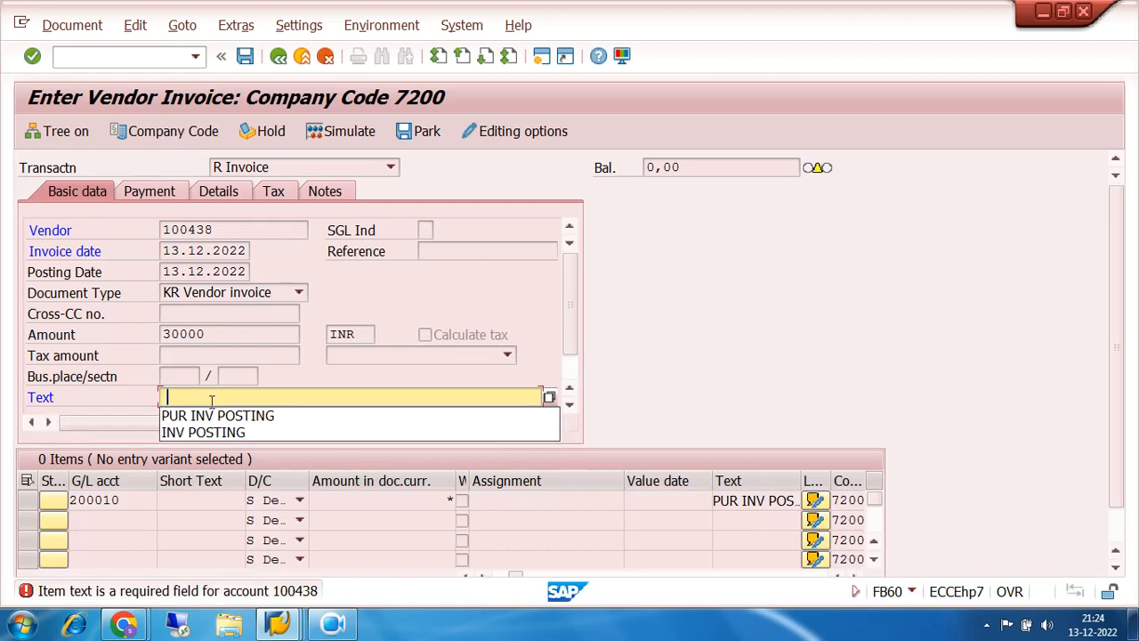
pyautogui.click(222, 416)
pyautogui.press('Return')
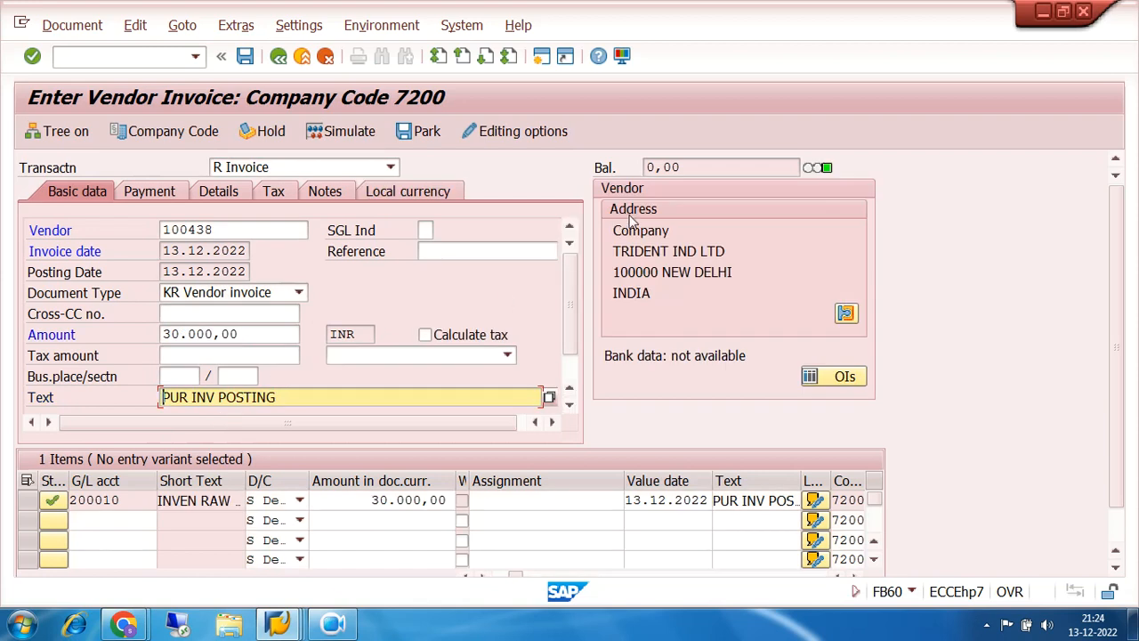
pyautogui.moveTo(690, 169); pyautogui.dragTo(626, 169)
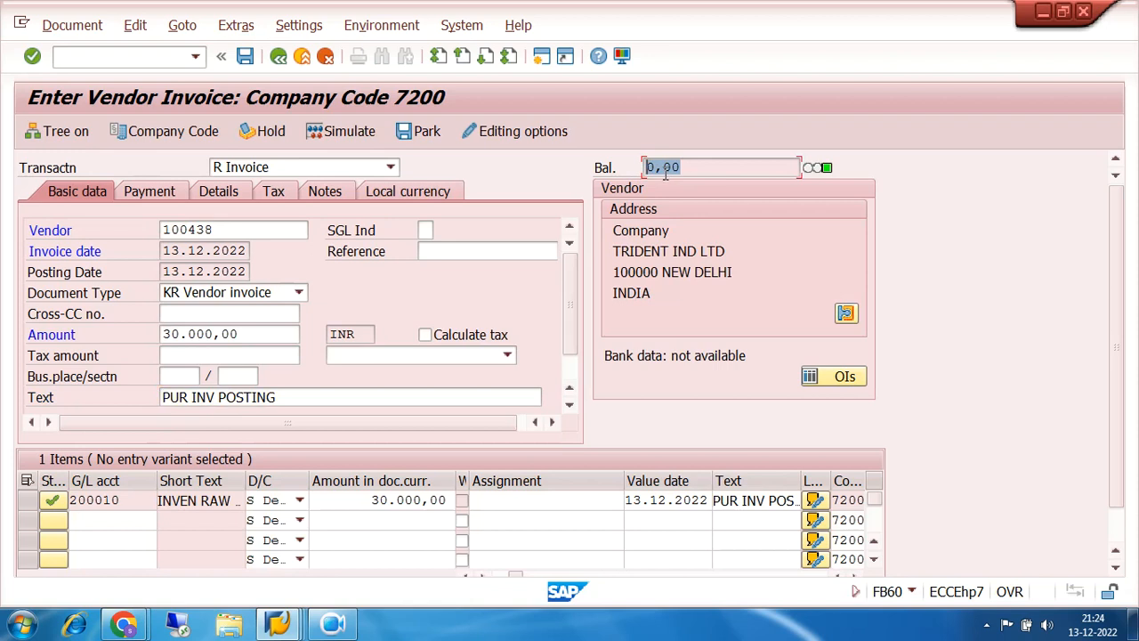
# - Simulate the invoice, check posting keys 31 and 40, and post it as document 6002
pyautogui.click(336, 132)
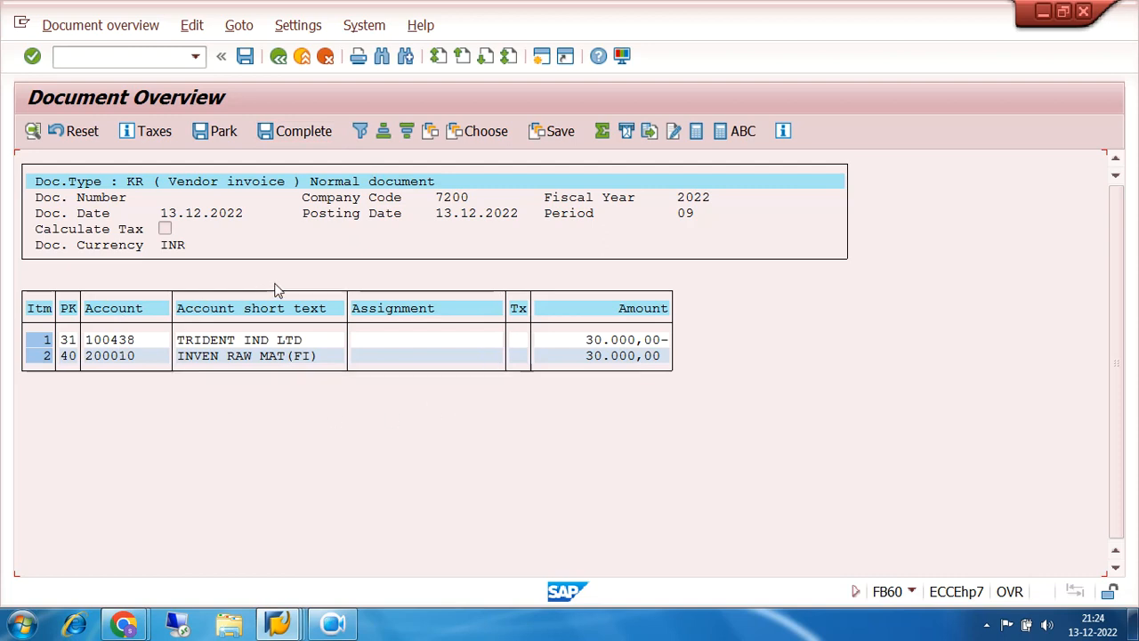
pyautogui.click(73, 357)
pyautogui.click(73, 341)
pyautogui.click(246, 56)
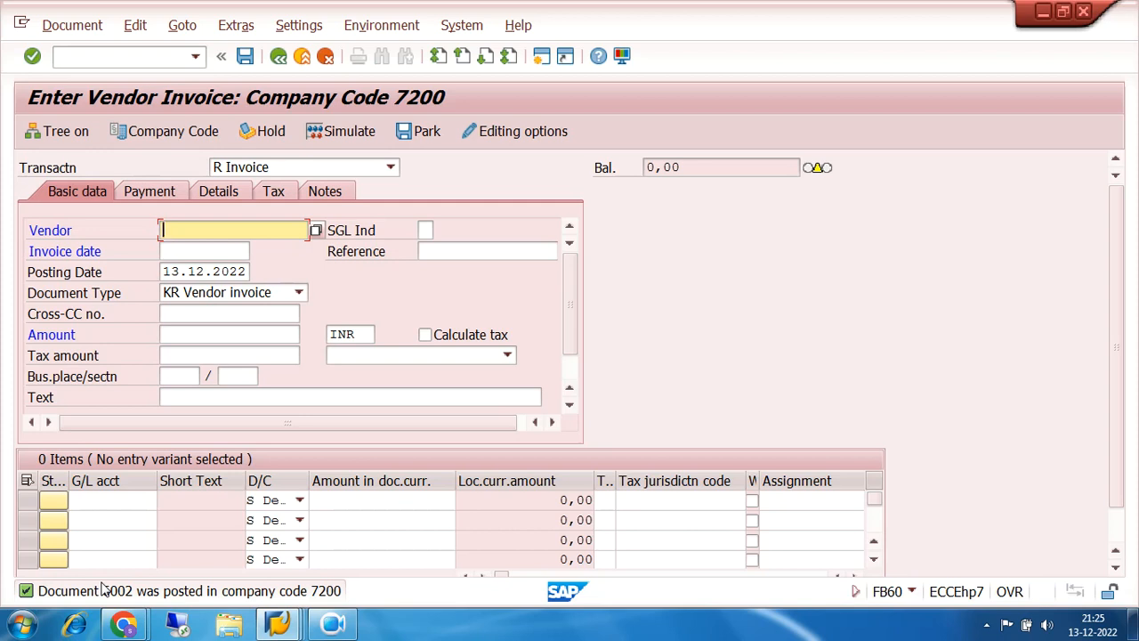
# - Run /NFBL1N and select vendor TRIDENT IND LTD via the search list
pyautogui.click(123, 56)
pyautogui.write('/N')
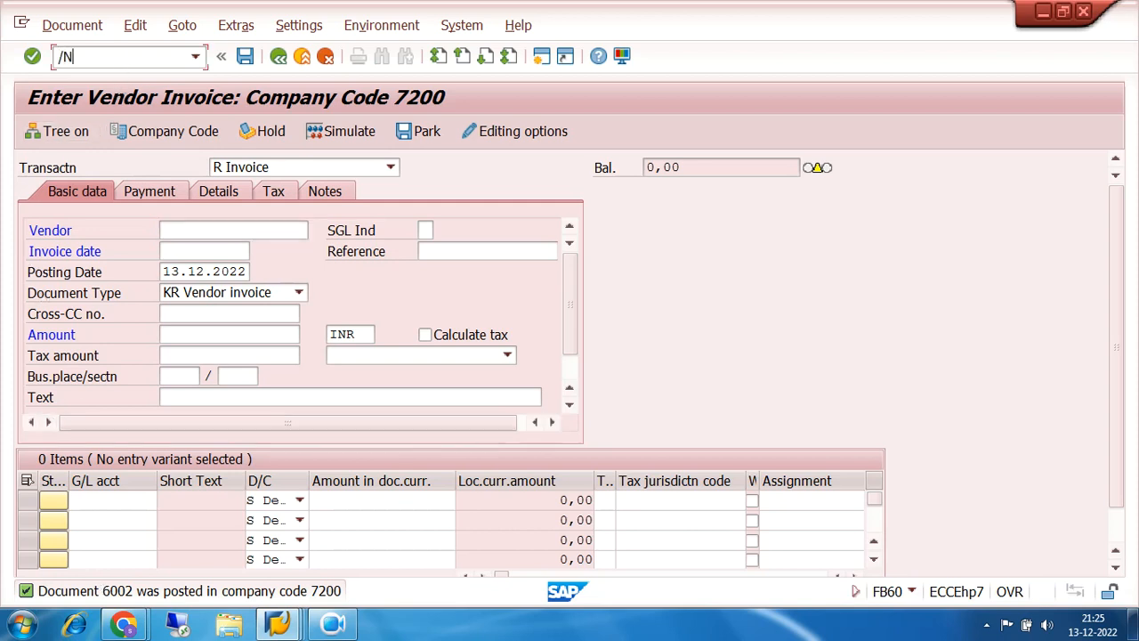
pyautogui.write('FBL1N')
pyautogui.press('Return')
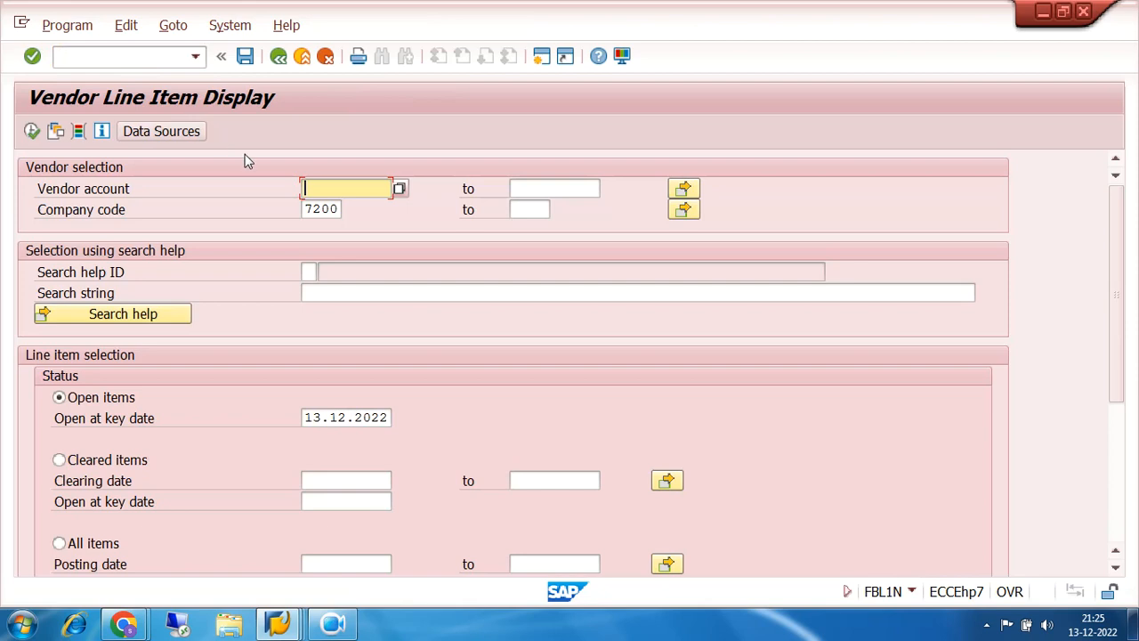
pyautogui.click(398, 188)
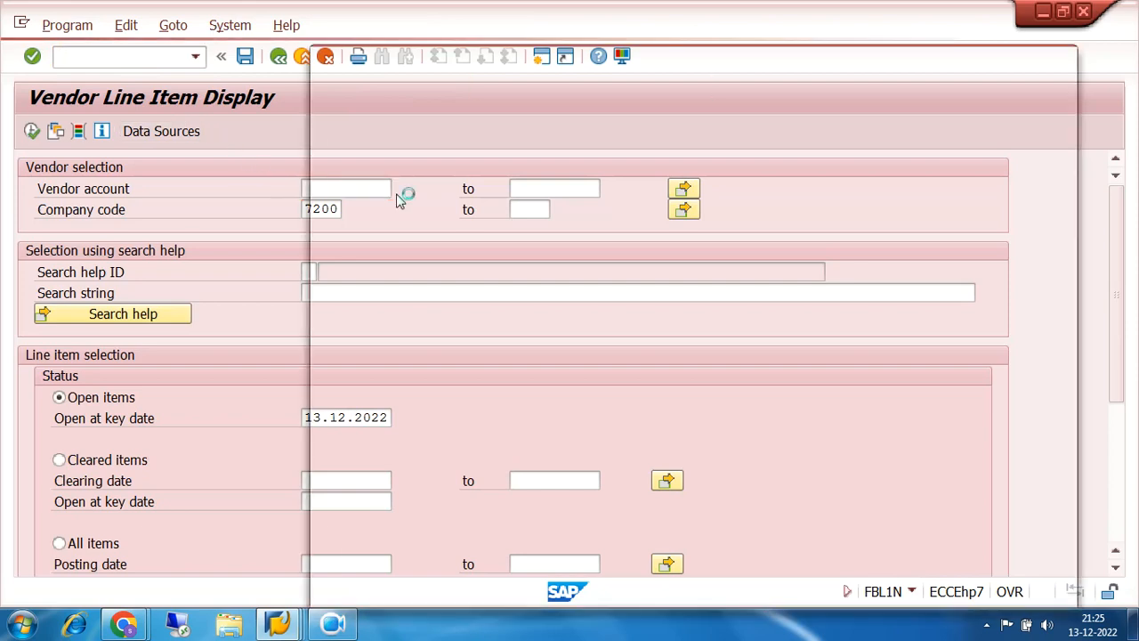
pyautogui.click(1002, 582)
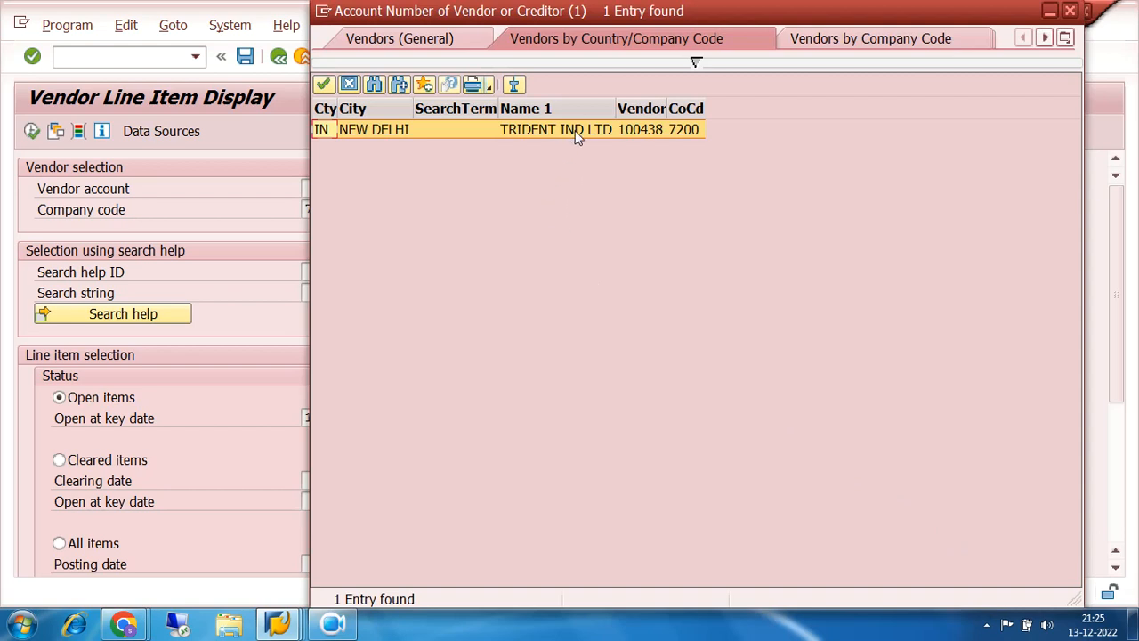
pyautogui.doubleClick(649, 129)
pyautogui.moveTo(358, 189); pyautogui.dragTo(279, 200)
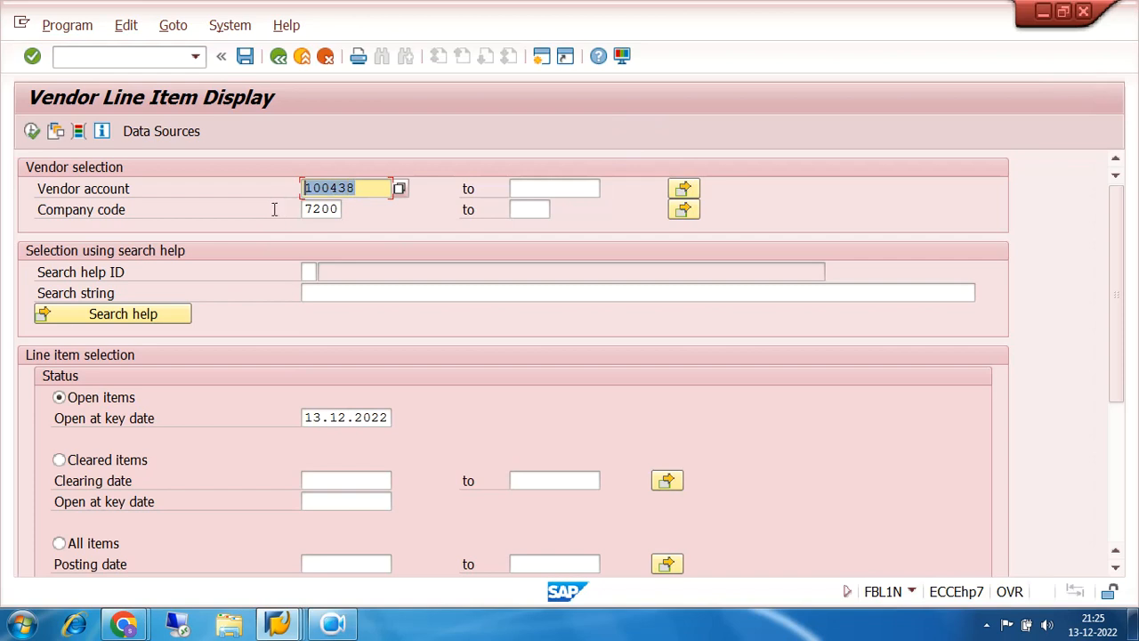
# - Execute the report for all items and review the listed invoices, including 6001
pyautogui.click(59, 543)
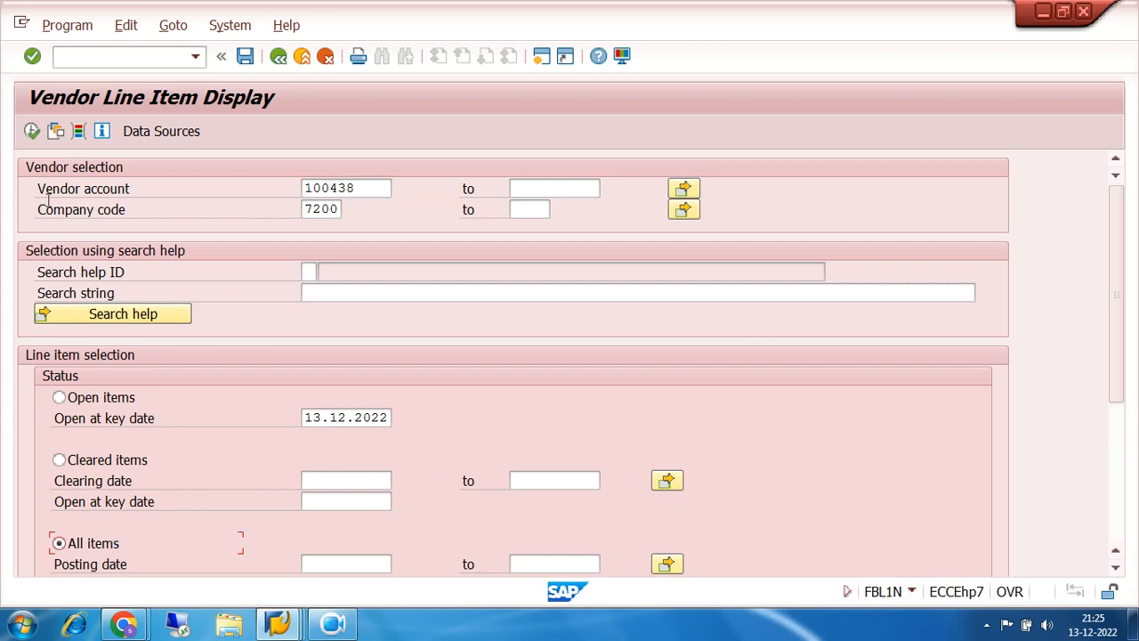
pyautogui.click(31, 131)
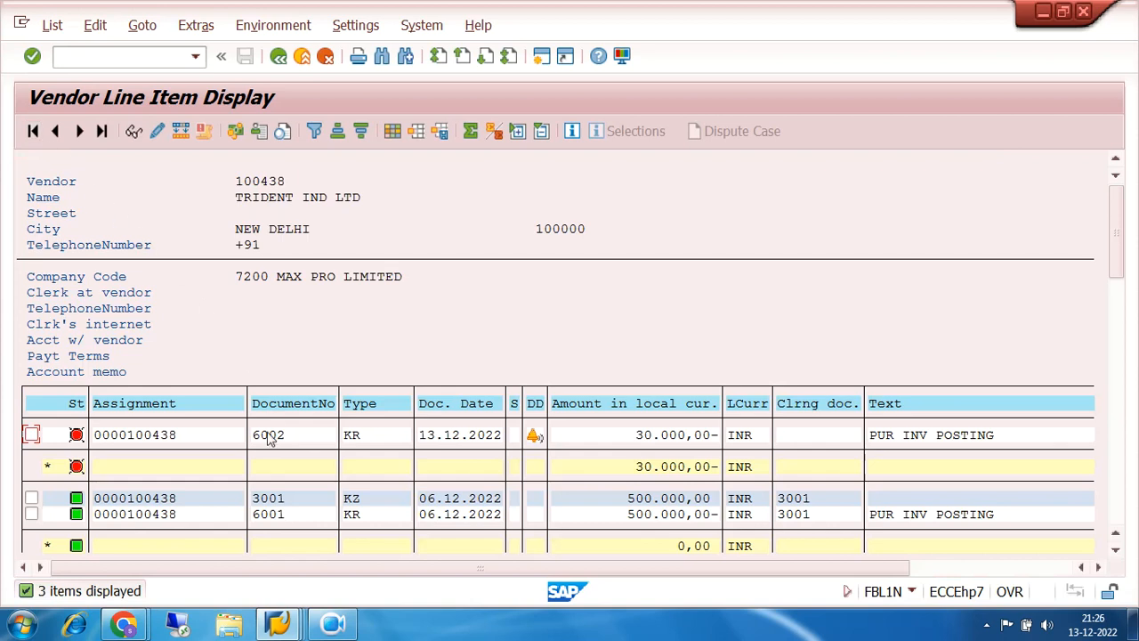
pyautogui.click(138, 514)
pyautogui.click(353, 519)
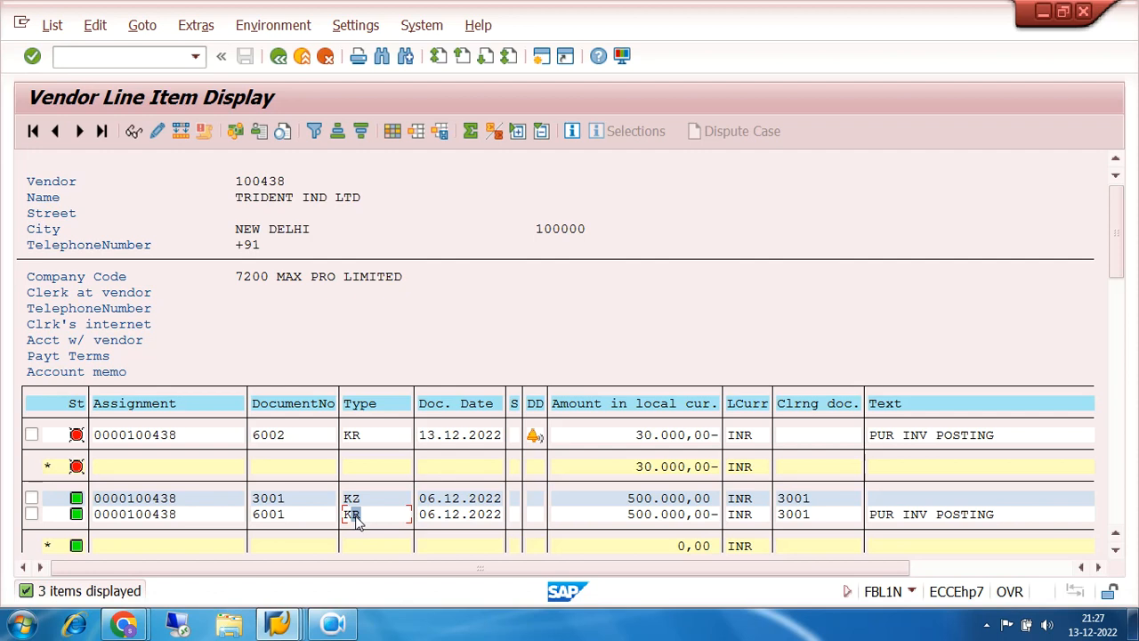
# - Inspect the KR line for invoice 6002, then go back to the FBL1N selection screen
pyautogui.click(355, 436)
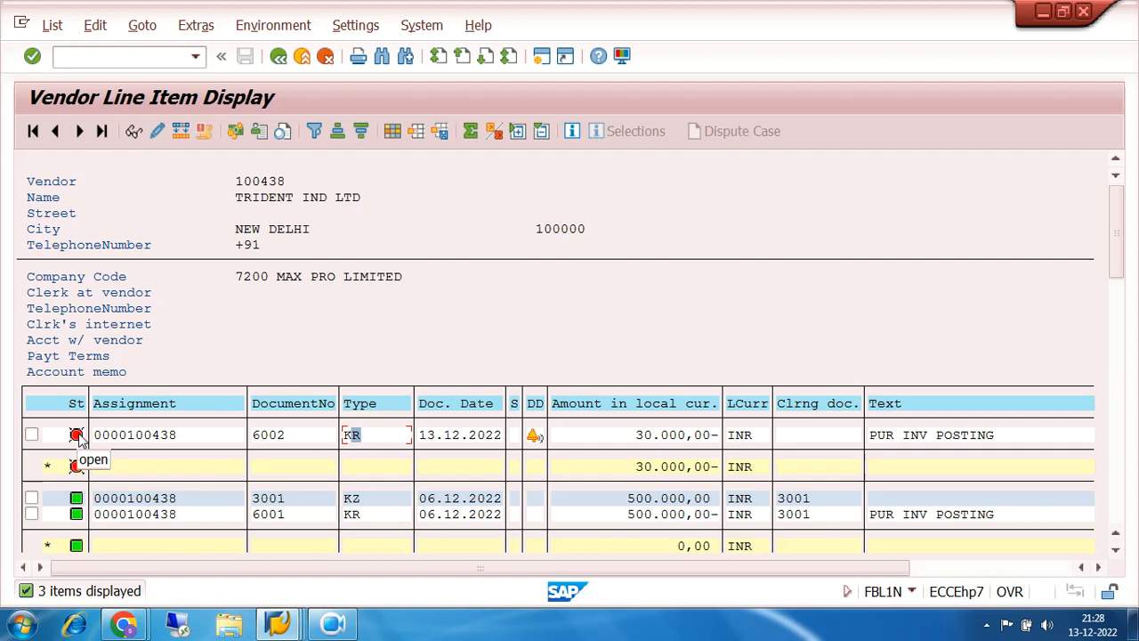
pyautogui.click(278, 56)
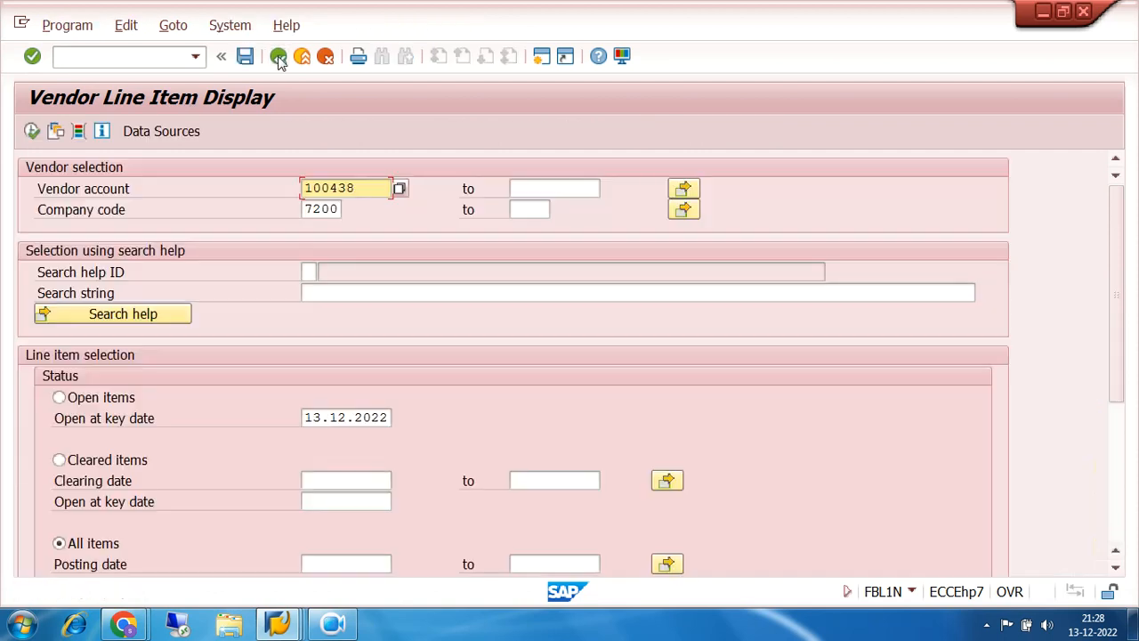
# - Open F-53 Post Outgoing Payment from Accounts Payable and enter document date 13.12.2022
pyautogui.click(277, 56)
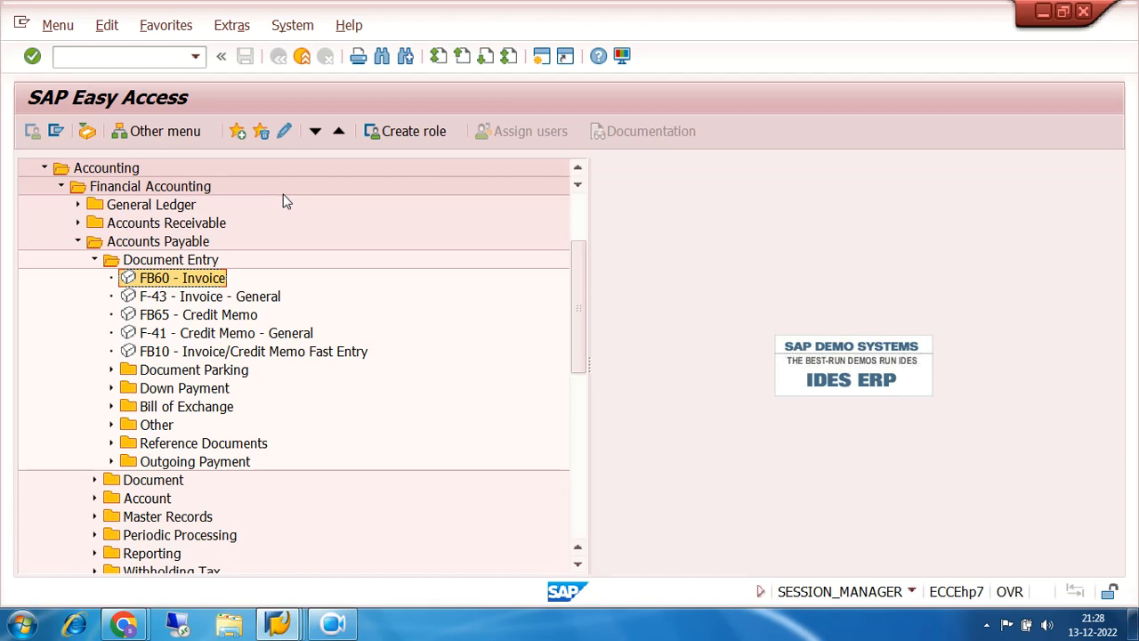
pyautogui.click(110, 462)
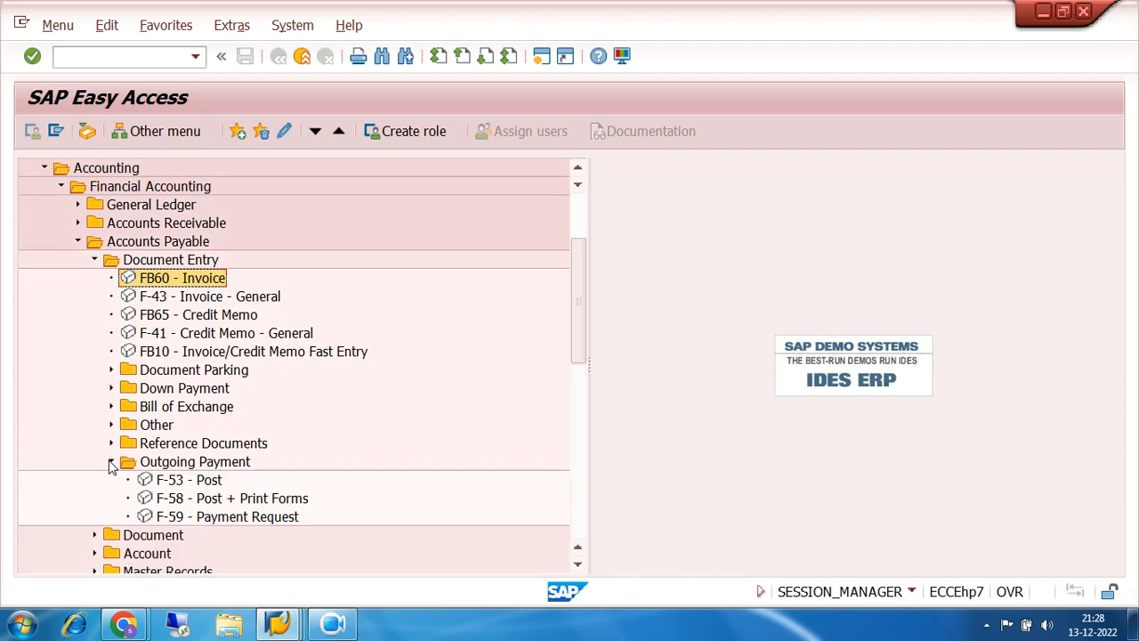
pyautogui.click(167, 485)
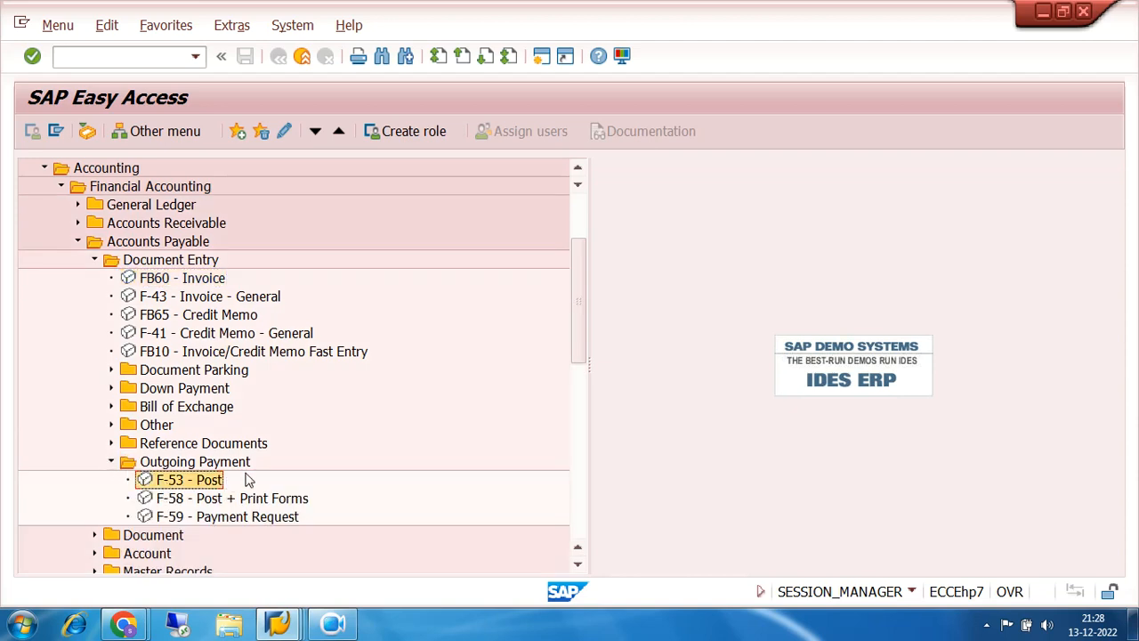
pyautogui.doubleClick(184, 484)
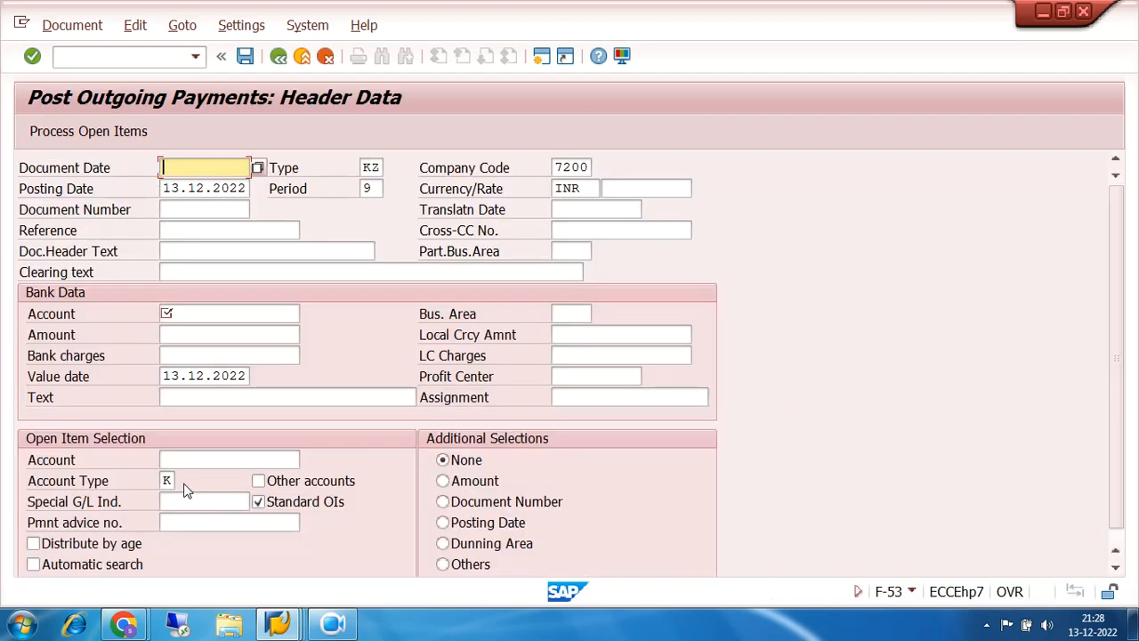
pyautogui.write('13.12.2022')
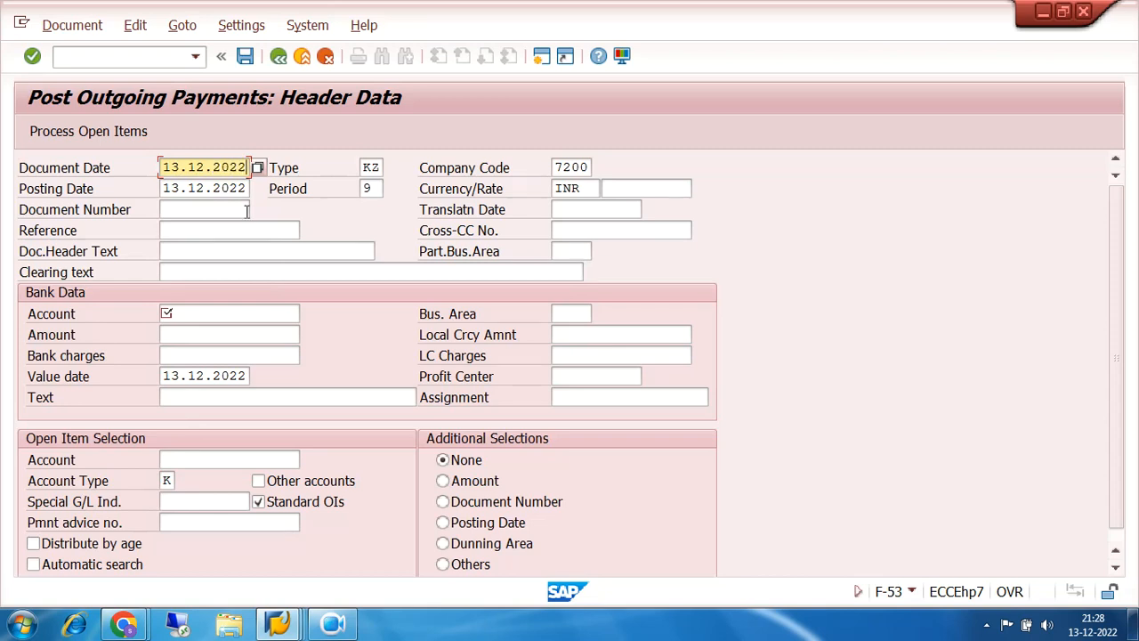
# - Check document type KZ and call up the bank G/L account search
pyautogui.moveTo(383, 167); pyautogui.dragTo(348, 167)
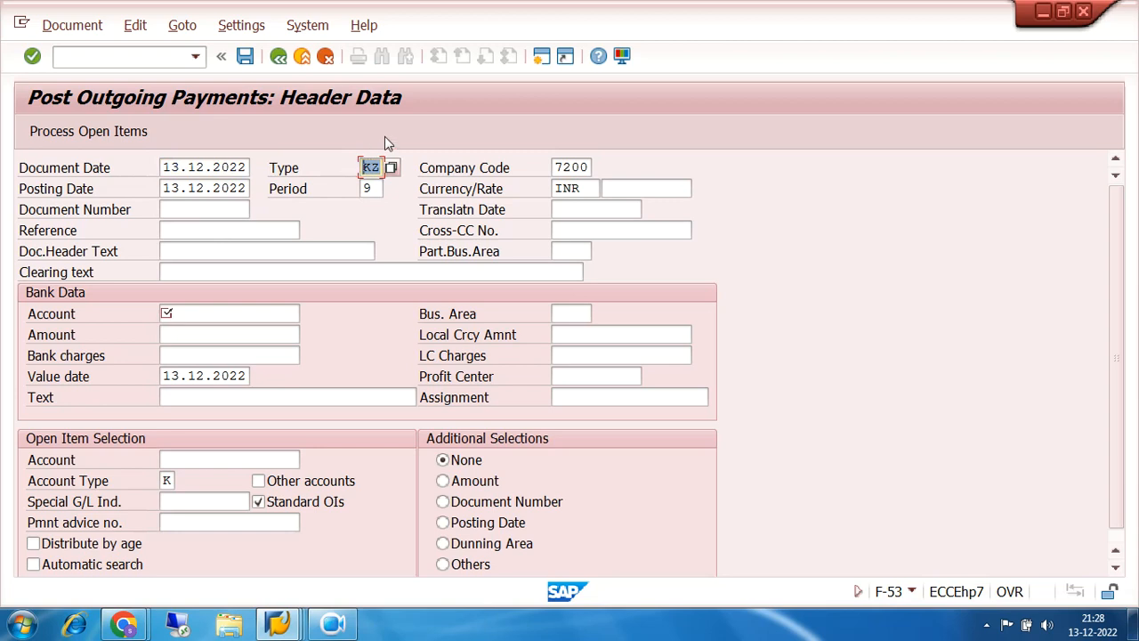
pyautogui.click(201, 313)
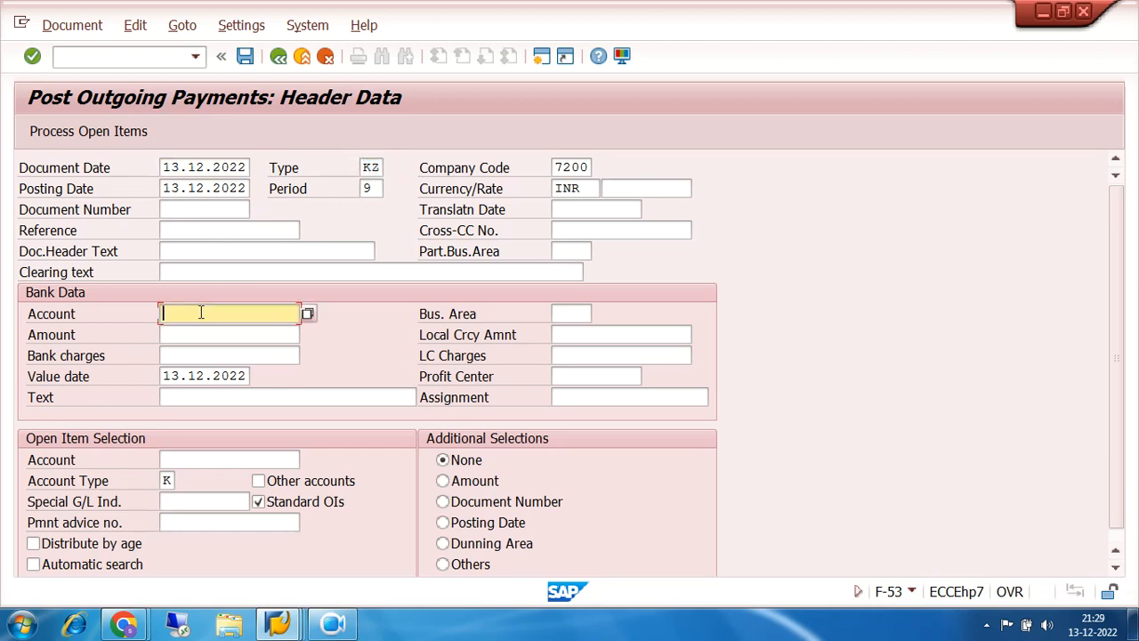
pyautogui.click(308, 315)
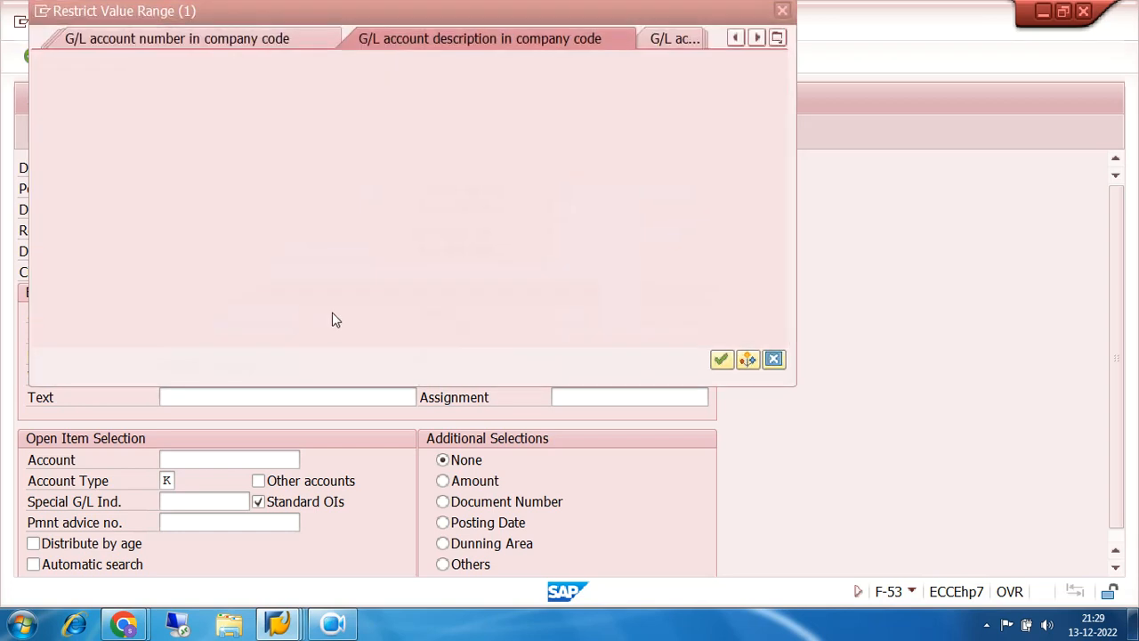
# - Choose bank account 200002 SBI CURRENT ACCOUNT from company code 7200's G/L accounts sorted by number
pyautogui.click(721, 359)
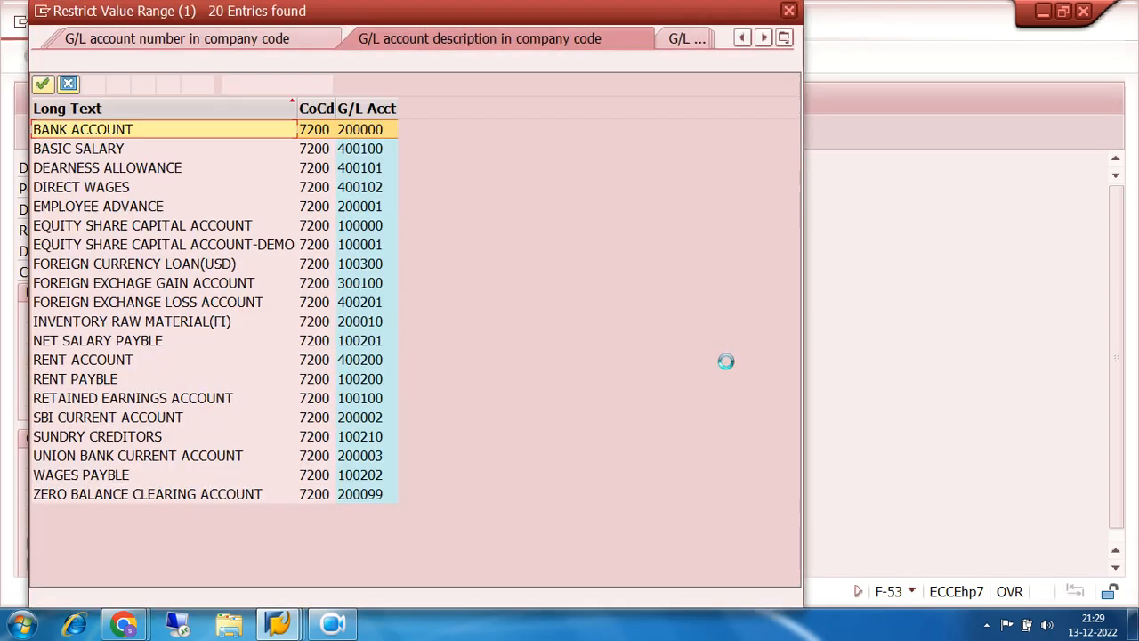
pyautogui.click(367, 107)
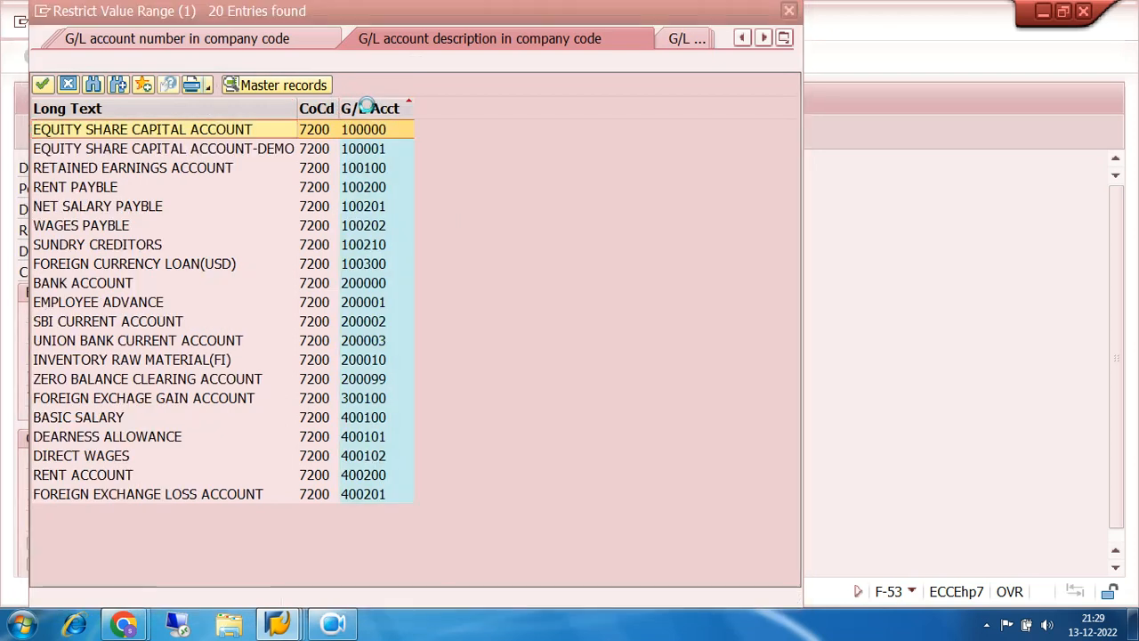
pyautogui.click(375, 283)
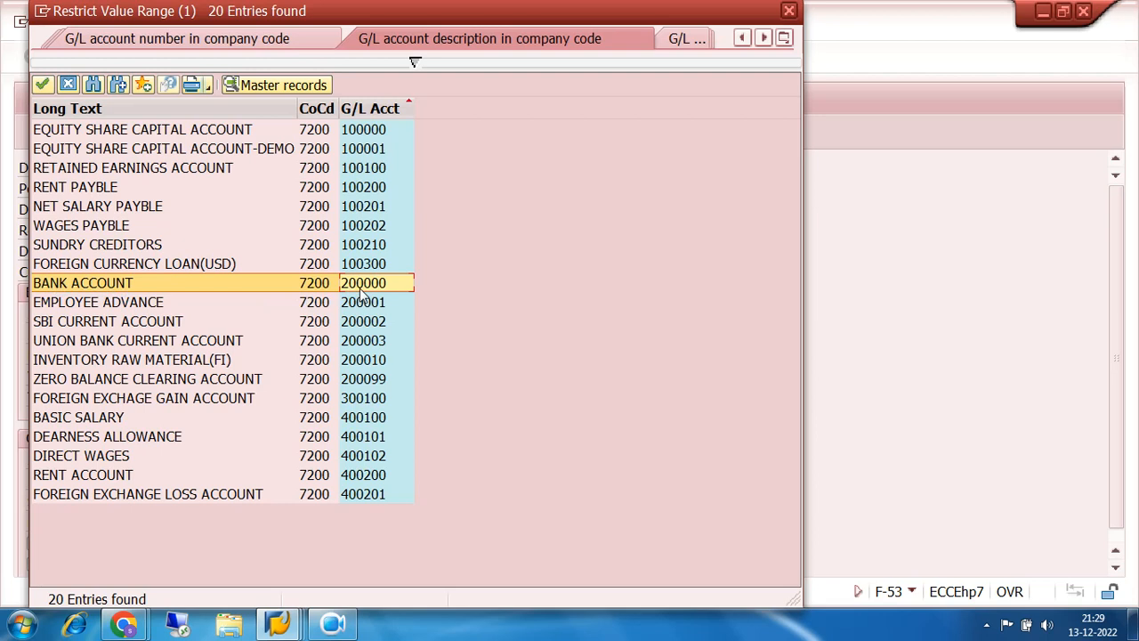
pyautogui.click(117, 321)
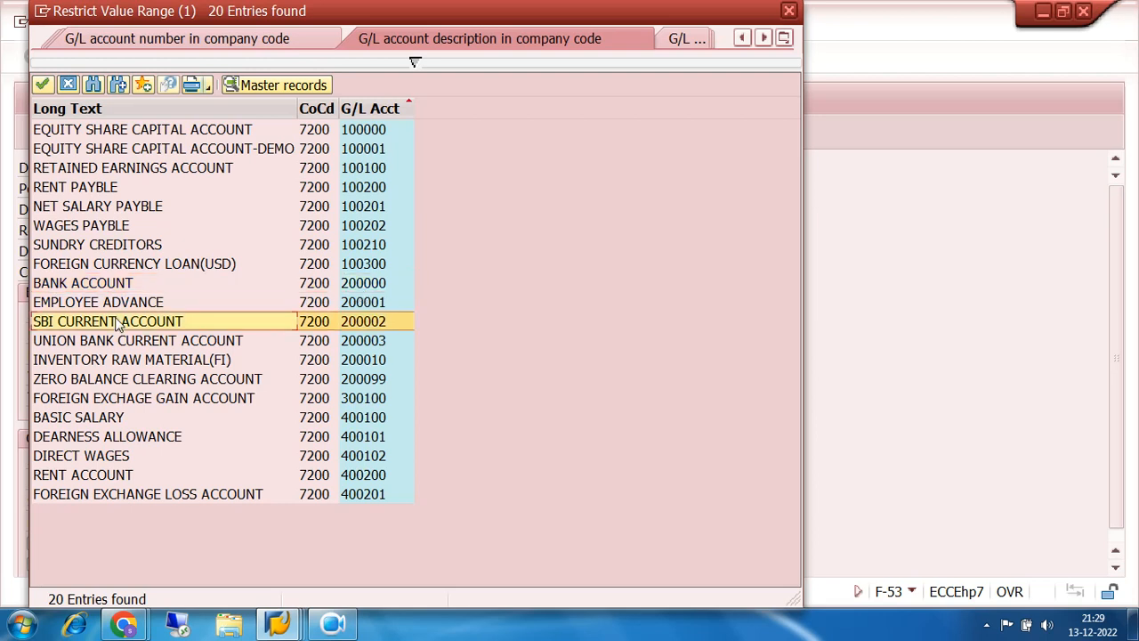
pyautogui.doubleClick(355, 320)
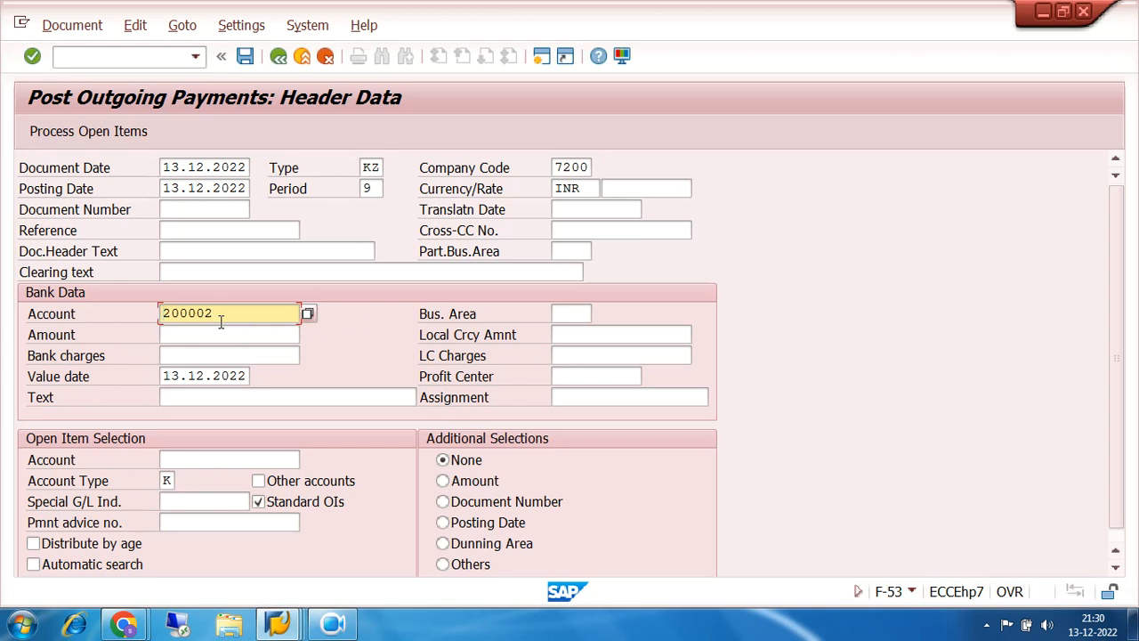
# - Enter payment amount 30000 and text CLEARING
pyautogui.moveTo(220, 314); pyautogui.dragTo(109, 323)
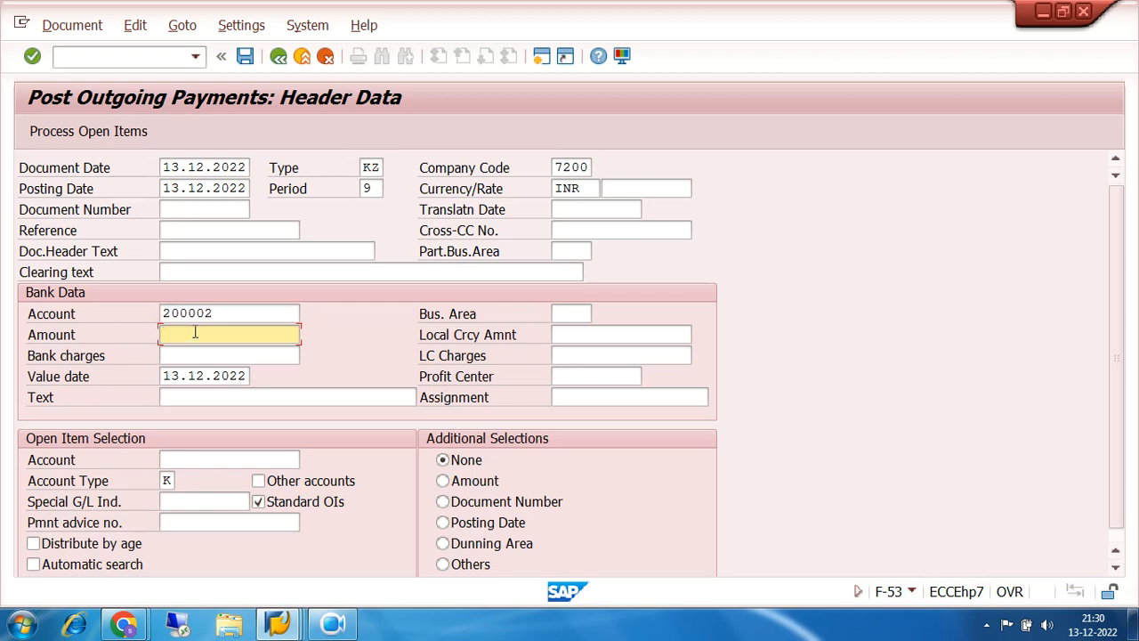
pyautogui.write('30000')
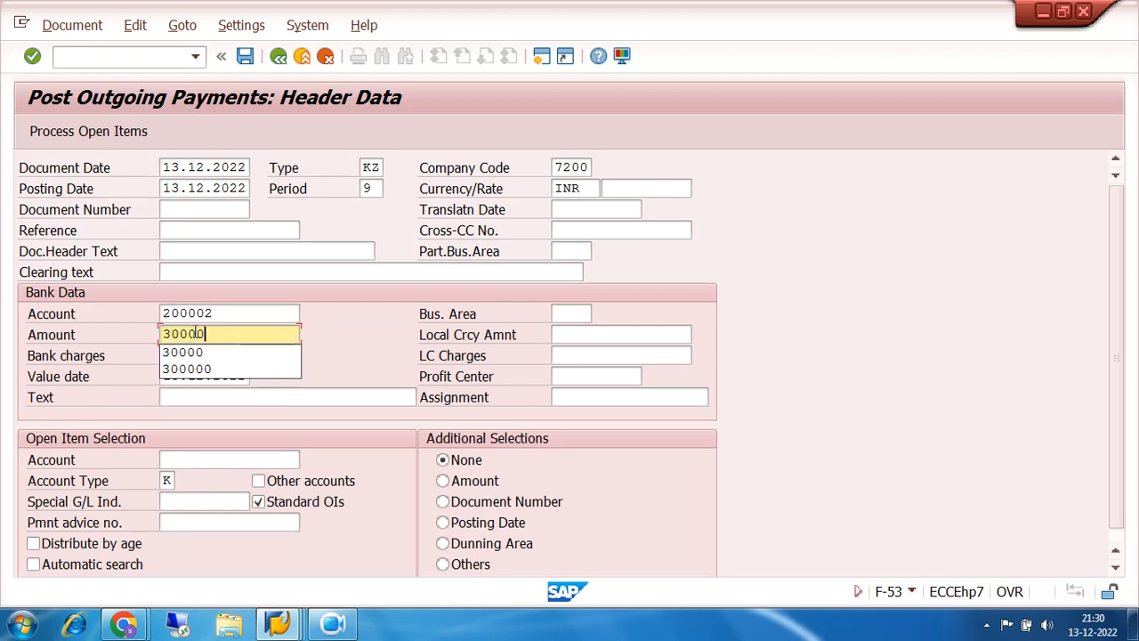
pyautogui.click(250, 392)
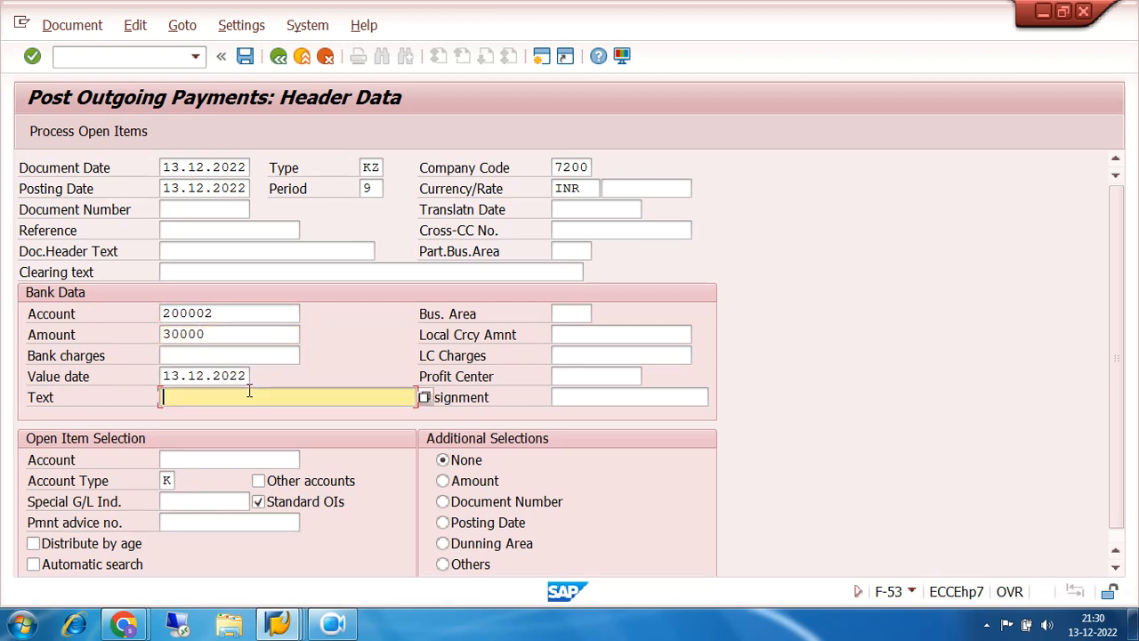
pyautogui.write('C')
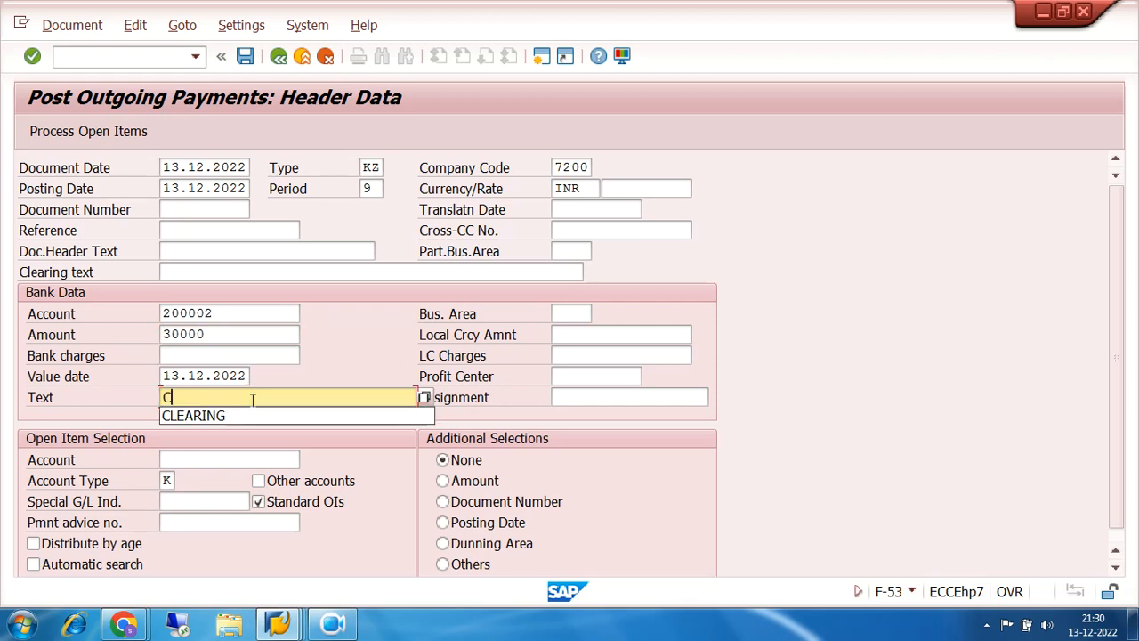
pyautogui.click(254, 417)
# - Set account type K and select vendor TRIDENT IND LTD as the open item account
pyautogui.click(231, 459)
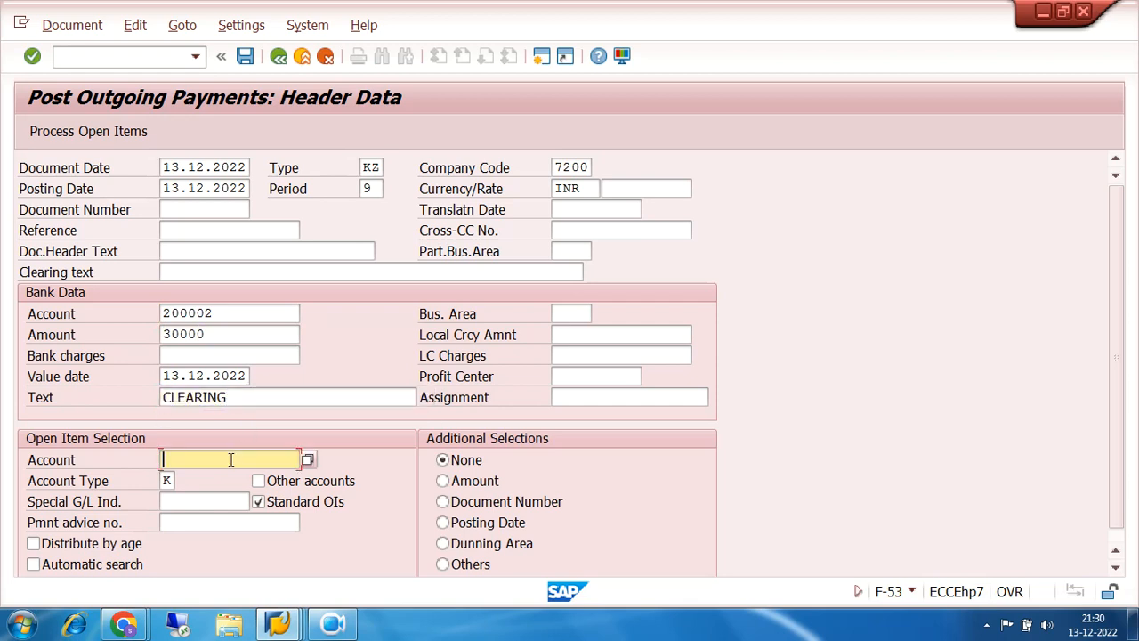
pyautogui.doubleClick(176, 480)
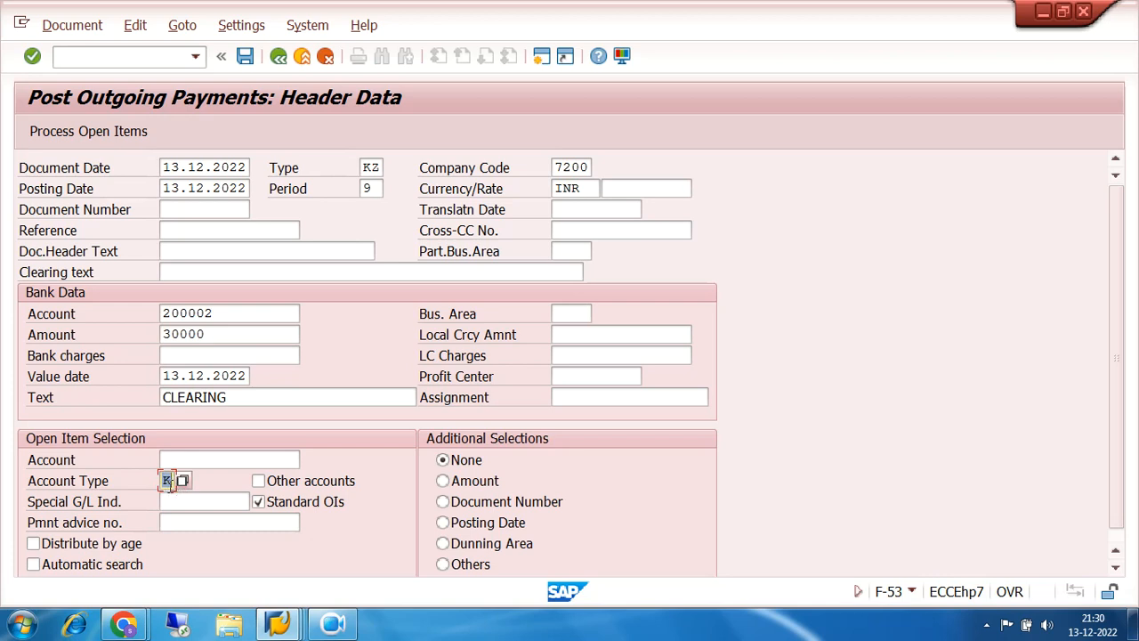
pyautogui.click(194, 461)
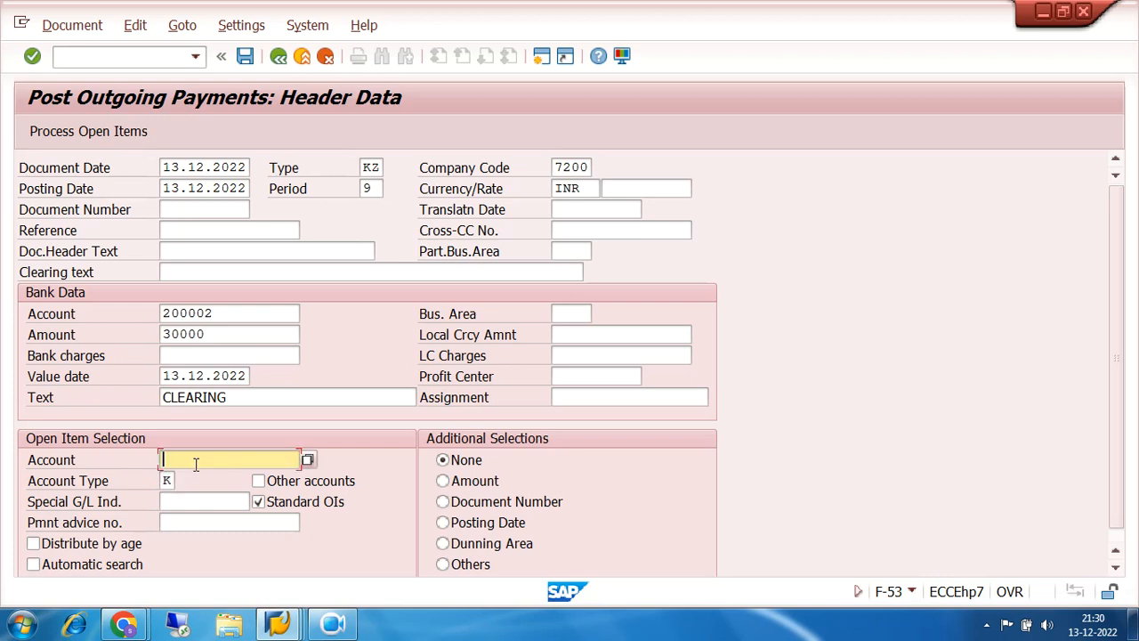
pyautogui.click(308, 460)
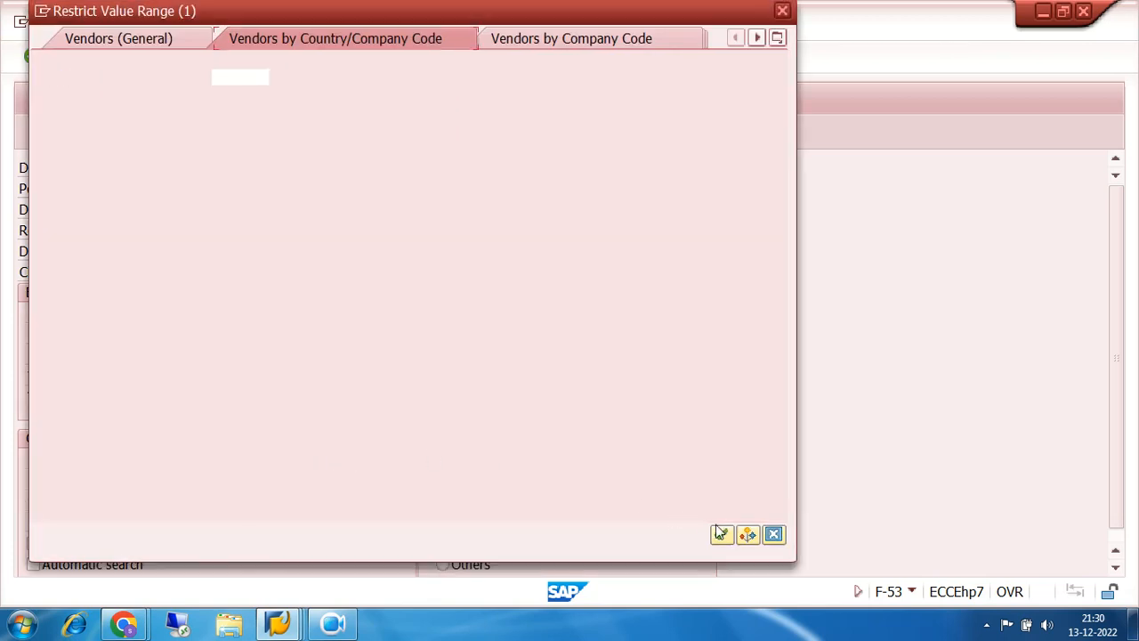
pyautogui.click(721, 533)
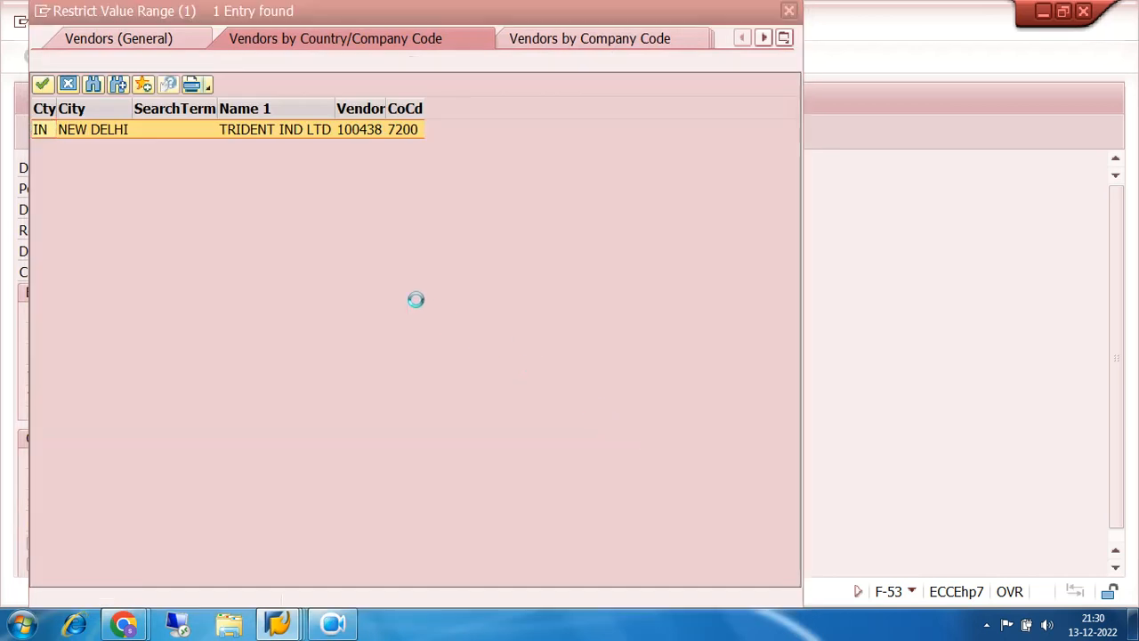
pyautogui.doubleClick(356, 133)
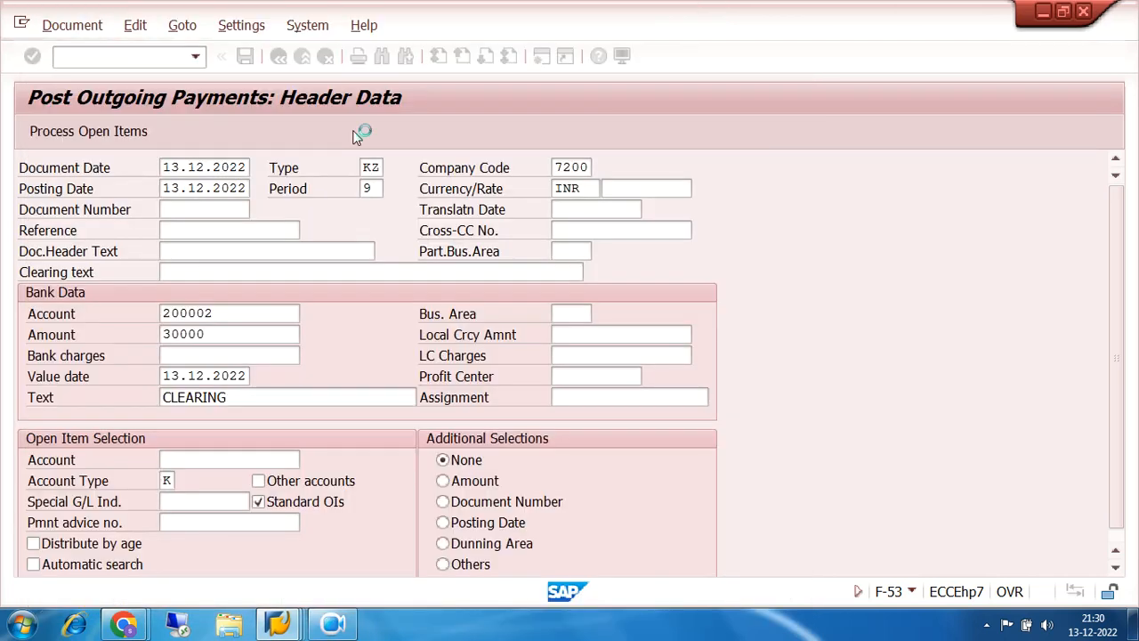
# - Confirm the entered vendor account and bring up its open items
pyautogui.moveTo(240, 459); pyautogui.dragTo(125, 459)
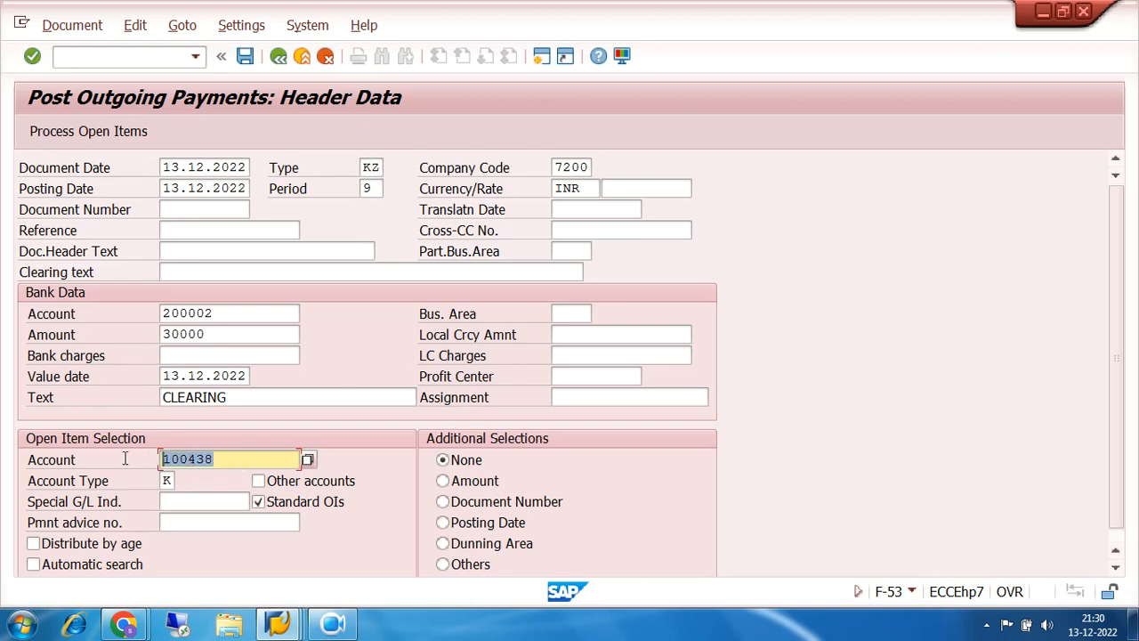
pyautogui.moveTo(220, 459); pyautogui.dragTo(111, 462)
pyautogui.moveTo(224, 459); pyautogui.dragTo(126, 463)
pyautogui.moveTo(222, 460); pyautogui.dragTo(139, 463)
pyautogui.click(82, 131)
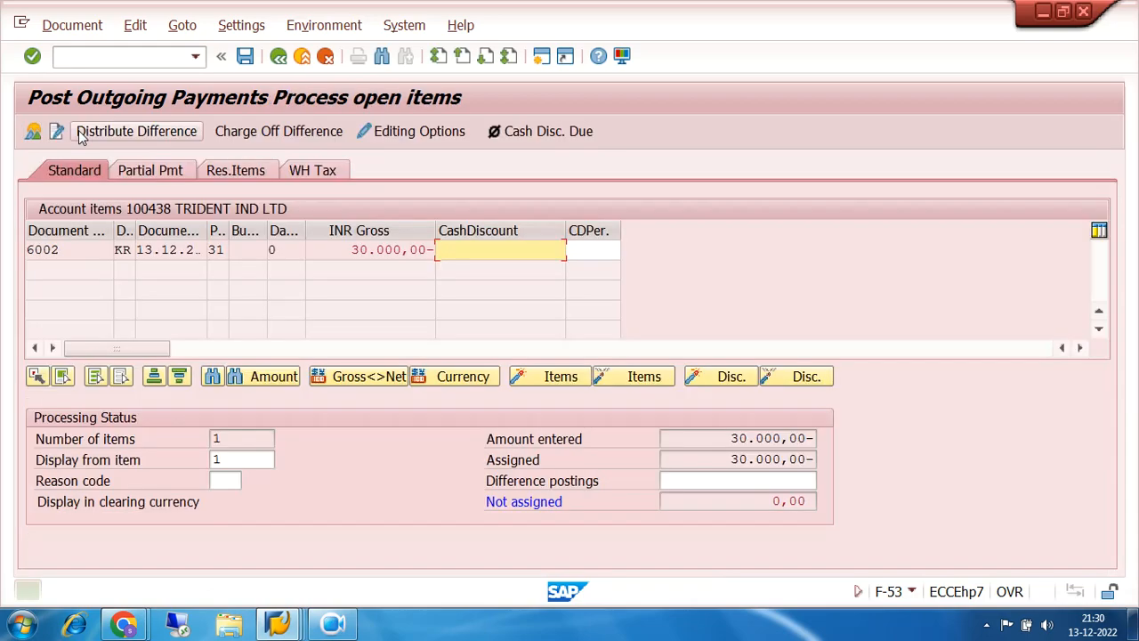
# - Return to SAP, check the 30,000 entered and assigned totals, and show the document overview
pyautogui.moveTo(123, 623)
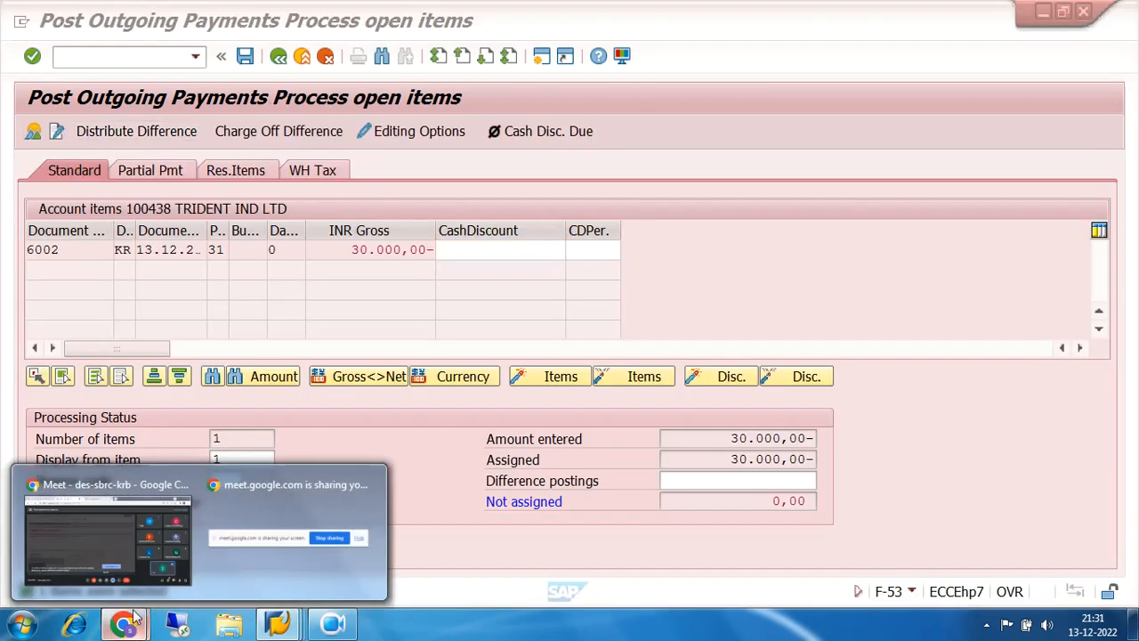
pyautogui.click(96, 546)
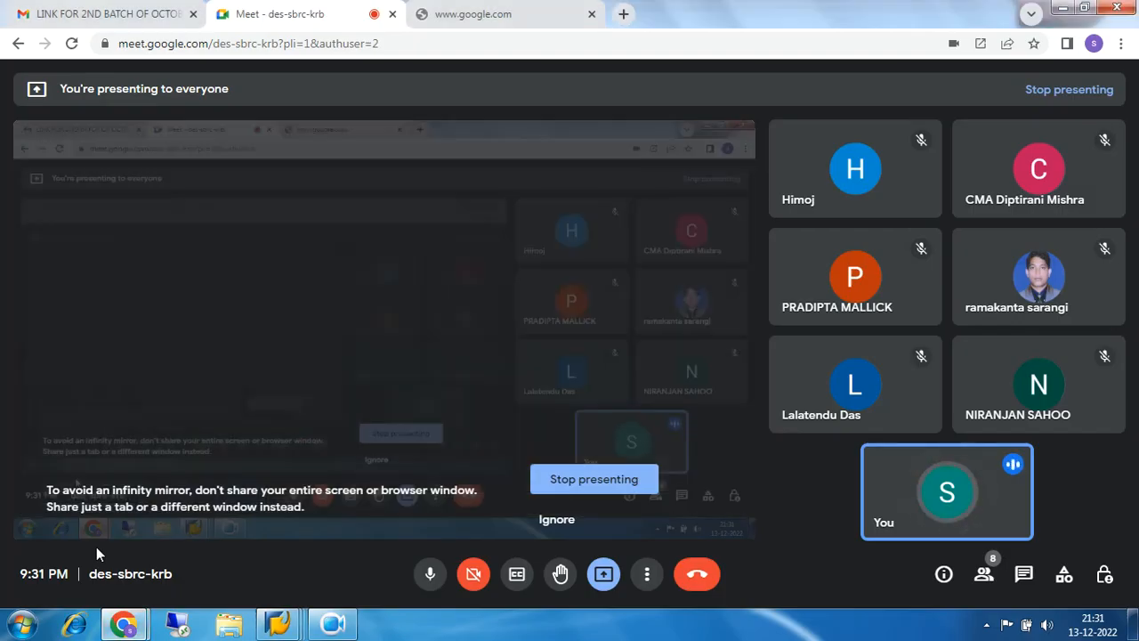
pyautogui.click(1059, 8)
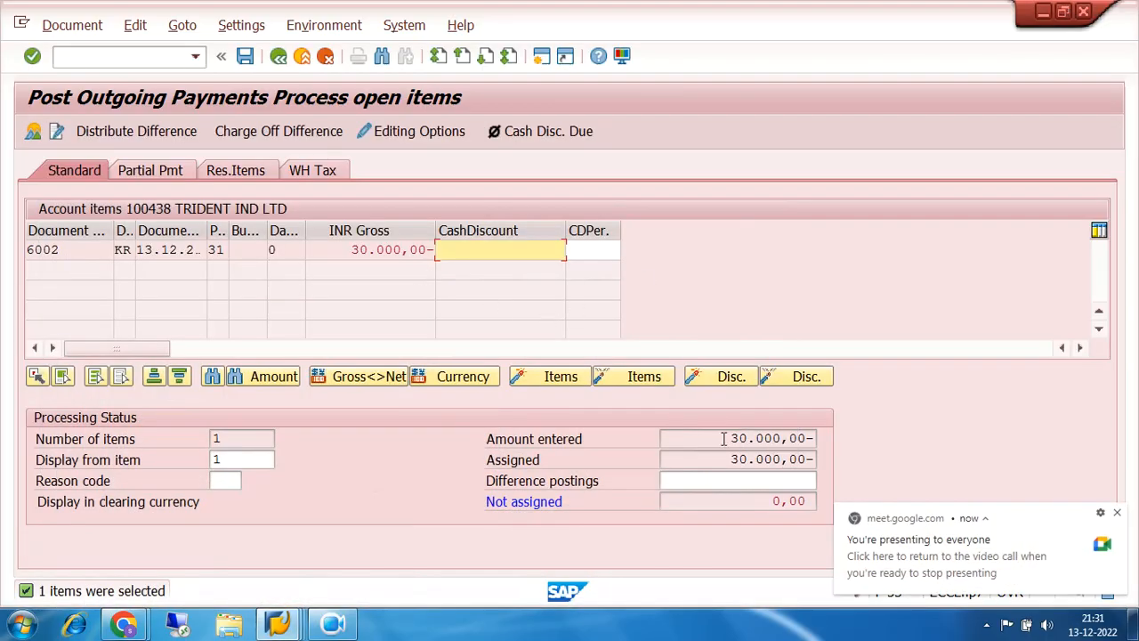
pyautogui.moveTo(728, 438); pyautogui.dragTo(813, 438)
pyautogui.moveTo(728, 459); pyautogui.dragTo(939, 461)
pyautogui.click(1116, 514)
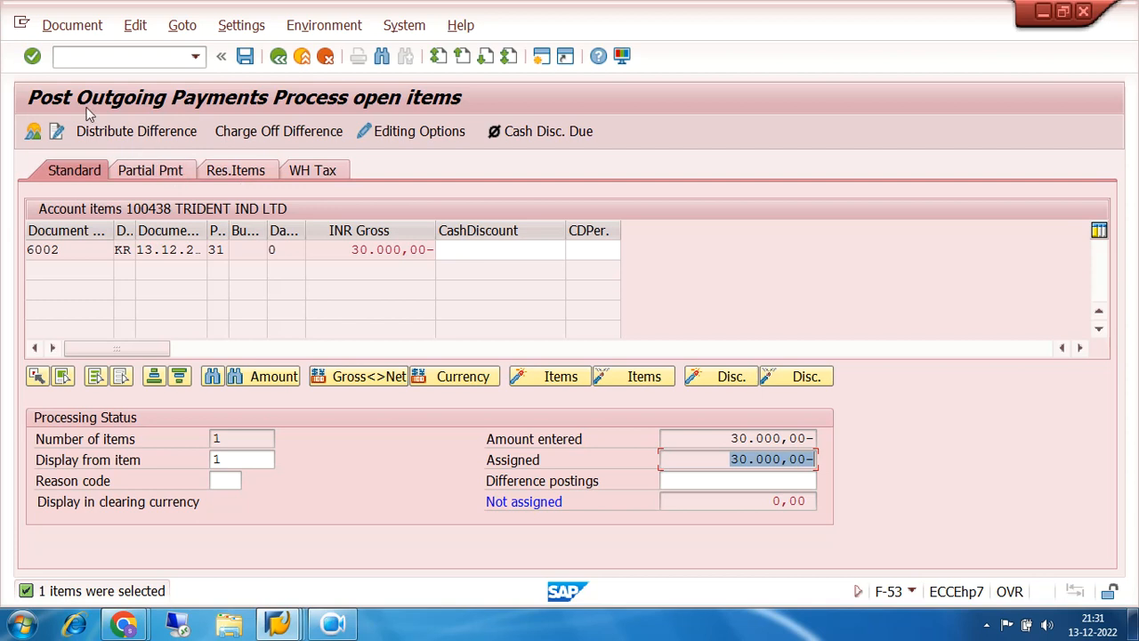
pyautogui.click(33, 132)
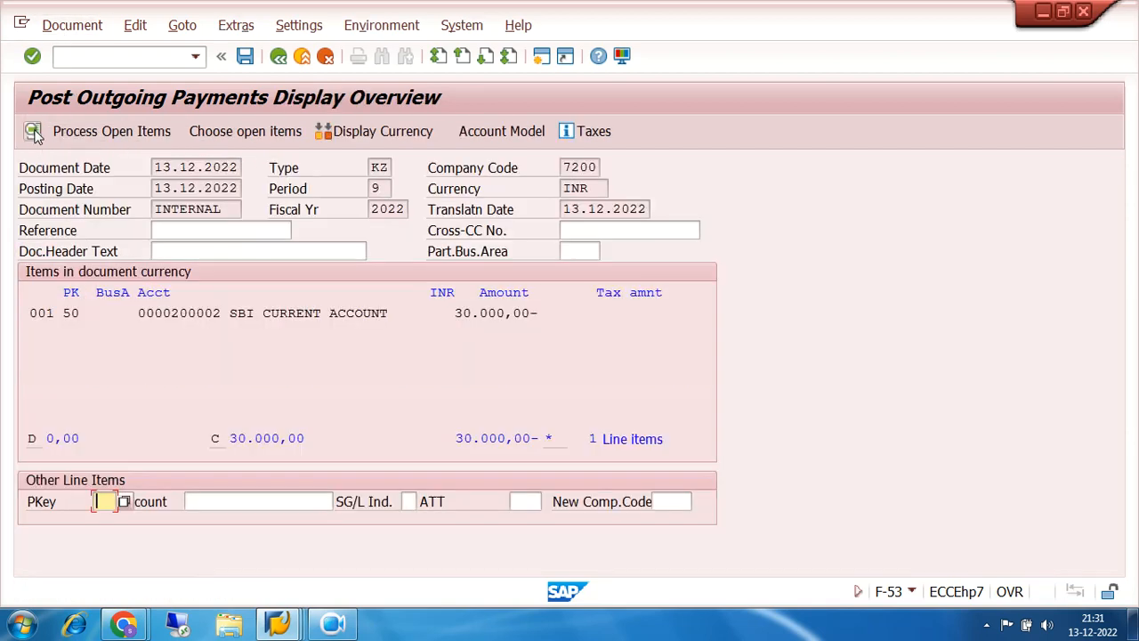
# - Simulate the payment, review the bank line and vendor line with posting key 25, then post
pyautogui.click(64, 27)
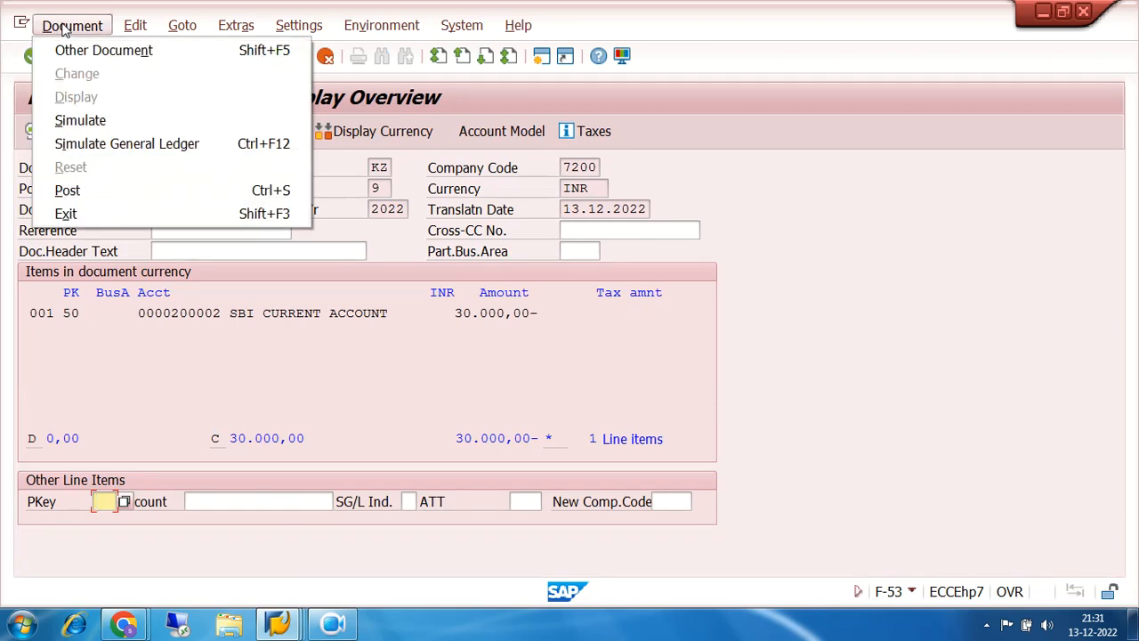
pyautogui.click(89, 119)
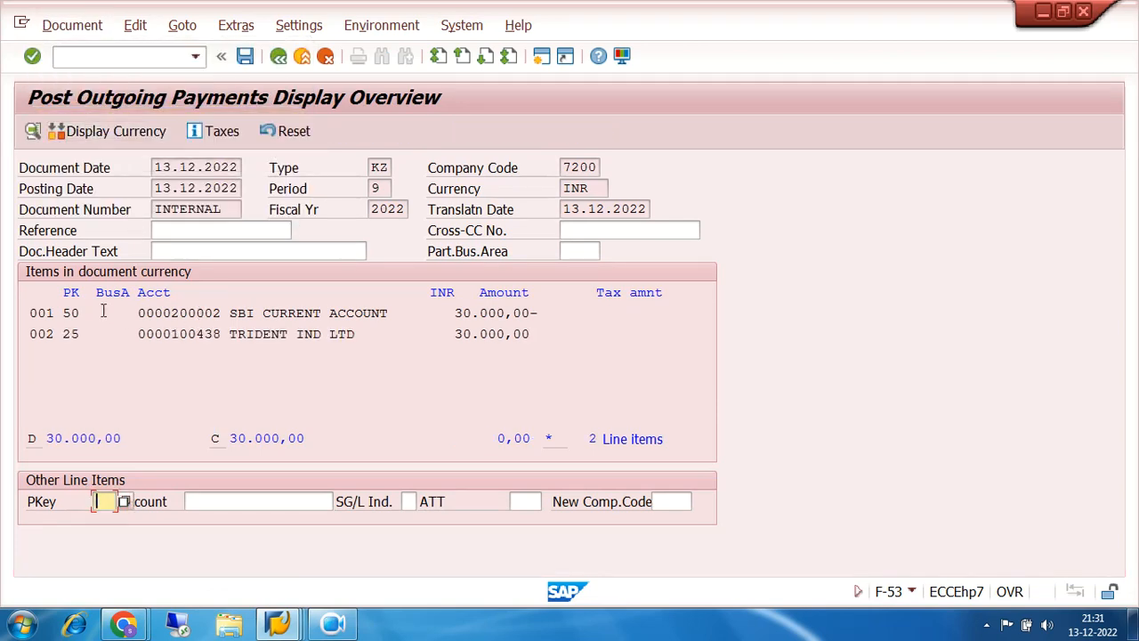
pyautogui.moveTo(66, 313); pyautogui.dragTo(554, 345)
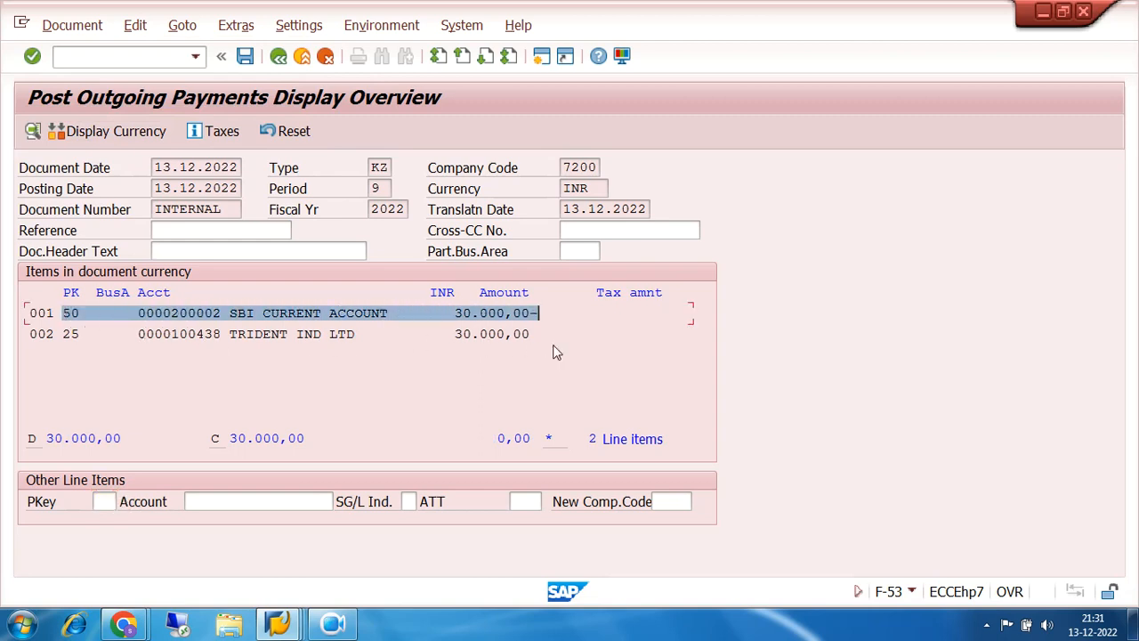
pyautogui.moveTo(63, 334); pyautogui.dragTo(81, 334)
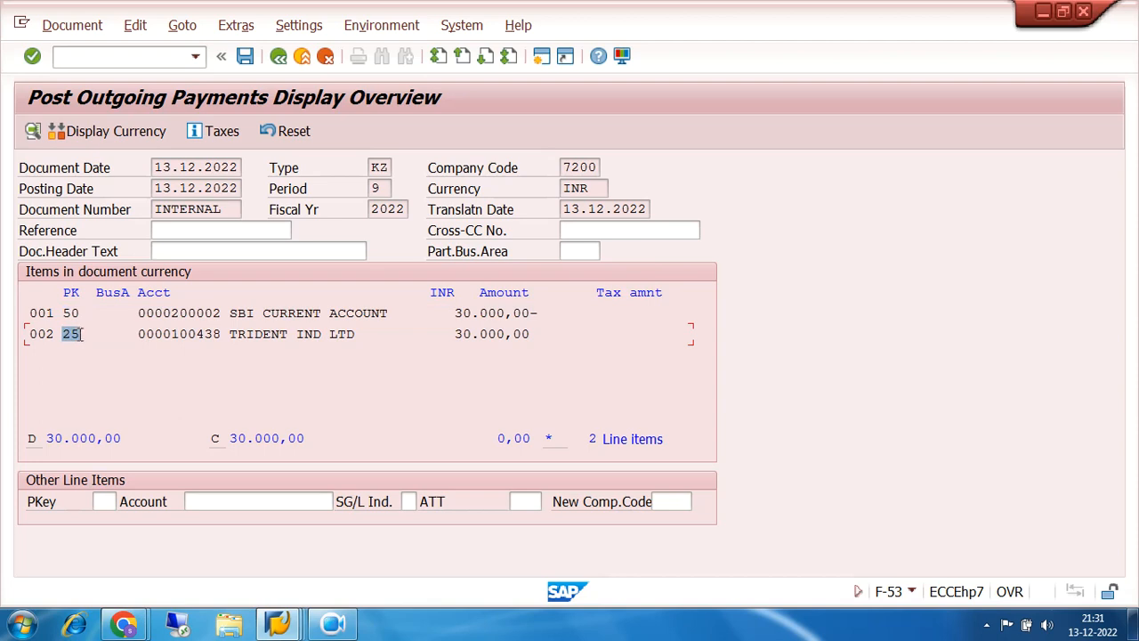
pyautogui.moveTo(372, 334); pyautogui.dragTo(131, 341)
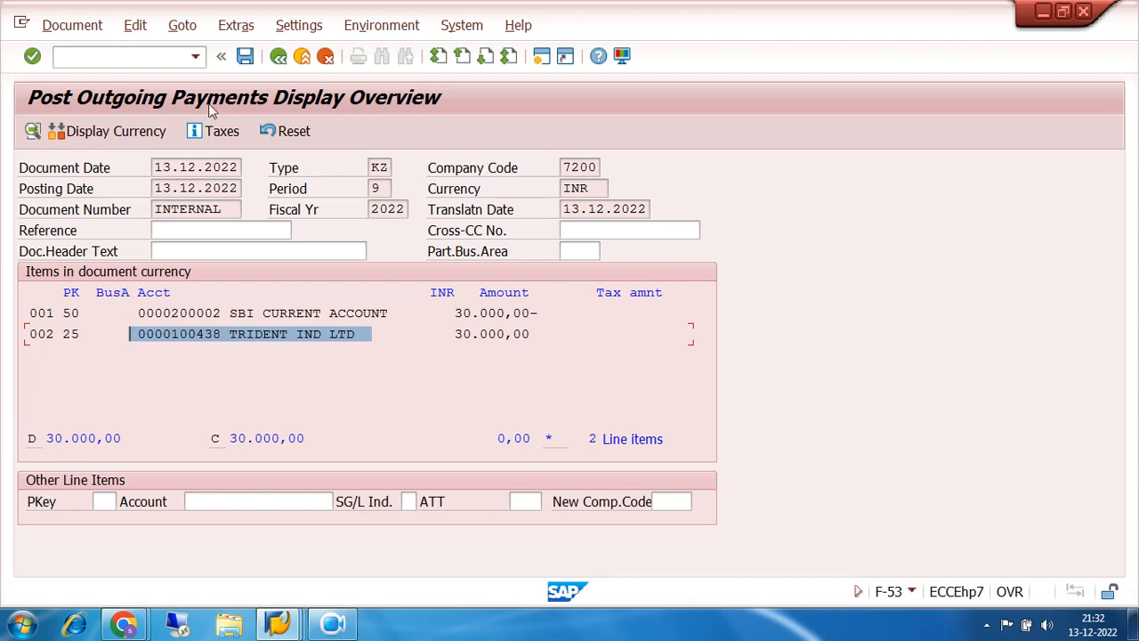
pyautogui.click(247, 57)
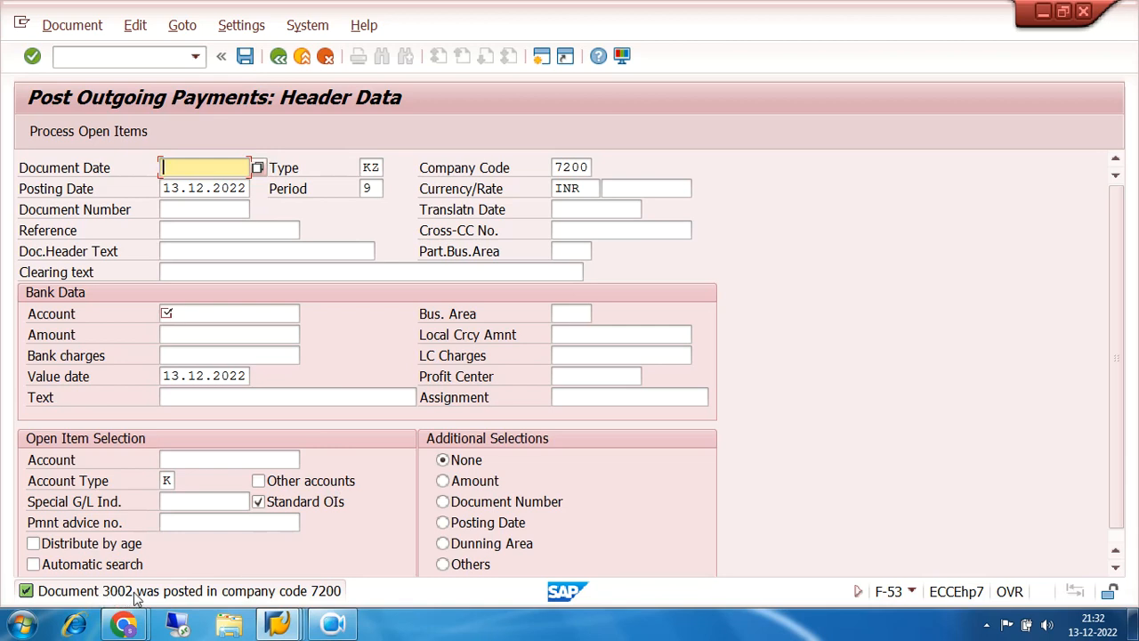
# - Exit payment entry without saving and expand Accounts Payable's Environment > Check Information
pyautogui.click(278, 56)
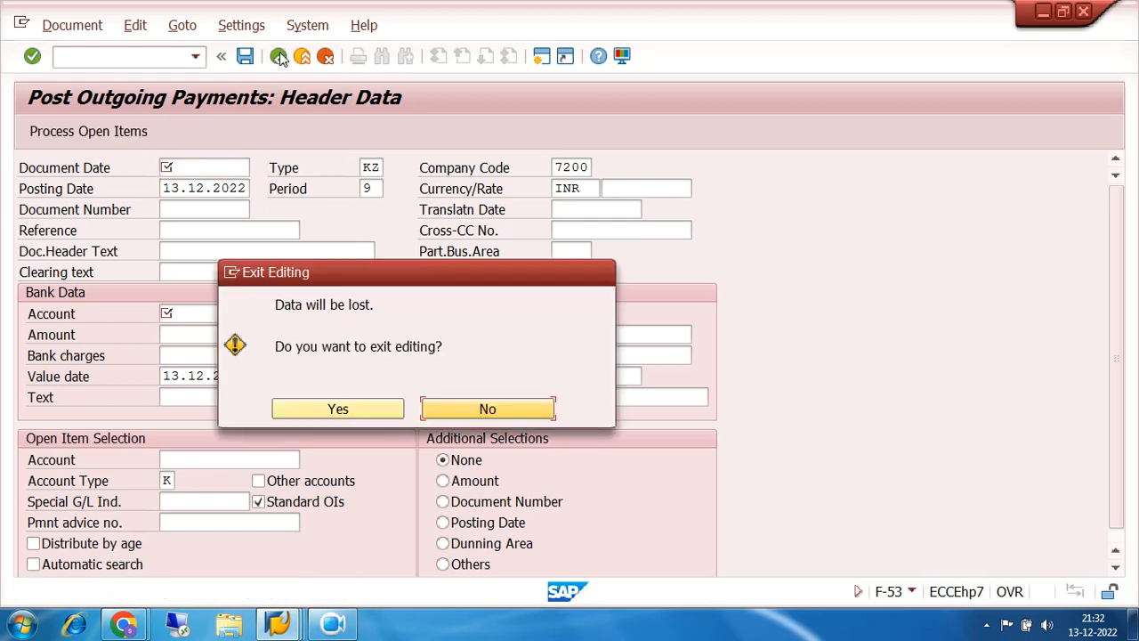
pyautogui.click(336, 410)
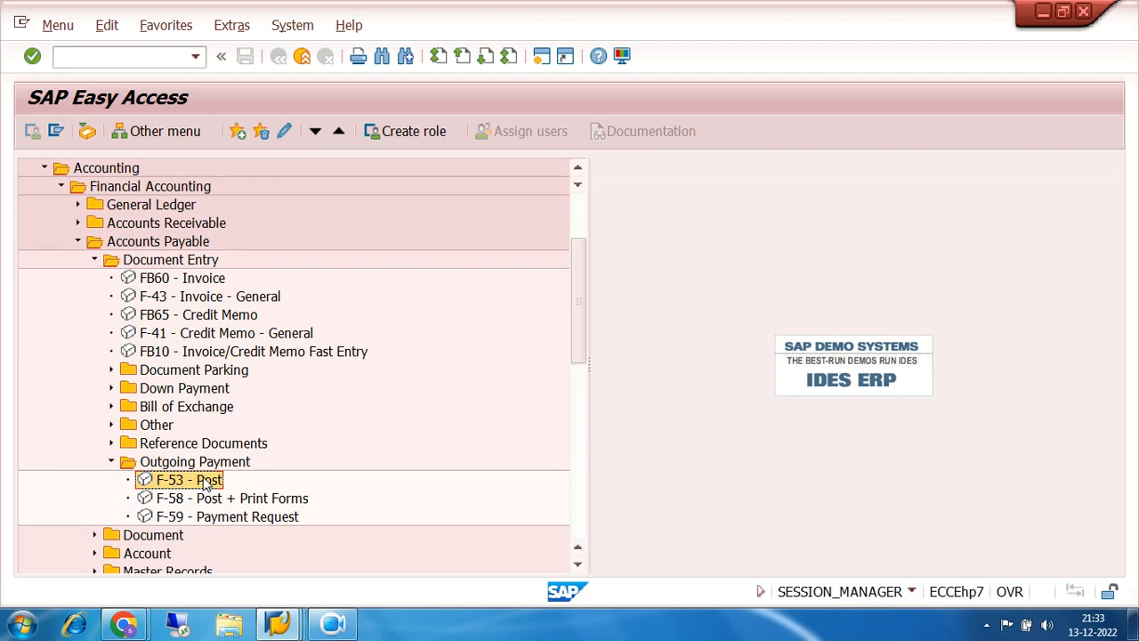
pyautogui.click(94, 260)
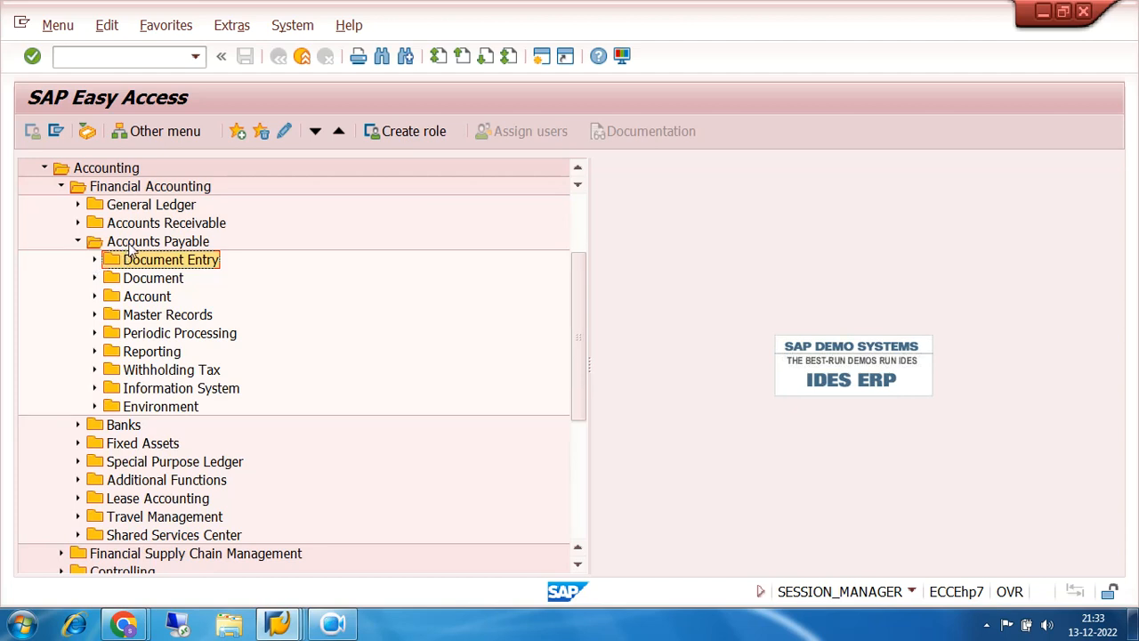
pyautogui.click(96, 406)
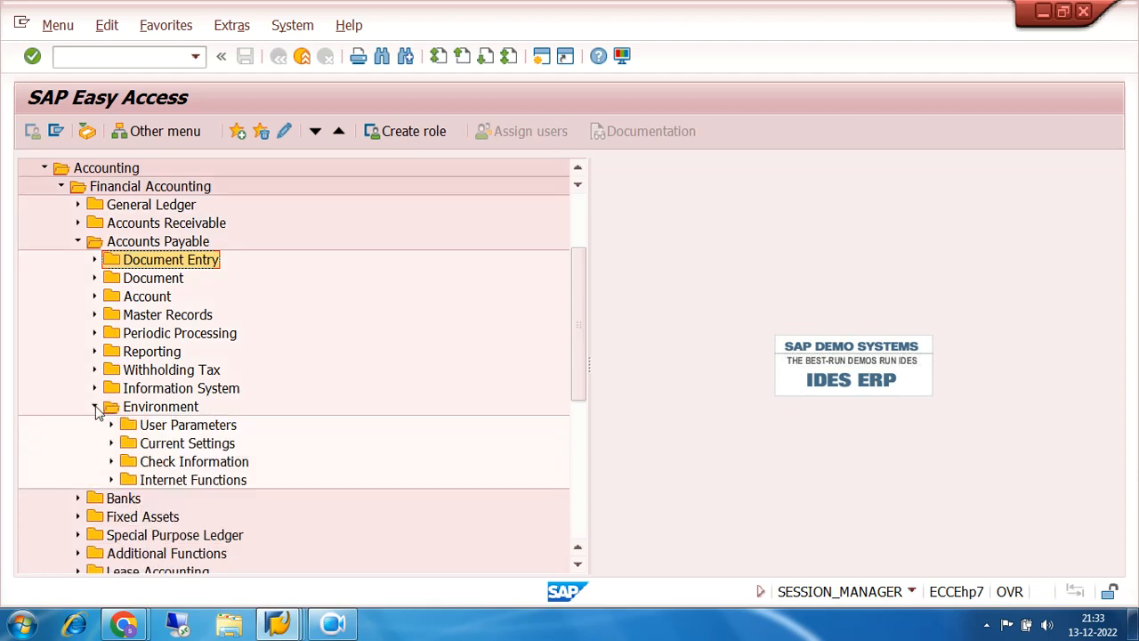
pyautogui.scroll(-1, 112, 467)
pyautogui.click(111, 461)
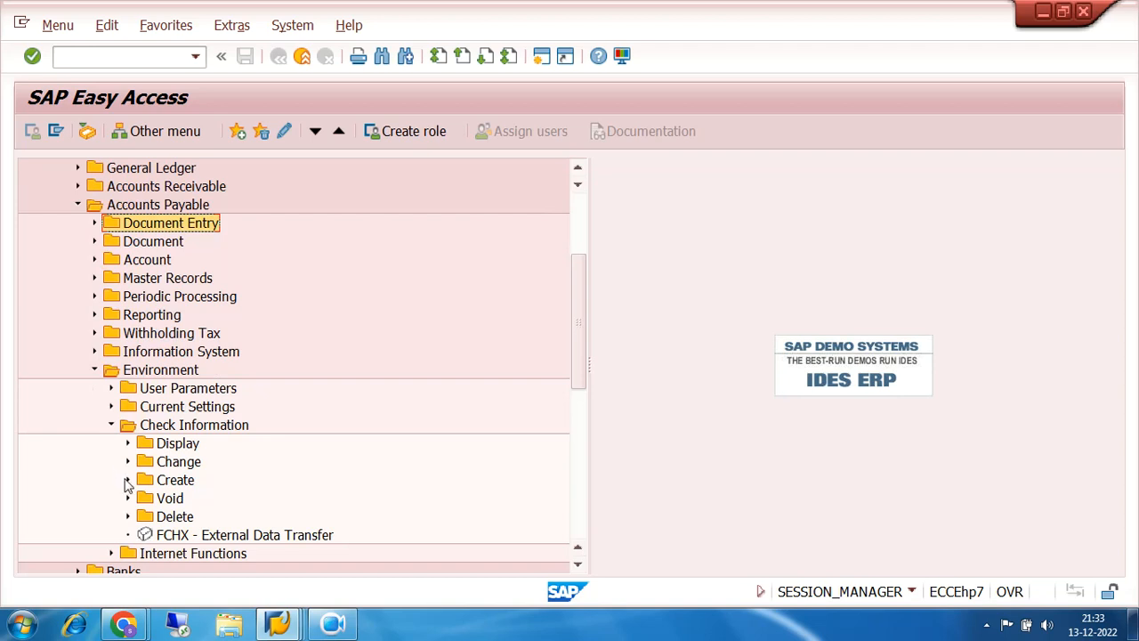
# - Open FCH5 Manual Checks under Check Information > Create
pyautogui.click(127, 480)
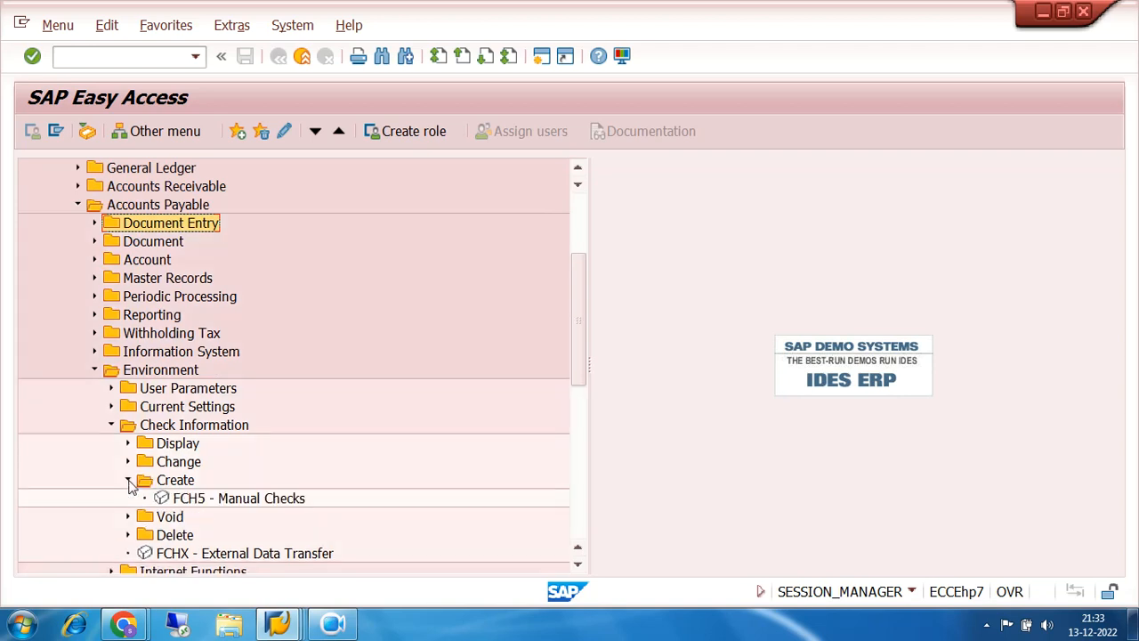
pyautogui.click(195, 503)
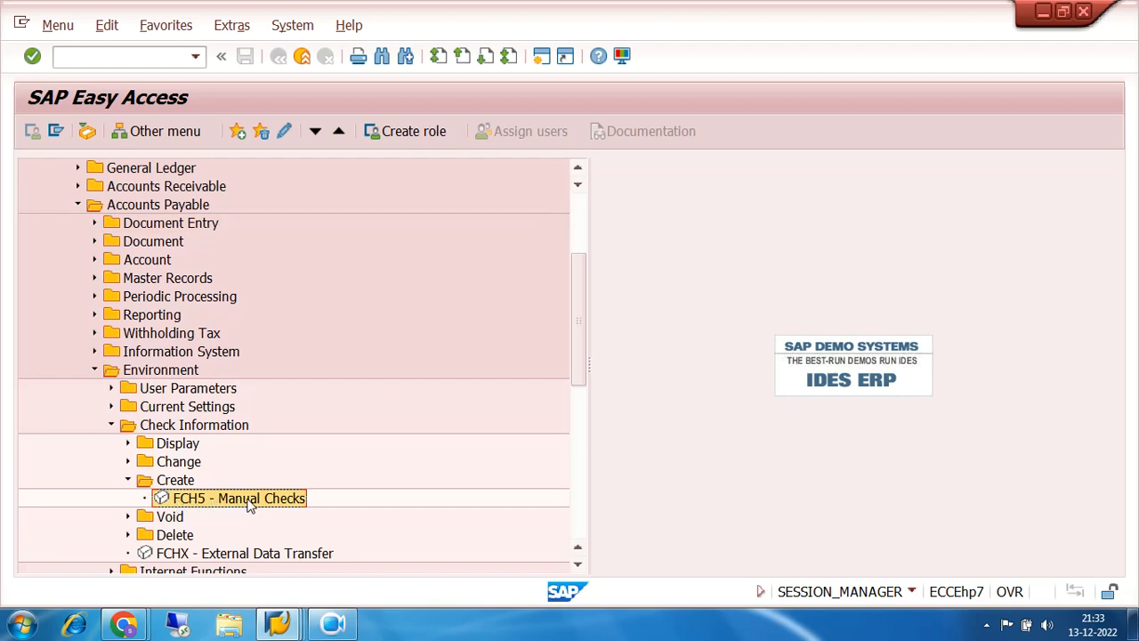
pyautogui.doubleClick(187, 504)
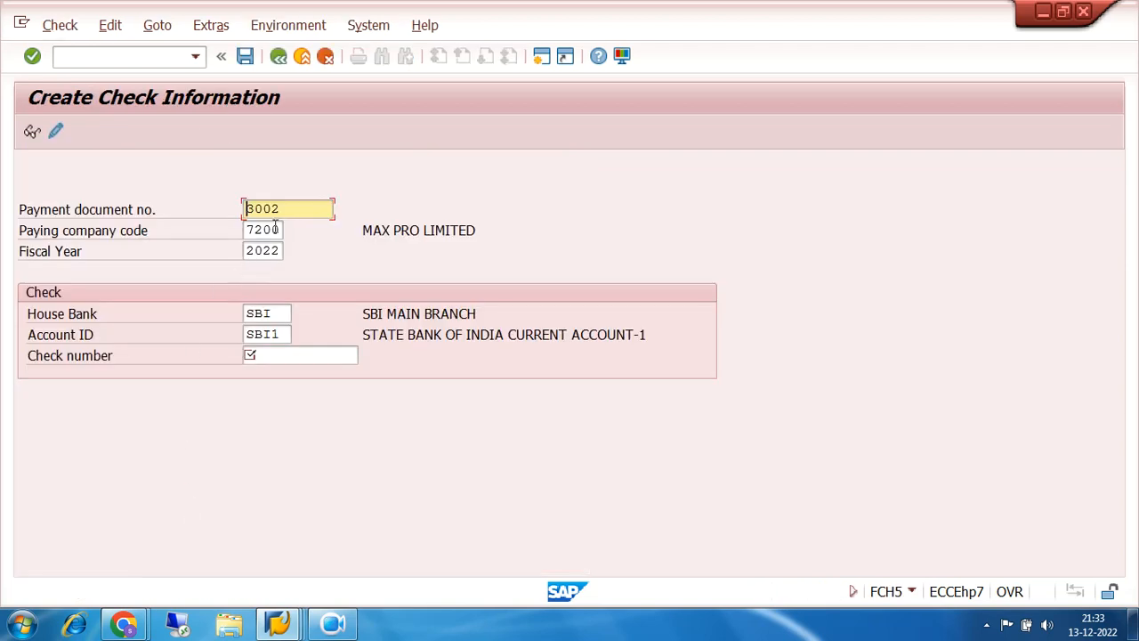
# - Review payment document 3002 in the header and move to the Check number field
pyautogui.doubleClick(287, 209)
pyautogui.moveTo(301, 212); pyautogui.dragTo(202, 211)
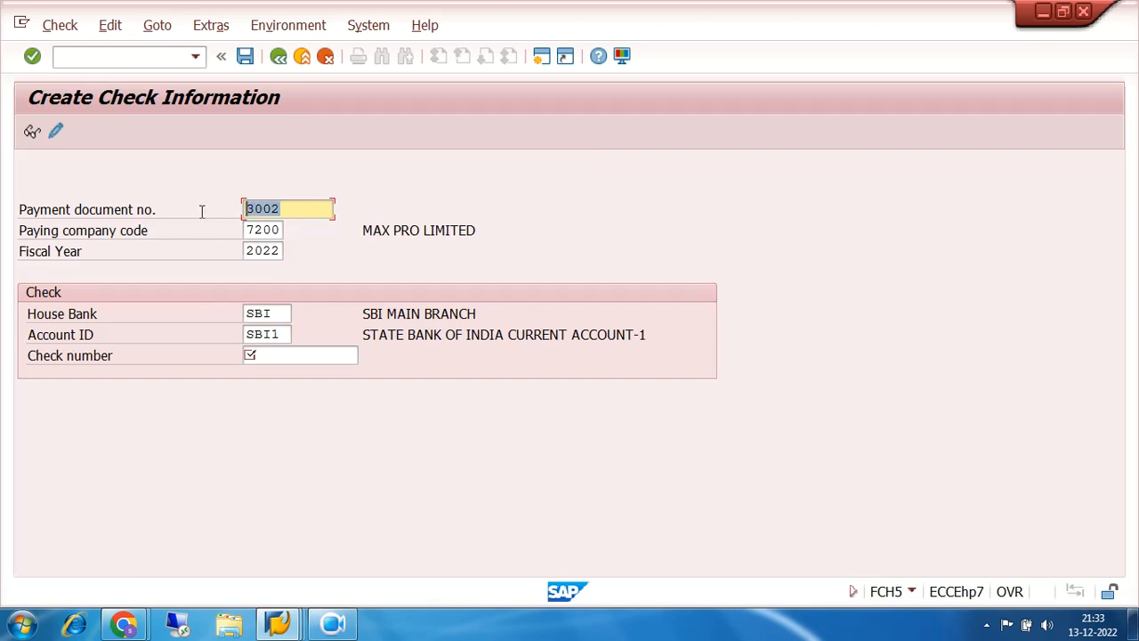
pyautogui.click(299, 207)
pyautogui.moveTo(299, 208); pyautogui.dragTo(226, 208)
pyautogui.moveTo(288, 208); pyautogui.dragTo(214, 208)
pyautogui.moveTo(290, 210); pyautogui.dragTo(224, 211)
pyautogui.moveTo(284, 207); pyautogui.dragTo(220, 215)
pyautogui.moveTo(283, 207); pyautogui.dragTo(229, 210)
pyautogui.click(261, 356)
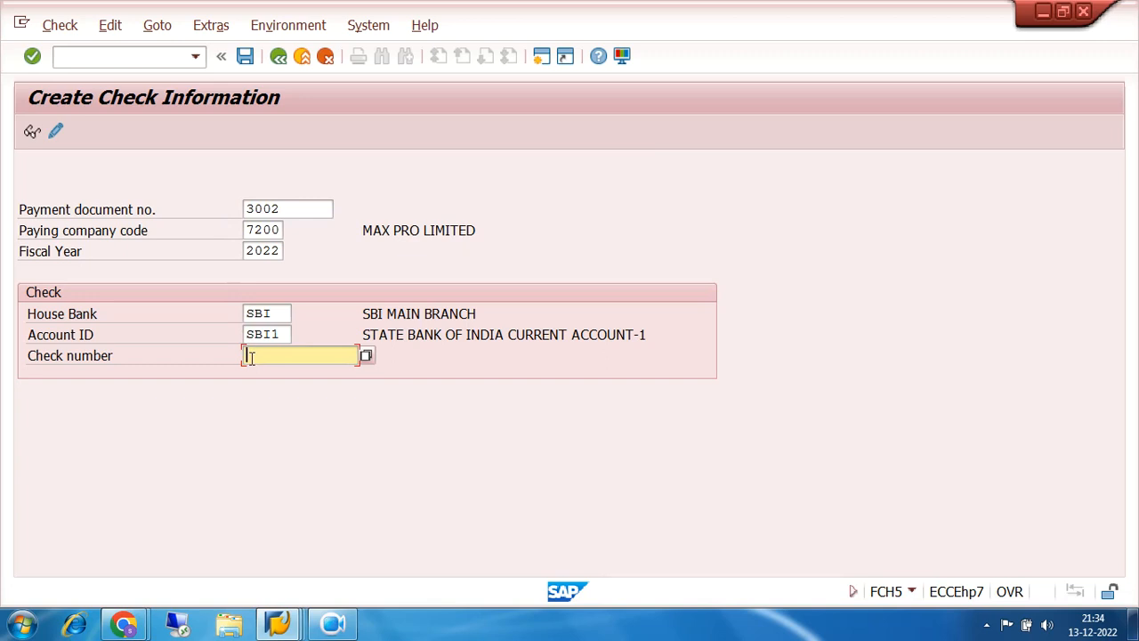
# - Search check numbers (none found), exit, and switch to the G/L account 200003 display window
pyautogui.click(366, 355)
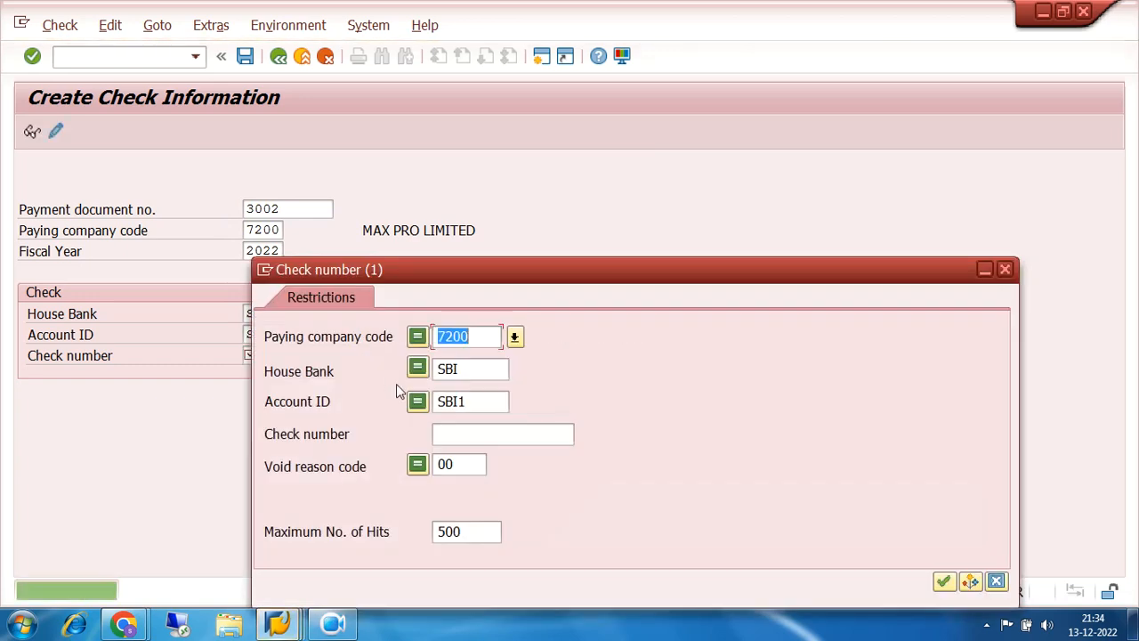
pyautogui.click(942, 580)
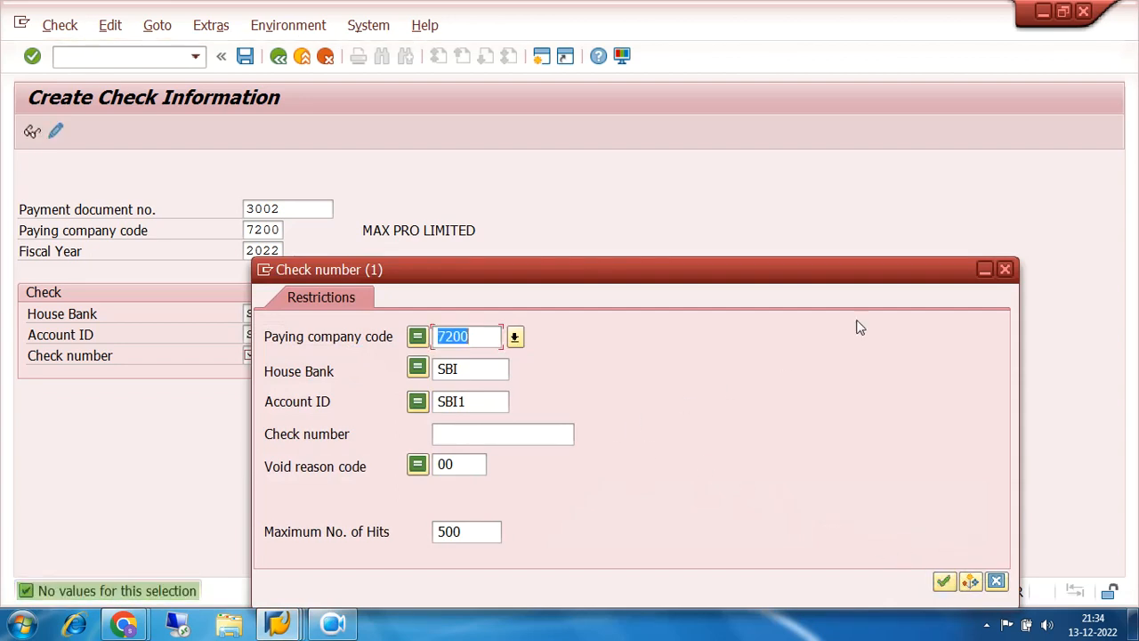
pyautogui.click(1004, 269)
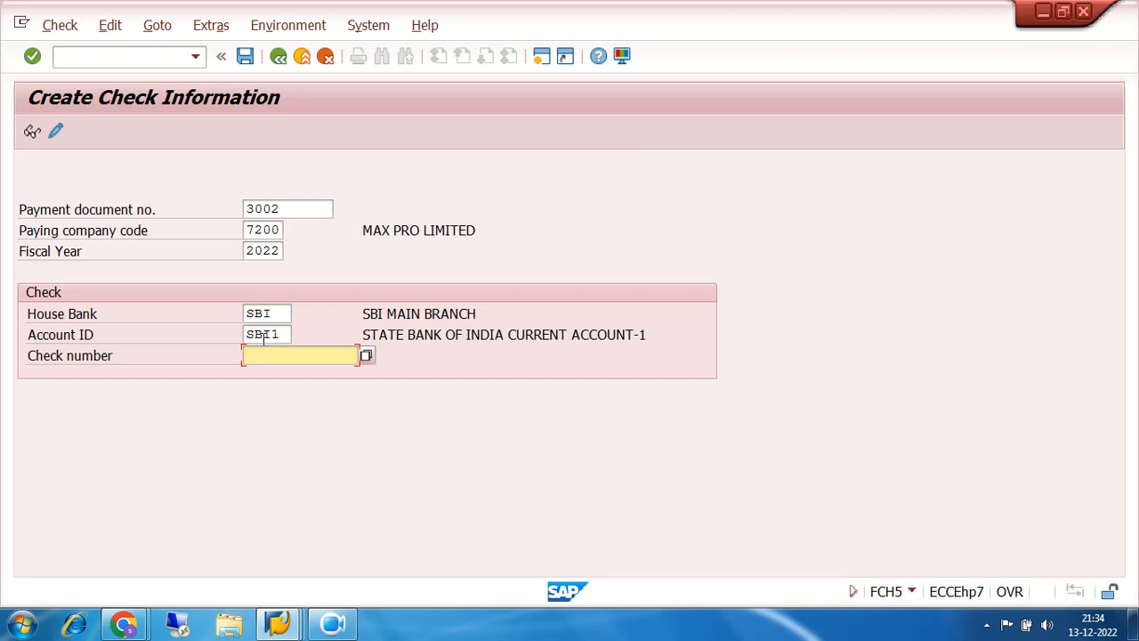
pyautogui.click(278, 57)
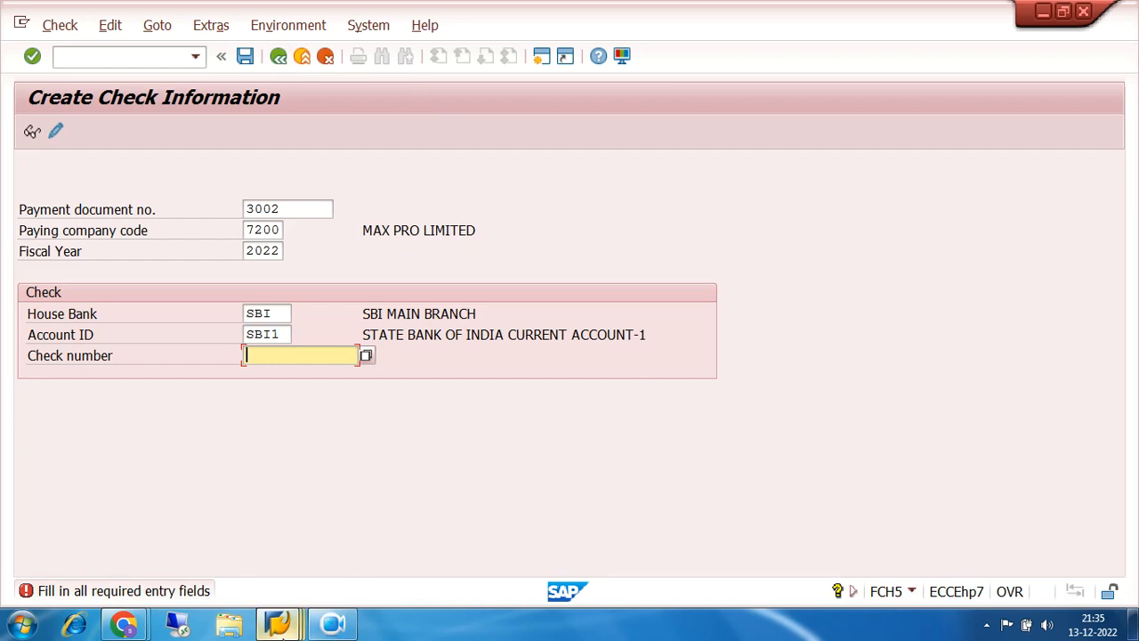
pyautogui.moveTo(281, 625)
pyautogui.click(839, 509)
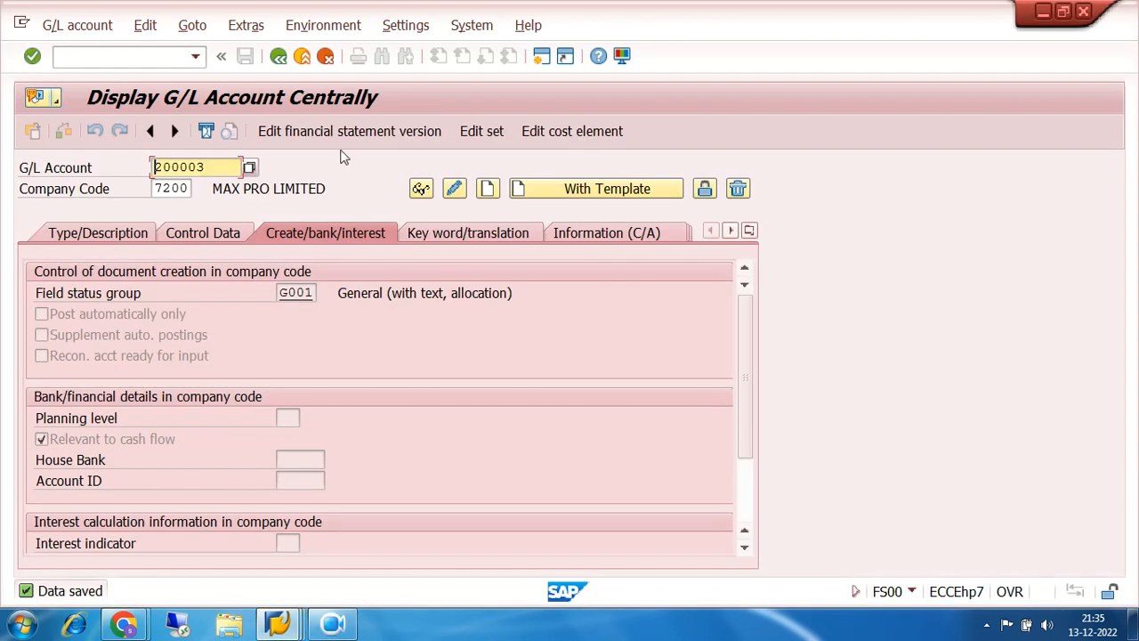
# - Open F110 Payments from Accounts Payable > Periodic Processing in the Easy Access menu
pyautogui.click(278, 56)
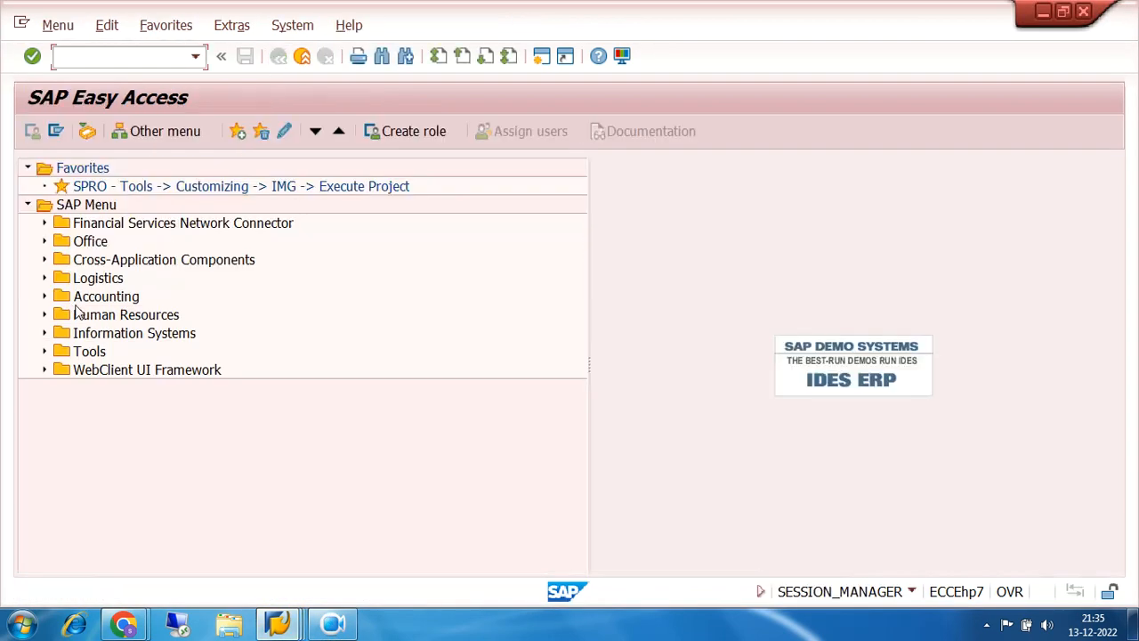
pyautogui.click(45, 296)
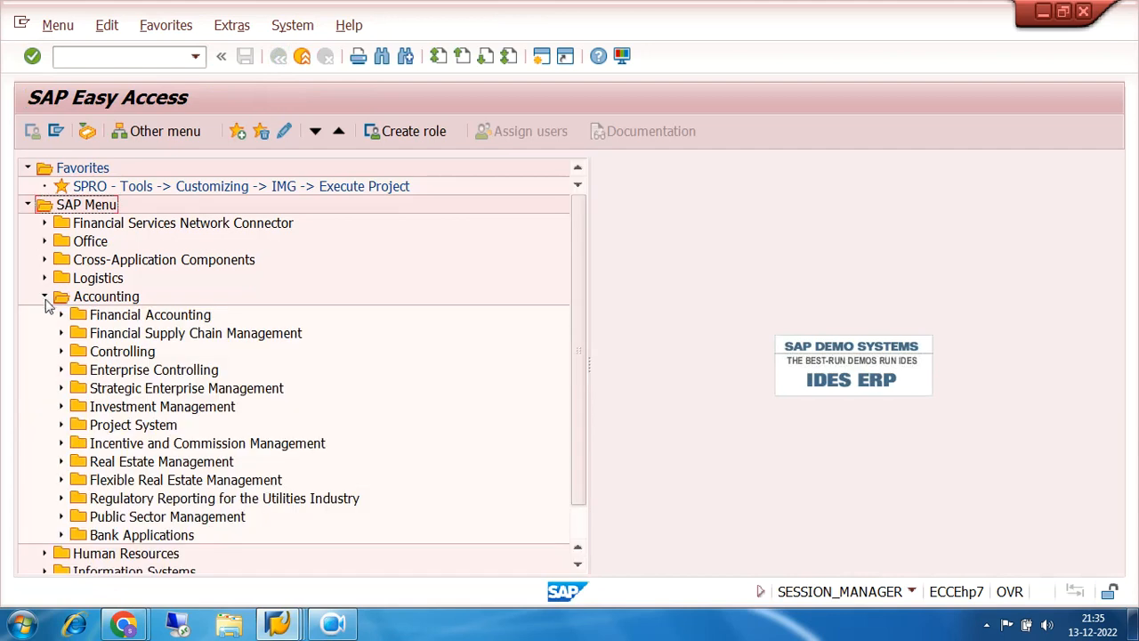
pyautogui.click(62, 316)
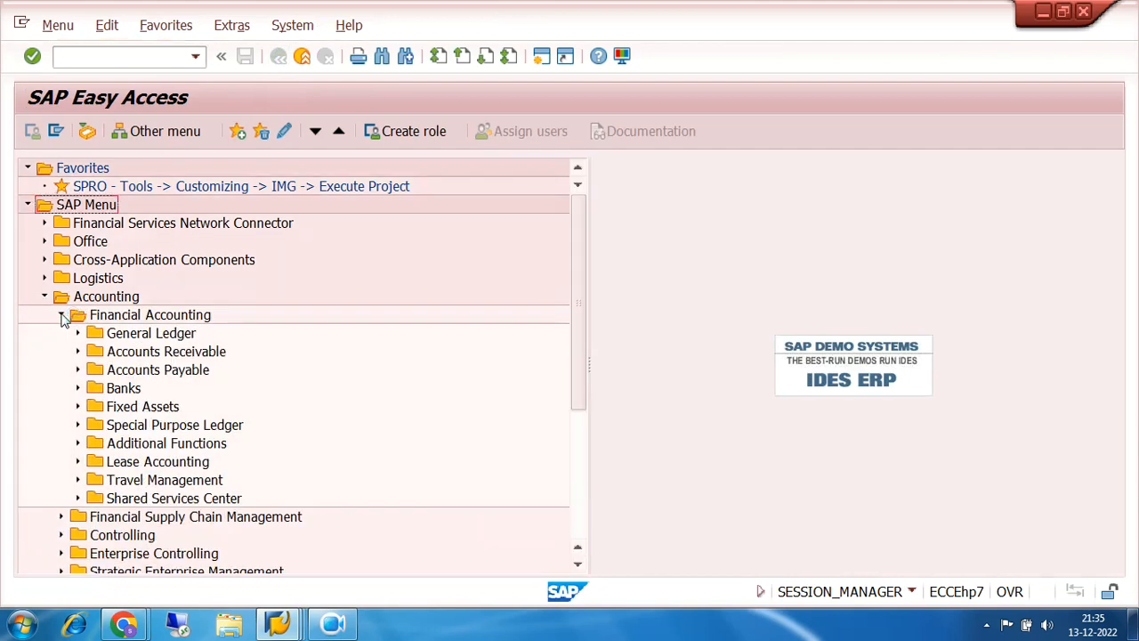
pyautogui.click(78, 369)
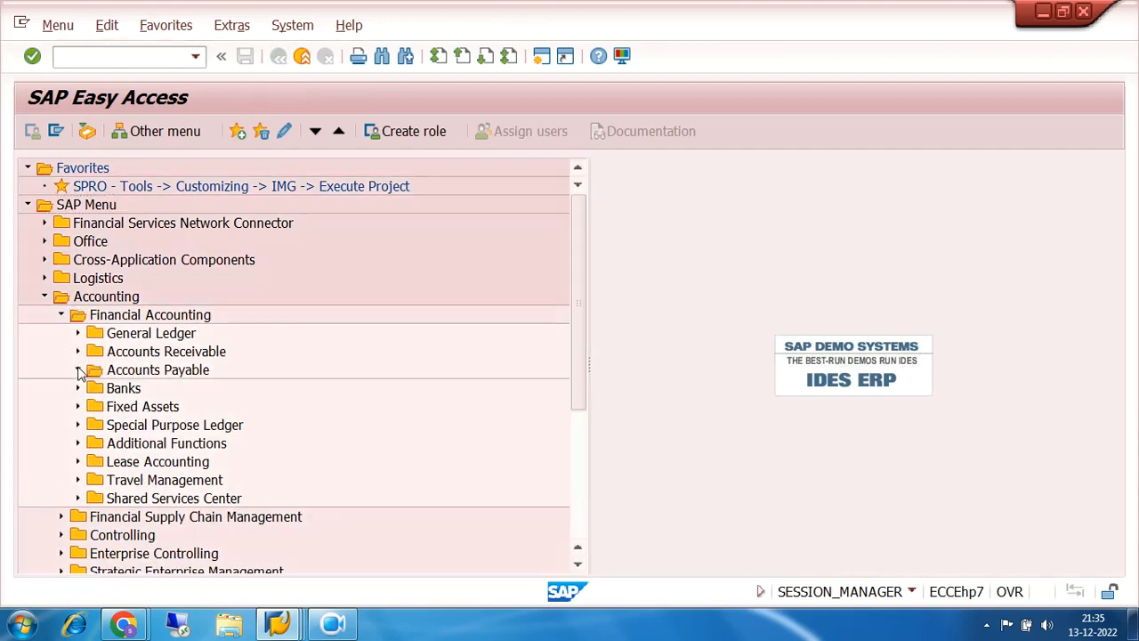
pyautogui.scroll(-2, 338, 389)
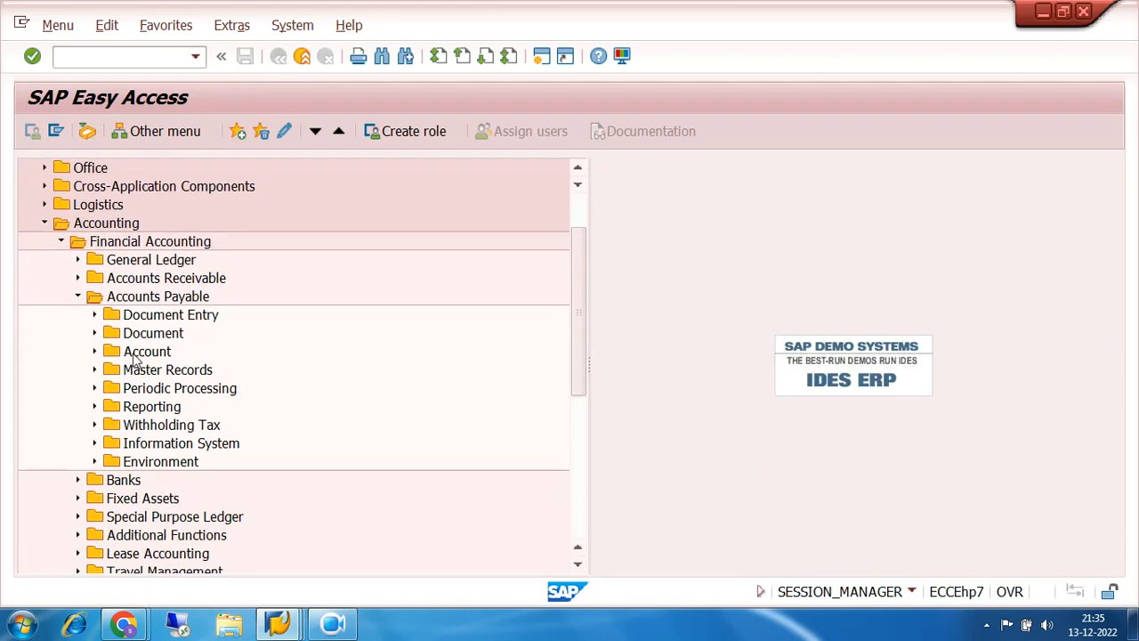
pyautogui.click(96, 389)
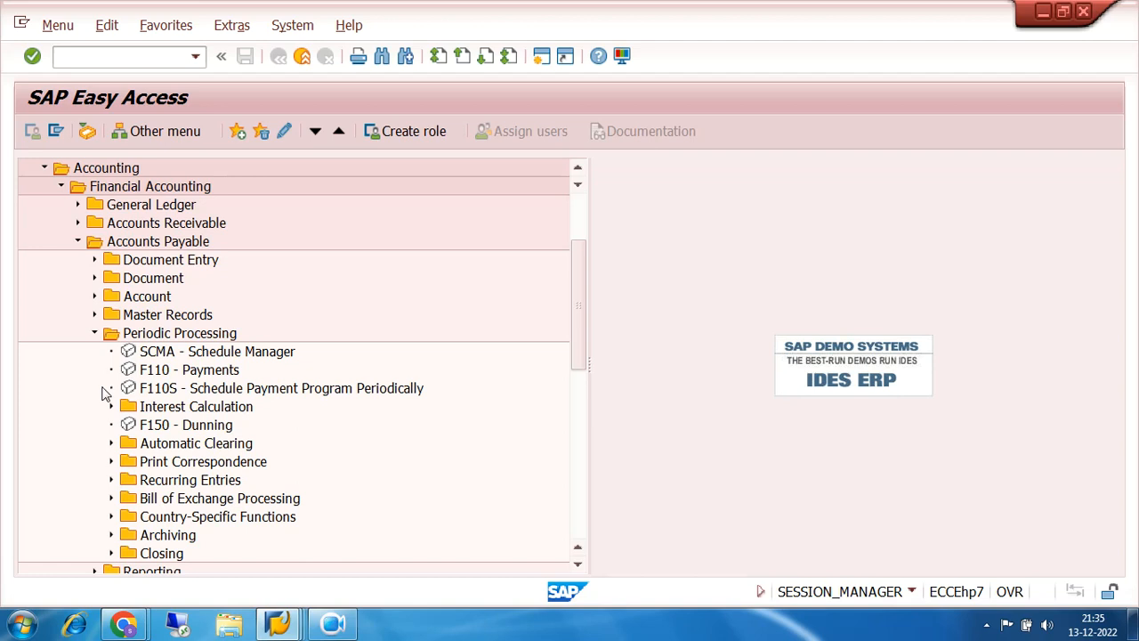
pyautogui.doubleClick(177, 372)
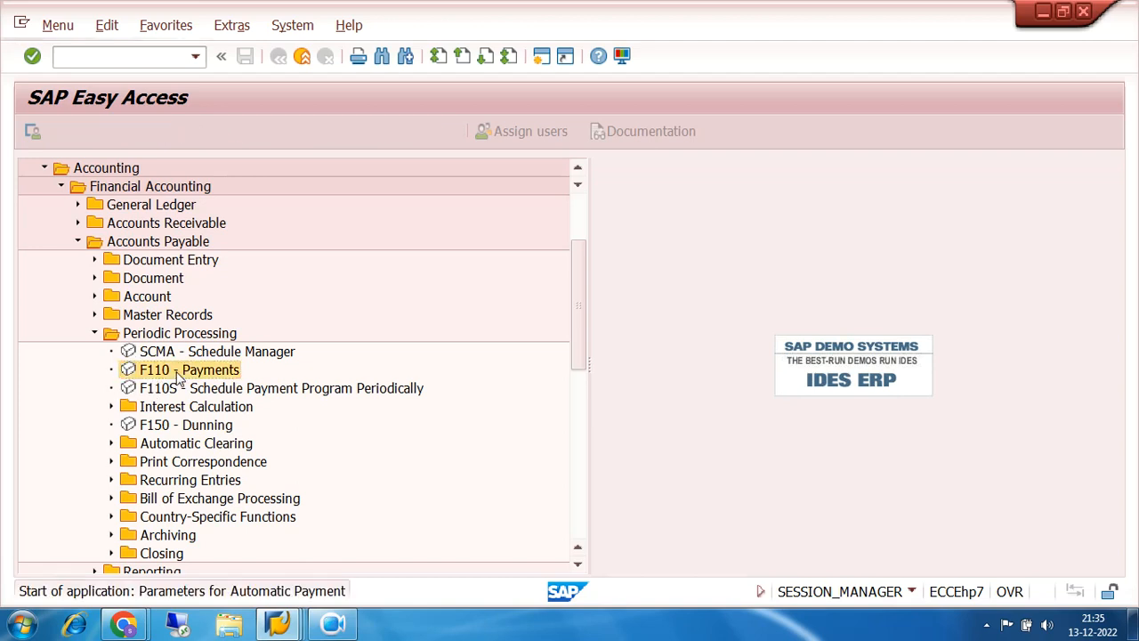
# - Launch the FCHN Check Register through Environment > Check Information > Display
pyautogui.click(273, 27)
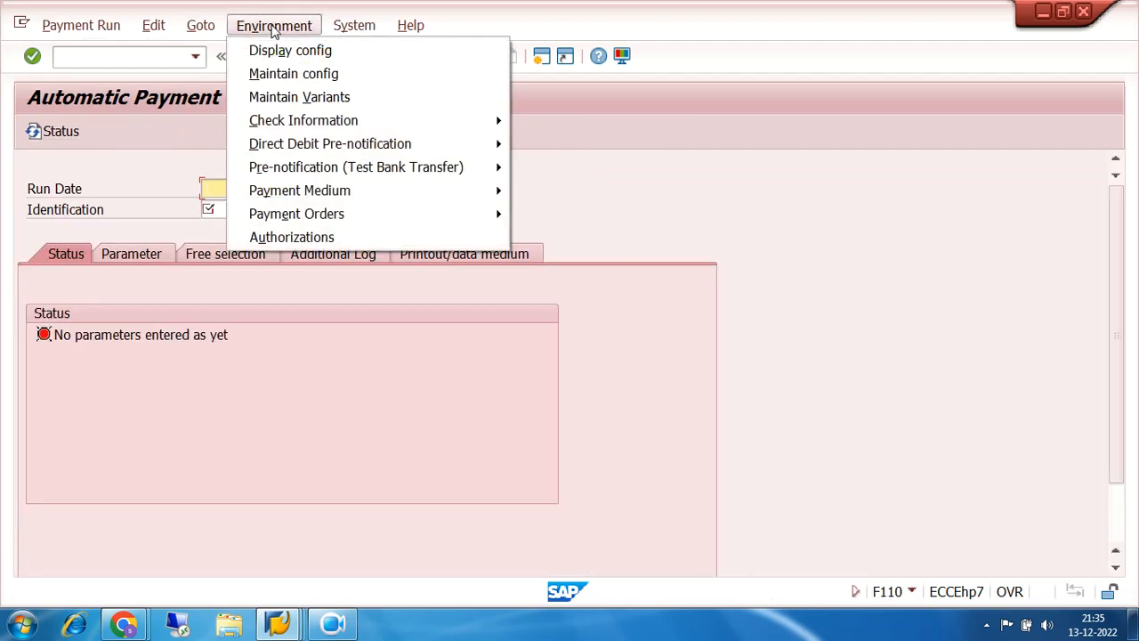
pyautogui.moveTo(341, 127)
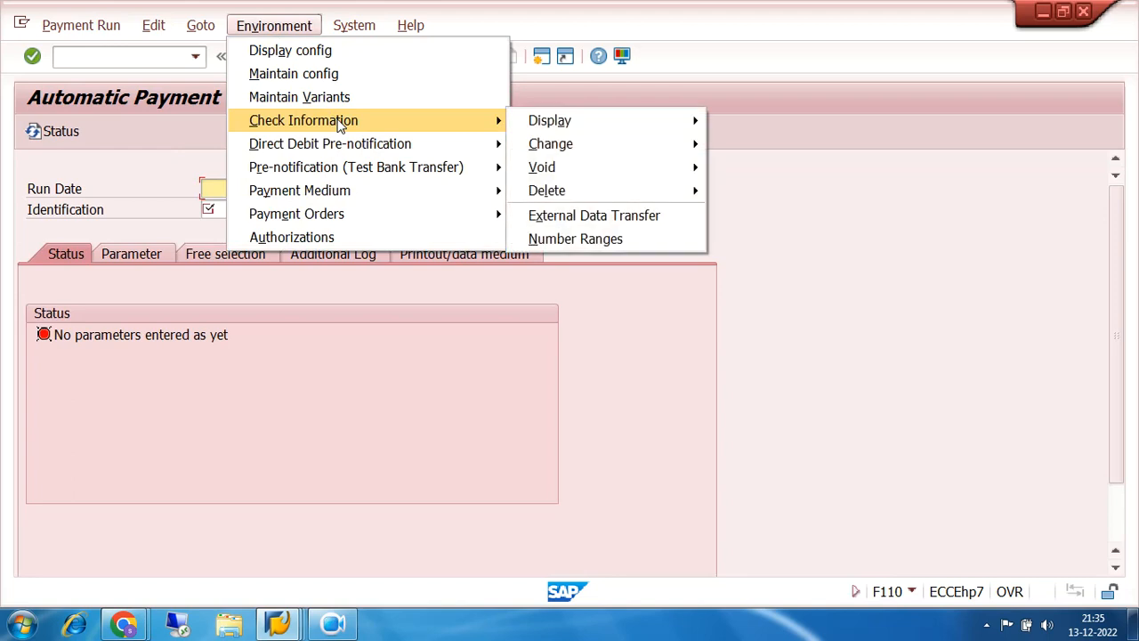
pyautogui.moveTo(532, 123)
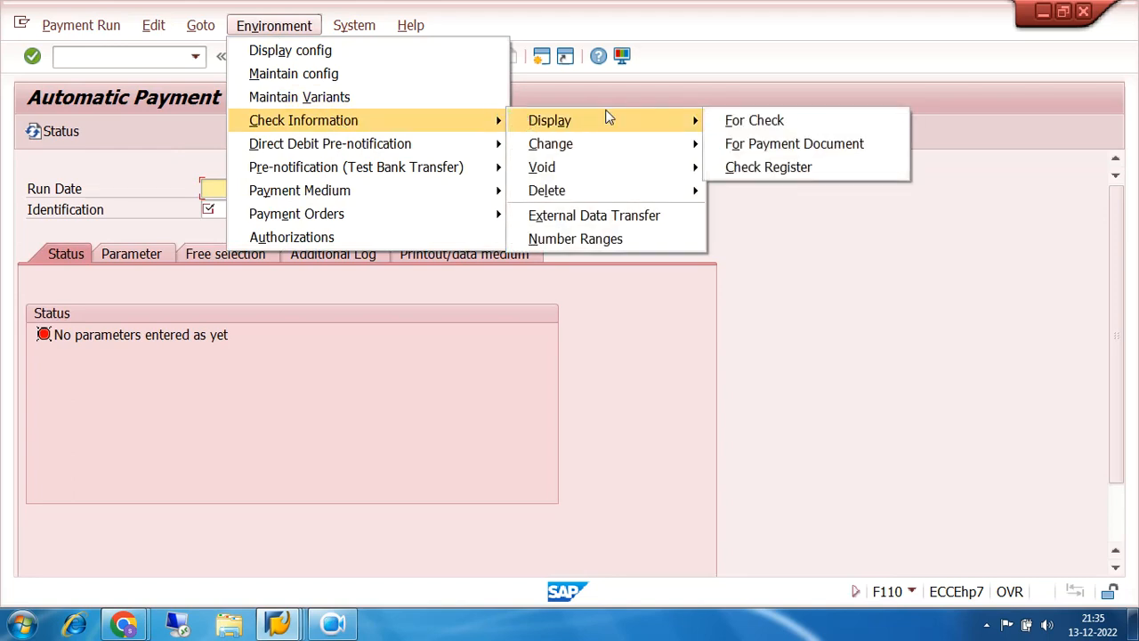
pyautogui.click(803, 170)
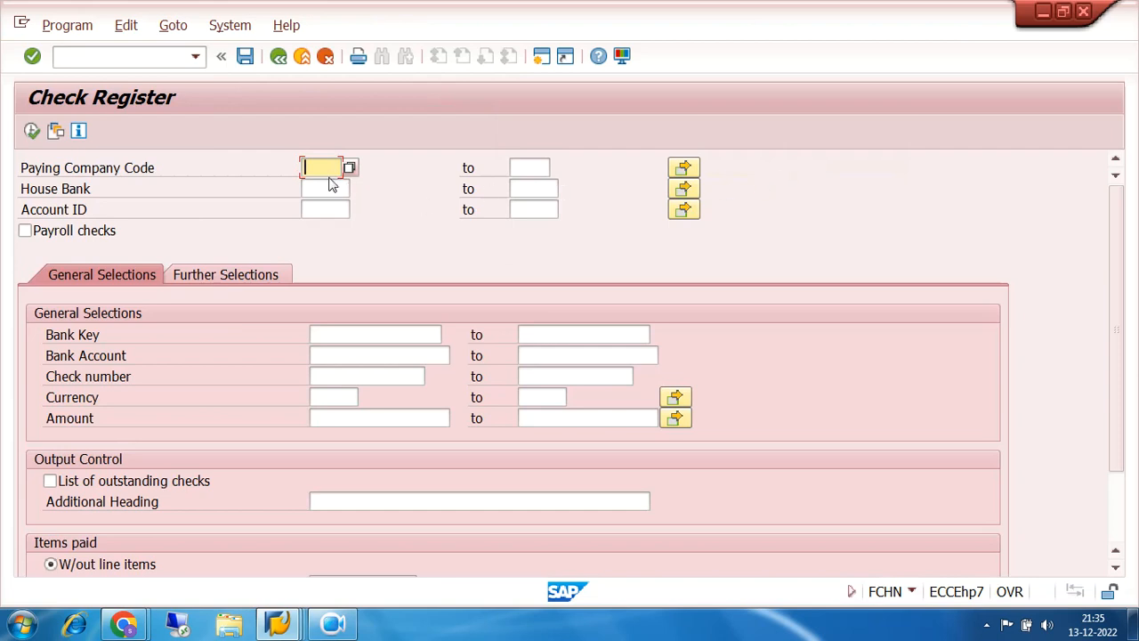
# - Run the FCHN check register for 7200, SBI, SBI1, find no checks, and return to F110 status
pyautogui.write('7200')
pyautogui.click(340, 187)
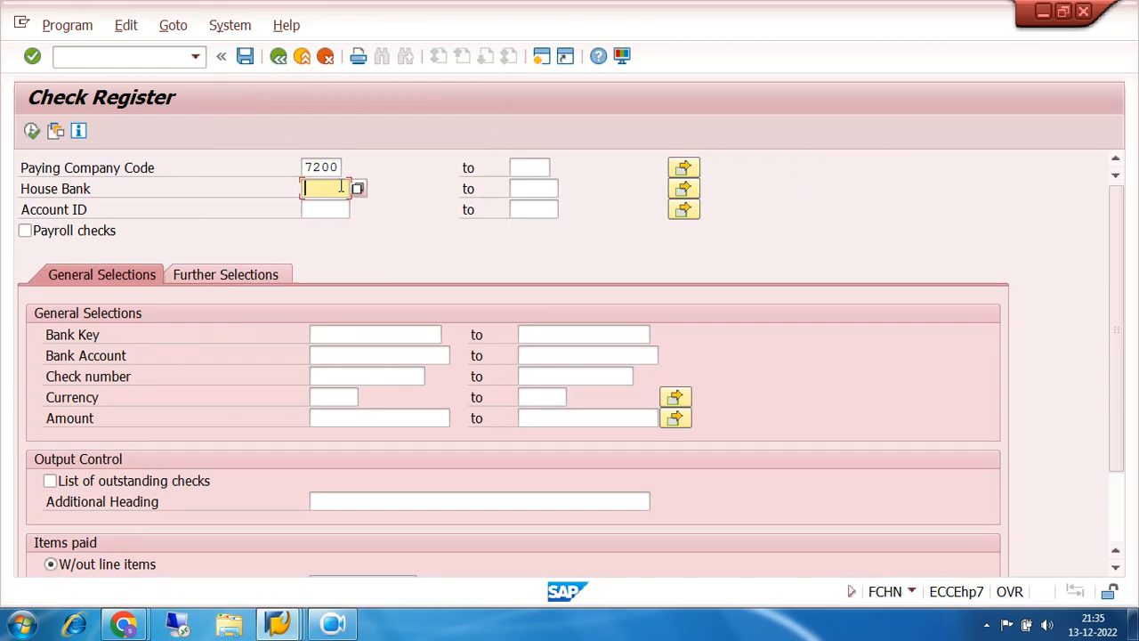
pyautogui.write('SBI')
pyautogui.click(342, 204)
pyautogui.write('SBI')
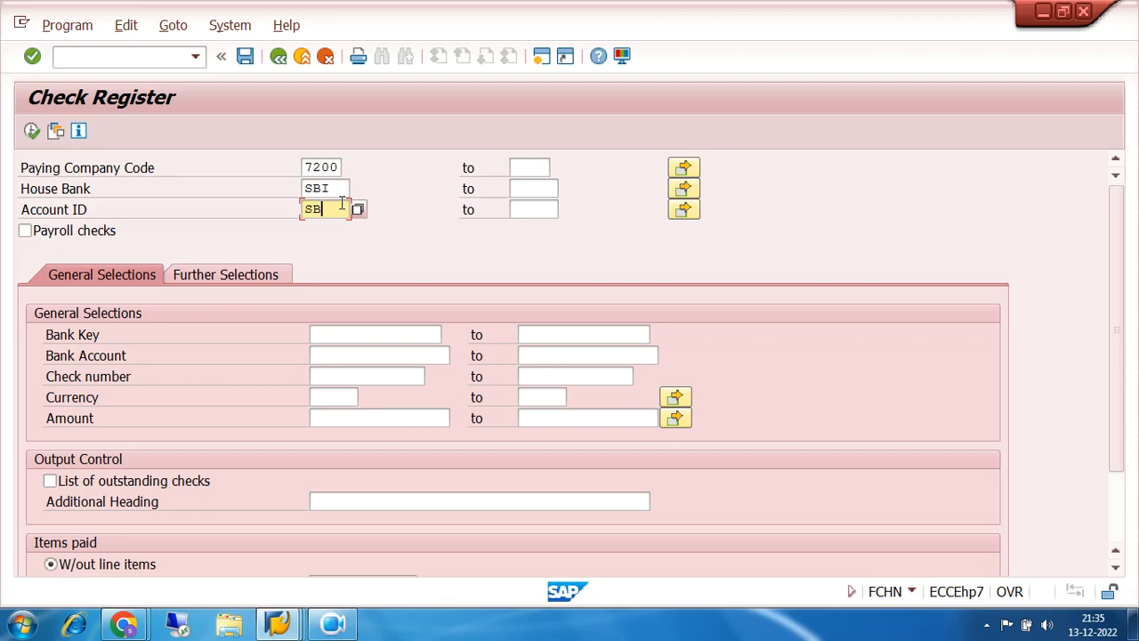
pyautogui.write('1')
pyautogui.click(32, 132)
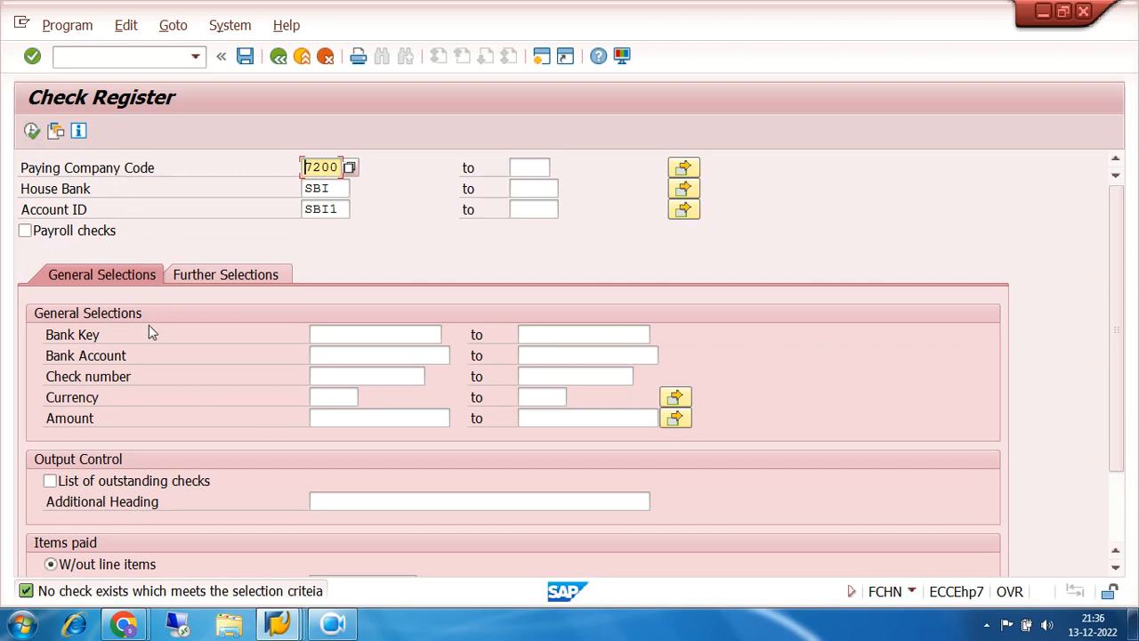
pyautogui.scroll(-2, 1119, 534)
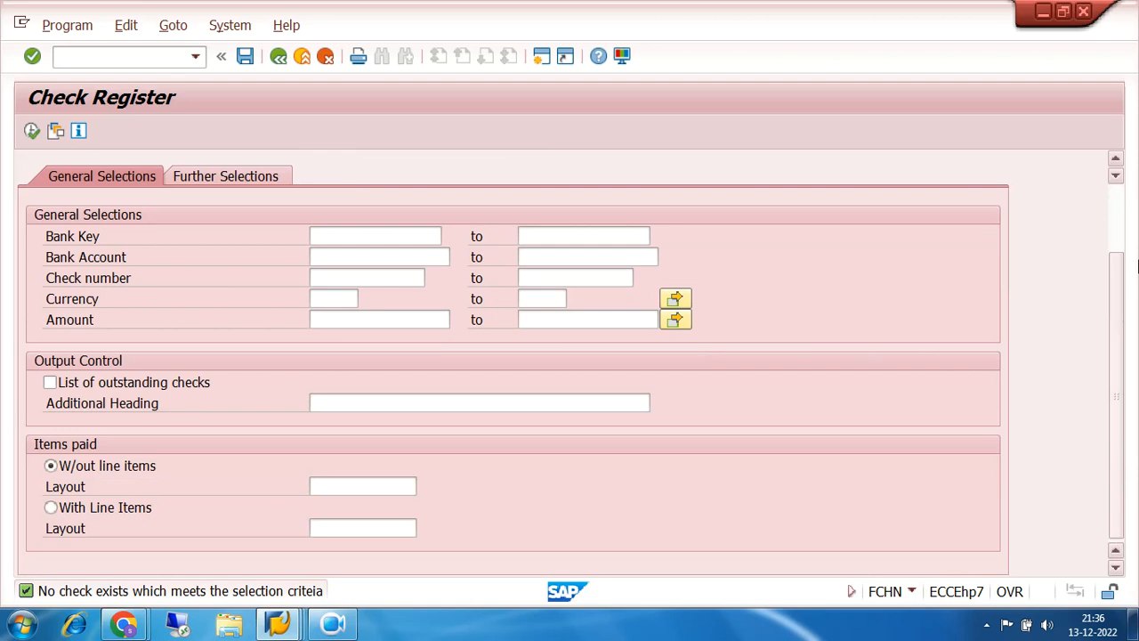
pyautogui.scroll(2, 1120, 178)
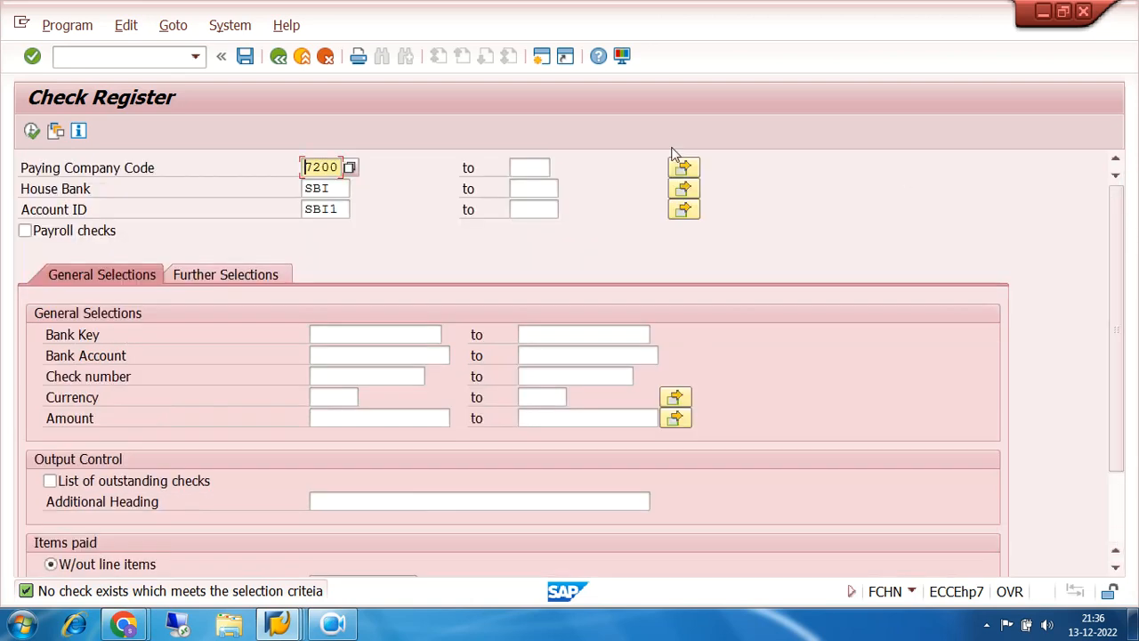
pyautogui.click(278, 56)
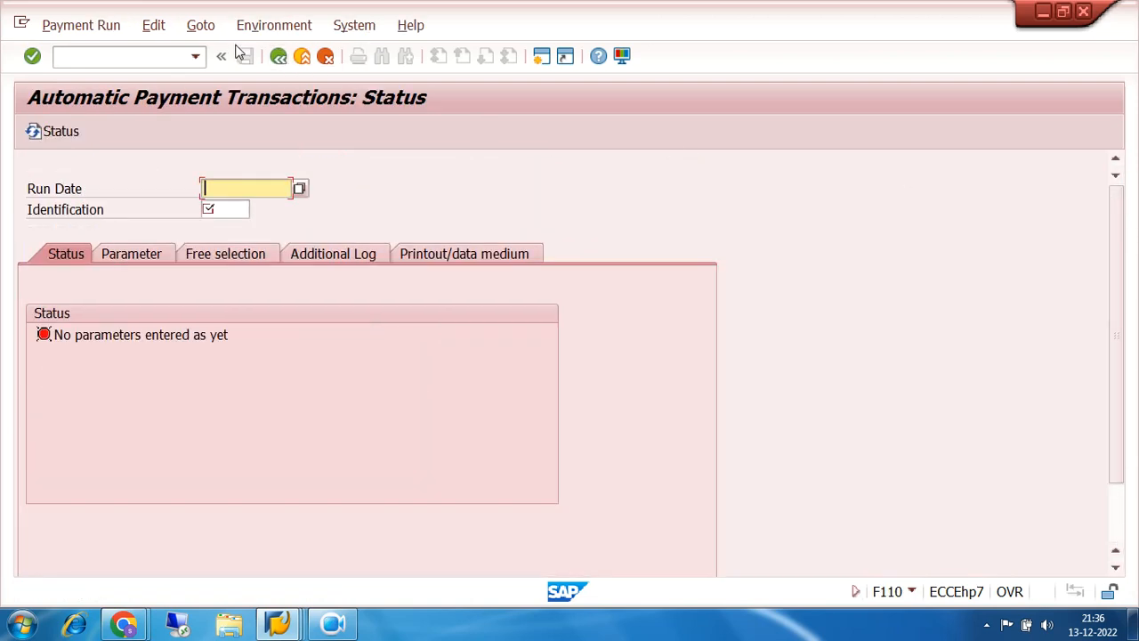
# - Display the check lots via Environment > Check Information > Number Ranges
pyautogui.click(200, 25)
pyautogui.moveTo(252, 28)
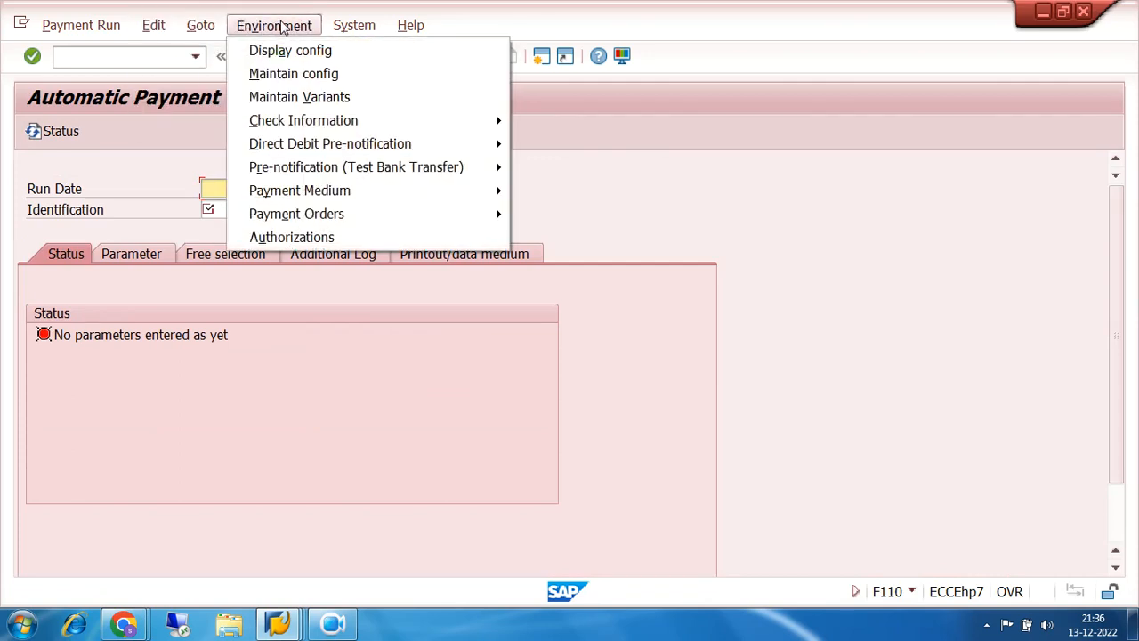
pyautogui.moveTo(472, 132)
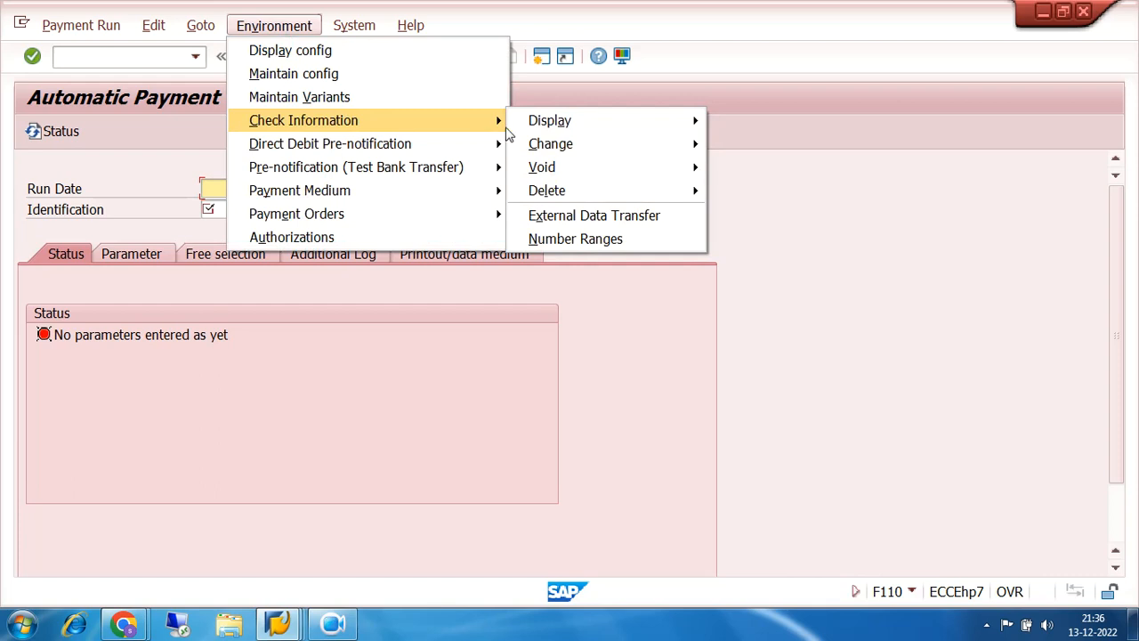
pyautogui.click(643, 236)
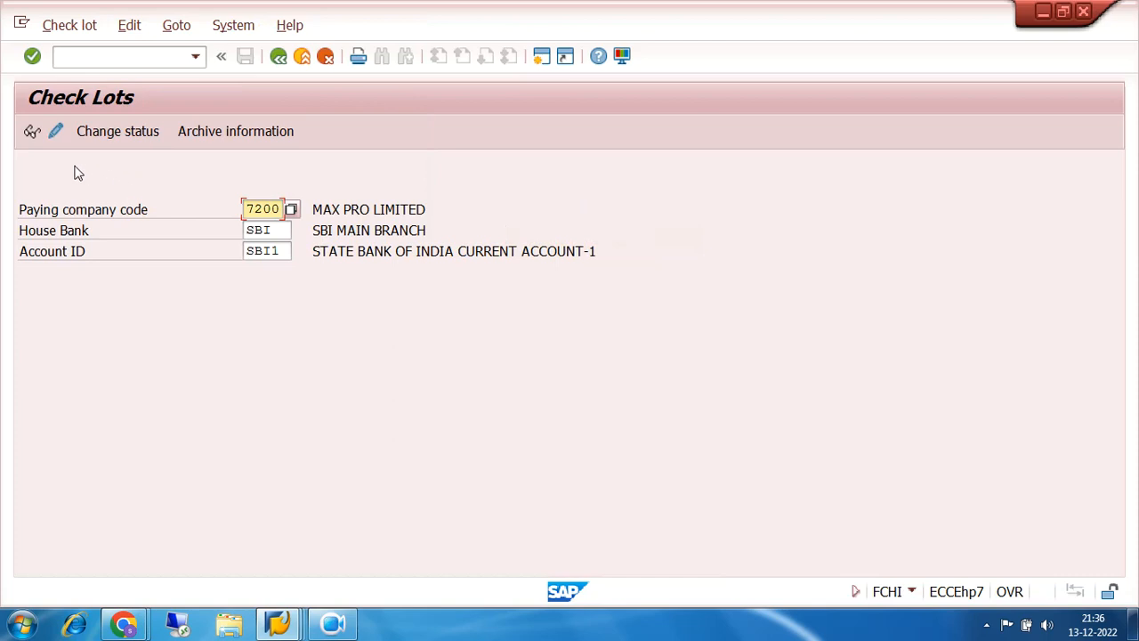
pyautogui.click(40, 134)
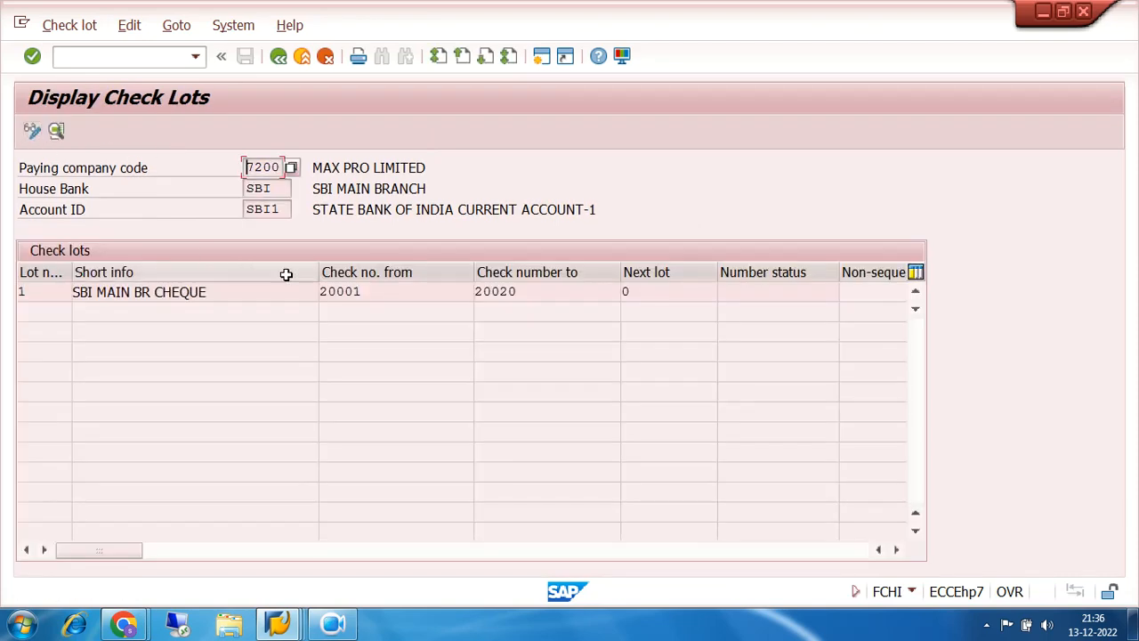
# - Highlight the lot's check number range 20001 to 20020 in the check lots table
pyautogui.click(397, 292)
pyautogui.moveTo(397, 292); pyautogui.dragTo(287, 300)
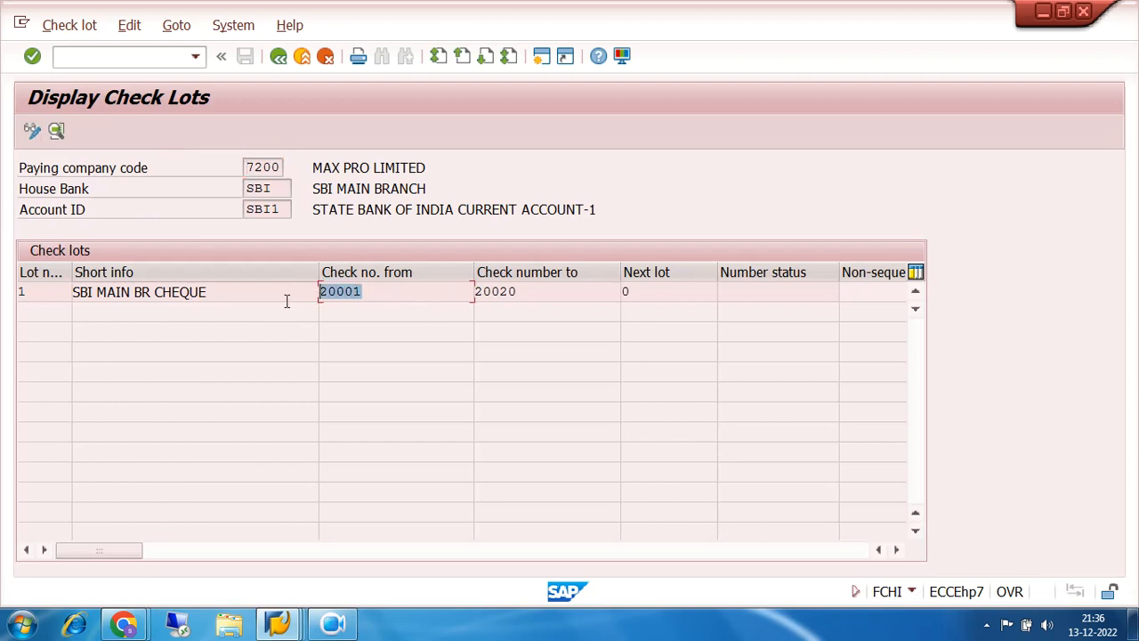
pyautogui.moveTo(521, 297); pyautogui.dragTo(447, 300)
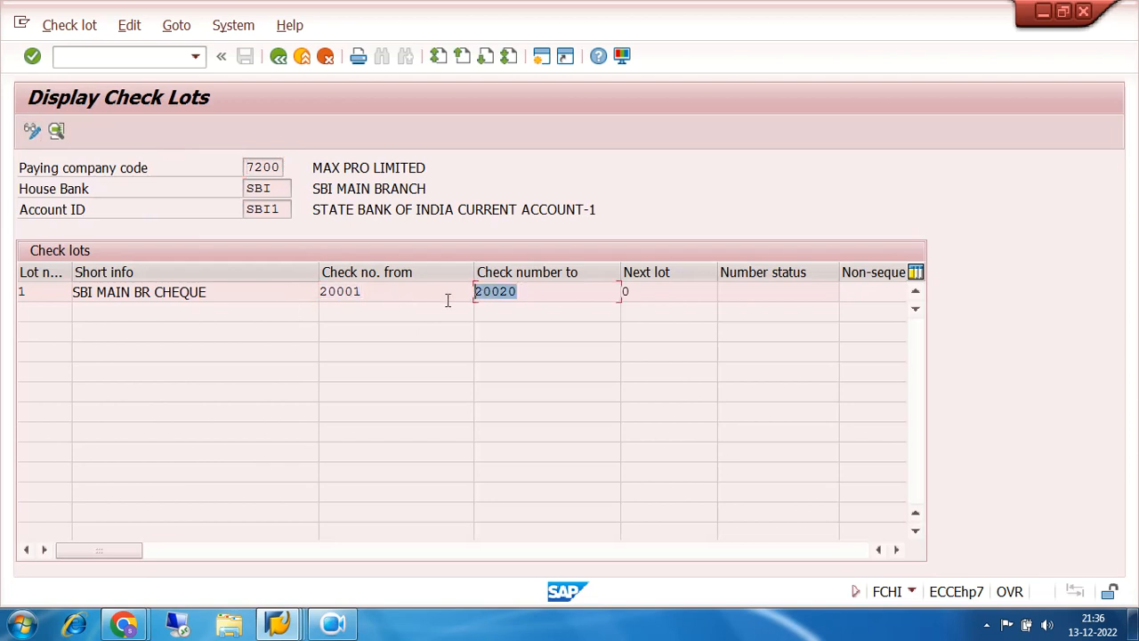
pyautogui.click(743, 288)
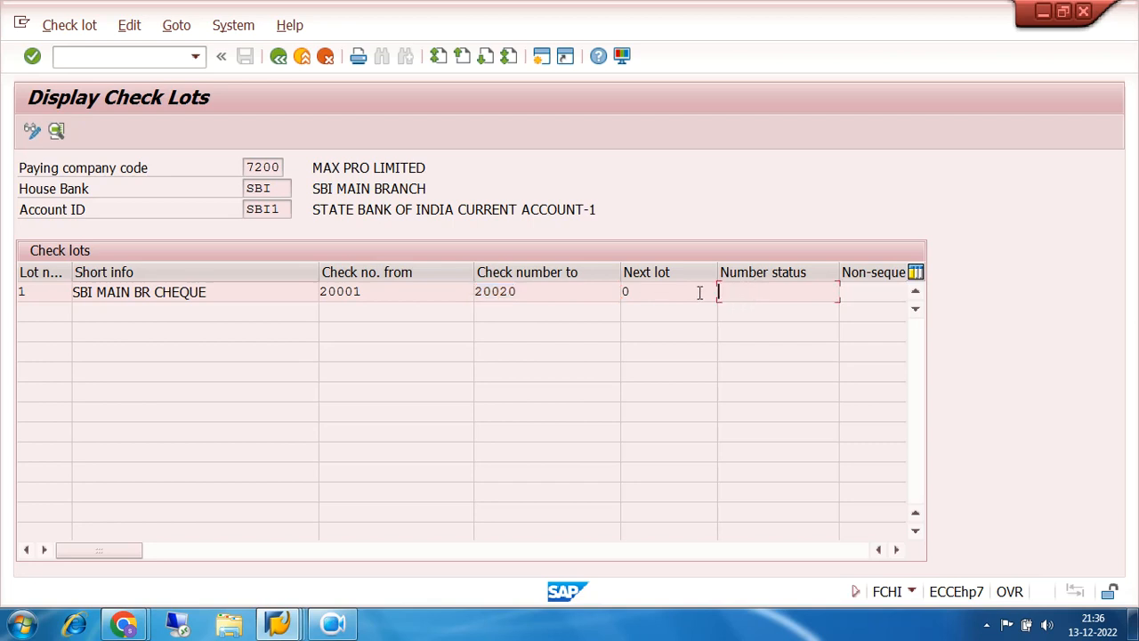
pyautogui.moveTo(374, 290); pyautogui.dragTo(304, 294)
pyautogui.click(278, 625)
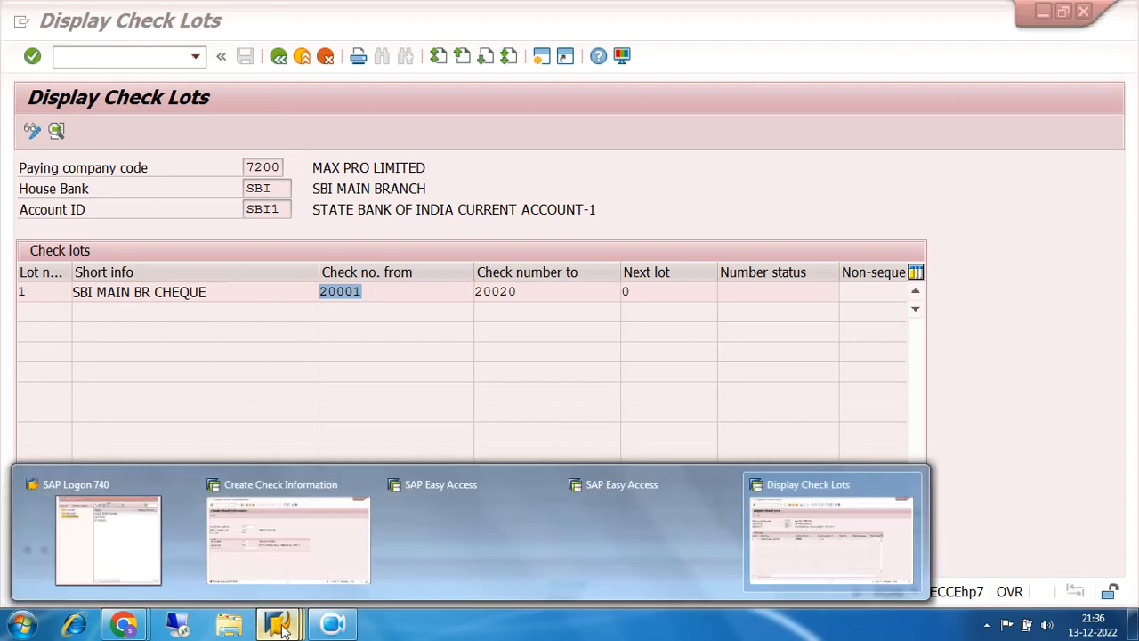
# - Save check number 20001 manually in the Create Check Information window for payment 3002
pyautogui.click(275, 498)
pyautogui.write('20001')
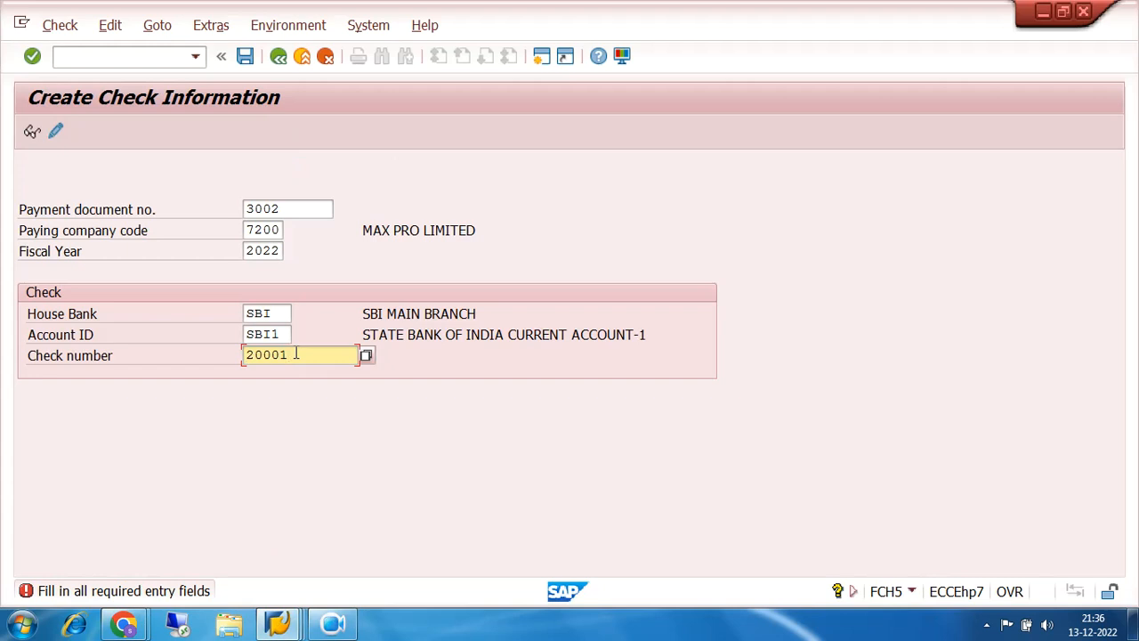
pyautogui.click(245, 57)
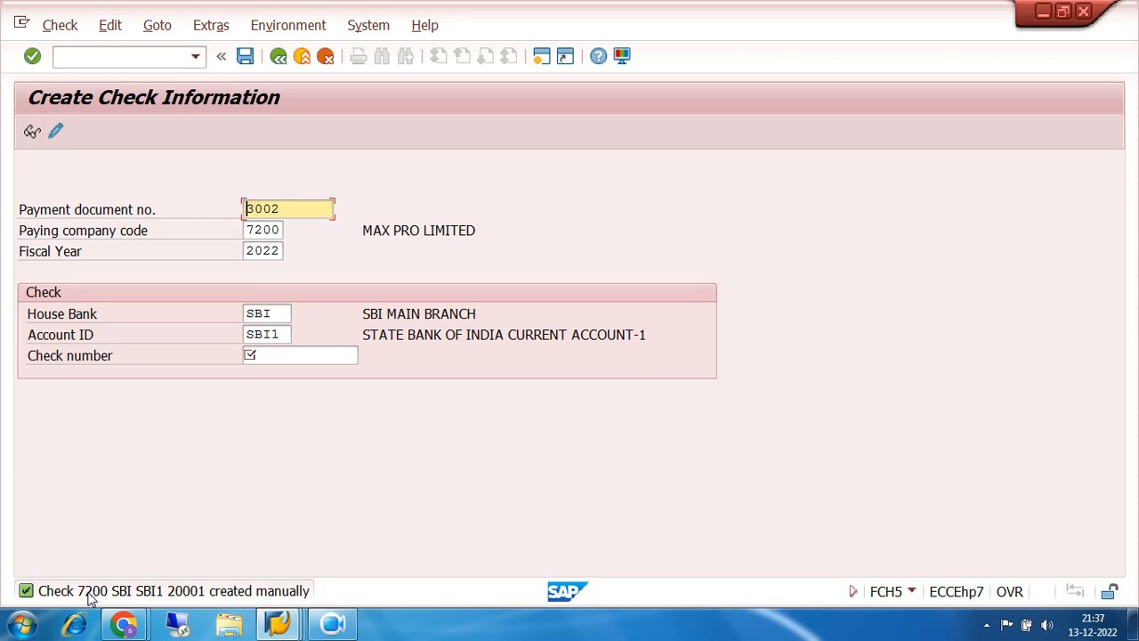
pyautogui.click(280, 625)
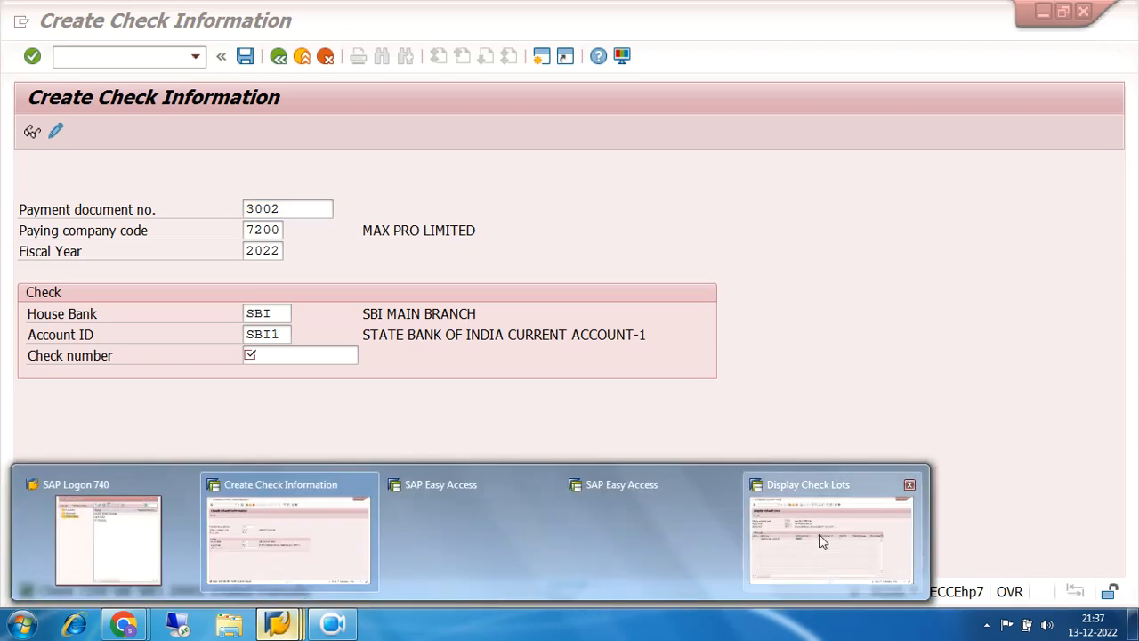
# - Back out of Display Check Lots to SAP Easy Access and expand Environment > Check Information
pyautogui.click(821, 540)
pyautogui.click(278, 59)
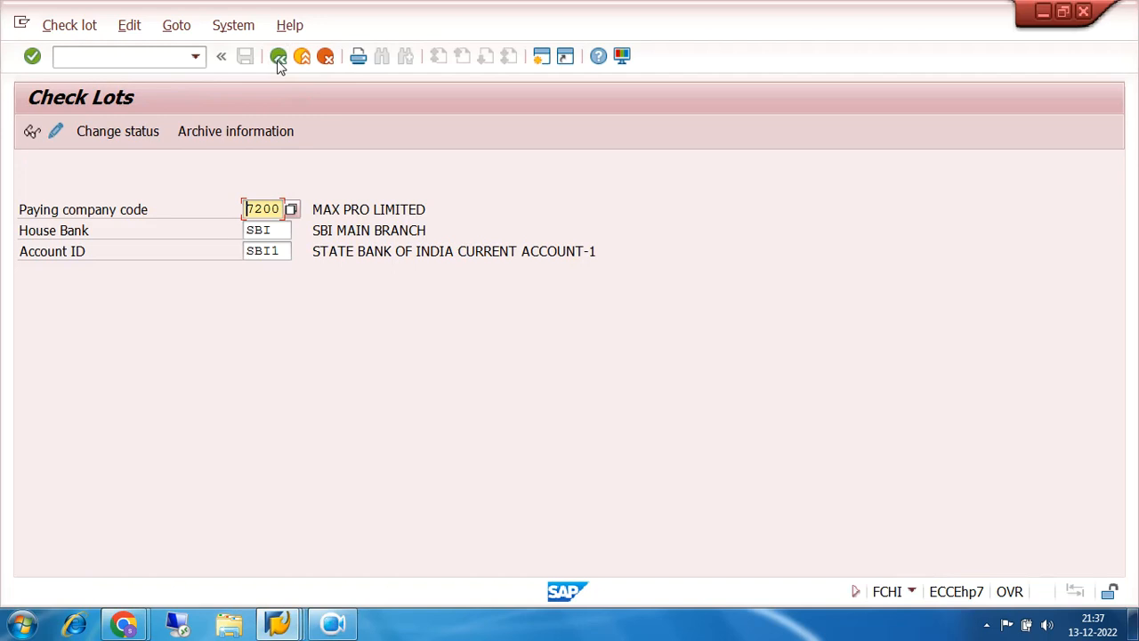
pyautogui.click(278, 59)
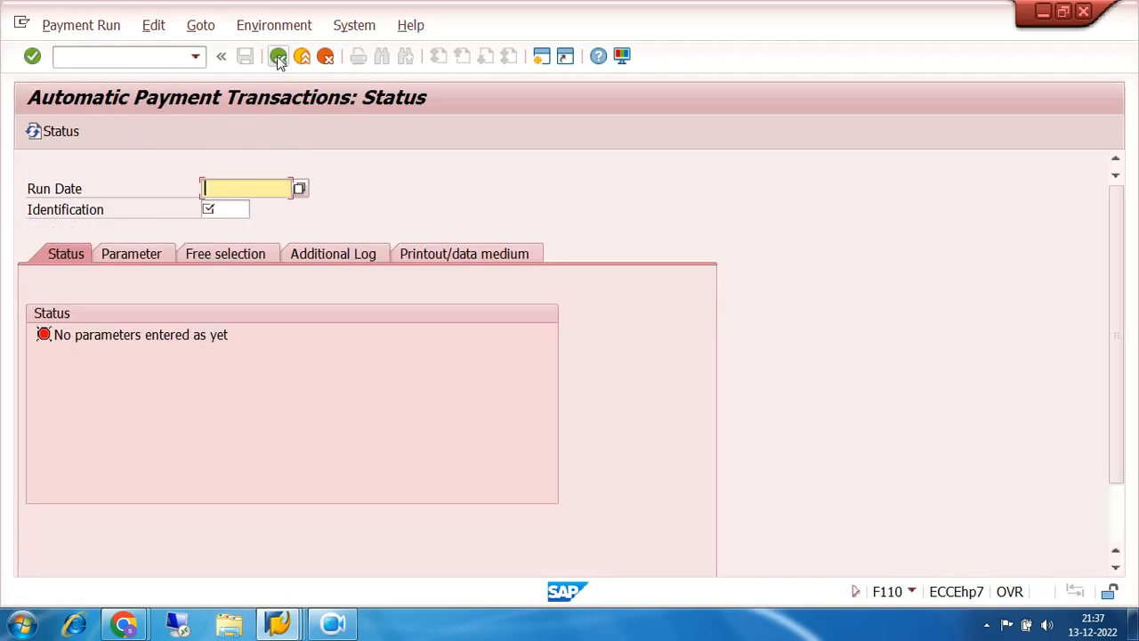
pyautogui.click(278, 59)
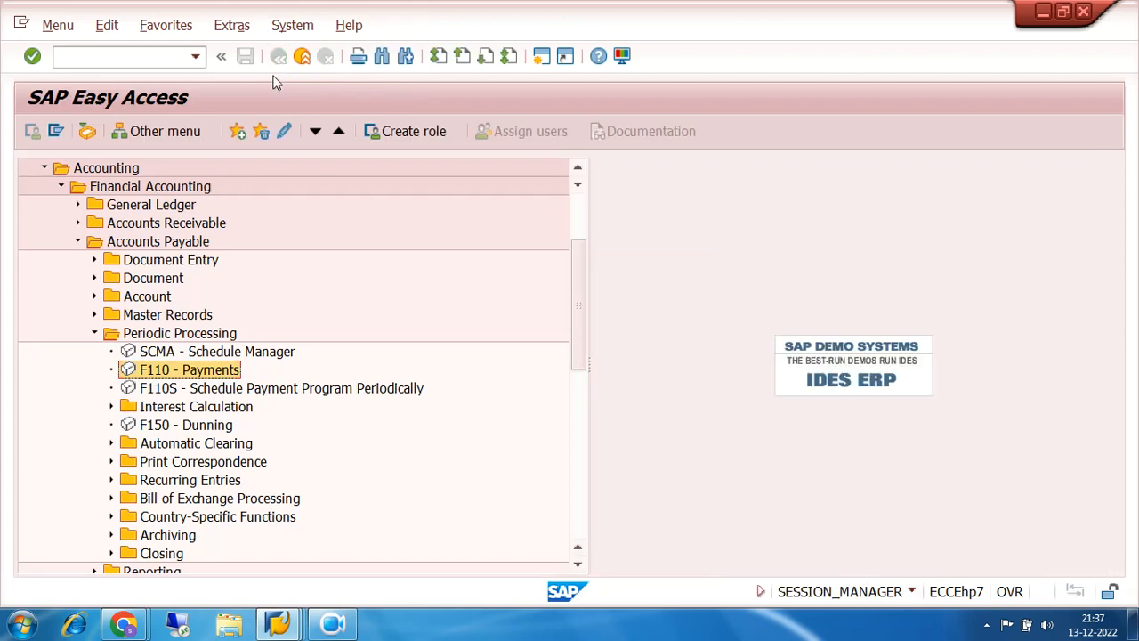
pyautogui.click(94, 333)
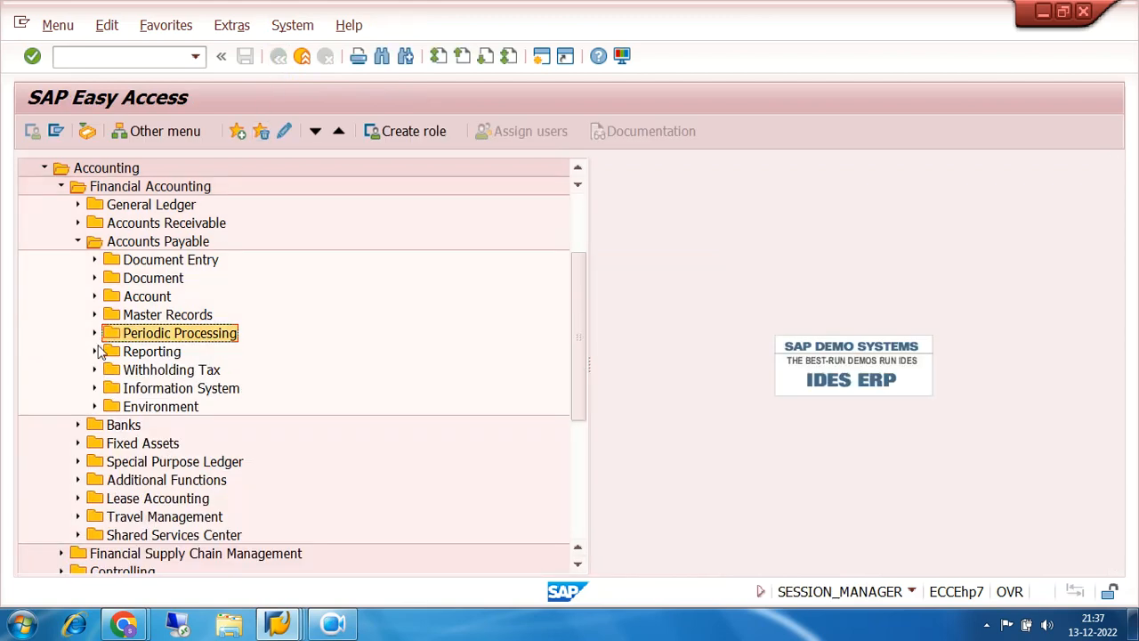
pyautogui.click(95, 407)
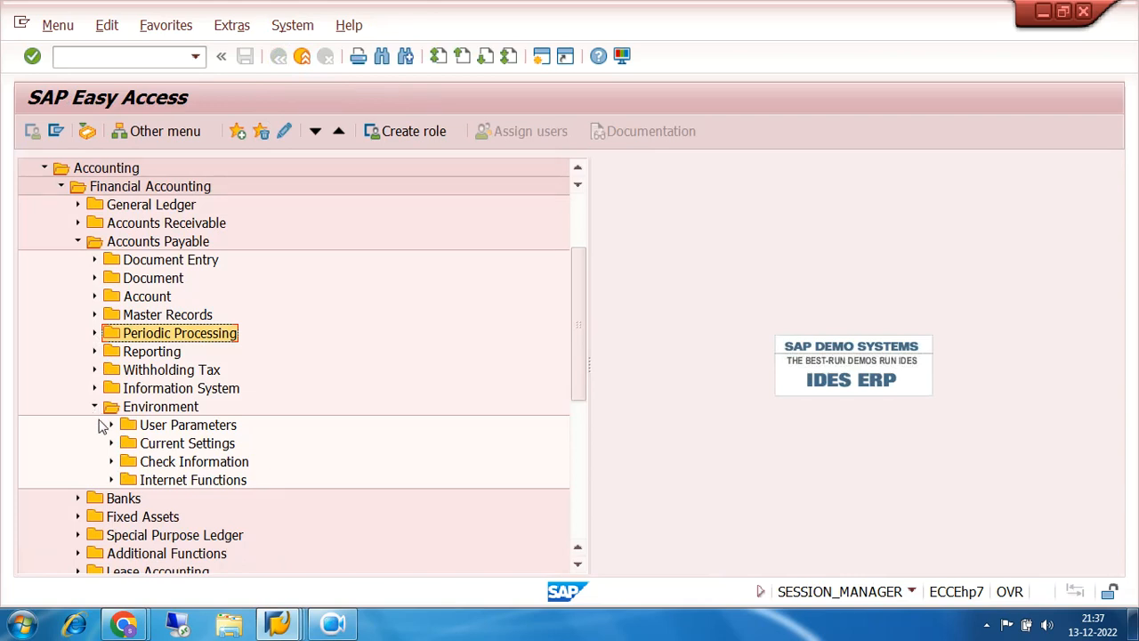
pyautogui.click(111, 461)
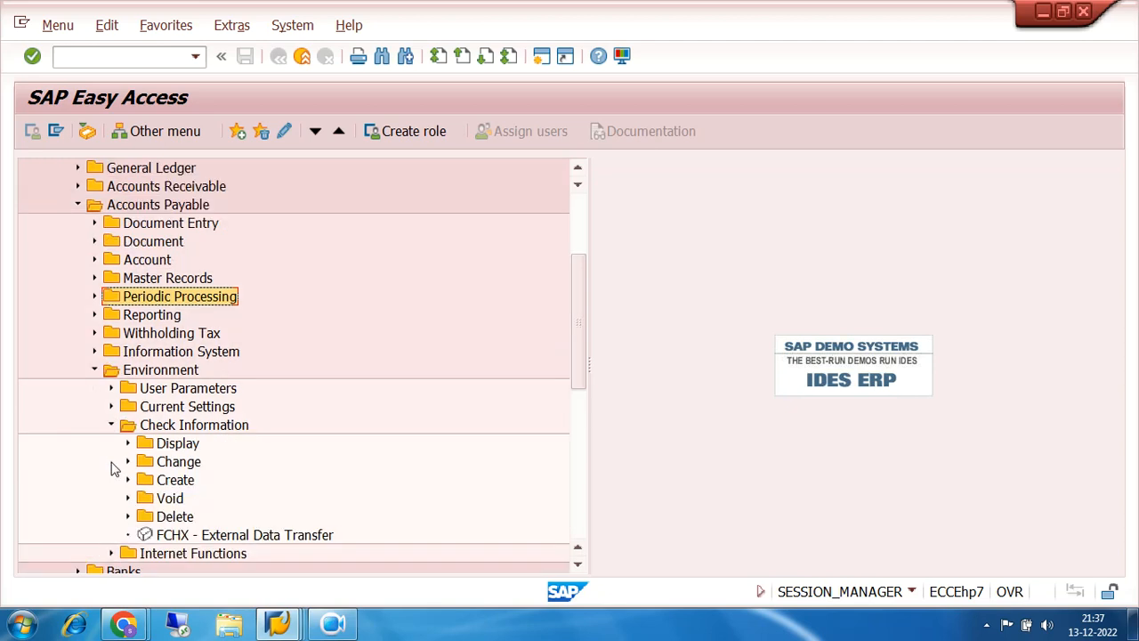
# - Run the FCHN Check Register with 7200, SBI and SBI1 recalled from input history
pyautogui.click(128, 444)
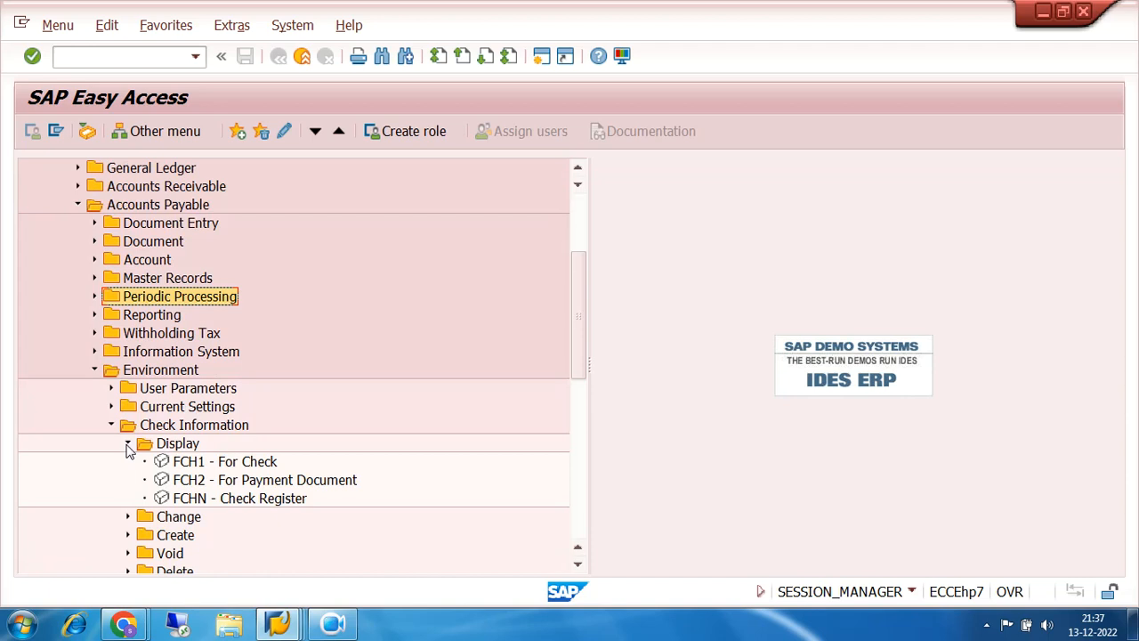
pyautogui.doubleClick(178, 500)
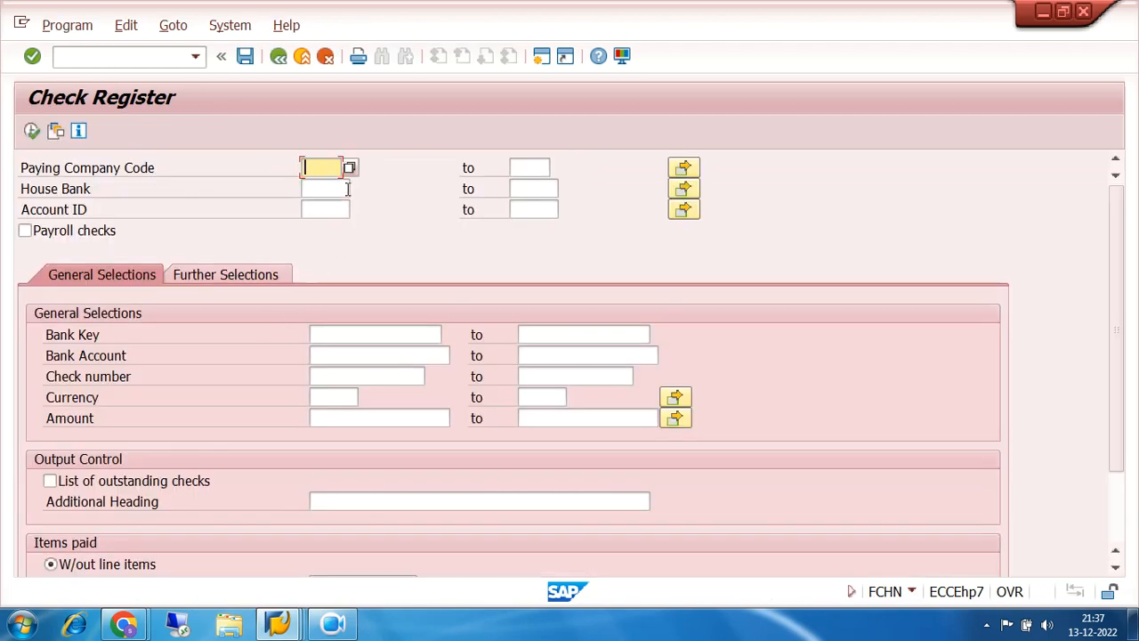
pyautogui.click(327, 165)
pyautogui.click(323, 185)
pyautogui.click(324, 188)
pyautogui.click(330, 207)
pyautogui.click(330, 208)
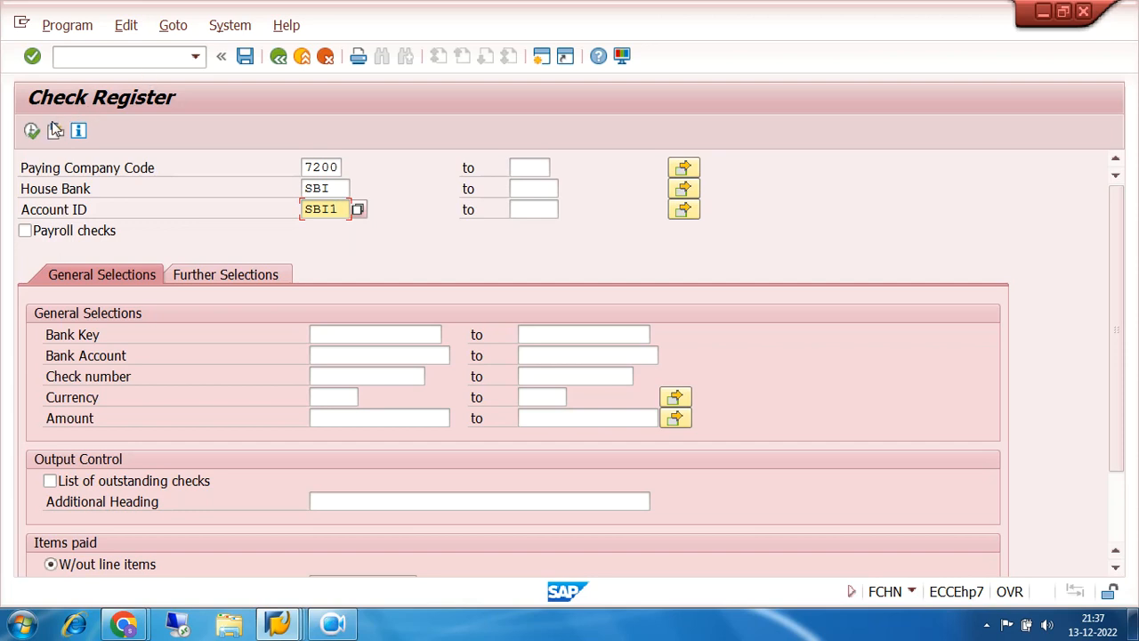
pyautogui.click(31, 134)
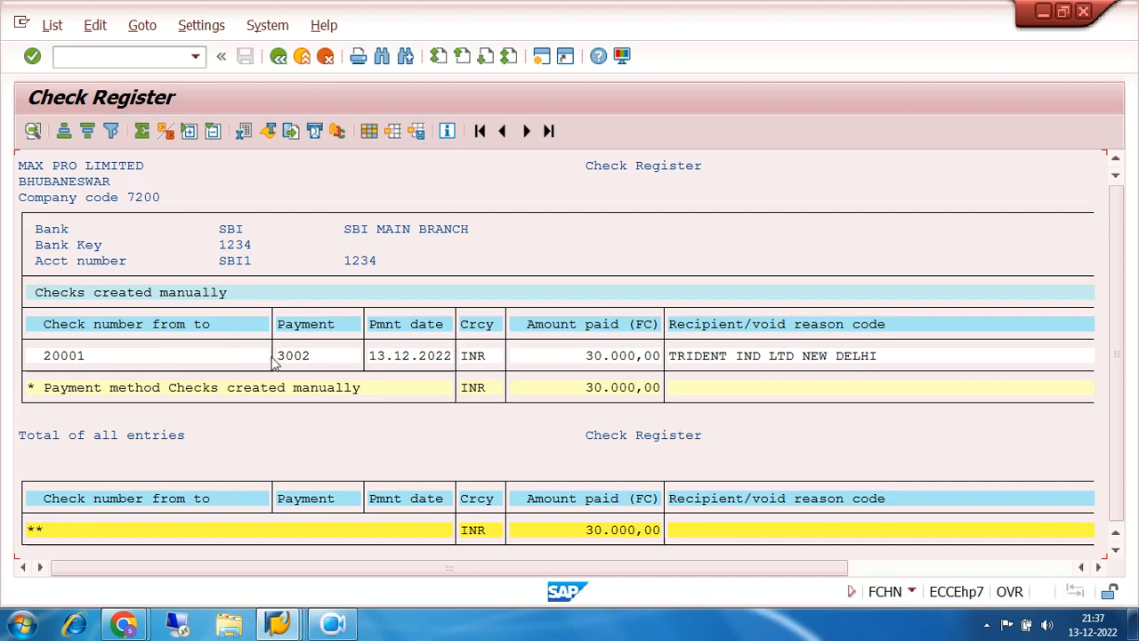
# - Review check 20001 and payment 3002 across the register list, then open the check's details
pyautogui.click(73, 360)
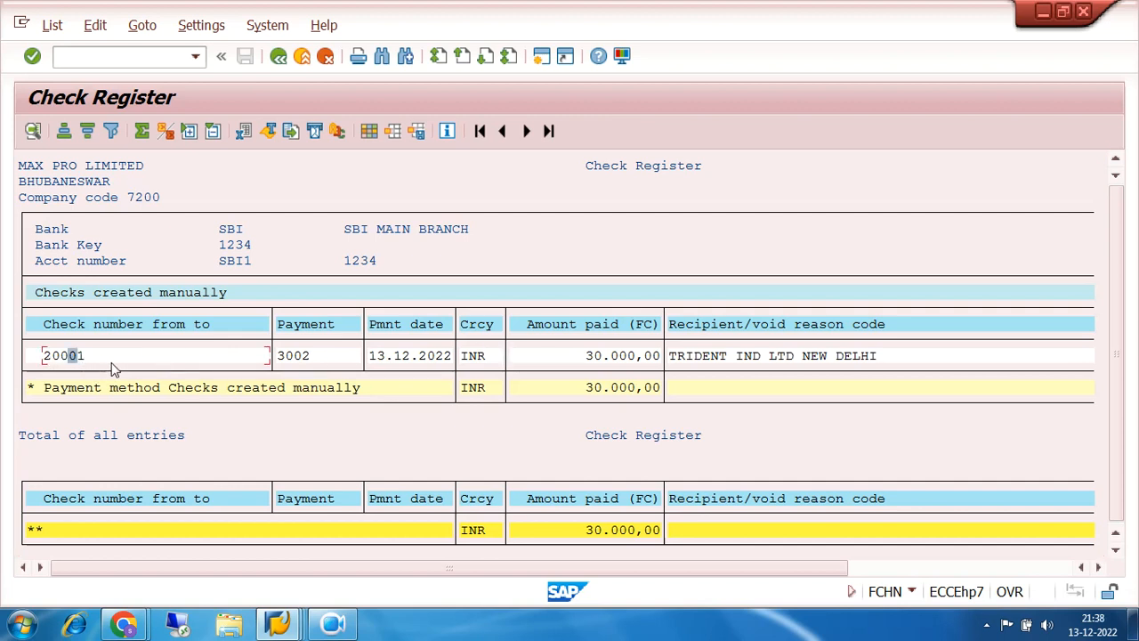
pyautogui.click(289, 356)
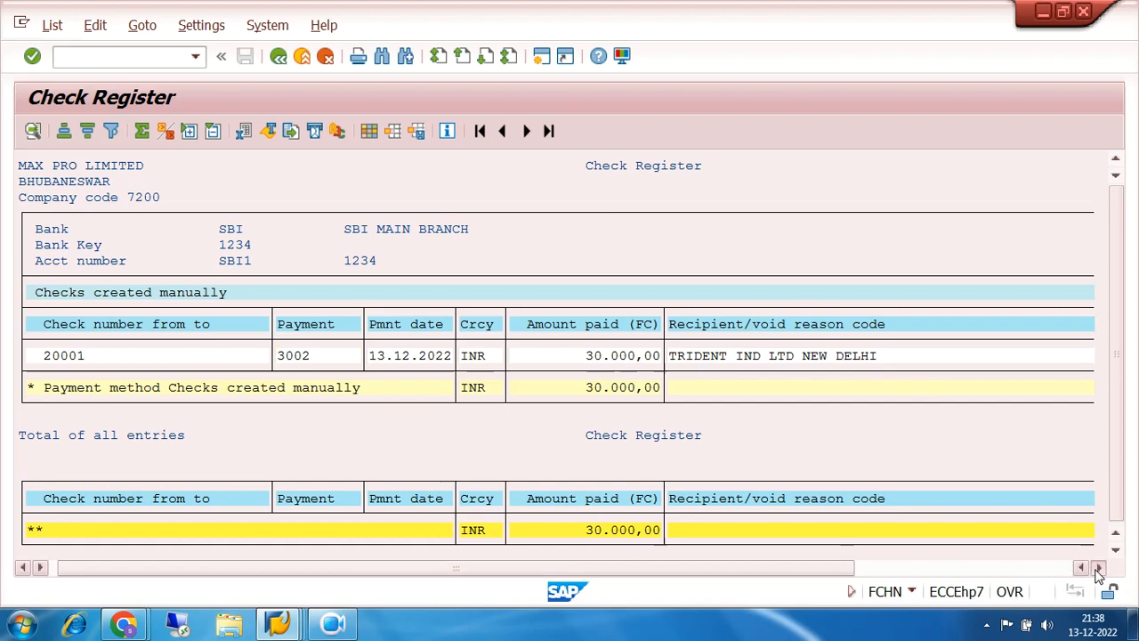
pyautogui.click(1096, 568)
pyautogui.click(1096, 568)
pyautogui.click(1096, 568)
pyautogui.click(1067, 570)
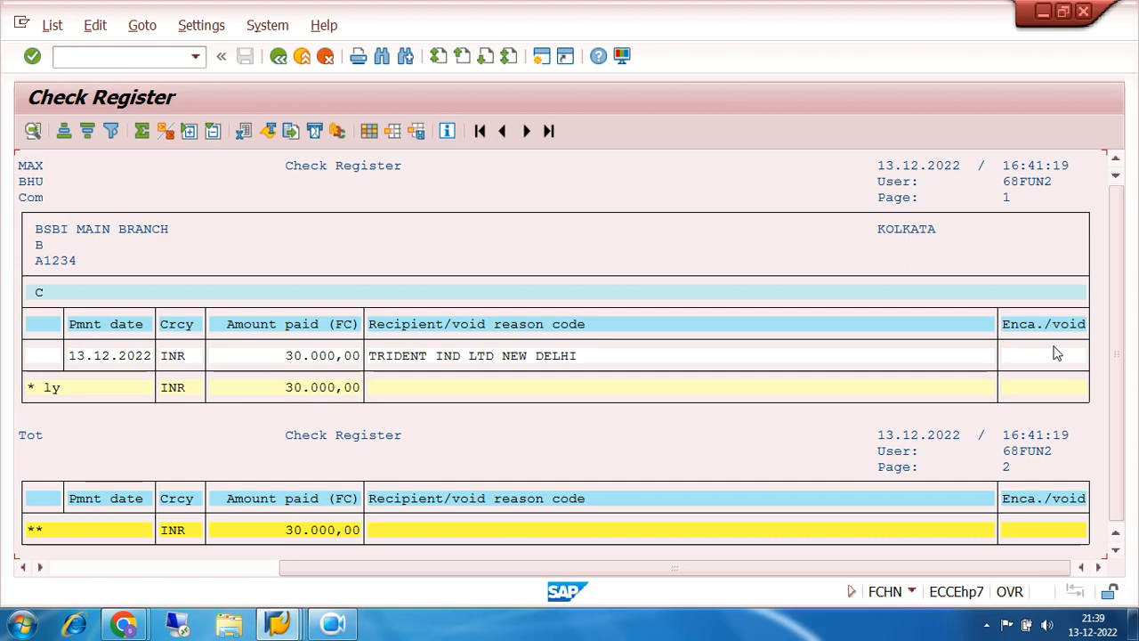
pyautogui.click(56, 571)
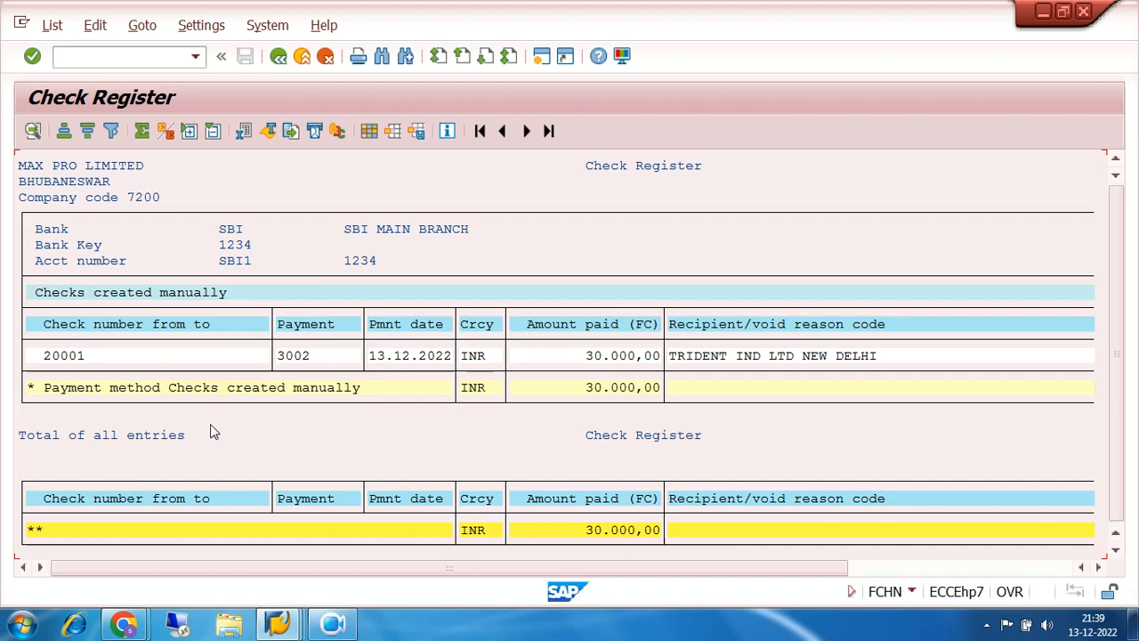
pyautogui.click(1060, 570)
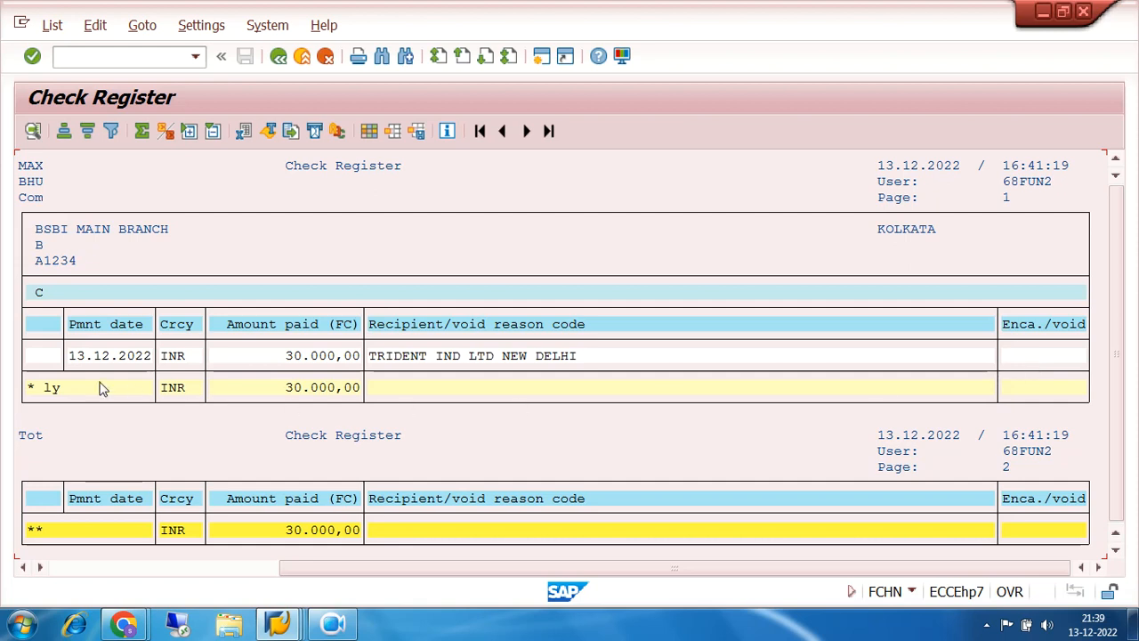
pyautogui.click(62, 571)
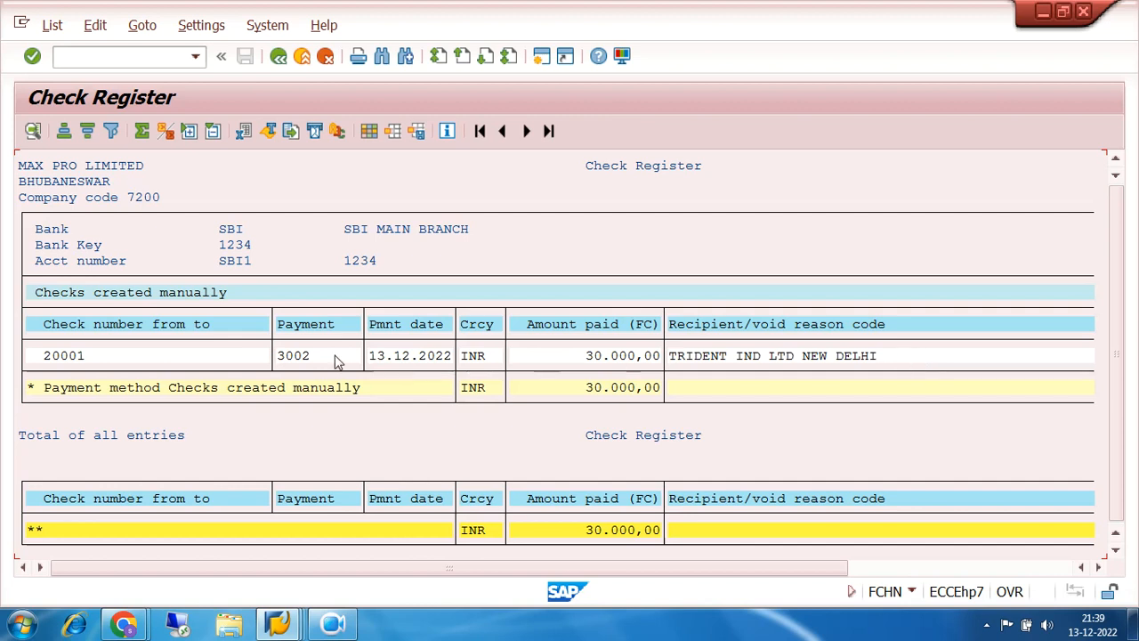
pyautogui.click(963, 573)
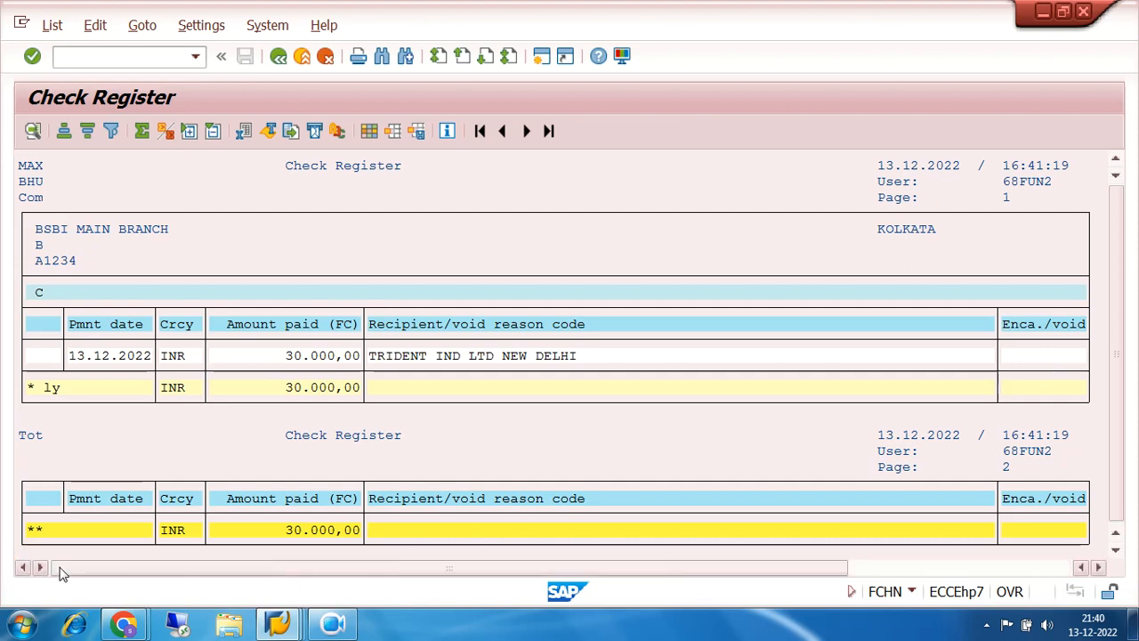
pyautogui.click(60, 567)
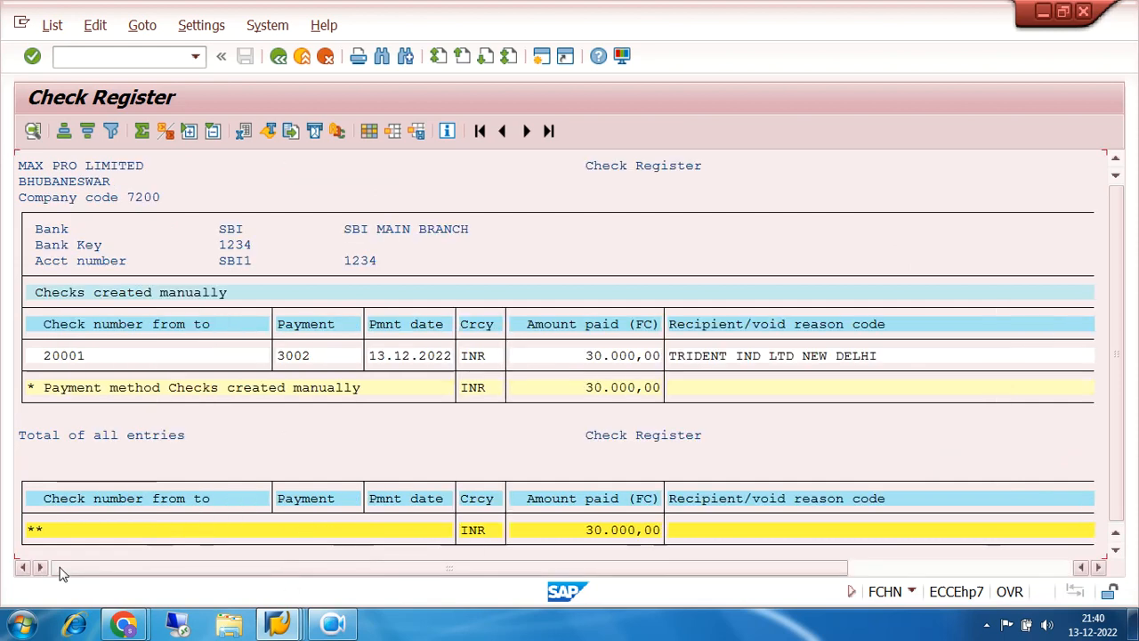
pyautogui.doubleClick(76, 358)
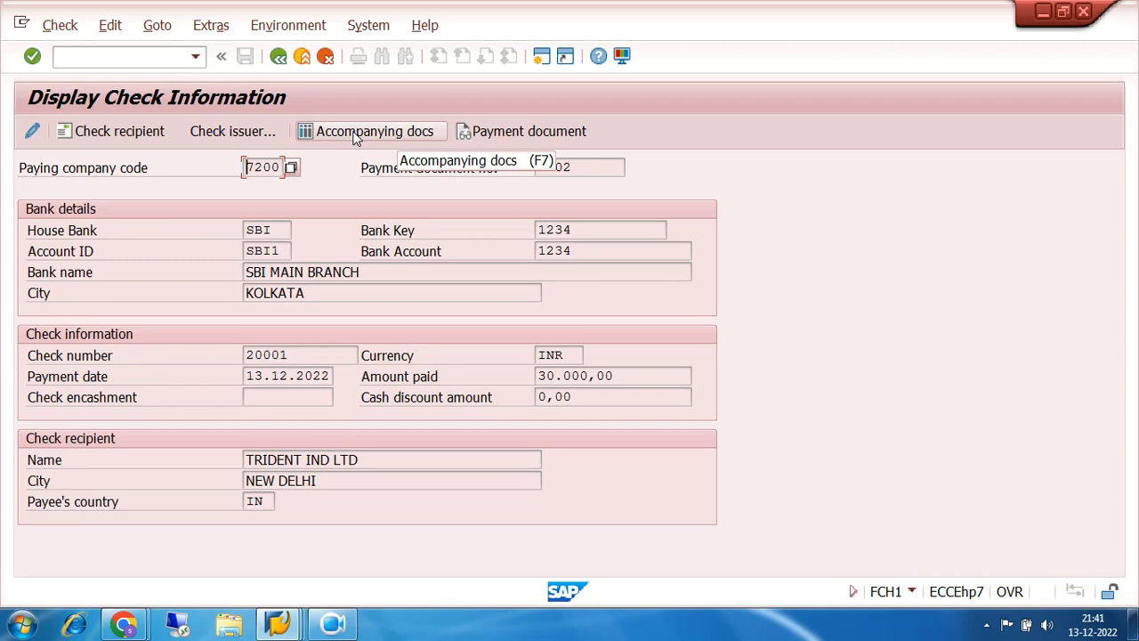
# - Show the accompanying documents for payment 3002, listing payment 3002 and invoice 6002
pyautogui.click(580, 167)
pyautogui.moveTo(580, 167); pyautogui.dragTo(518, 178)
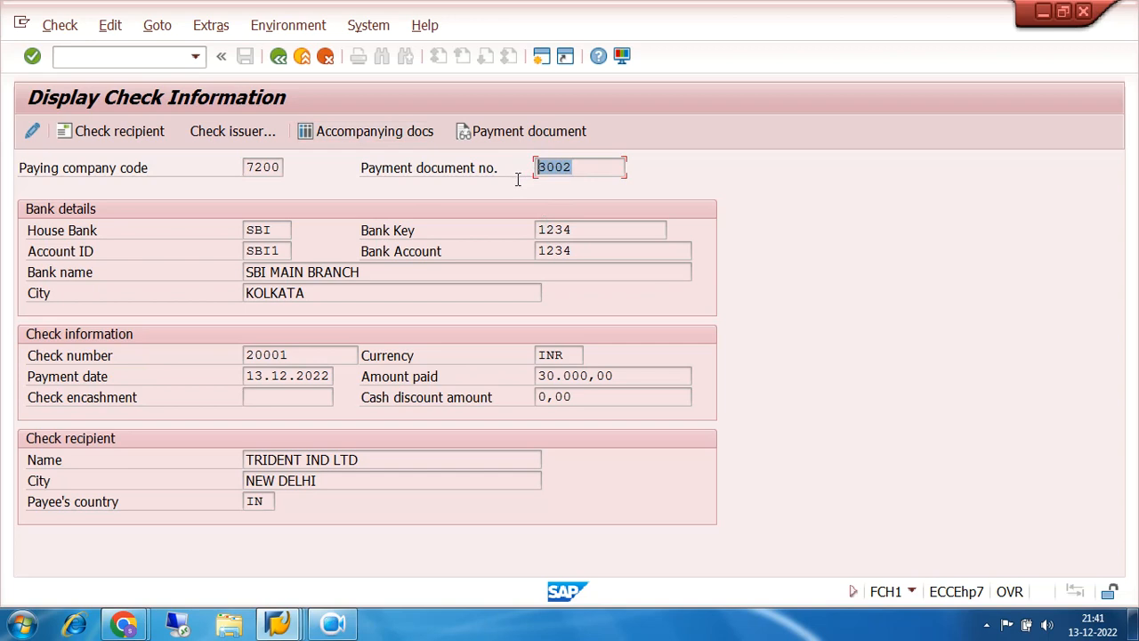
pyautogui.click(374, 134)
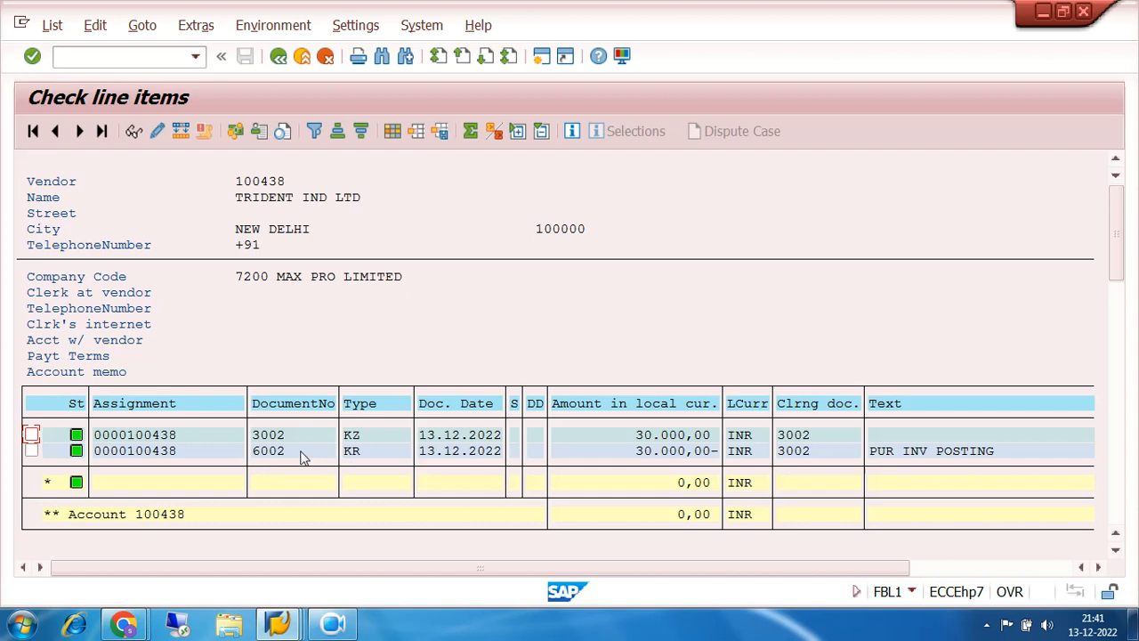
# - Go back from the check line items through check details and register list to the selection screen
pyautogui.click(279, 57)
pyautogui.click(279, 57)
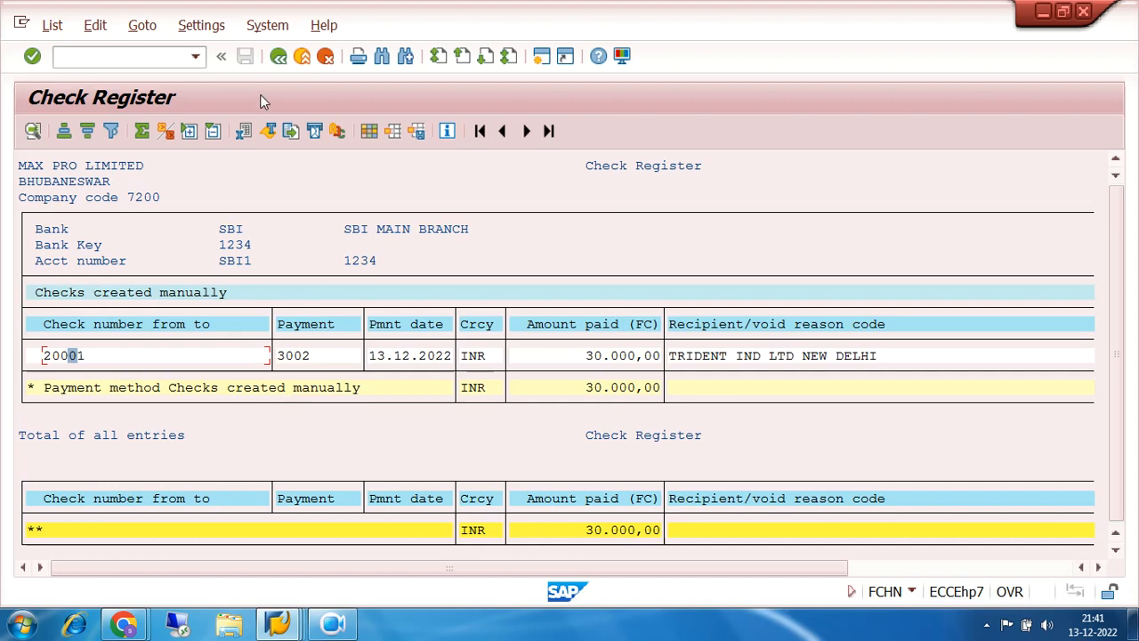
pyautogui.click(279, 58)
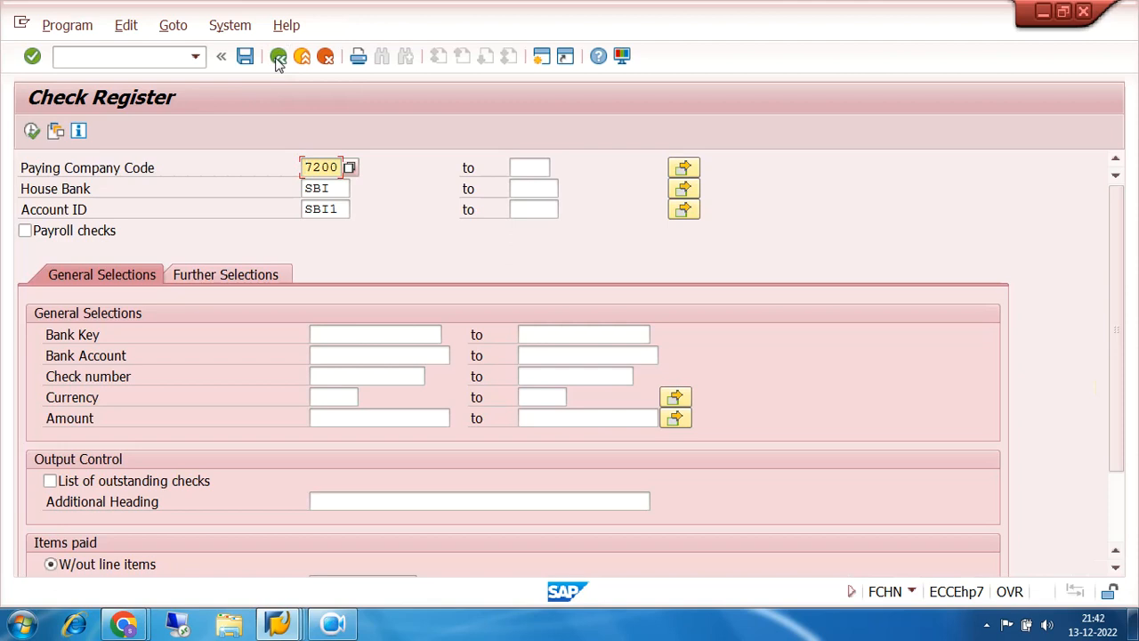
pyautogui.click(279, 58)
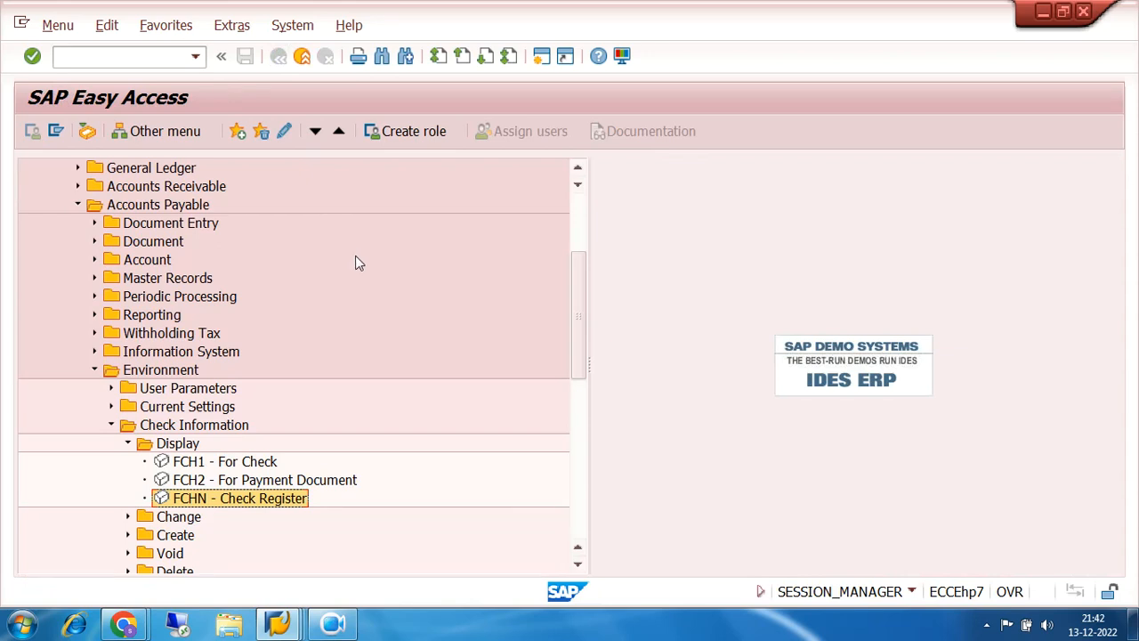
# - Start FCH6 Additional Info/Cash from Check Information > Change in the menu tree
pyautogui.click(129, 444)
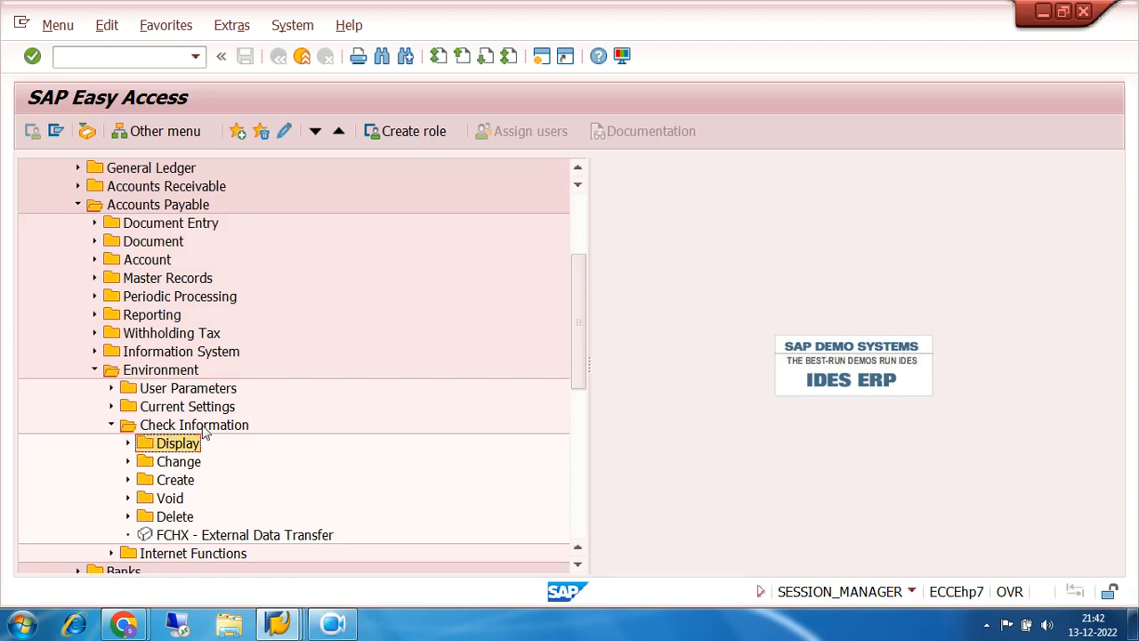
pyautogui.click(180, 465)
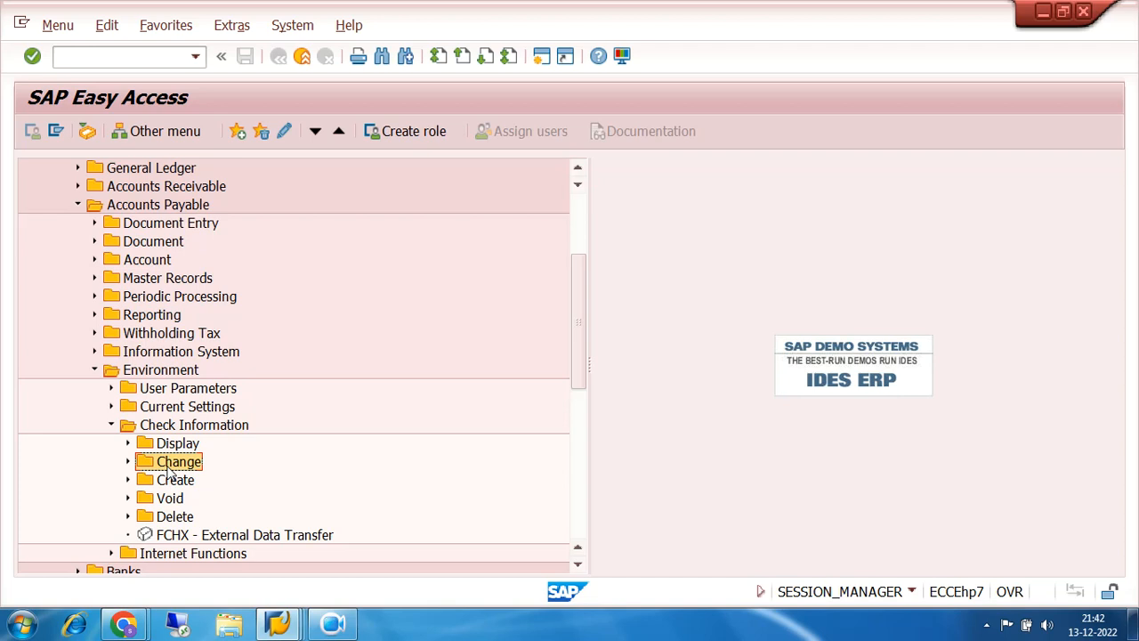
pyautogui.click(128, 463)
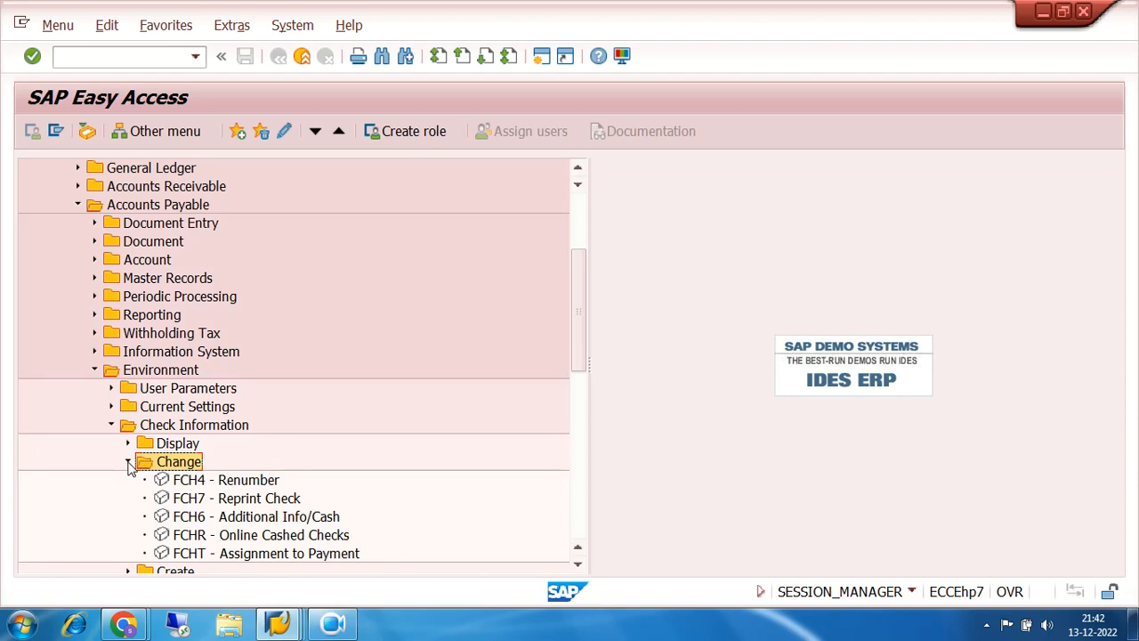
pyautogui.click(258, 522)
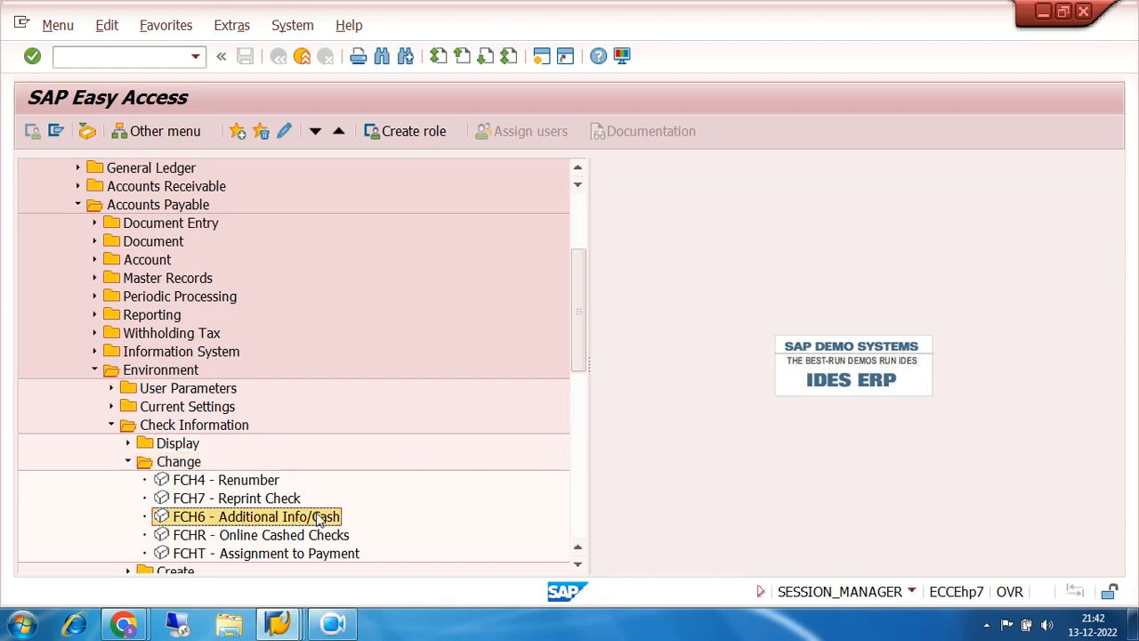
pyautogui.doubleClick(197, 520)
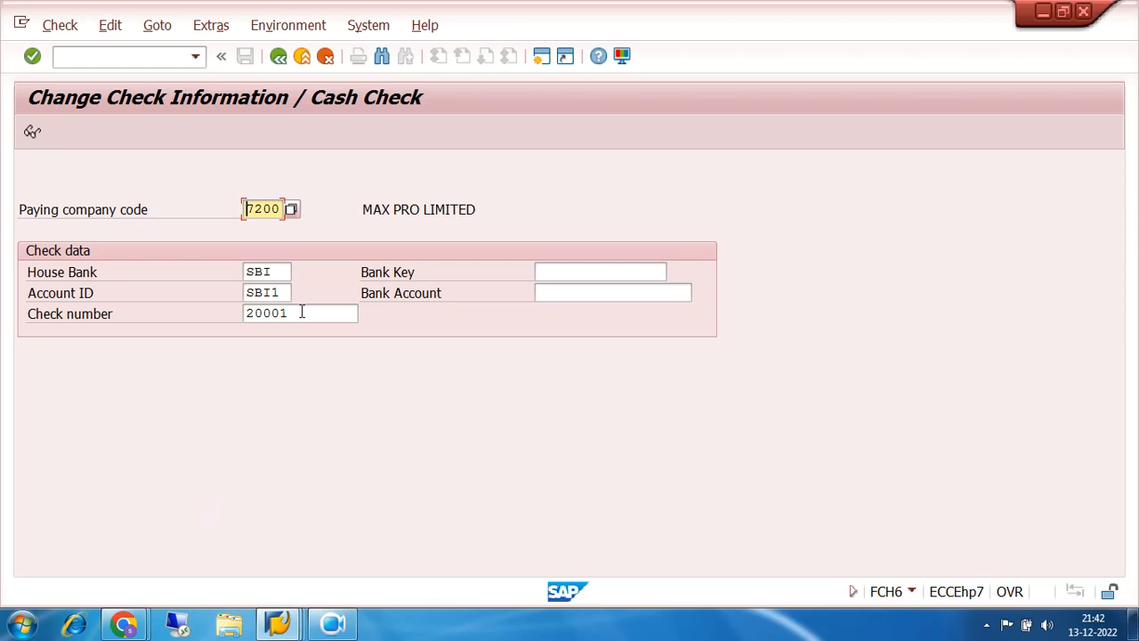
# - Load check 20001, save encashment date 16.12.2022, and return to the main menu
pyautogui.press('Return')
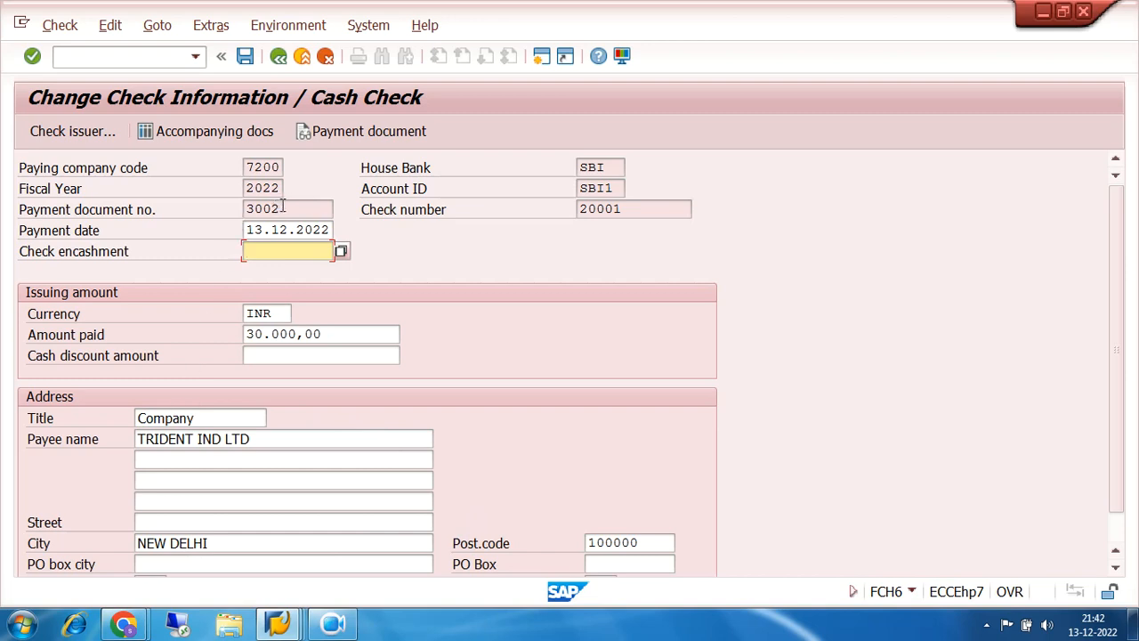
pyautogui.moveTo(282, 209); pyautogui.dragTo(255, 204)
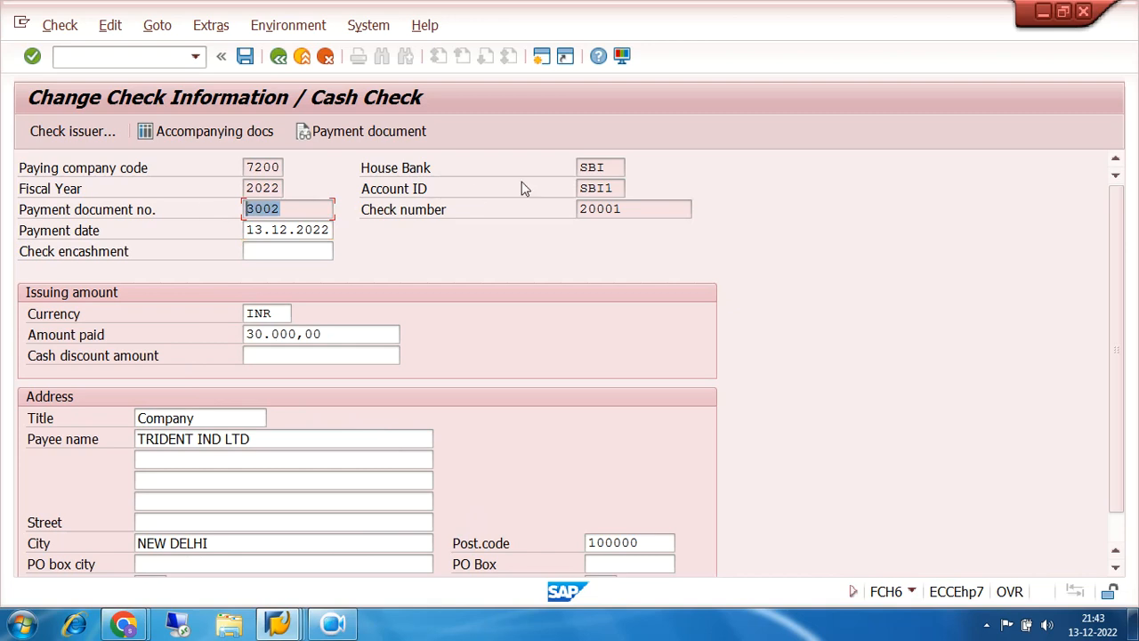
pyautogui.moveTo(614, 167); pyautogui.dragTo(575, 166)
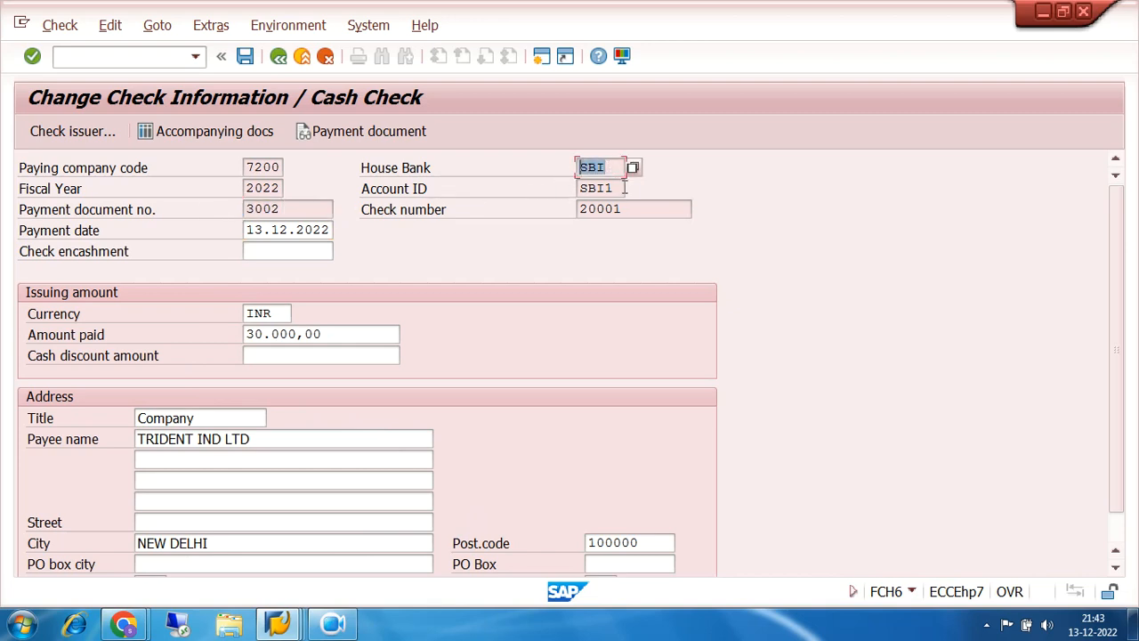
pyautogui.moveTo(623, 188); pyautogui.dragTo(515, 213)
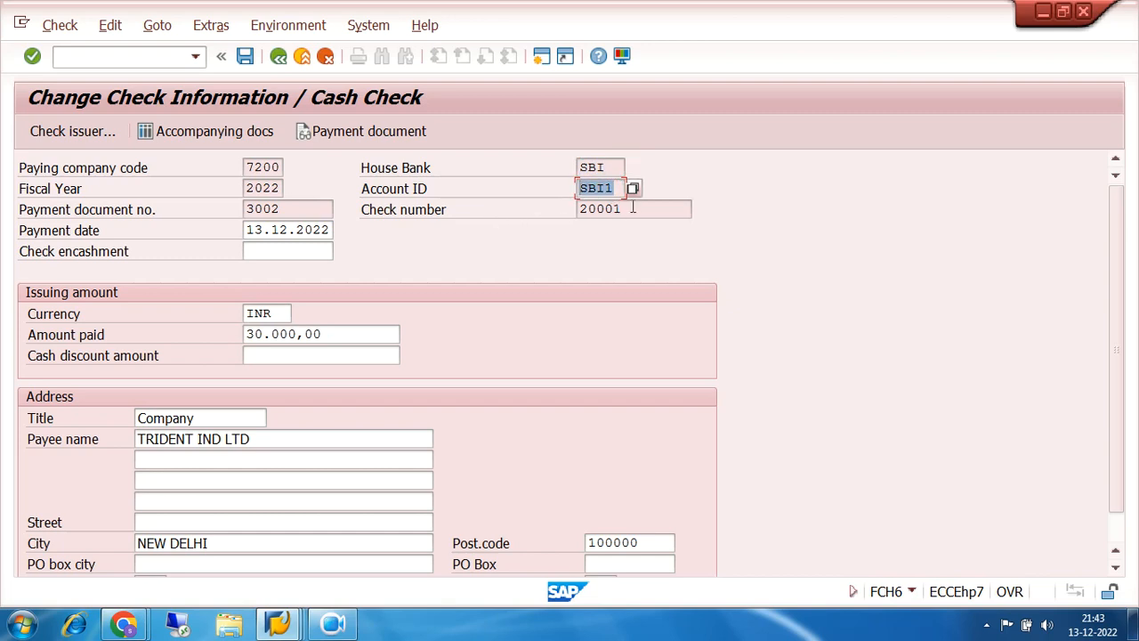
pyautogui.moveTo(632, 208); pyautogui.dragTo(532, 220)
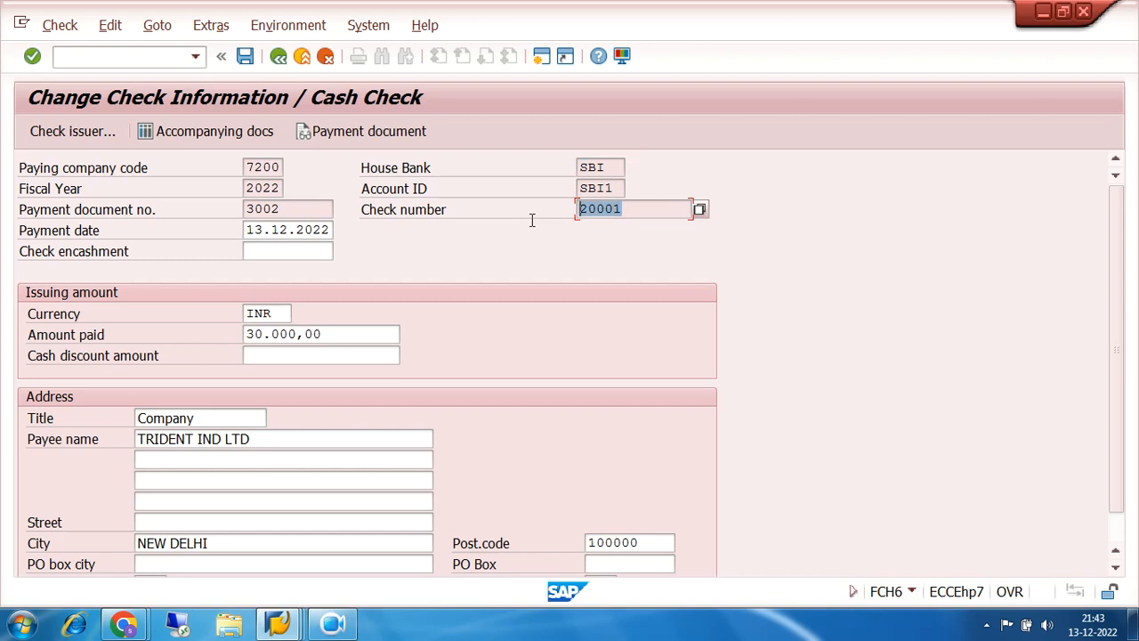
pyautogui.click(263, 249)
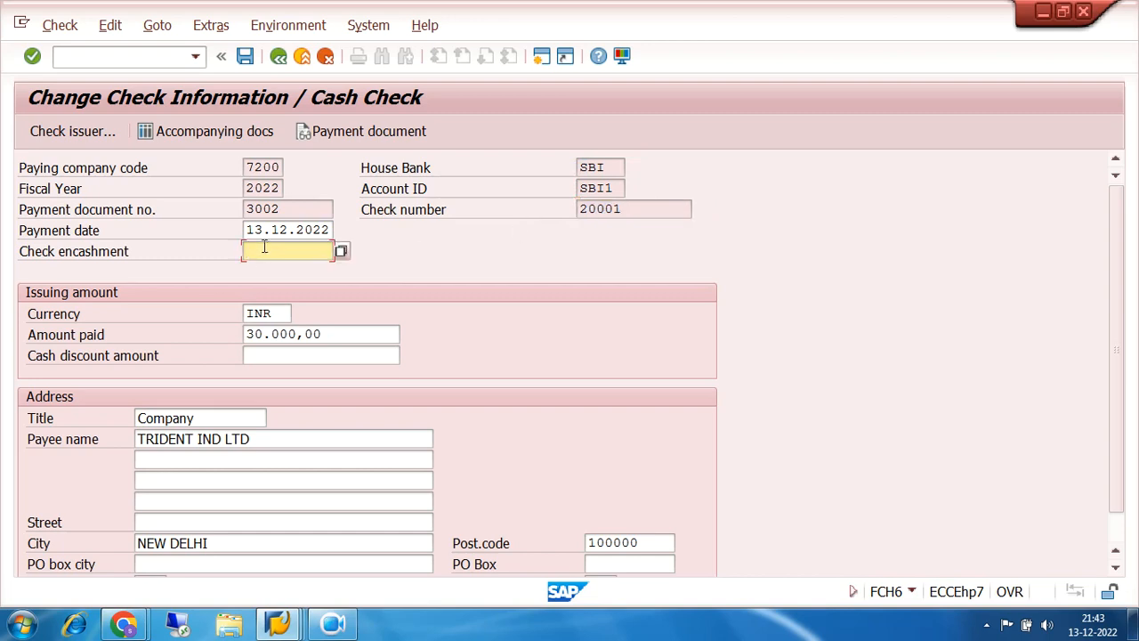
pyautogui.write('16.12.2022')
pyautogui.click(245, 57)
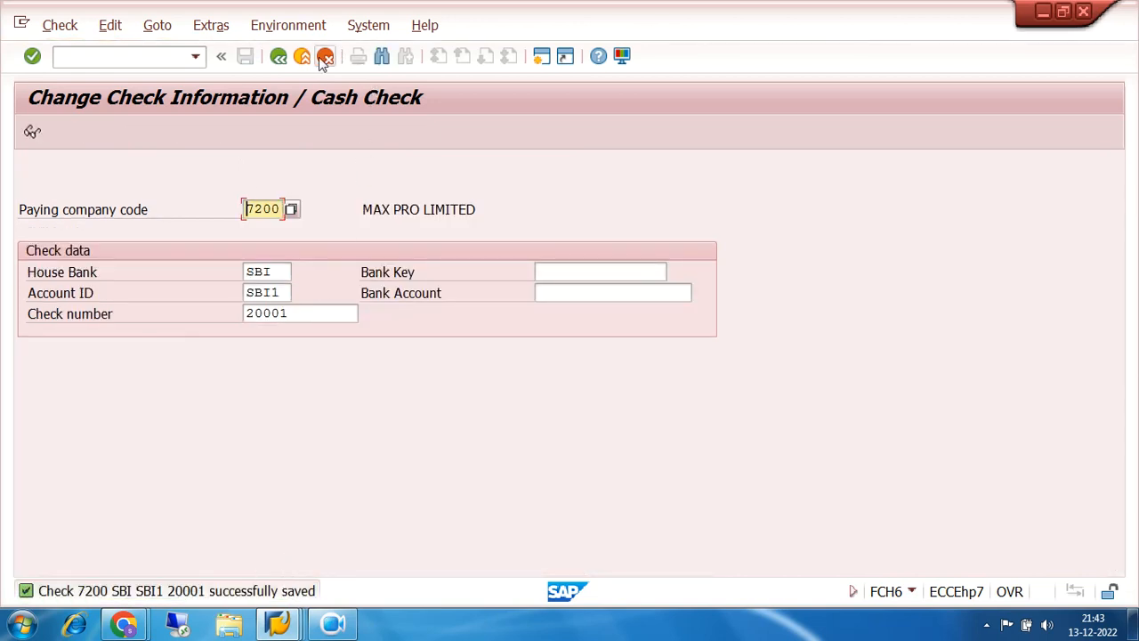
pyautogui.click(283, 60)
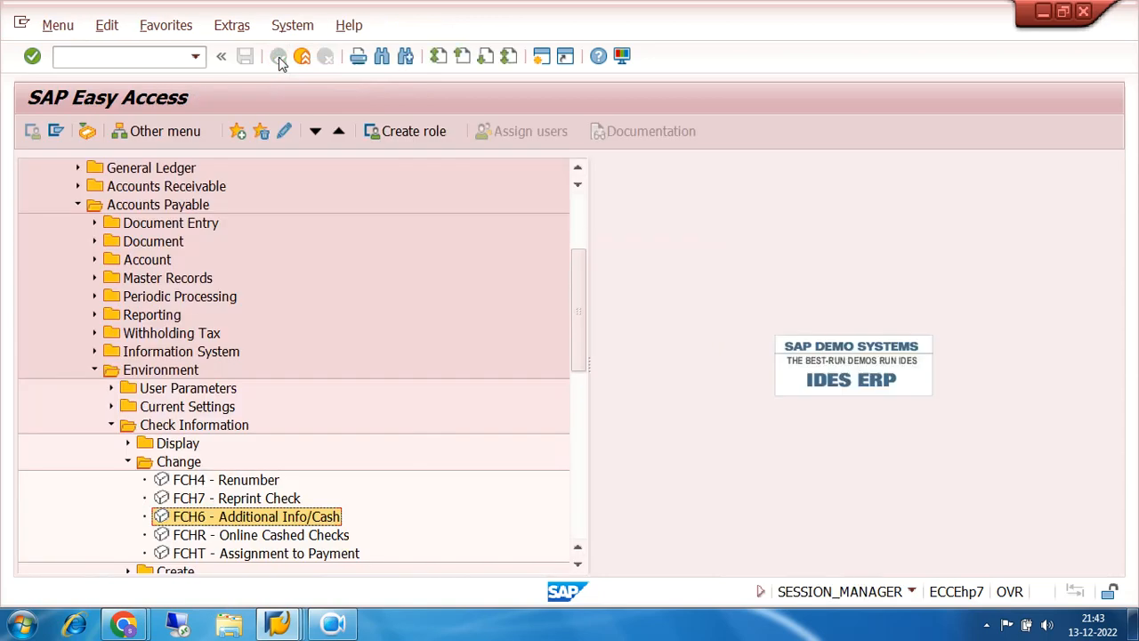
# - Open the FCHN Check Register report from the check display transactions
pyautogui.click(128, 462)
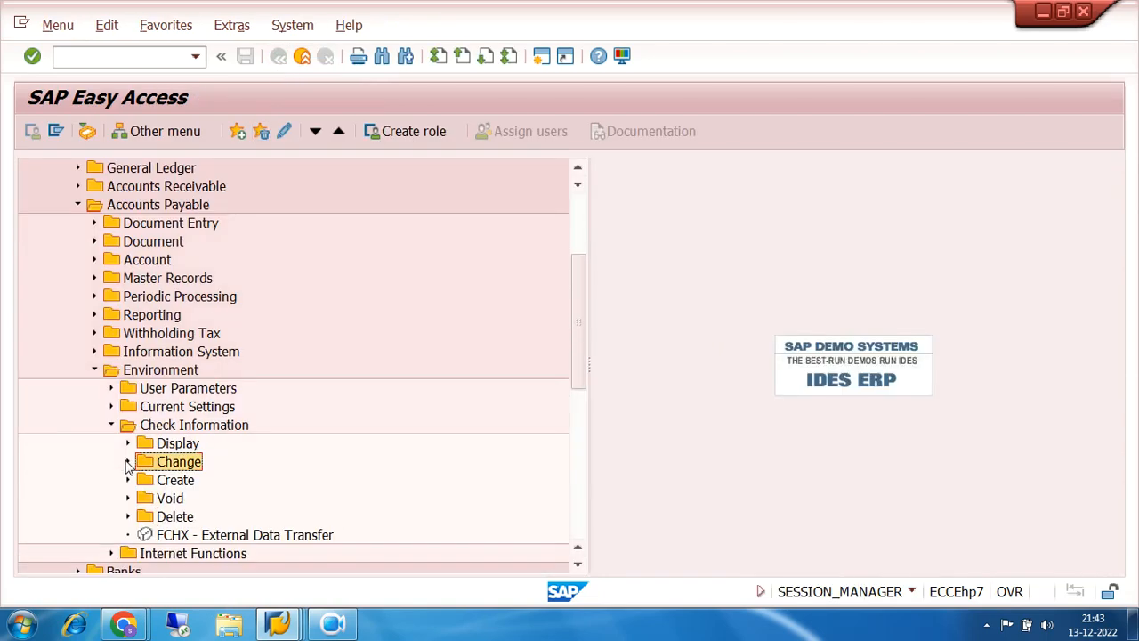
pyautogui.click(128, 443)
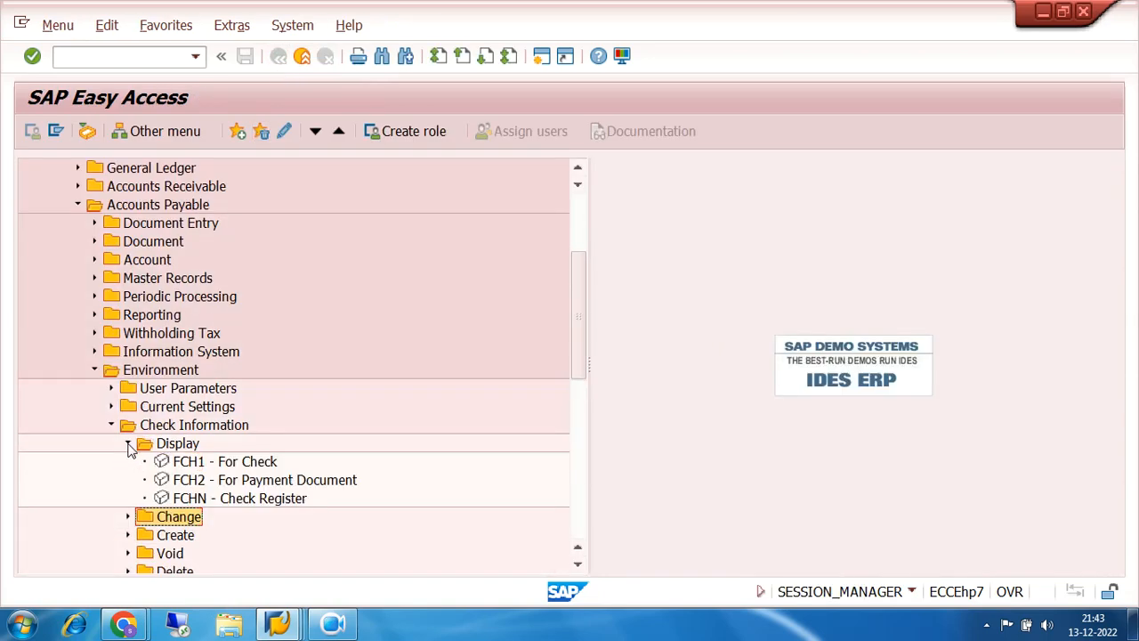
pyautogui.click(194, 503)
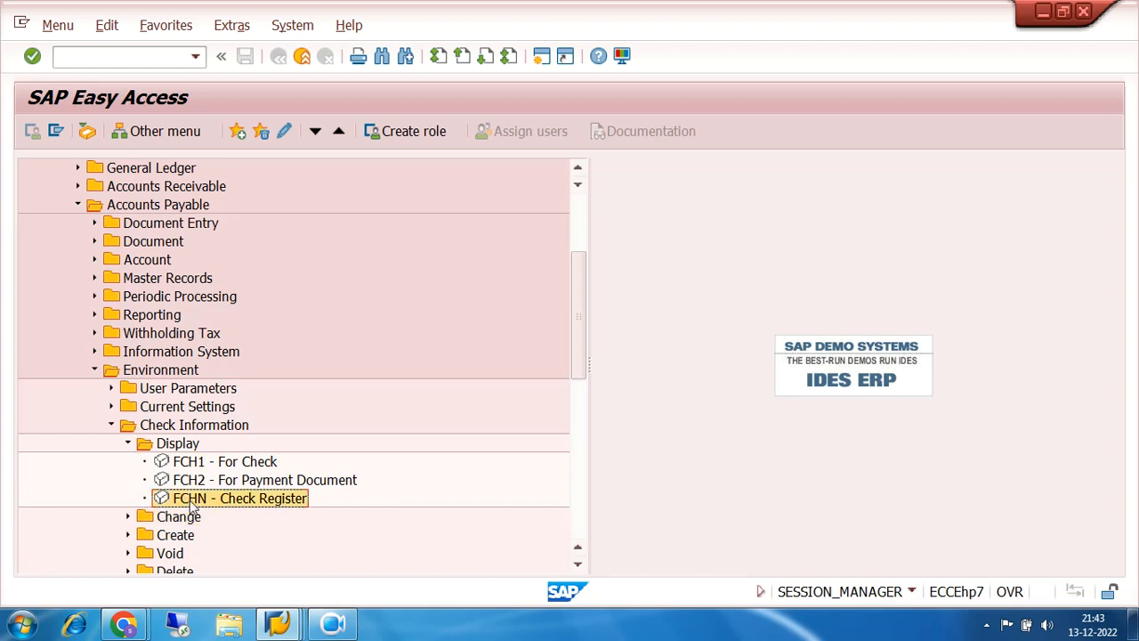
pyautogui.doubleClick(190, 503)
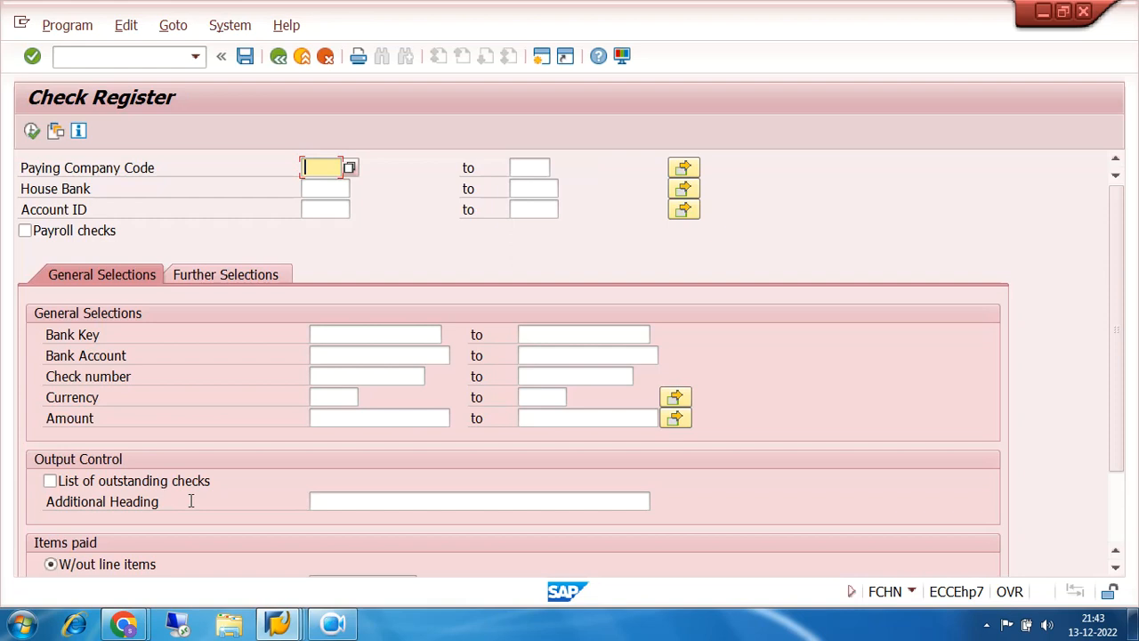
# - Enter paying company code 7200, house bank SBI and account ID SBI1, then run the register
pyautogui.click(313, 164)
pyautogui.click(318, 182)
pyautogui.click(321, 184)
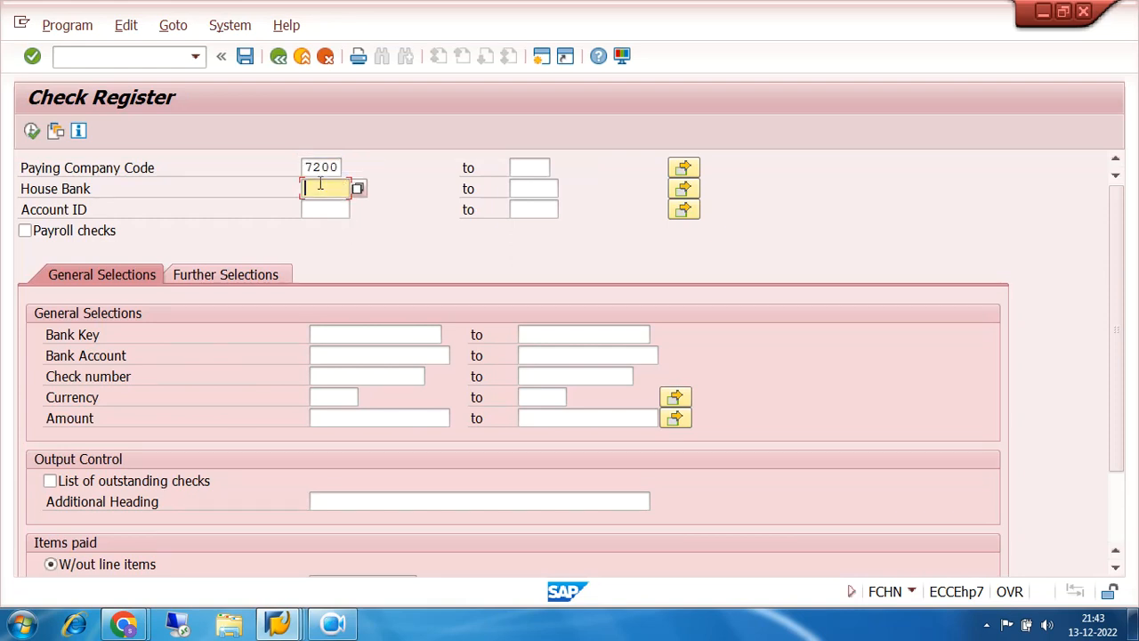
pyautogui.click(320, 207)
pyautogui.click(320, 209)
pyautogui.click(326, 227)
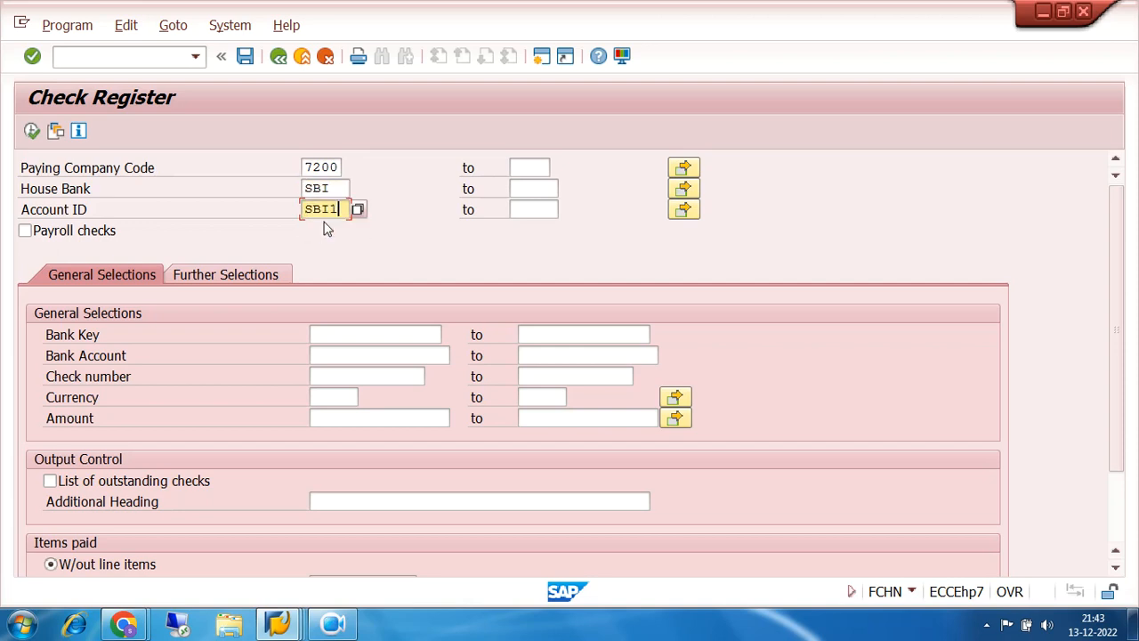
pyautogui.moveTo(334, 189); pyautogui.dragTo(303, 213)
pyautogui.moveTo(337, 189); pyautogui.dragTo(290, 170)
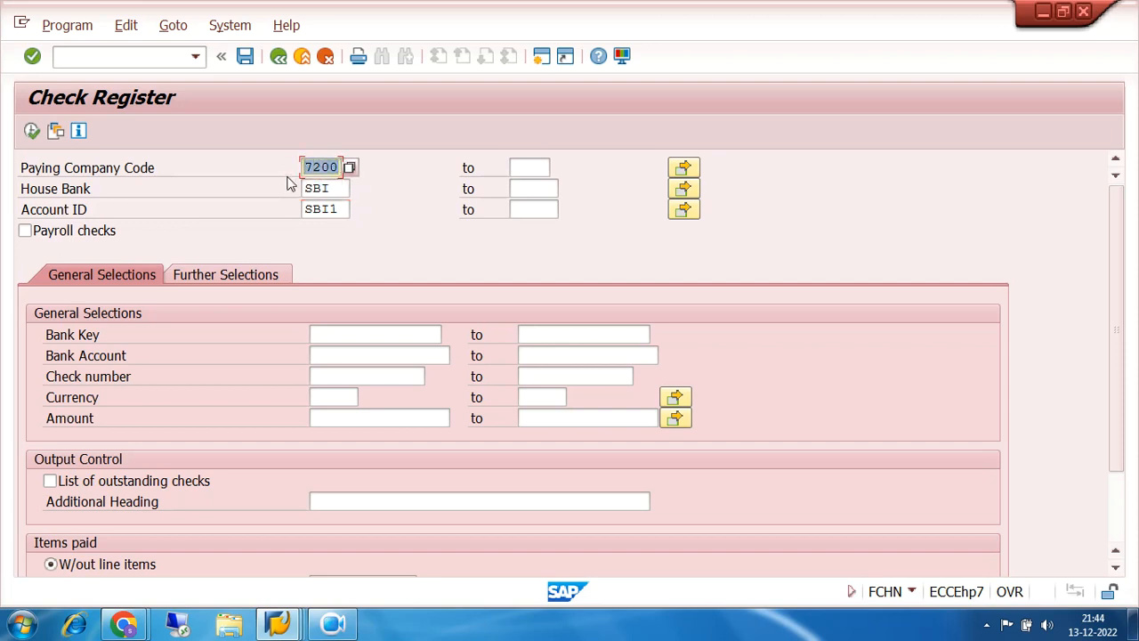
pyautogui.click(32, 131)
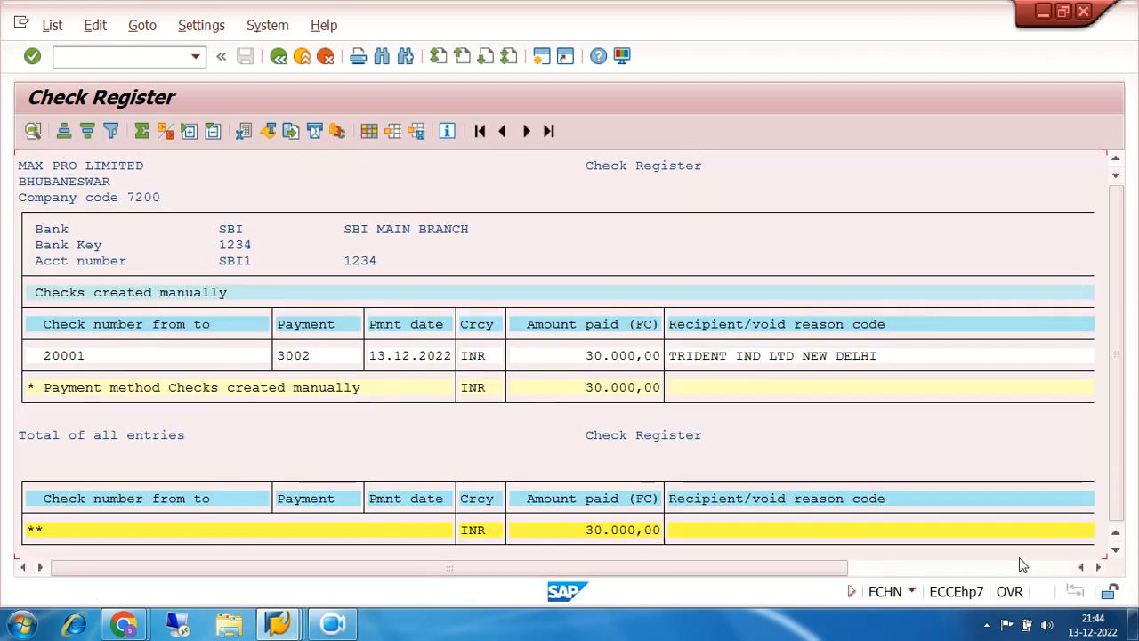
pyautogui.click(1068, 567)
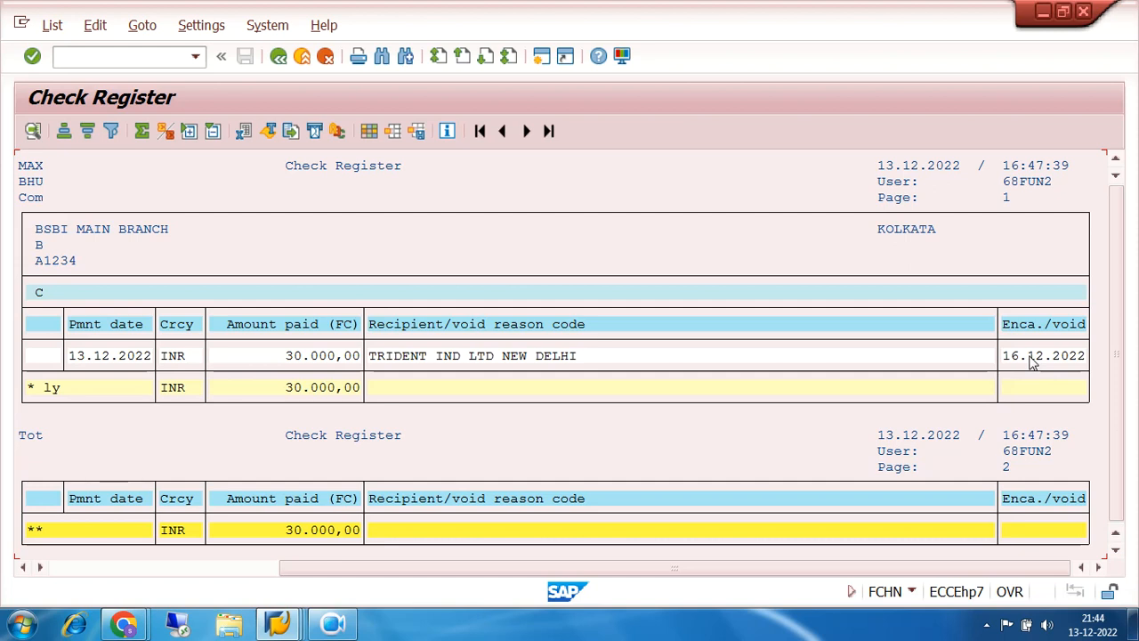
pyautogui.click(278, 56)
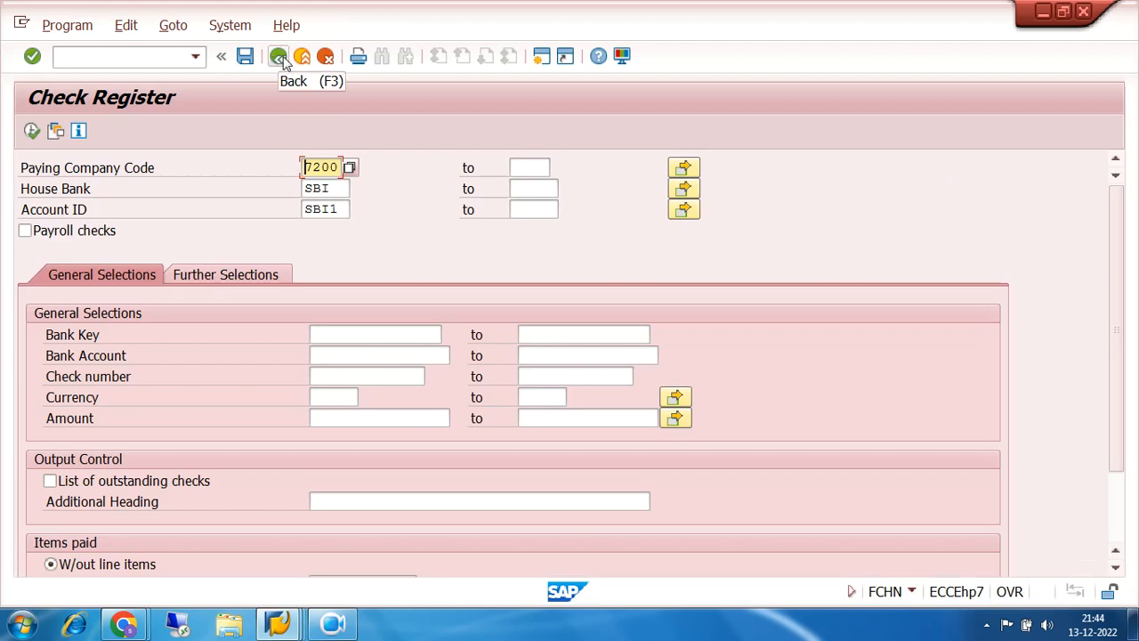
# - Leave the check register list with Back
pyautogui.click(279, 58)
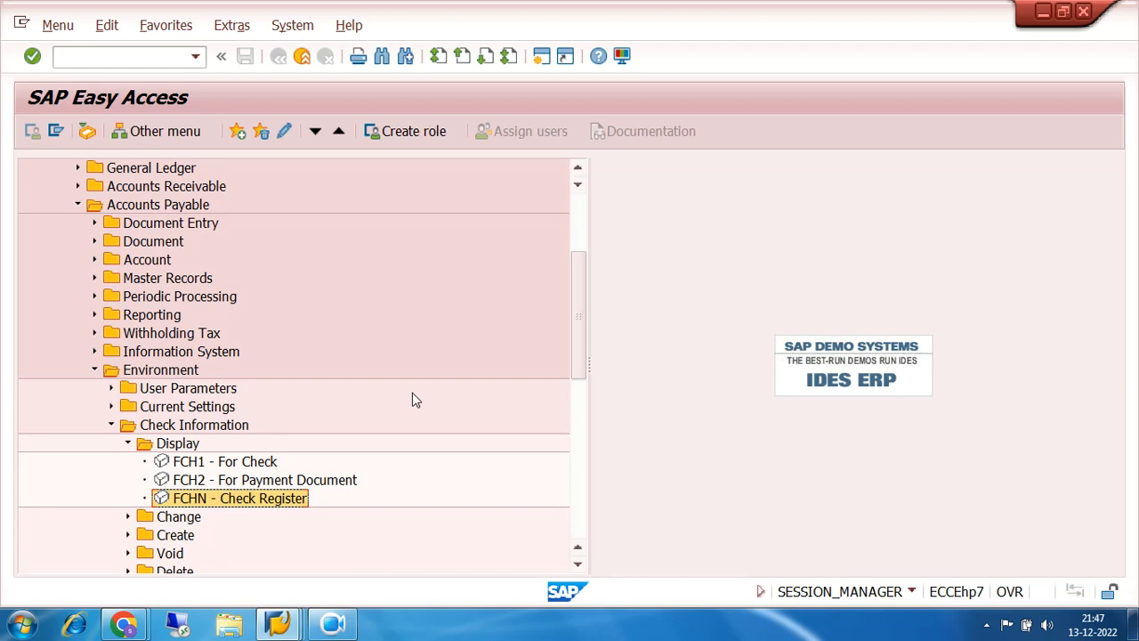
# - Start FCH3 Unused Checks from the Void folder under Check Information
pyautogui.click(111, 424)
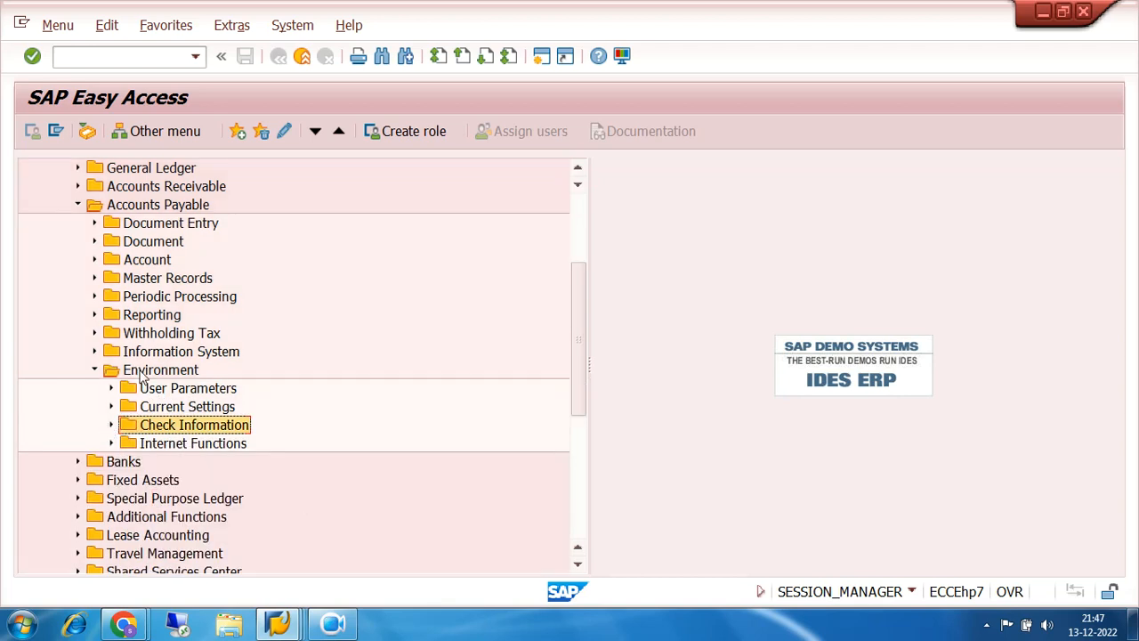
pyautogui.click(111, 425)
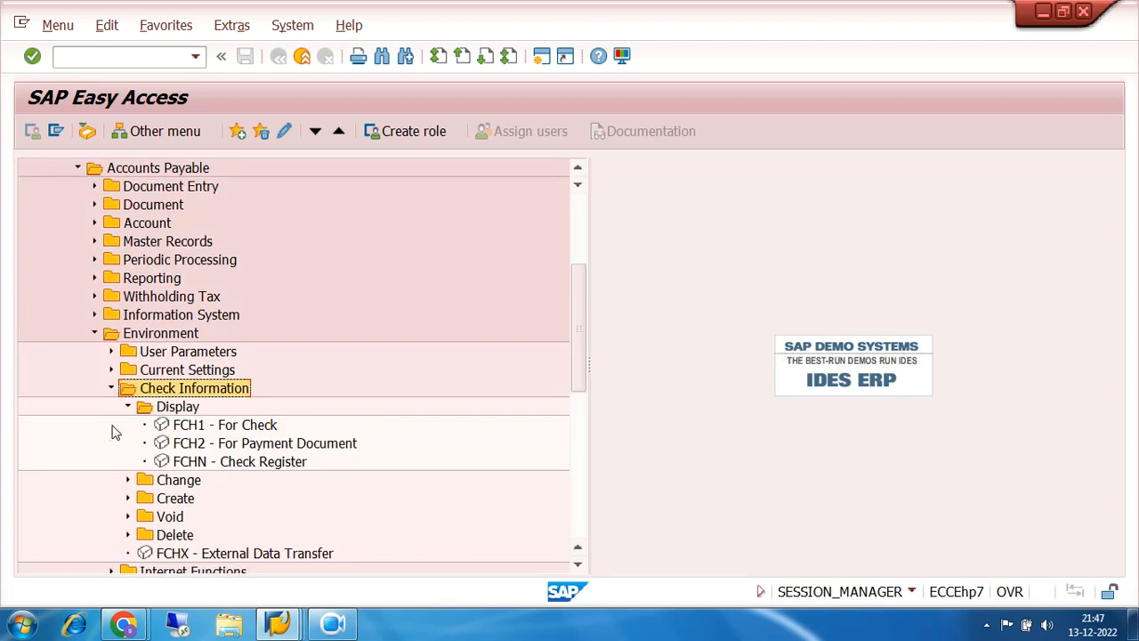
pyautogui.scroll(-1, 364, 371)
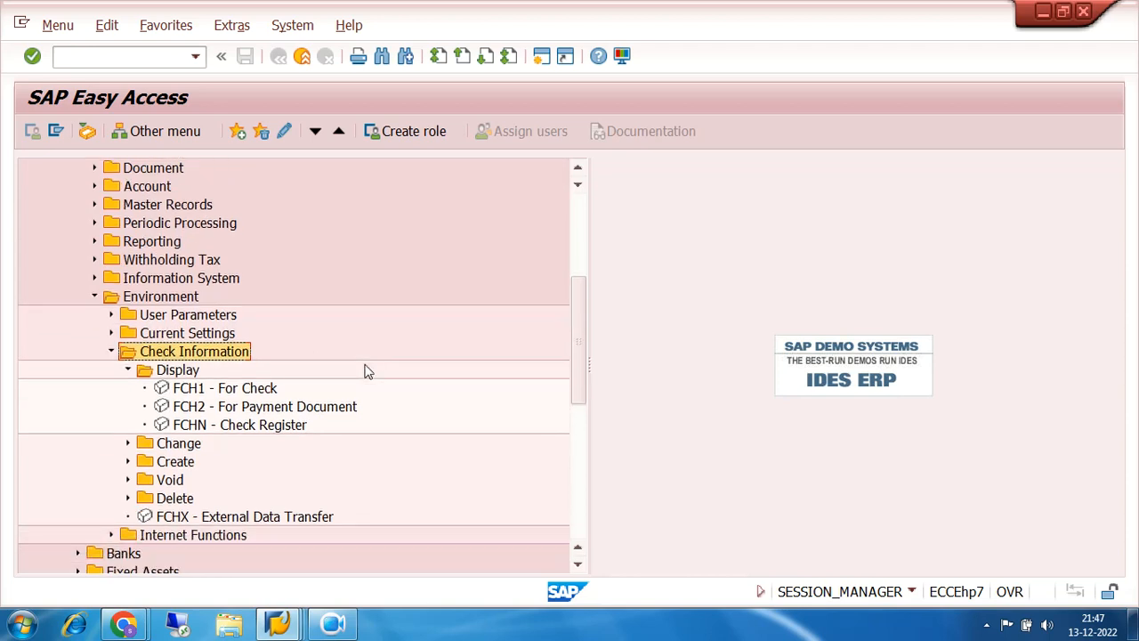
pyautogui.scroll(-1, 364, 371)
pyautogui.click(127, 334)
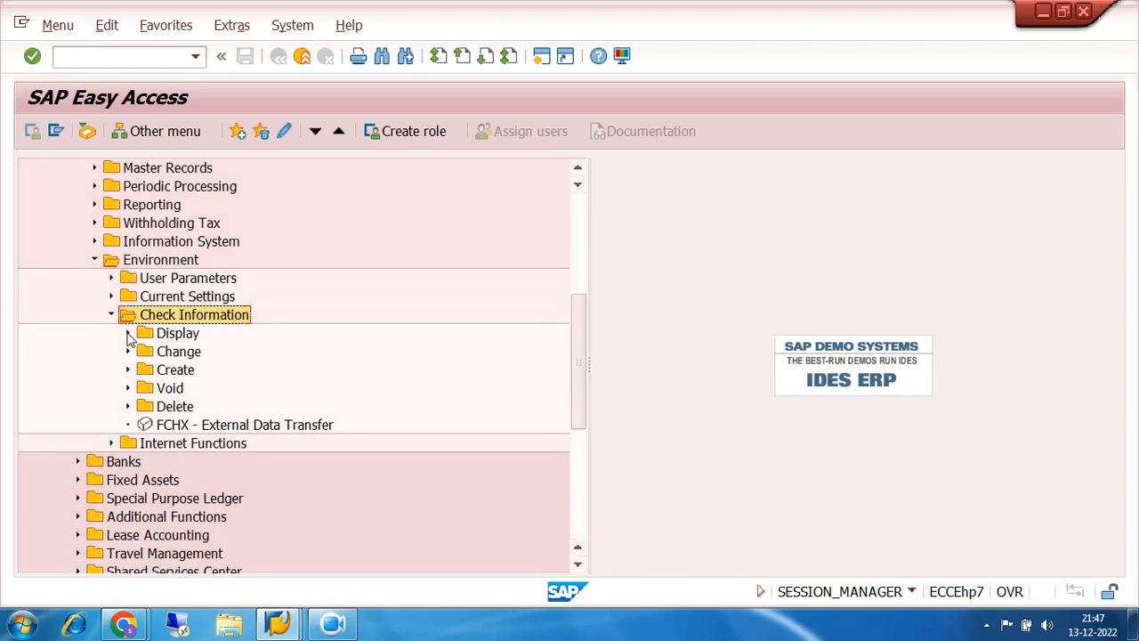
pyautogui.click(128, 389)
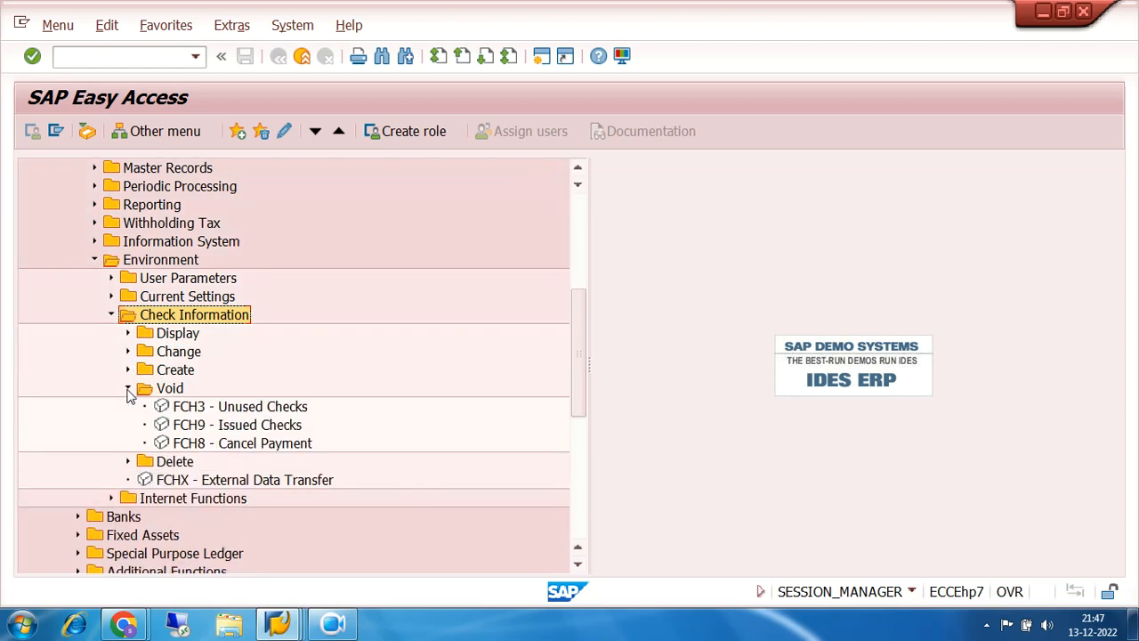
pyautogui.click(184, 407)
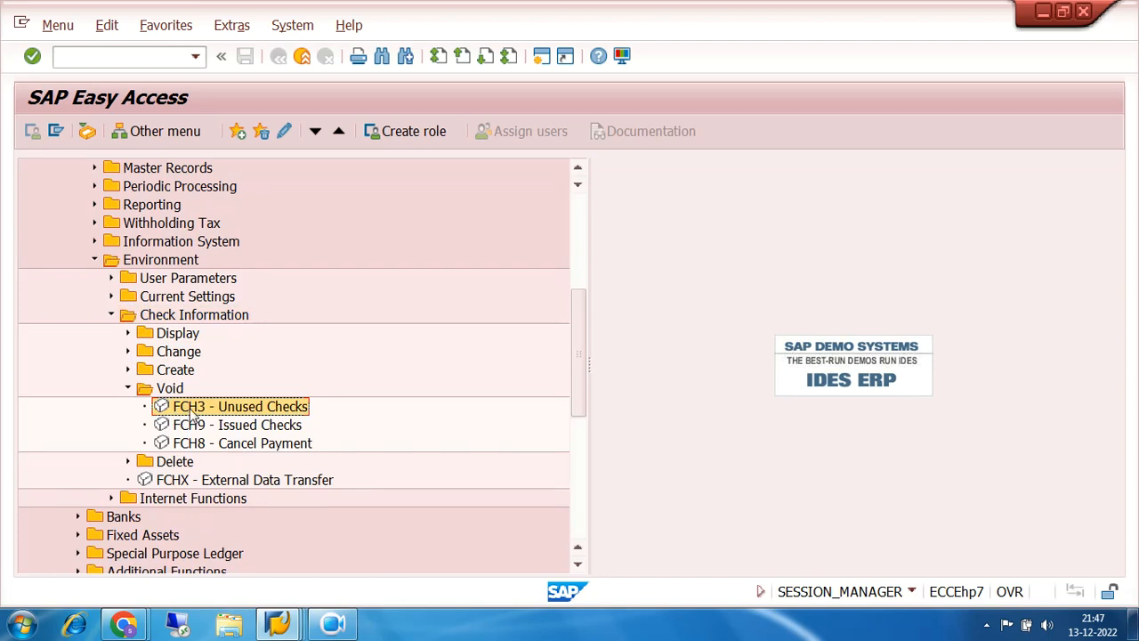
pyautogui.doubleClick(190, 411)
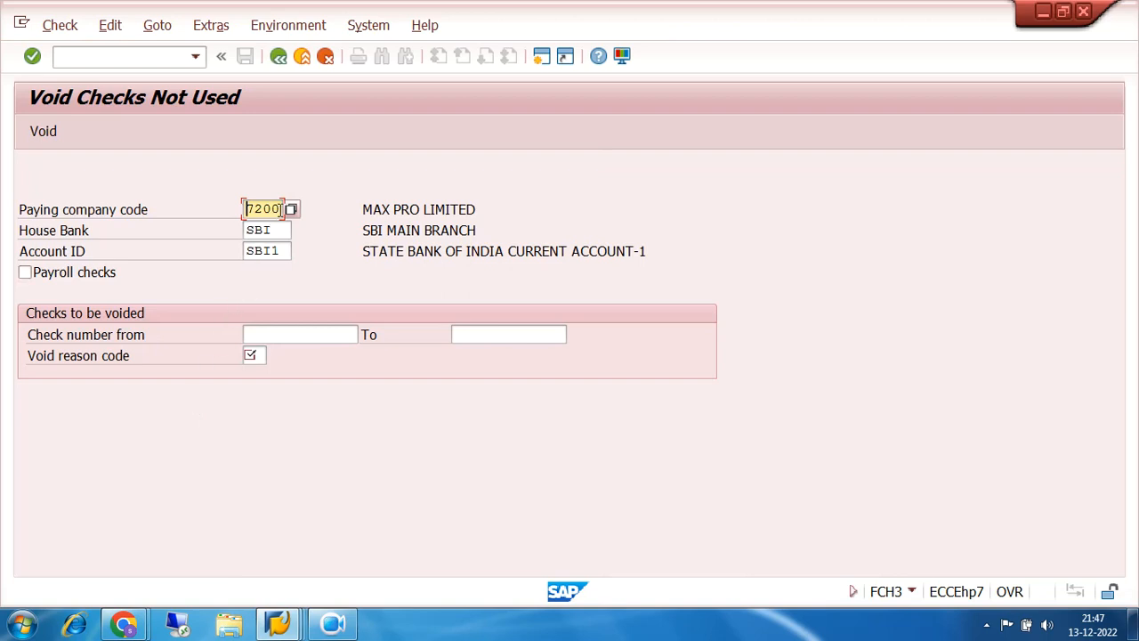
# - Check the house bank and account entries and enter 20001 as the check number to void
pyautogui.click(282, 229)
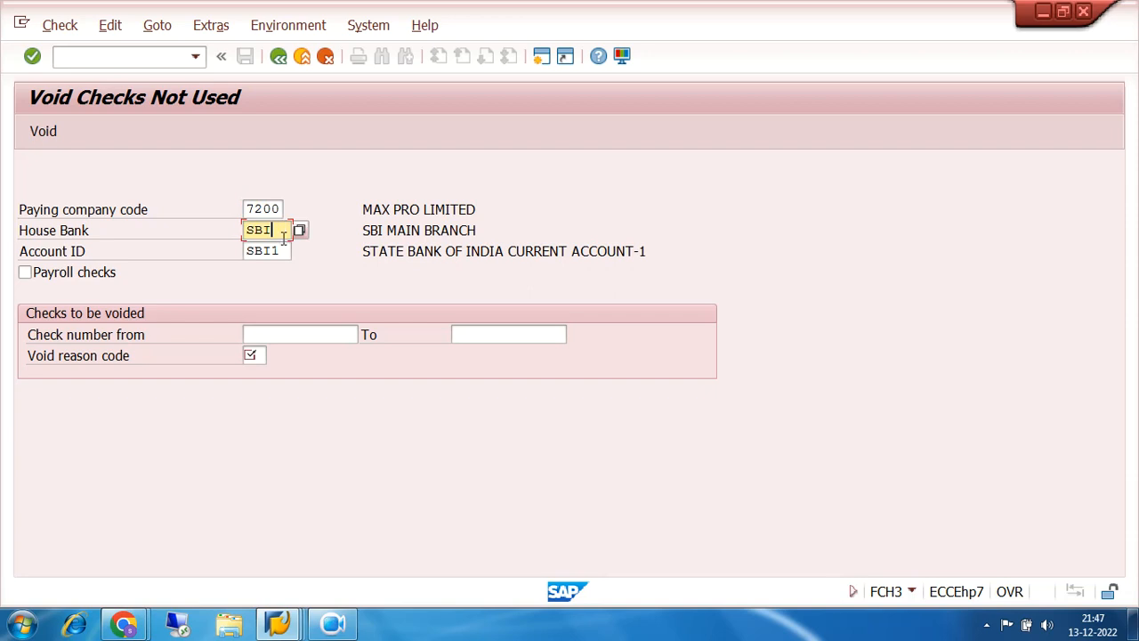
pyautogui.click(282, 250)
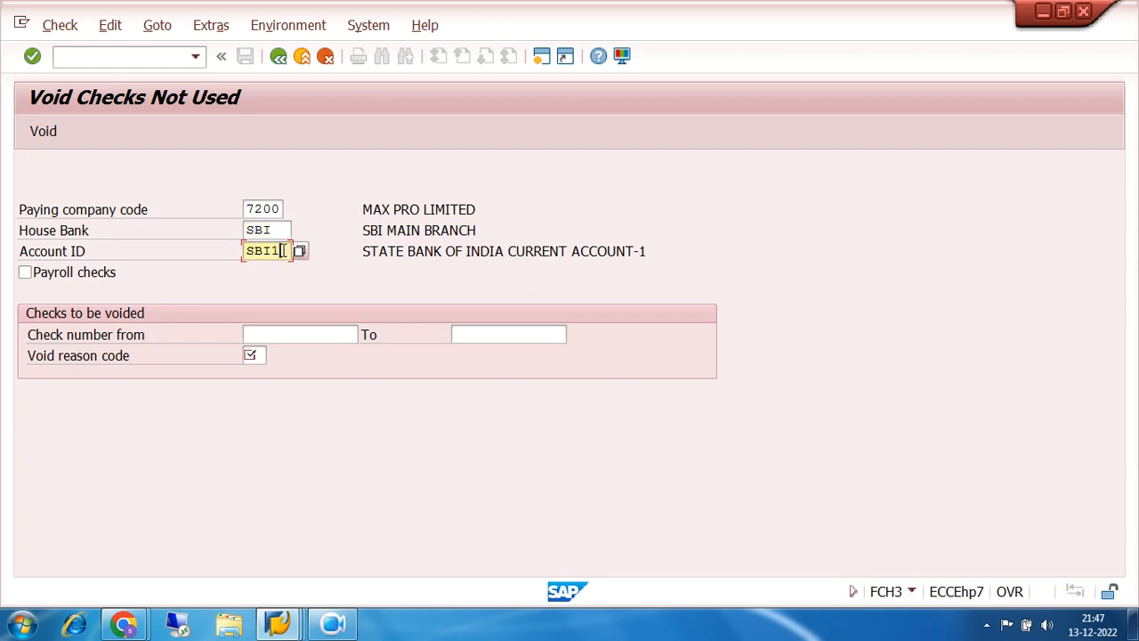
pyautogui.click(281, 333)
pyautogui.write('2000')
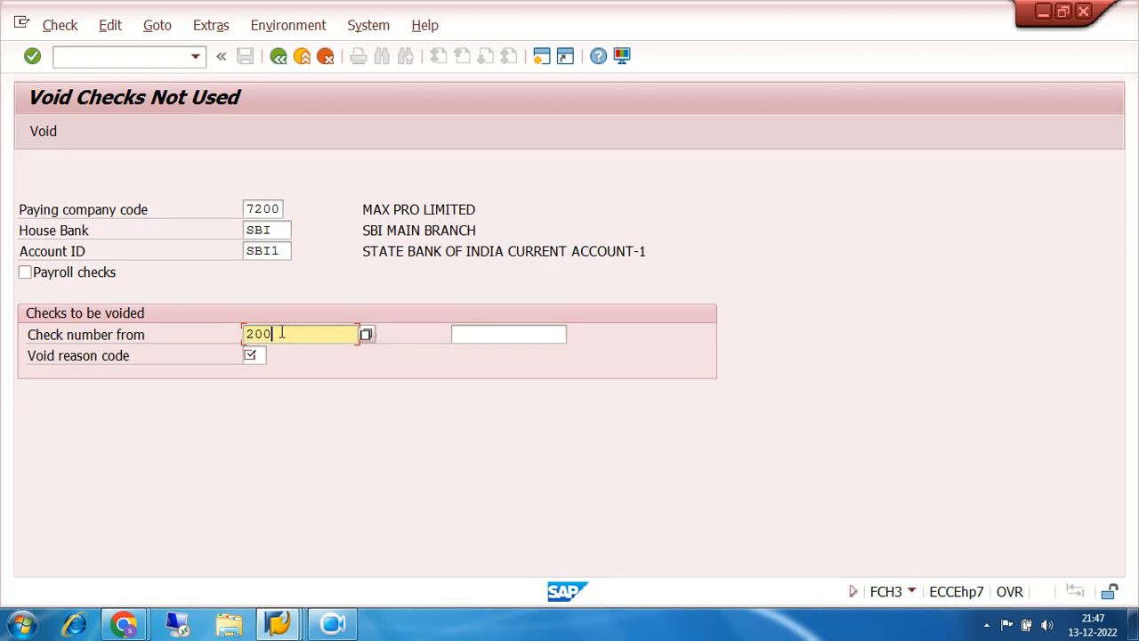
pyautogui.write('1')
pyautogui.click(257, 356)
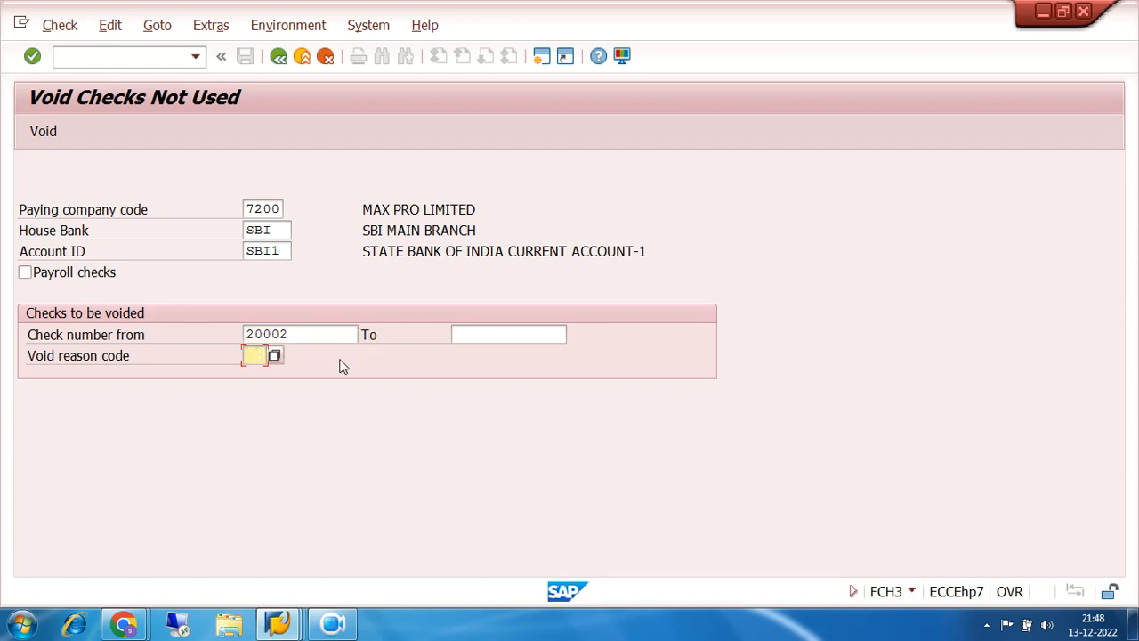
# - Choose void reason 04 Ripped during printing from the reason code list
pyautogui.click(275, 356)
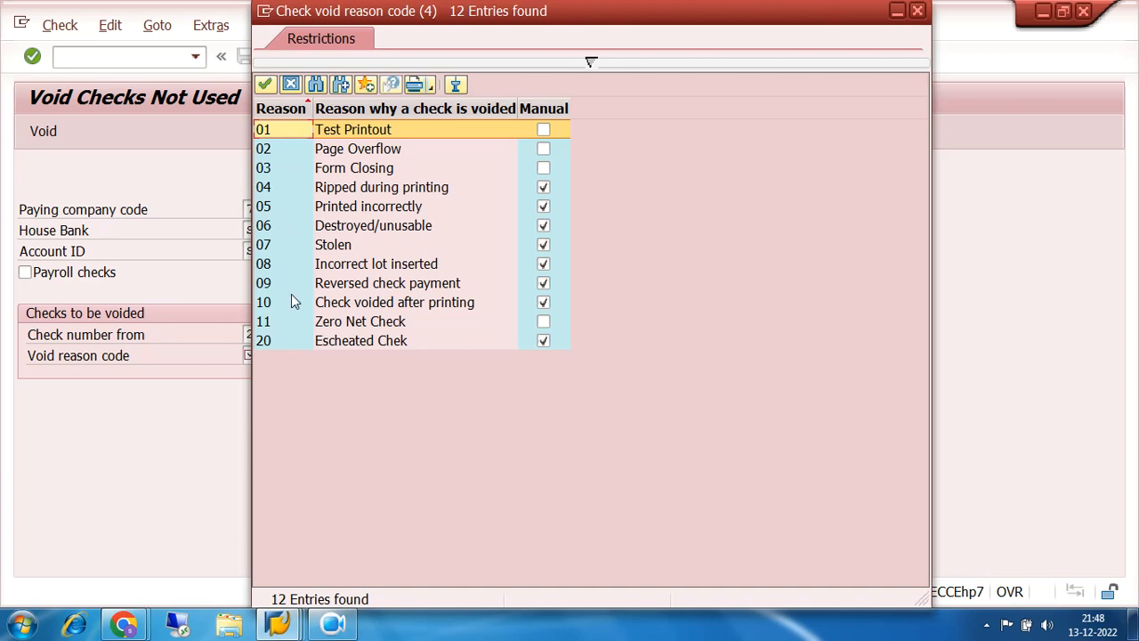
pyautogui.click(290, 190)
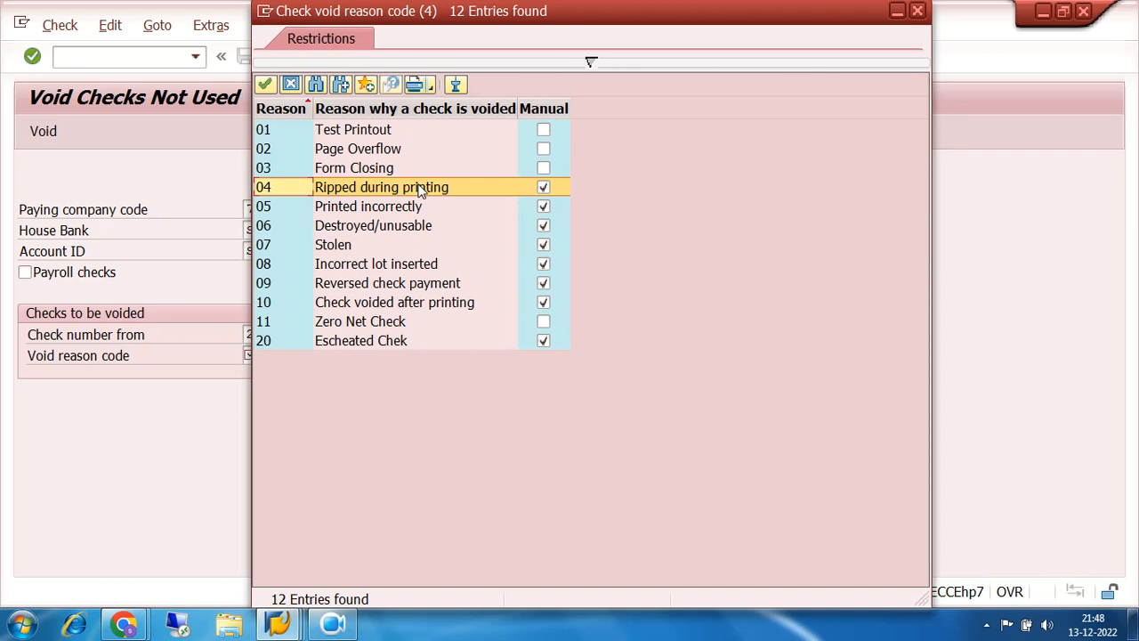
pyautogui.click(359, 149)
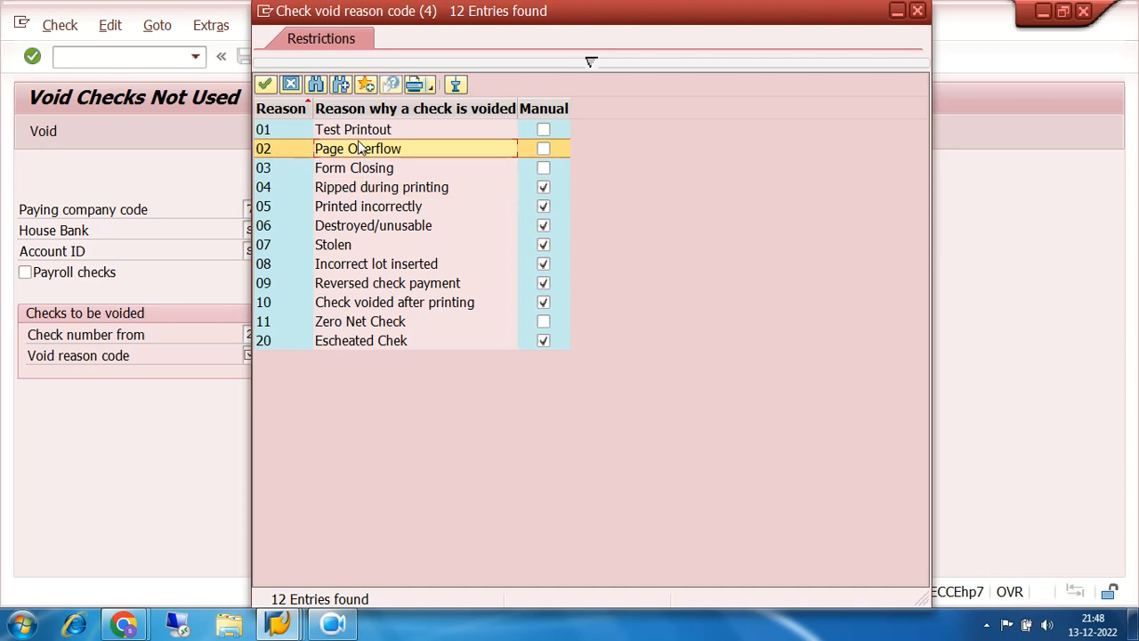
pyautogui.click(337, 194)
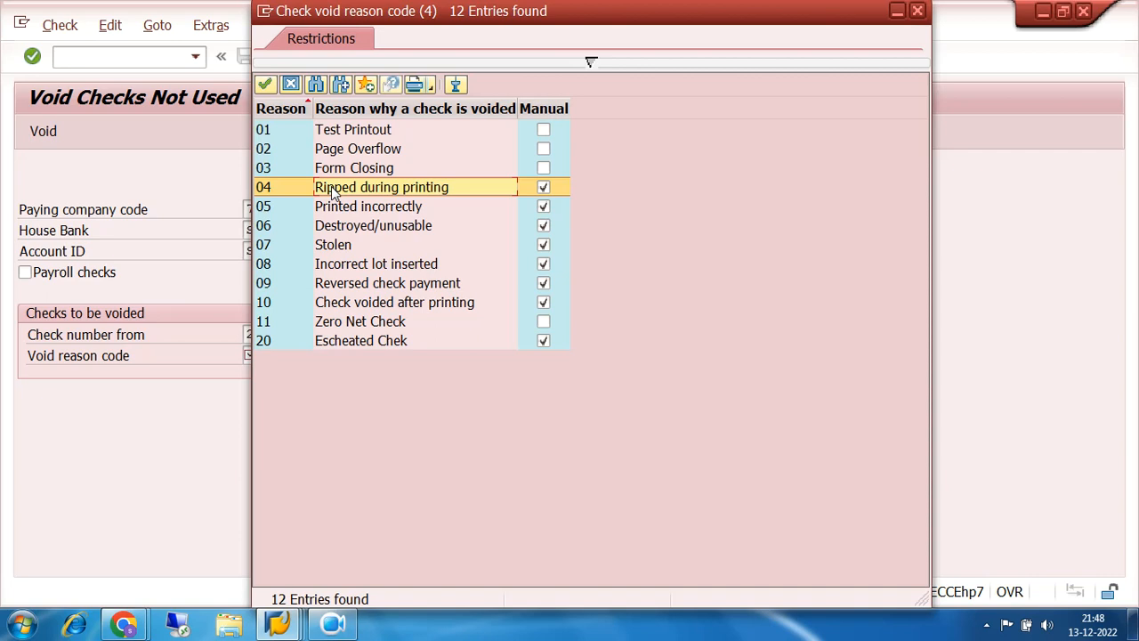
pyautogui.click(294, 224)
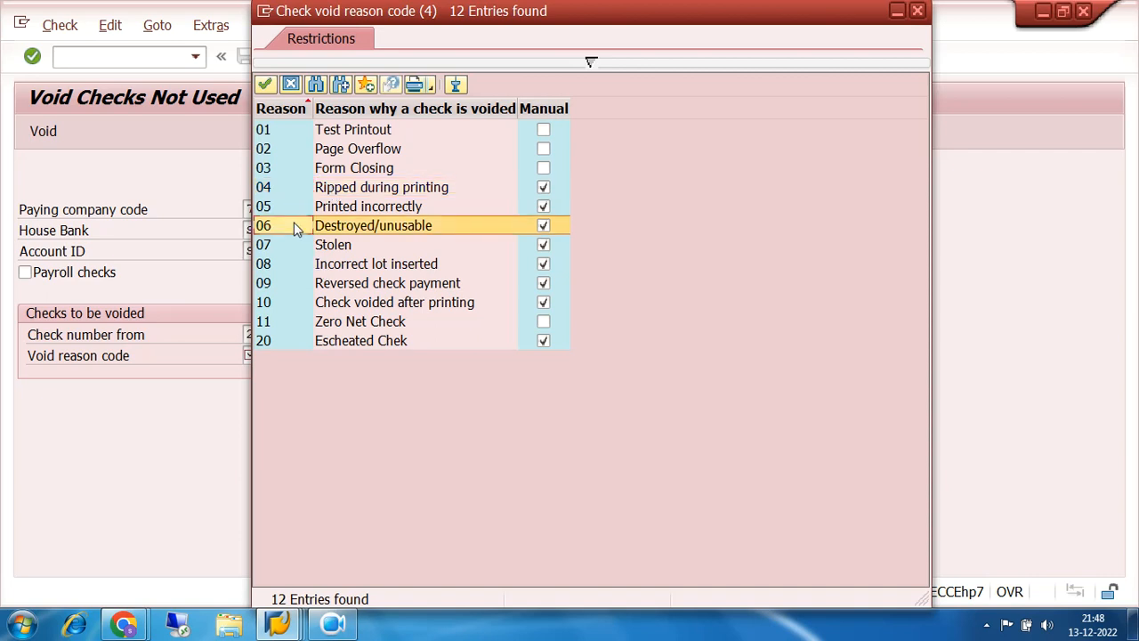
pyautogui.click(292, 244)
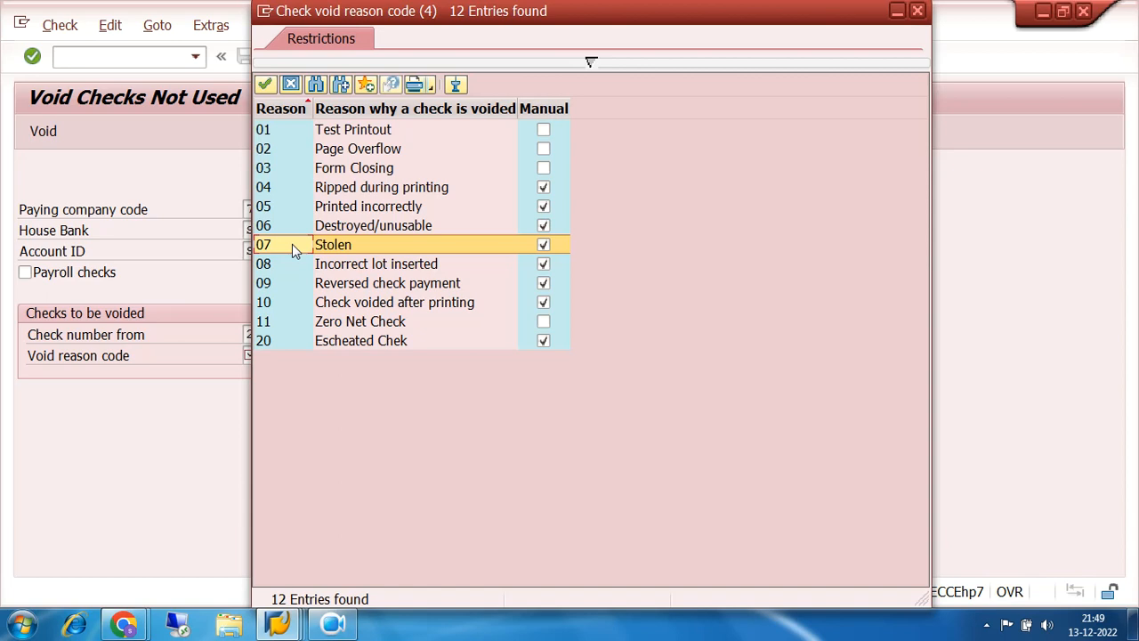
pyautogui.click(288, 187)
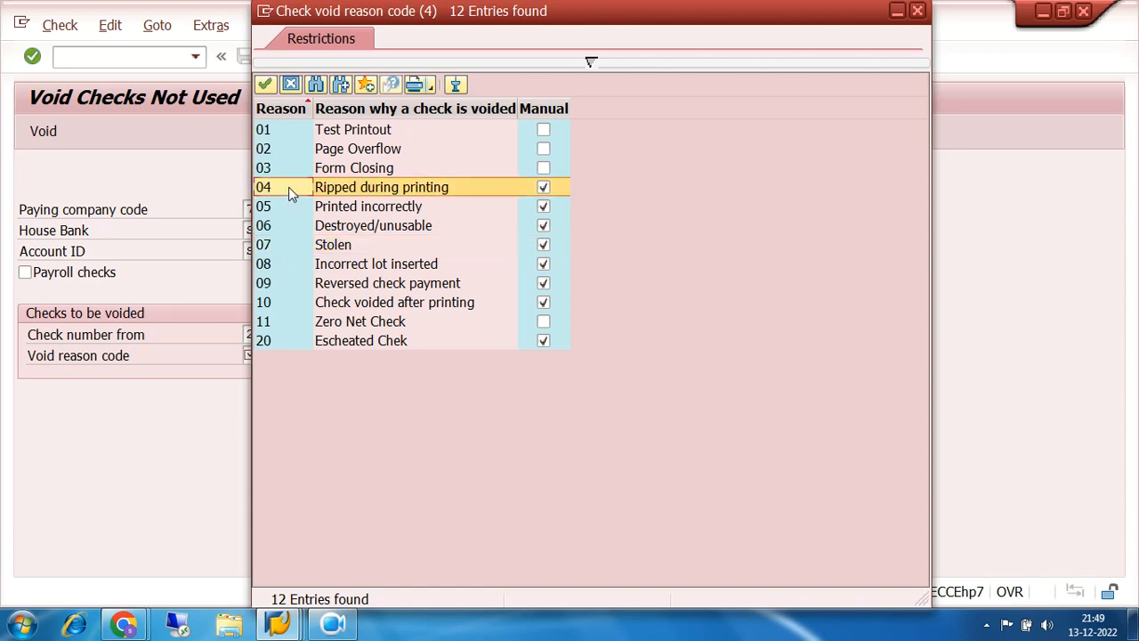
pyautogui.doubleClick(289, 187)
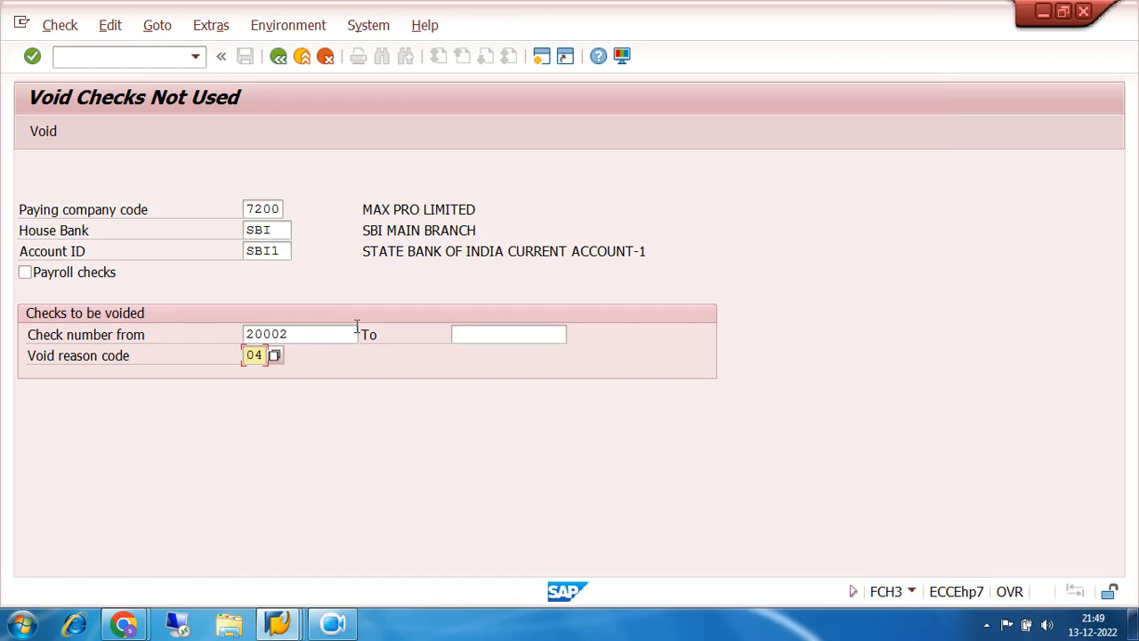
# - Void check 20002 with reason 04, then exit FCH3 to SAP Easy Access
pyautogui.click(43, 132)
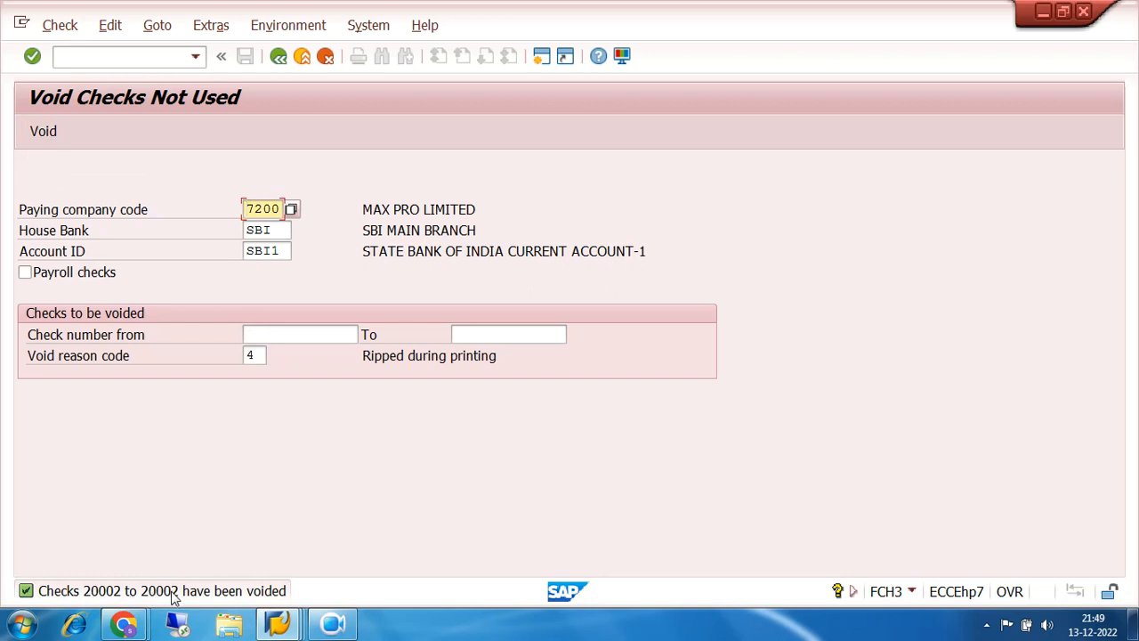
pyautogui.click(278, 56)
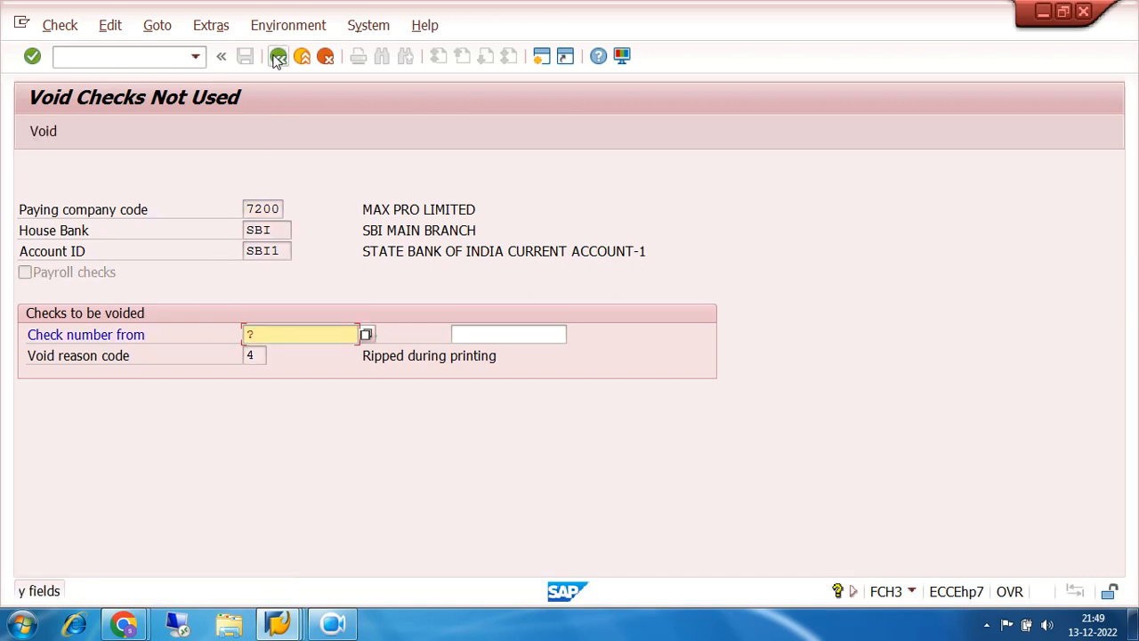
pyautogui.click(325, 56)
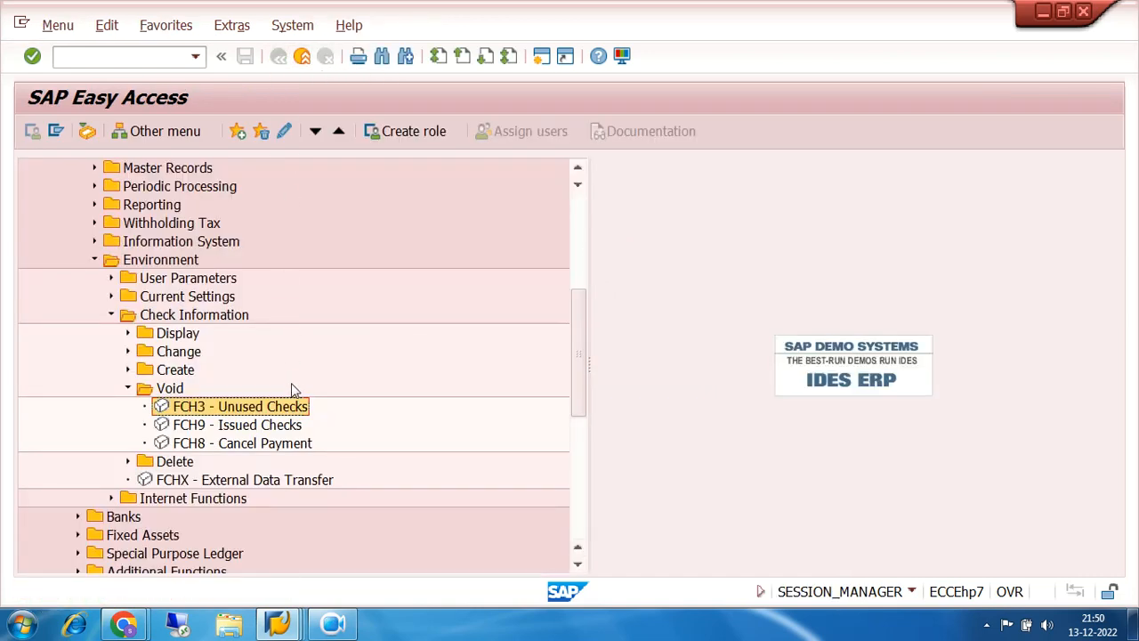
# - Open the FCHN Check Register report from the check display transactions
pyautogui.click(127, 388)
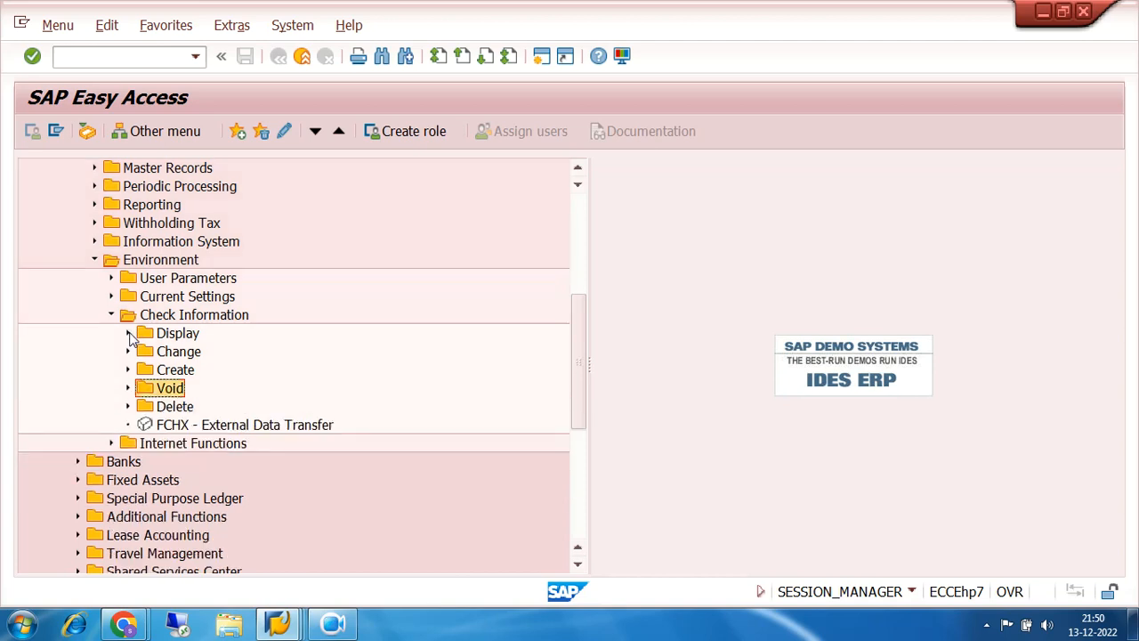
pyautogui.click(128, 334)
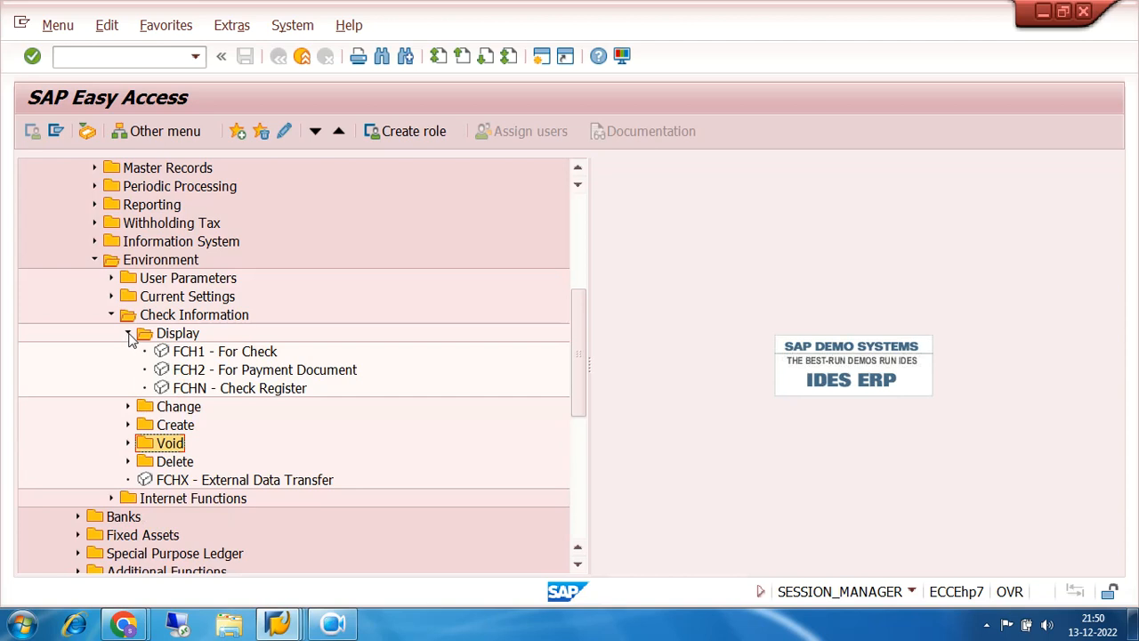
pyautogui.doubleClick(207, 389)
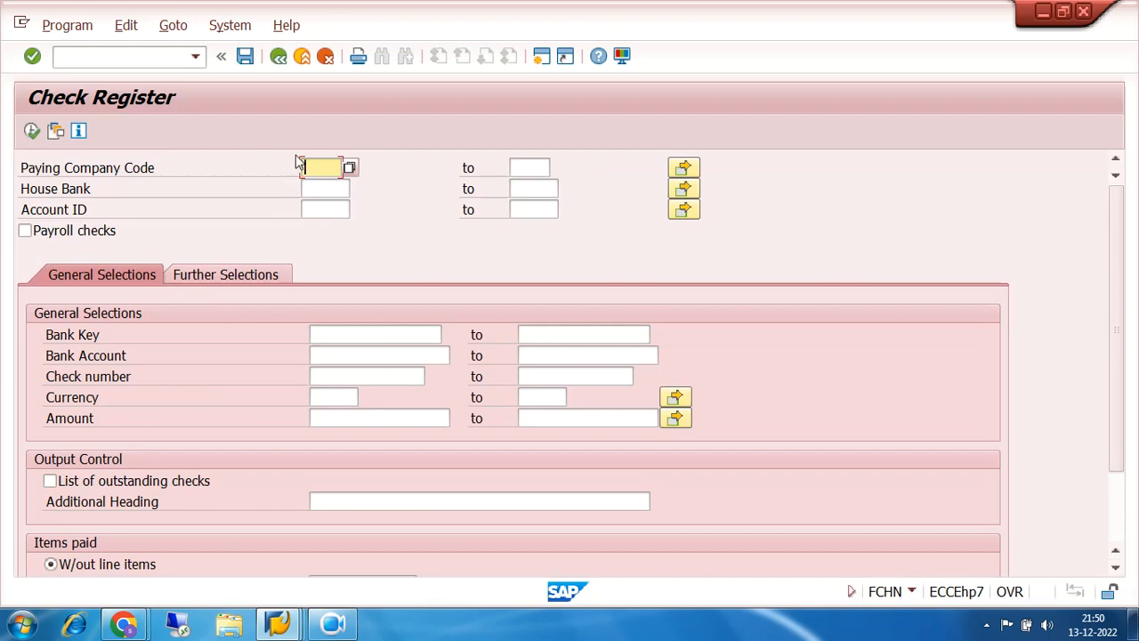
# - Fill in company code 7200, house bank SBI and account SBI1 from history, then run the register
pyautogui.click(316, 167)
pyautogui.click(318, 180)
pyautogui.click(325, 188)
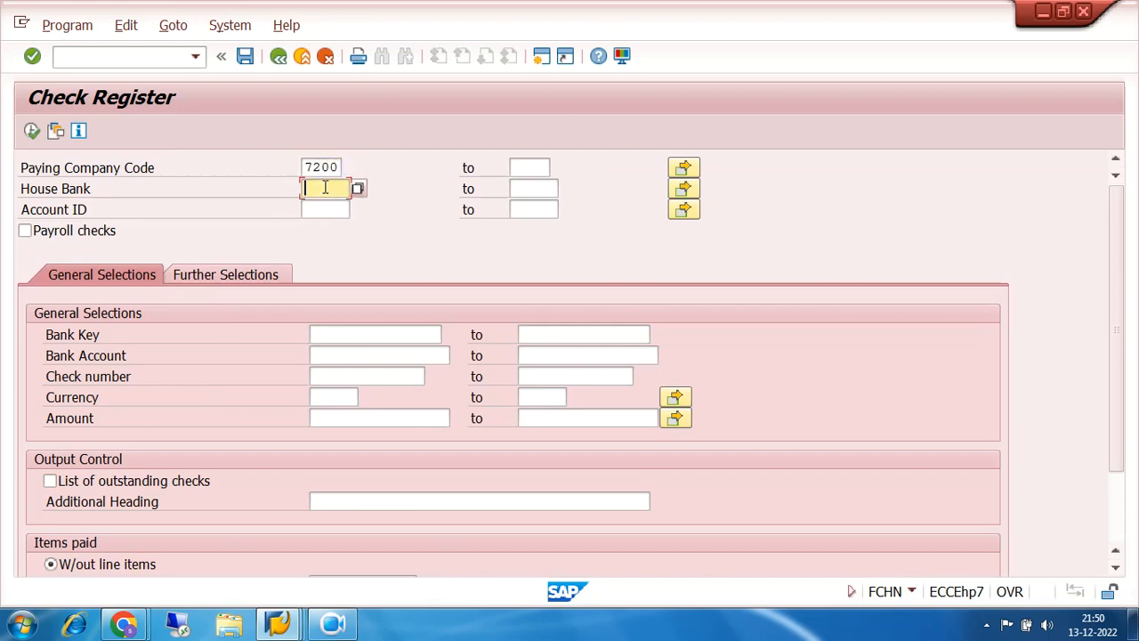
pyautogui.click(323, 206)
pyautogui.click(325, 209)
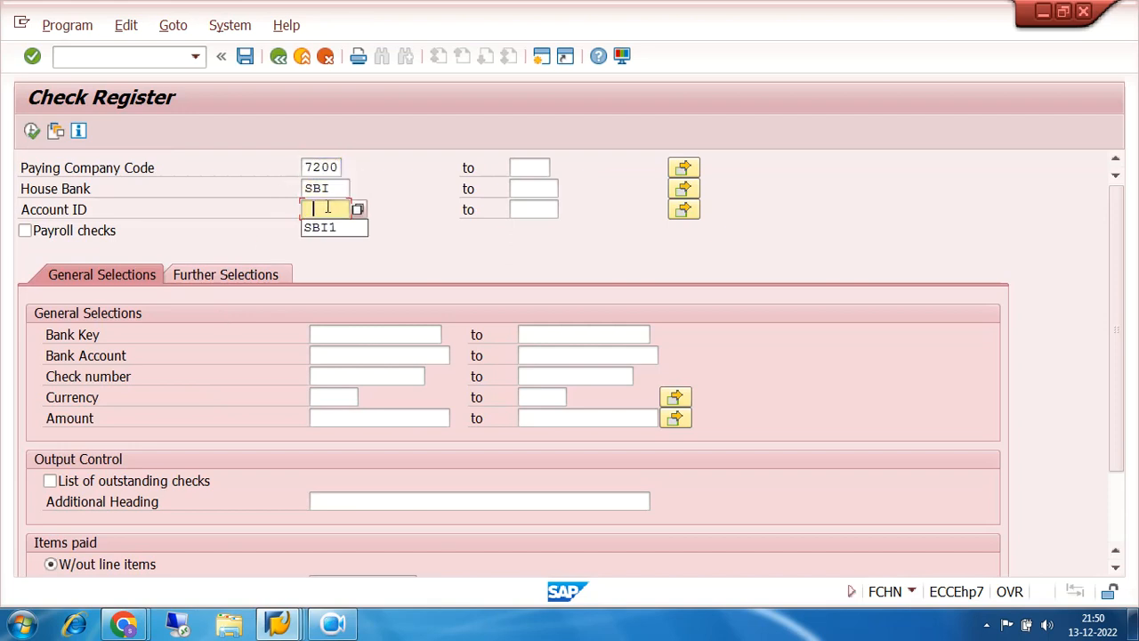
pyautogui.click(329, 229)
pyautogui.click(32, 130)
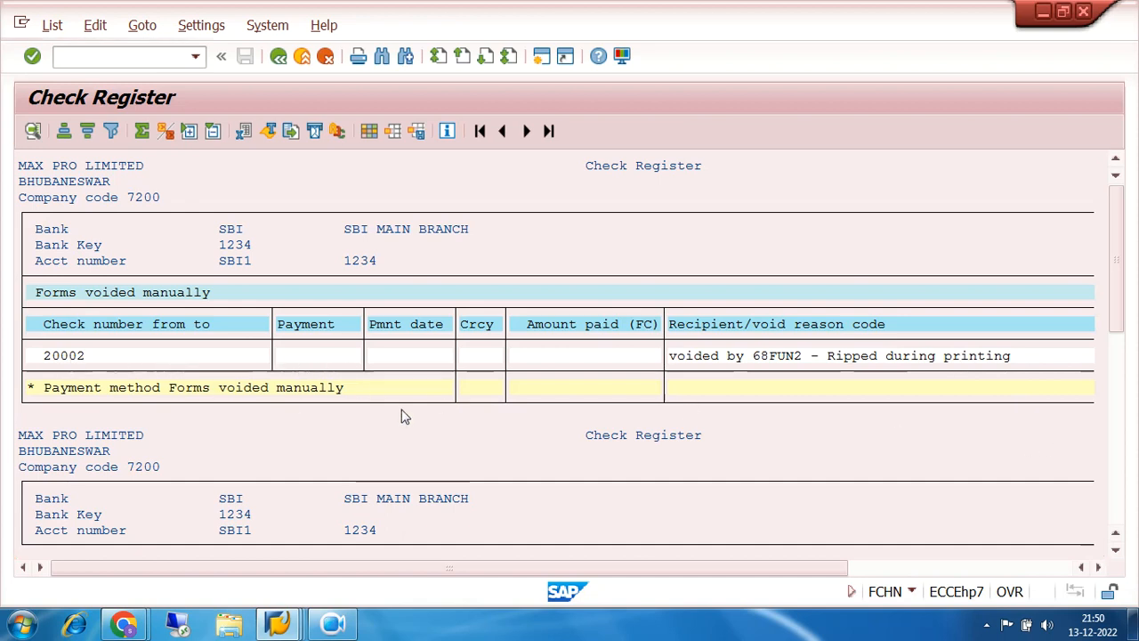
# - Locate check 20001 with payment 3002 in the register, then go back to SAP Easy Access
pyautogui.scroll(-5, 542, 453)
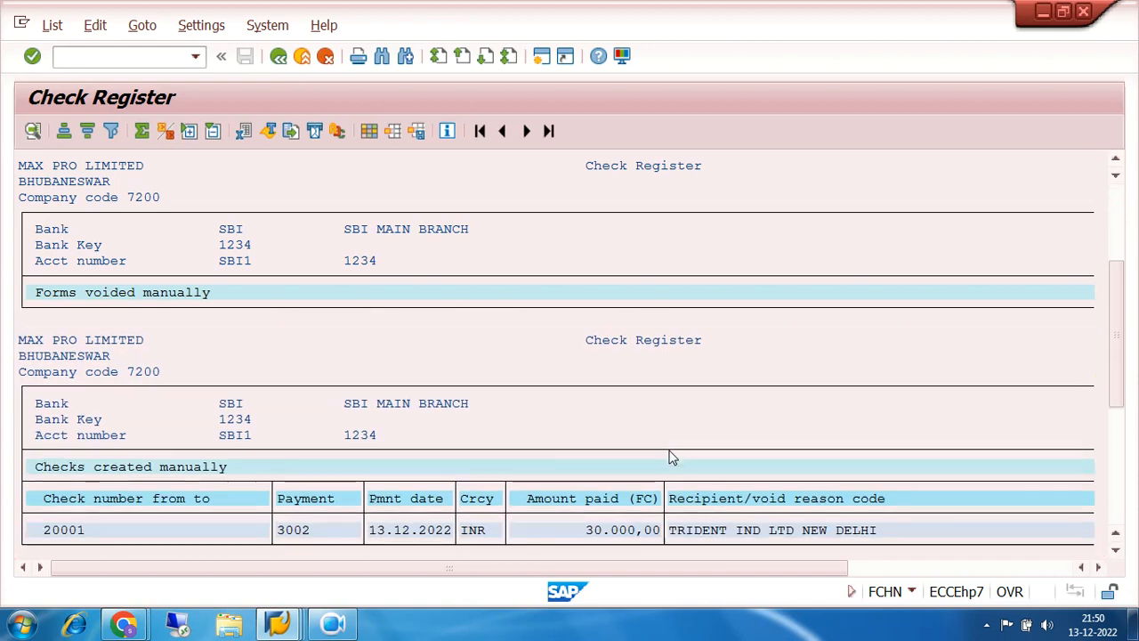
pyautogui.scroll(-3, 664, 446)
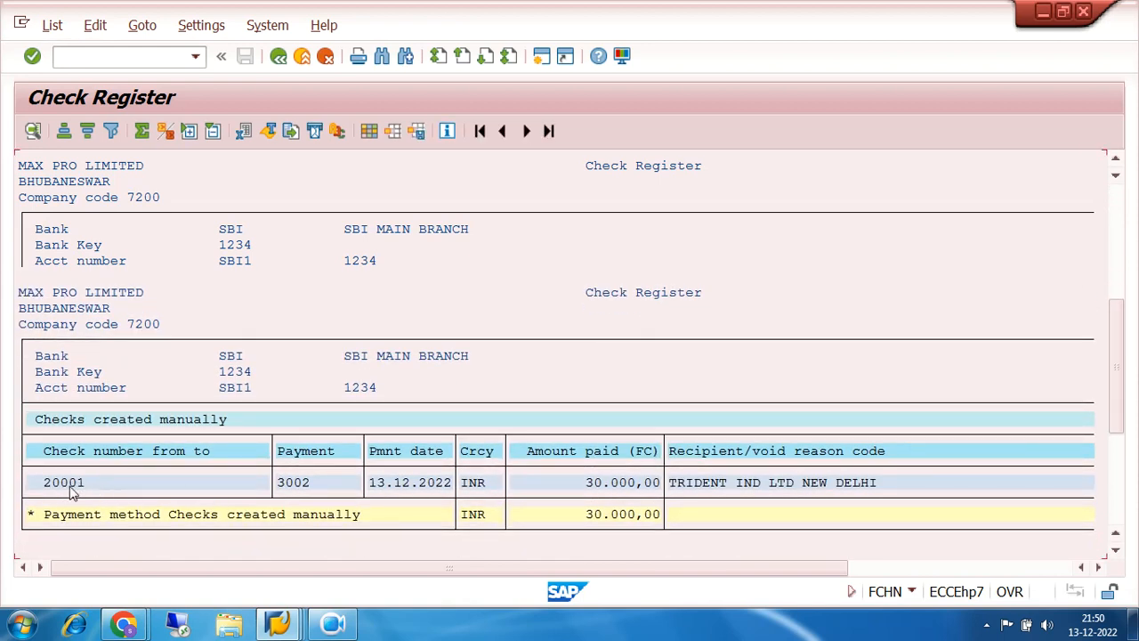
pyautogui.click(313, 488)
pyautogui.click(1066, 568)
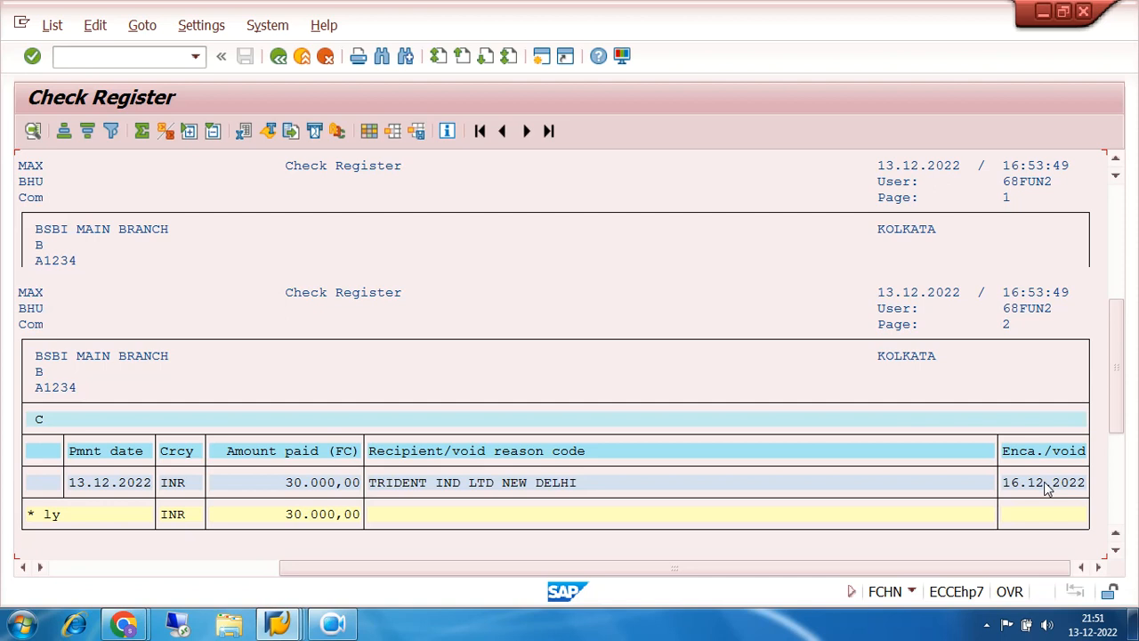
pyautogui.click(278, 56)
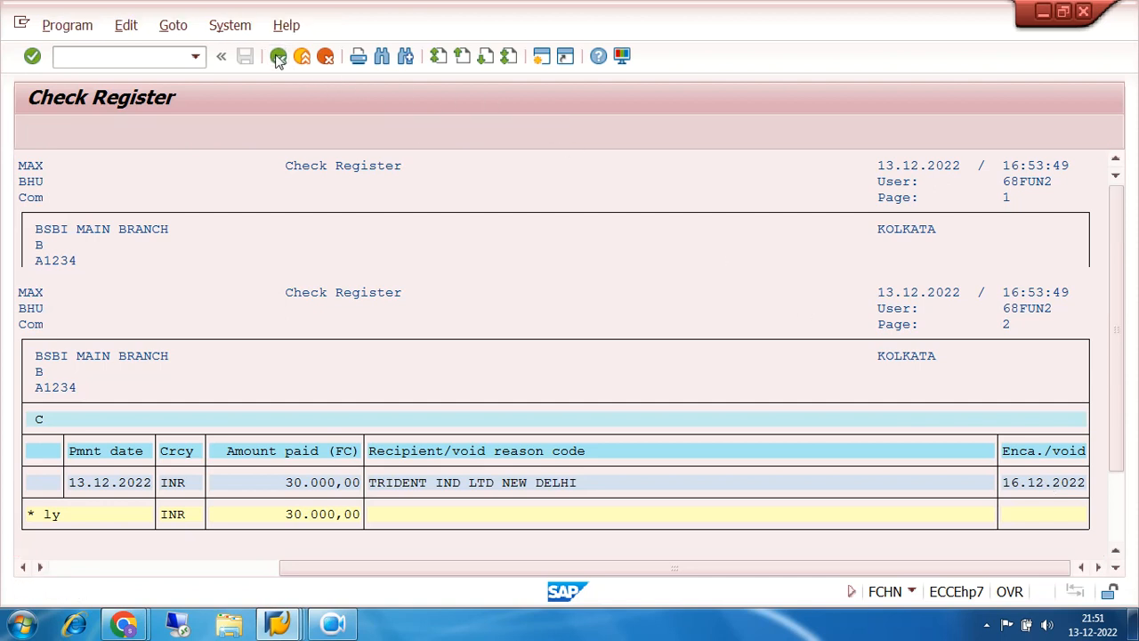
pyautogui.click(278, 56)
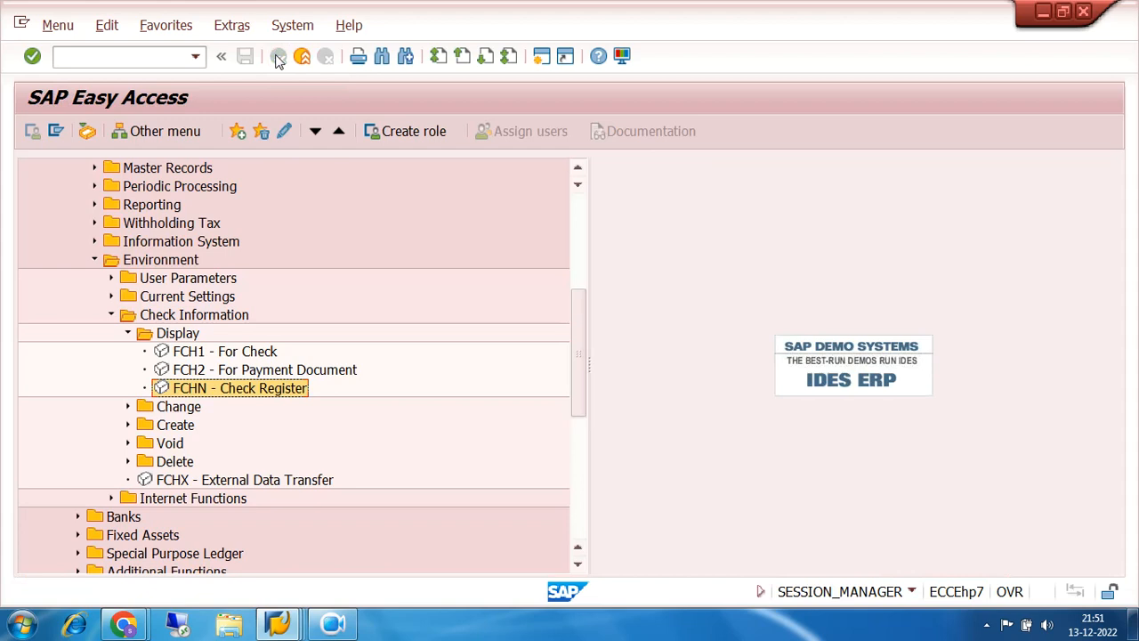
# - Launch SPRO from favorites and open the SAP Reference IMG
pyautogui.click(112, 316)
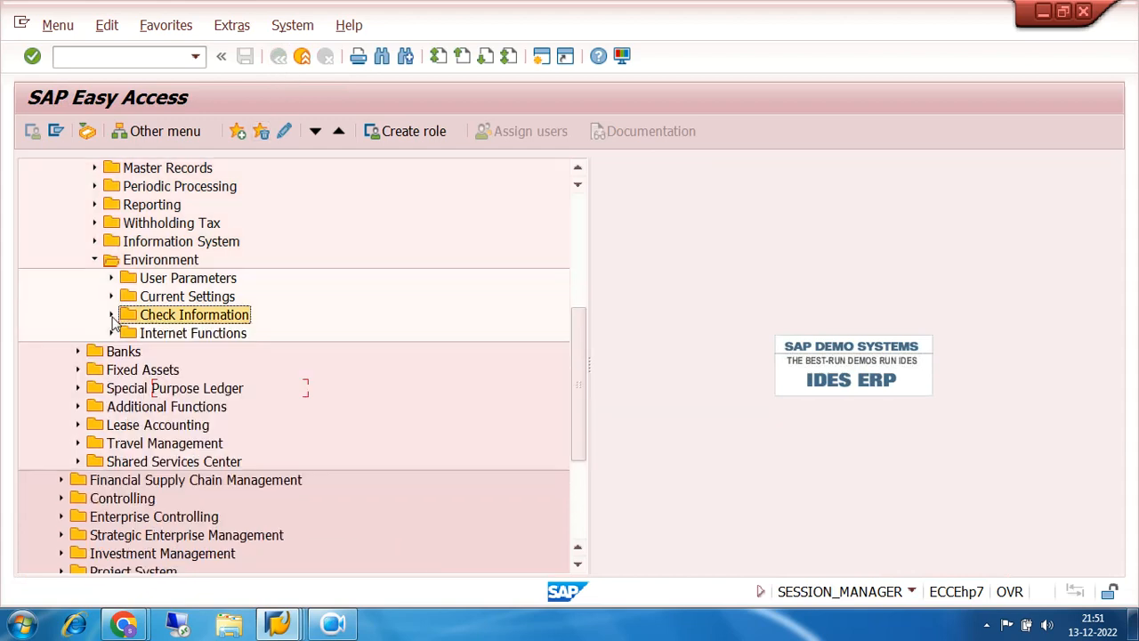
pyautogui.click(94, 259)
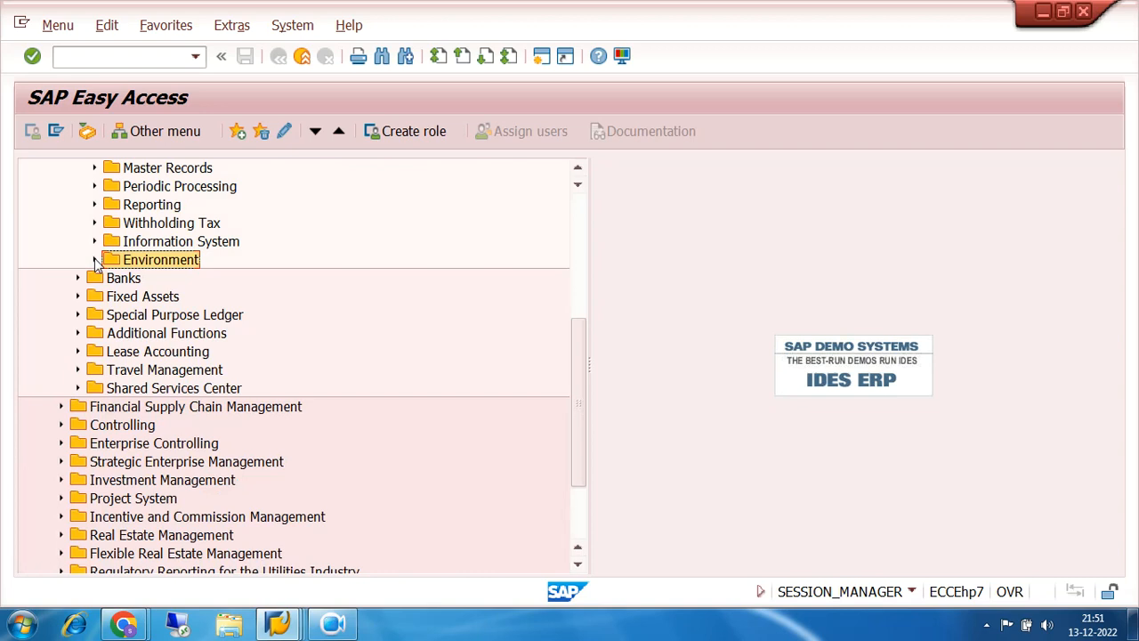
pyautogui.moveTo(583, 349); pyautogui.dragTo(559, 201)
pyautogui.doubleClick(263, 187)
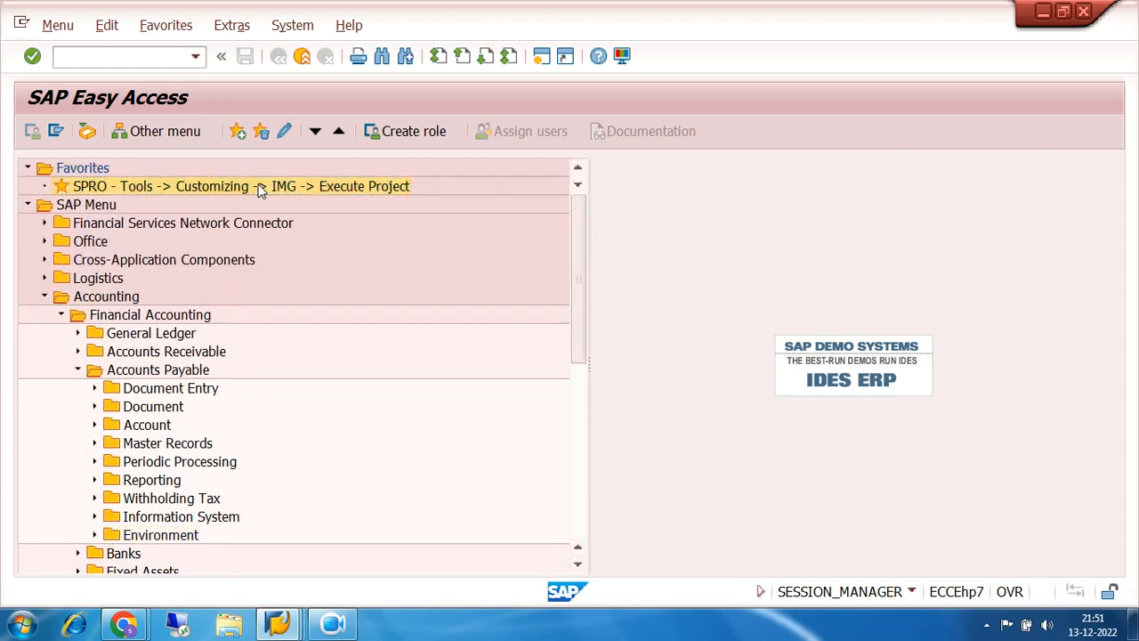
pyautogui.click(123, 135)
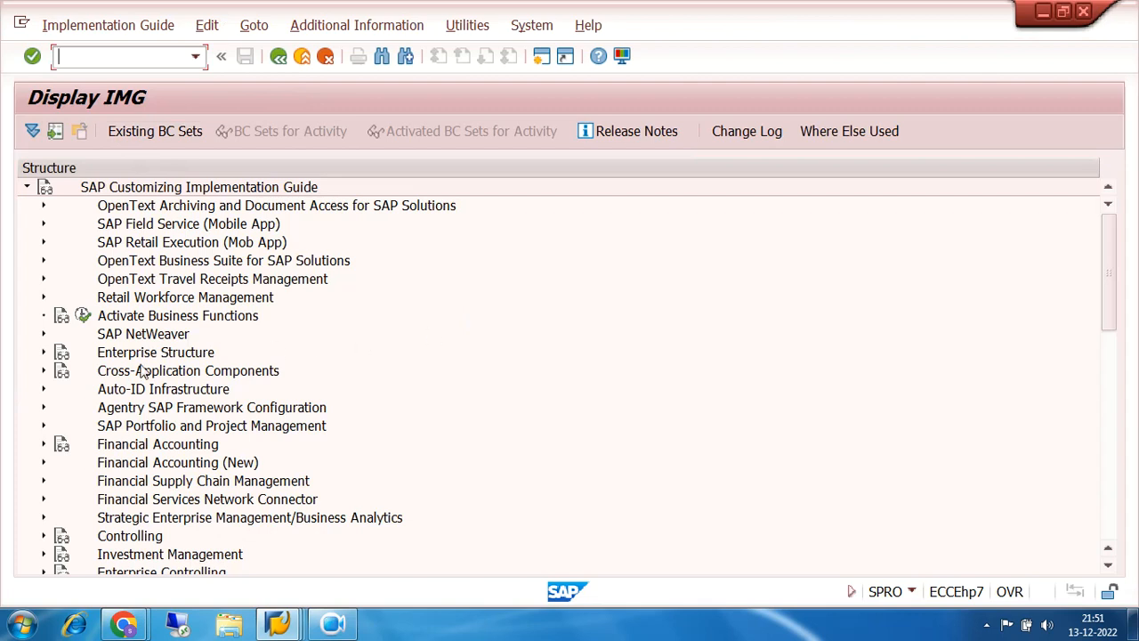
# - Expand Financial Accounting (New) down to Check Management and execute Define Void Reason Codes
pyautogui.click(43, 462)
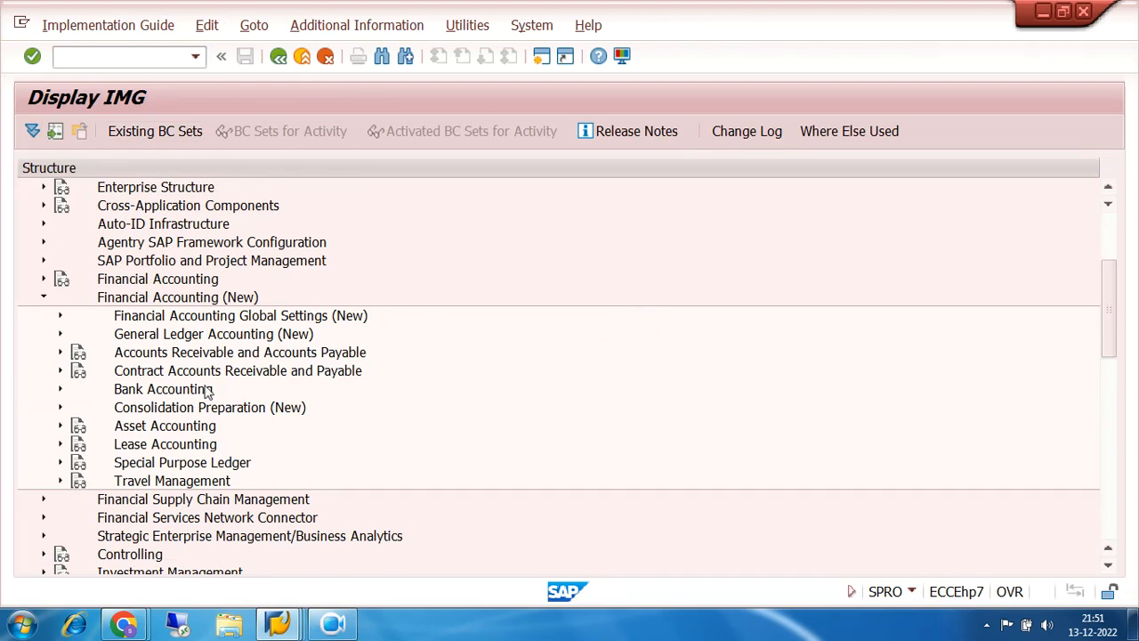
pyautogui.click(60, 353)
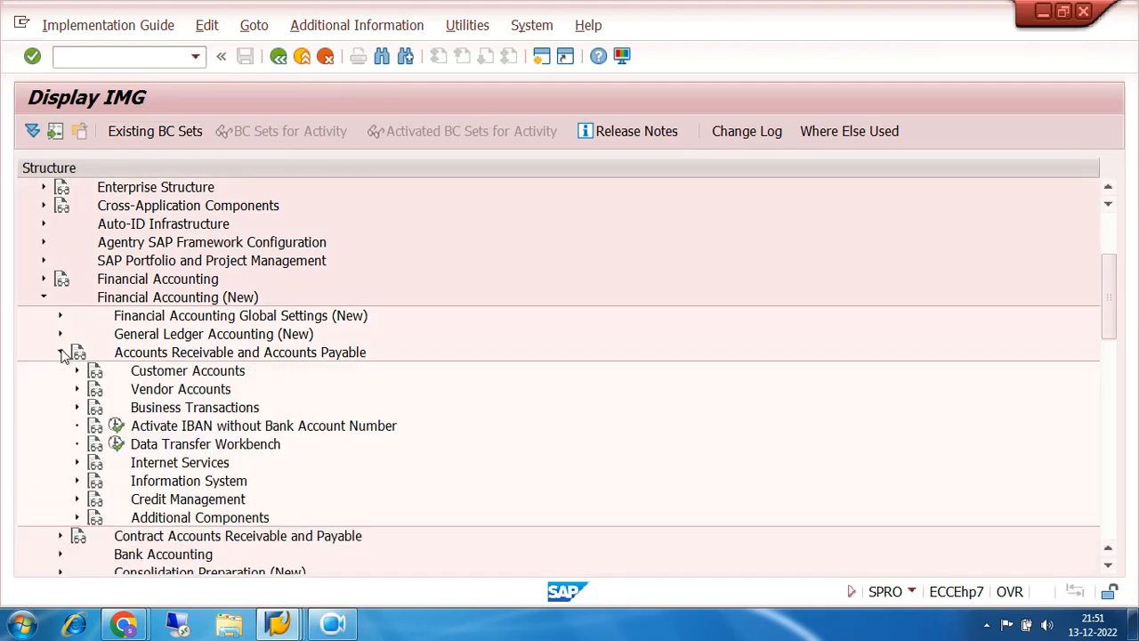
pyautogui.click(78, 407)
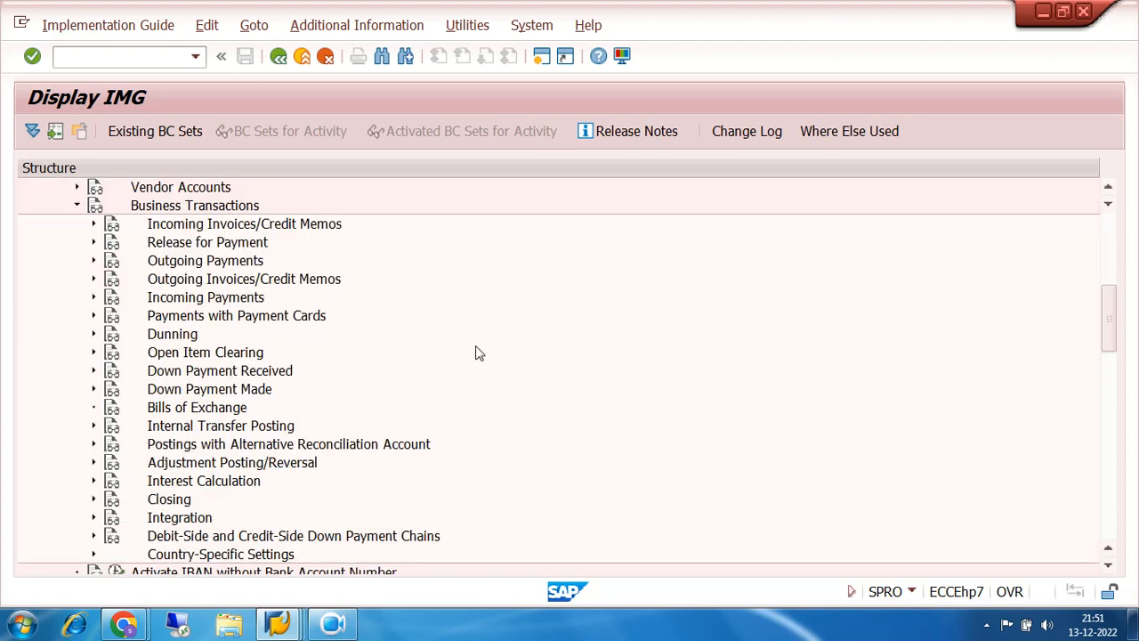
pyautogui.click(93, 261)
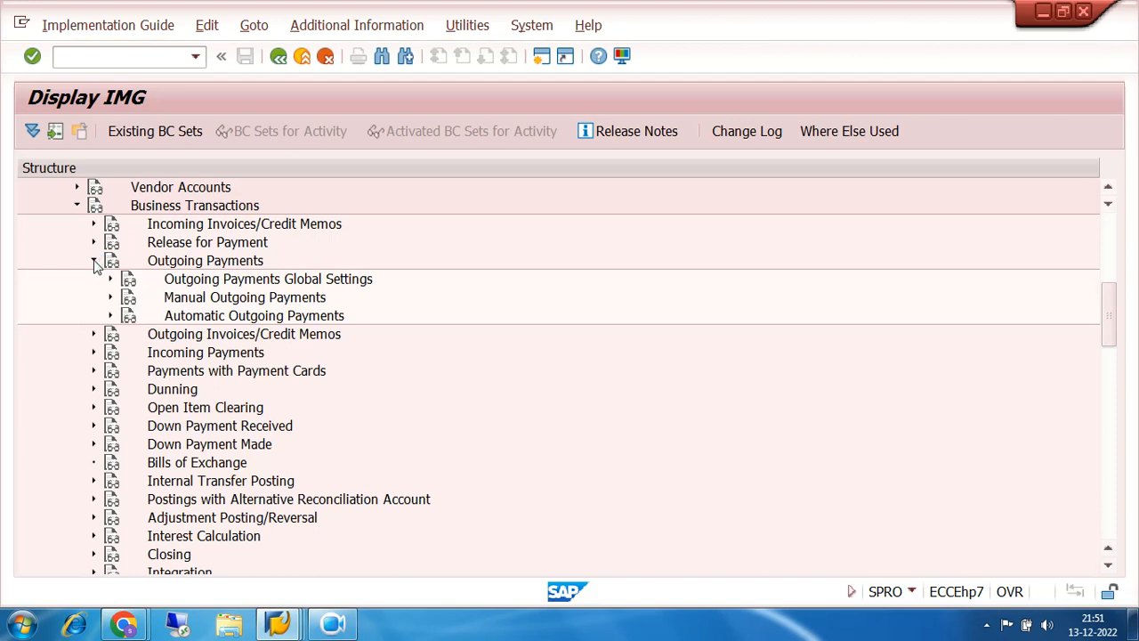
pyautogui.click(109, 317)
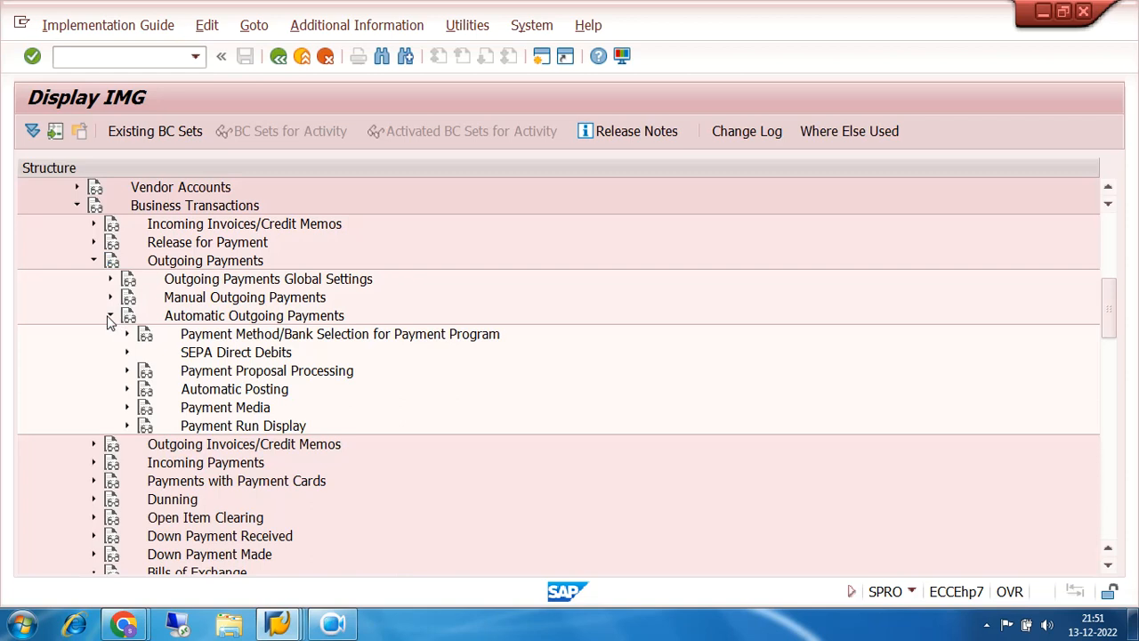
pyautogui.click(127, 407)
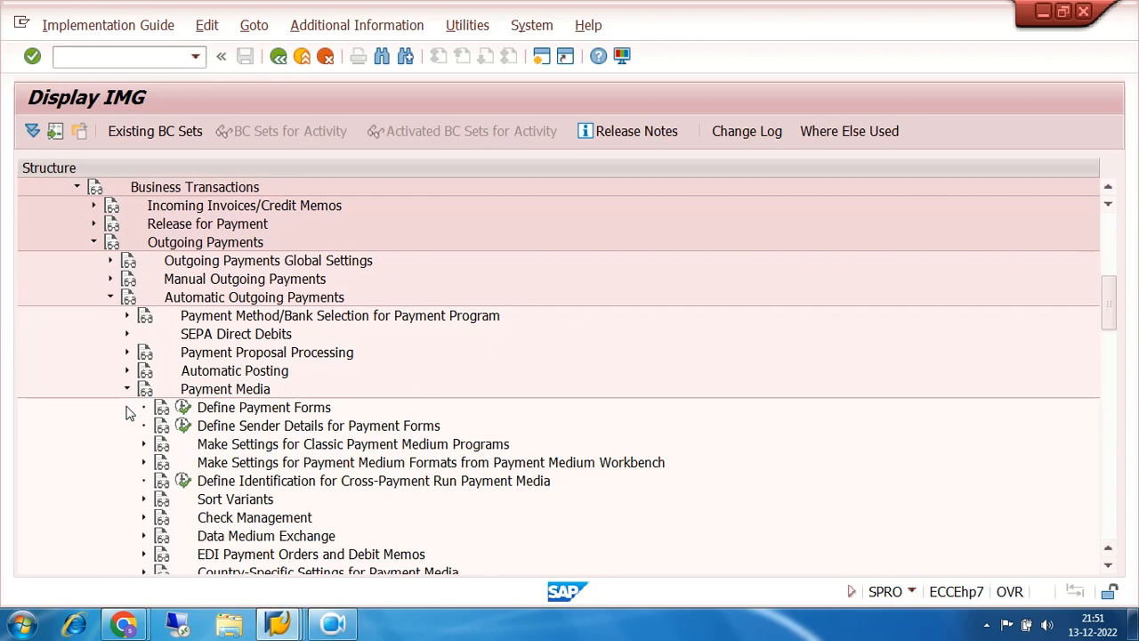
pyautogui.click(145, 518)
pyautogui.scroll(-4, 640, 294)
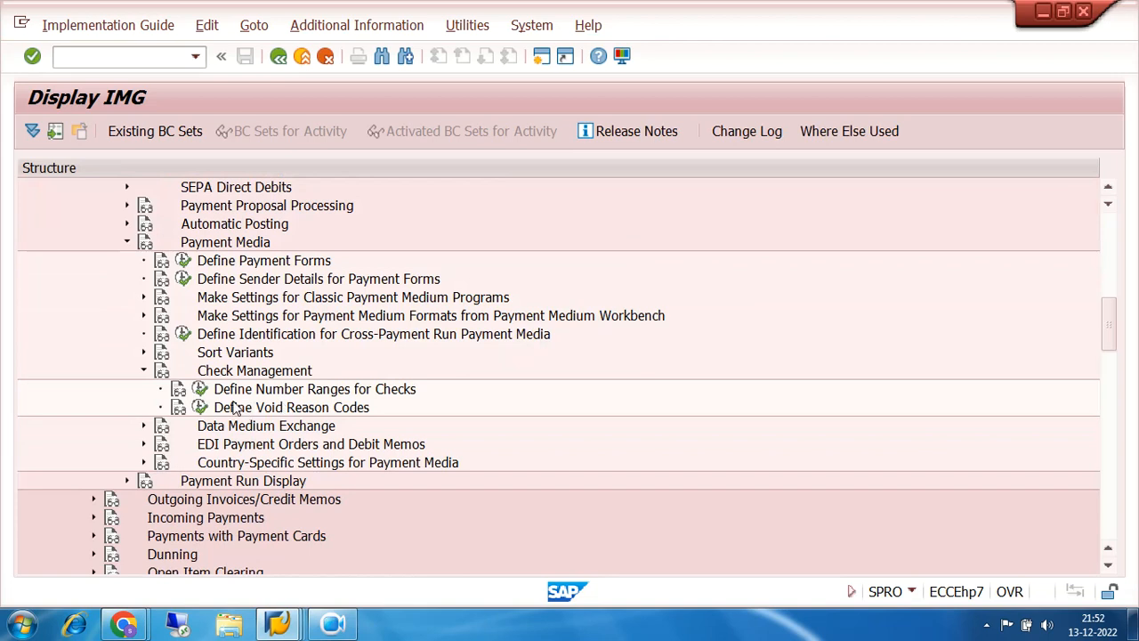
pyautogui.click(200, 409)
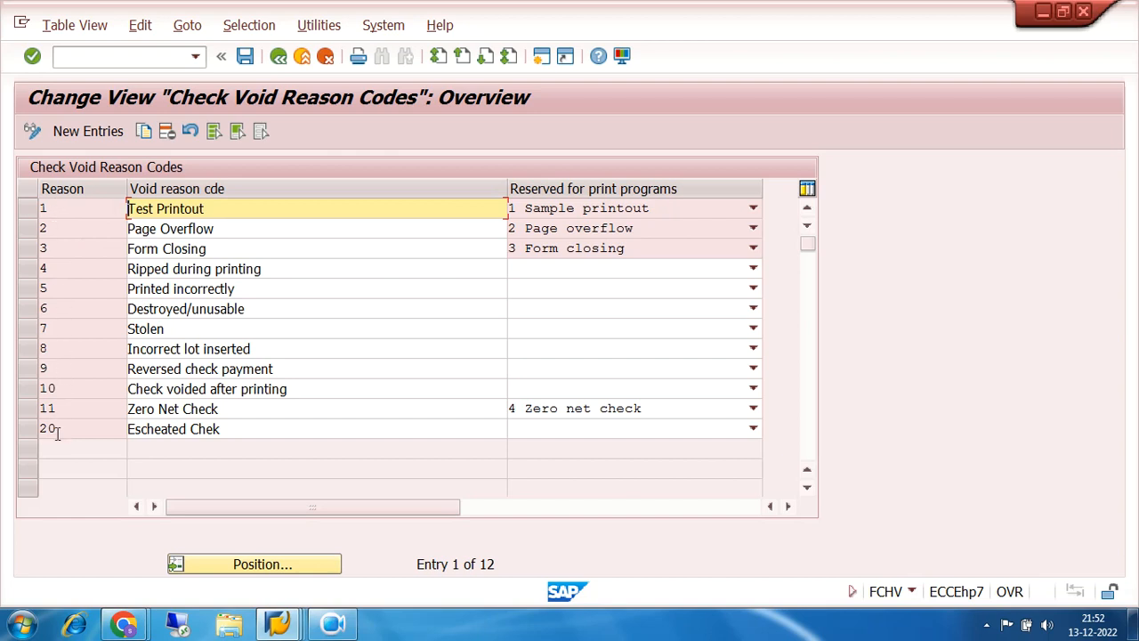
# - Add reason code 21 '7200 VOID CHEQUE DUE ERROR IN PREPARATION', save it to a request, and verify it
pyautogui.click(89, 131)
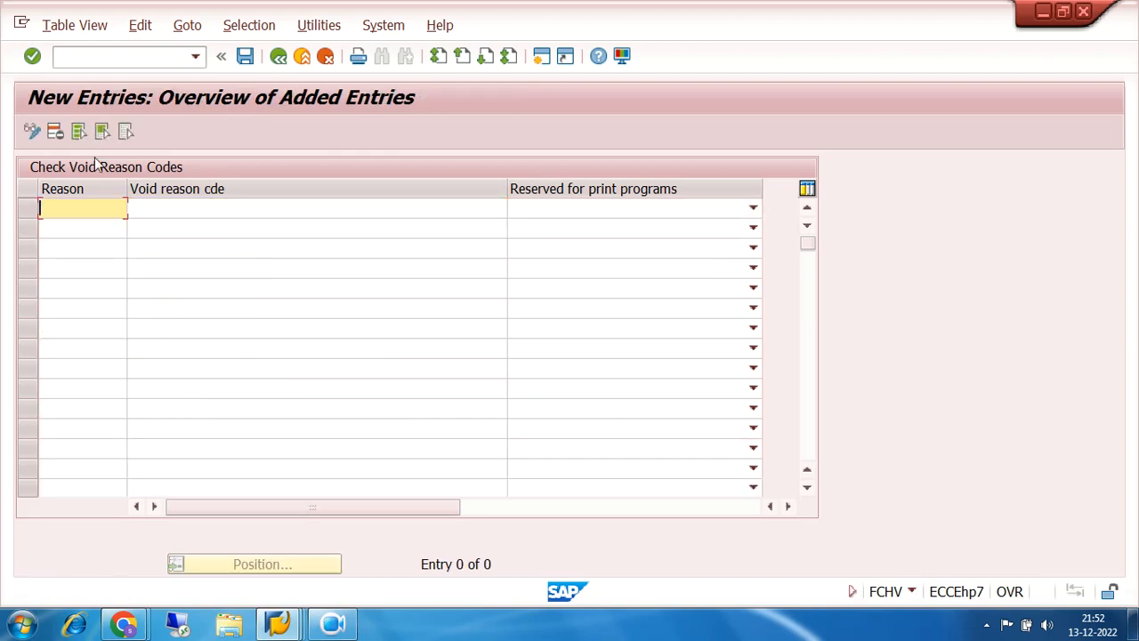
pyautogui.write('21')
pyautogui.press('Tab')
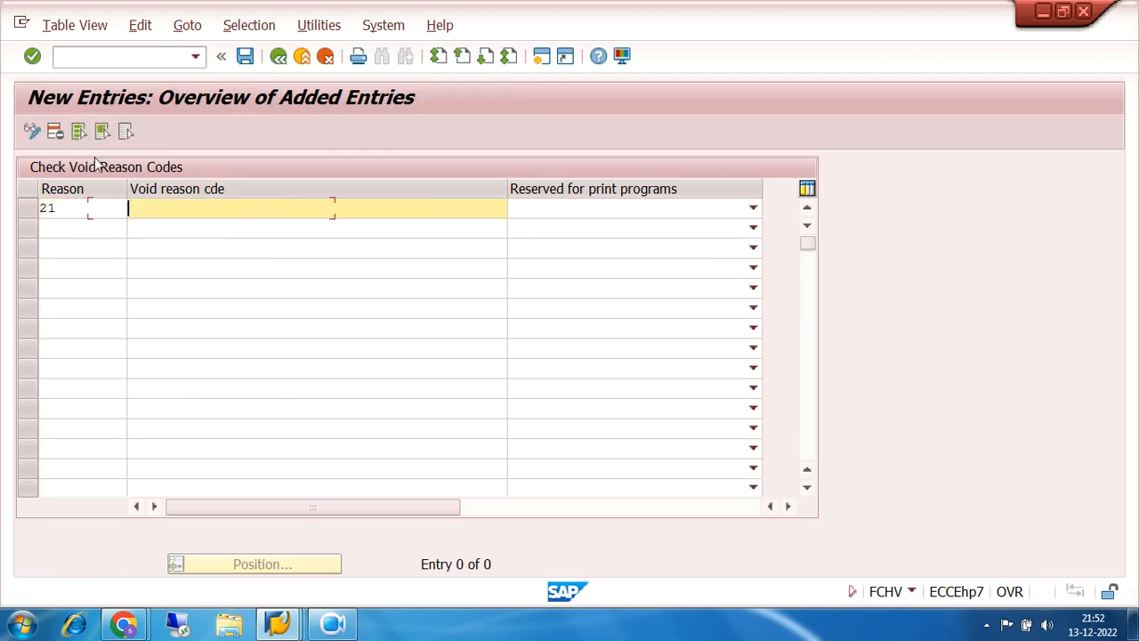
pyautogui.write('7200 VOID CHEQUE')
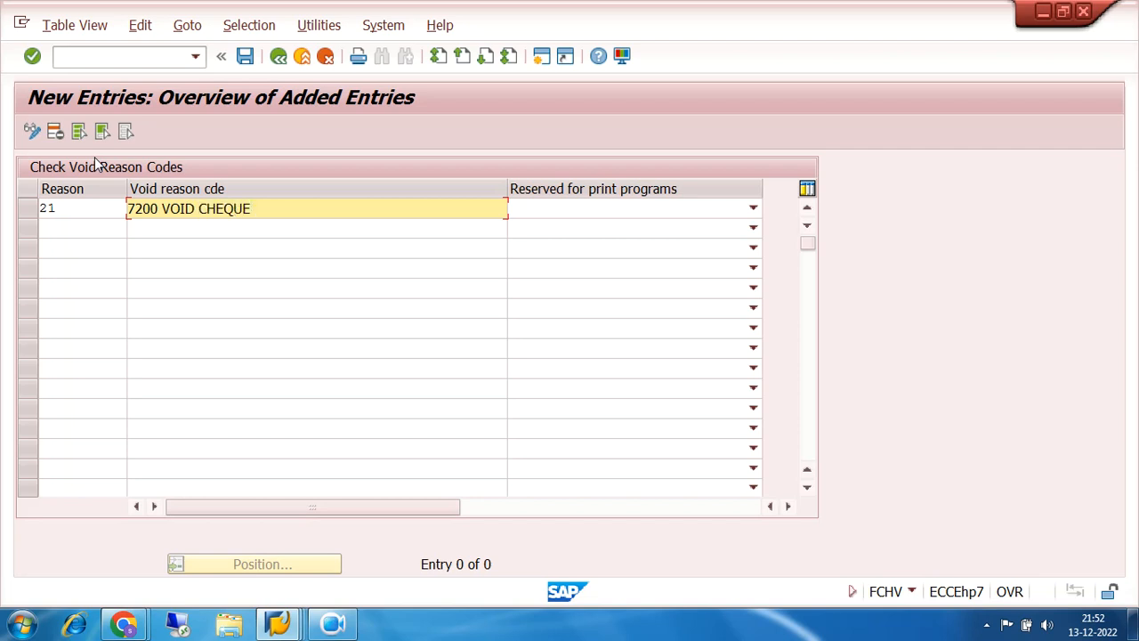
pyautogui.write(' DUE ERROR IN PREPARATION')
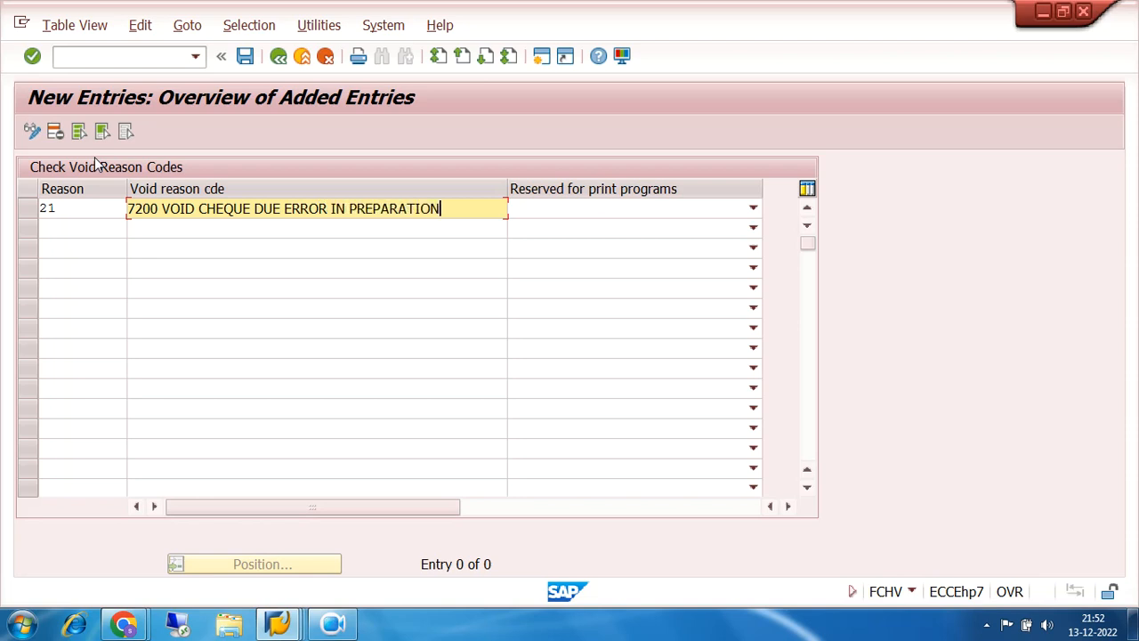
pyautogui.click(245, 57)
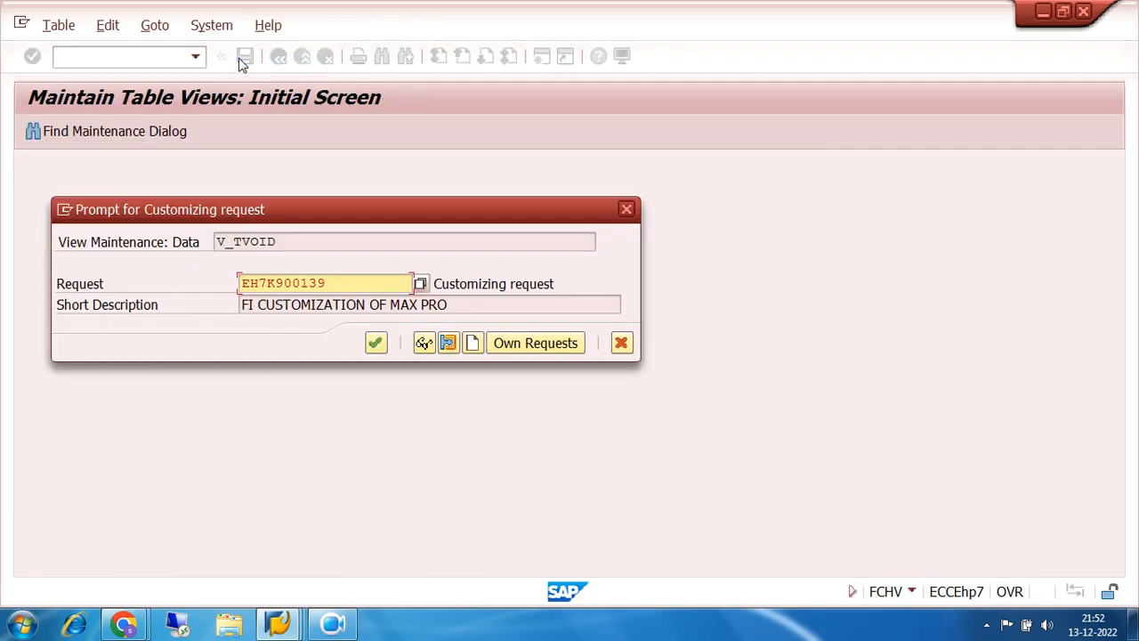
pyautogui.click(377, 343)
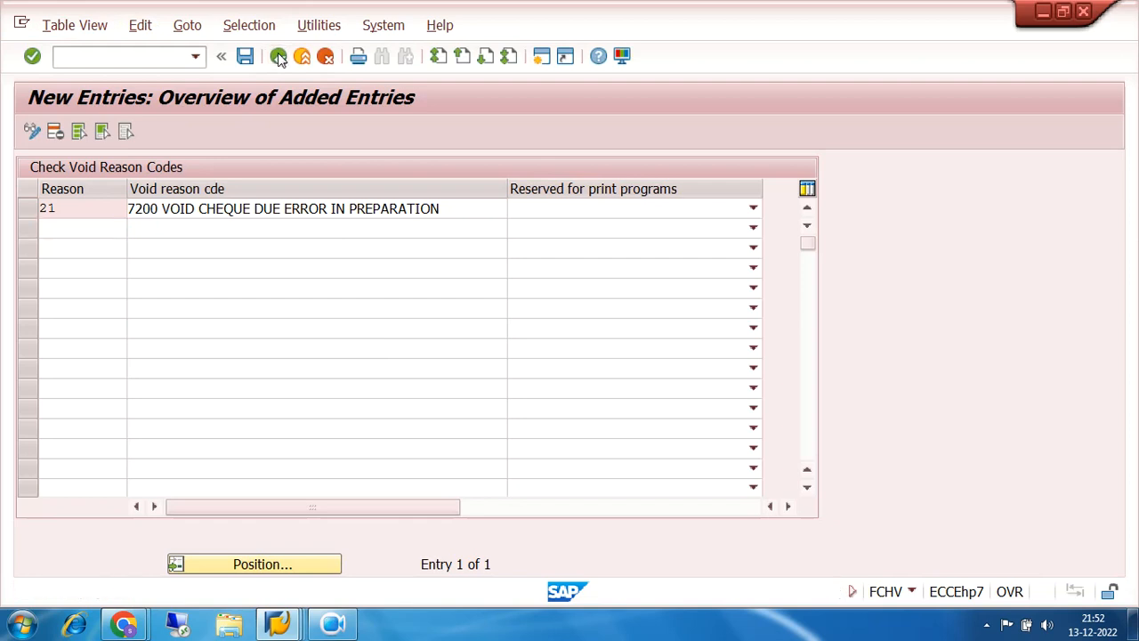
pyautogui.click(278, 57)
pyautogui.click(27, 451)
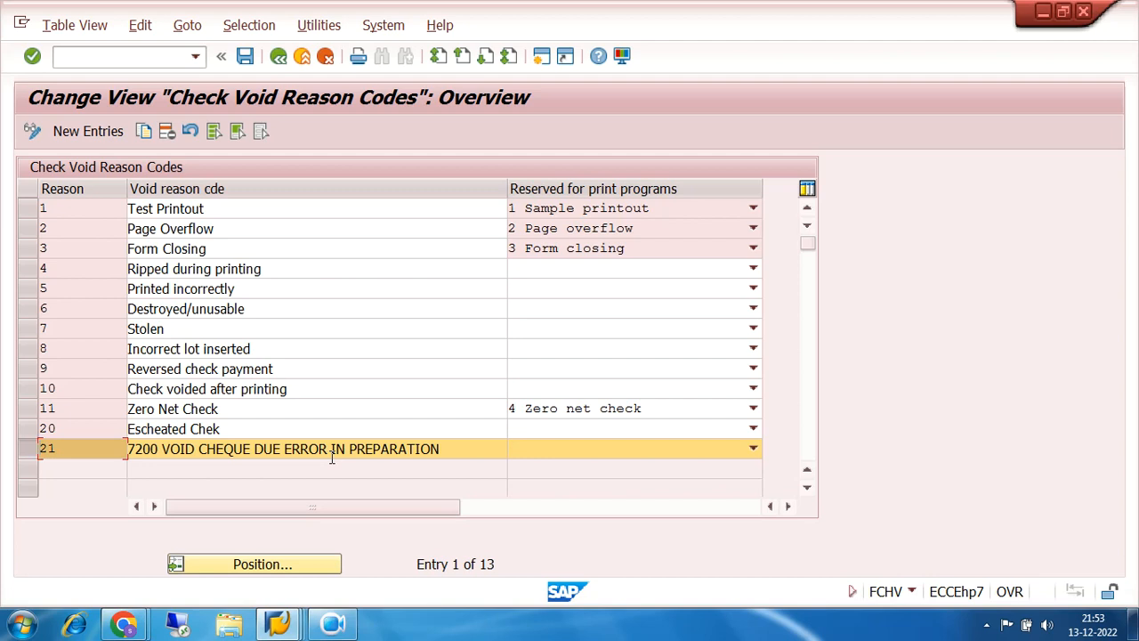
# - Collapse the expanded IMG folders and back out through the project screen to SAP Easy Access
pyautogui.click(278, 66)
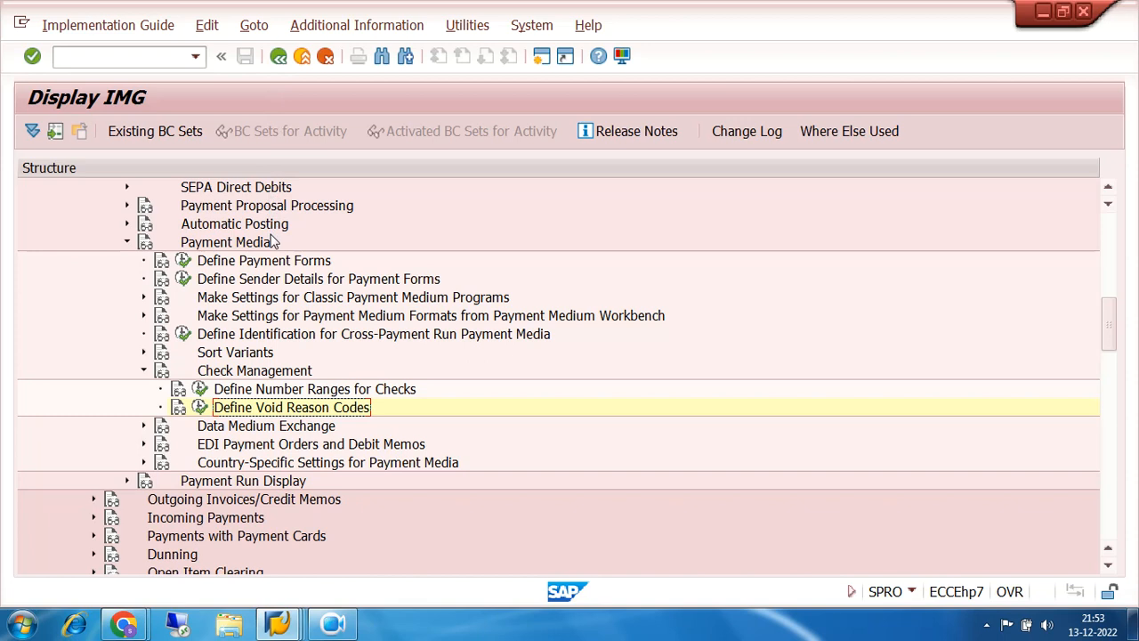
pyautogui.click(126, 242)
pyautogui.scroll(2, 396, 280)
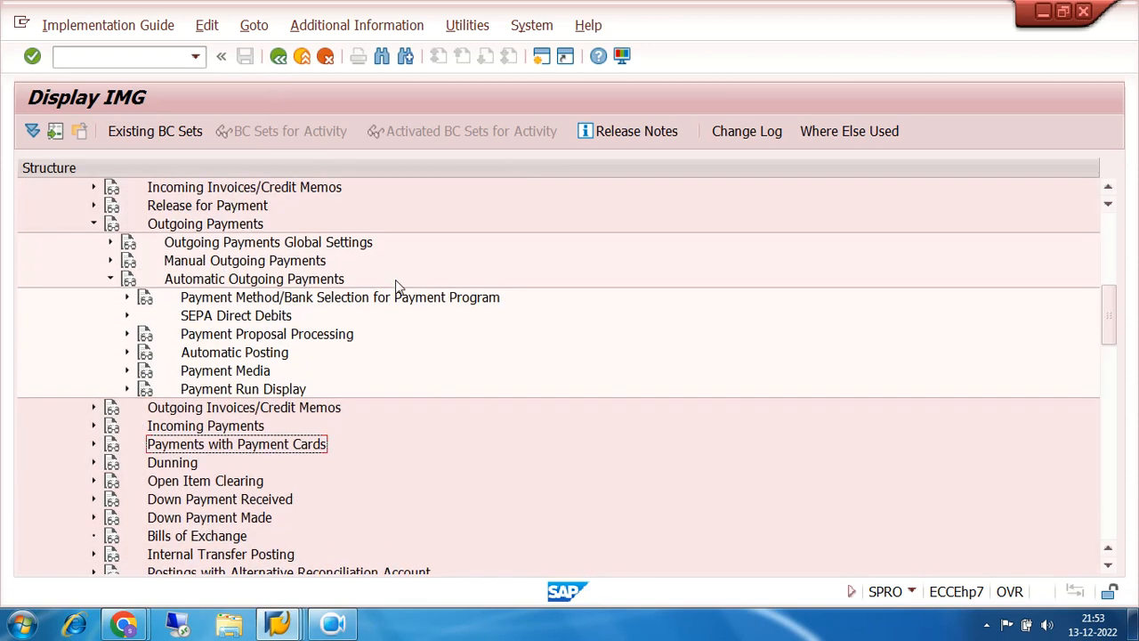
pyautogui.click(110, 278)
pyautogui.click(93, 223)
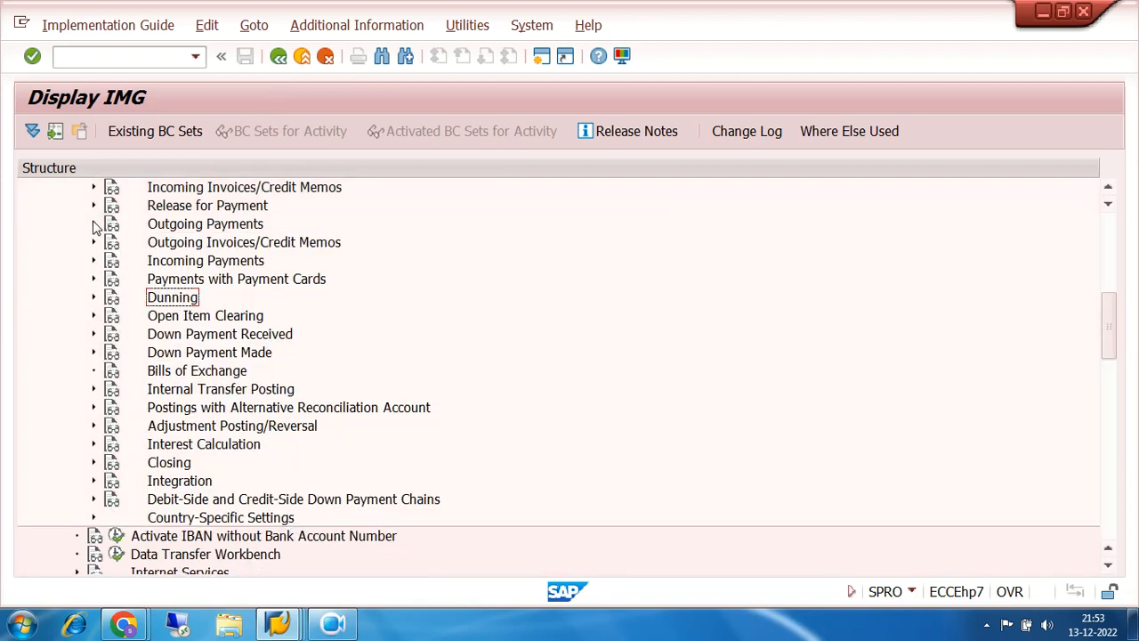
pyautogui.scroll(2, 436, 264)
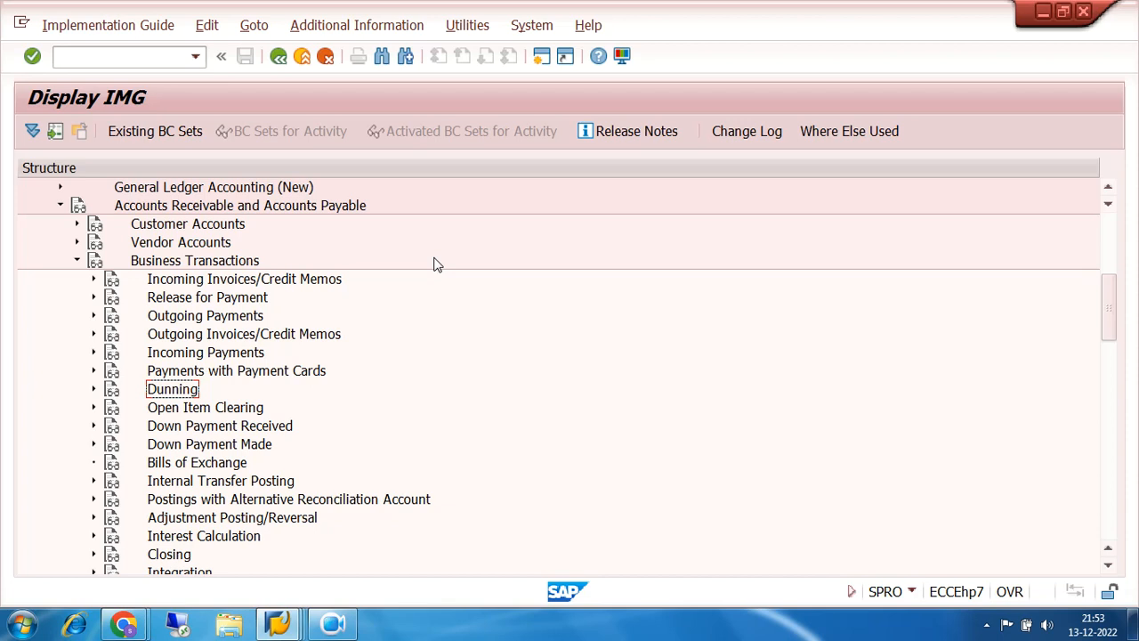
pyautogui.click(76, 261)
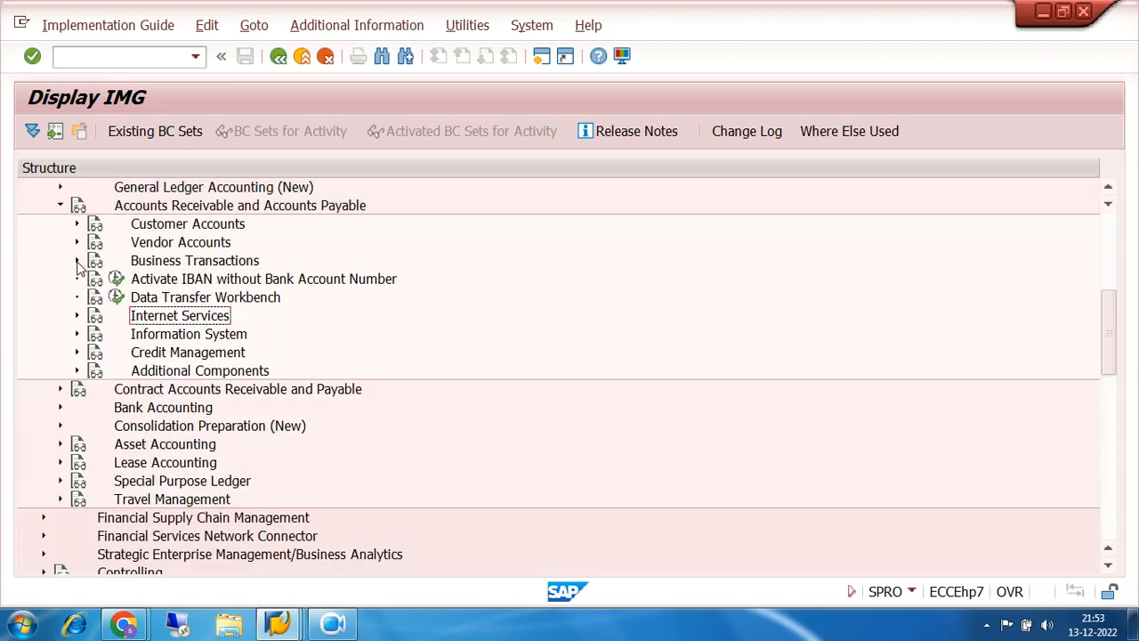
pyautogui.click(279, 58)
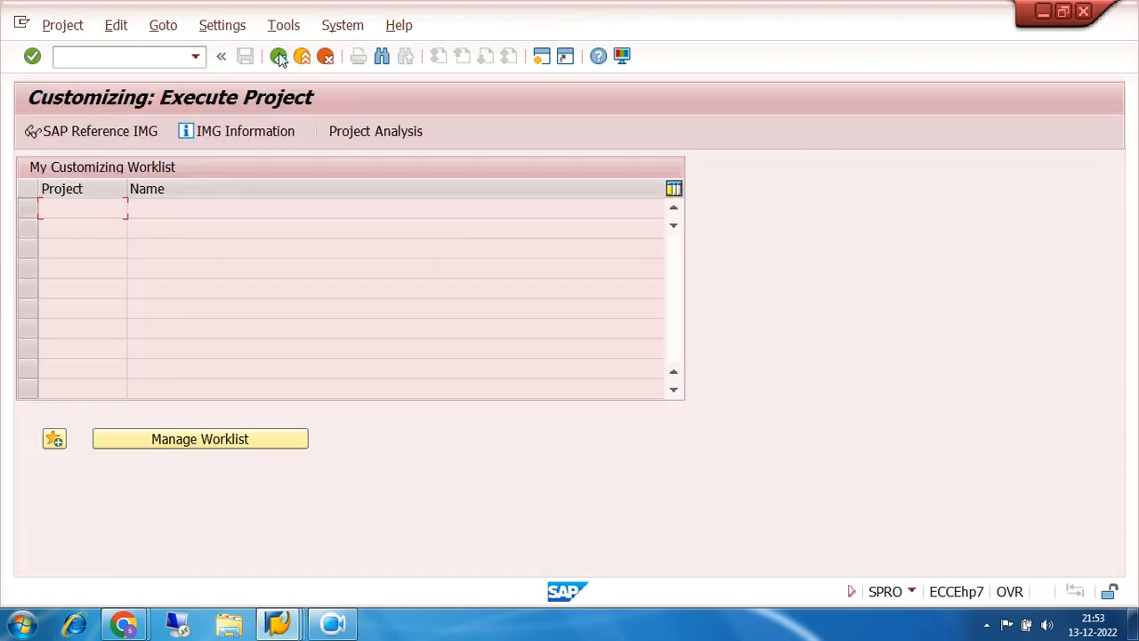
pyautogui.click(279, 58)
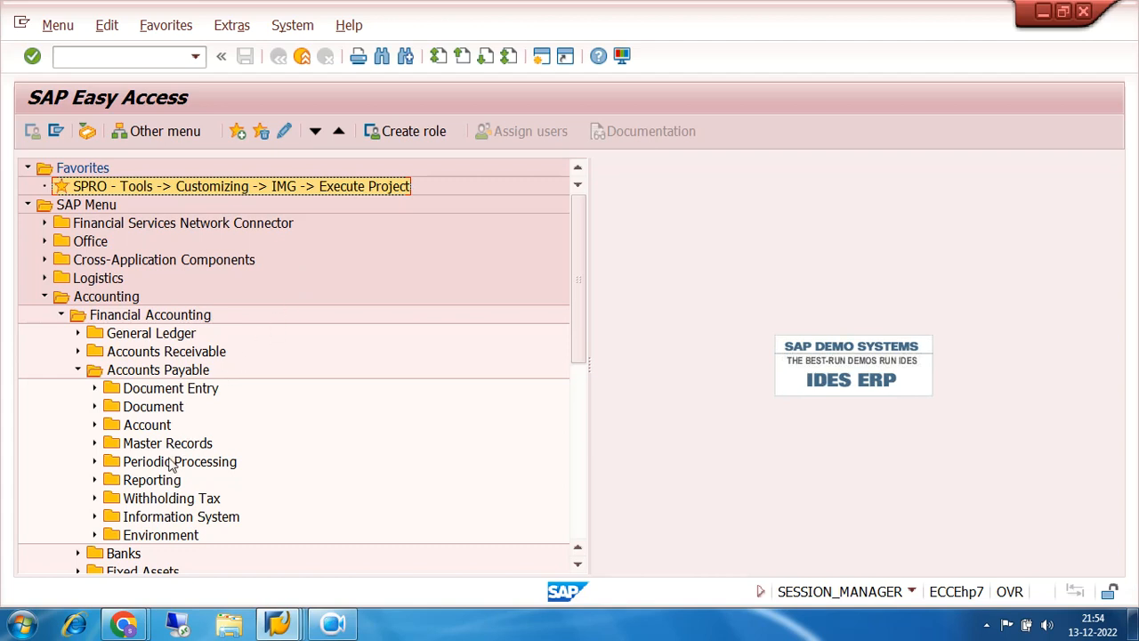
# - Open FCHG Reset Data via Accounts Payable > Environment > Check Information > Delete
pyautogui.scroll(-2, 172, 467)
pyautogui.click(94, 462)
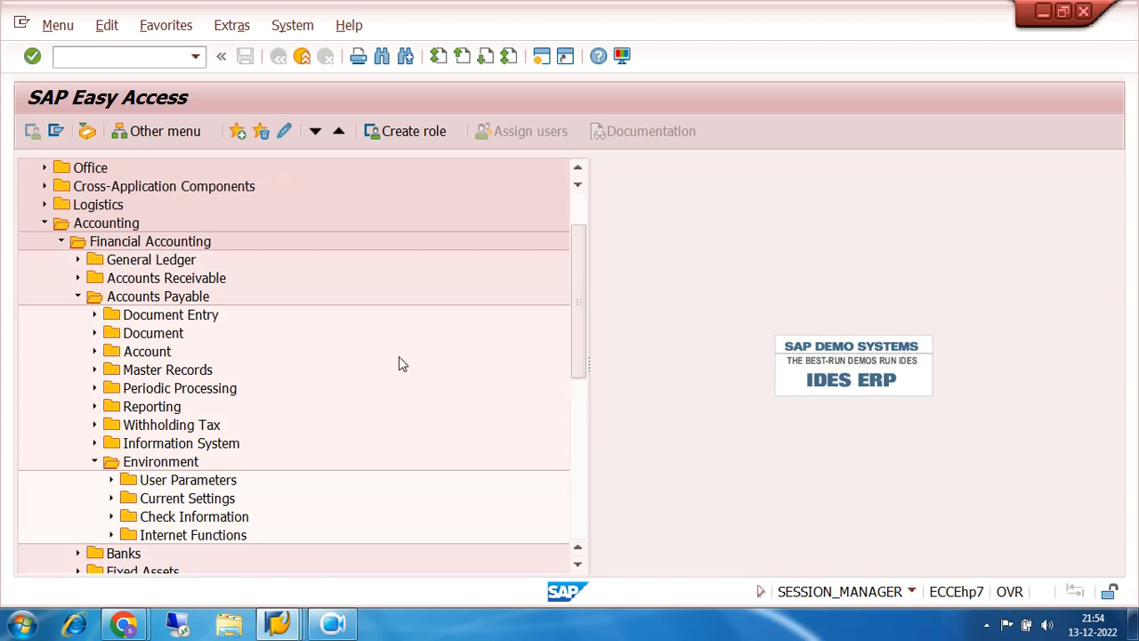
pyautogui.scroll(-2, 399, 357)
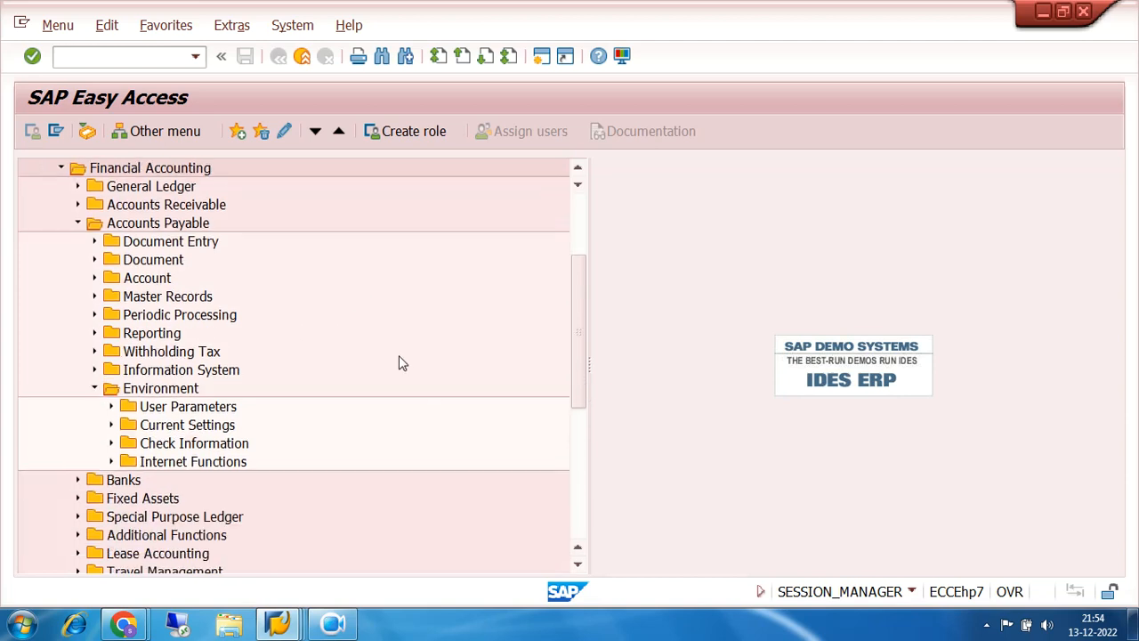
pyautogui.click(112, 443)
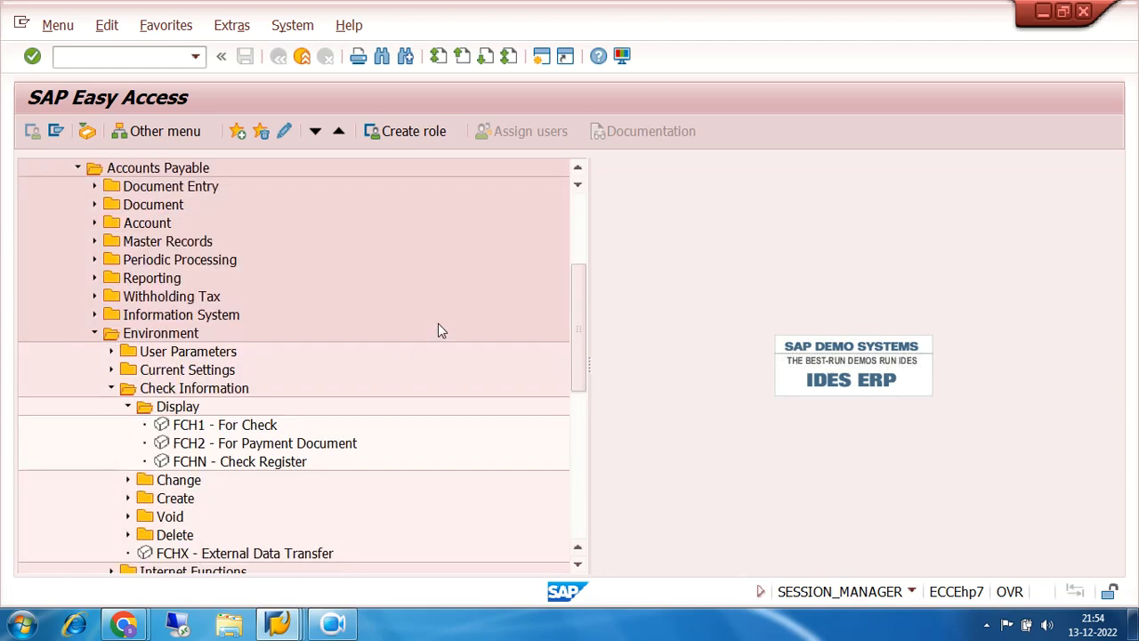
pyautogui.scroll(-2, 438, 325)
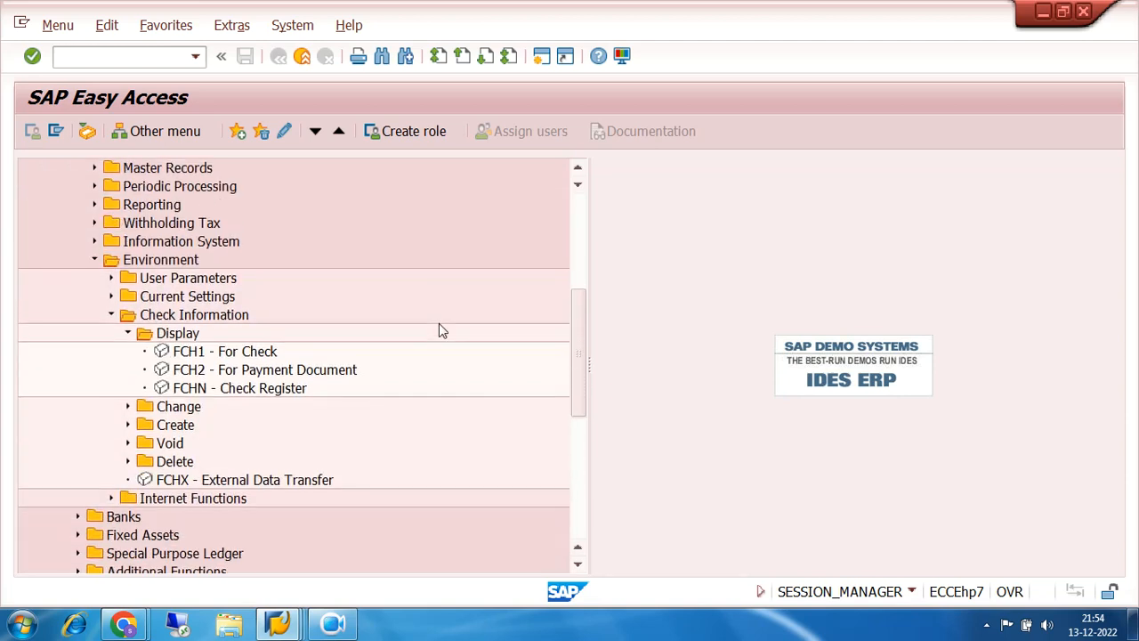
pyautogui.click(129, 462)
pyautogui.scroll(-2, 475, 345)
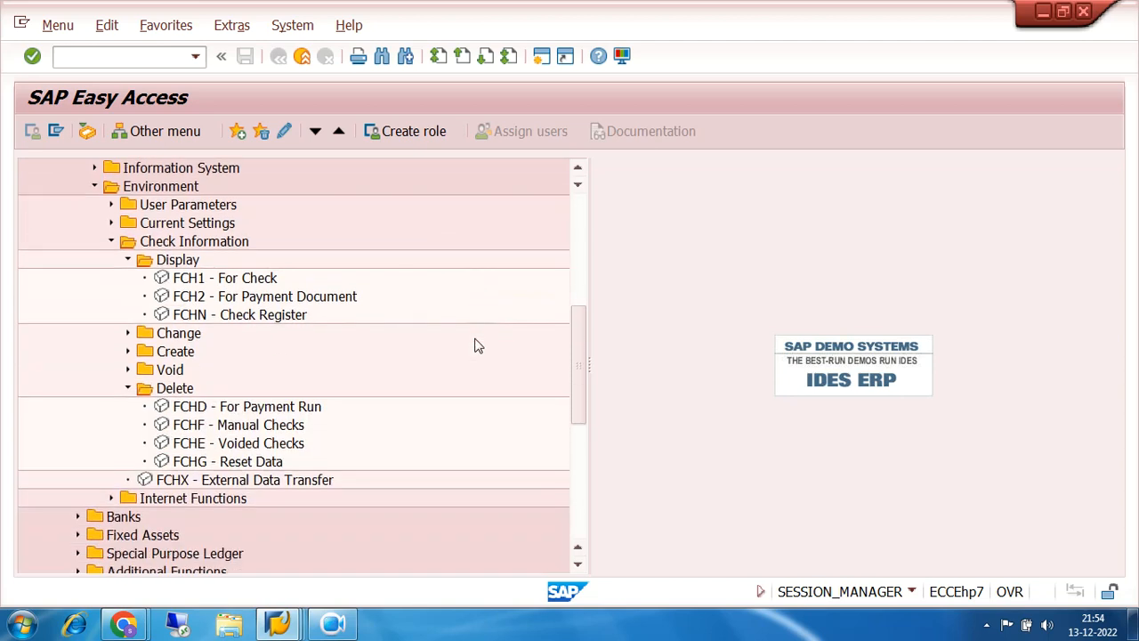
pyautogui.doubleClick(199, 466)
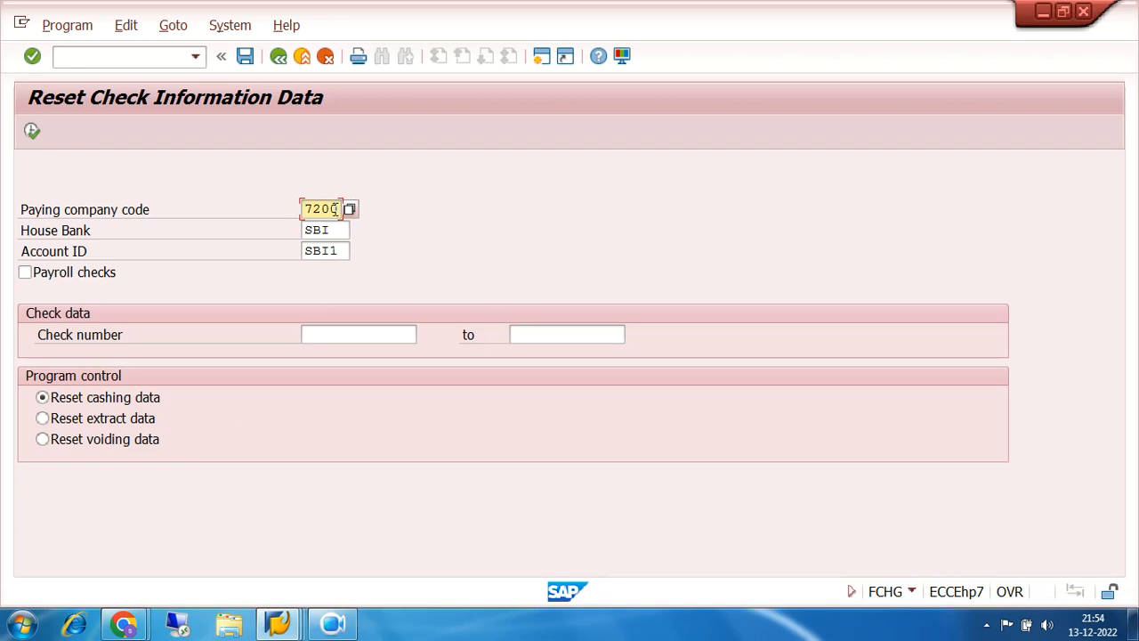
# - Reset check 20001's data for 7200, SBI, SBI1, confirm, and return to the menu
pyautogui.click(336, 230)
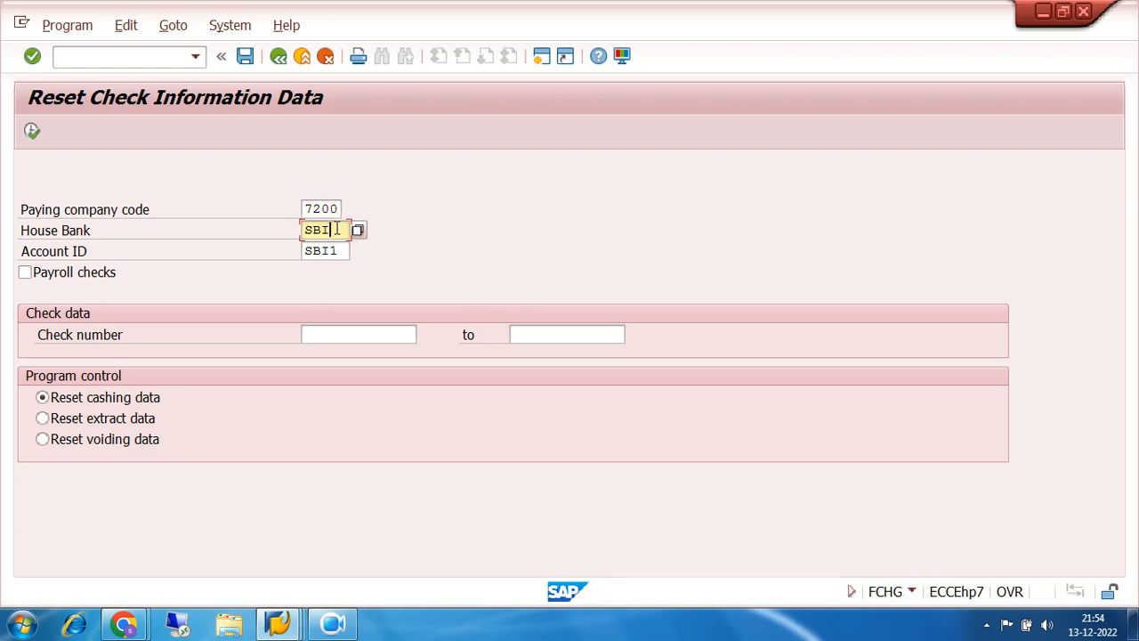
pyautogui.click(346, 251)
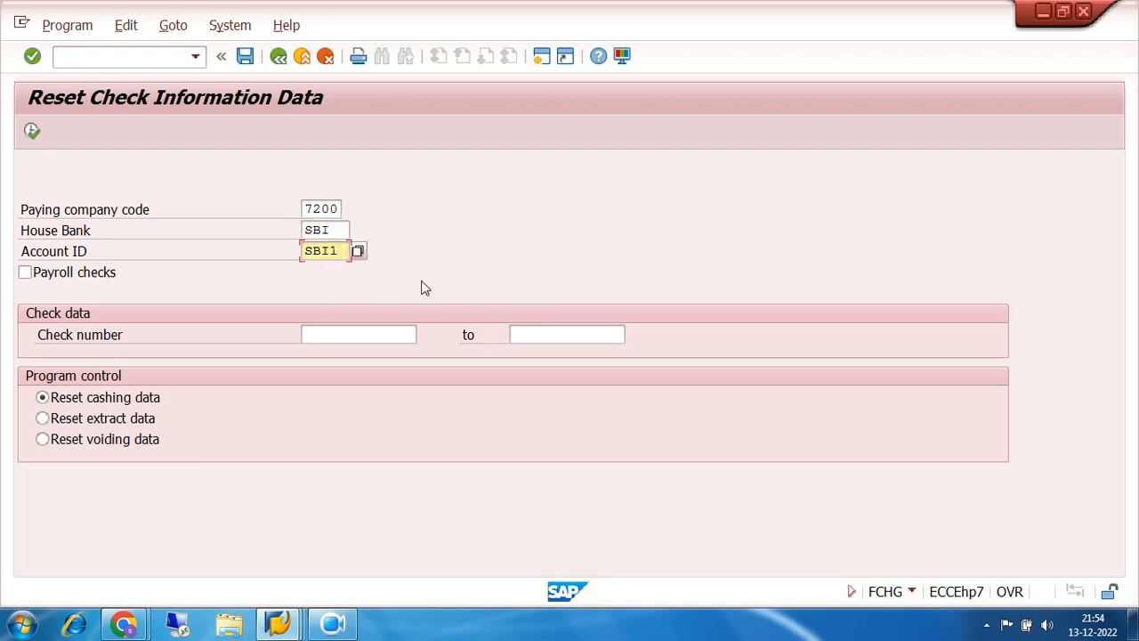
pyautogui.click(346, 334)
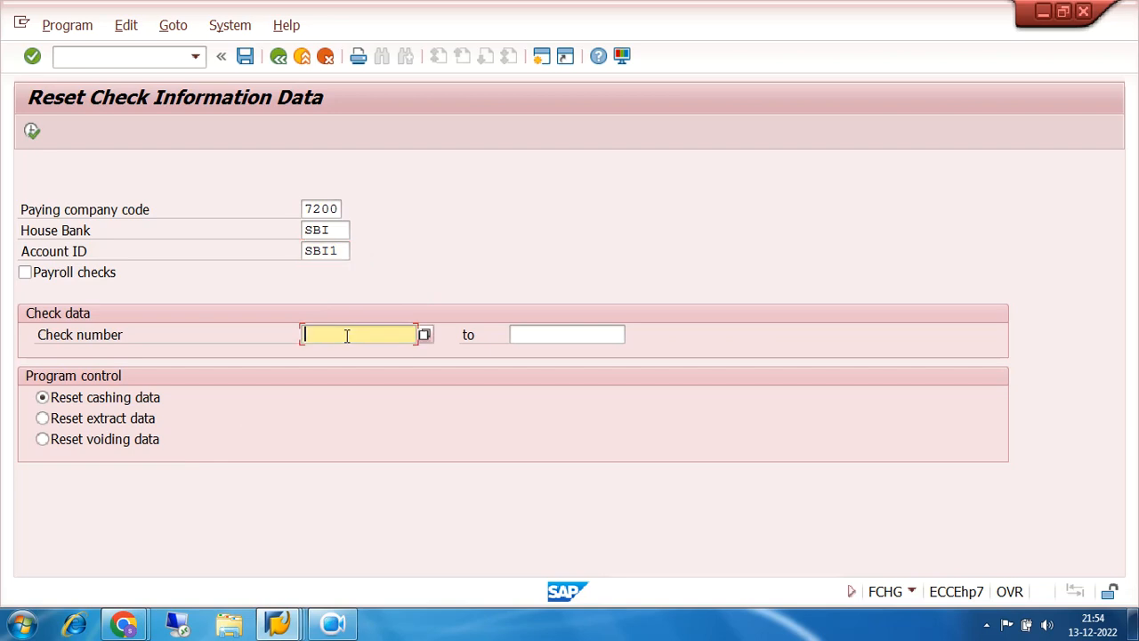
pyautogui.write('20001')
pyautogui.click(32, 131)
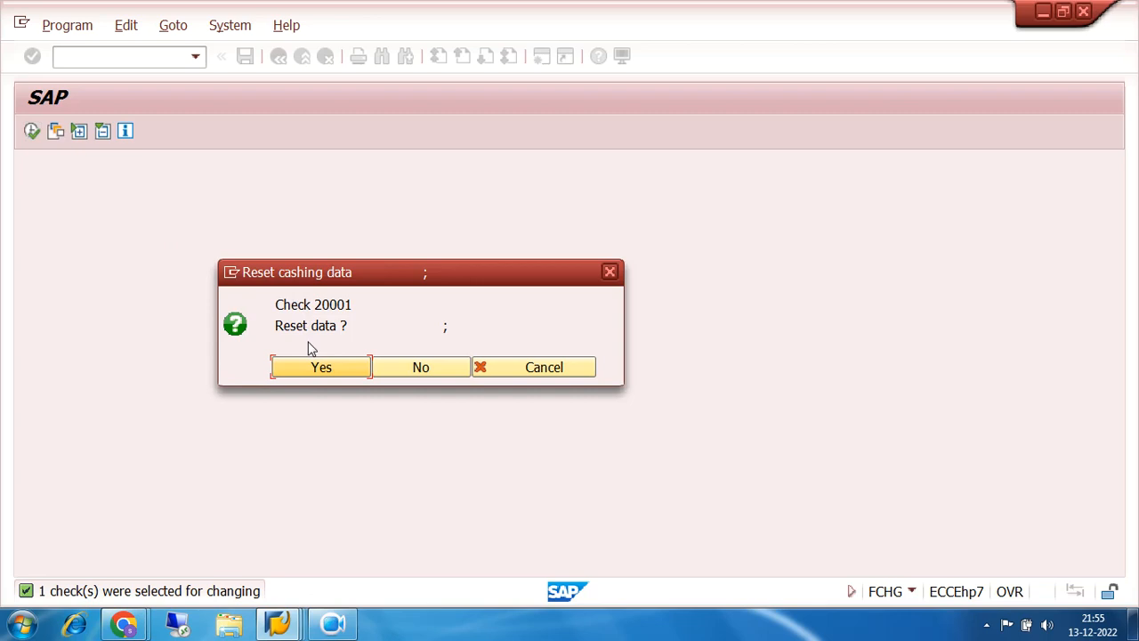
pyautogui.click(334, 367)
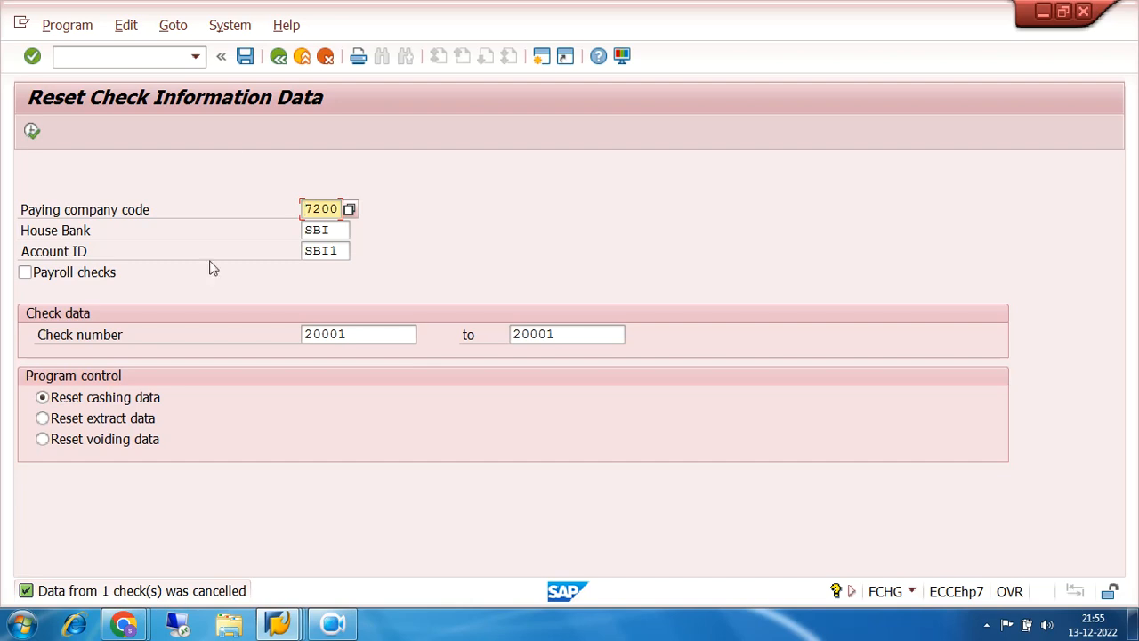
pyautogui.click(278, 57)
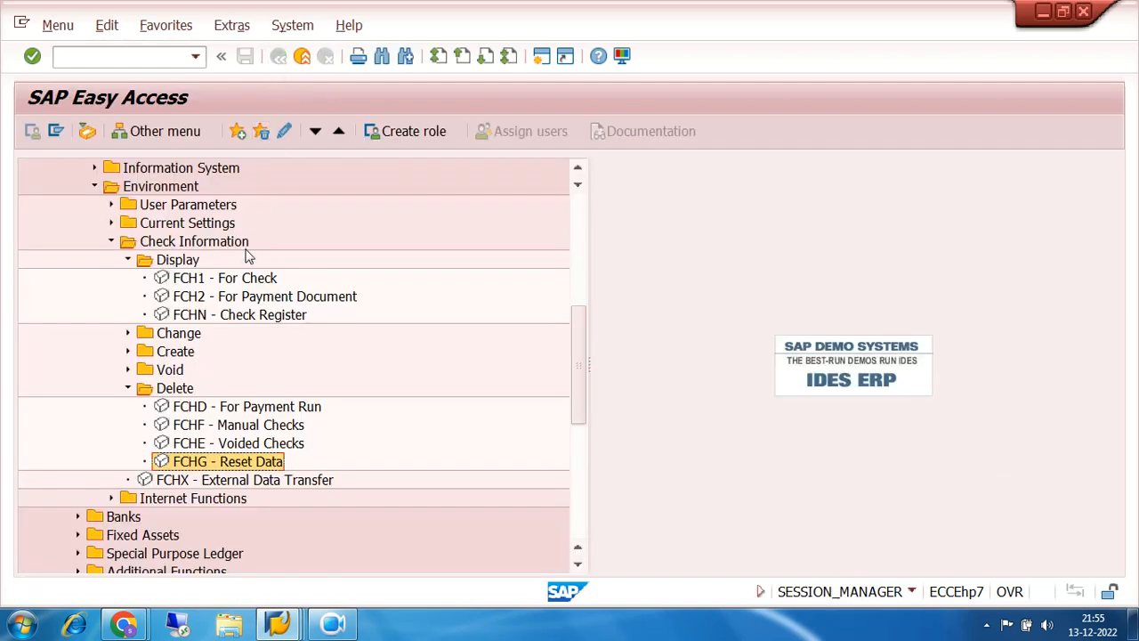
# - Run FCHN Check Register for company code 7200, house bank SBI, account SBI1
pyautogui.doubleClick(201, 315)
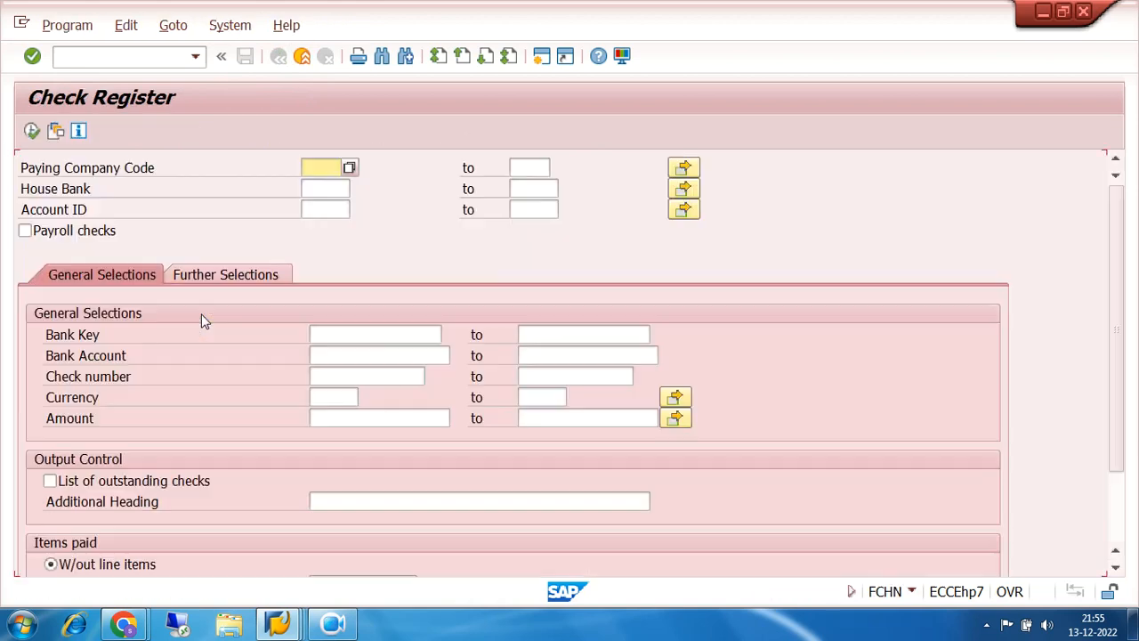
pyautogui.click(309, 169)
pyautogui.click(325, 186)
pyautogui.click(320, 188)
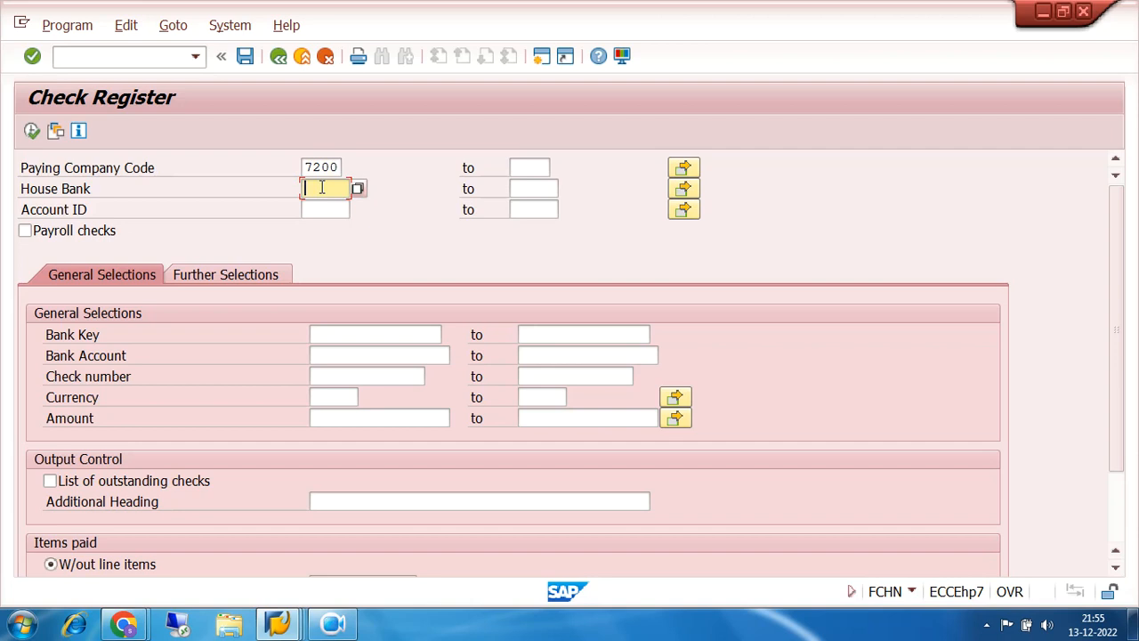
pyautogui.click(328, 206)
pyautogui.click(329, 209)
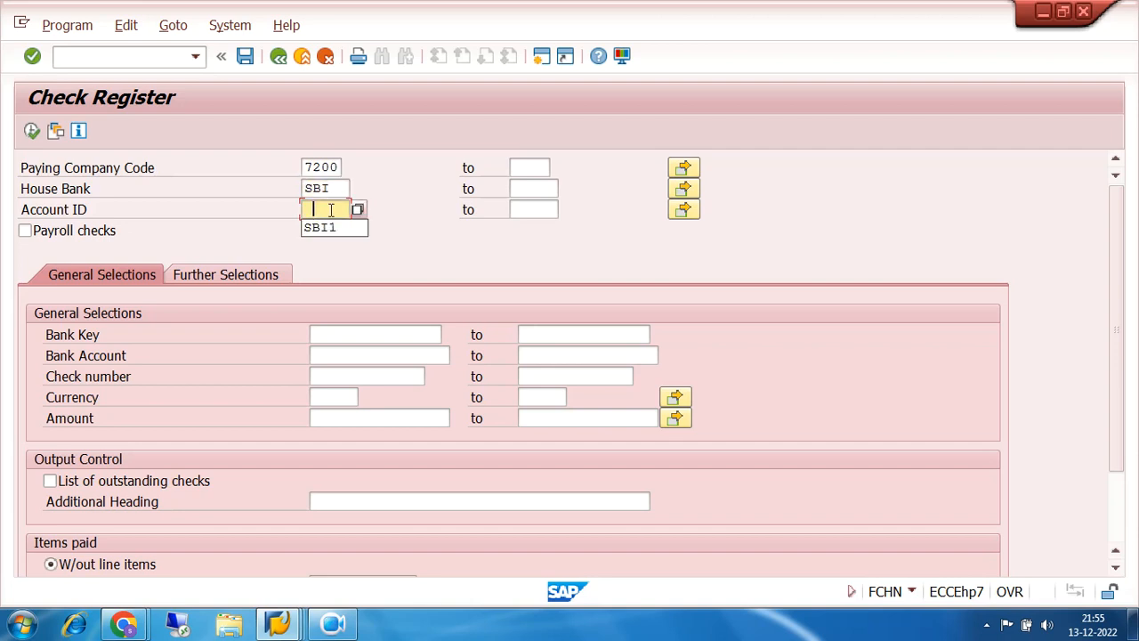
pyautogui.click(334, 227)
pyautogui.click(32, 131)
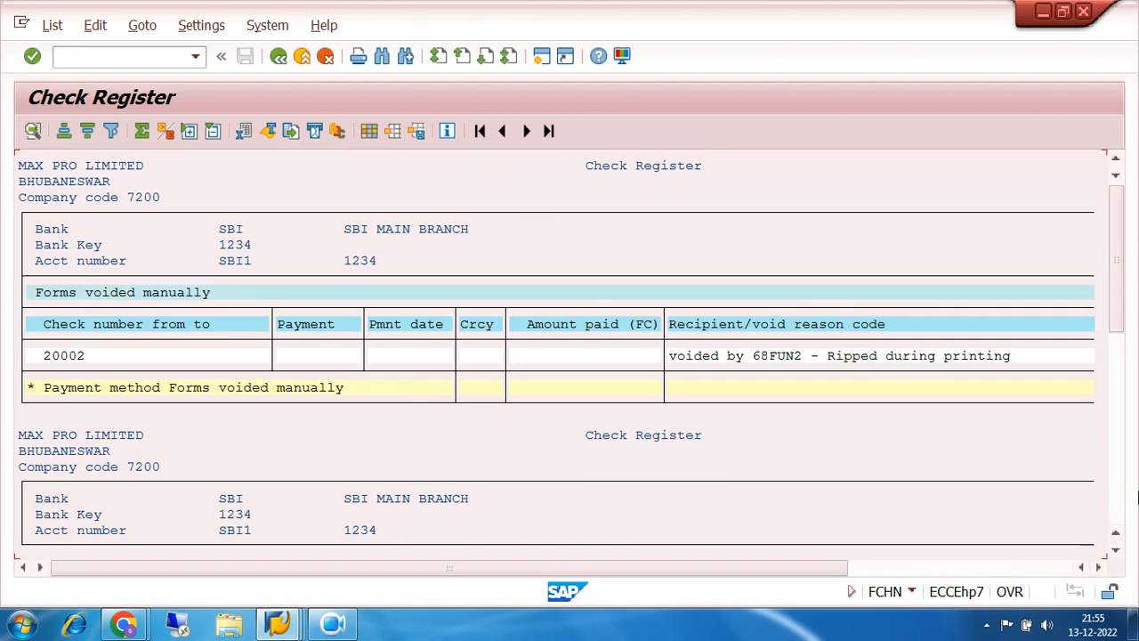
# - Review the listed checks 20001 and 20002, then return to the Easy Access menu
pyautogui.scroll(-5, 1123, 505)
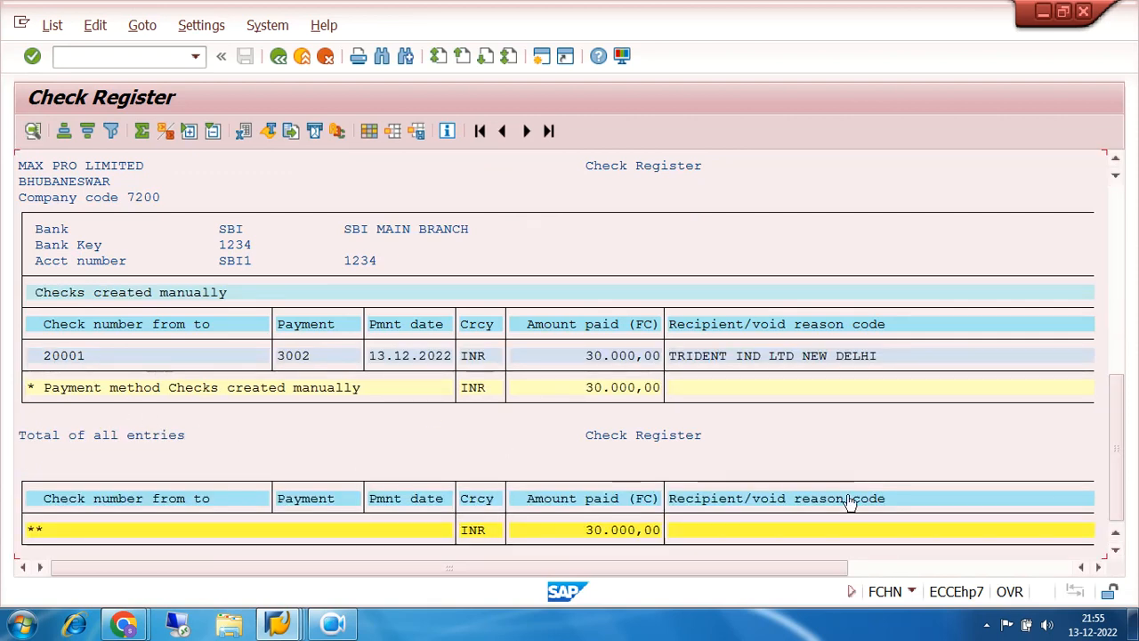
pyautogui.click(1024, 566)
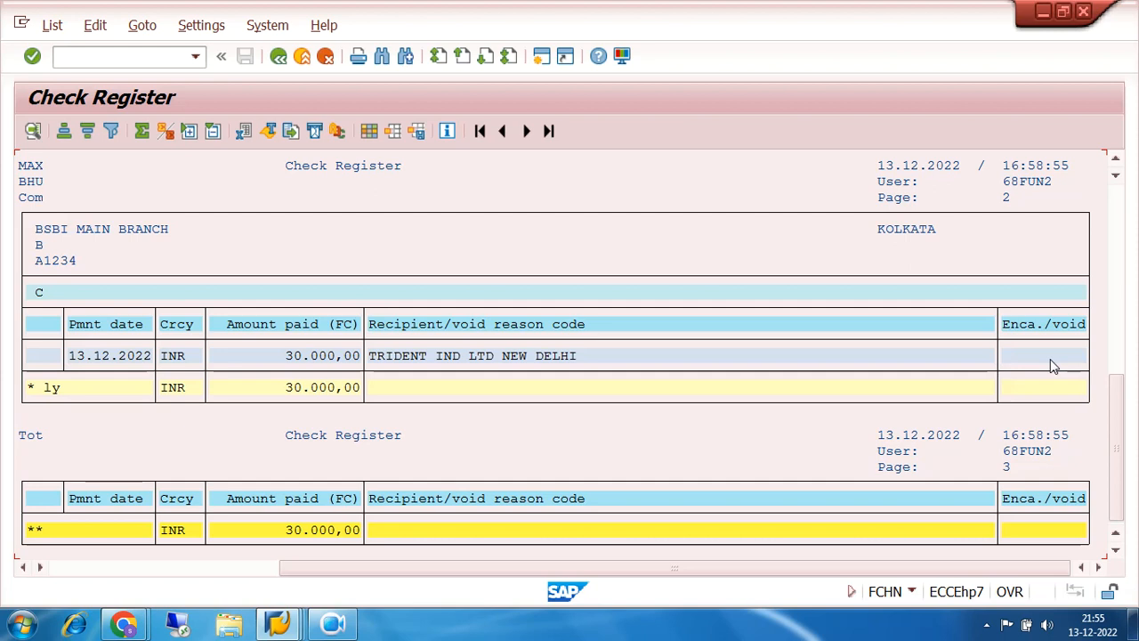
pyautogui.click(277, 56)
pyautogui.click(278, 57)
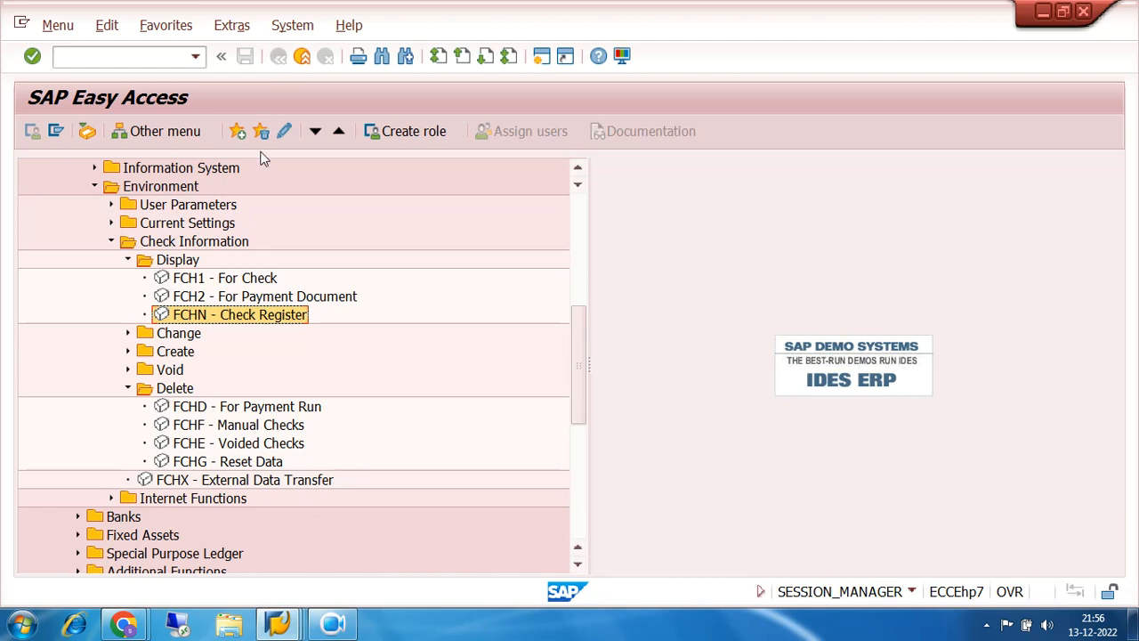
# - Collapse the Change, Check Information, Environment and Accounts Payable folders in the menu tree
pyautogui.click(128, 333)
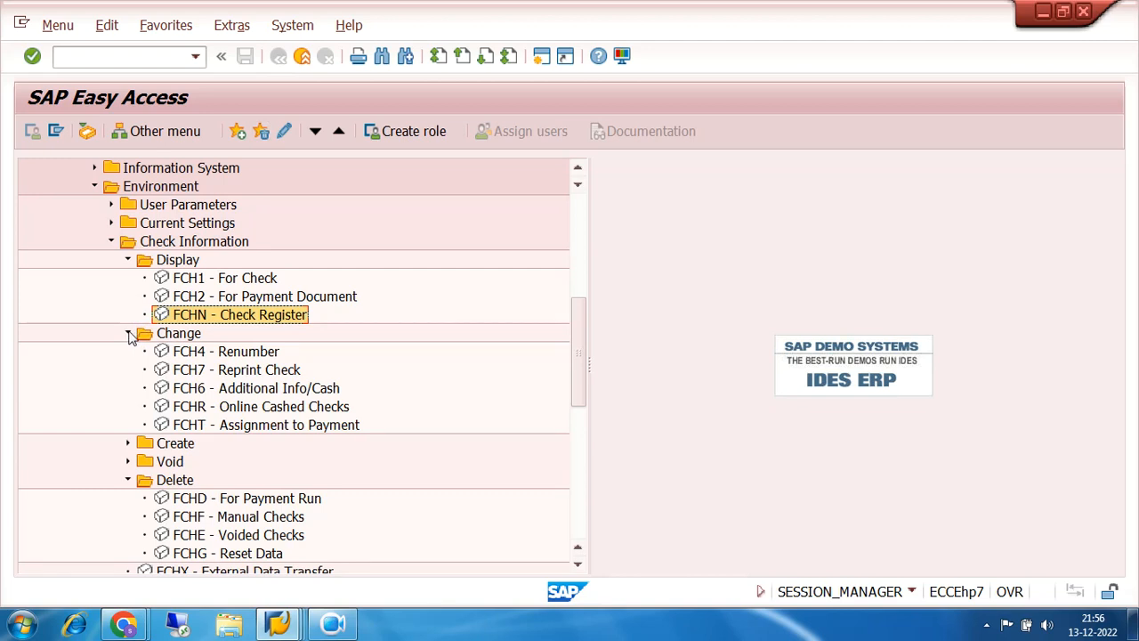
pyautogui.click(129, 334)
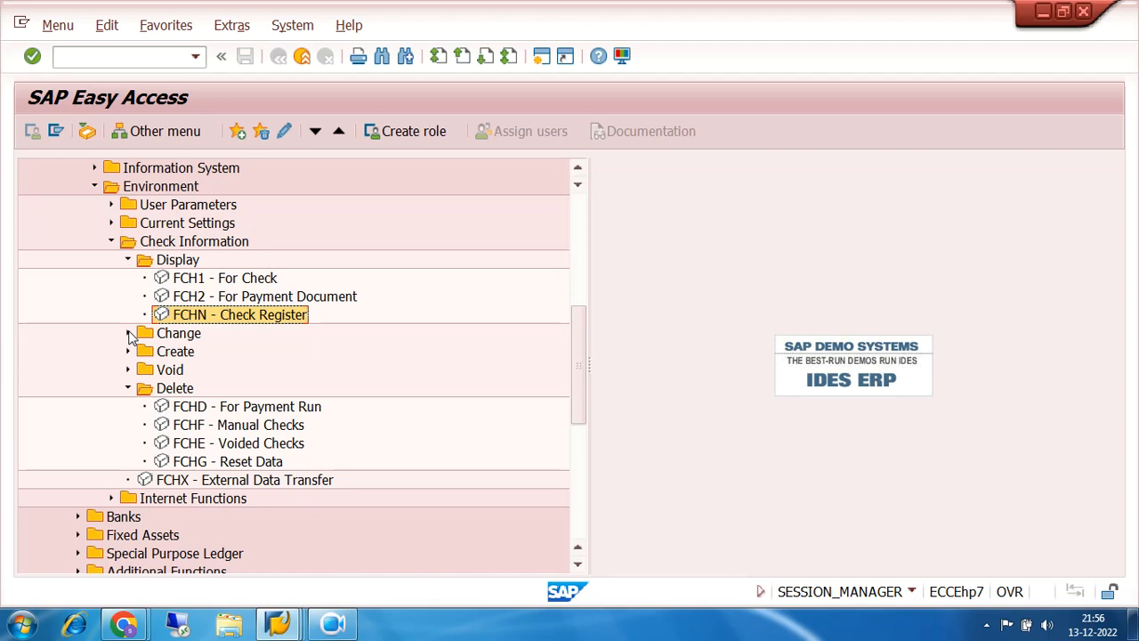
pyautogui.click(111, 241)
pyautogui.click(95, 187)
pyautogui.scroll(4, 319, 254)
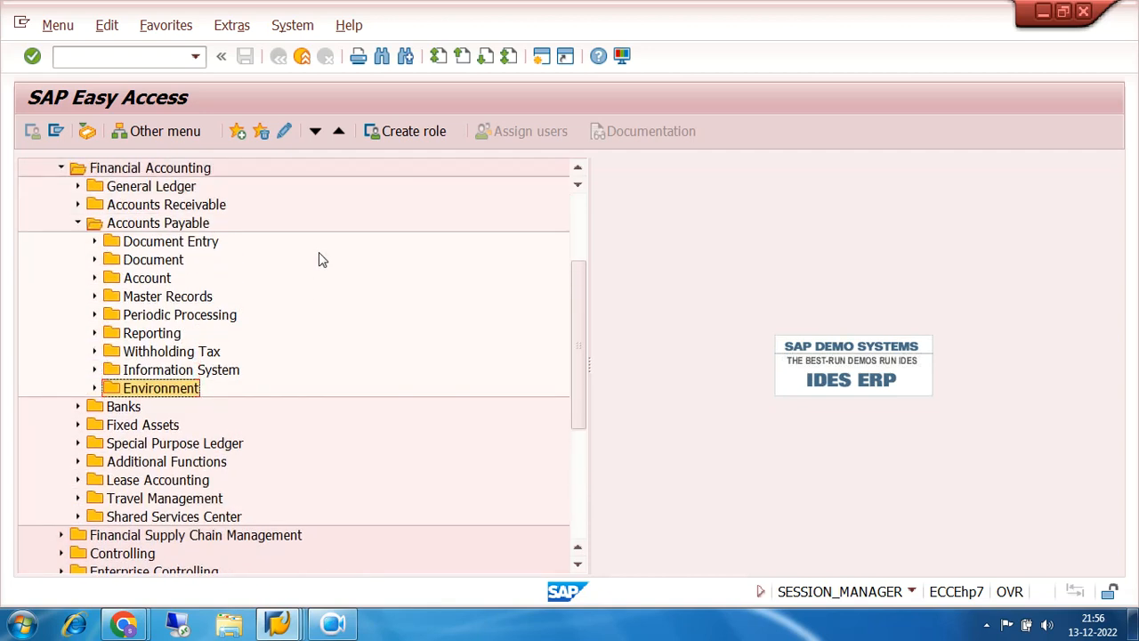
pyautogui.click(77, 222)
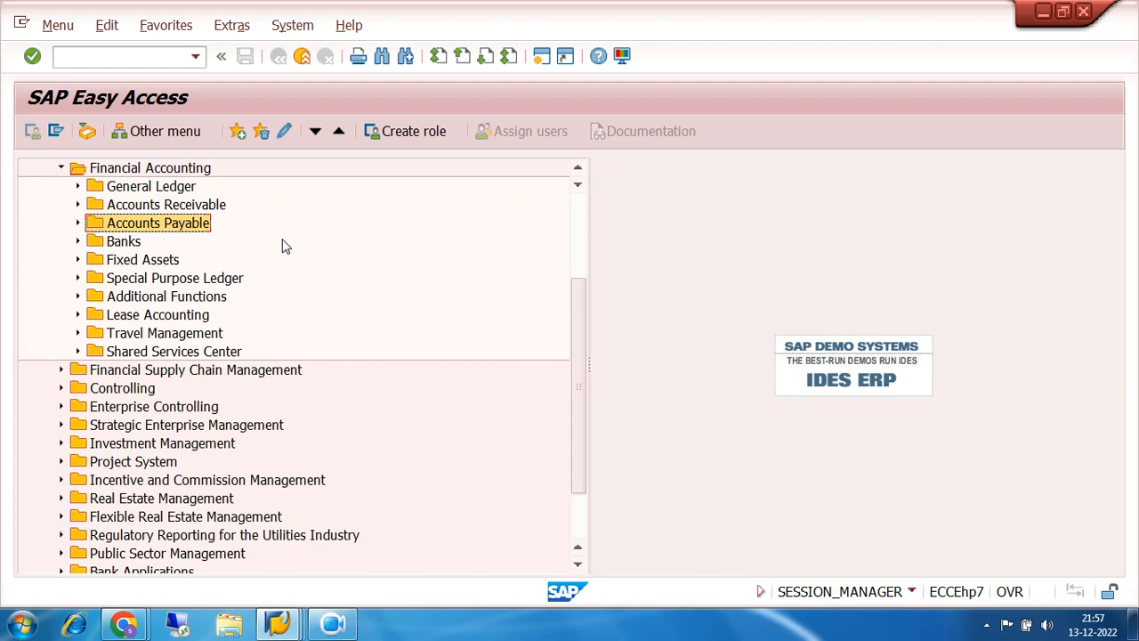
# - Open FCHN Check Register via Accounts Payable > Environment > Check Information > Display
pyautogui.click(78, 223)
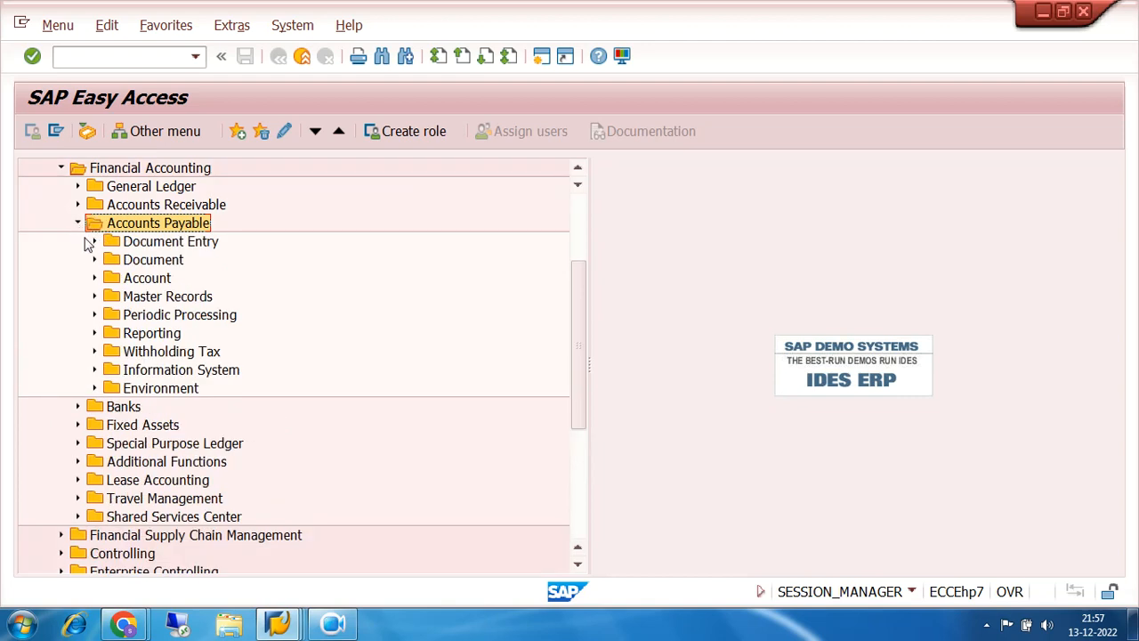
pyautogui.click(94, 388)
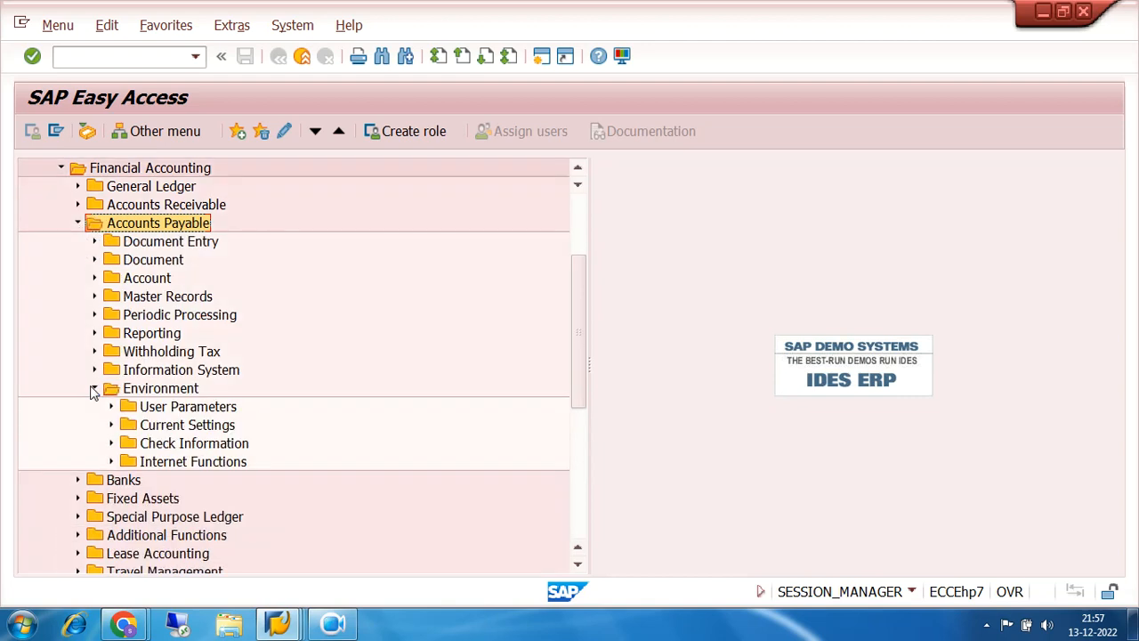
pyautogui.click(112, 443)
pyautogui.doubleClick(198, 389)
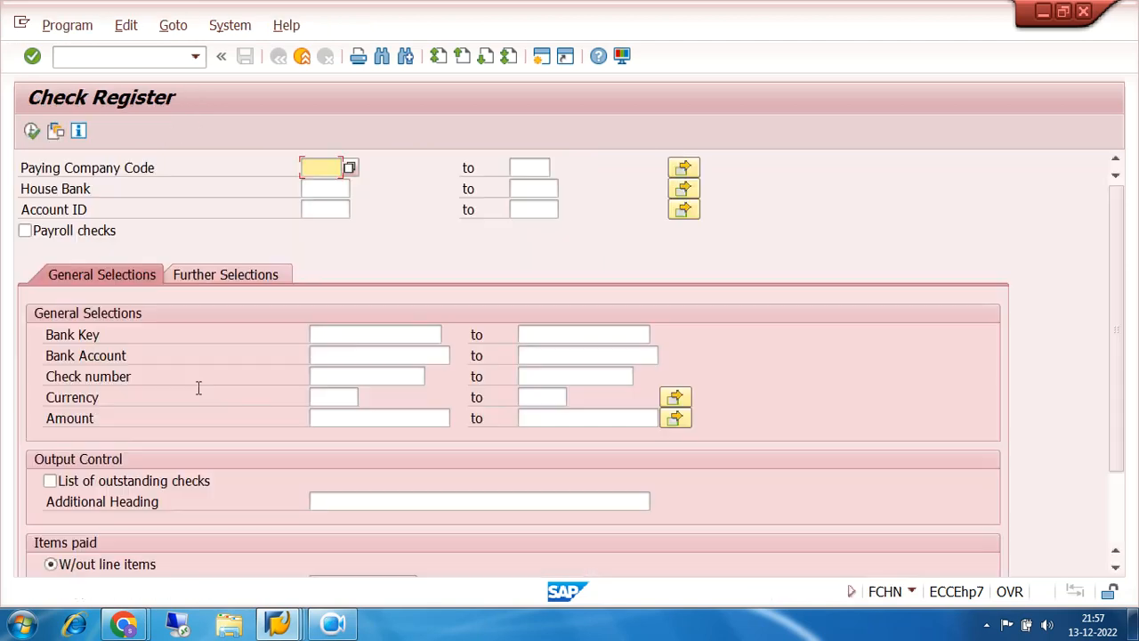
# - Run the check register for company code 7200, house bank SBI, account SBI1
pyautogui.click(309, 167)
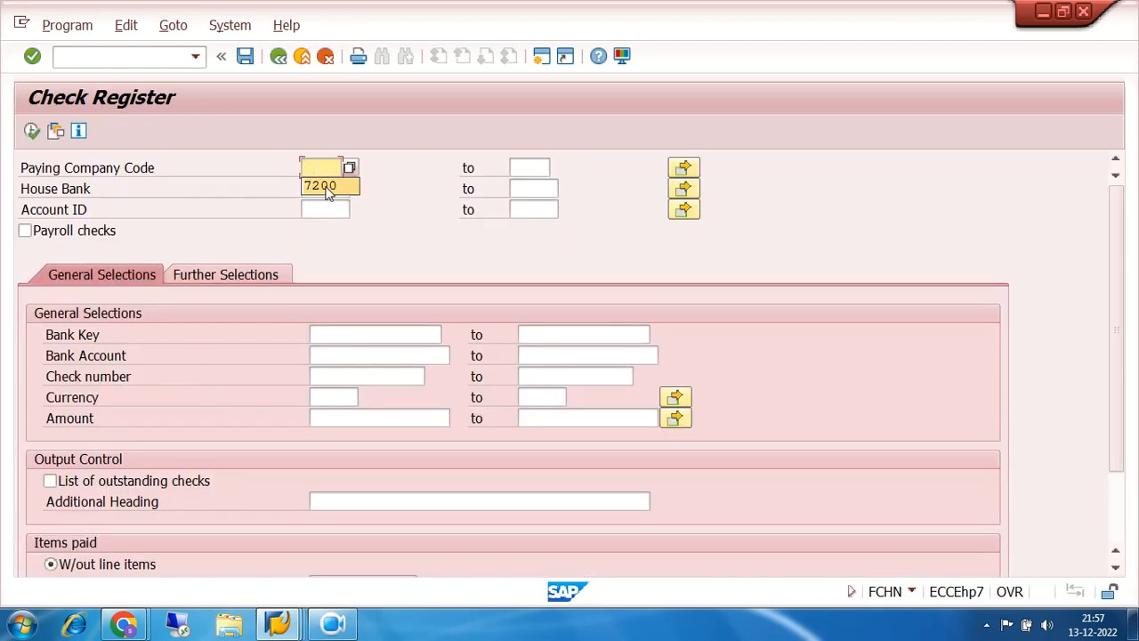
pyautogui.click(328, 189)
pyautogui.click(328, 190)
pyautogui.click(330, 202)
pyautogui.click(331, 207)
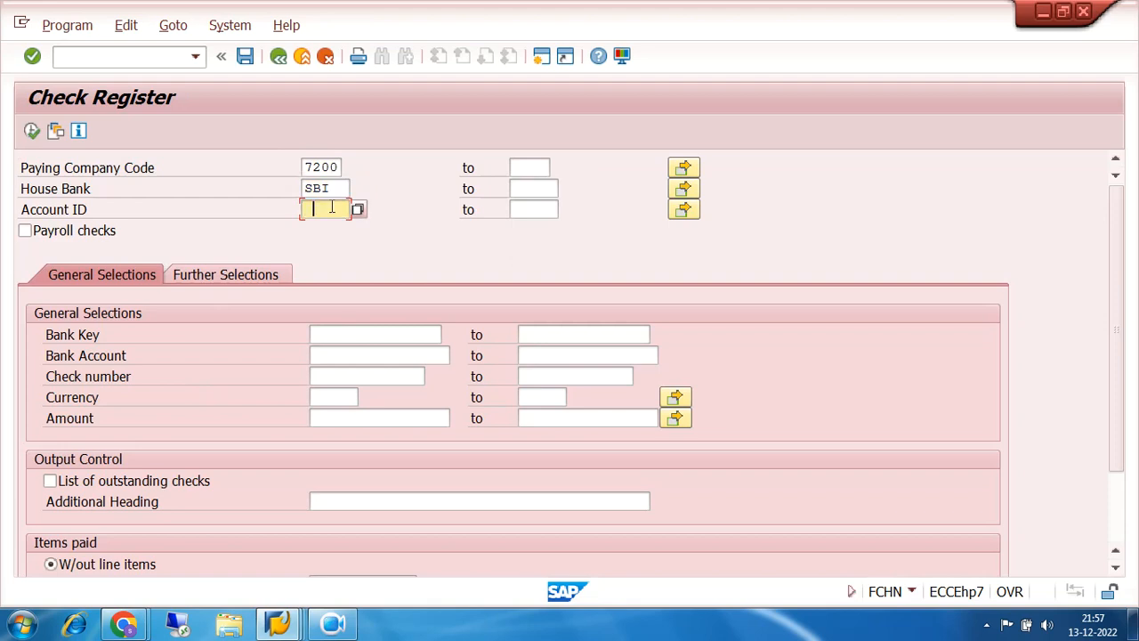
pyautogui.click(331, 224)
pyautogui.click(31, 131)
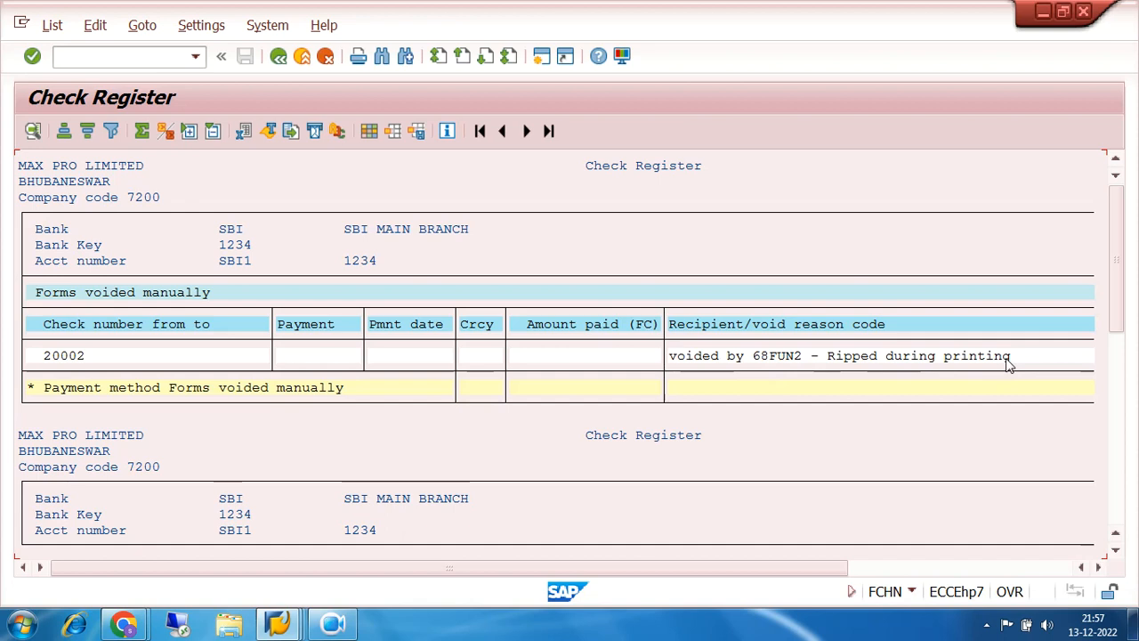
# - Page down to the manually created check 20001 for 30.000,00 INR
pyautogui.click(336, 626)
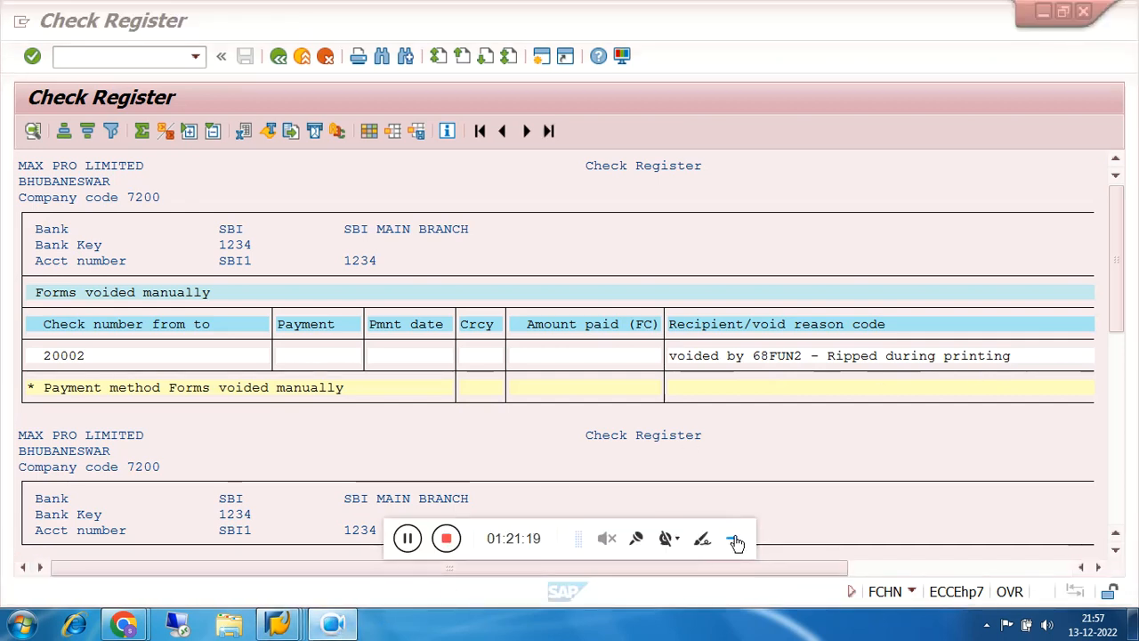
pyautogui.click(736, 540)
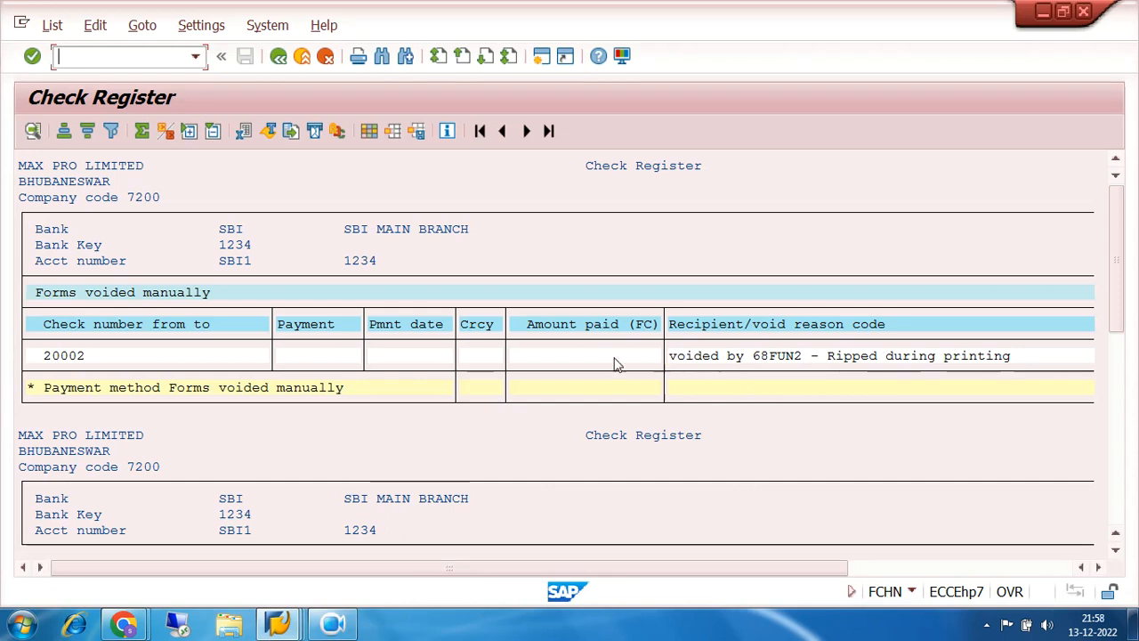
pyautogui.click(1117, 520)
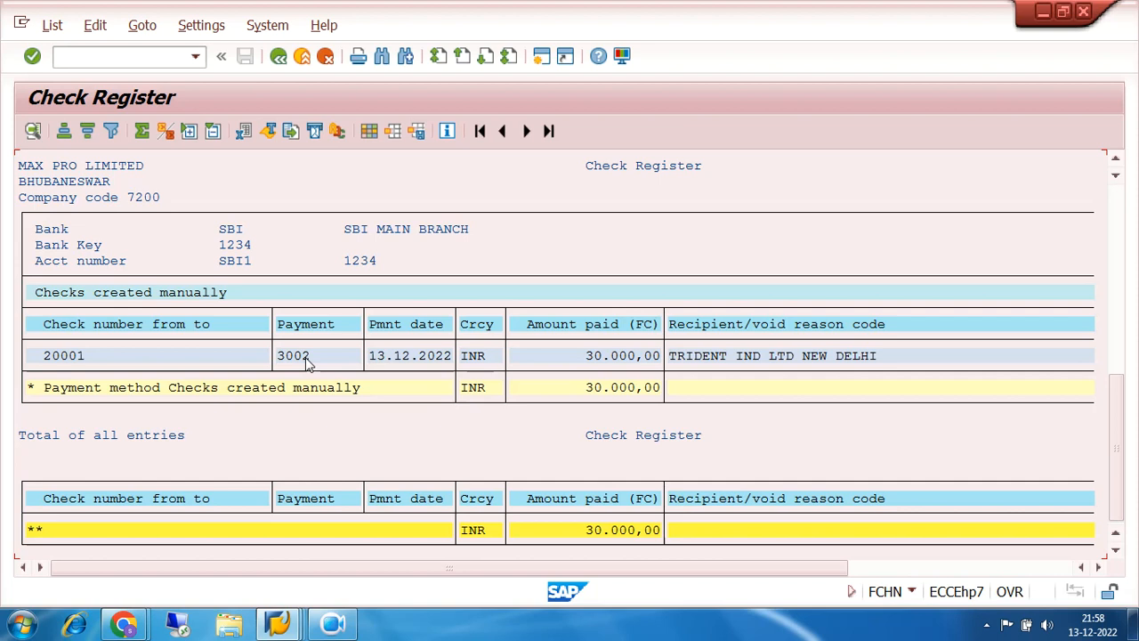
# - Leave the check register and go back to the SAP Easy Access menu
pyautogui.click(277, 57)
pyautogui.click(278, 57)
pyautogui.click(278, 57)
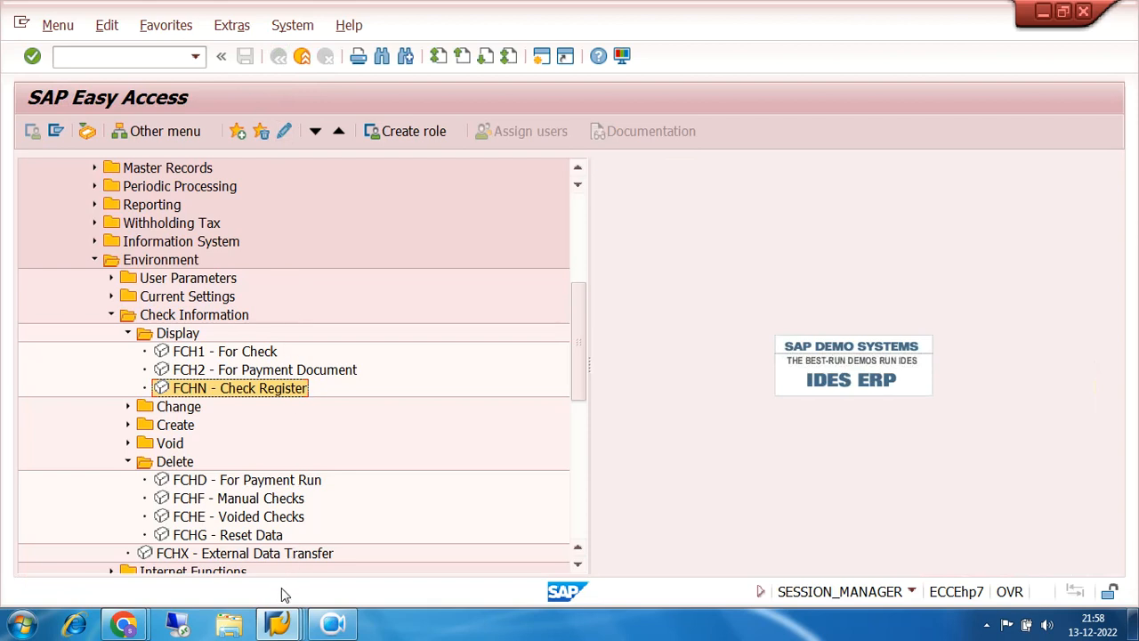
# - Bring the Google Meet window in Chrome to the front
pyautogui.click(124, 626)
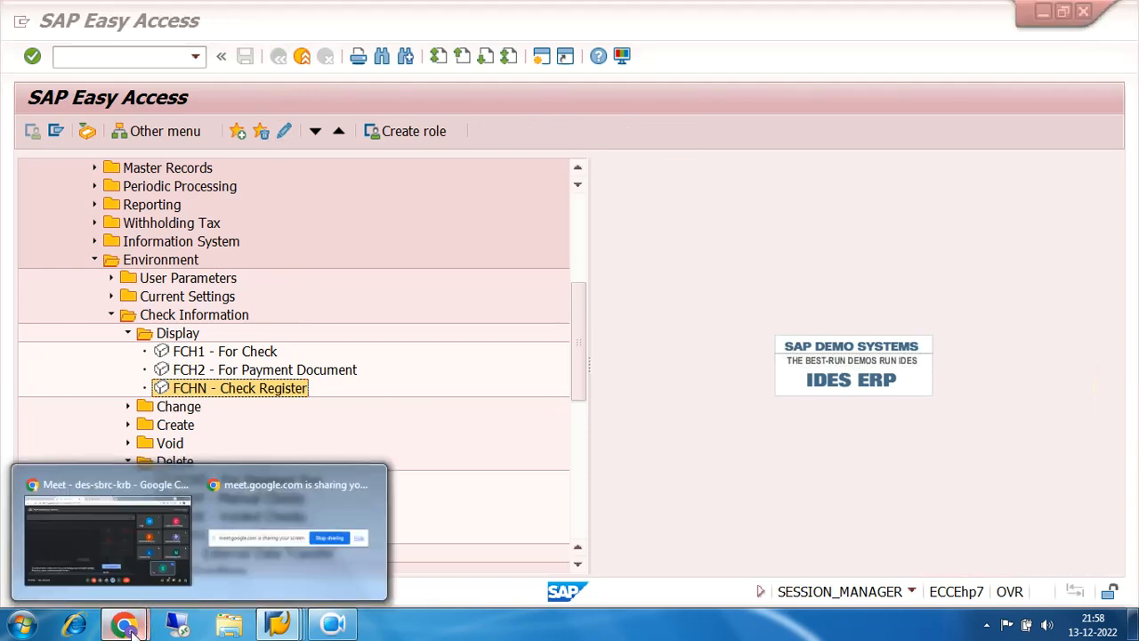
pyautogui.click(120, 548)
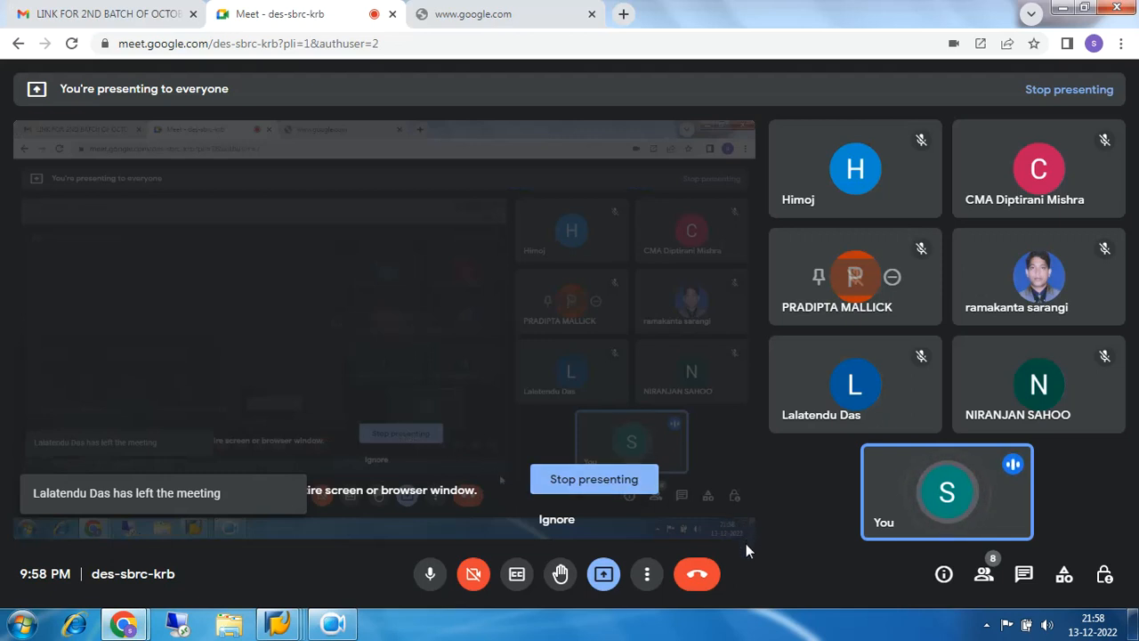
# - Leave the Google Meet call, ending the session
pyautogui.click(699, 576)
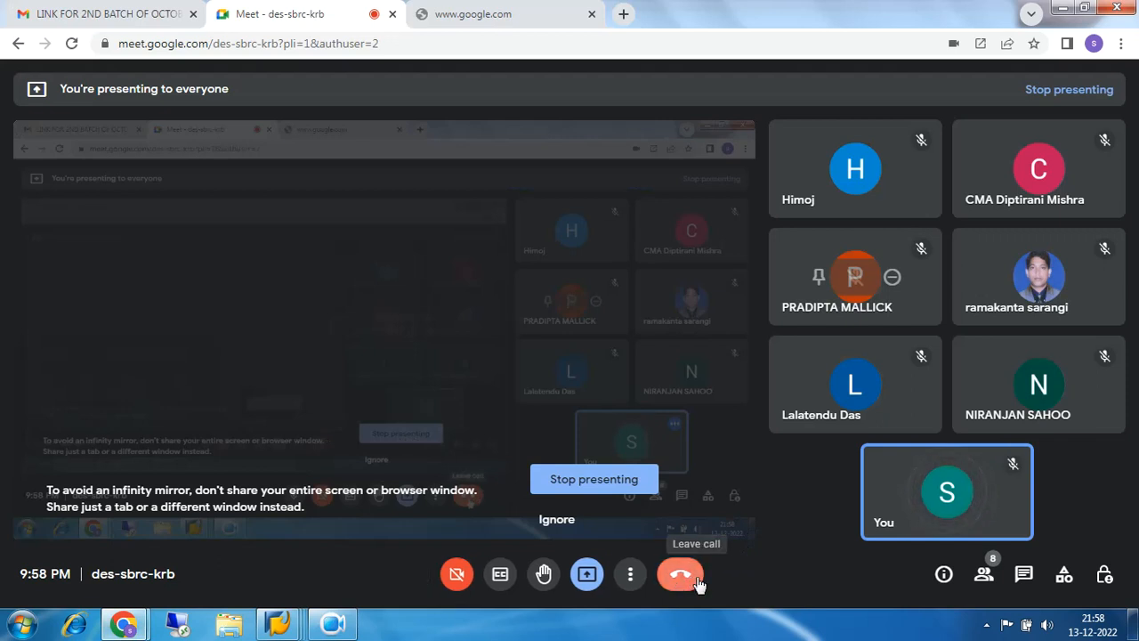
pyautogui.click(334, 623)
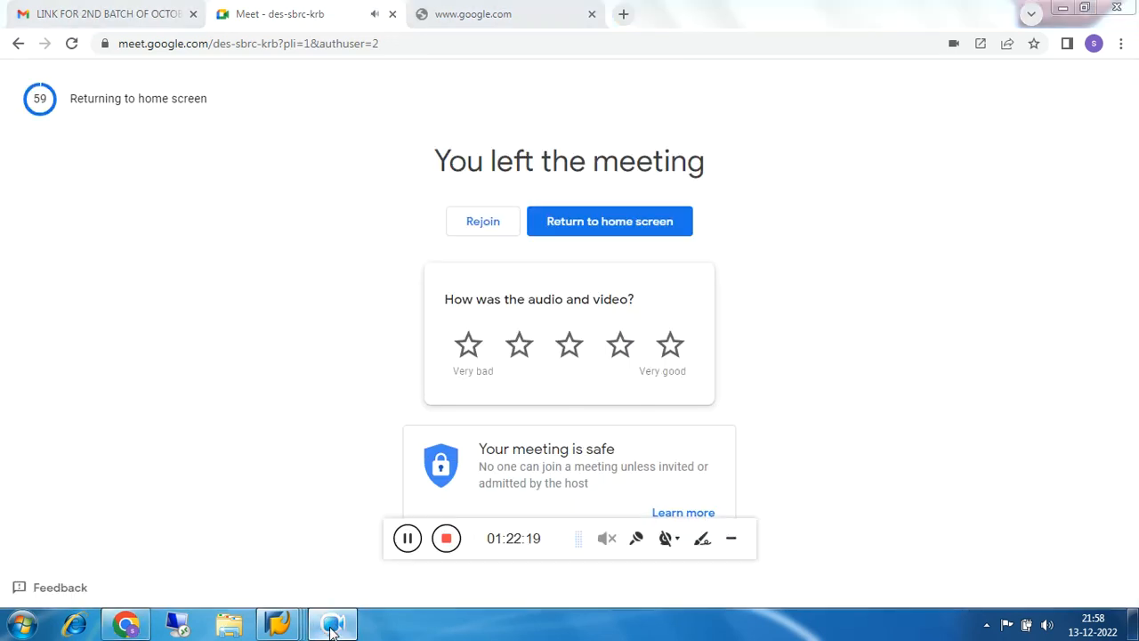